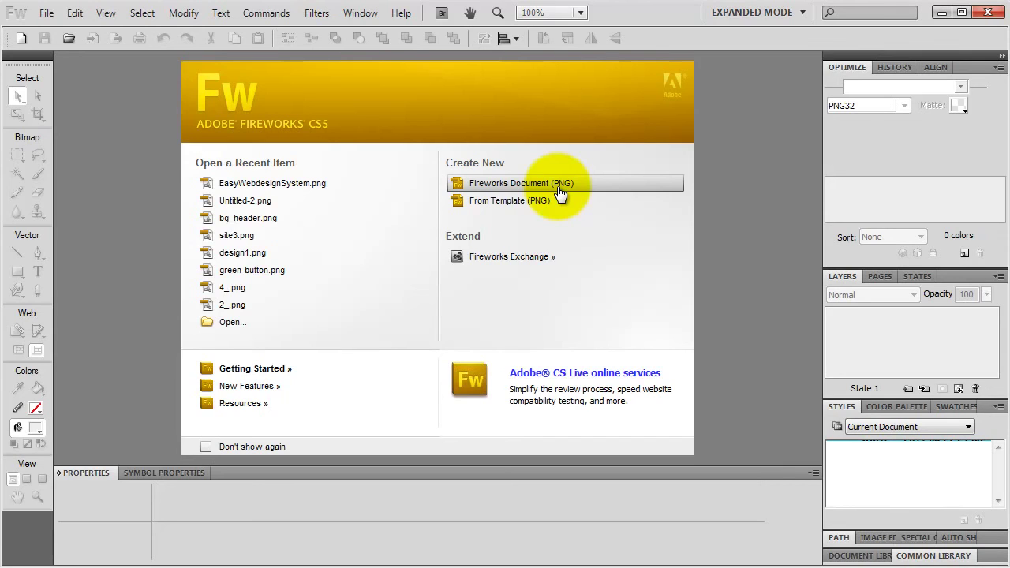
Create a new Fireworks document of 5000 × 5000 pixels at 72 pixels/inch with a transparent canvas
left_click(560, 190)
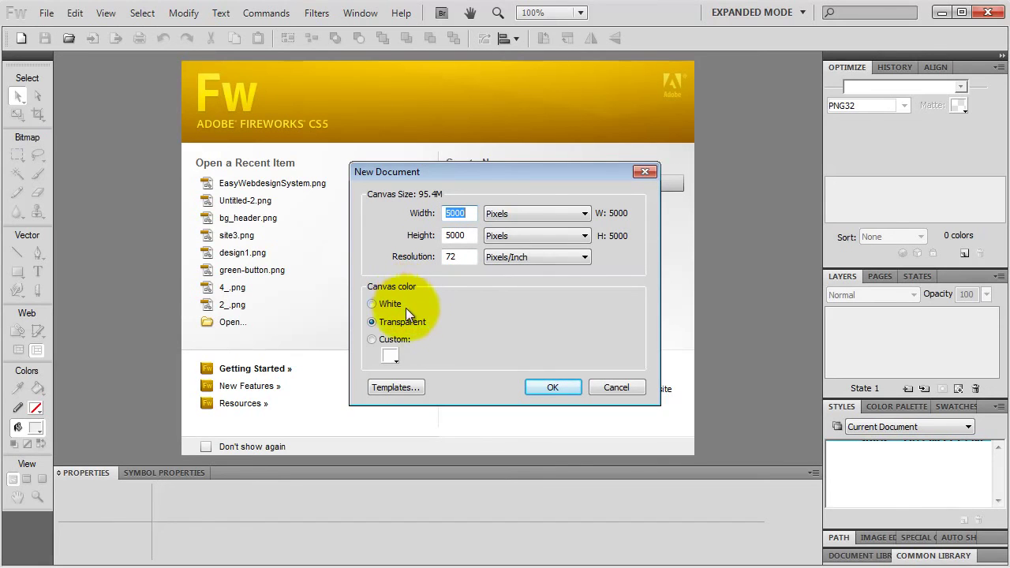
left_click(547, 385)
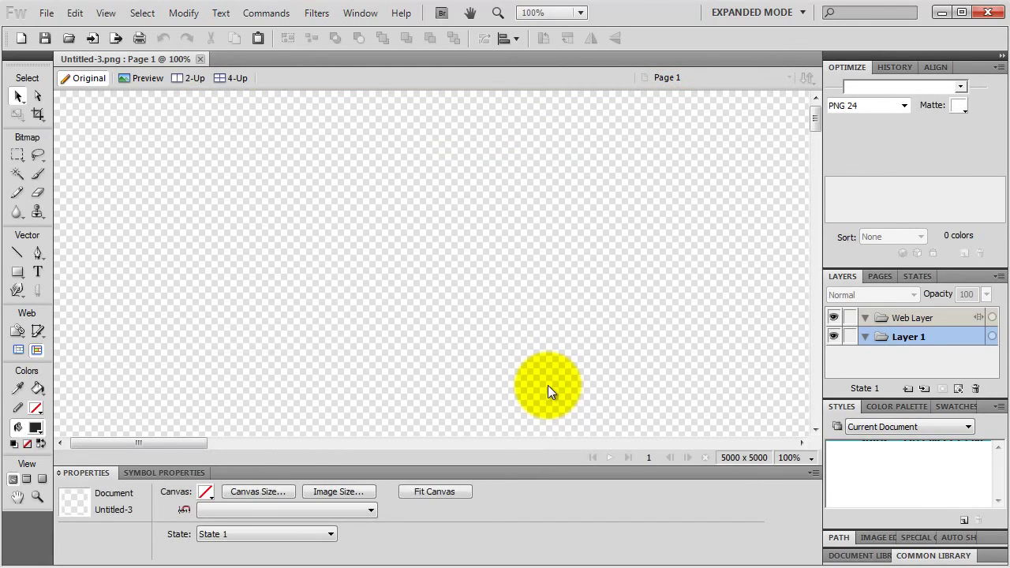
Start saving the document, create a folder named site1 inside _Sites, and open it as the save location
left_click(45, 12)
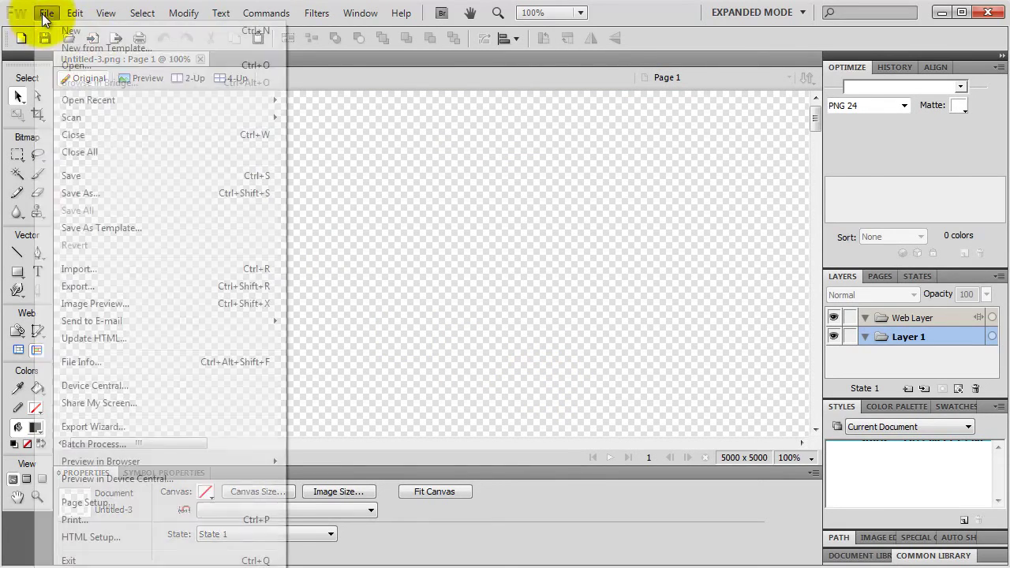
left_click(79, 177)
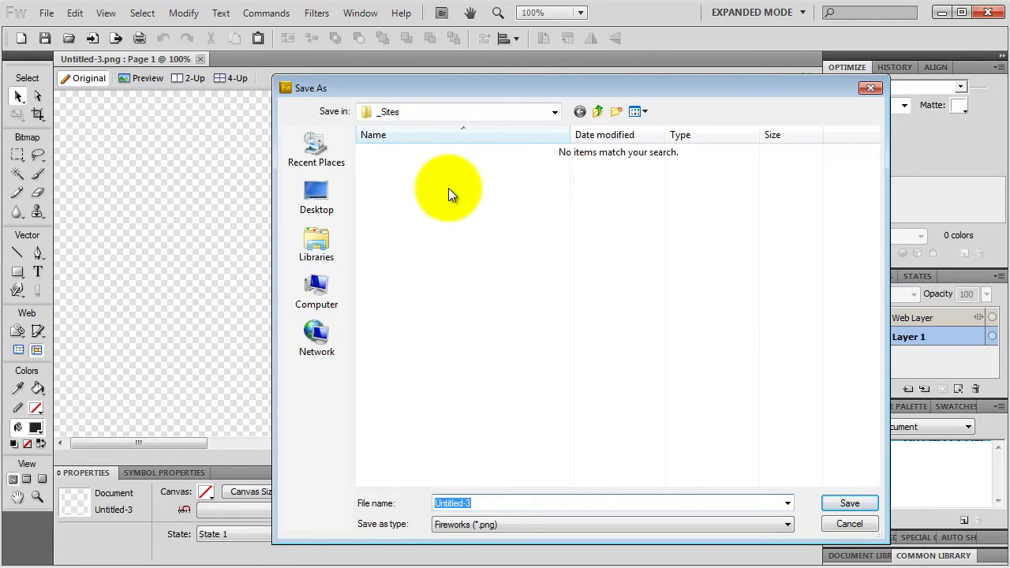
left_click(615, 112)
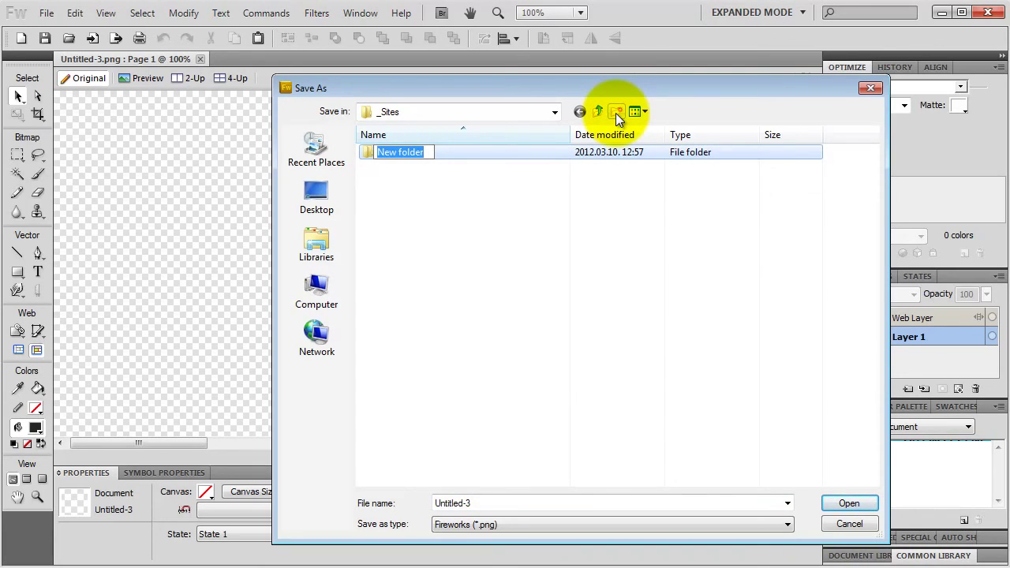
type("site1")
key("Return")
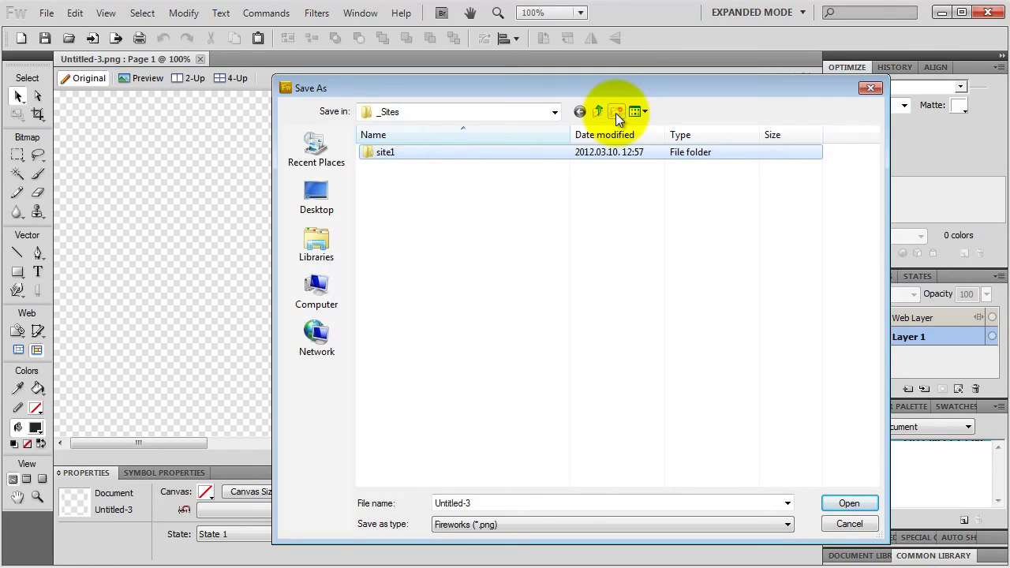
key("Return")
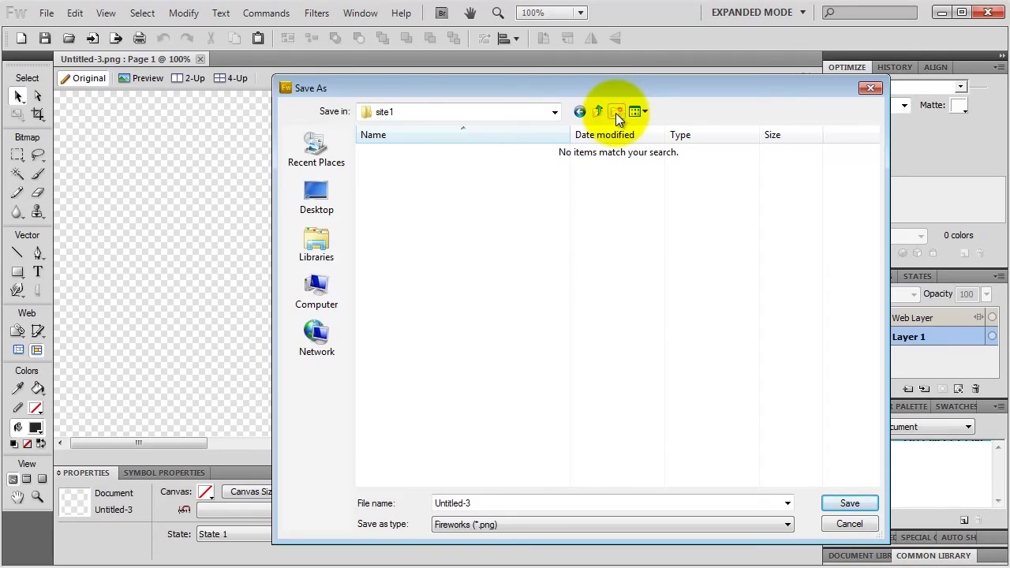
Create a subfolder named fireworks inside site1 and open it as the save location
left_click(617, 117)
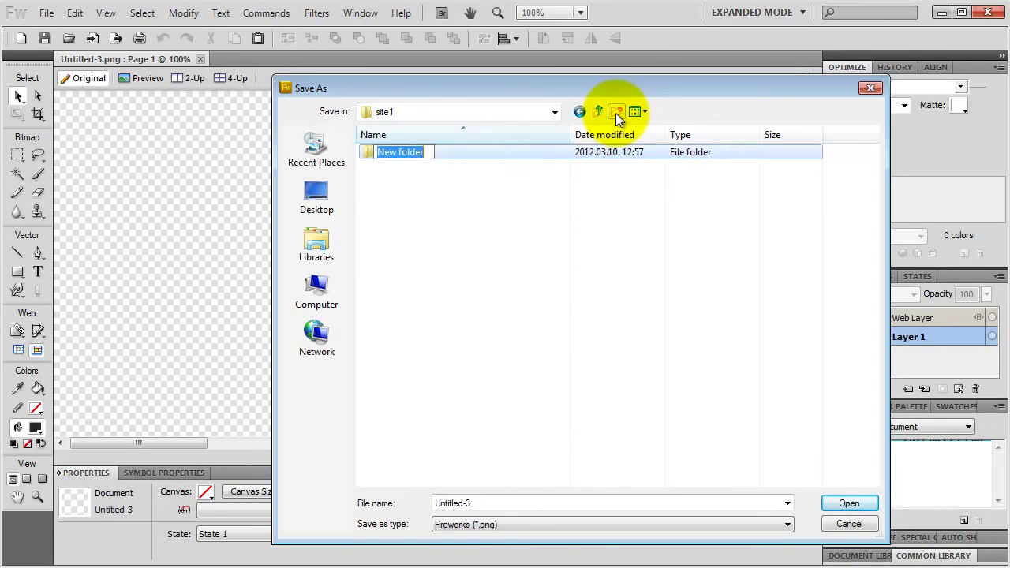
type("fi")
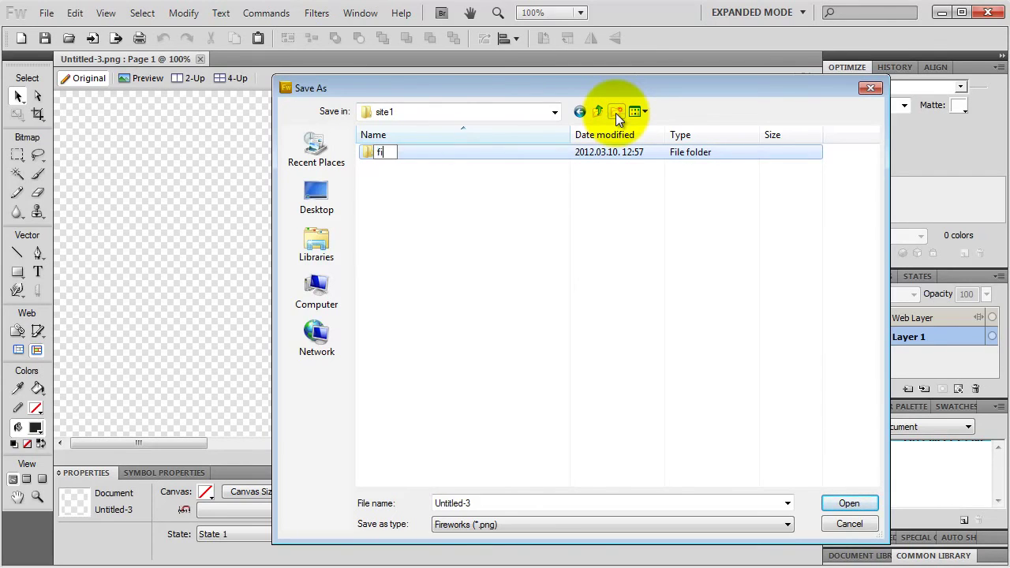
type("reworks")
key("Return")
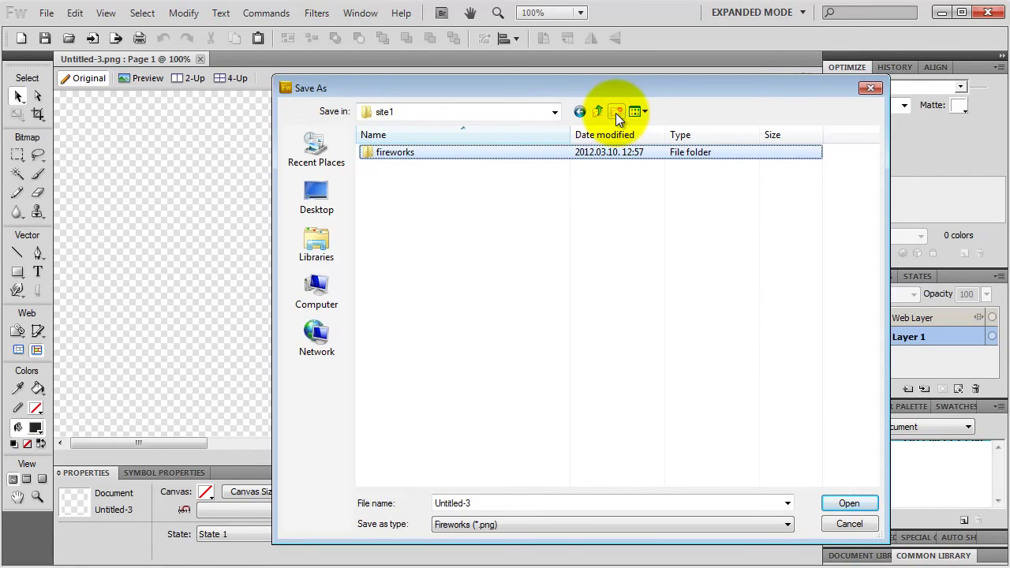
key("Return")
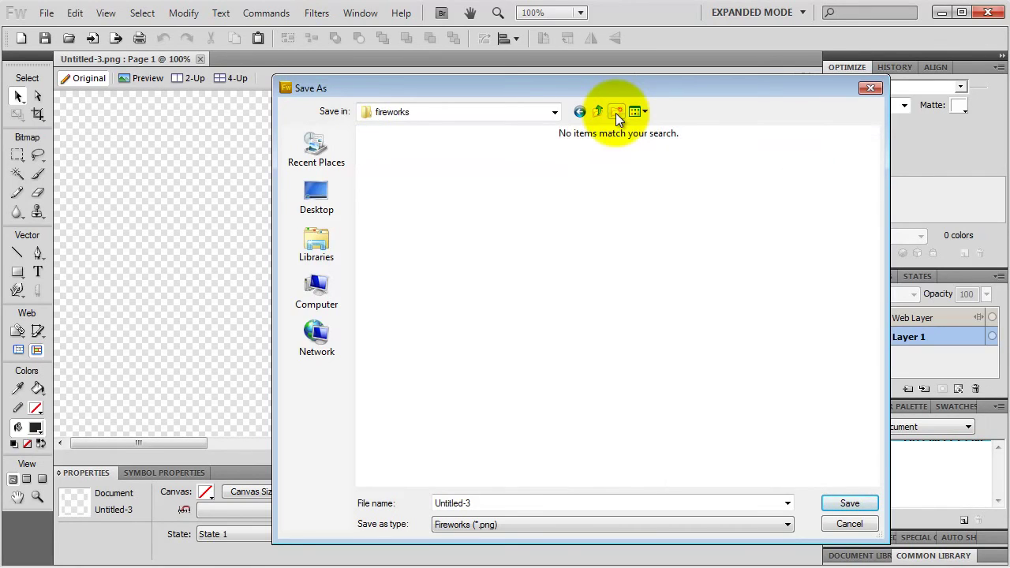
Save the document in the fireworks folder as a Fireworks PNG named site1
left_click(452, 503)
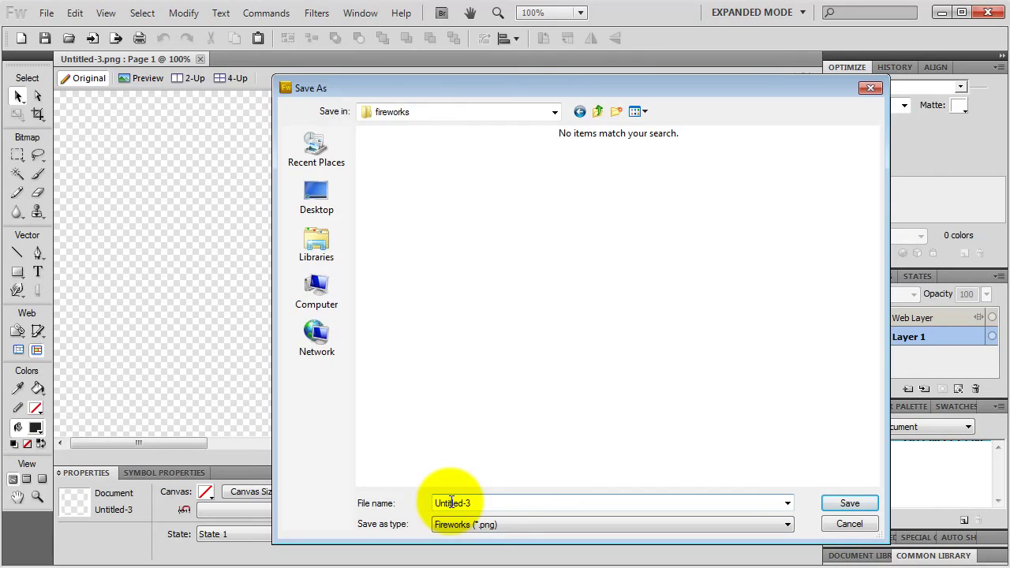
double_click(451, 503)
type("si")
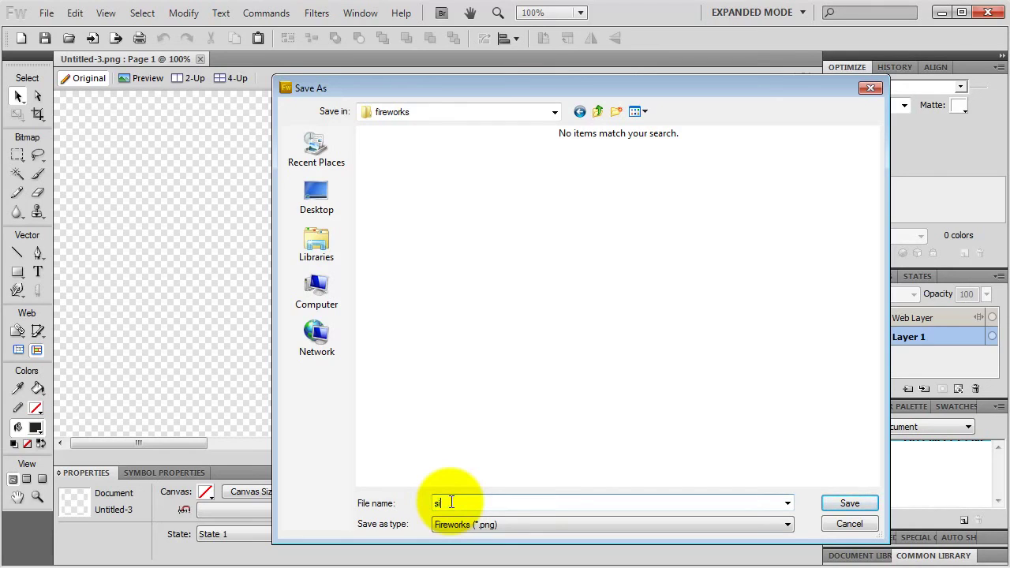
type("te1")
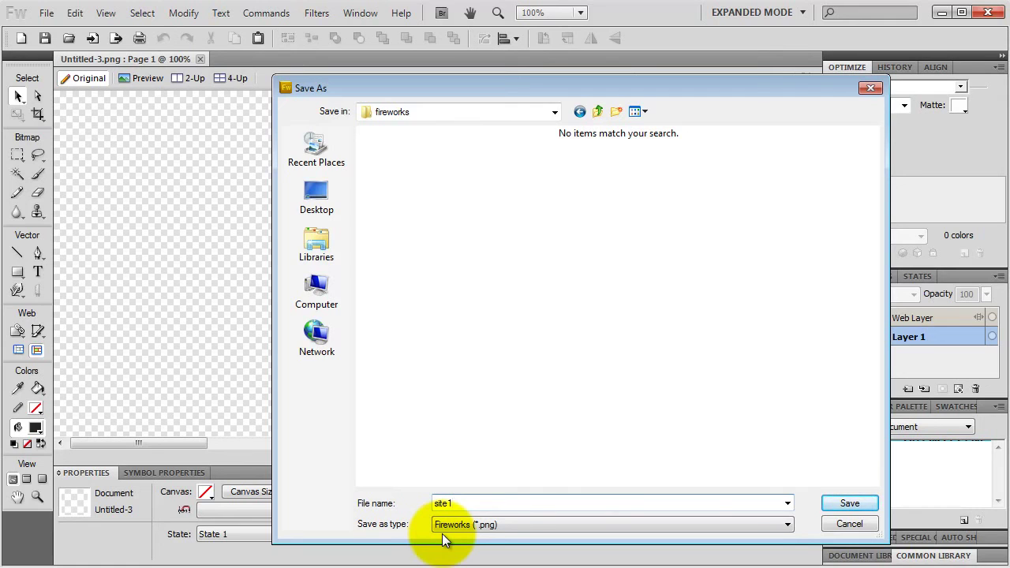
left_click(843, 503)
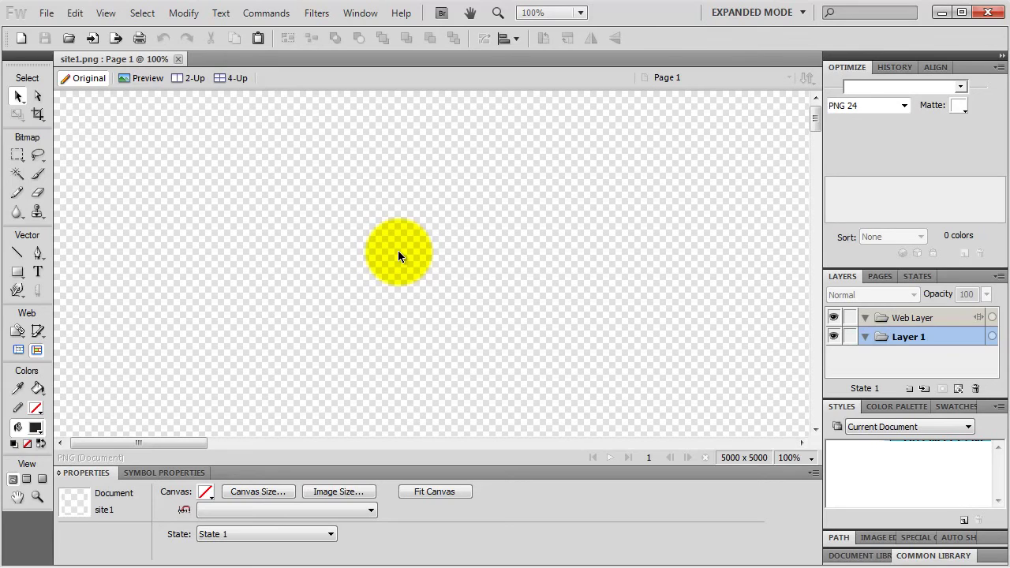
left_click_drag(398, 250, 475, 370)
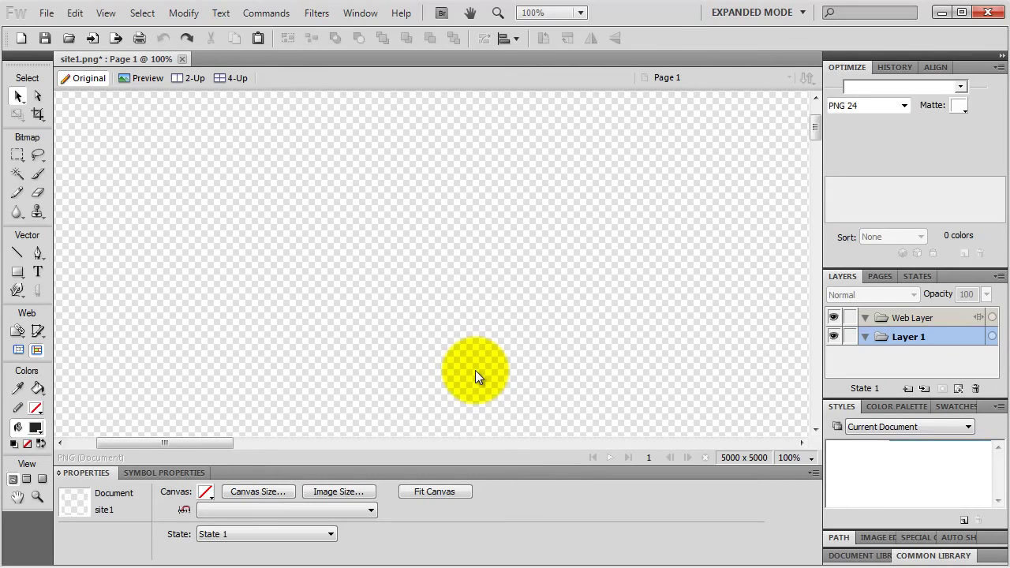
Switch to the browser with TemplateMonster.com and restrict the product search to Website Templates
key("alt+Tab")
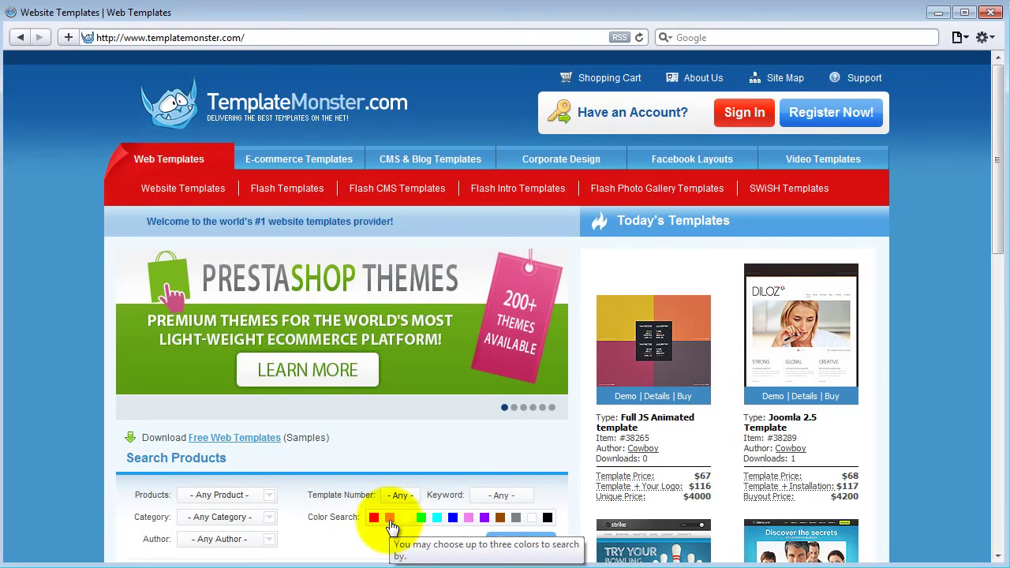
left_click(224, 495)
scroll(221, 426, "down", 5)
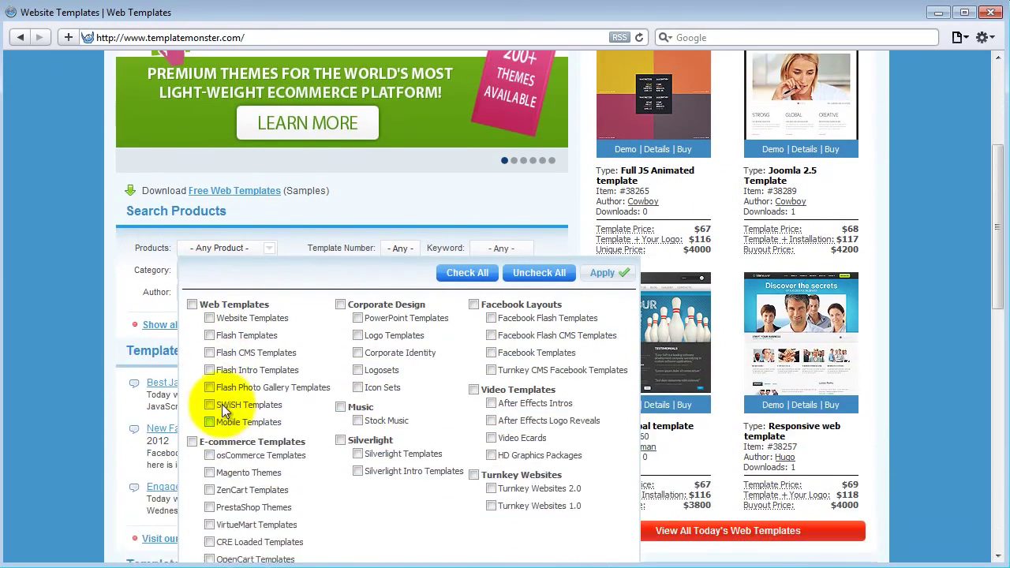
scroll(222, 405, "down", 3)
left_click(209, 171)
left_click(612, 128)
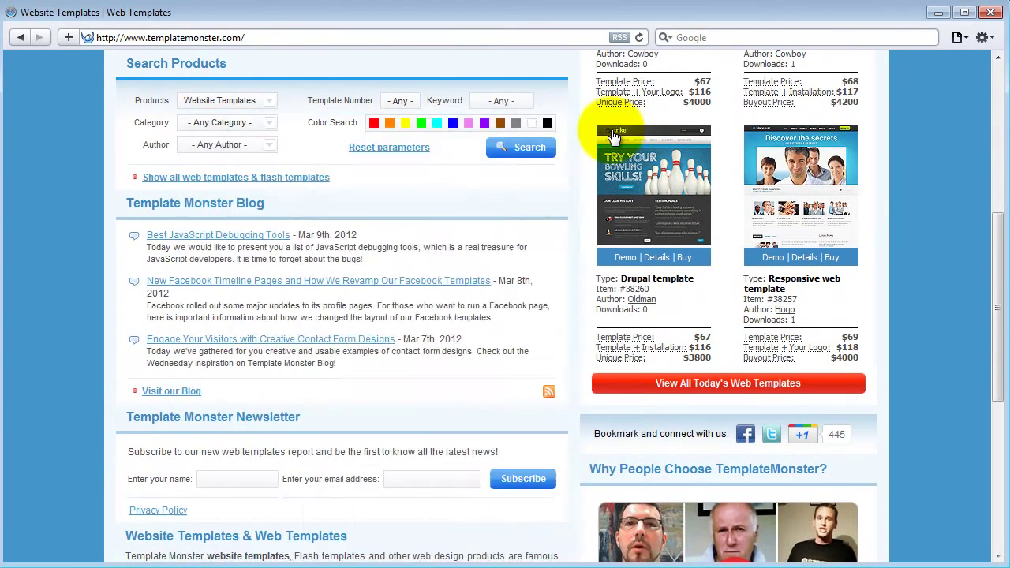
Set the search category to Design and run the template search
left_click(222, 122)
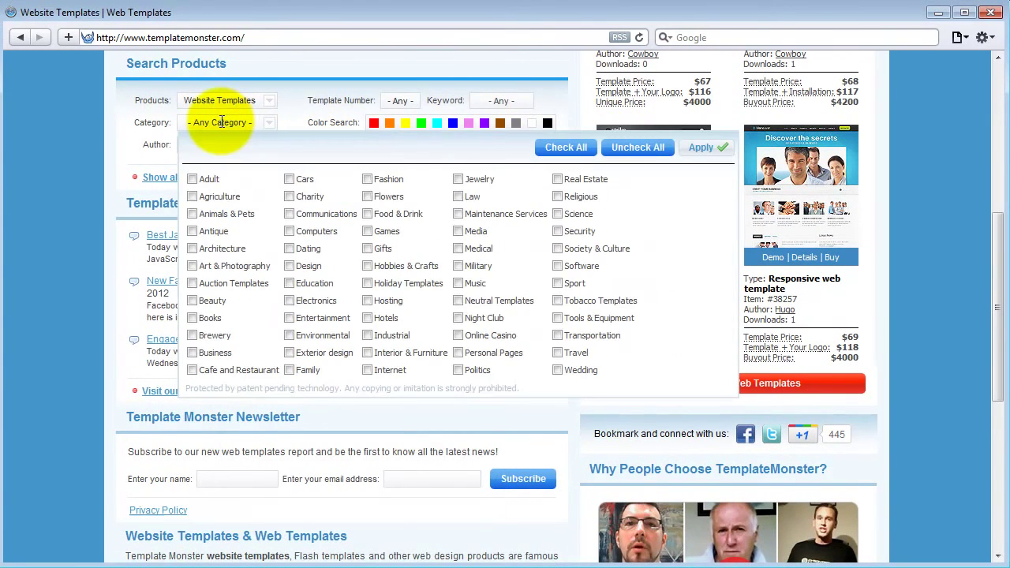
left_click(290, 265)
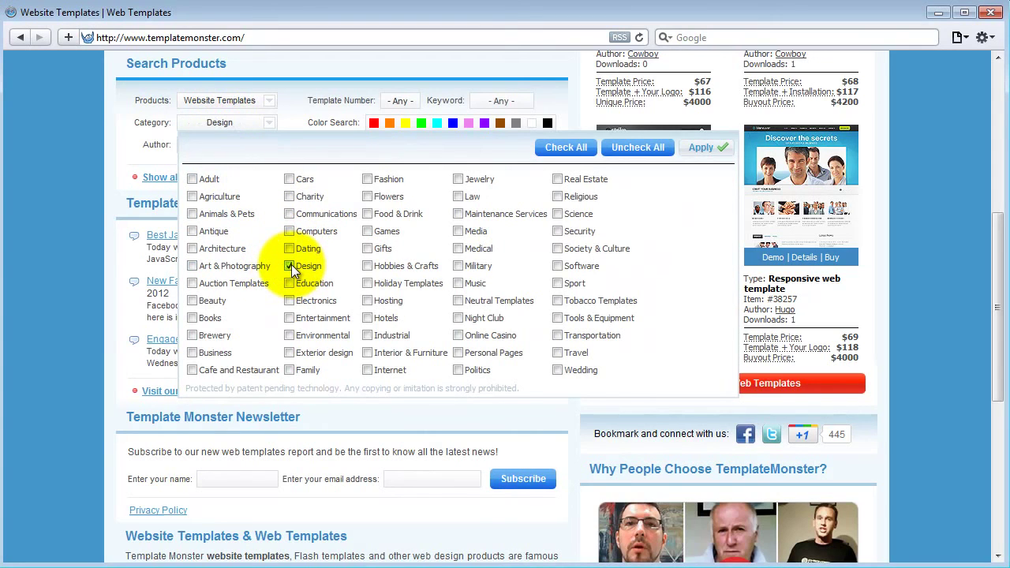
left_click(707, 147)
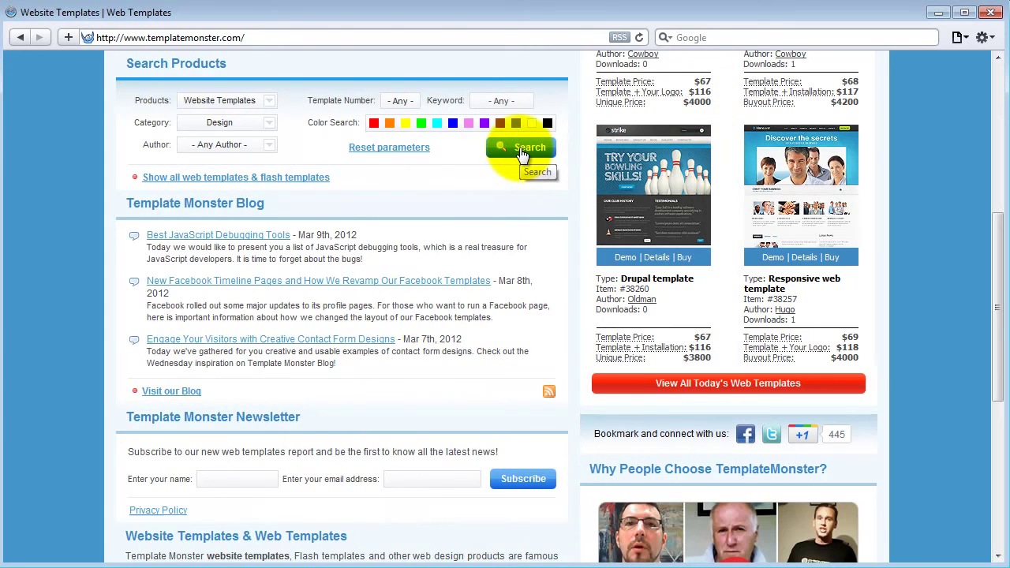
left_click(521, 150)
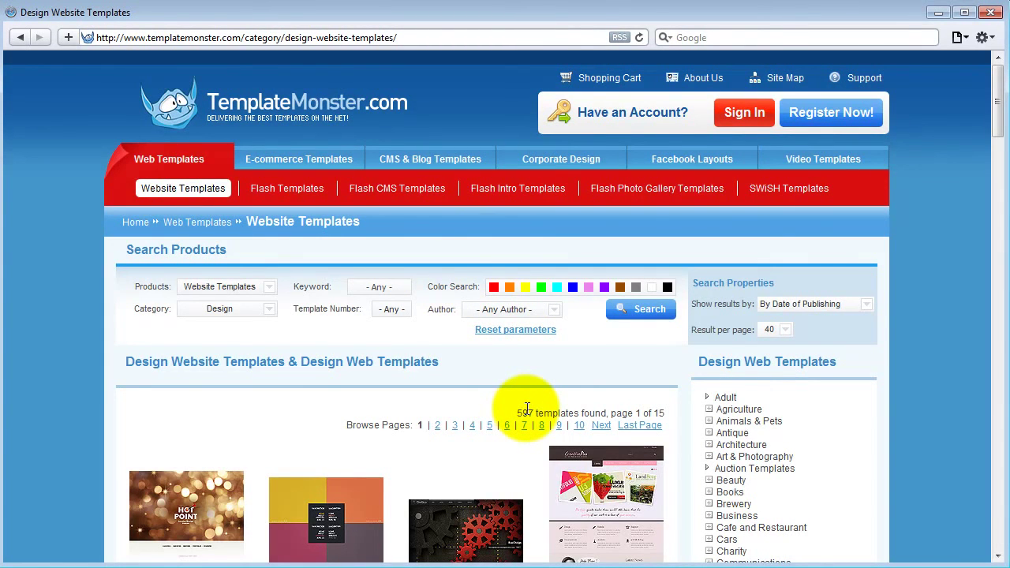
Browse the first two result pages of design website templates for a suitable layout
scroll(510, 388, "down", 12)
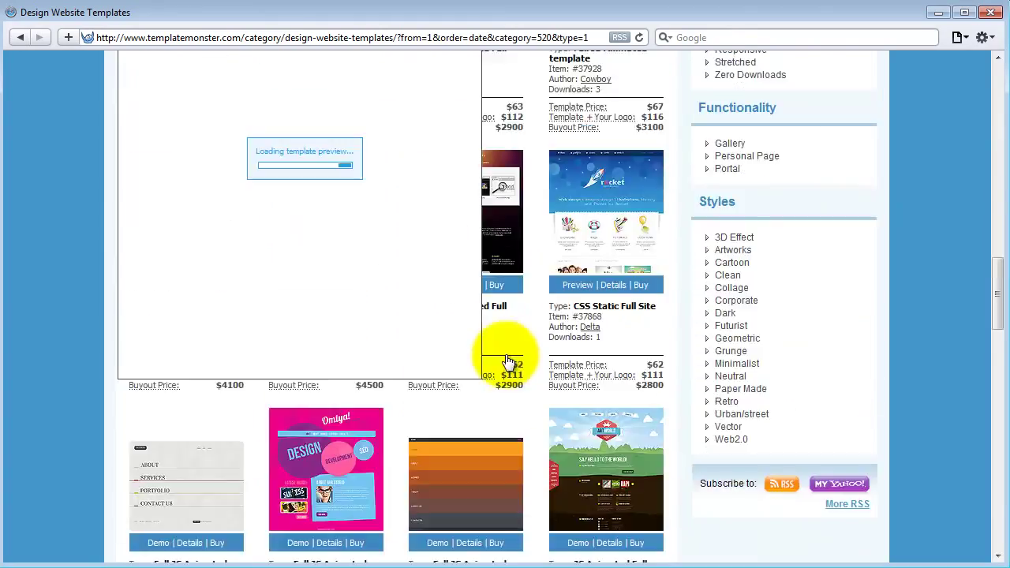
scroll(510, 363, "down", 10)
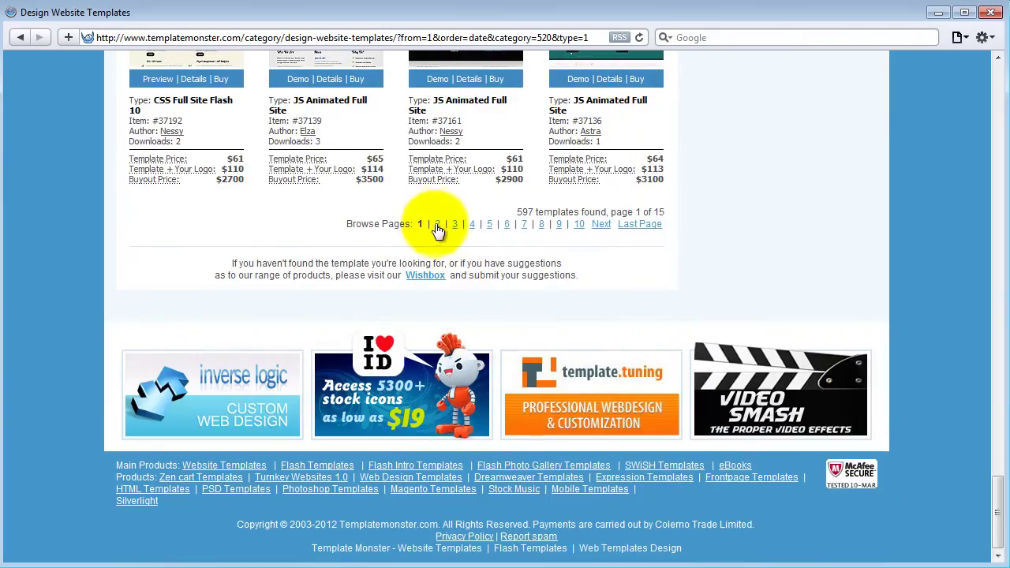
left_click(437, 225)
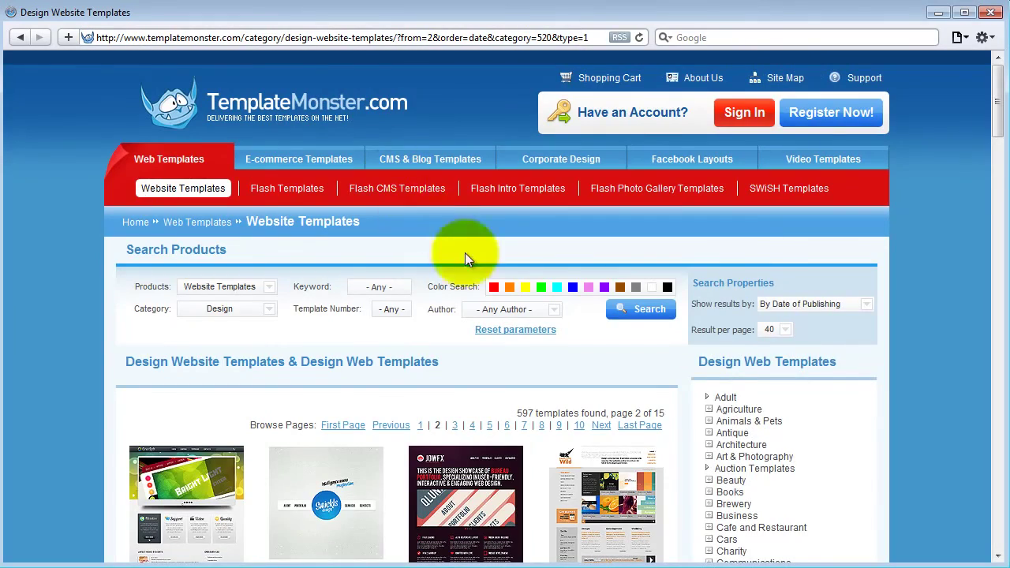
scroll(543, 302, "down", 8)
scroll(545, 304, "down", 3)
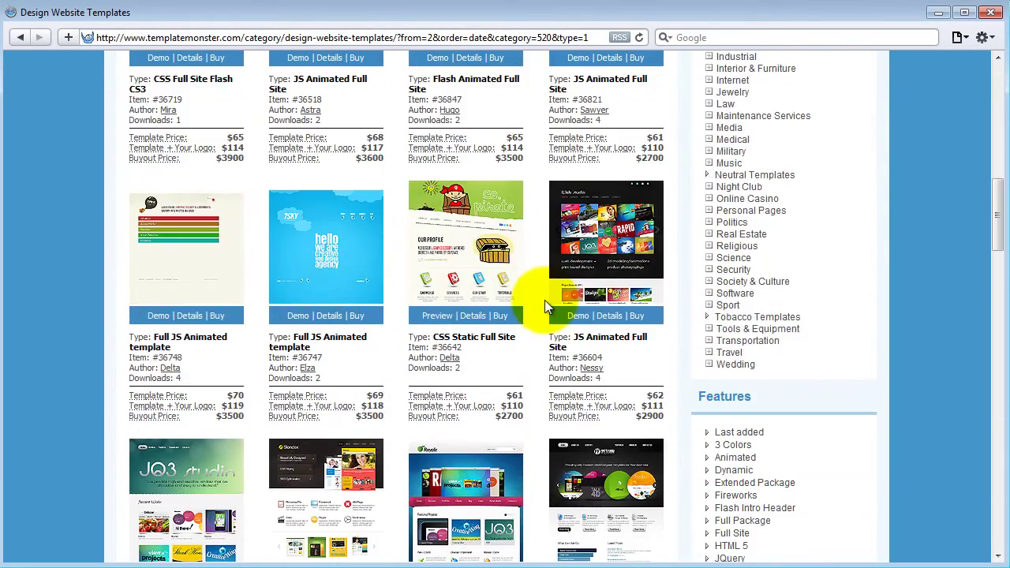
scroll(543, 301, "down", 4)
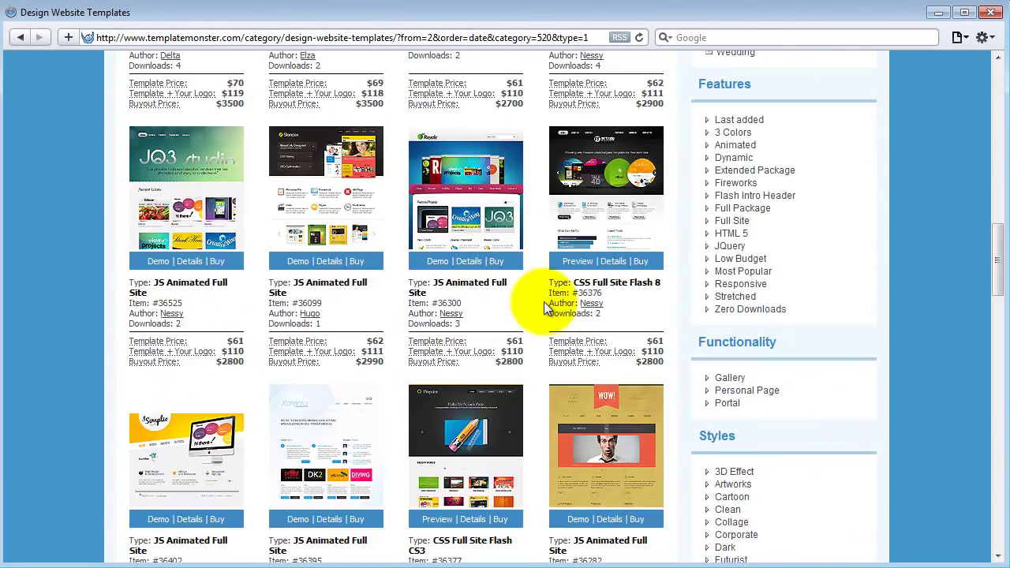
scroll(544, 302, "down", 4)
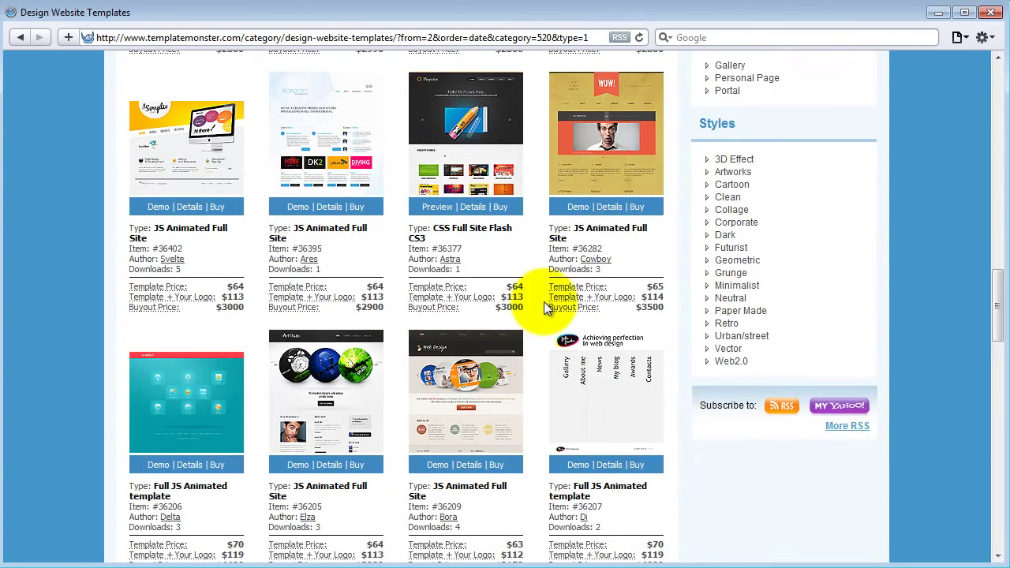
scroll(544, 302, "down", 2)
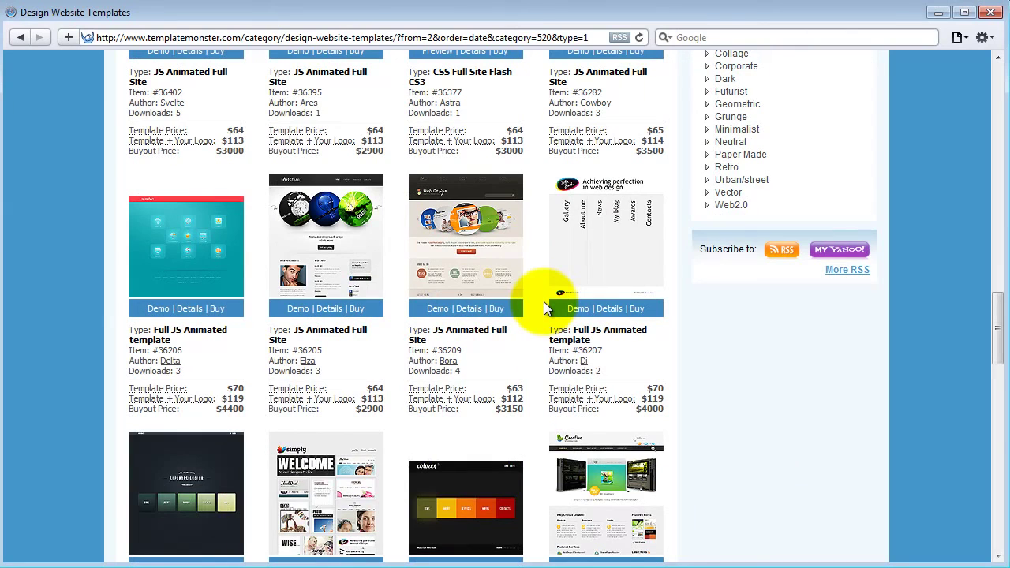
Open the page of the Web Design template #36209 and copy its real size screenshot image
mouse_move(464, 213)
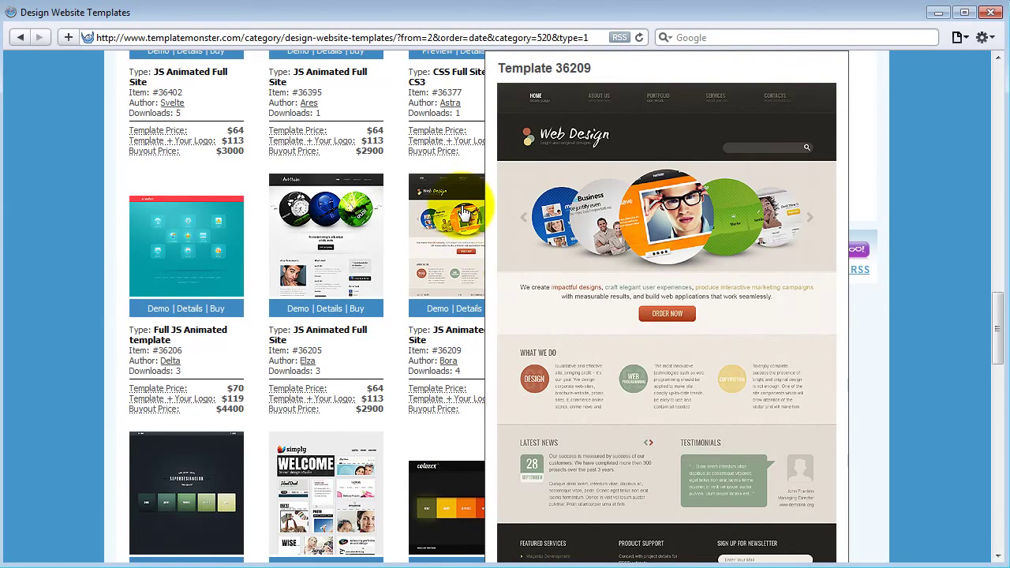
left_click(464, 211)
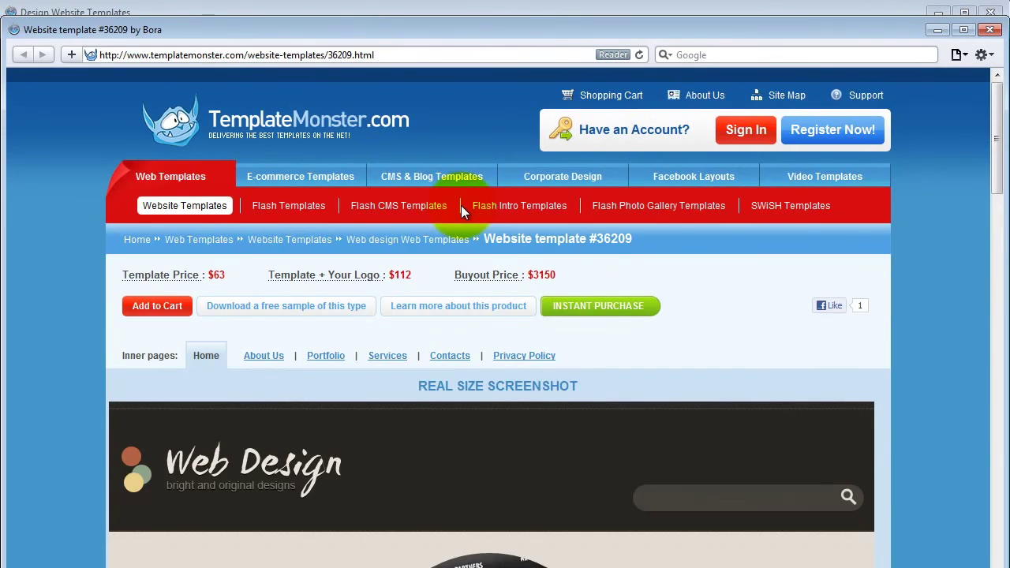
scroll(463, 210, "down", 8)
scroll(465, 216, "up", 1)
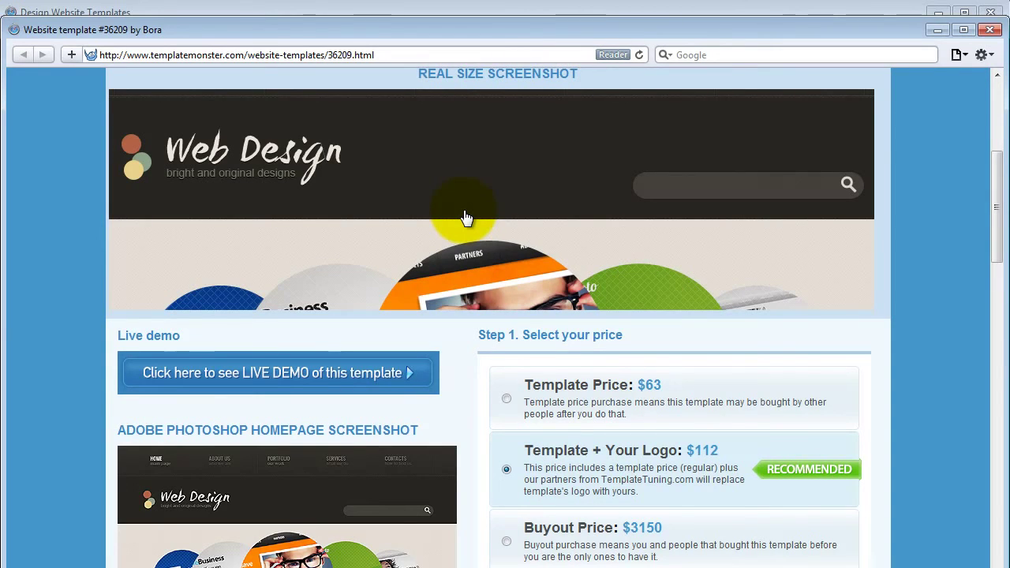
right_click(431, 182)
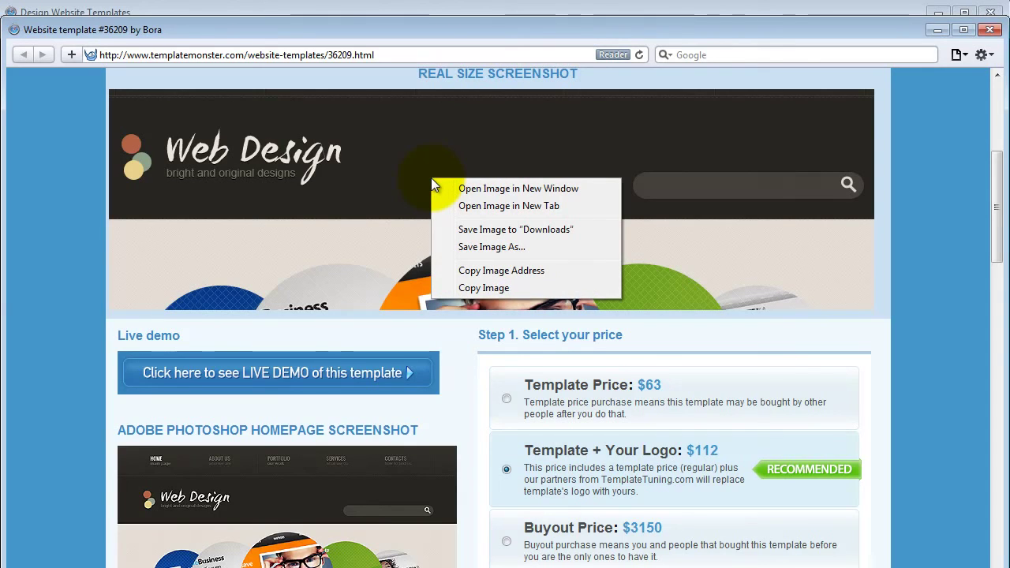
left_click(470, 290)
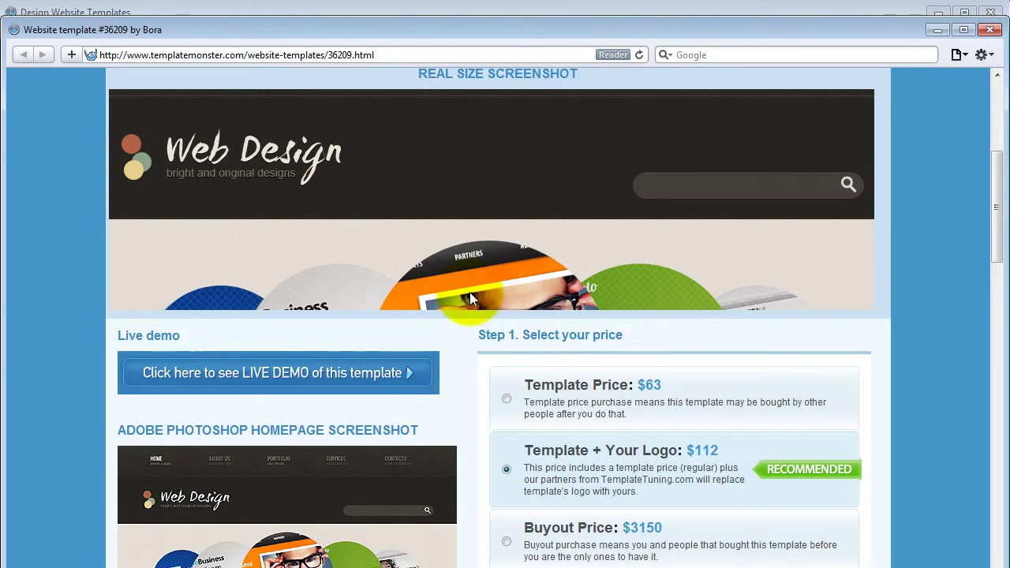
Switch to Fireworks, paste the copied Web Design screenshot into site1.png, and deselect it
key("alt+Tab")
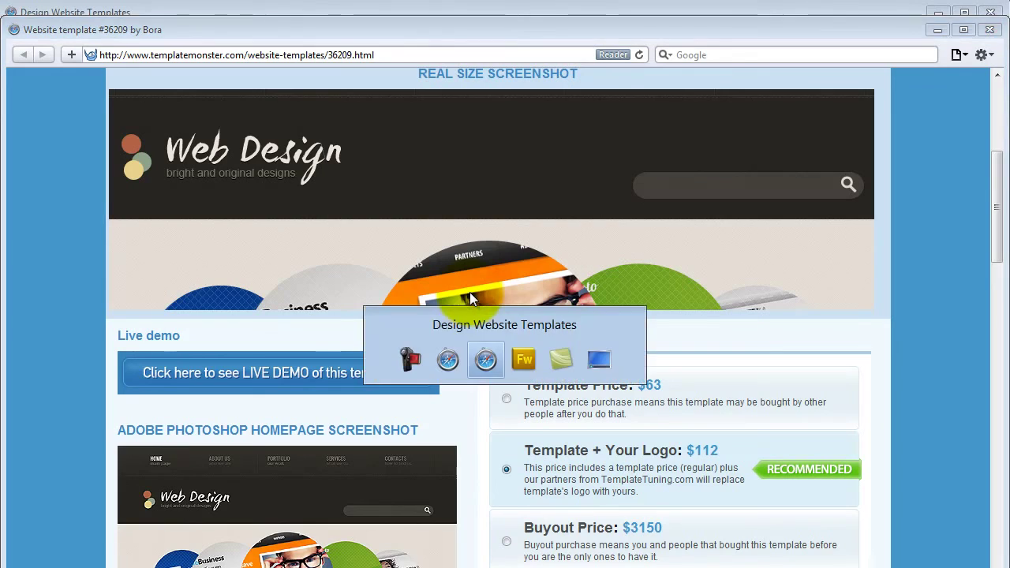
key("alt+Tab")
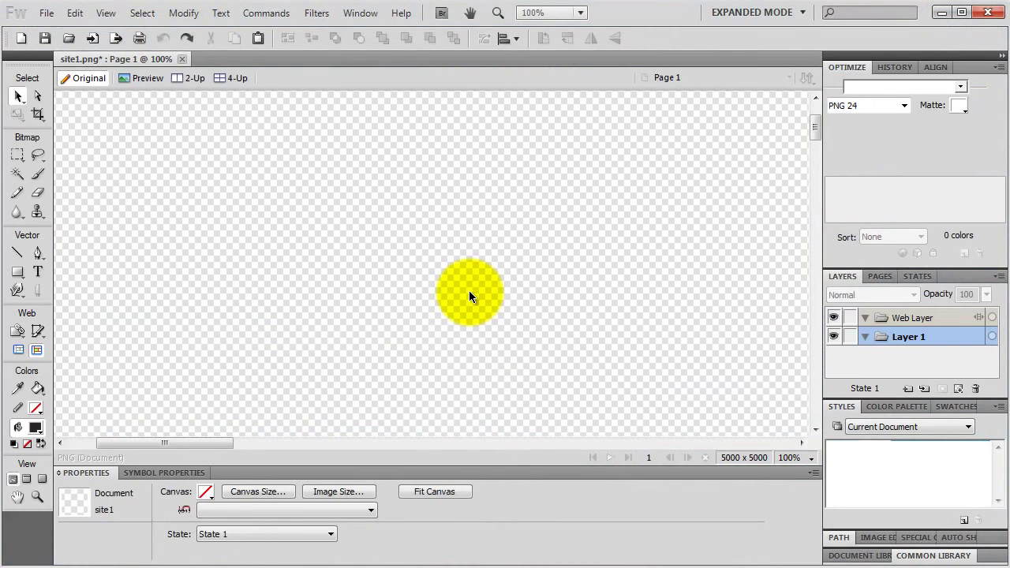
key("ctrl+v")
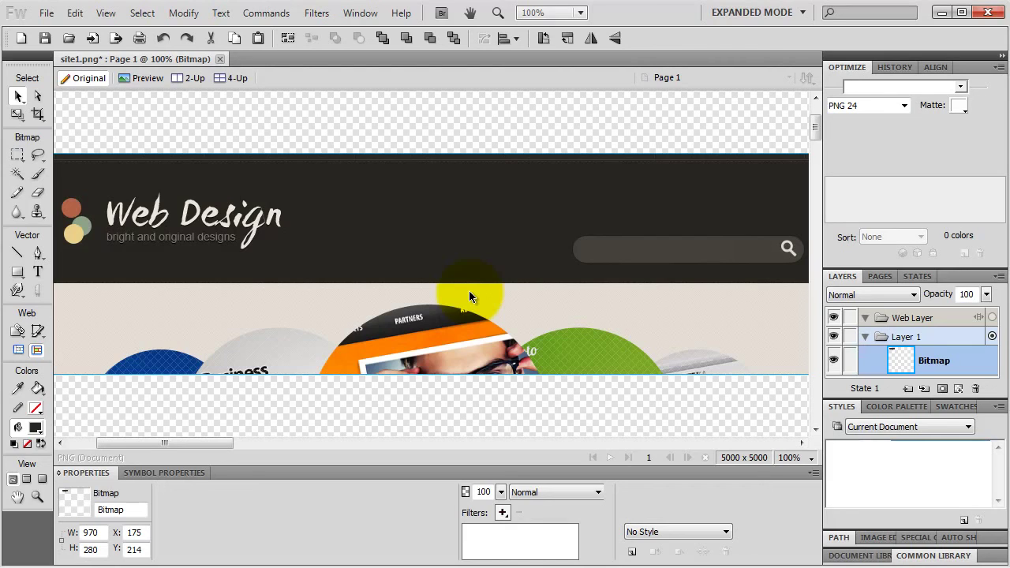
left_click(809, 463)
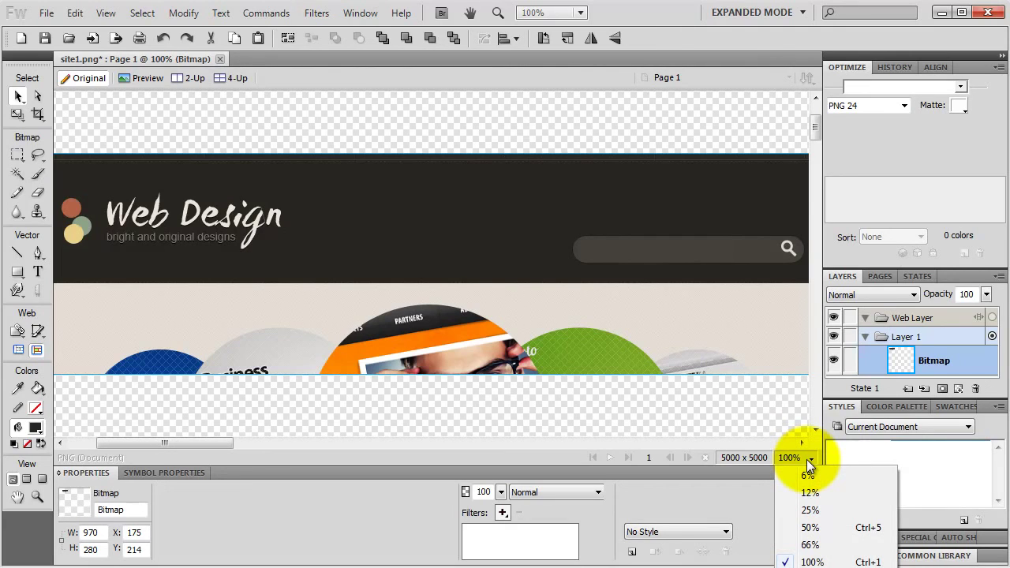
left_click(750, 415)
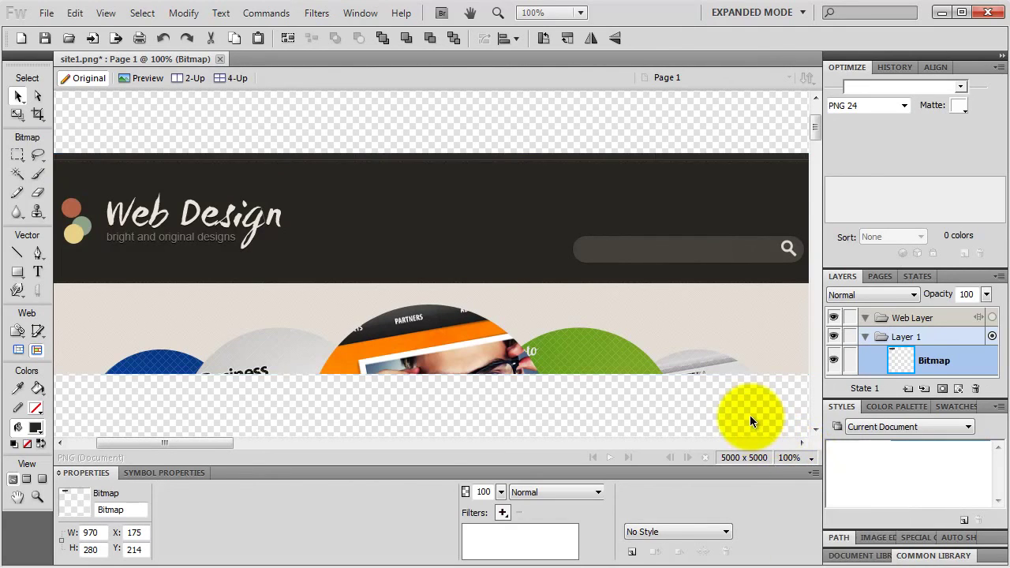
left_click(750, 416)
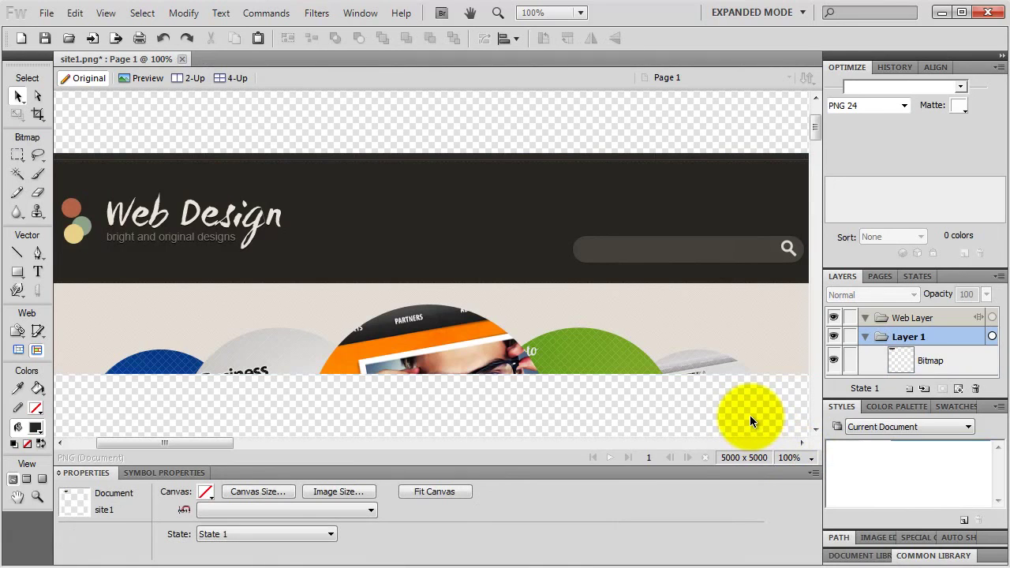
Move the pasted Web Design screenshot farther right and slightly down, to about X 299, Y 220
key("ctrl+equal")
key("ctrl+minus")
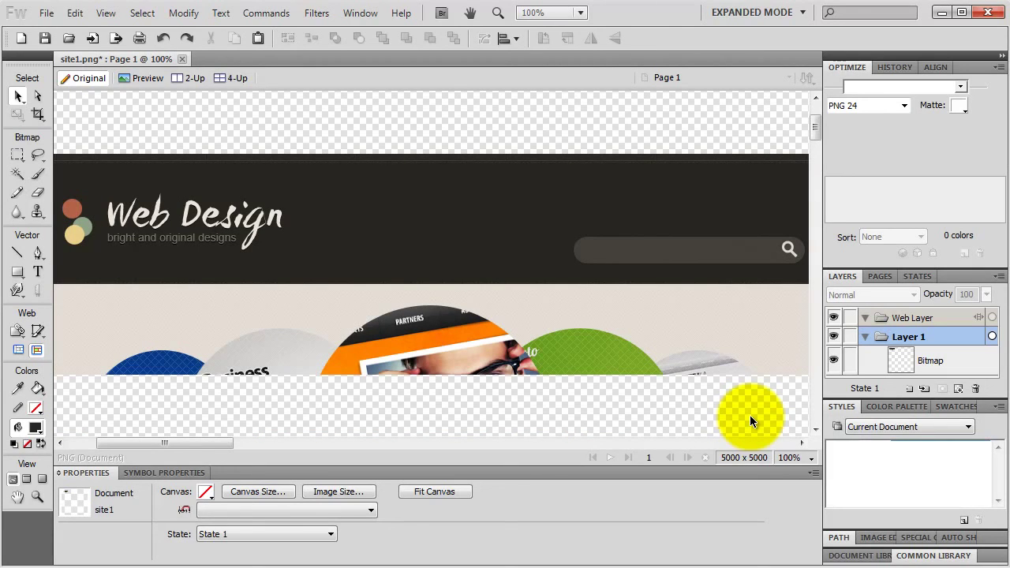
scroll(750, 415, "right", 2)
key("ctrl+minus")
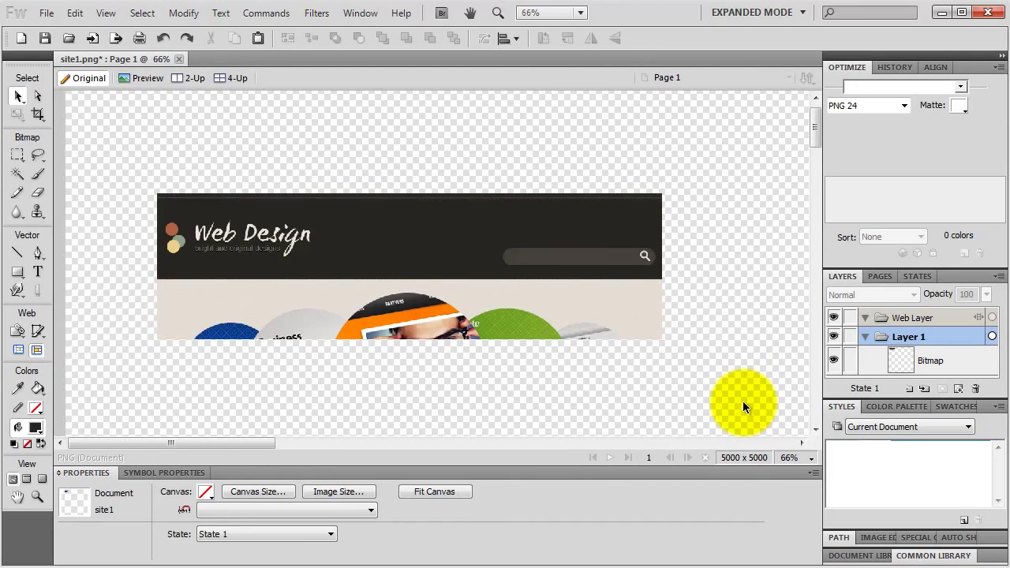
key("ctrl+minus")
scroll(742, 401, "right", 3)
key("ctrl+plus")
key("ctrl+plus")
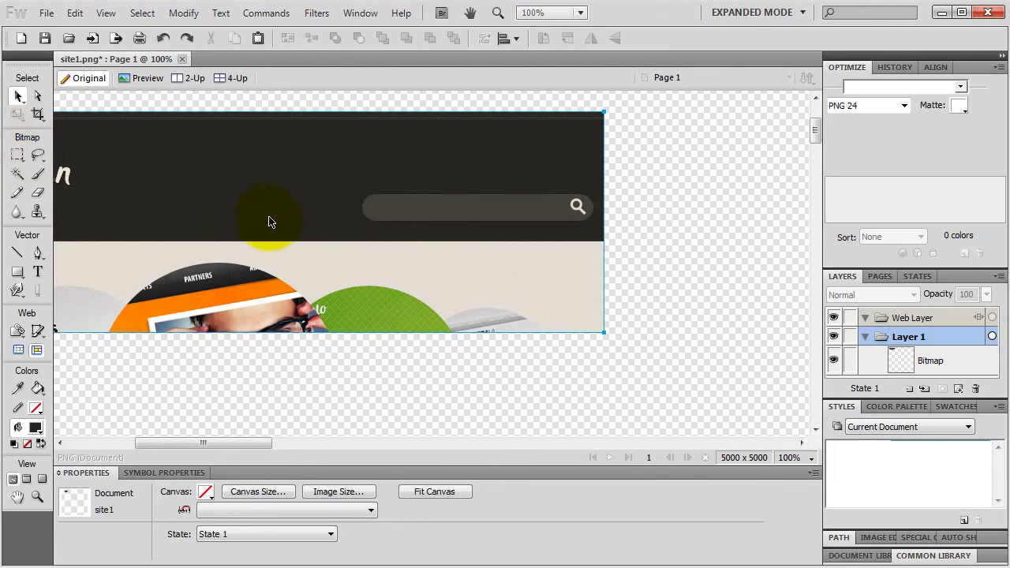
left_click_drag(270, 219, 363, 226)
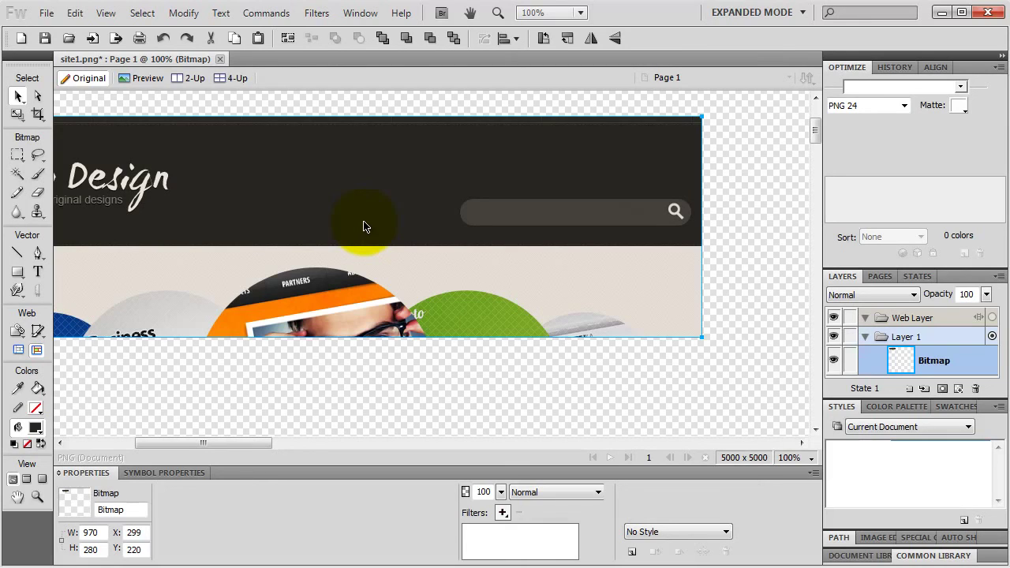
Examine the pasted screenshot at several magnifications, framing it with the Zoom tool
left_click(499, 14)
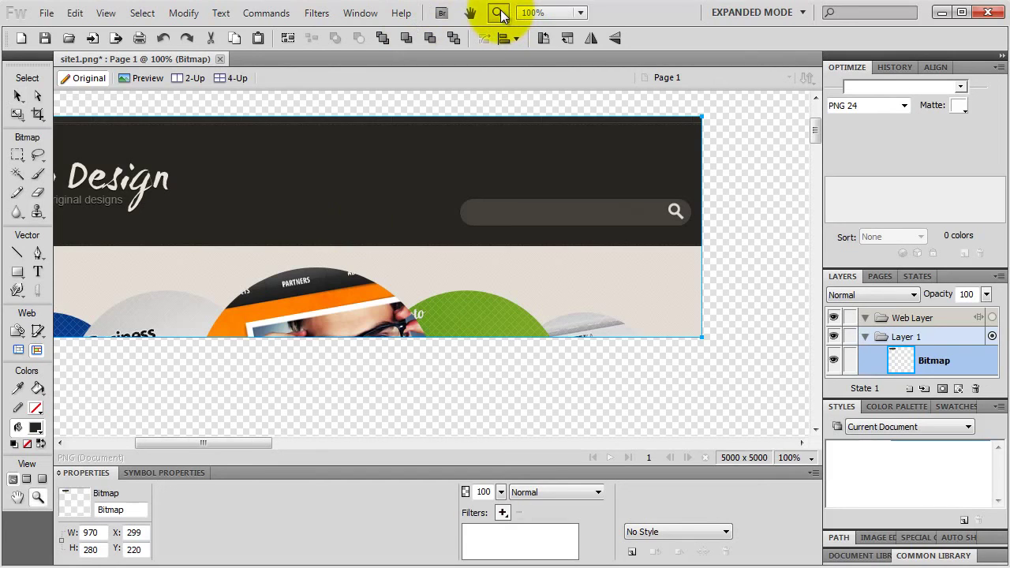
left_click_drag(76, 135, 741, 378)
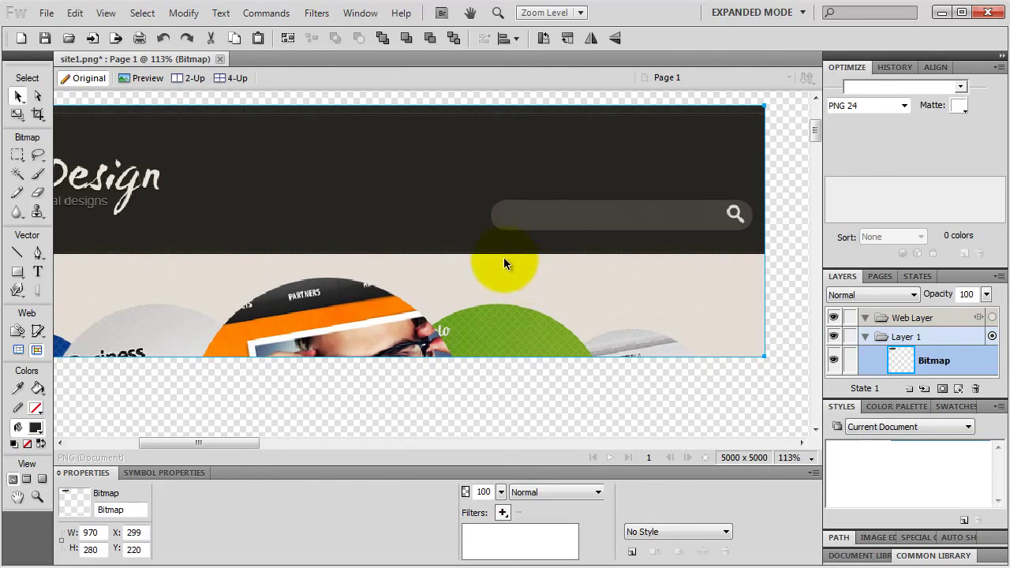
key("ctrl+1")
key("v")
key("ctrl+minus")
key("z")
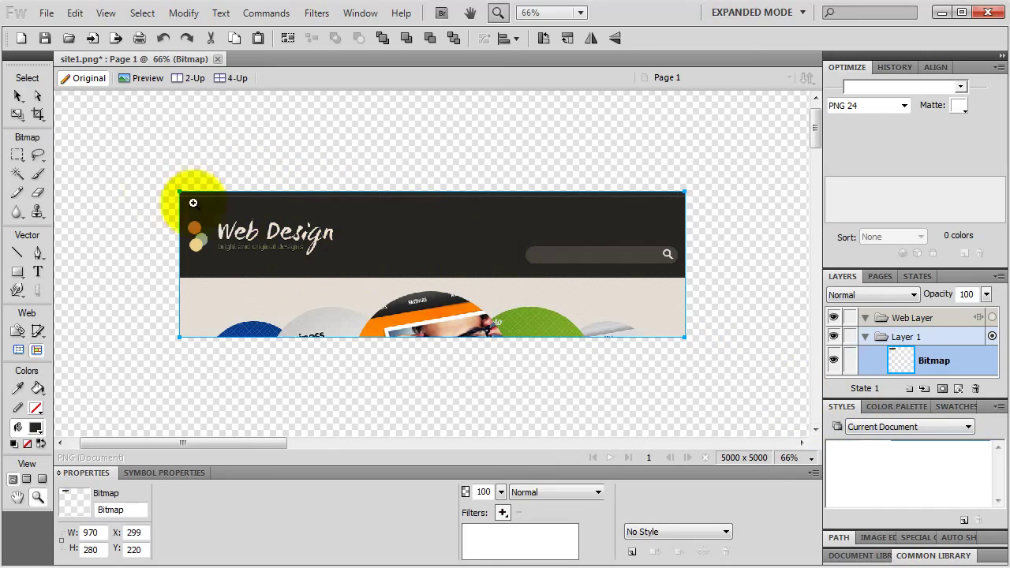
left_click(17, 96)
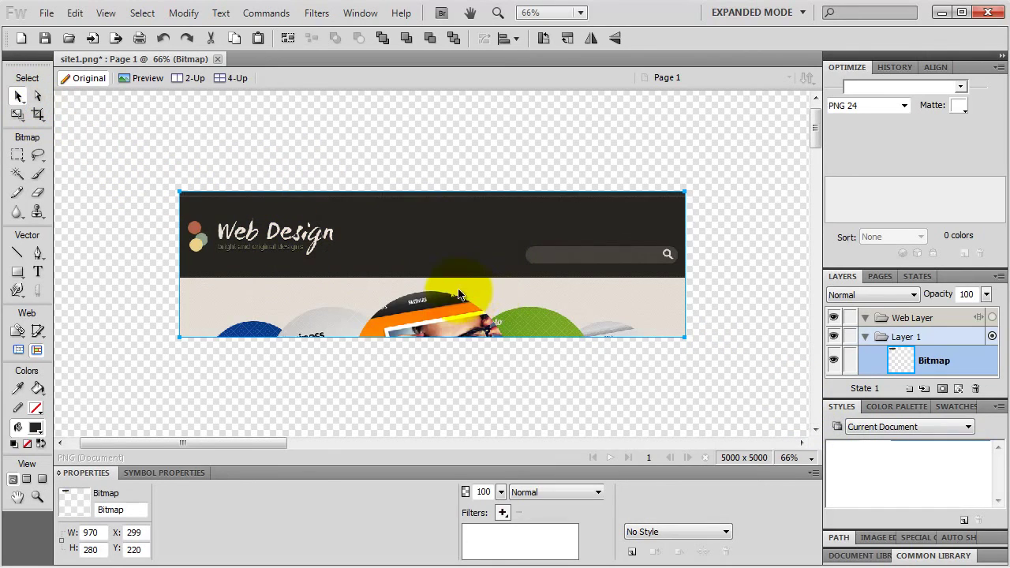
scroll(442, 304, "up", 1)
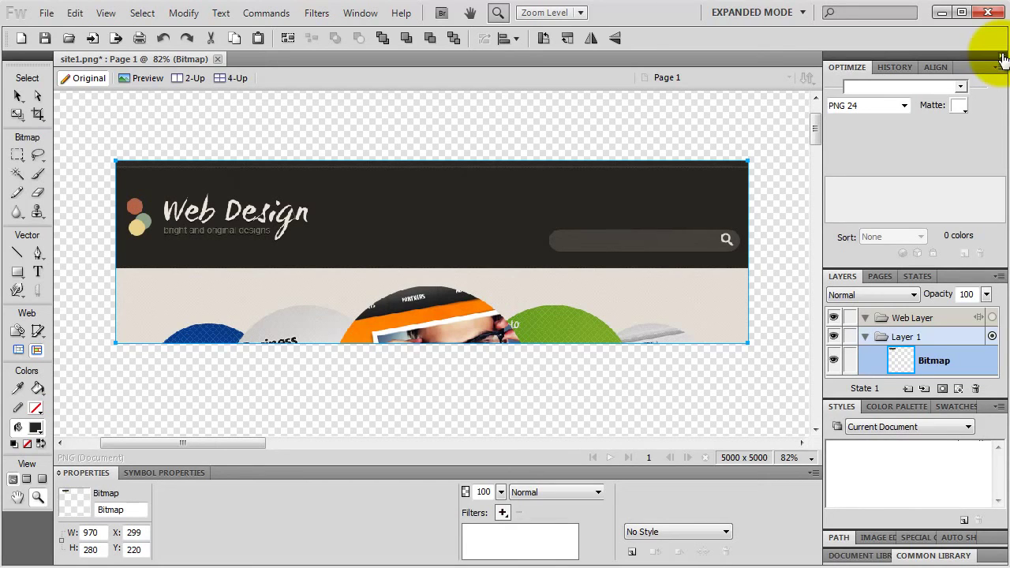
Try the collapsed-panel, hidden-panel and full-screen views, and restore the standard workspace
left_click(1002, 59)
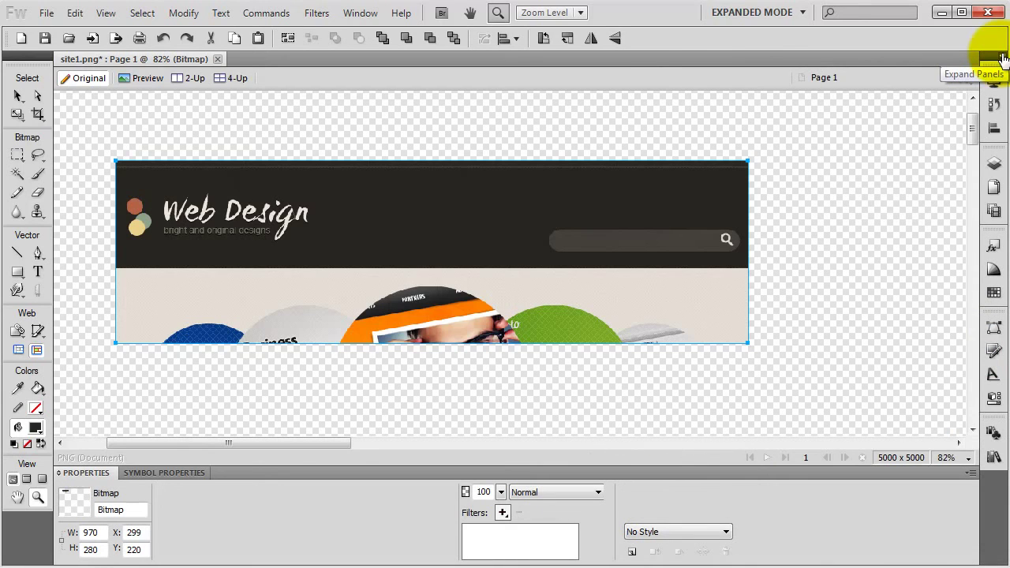
left_click(1002, 59)
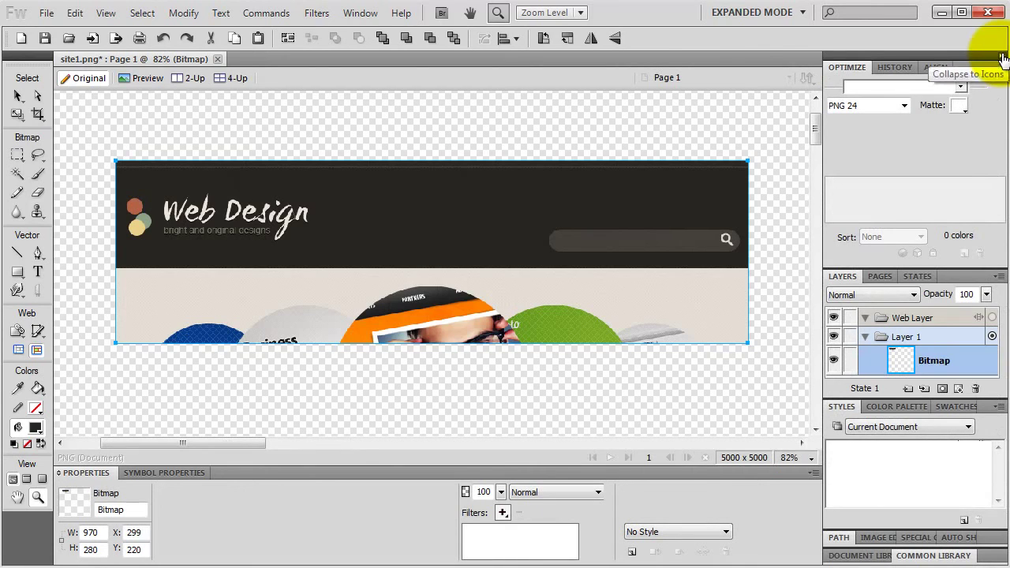
key("F4")
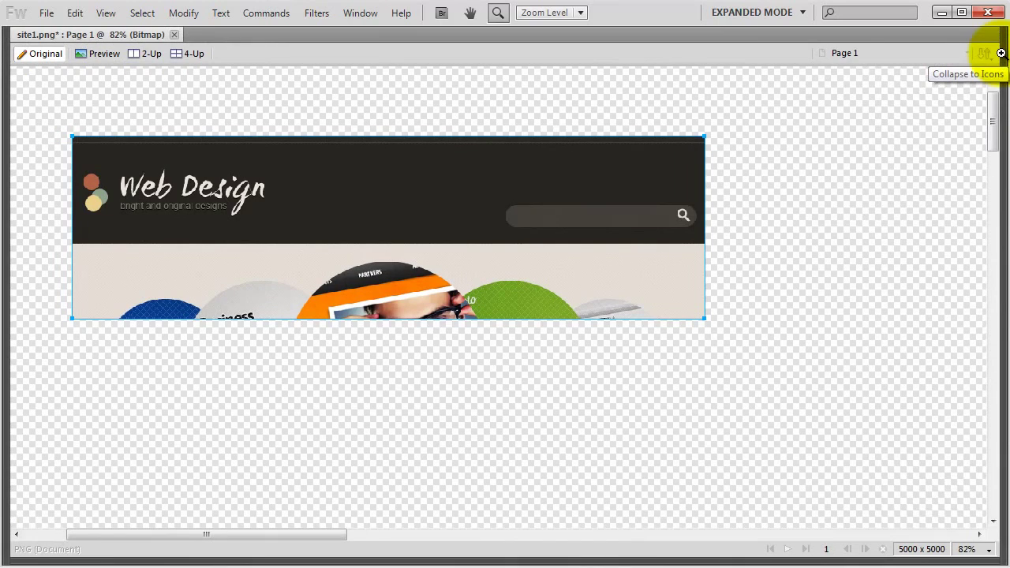
mouse_move(1002, 57)
key("F4")
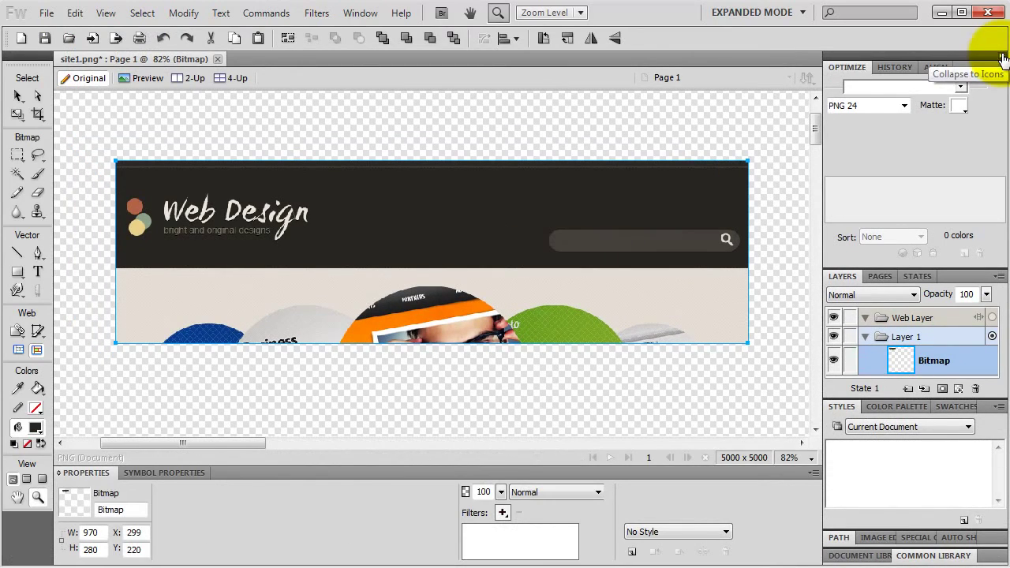
key("f")
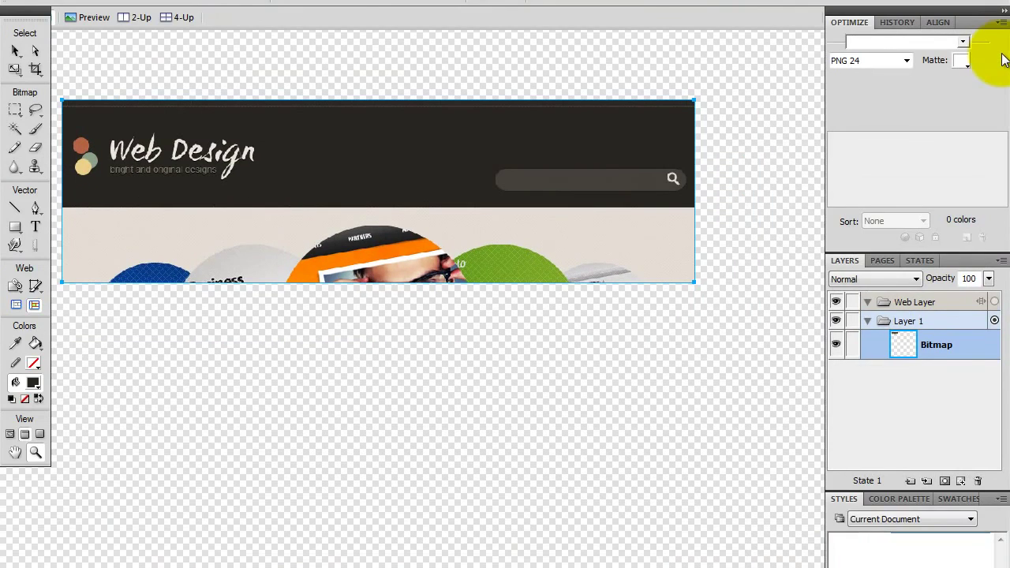
key("F4")
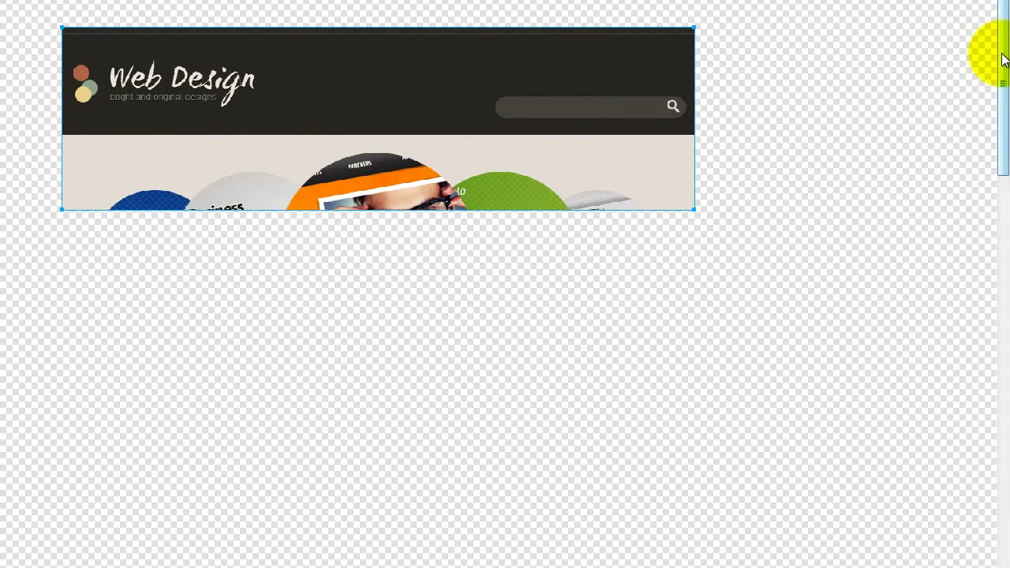
key("f")
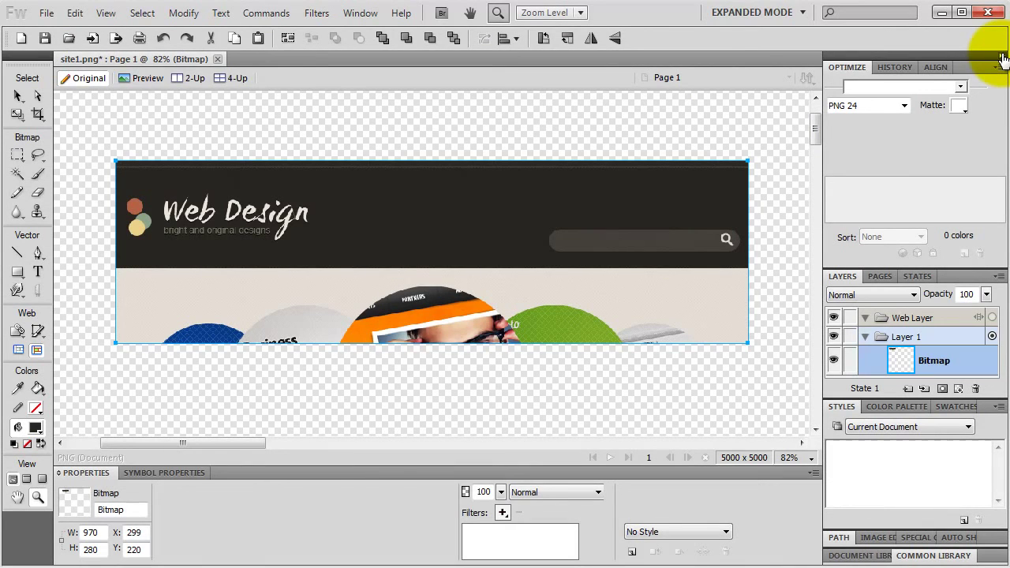
key("ctrl+z")
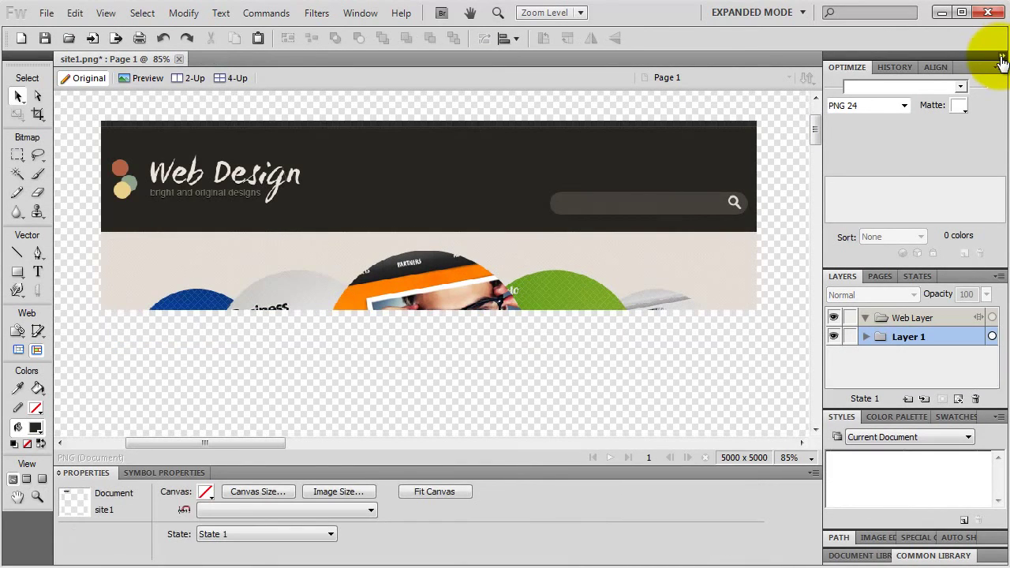
Select the pasted bitmap and draw a marquee of about 1053 × 209 px over its area below the dark header
left_click(340, 233)
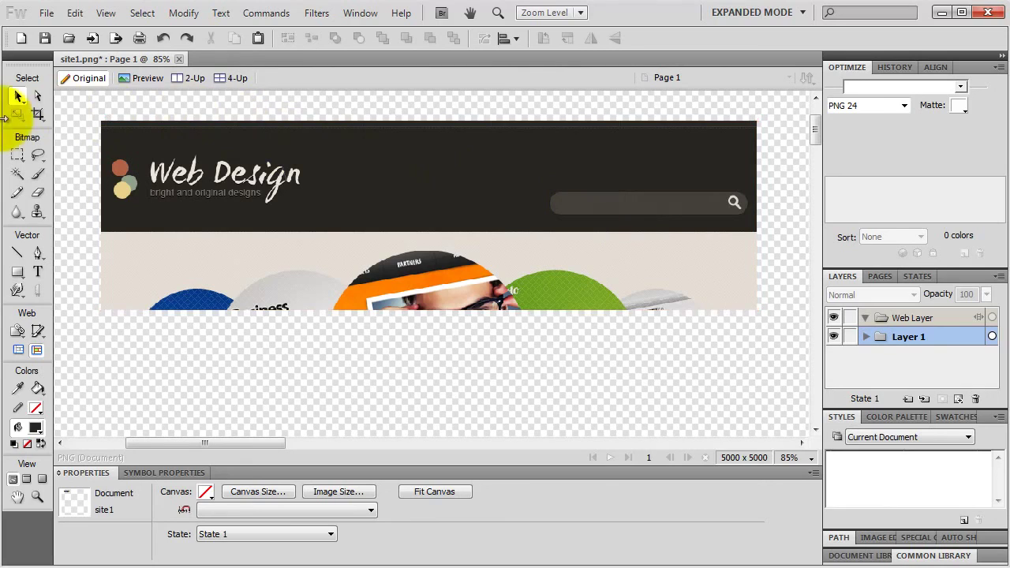
left_click(270, 199)
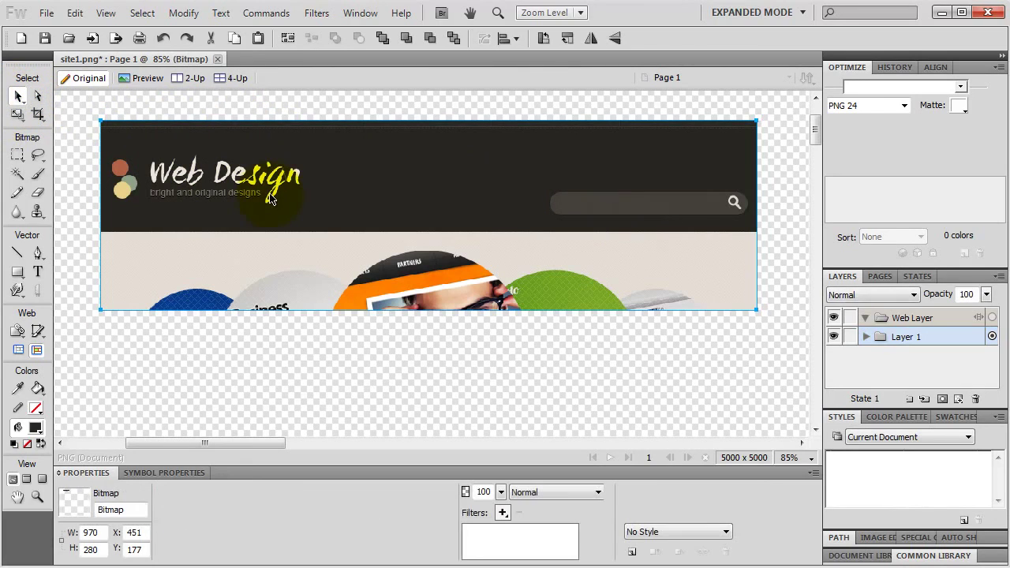
left_click(268, 215)
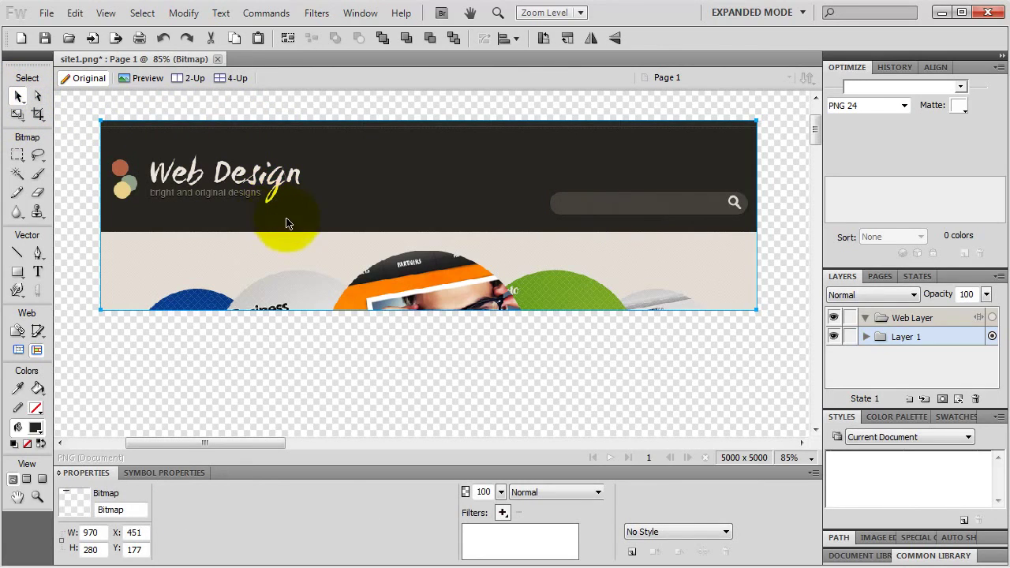
left_click_drag(17, 155, 76, 165)
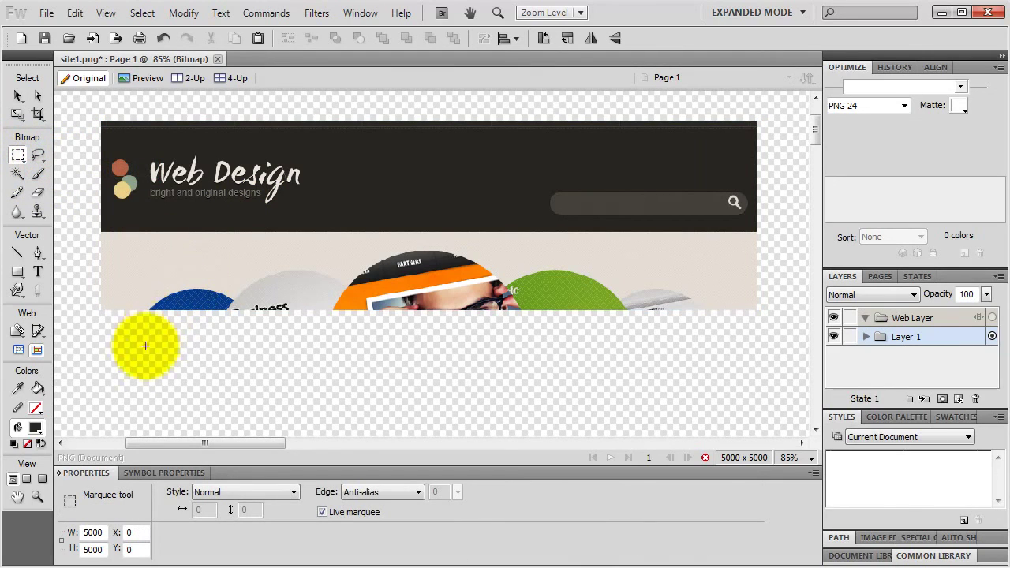
left_click_drag(83, 373, 796, 232)
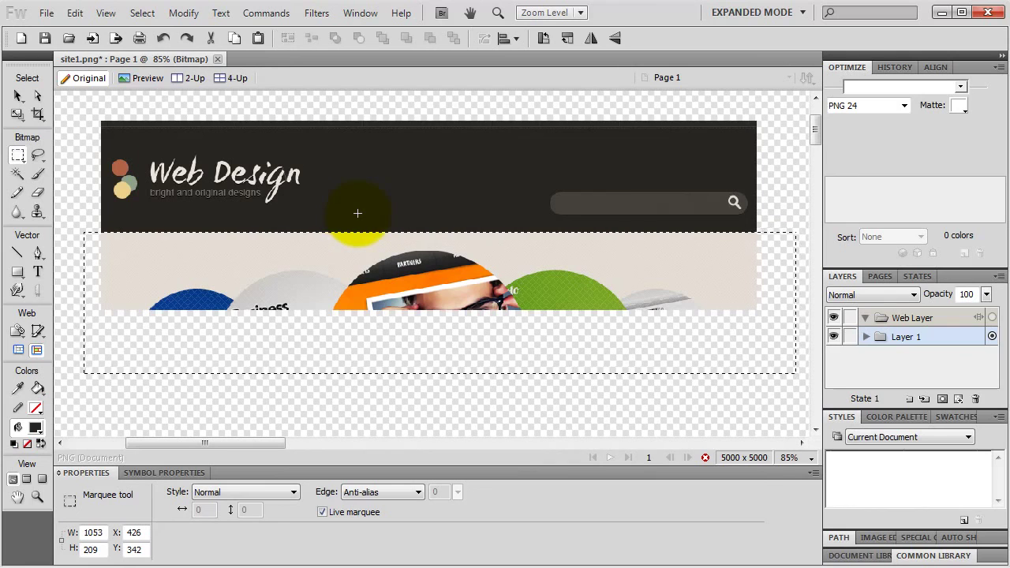
Nudge the marquee selection down and return its upper edge to the dark header's lower boundary at Y 342
scroll(355, 213, "up", 3)
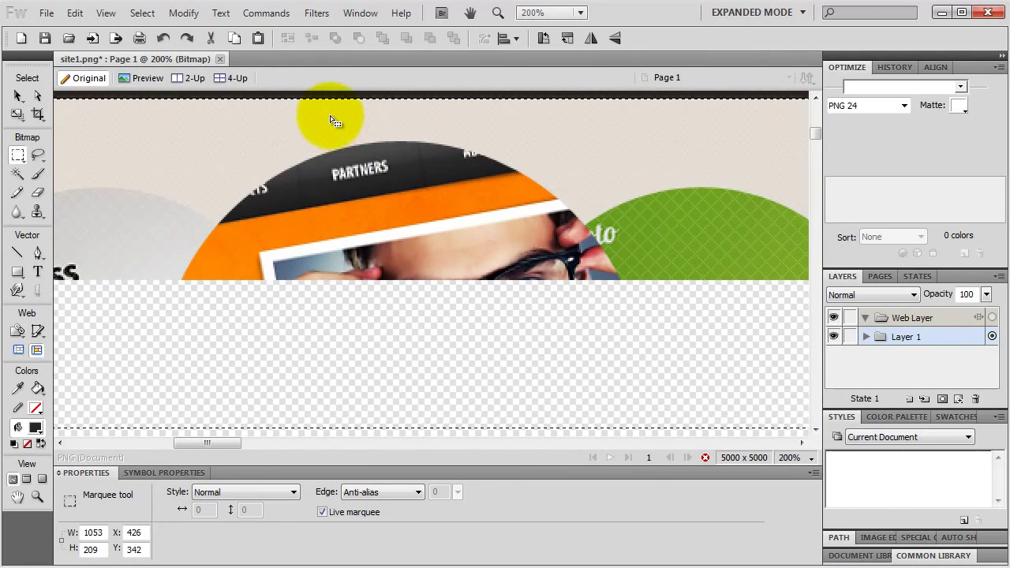
scroll(330, 115, "down", 1)
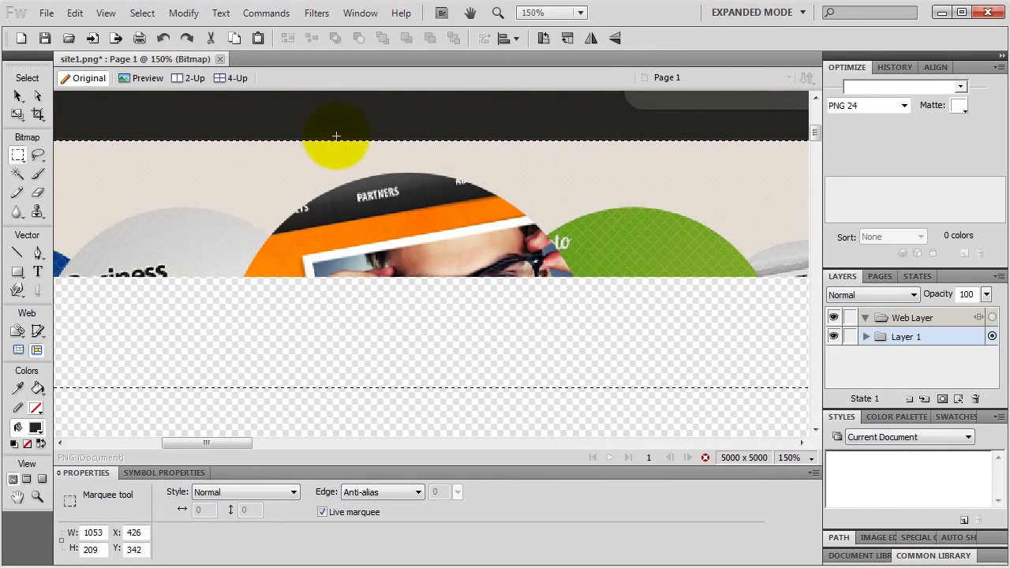
key("Down")
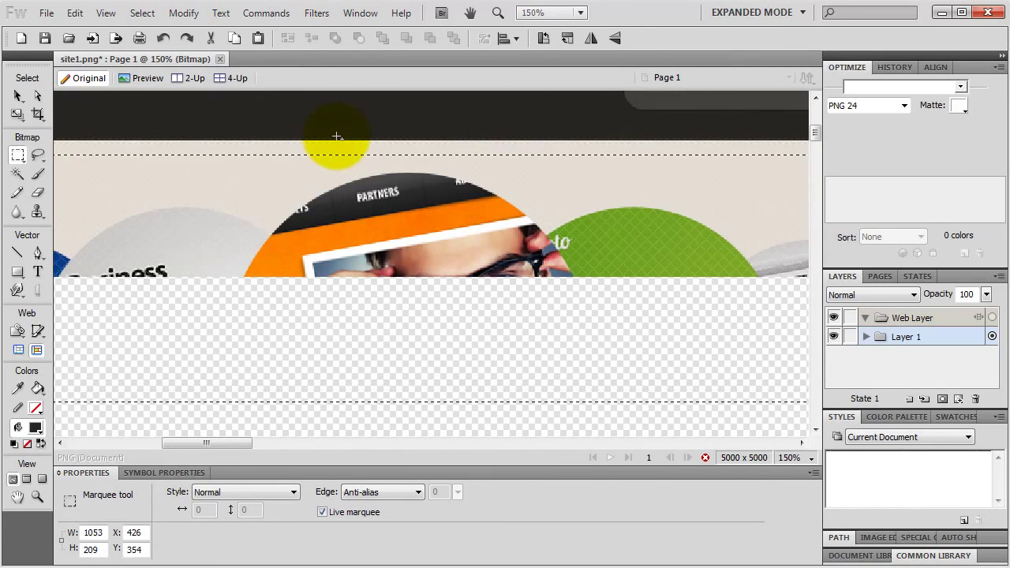
key("Up")
key("Up")
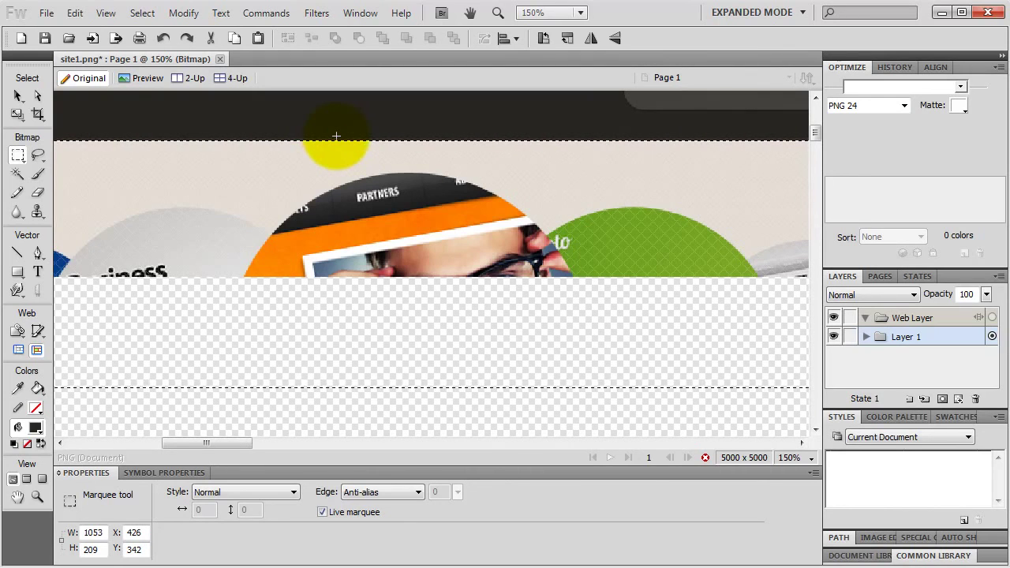
Add a small rectangle to the marquee selection's lower edge, extending the selection to about 226 px high
key("h")
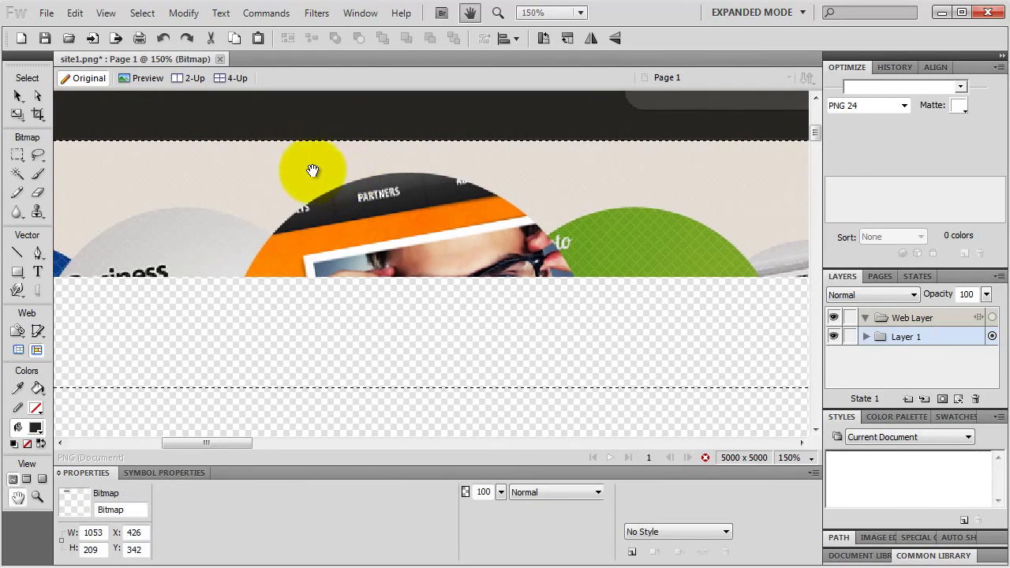
left_click_drag(311, 169, 366, 192)
key("m")
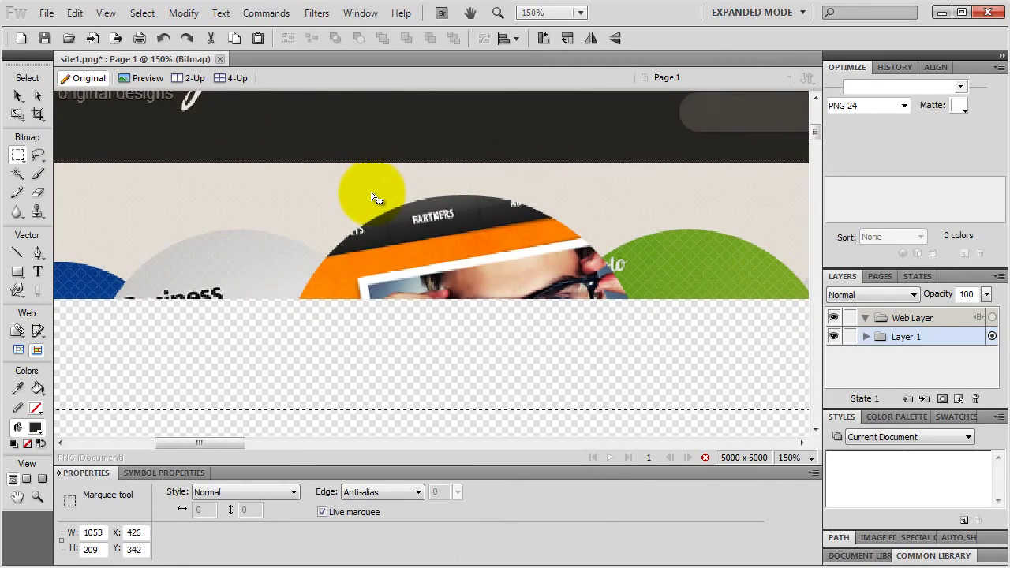
left_click_drag(335, 369, 375, 430)
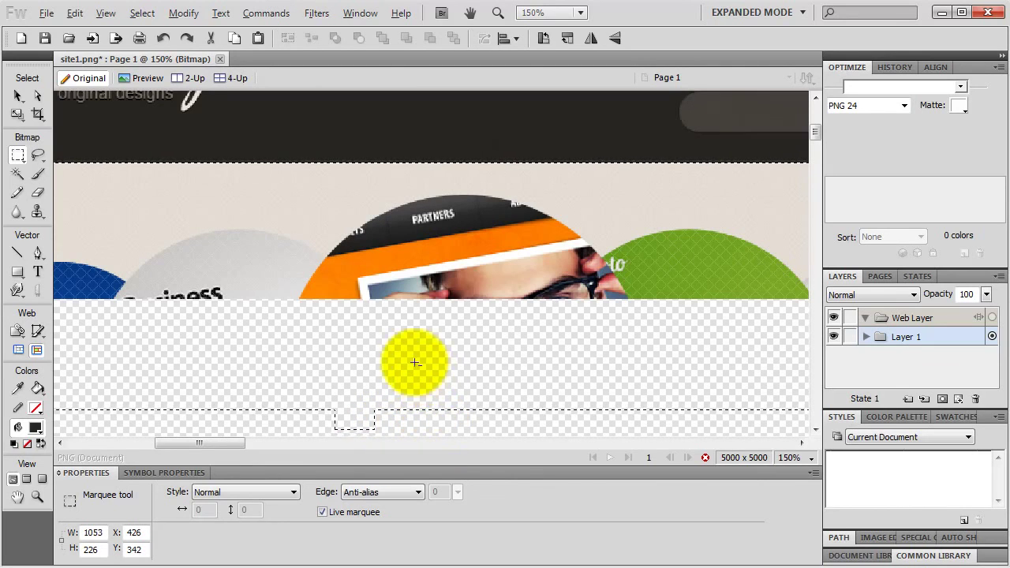
Subtract a small rectangular notch from the marquee selection's lower edge and check the Oval Marquee and Lasso tool variants
left_click_drag(413, 355, 462, 424)
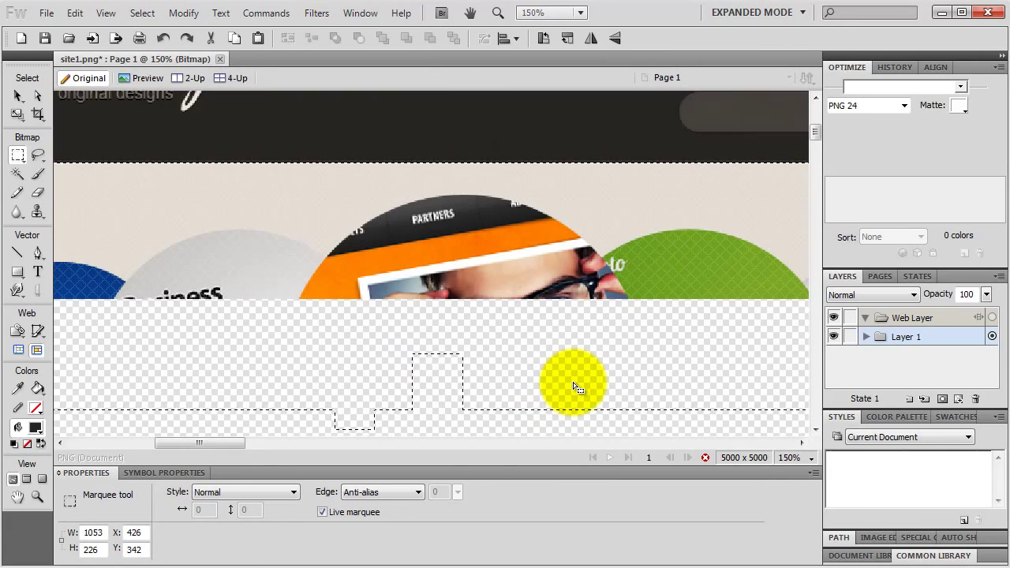
left_click(24, 160)
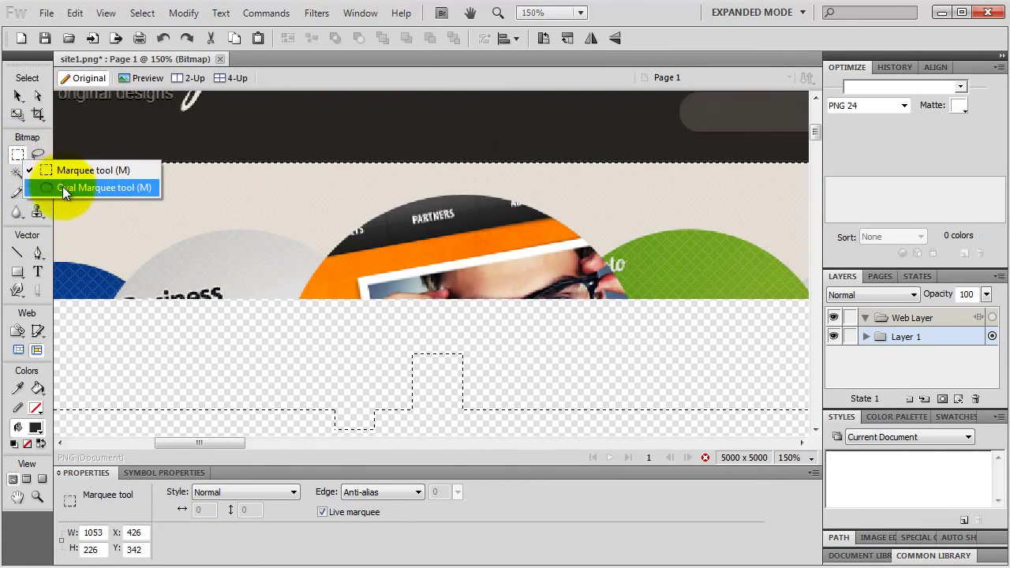
left_click(38, 157)
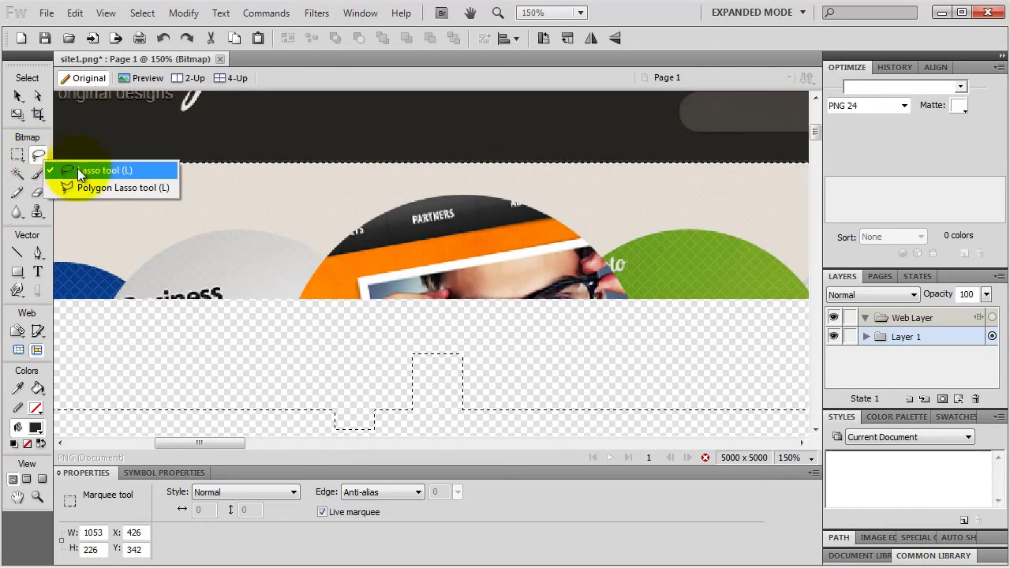
left_click(19, 158)
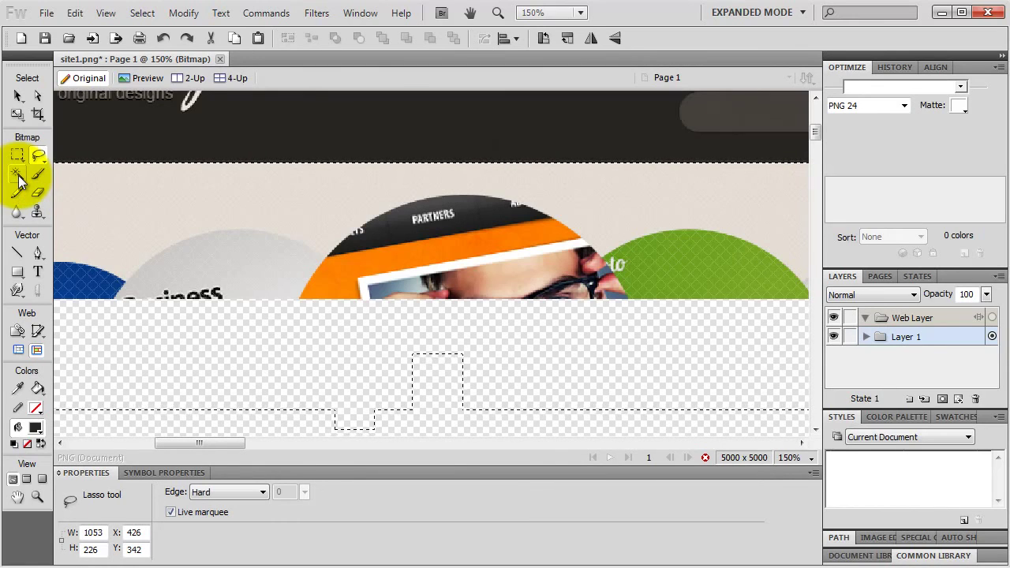
Delete the selected pixels below the dark header and remove the selection
key("Delete")
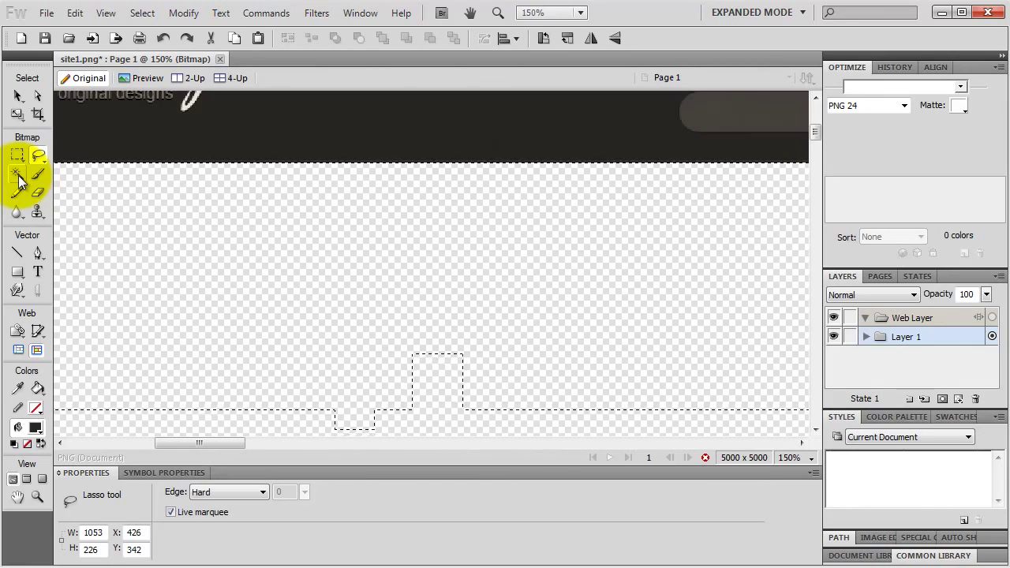
left_click(17, 96)
right_click(291, 271)
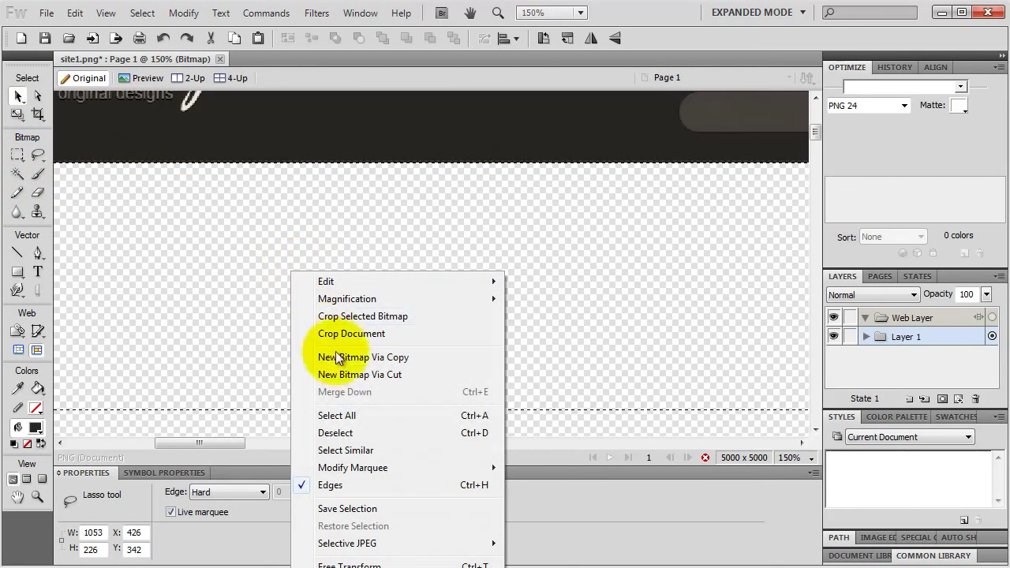
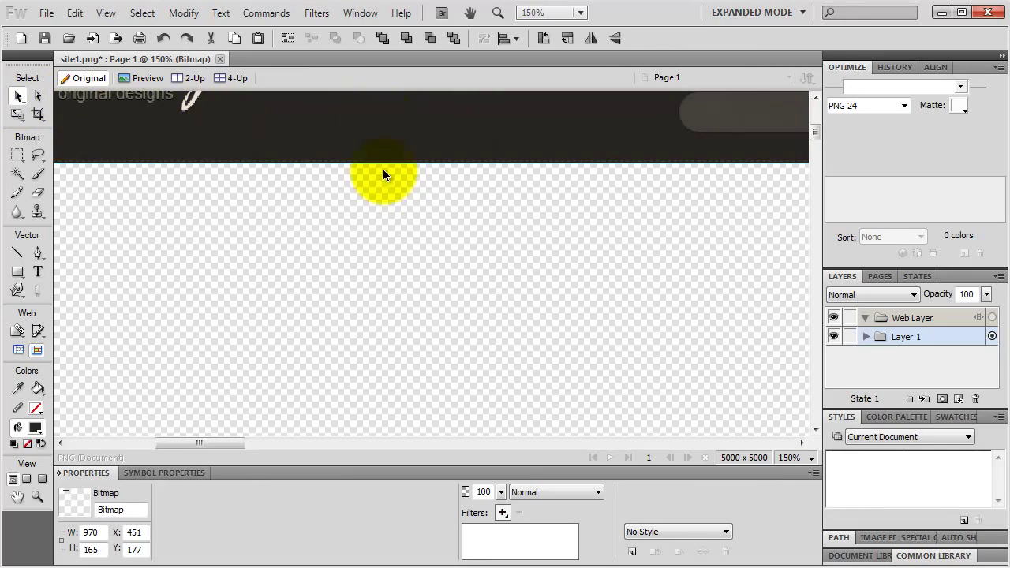
Duplicate the dark header bitmap directly below the original, at about X 452, Y 396
key("ctrl+minus")
key("ctrl+minus")
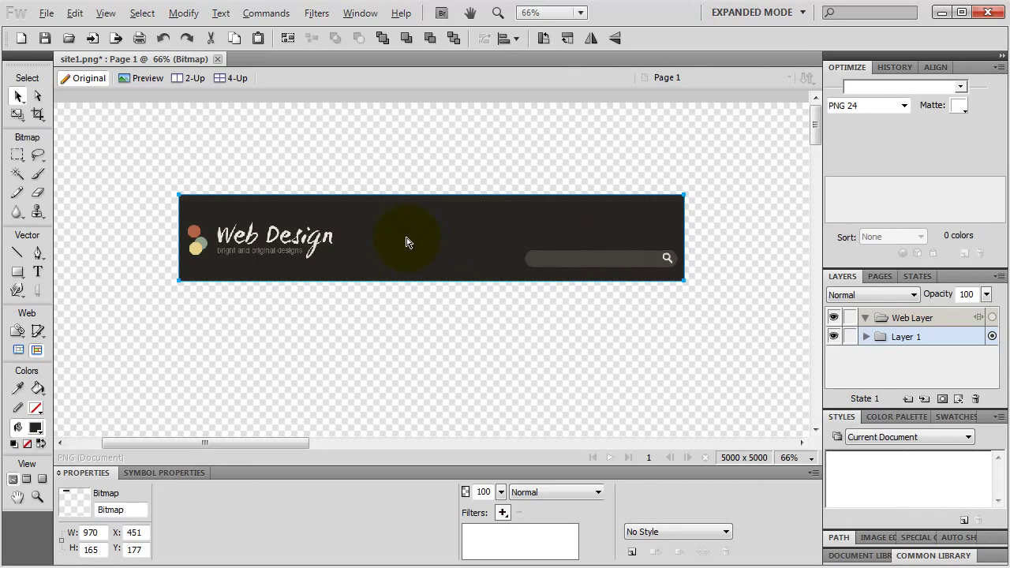
left_click_drag(407, 243, 410, 357)
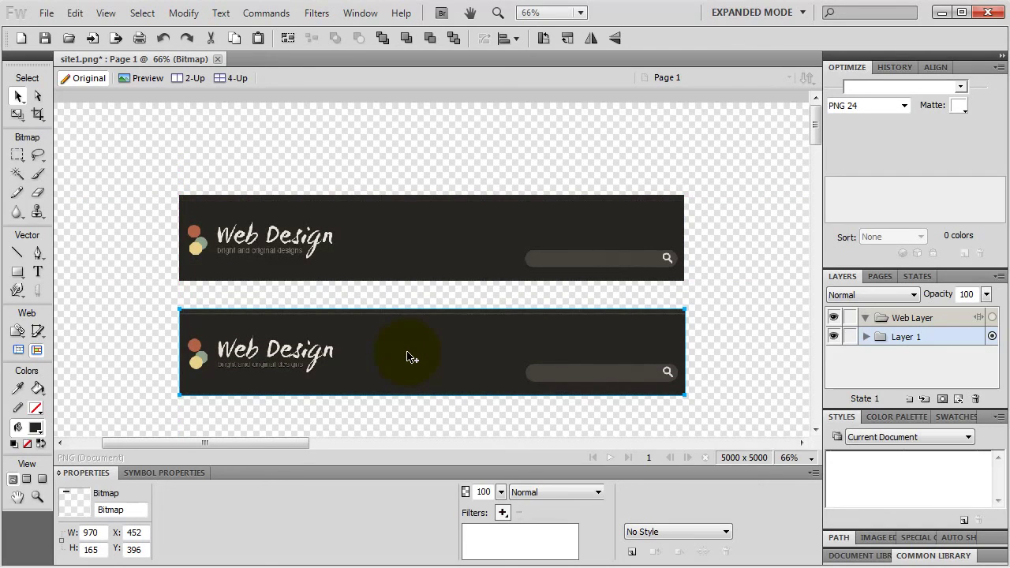
Clone plain dark background over the end of the "Web Design" logo text on the lower header with the Rubber Stamp tool
key("ctrl+1")
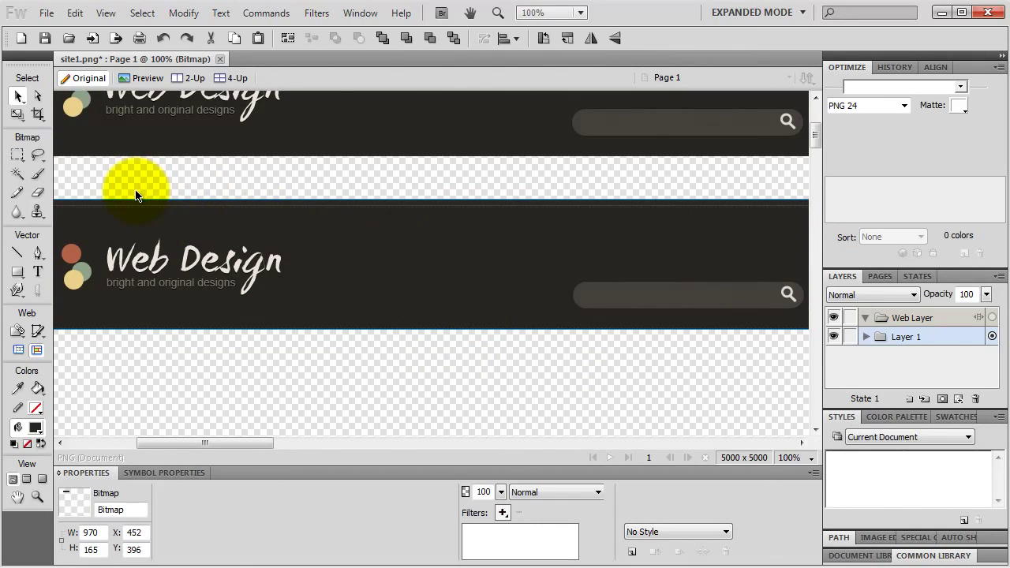
left_click(37, 212)
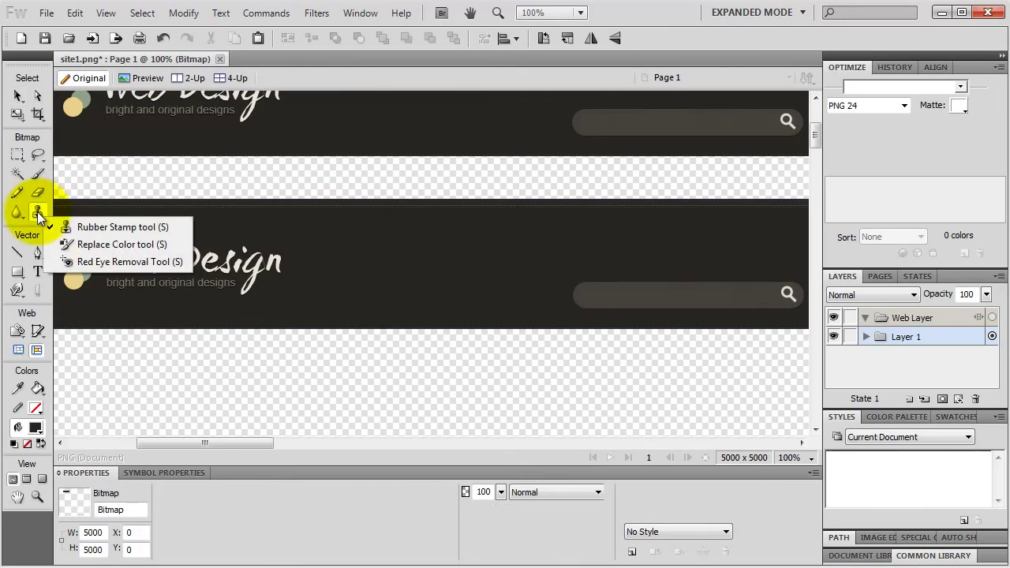
left_click(93, 227)
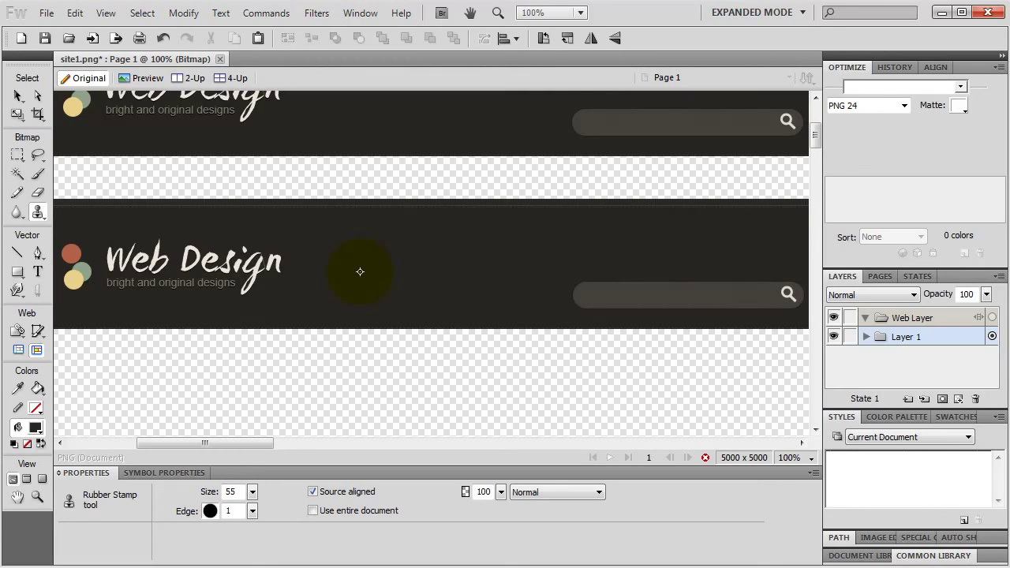
left_click(360, 272)
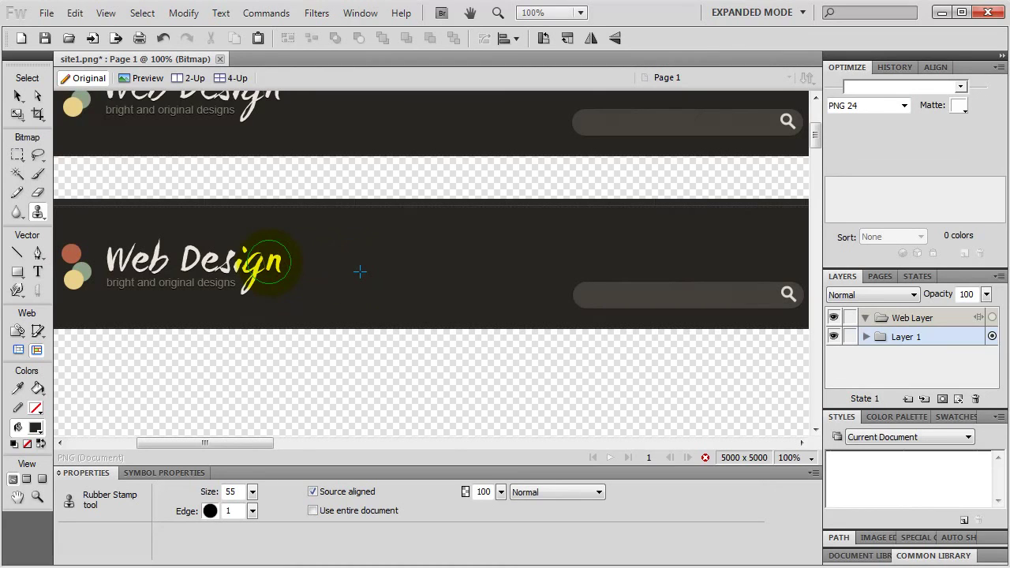
left_click_drag(268, 261, 271, 261)
mouse_move(268, 262)
left_mouse_down()
mouse_move(248, 255)
mouse_move(237, 280)
left_mouse_up()
left_click(373, 211)
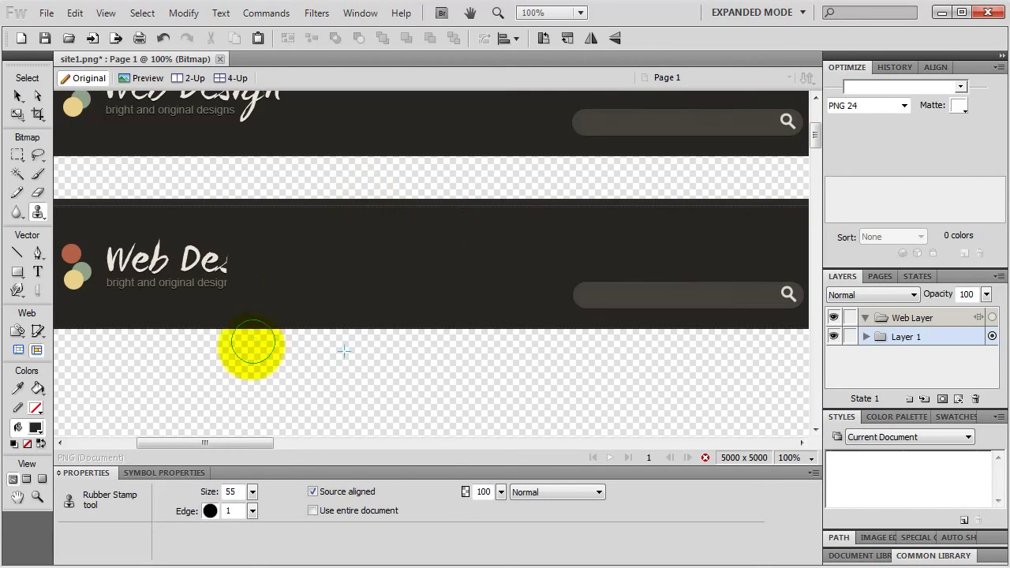
Set the Rubber Stamp size to 50 and clone background over the lower header's remaining logo, tagline and search bar
left_click_drag(251, 488, 258, 494)
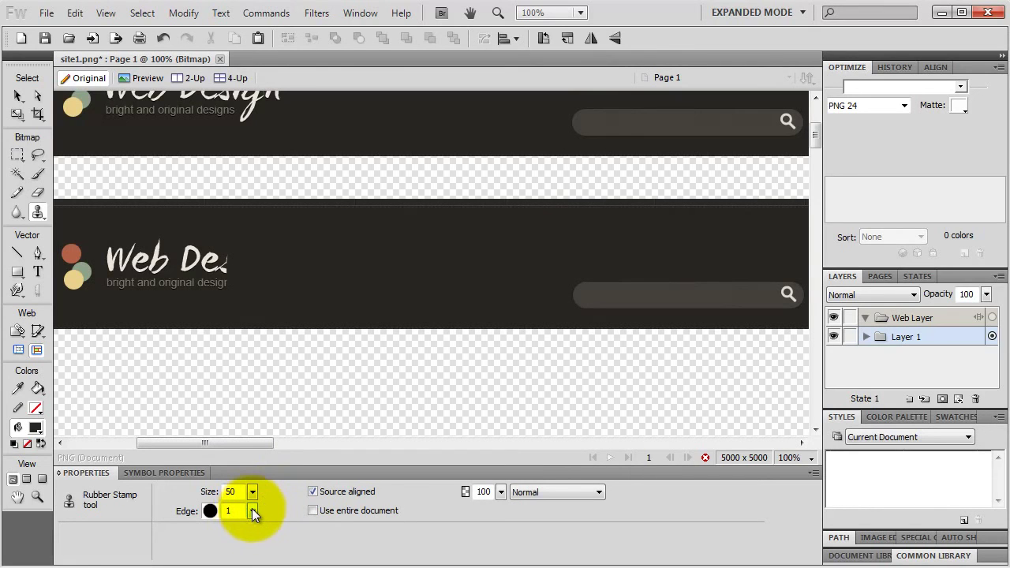
left_click(252, 510)
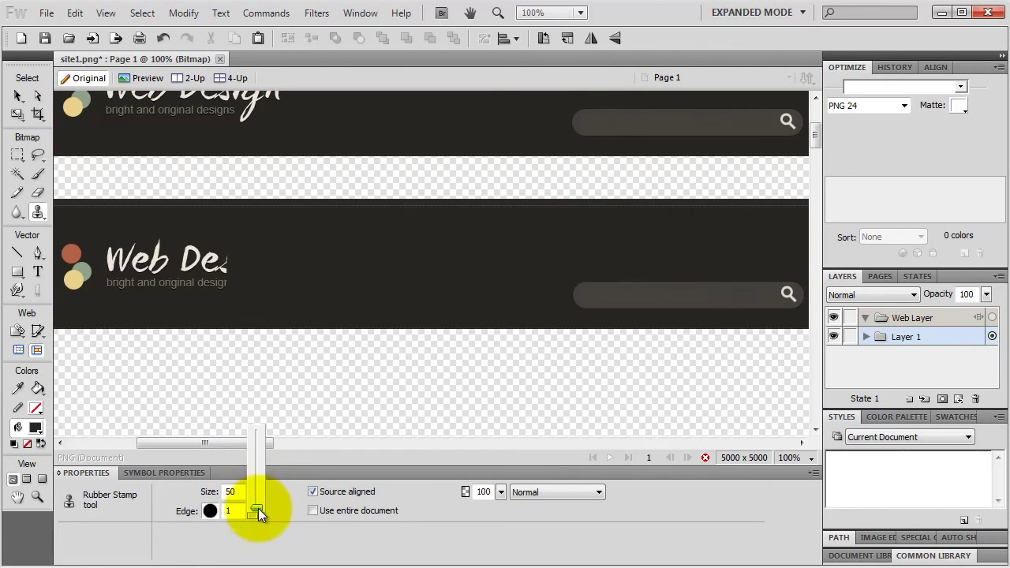
left_click(258, 510)
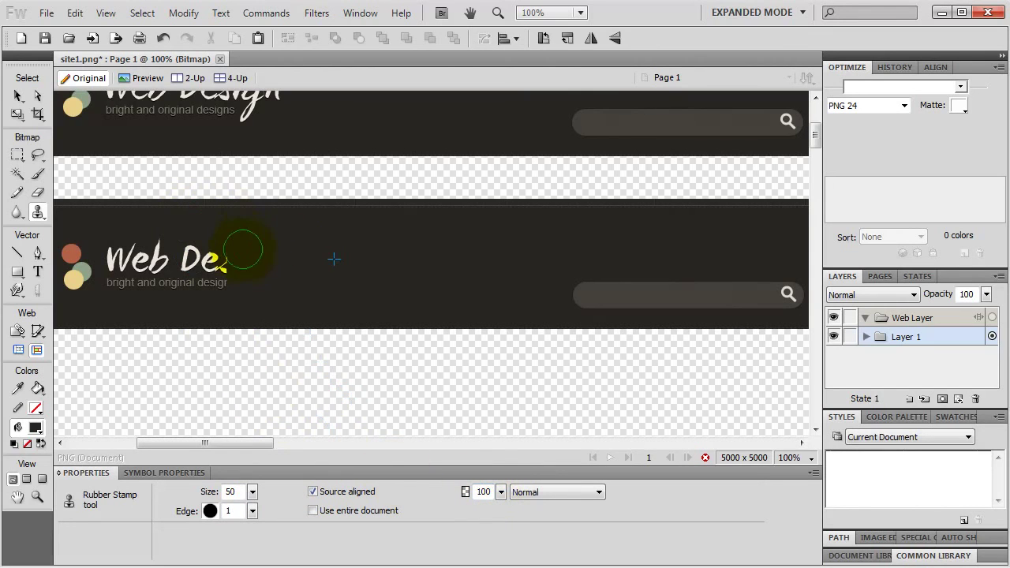
mouse_move(225, 278)
left_mouse_down()
mouse_move(204, 270)
mouse_move(193, 246)
mouse_move(173, 254)
mouse_move(166, 278)
mouse_move(142, 244)
mouse_move(117, 237)
mouse_move(88, 261)
mouse_move(77, 249)
mouse_move(79, 282)
mouse_move(288, 259)
mouse_move(553, 259)
mouse_move(501, 253)
left_mouse_up()
left_click(500, 252, "alt")
mouse_move(564, 294)
left_mouse_down()
mouse_move(781, 289)
mouse_move(608, 282)
left_mouse_up()
scroll(546, 258, "down", 1)
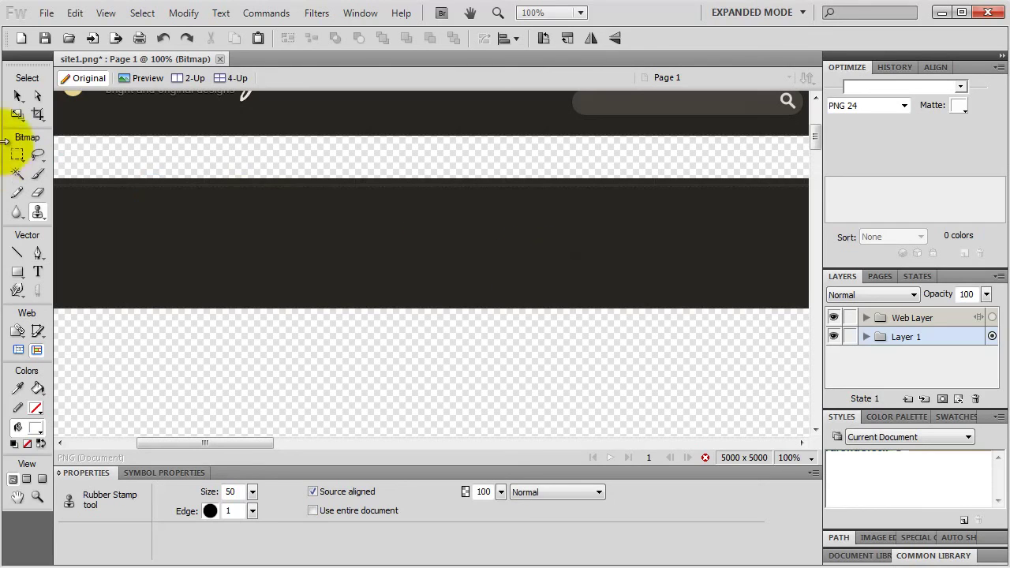
Select the cleaned header copy and set its width to 950 px with proportions constrained
left_click(17, 96)
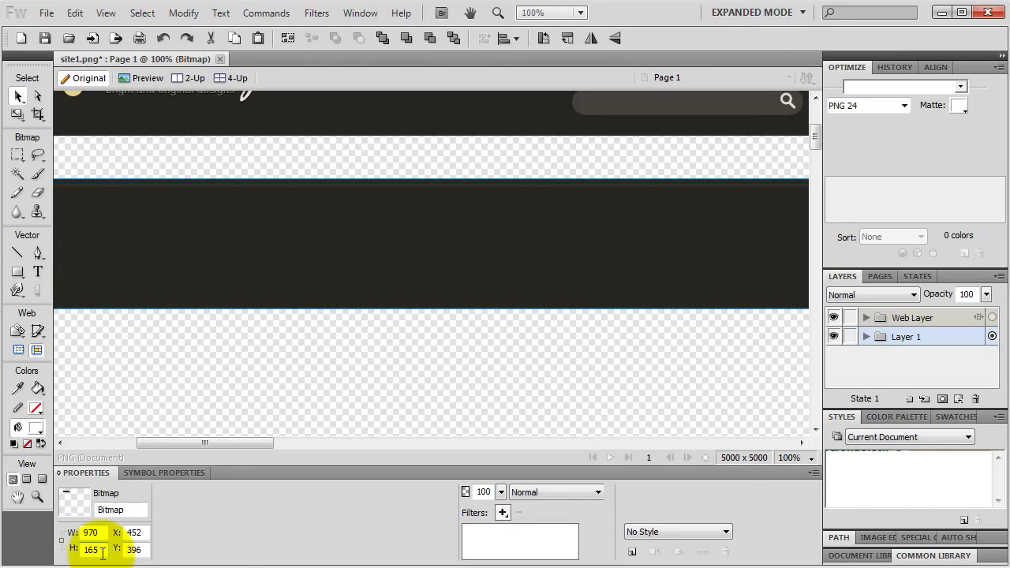
left_click(65, 542)
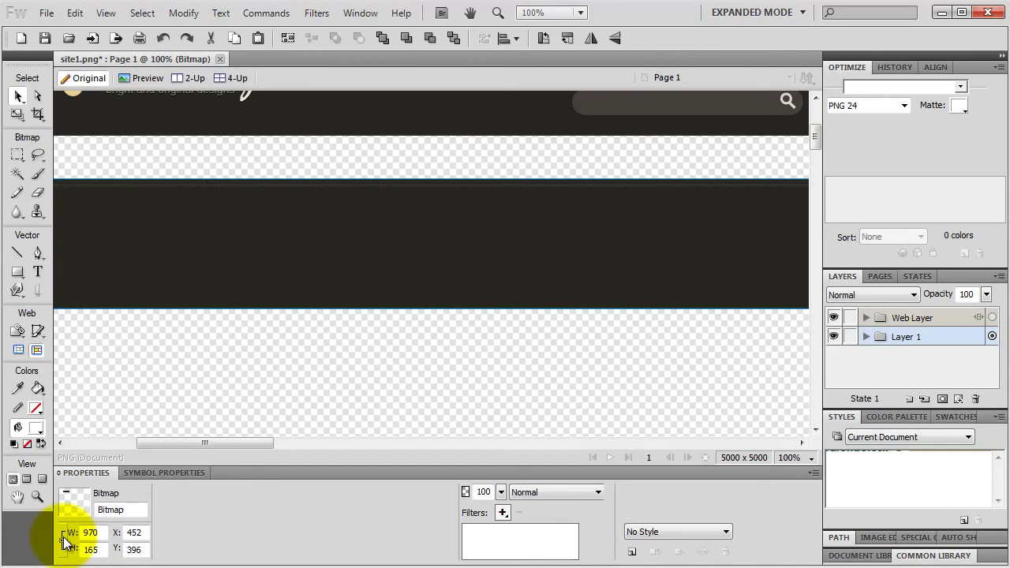
double_click(89, 532)
type("960")
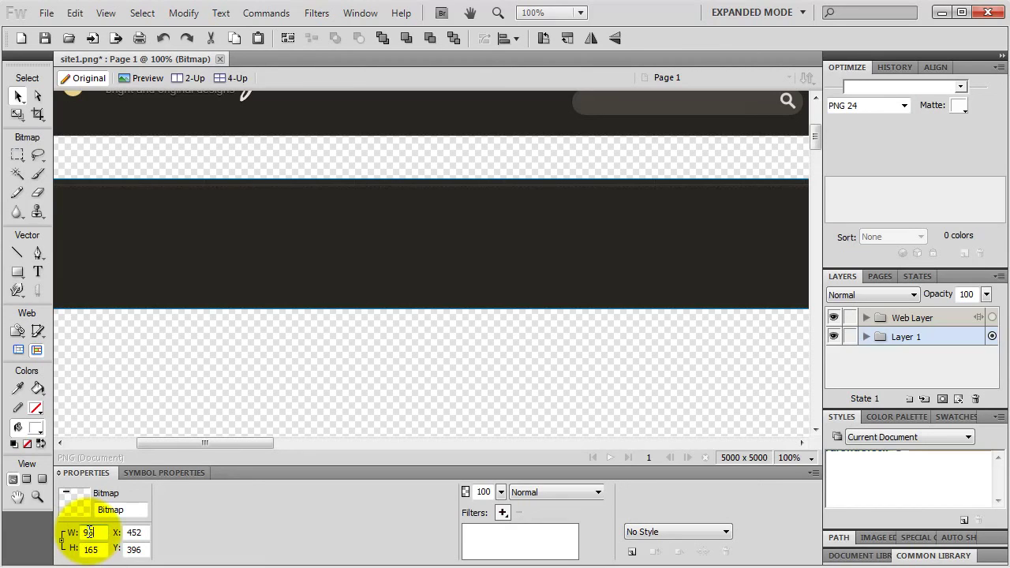
key("Return")
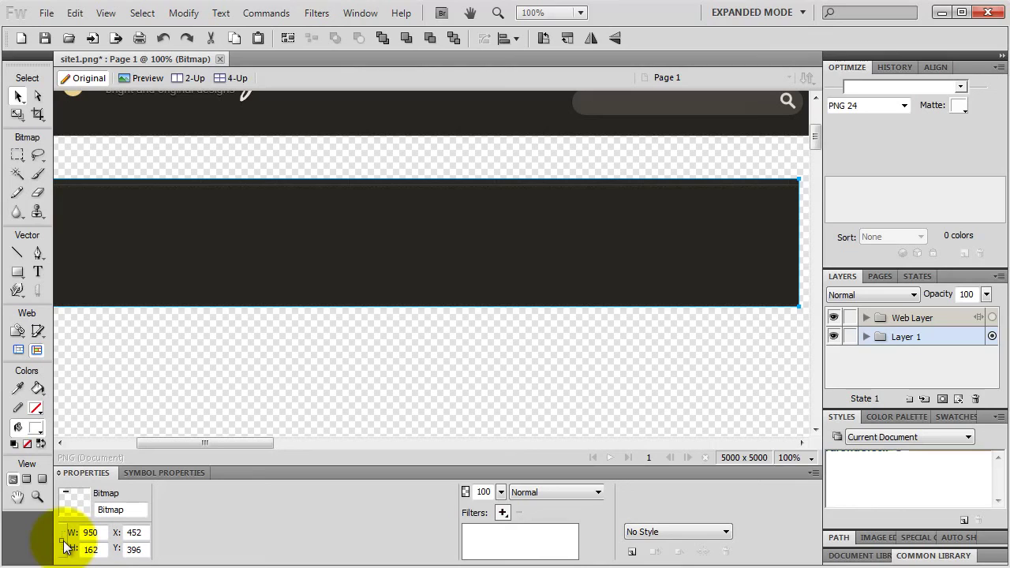
Set the cleaned header copy's height to 150 px with proportions unconstrained
double_click(96, 549)
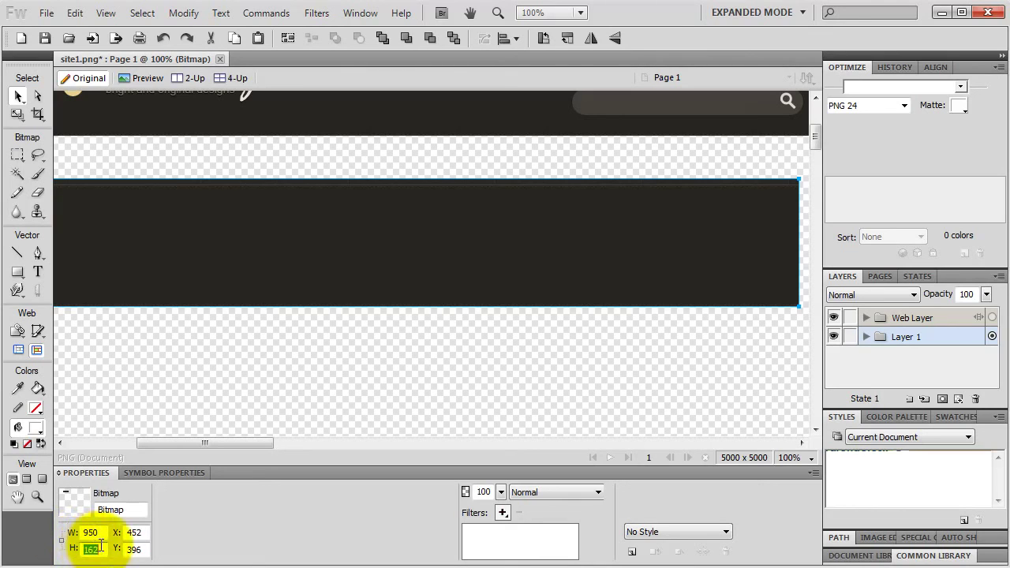
type("150")
key("Return")
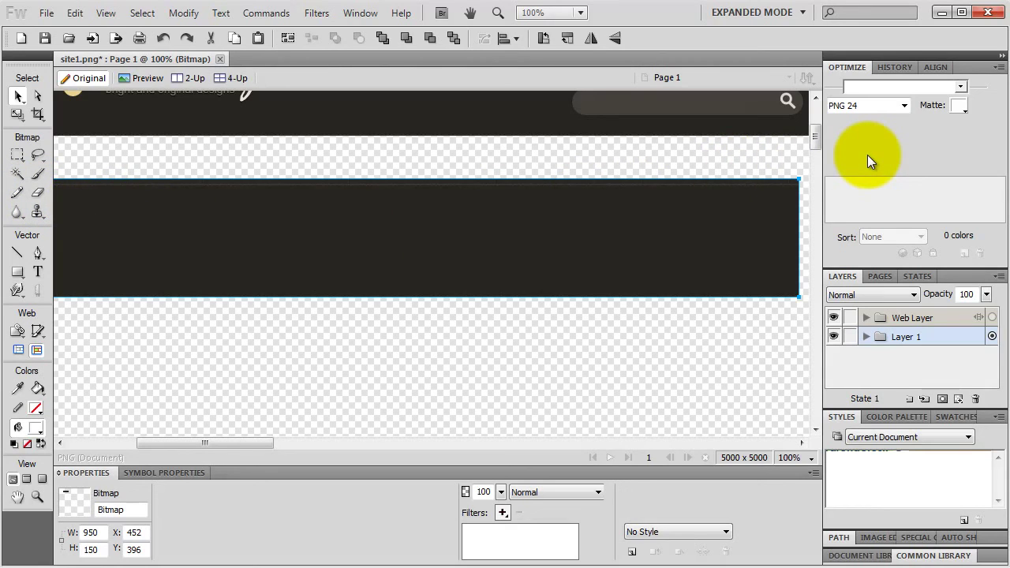
Review the list of available panels, float the Optimize panel over the canvas and dock it back in its group
left_click(360, 12)
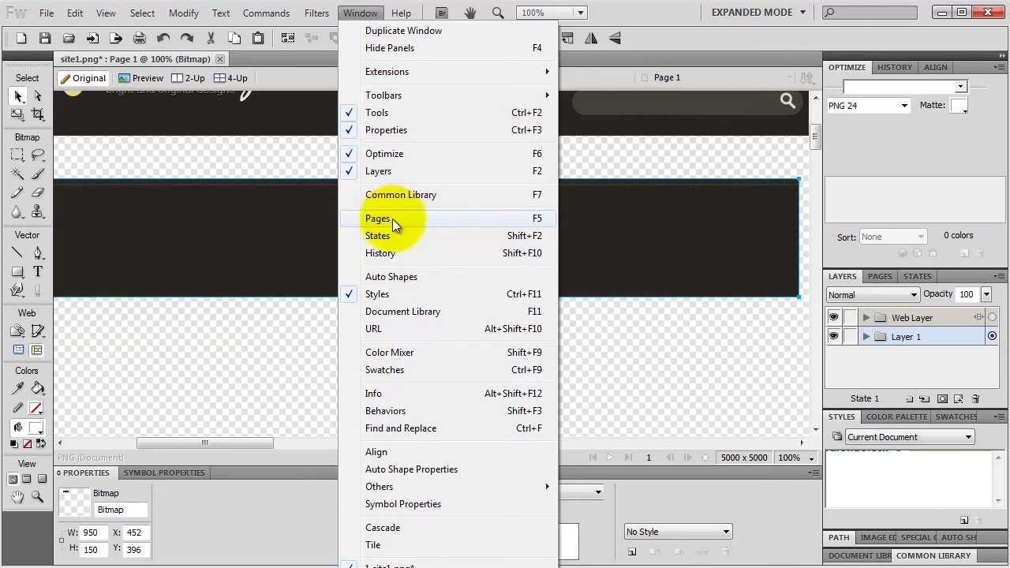
left_click(310, 318)
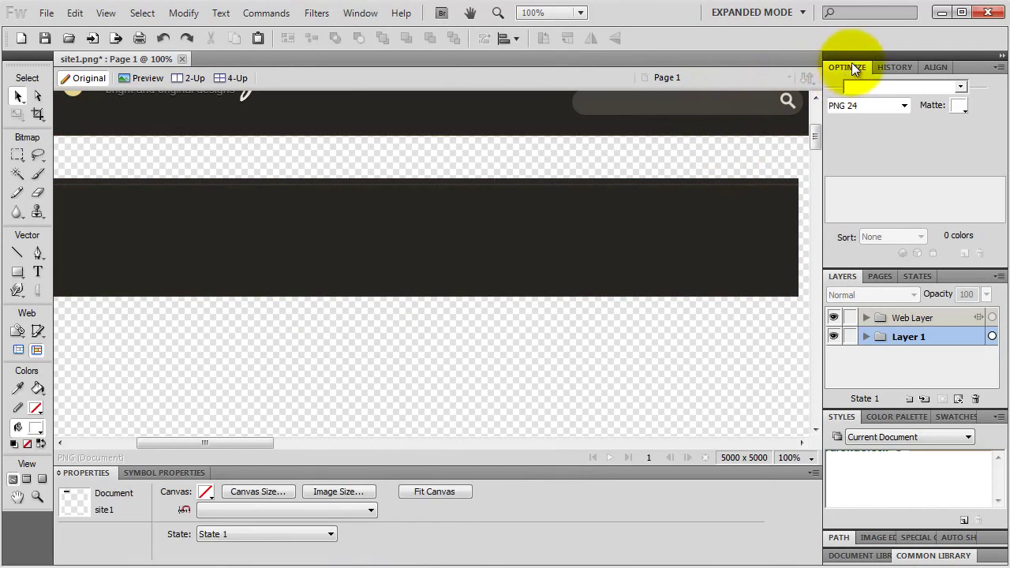
left_click_drag(851, 67, 516, 202)
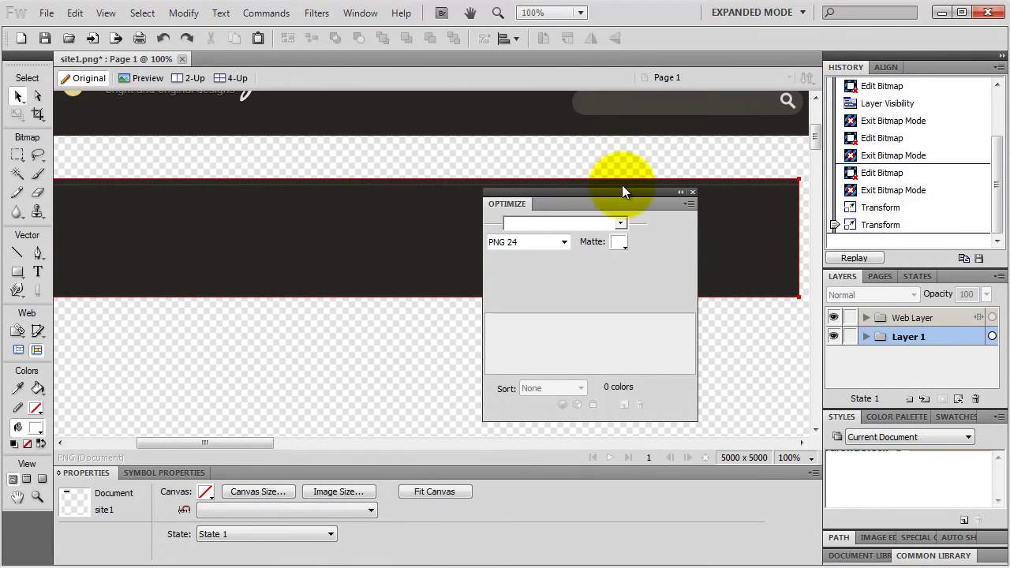
left_click_drag(622, 186, 836, 66)
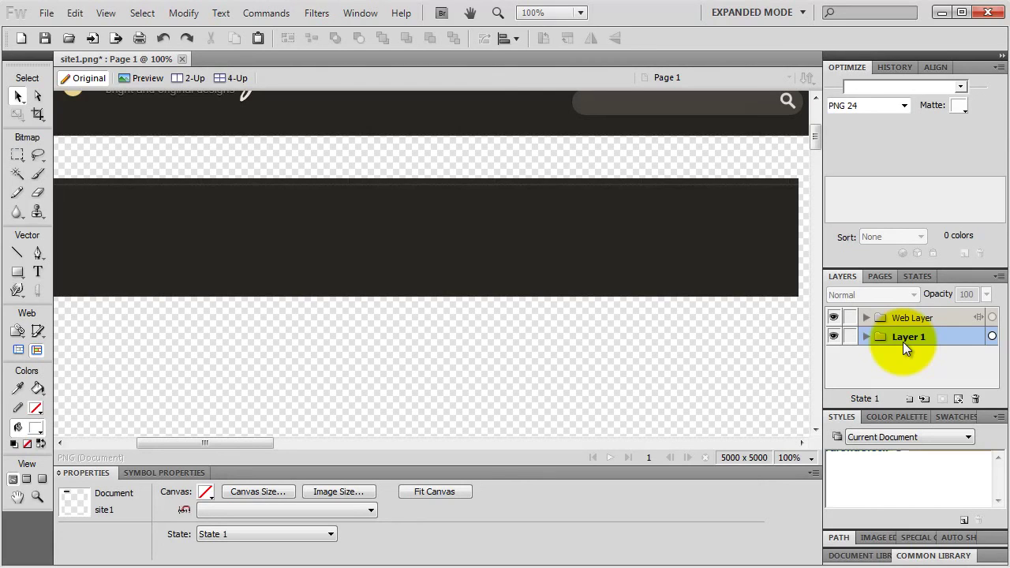
Expand Layer 1 and rename it "header"
left_click(866, 337)
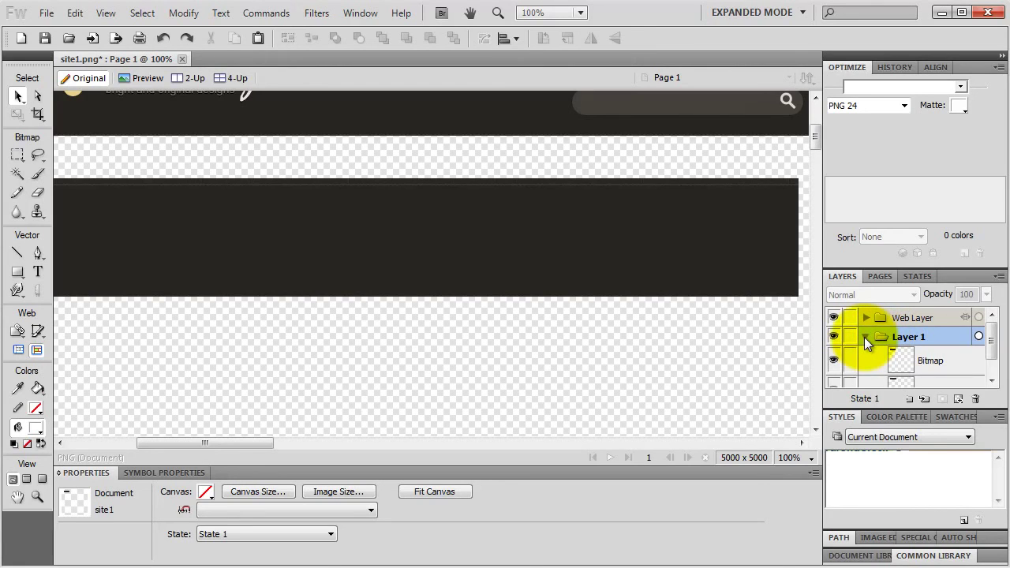
double_click(911, 337)
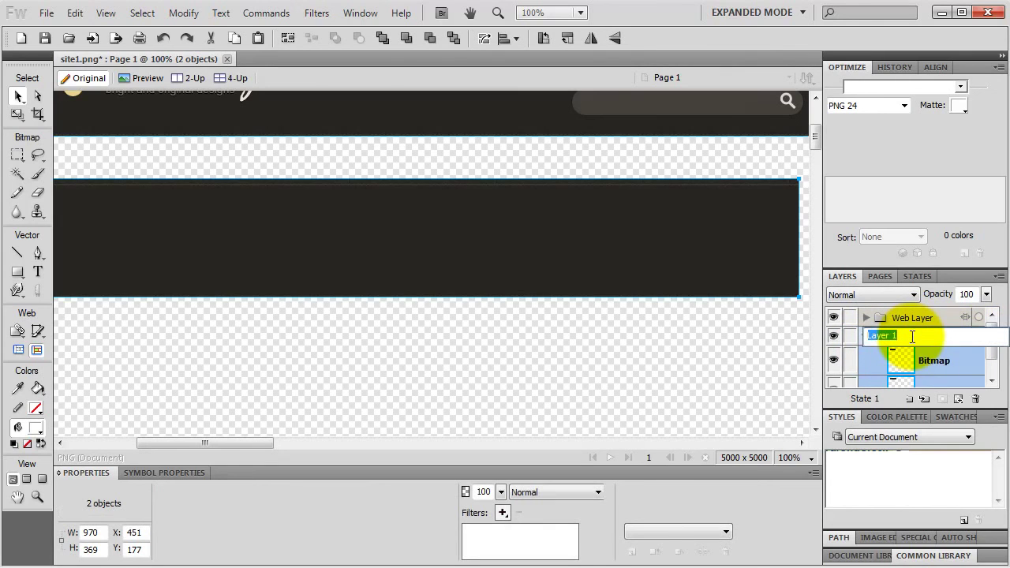
type("header")
key("Return")
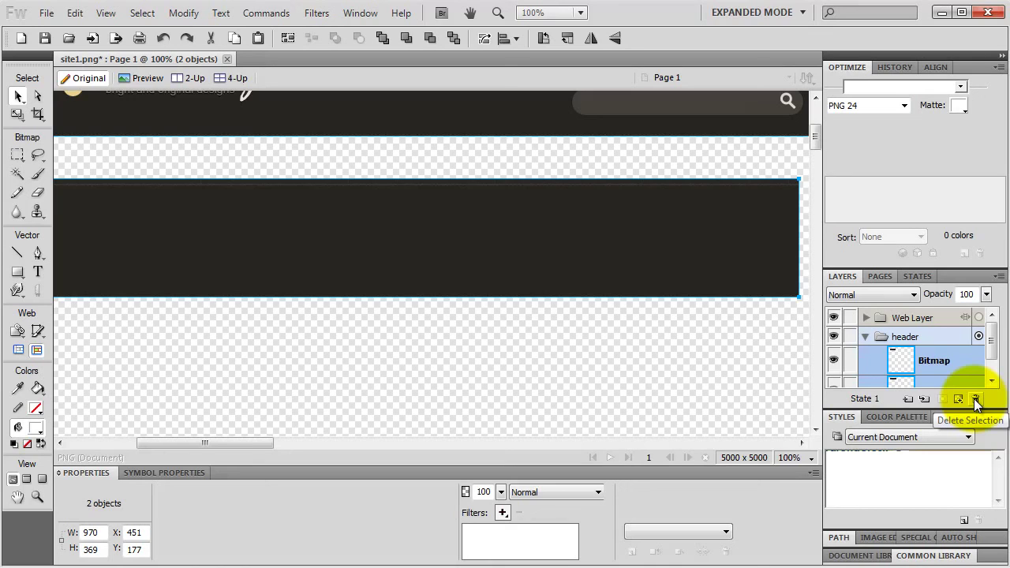
Toggle the upper bitmap's visibility off and on, and lock both bitmaps in the header layer
left_click(837, 363)
left_click(836, 363)
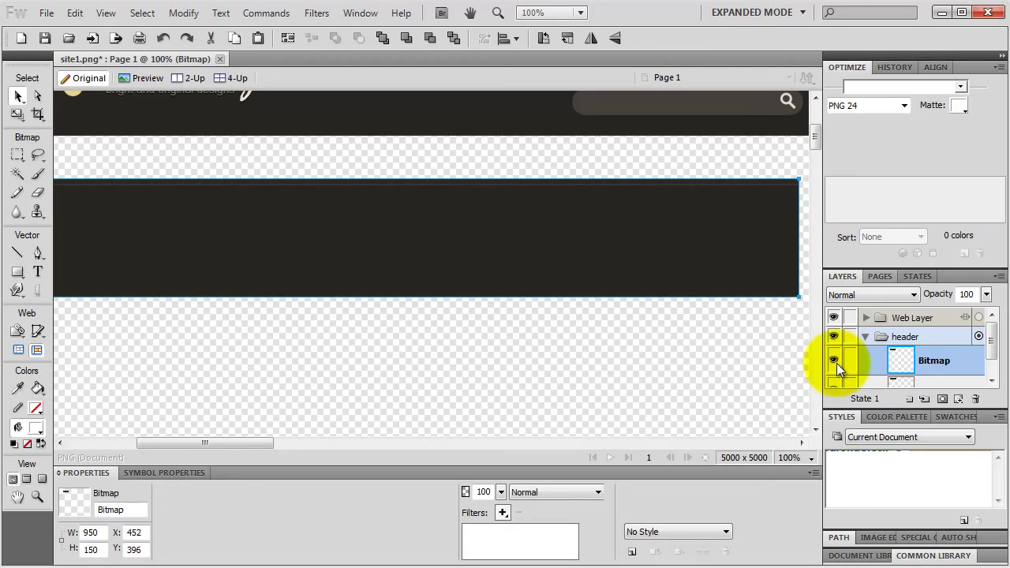
left_click(851, 361)
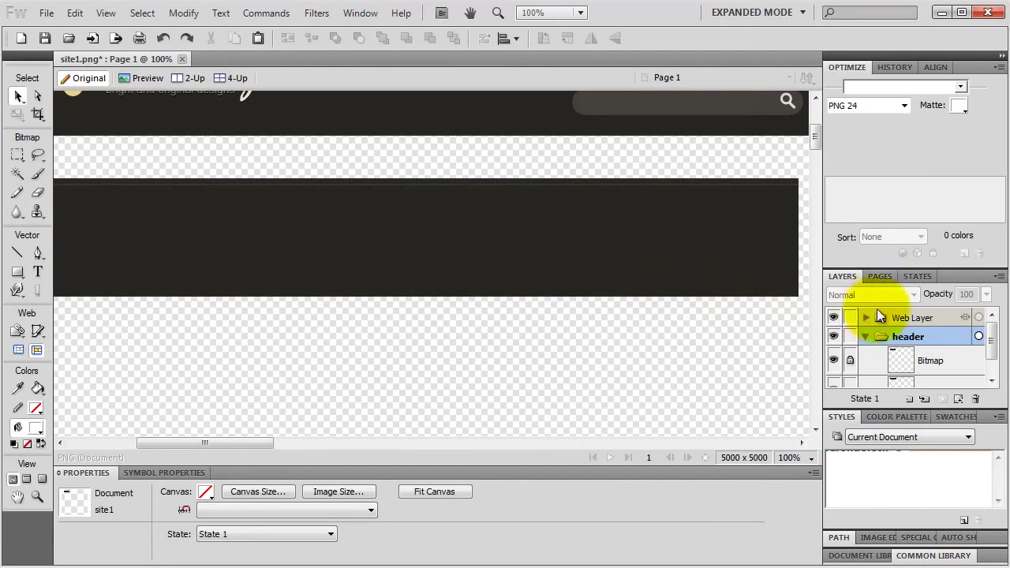
scroll(905, 335, "down", 1)
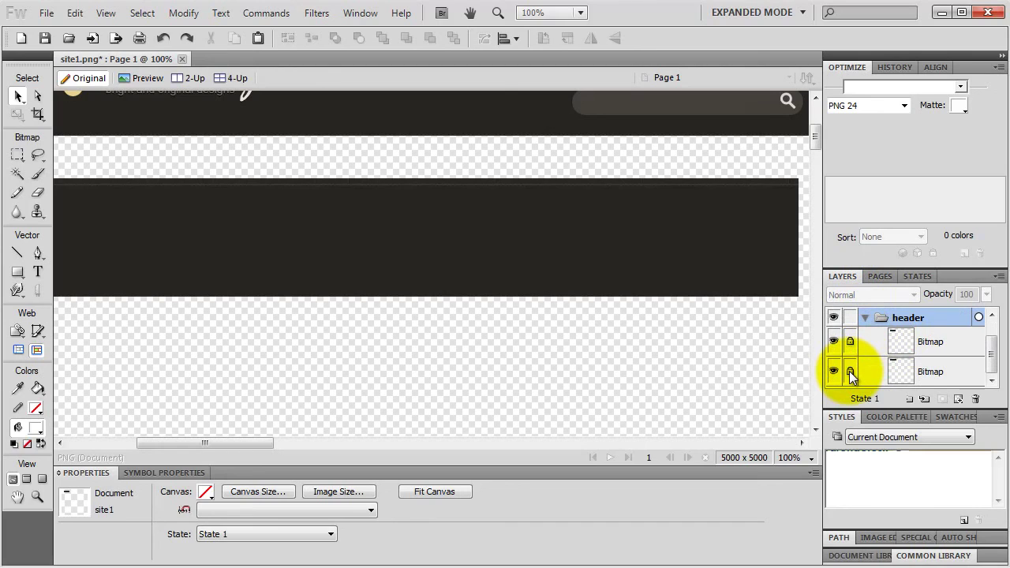
Add a text block about 872 px wide across the cleaned header copy reading "Professional Web Design Made Easy"
left_click(39, 272)
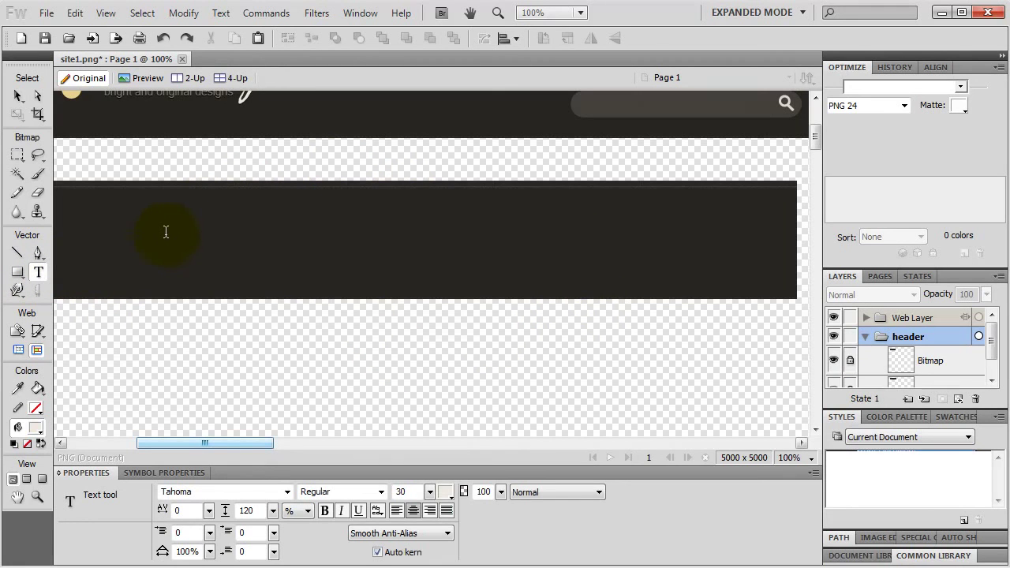
left_click_drag(82, 281, 767, 201)
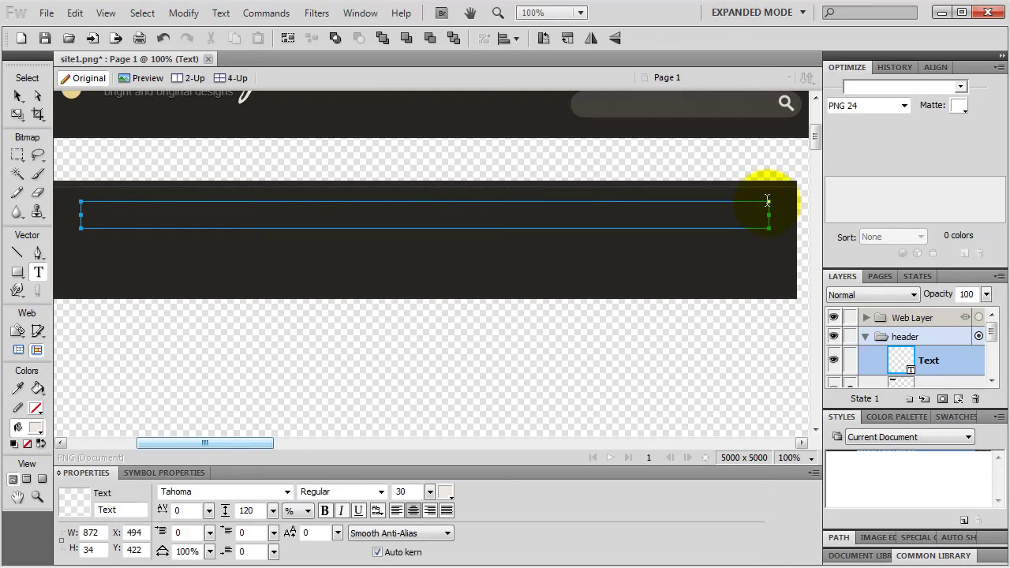
type("Professi")
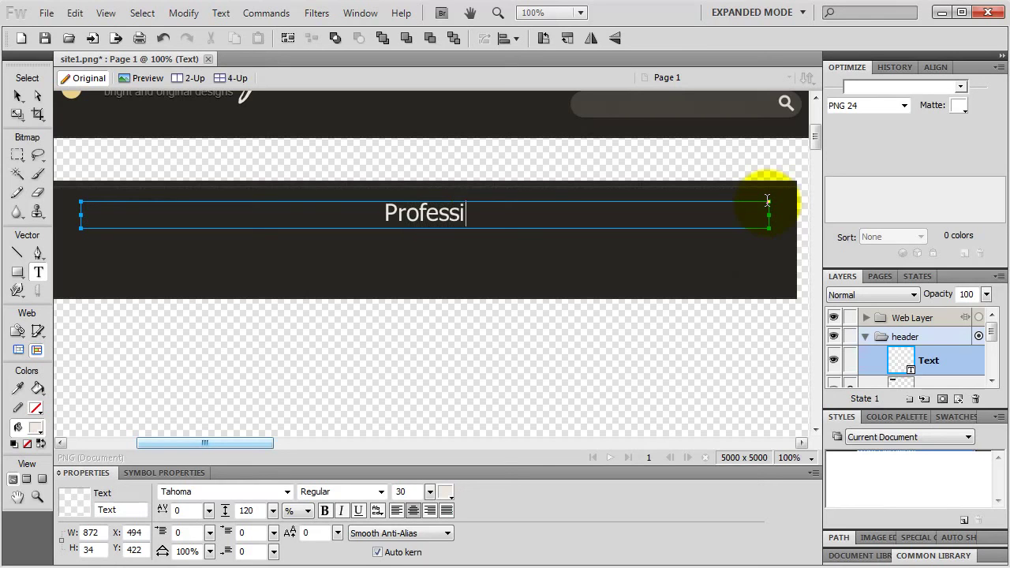
type("onal ")
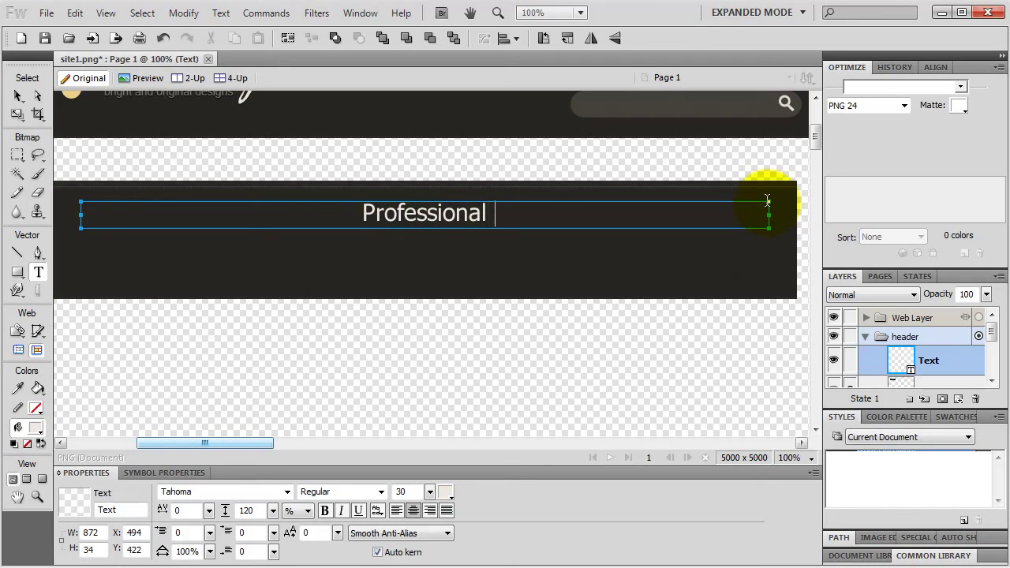
type("Web De")
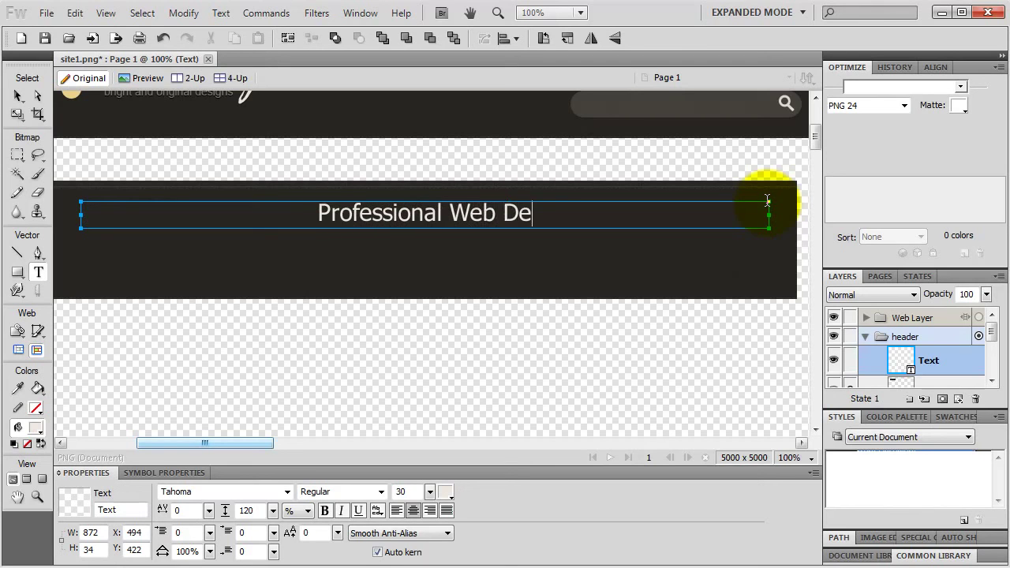
type("sign M")
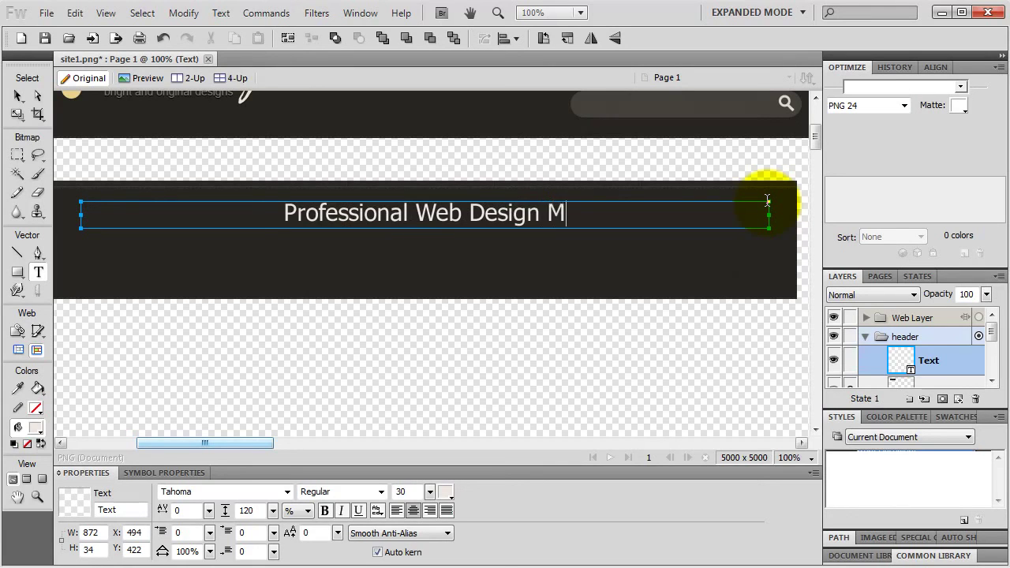
type("ade Easy")
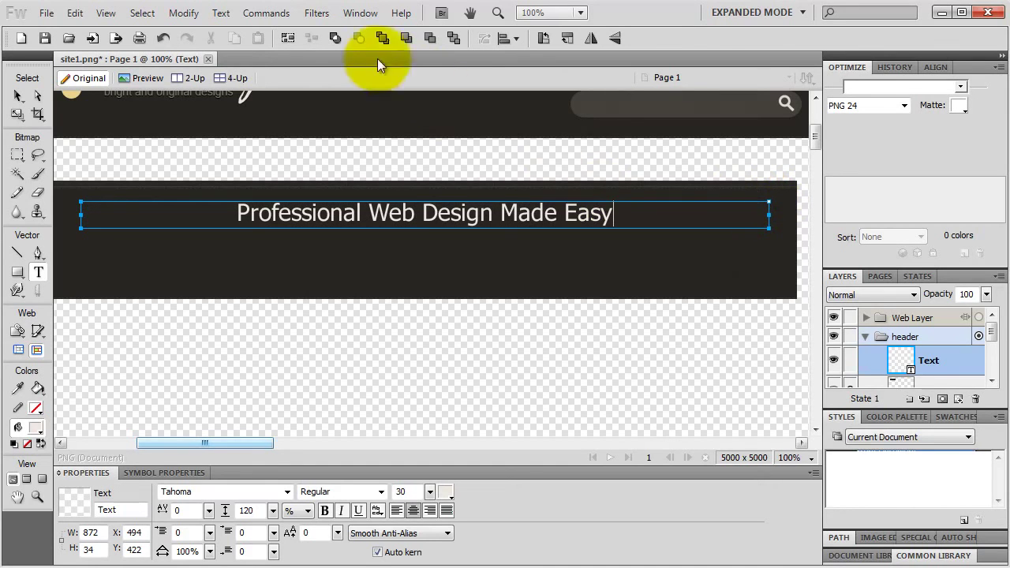
left_click(17, 95)
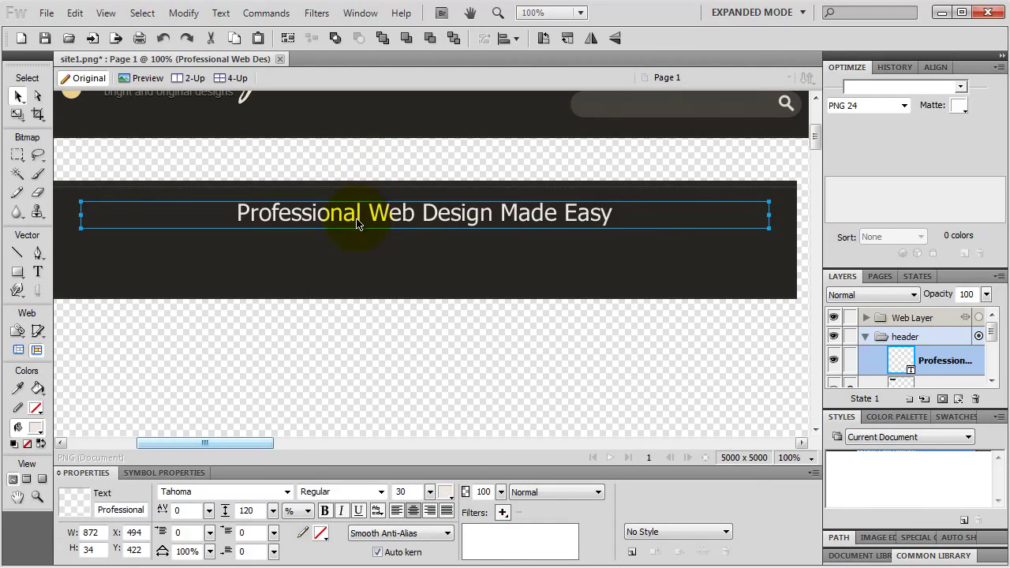
Set the headline text's font to Impact and its size to 35
key("ctrl+minus")
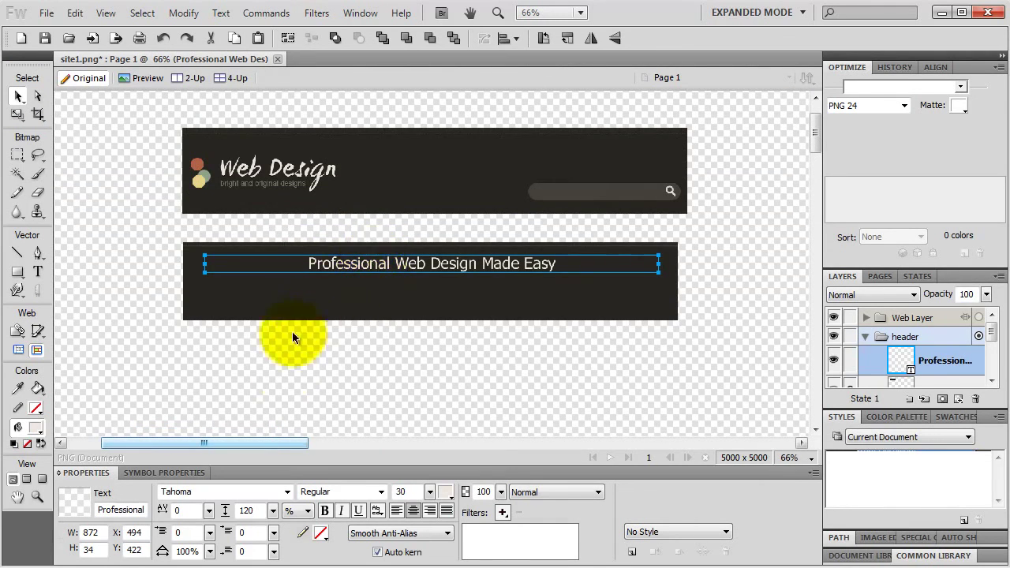
left_click(203, 491)
type("Impact")
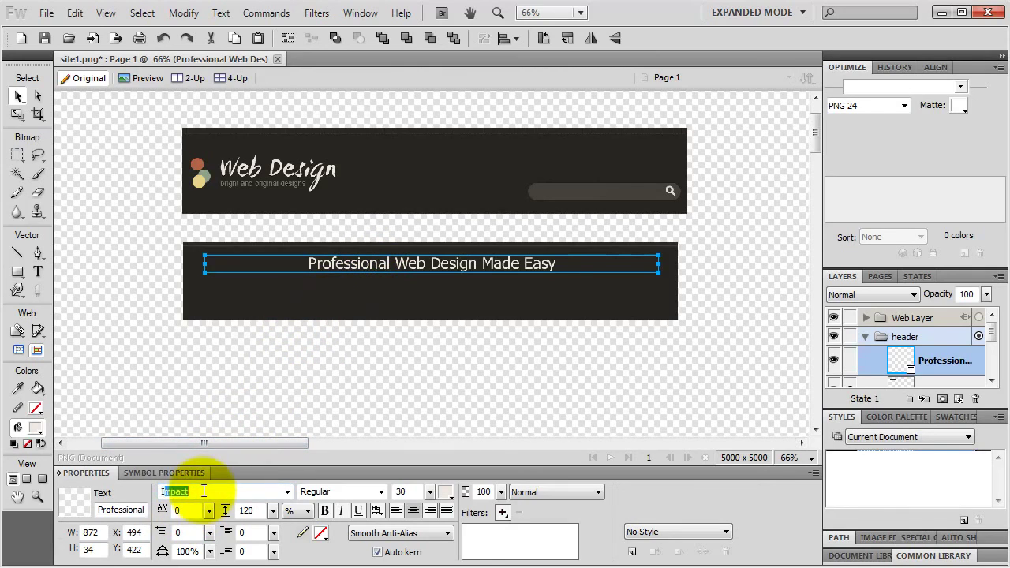
key("Return")
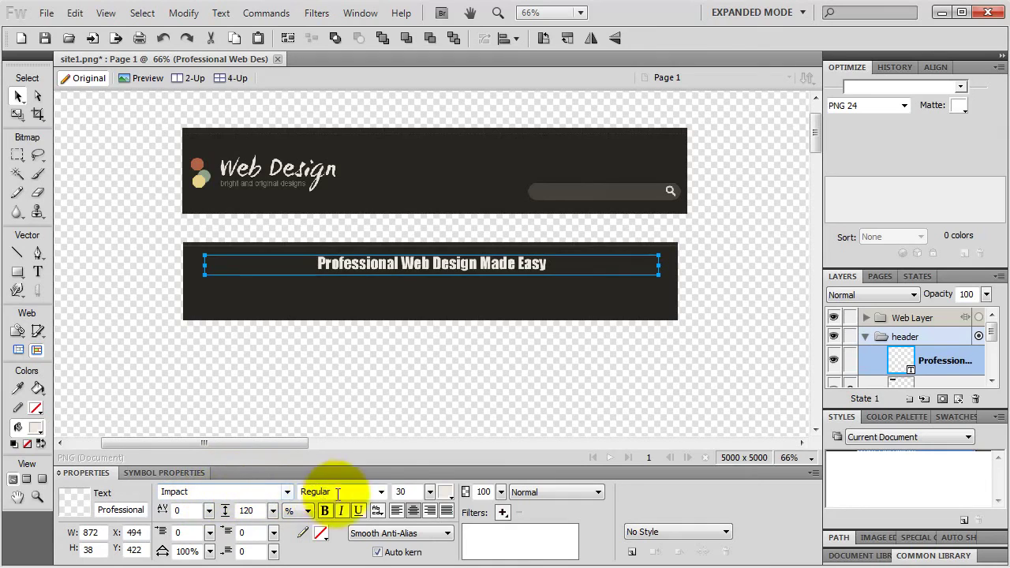
left_click(431, 494)
mouse_move(433, 499)
left_mouse_down()
mouse_move(434, 464)
mouse_move(429, 497)
left_mouse_up()
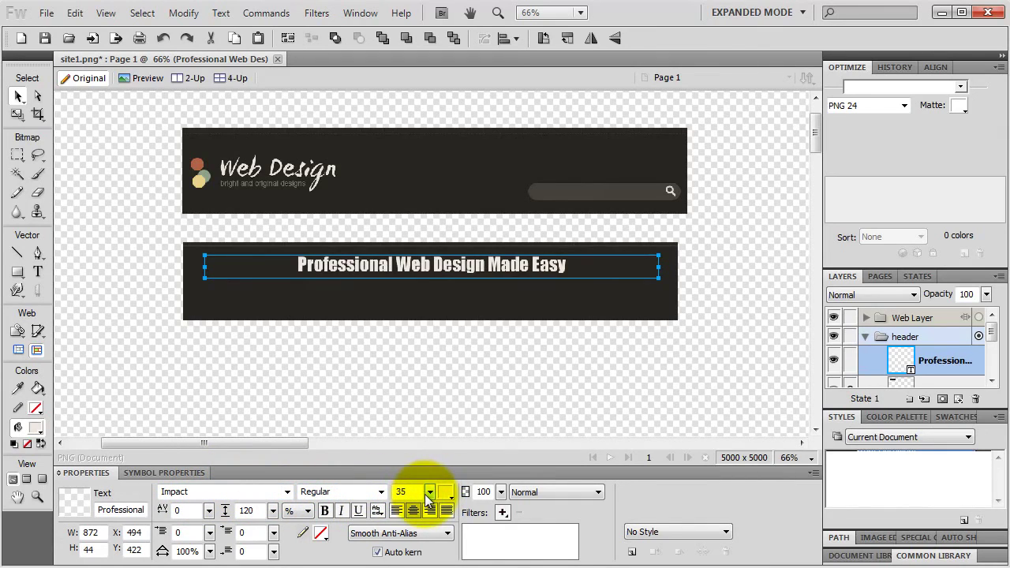
Sample the headline's fill color from the "Web Design" logo lettering in the original header
left_click(445, 492)
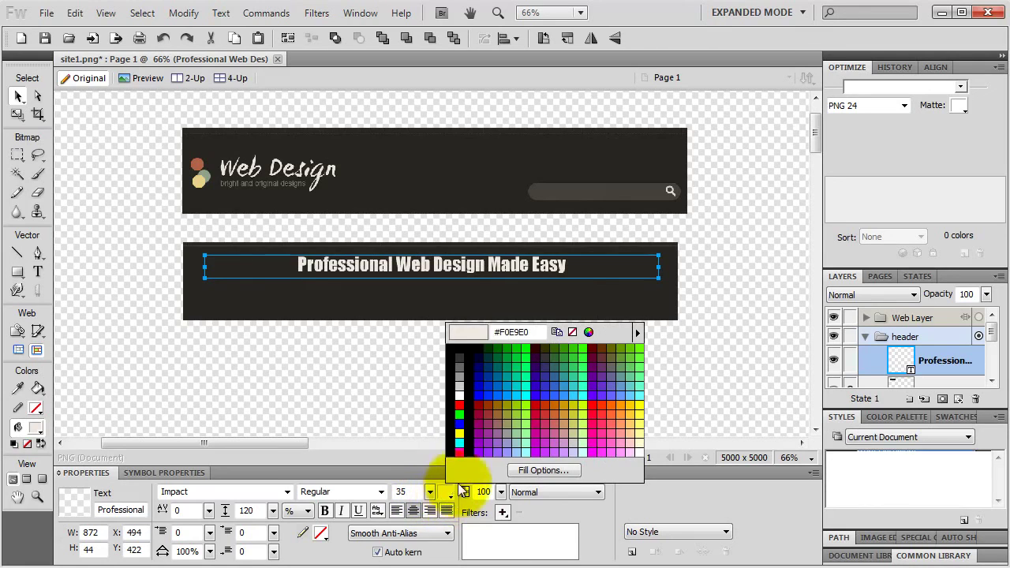
left_click(588, 332)
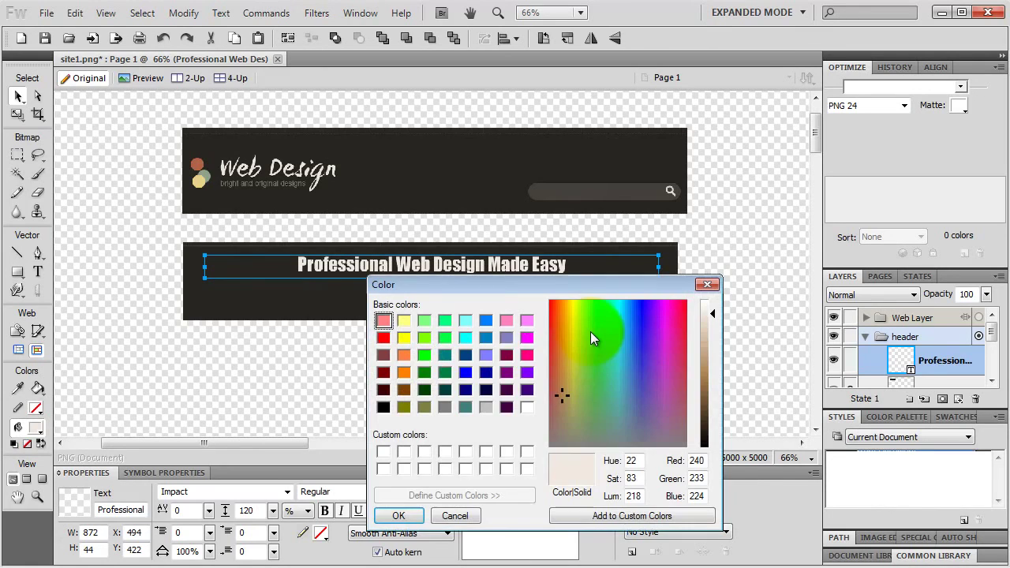
left_click(455, 515)
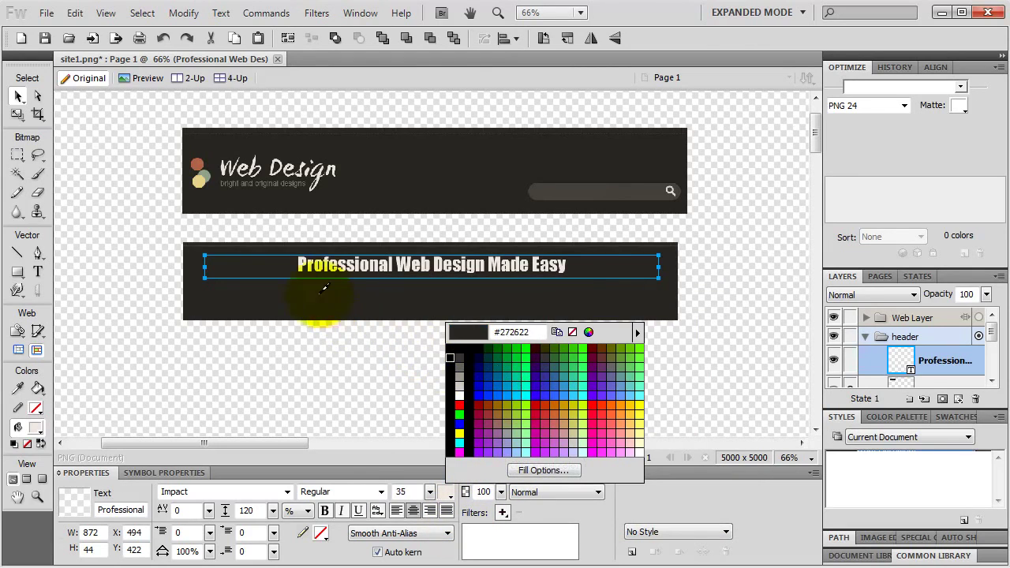
left_click(255, 162)
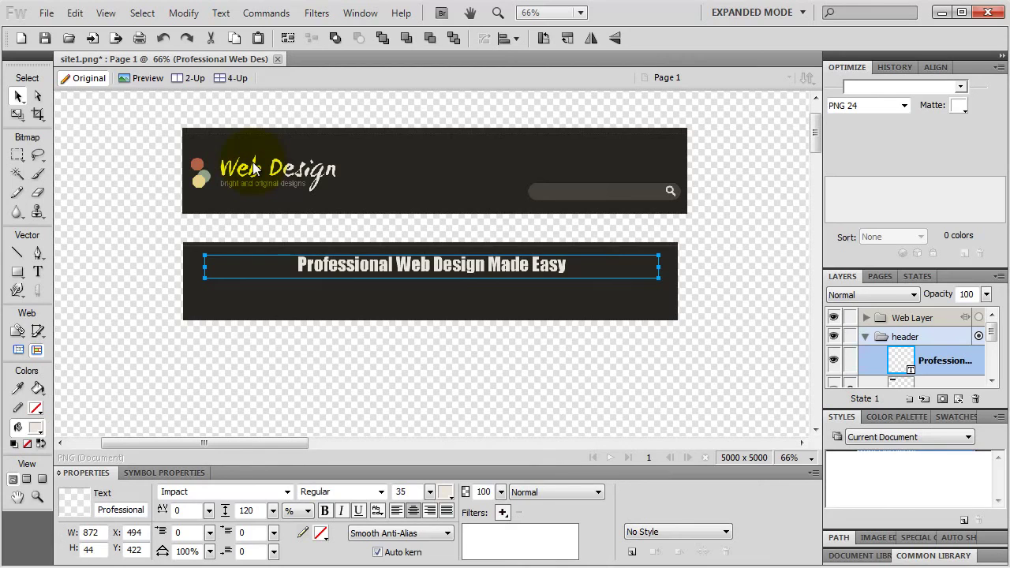
Lighten the headline's fill color to red 242, green 237, blue 230
left_click(446, 492)
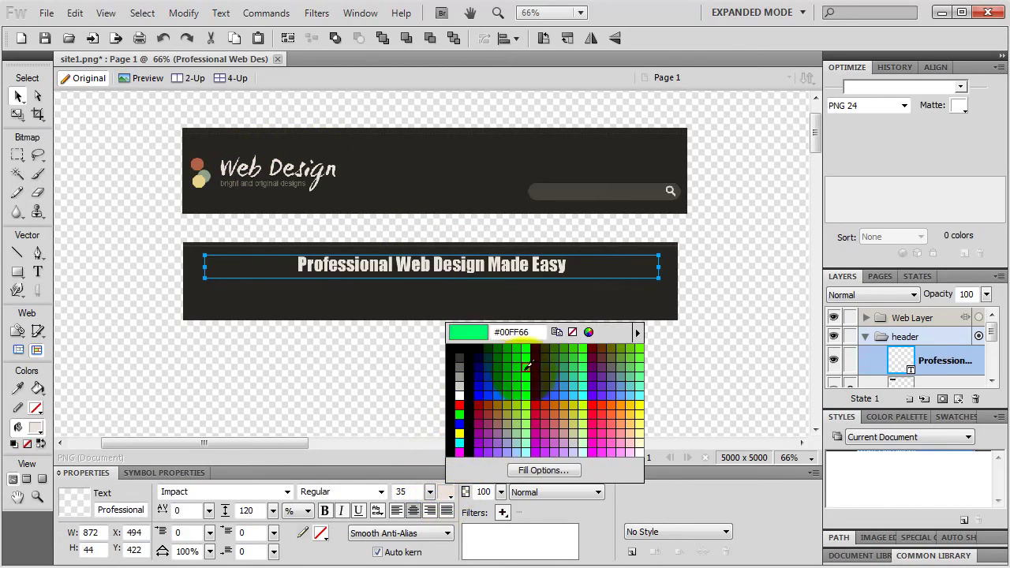
left_click(588, 332)
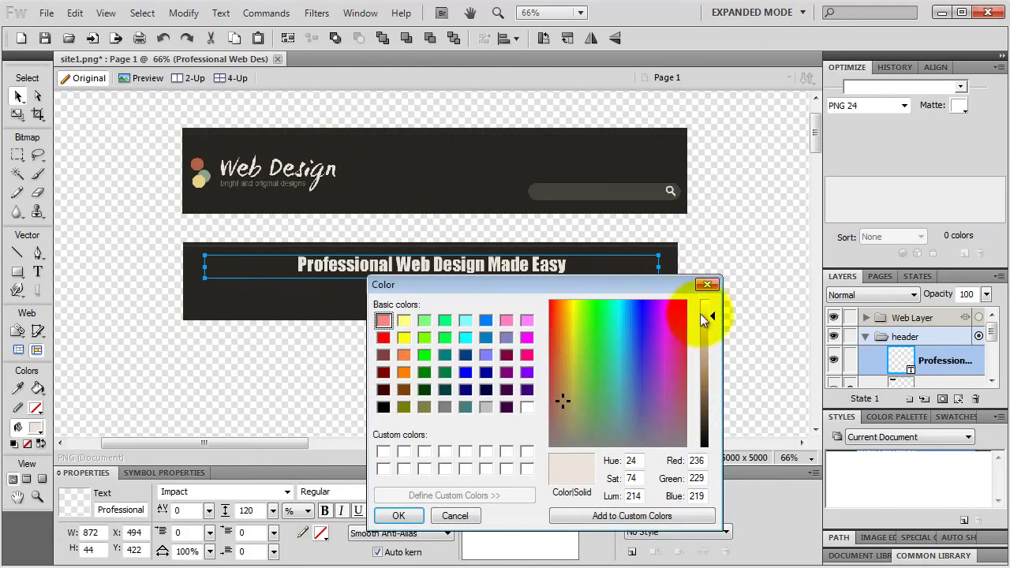
left_click_drag(700, 314, 704, 311)
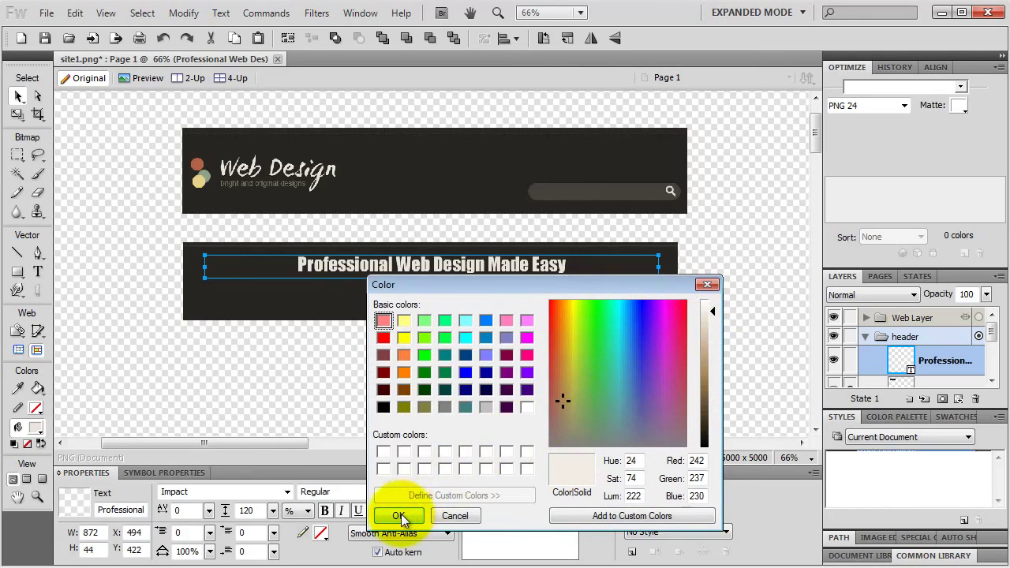
left_click(400, 517)
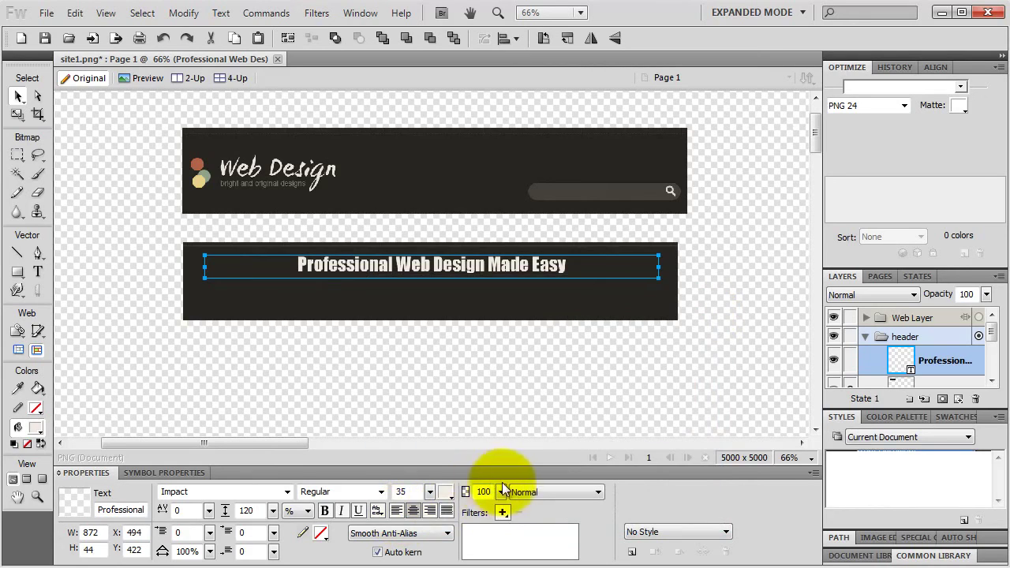
left_click(446, 494)
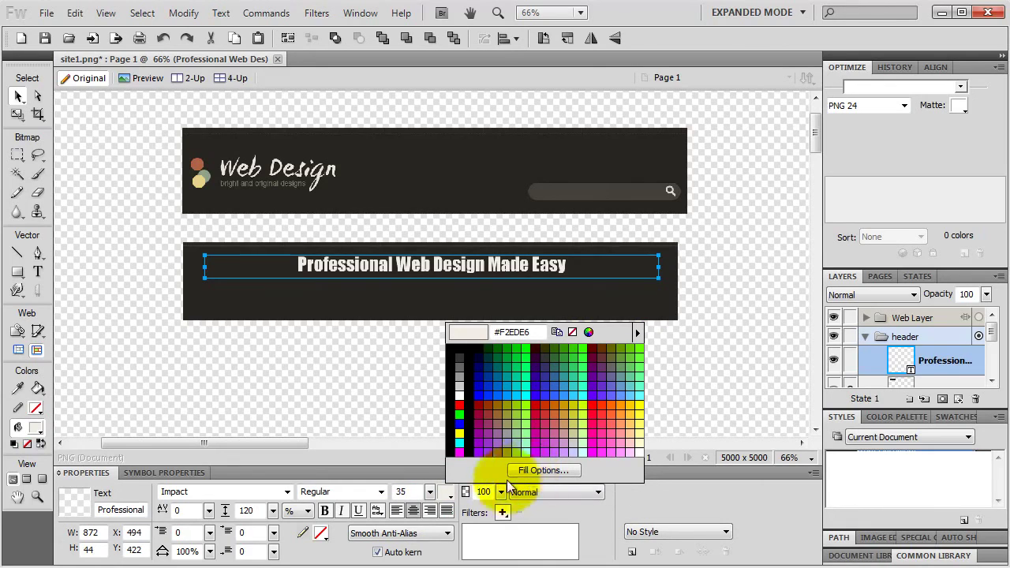
left_click(447, 493)
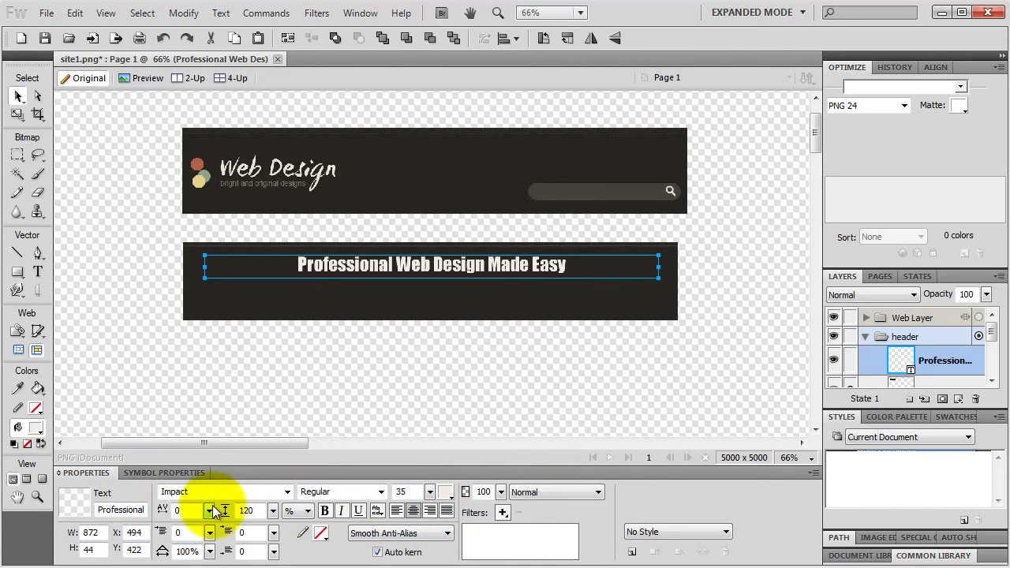
Try a red stroke outside the headline's letters and remove the stroke again
left_click(321, 535)
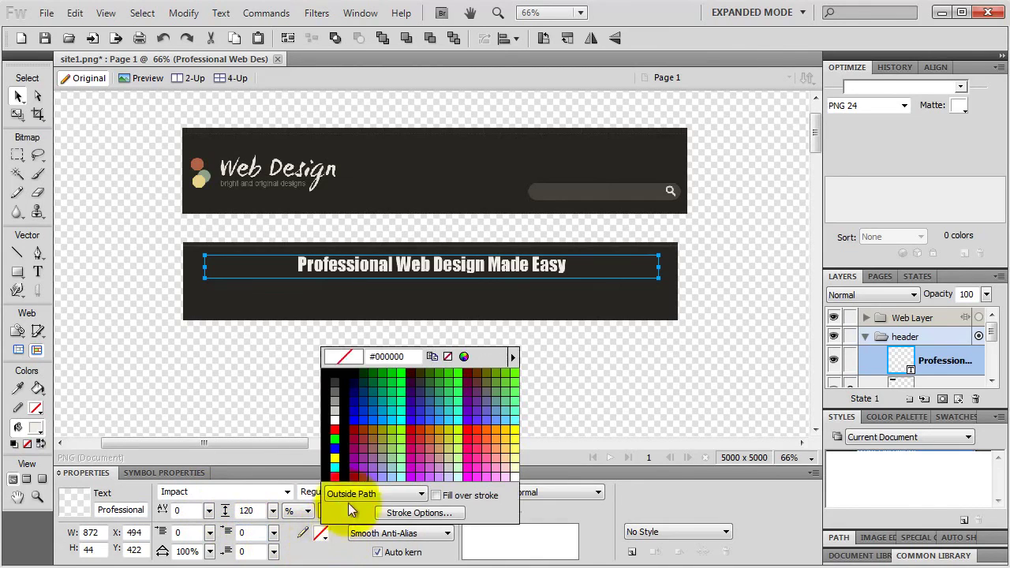
left_click(335, 427)
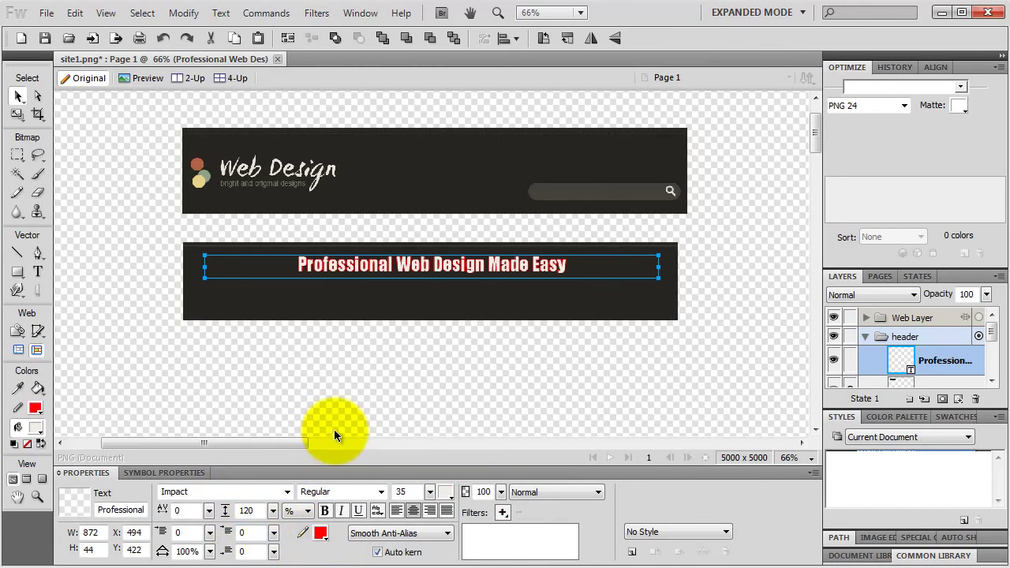
left_click(320, 534)
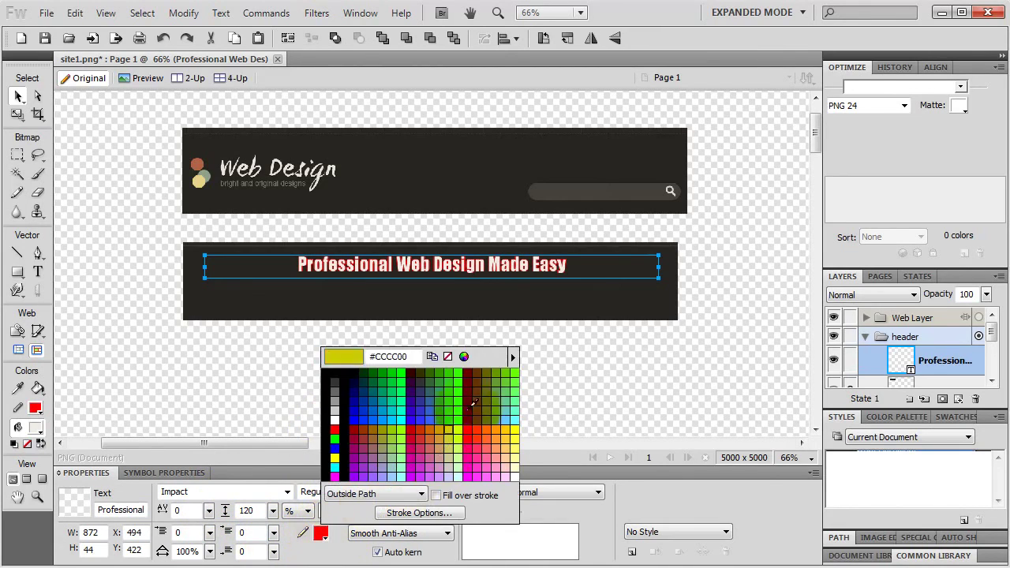
left_click(449, 357)
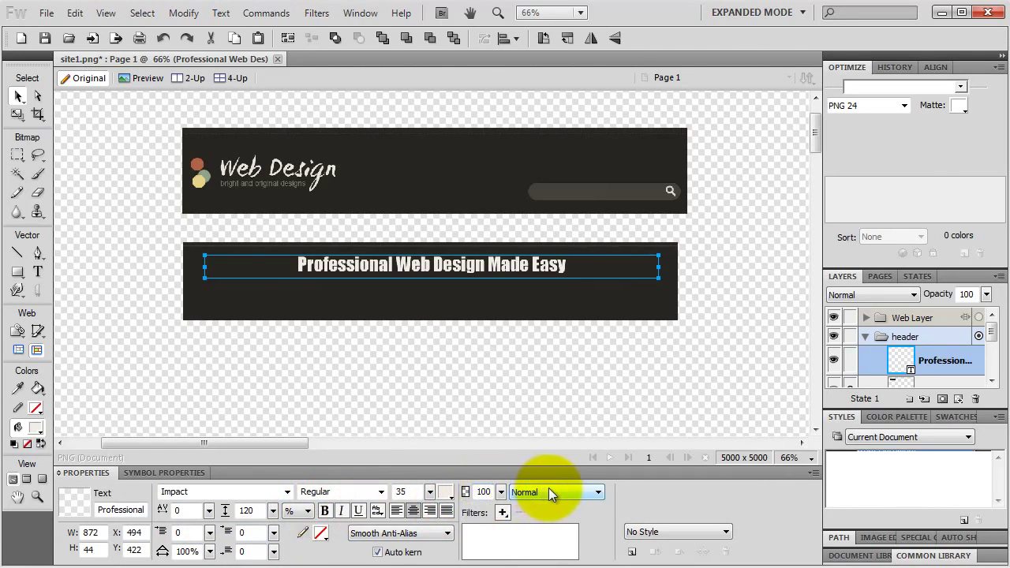
Add a Drop Shadow live filter to the headline and toggle it off and on
left_click(502, 514)
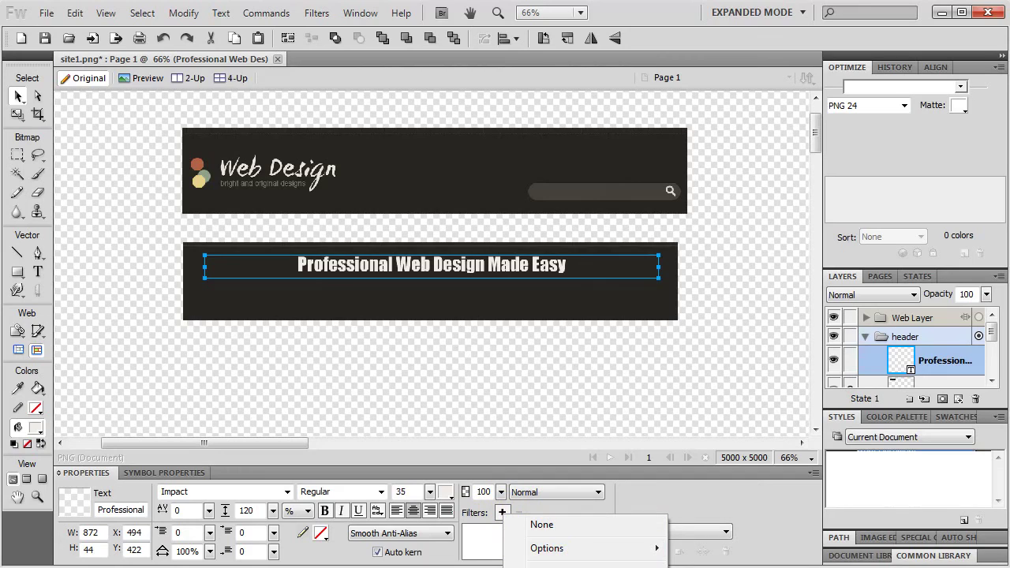
left_click(600, 562)
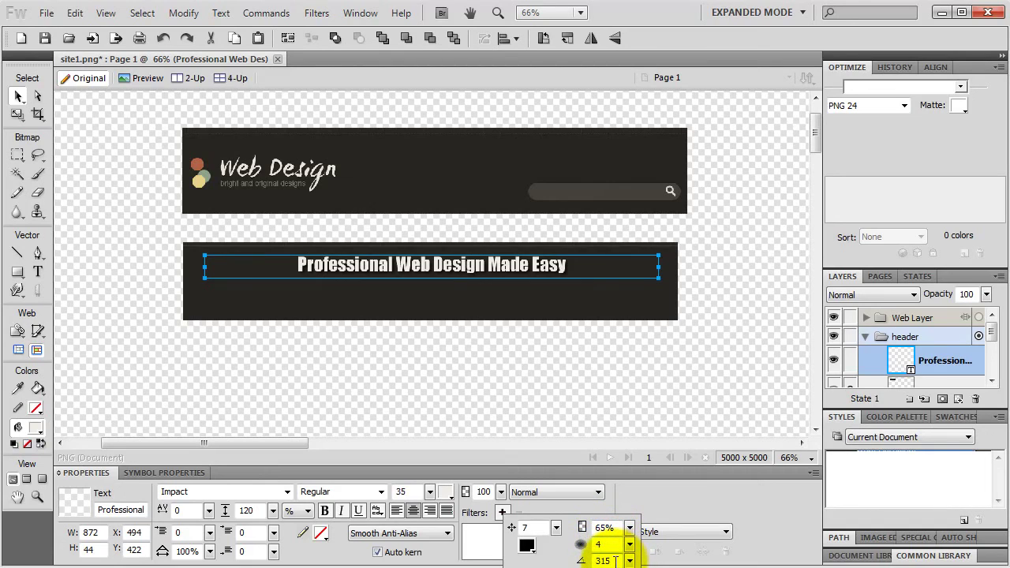
left_click(480, 548)
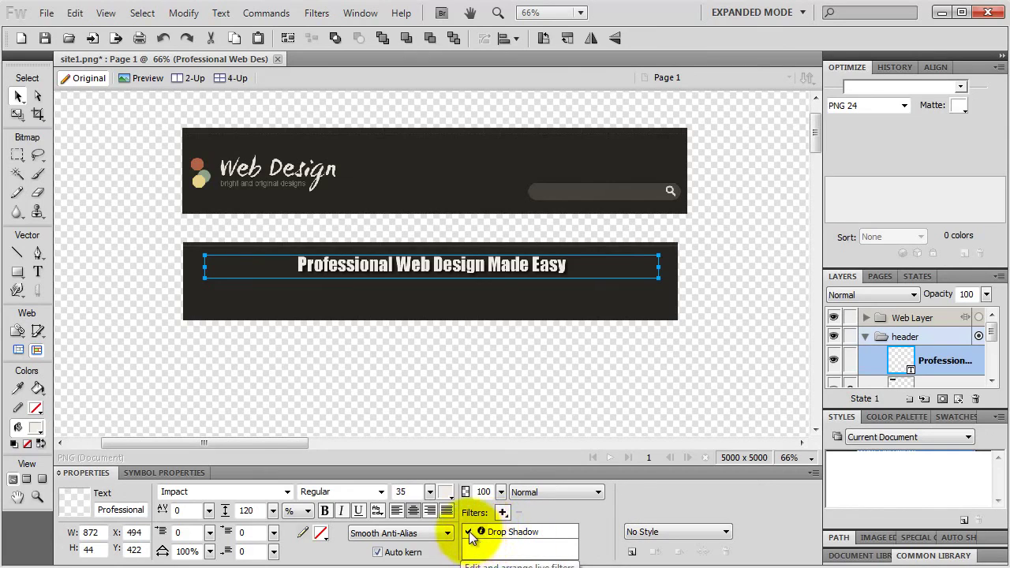
left_click(468, 533)
left_click(469, 533)
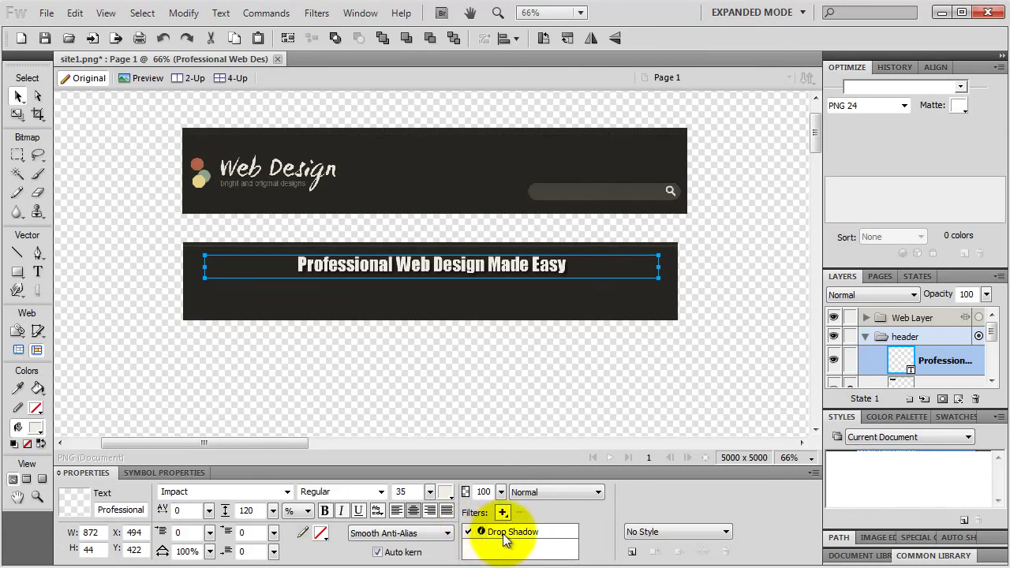
Reopen the Drop Shadow settings and delete the filter from the headline
left_click(506, 534)
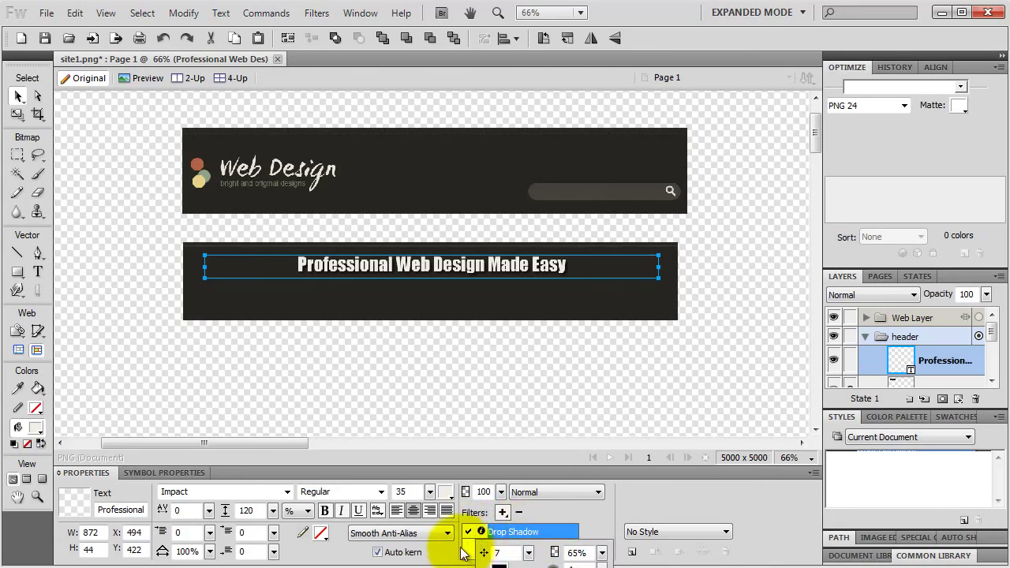
left_click(470, 547)
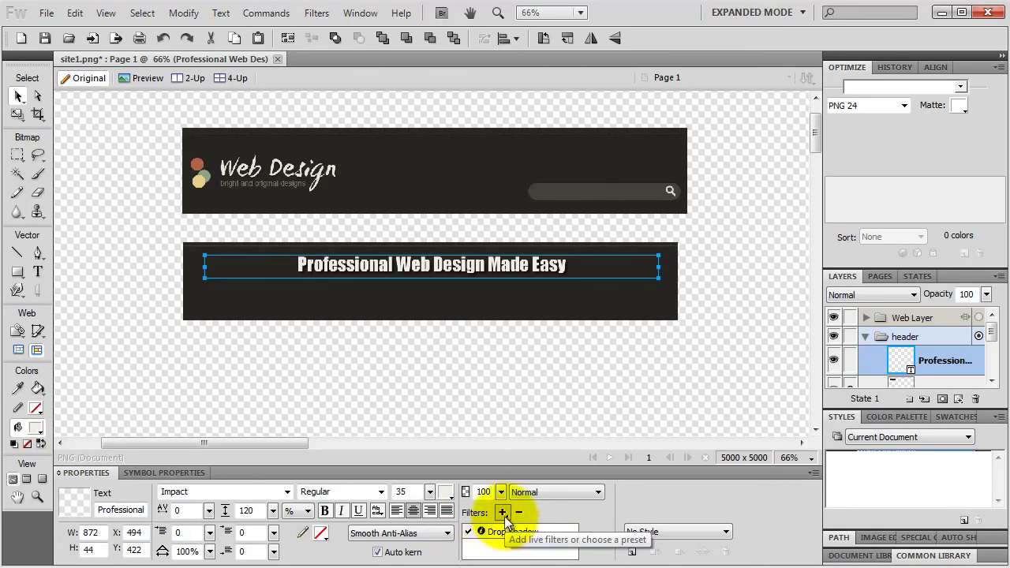
left_click(497, 532)
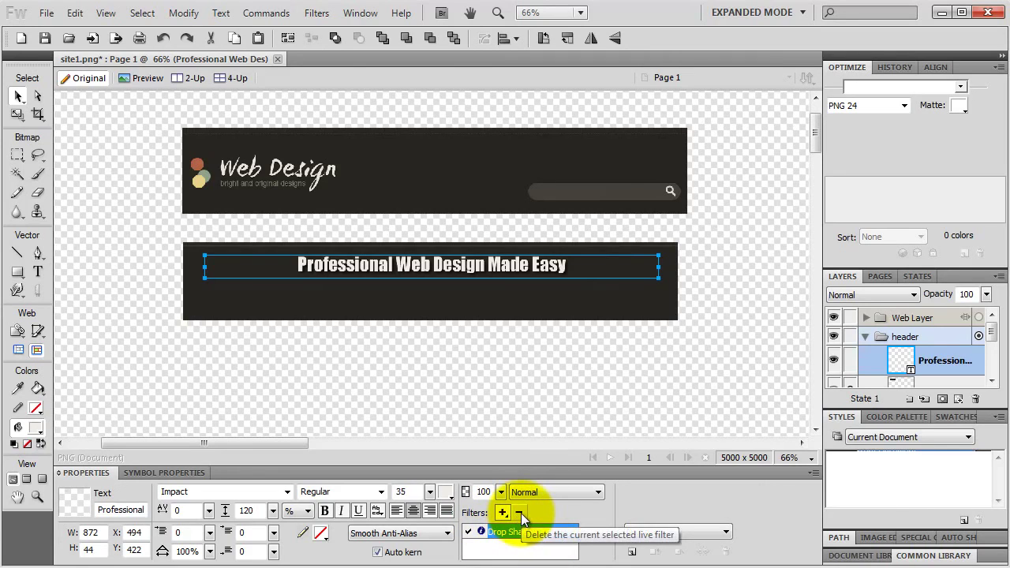
left_click(520, 513)
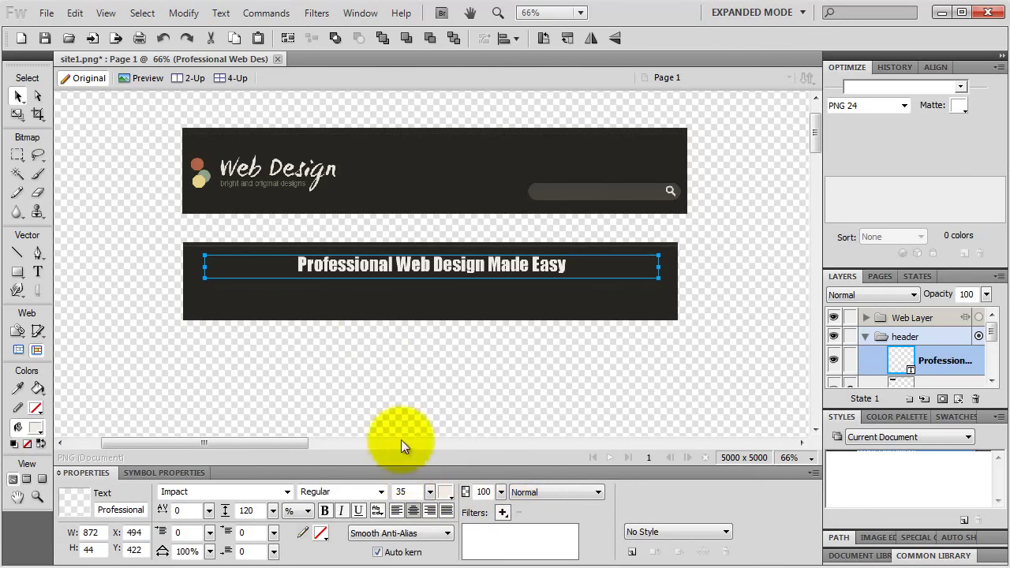
Duplicate the headline text block and place the copy about 54 px below the original within the header
left_click_drag(405, 269, 404, 297)
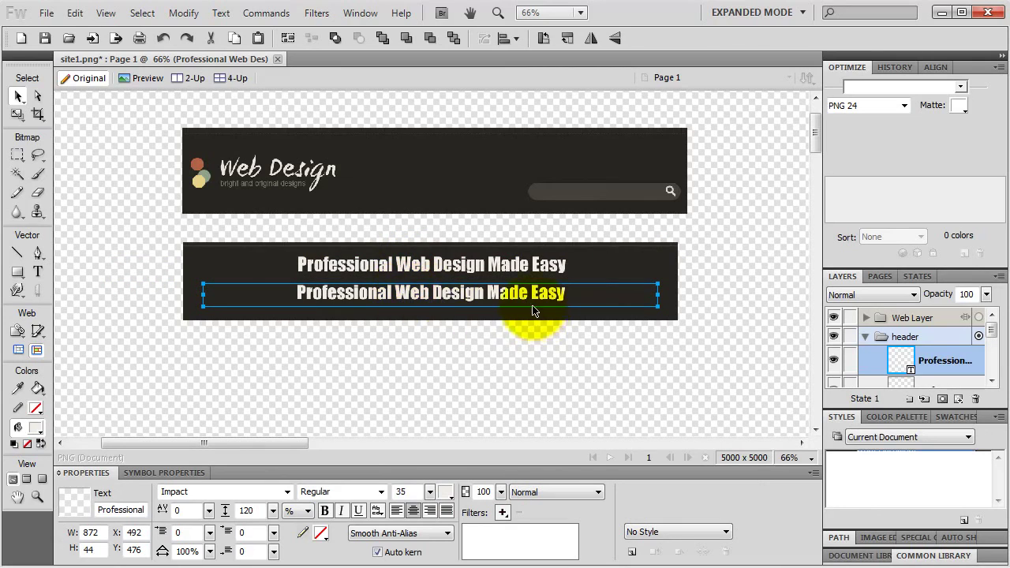
Apply the light wood style Wood 003 from the Wood Styles set to the lower headline copy
left_click(882, 437)
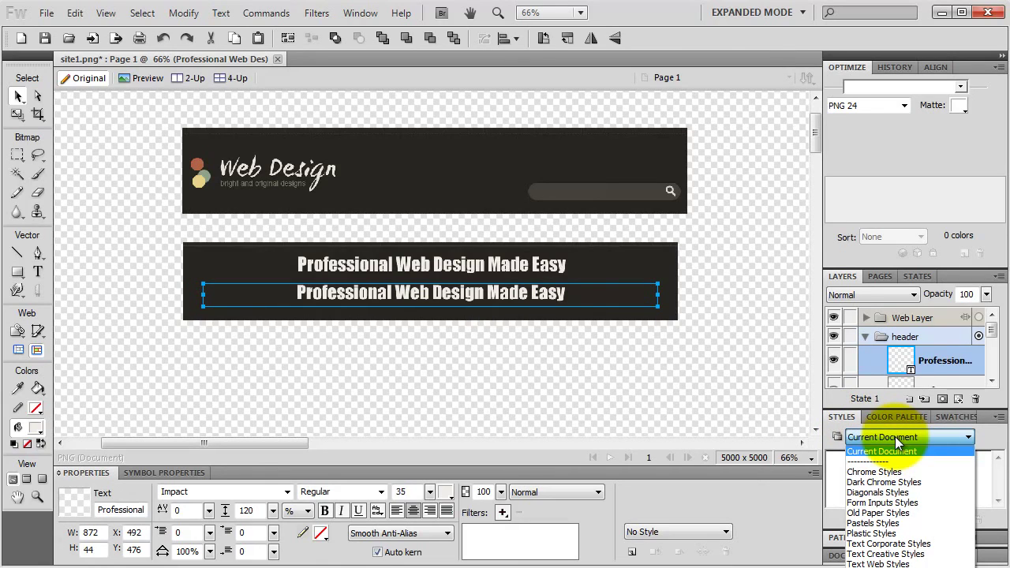
left_click(876, 562)
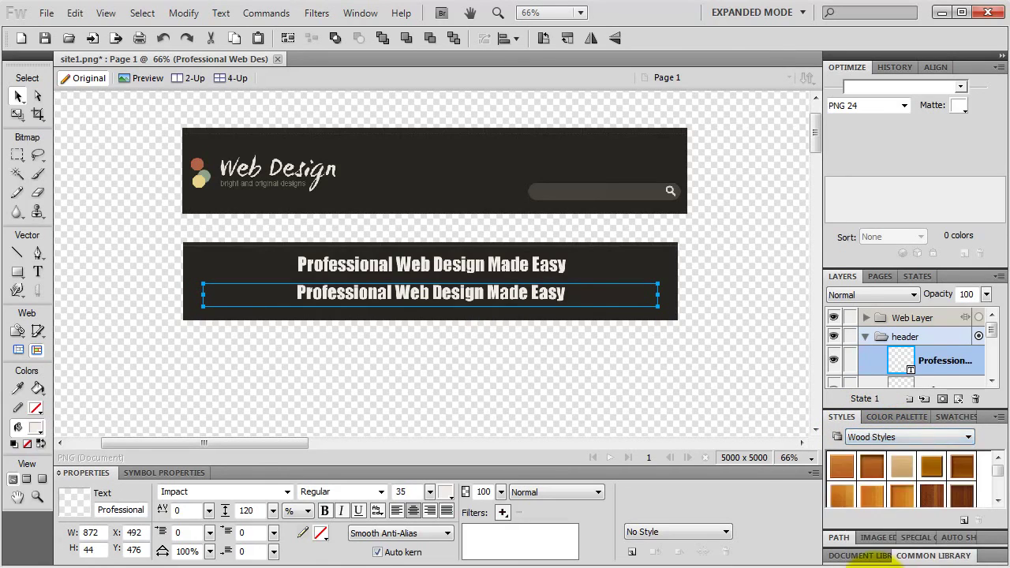
left_click(903, 472)
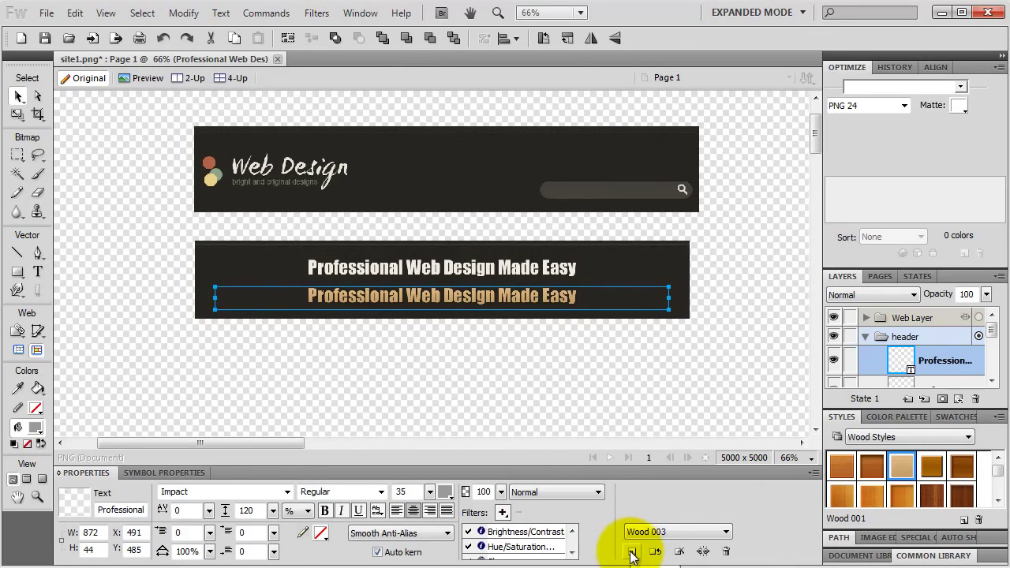
Delete the original white headline and move the wood-styled headline up to about Y 450 in the header
left_click(493, 272)
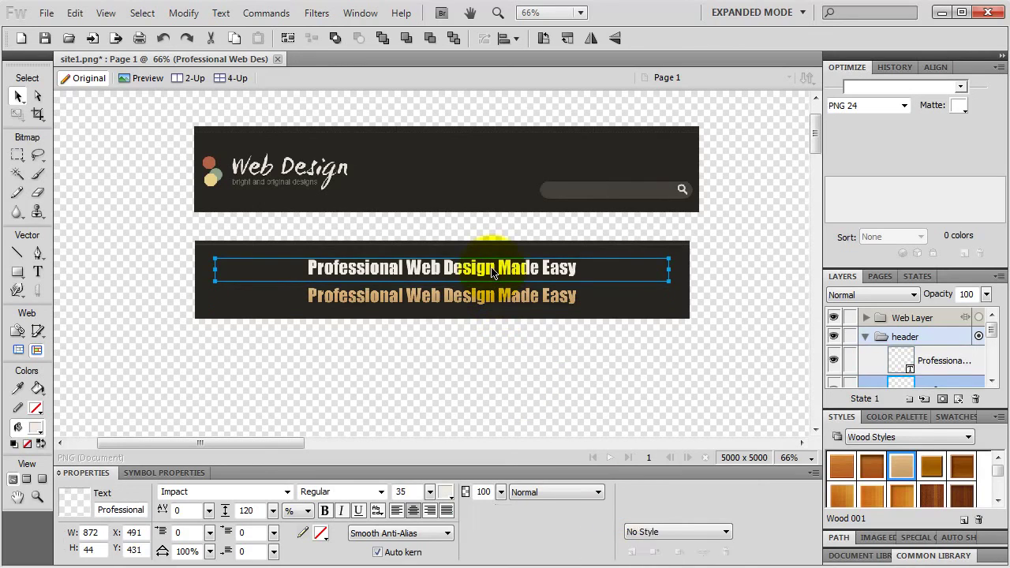
key("Delete")
left_click(444, 300)
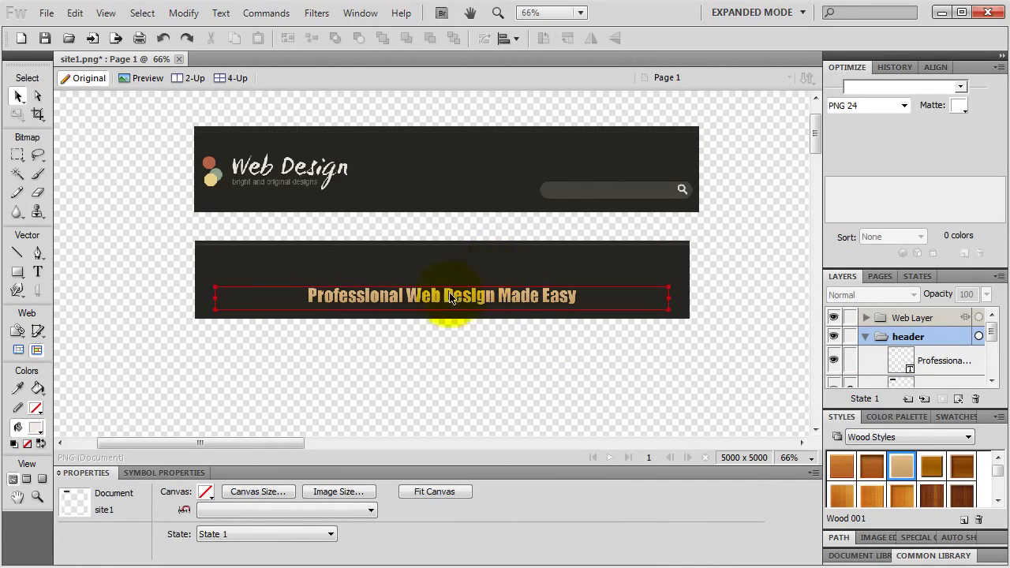
left_click_drag(444, 300, 437, 284)
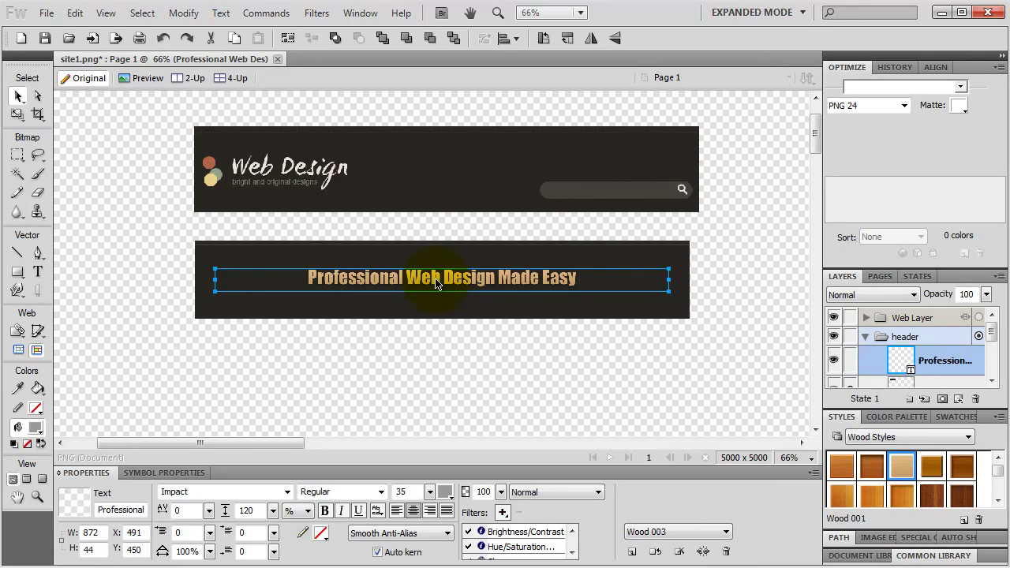
Draw a rectangle about 950 by 489 px from the header's upper-left corner and place it beneath the header bitmap
left_click(17, 271)
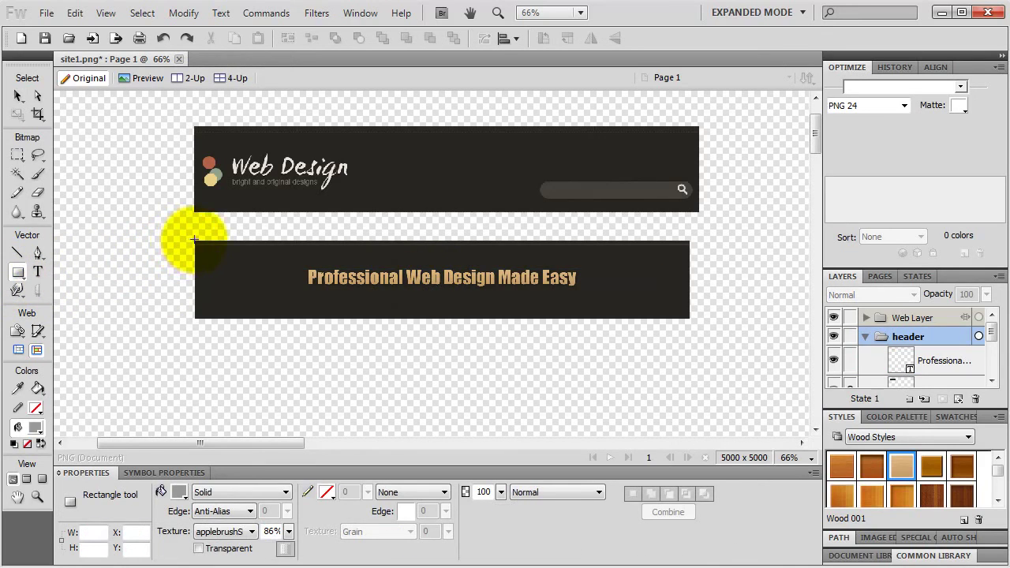
mouse_move(194, 240)
left_mouse_down()
mouse_move(406, 323)
mouse_move(642, 435)
mouse_move(684, 360)
mouse_move(694, 371)
left_mouse_up()
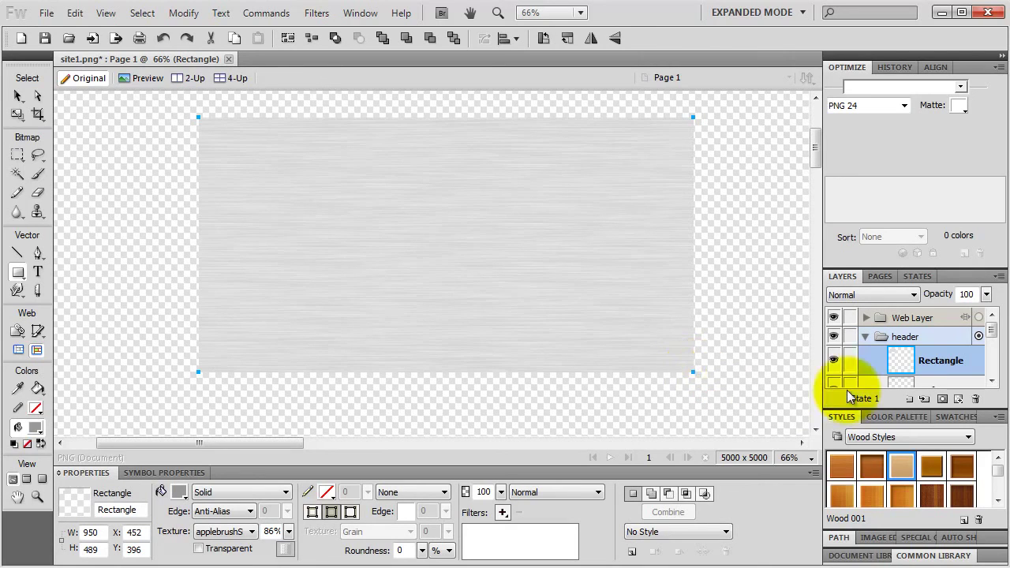
left_click_drag(955, 361, 934, 324)
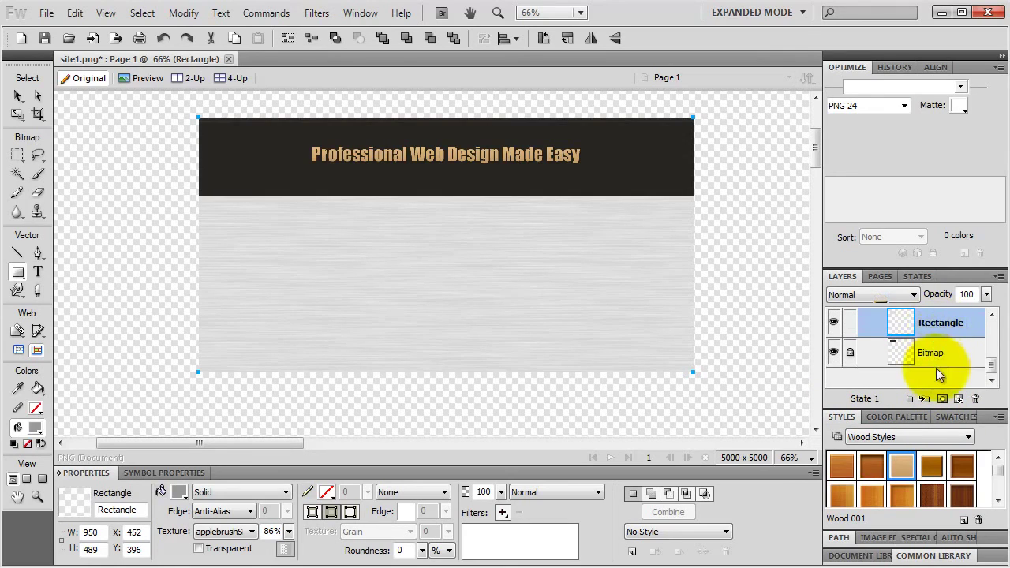
double_click(939, 325)
left_click(897, 329)
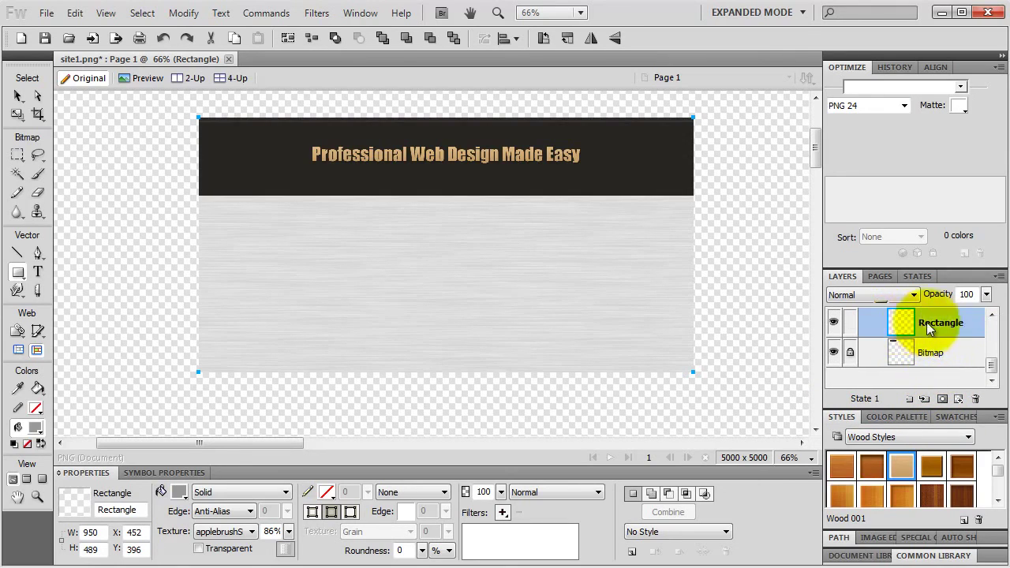
left_click_drag(868, 323, 935, 371)
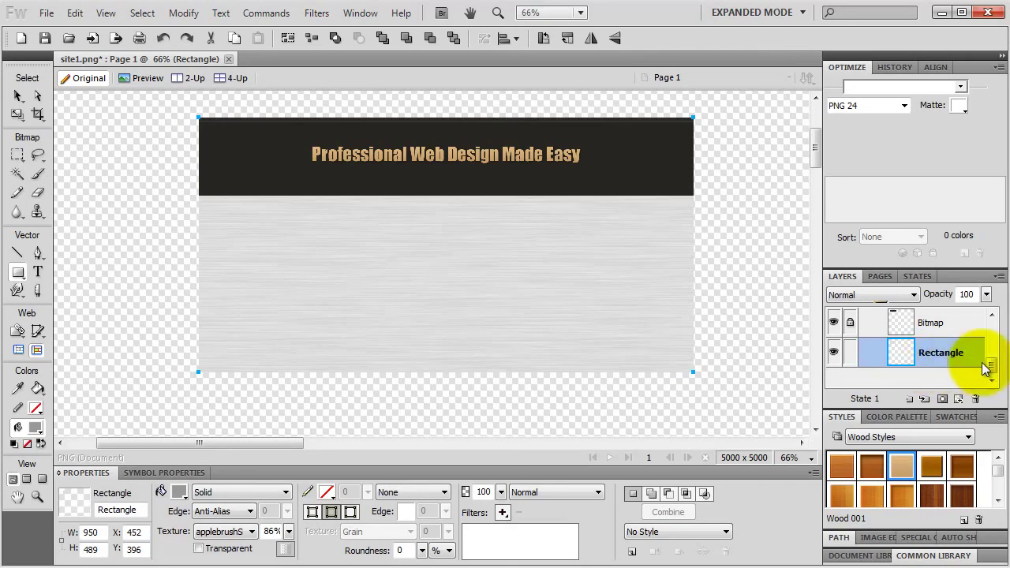
Collapse the header layer and create a new layer named background
scroll(986, 367, "up", 3)
left_click(865, 337)
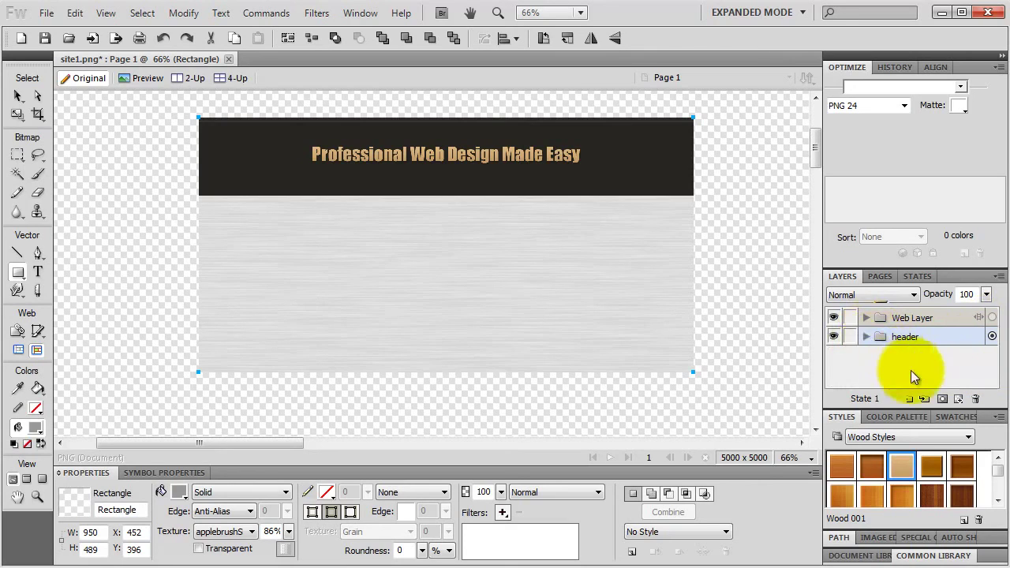
left_click(909, 398)
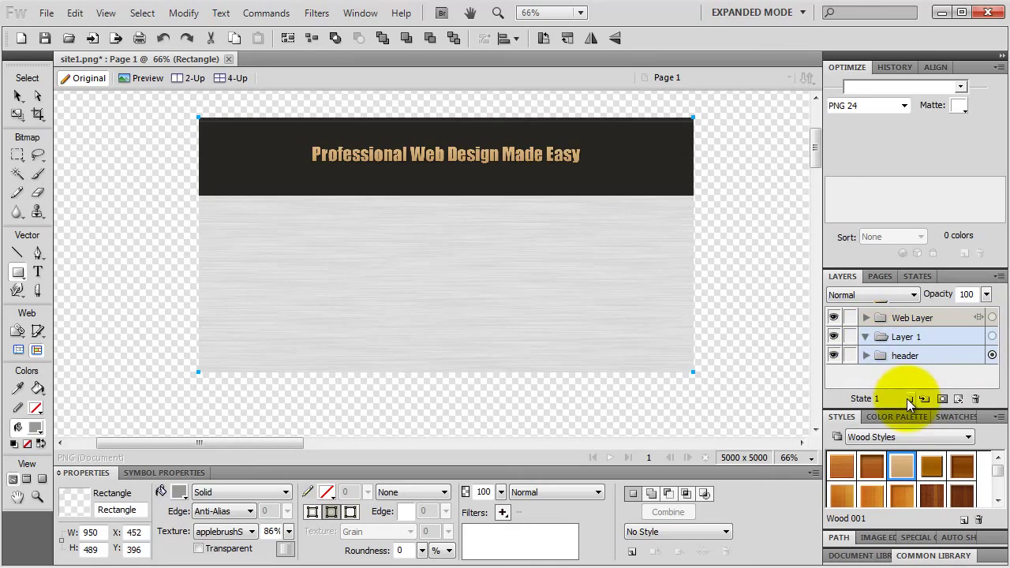
double_click(904, 336)
type("b")
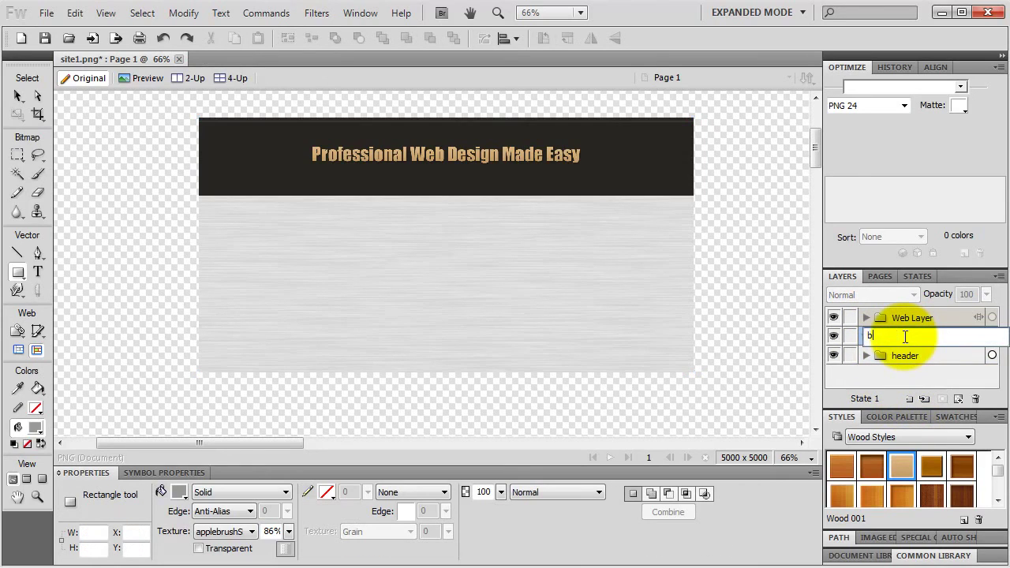
type("ackground")
key("Return")
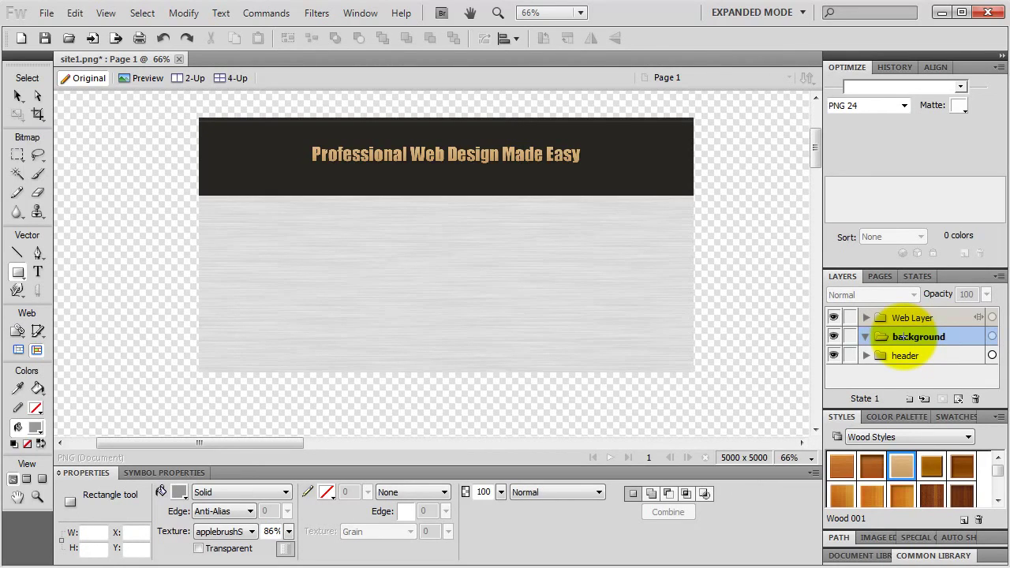
Move the rectangle from the header layer into the background layer and place the header layer above background
left_click(865, 355)
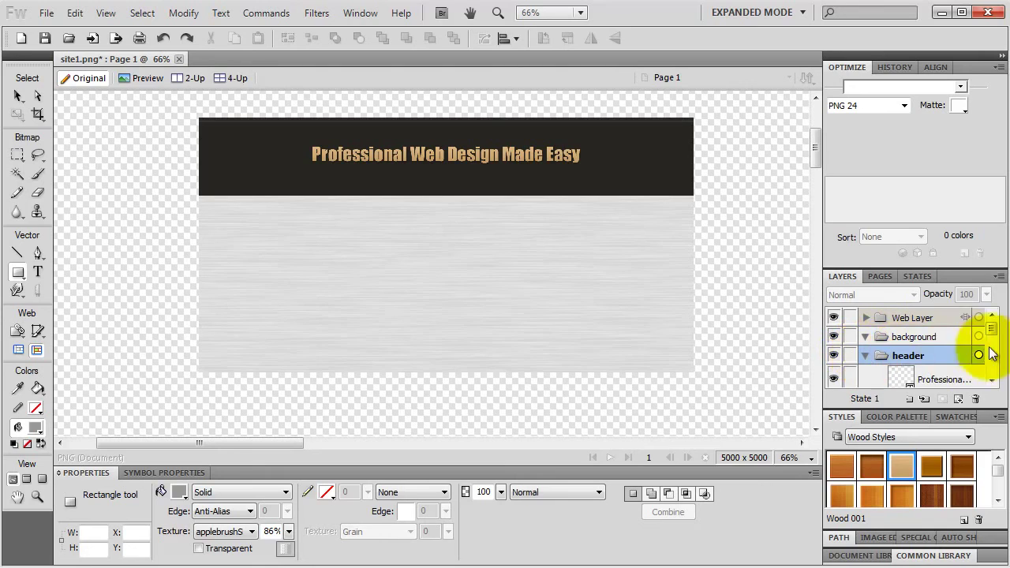
left_click_drag(990, 348, 946, 338)
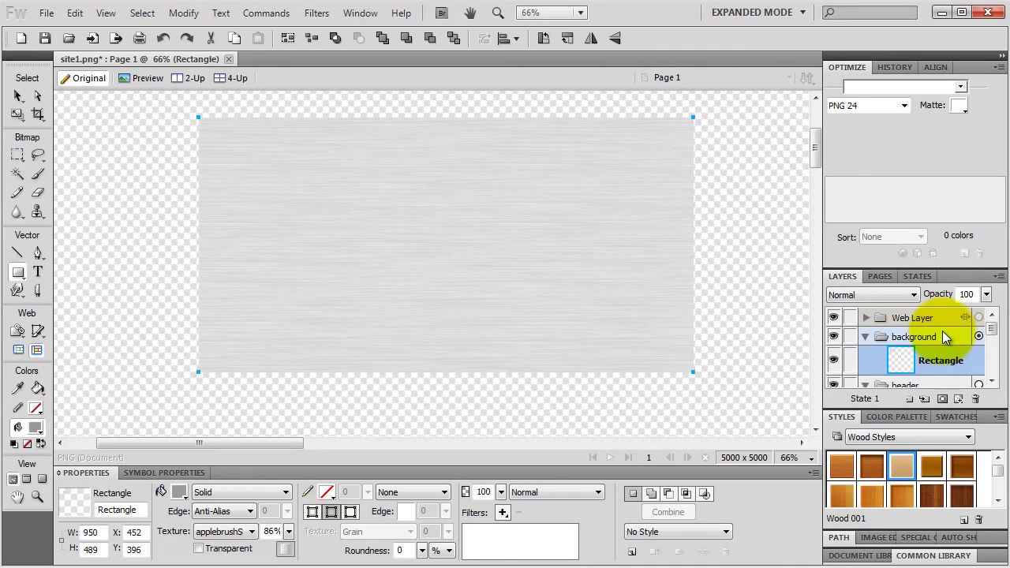
left_click(865, 337)
left_click(865, 356)
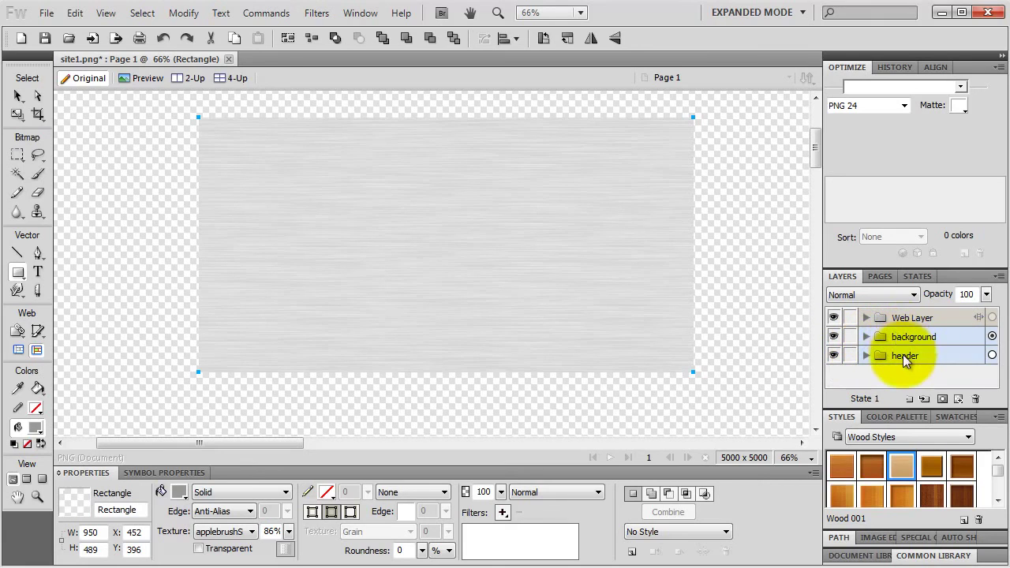
left_click_drag(902, 355, 916, 333)
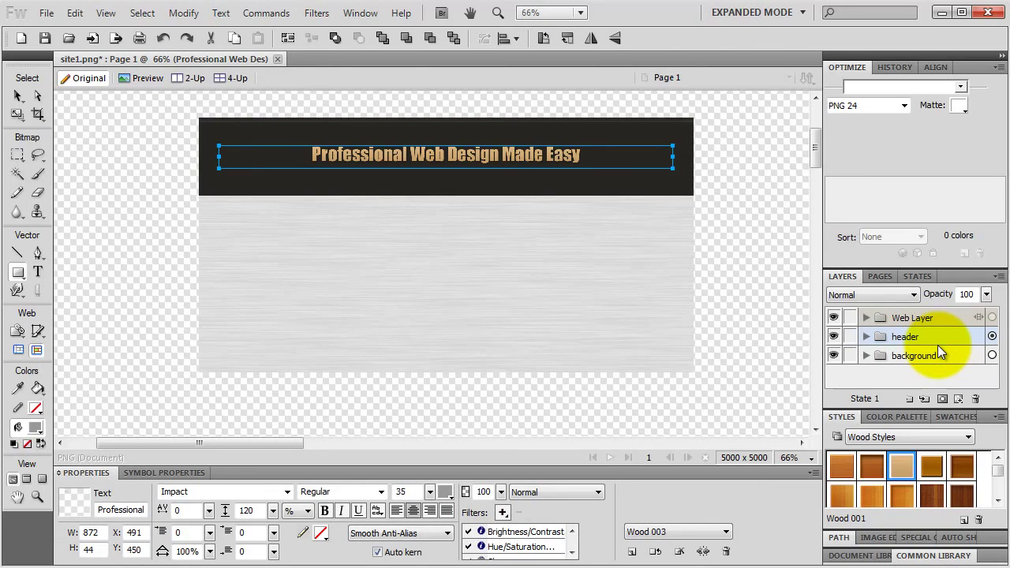
Resize the rectangle in the background layer to 920 px wide and 1500 px high
left_click(865, 355)
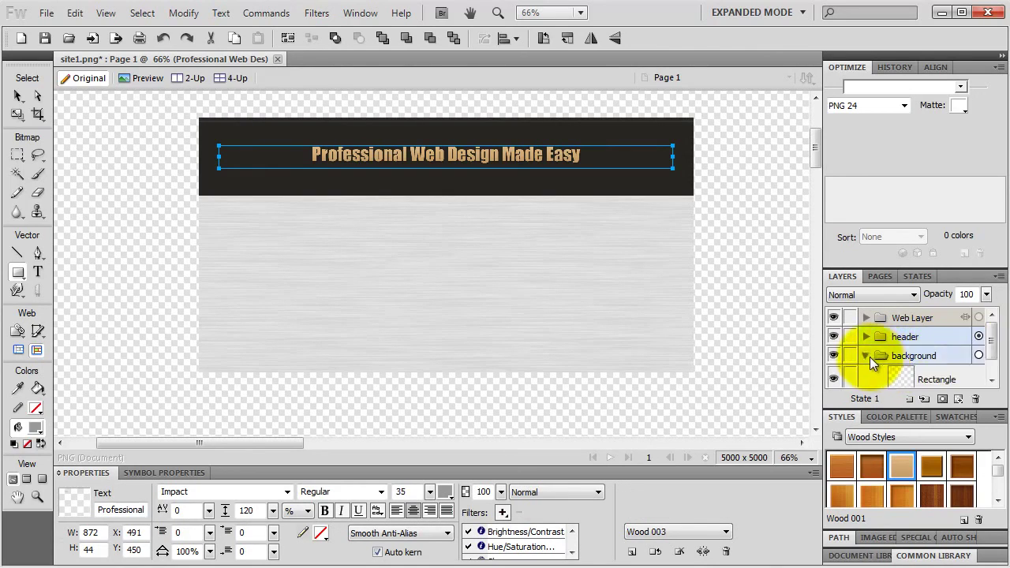
left_click(939, 382)
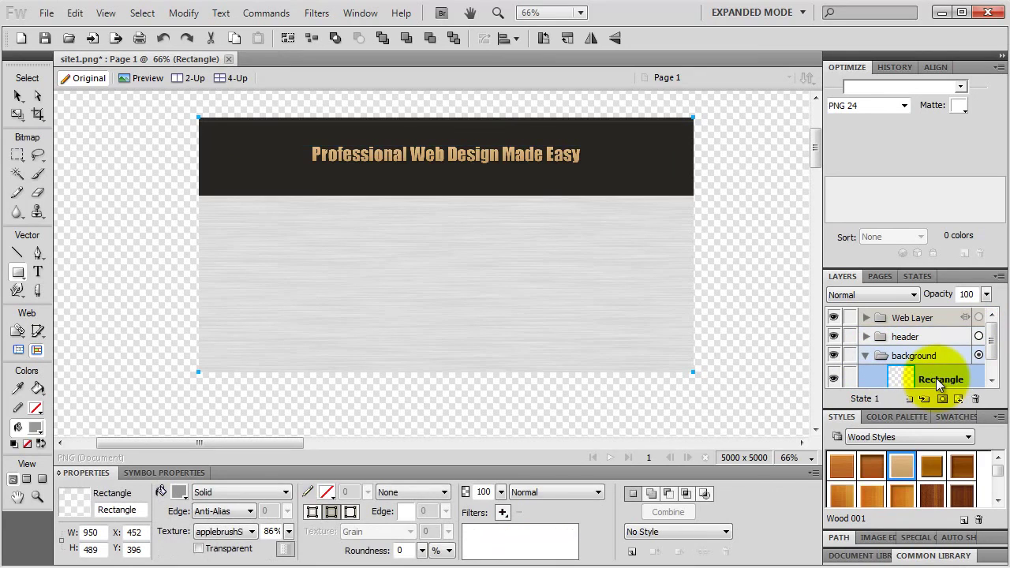
left_click(102, 534)
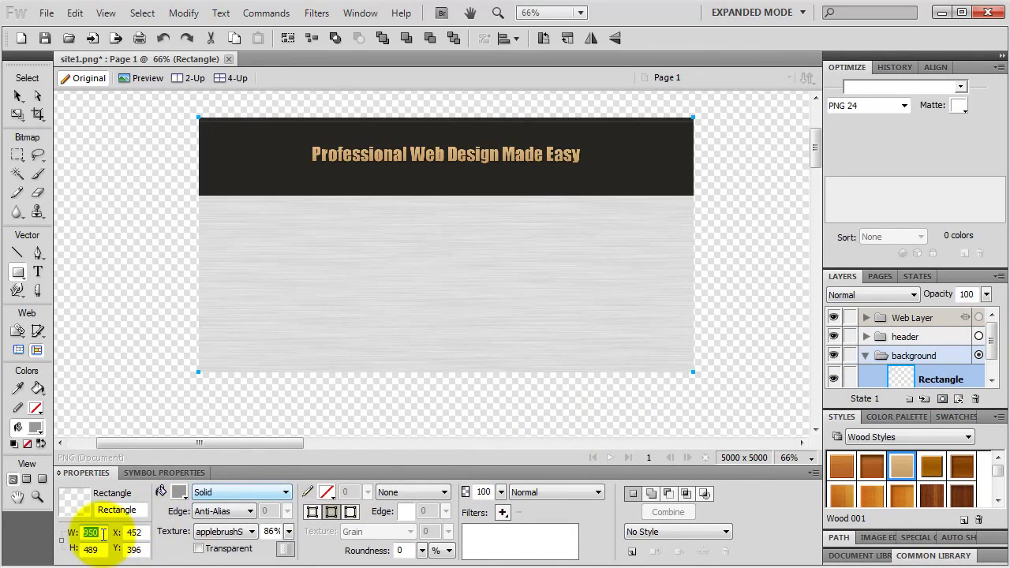
type("920")
key("Return")
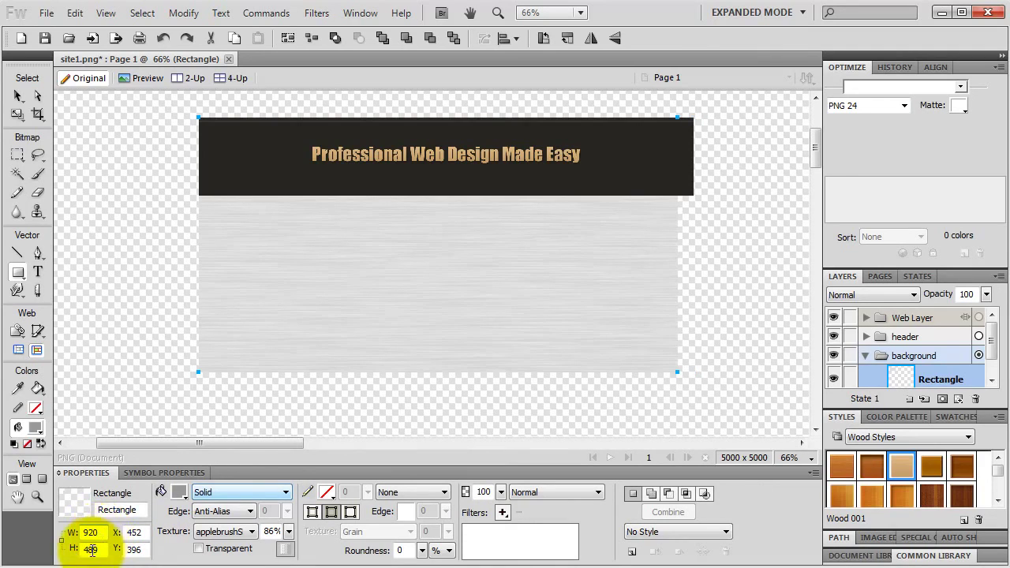
left_click(92, 550)
type("1500")
key("Return")
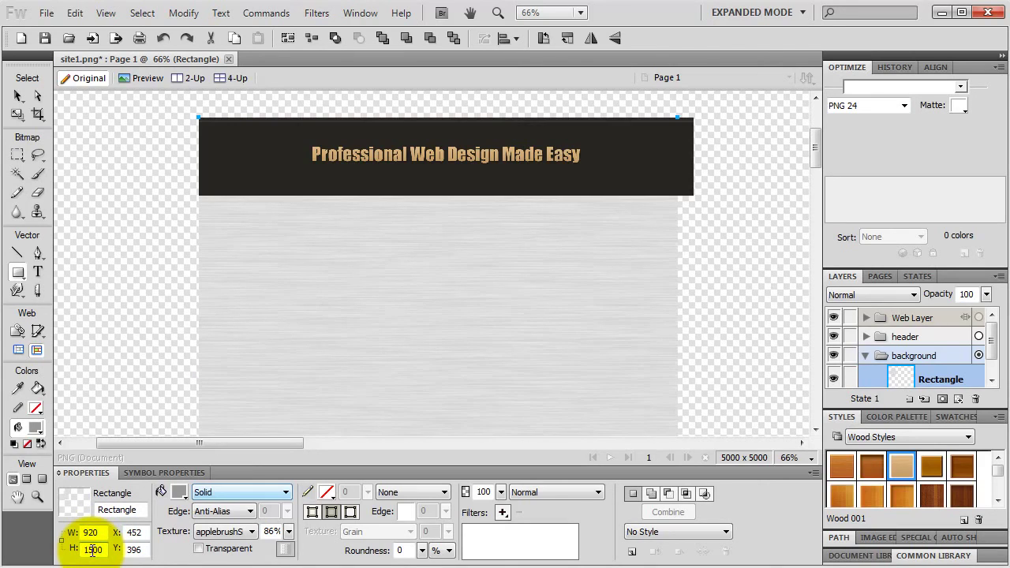
Fill the background rectangle with solid white and set its texture amount to 0%
left_click(179, 492)
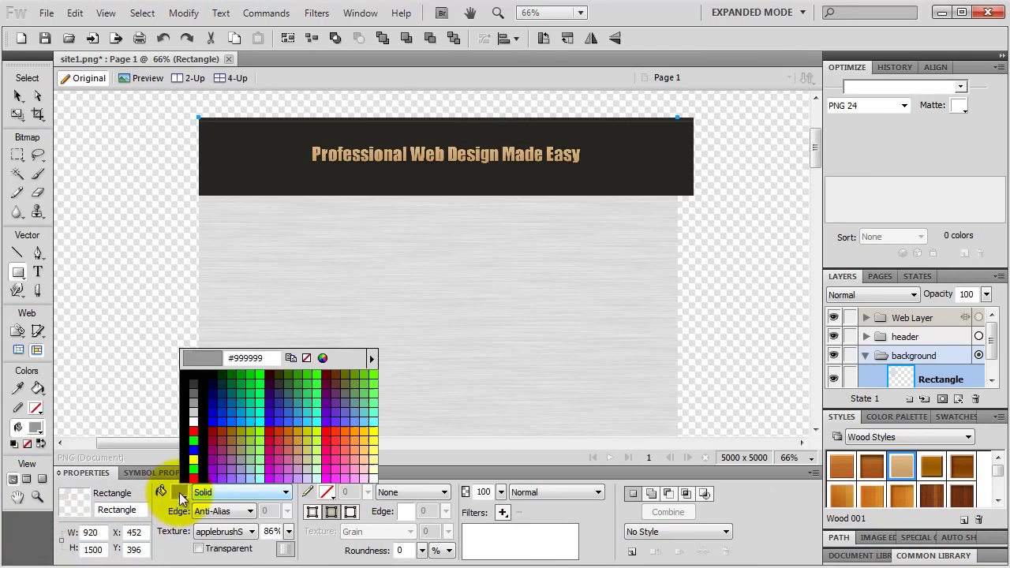
left_click(194, 420)
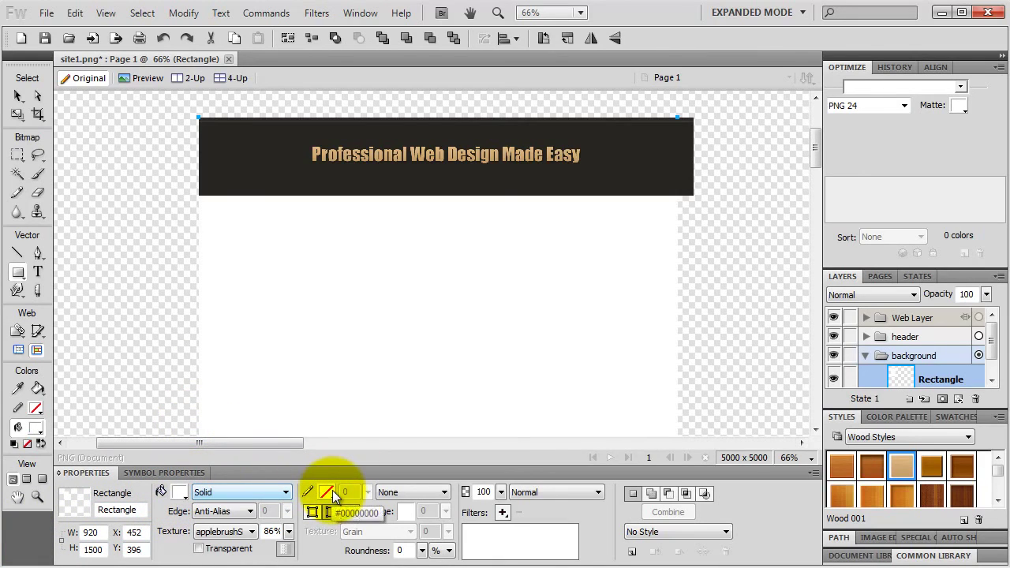
left_click_drag(289, 531, 284, 562)
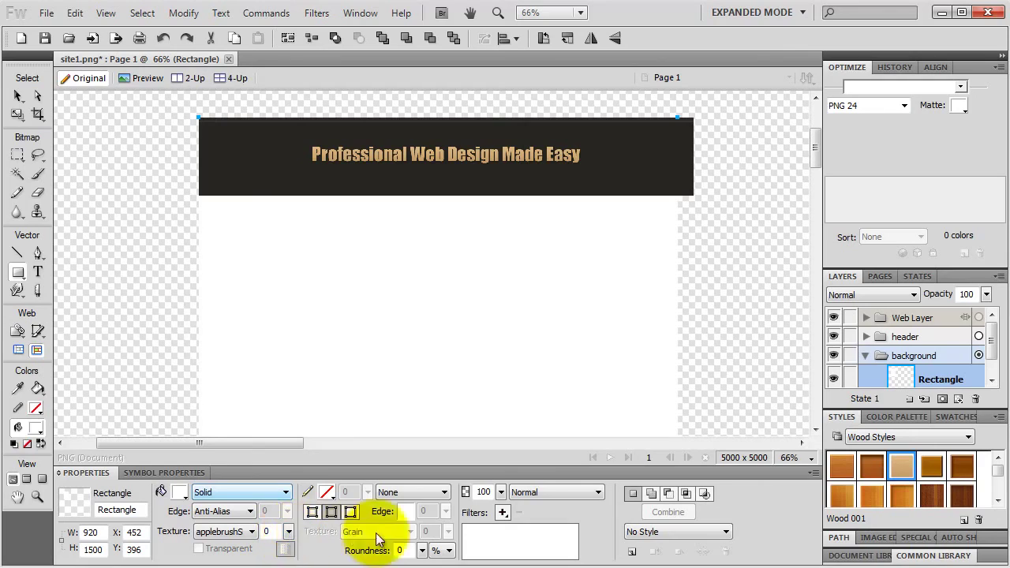
Add a dark grey Glow filter to the background rectangle with halo offset 2, opacity 75% and softness 10
left_click(502, 512)
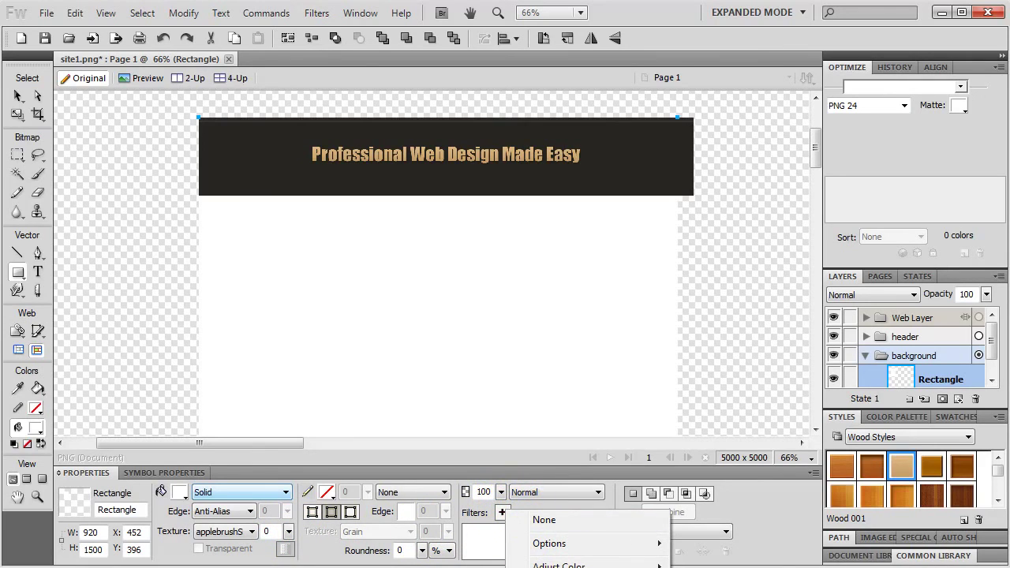
key("Return")
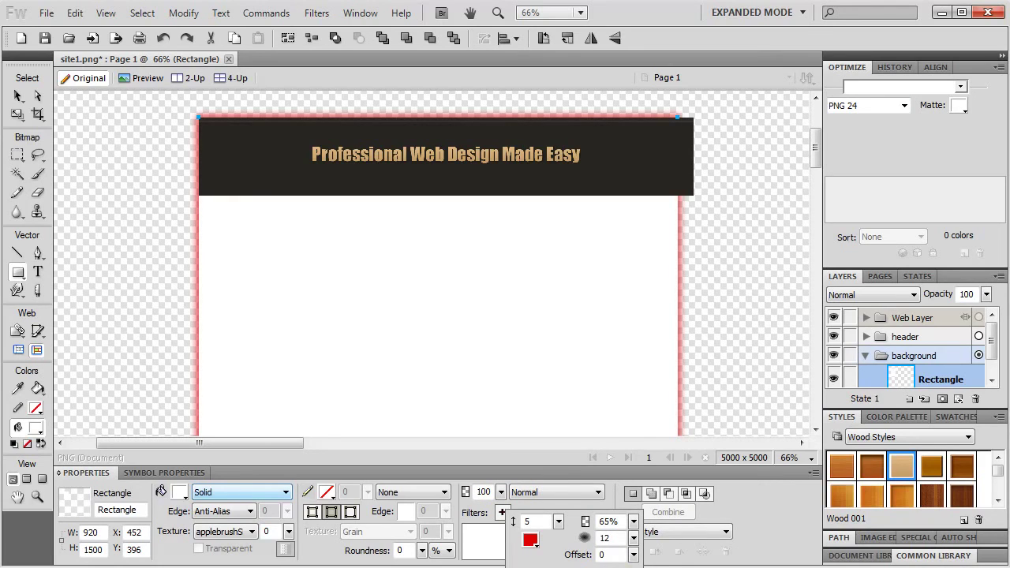
left_click(530, 540)
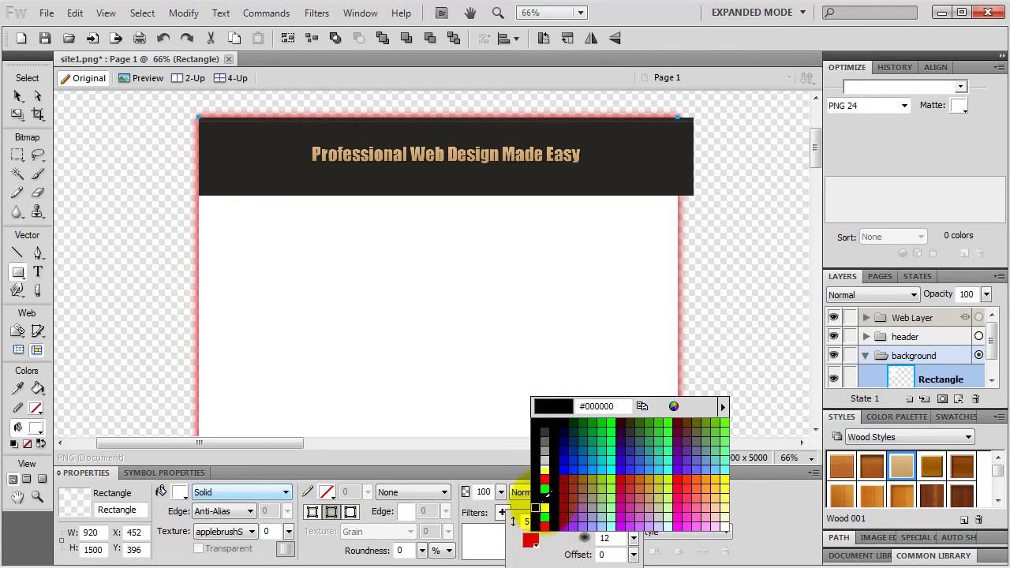
left_click(547, 434)
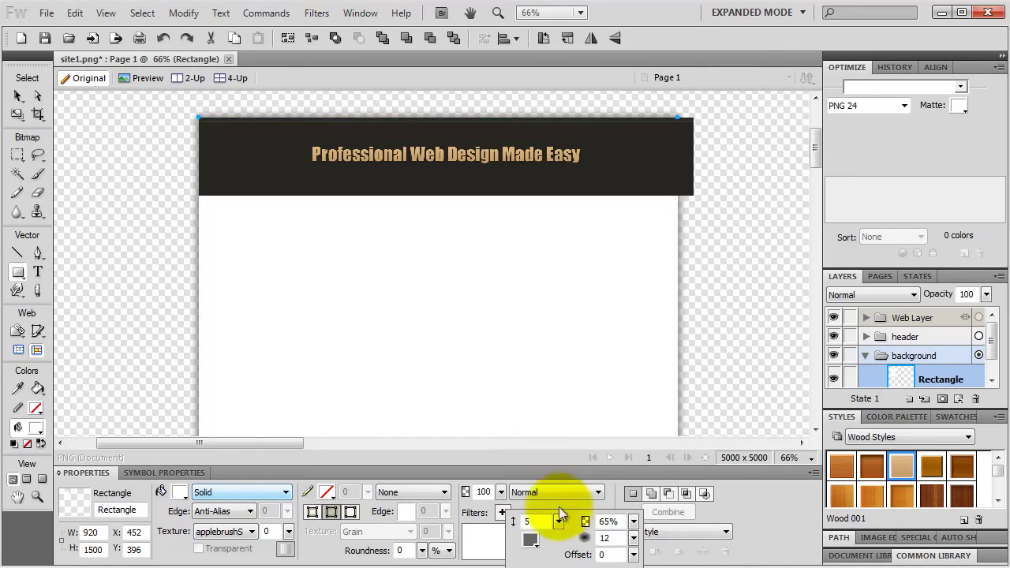
left_click_drag(559, 513, 560, 528)
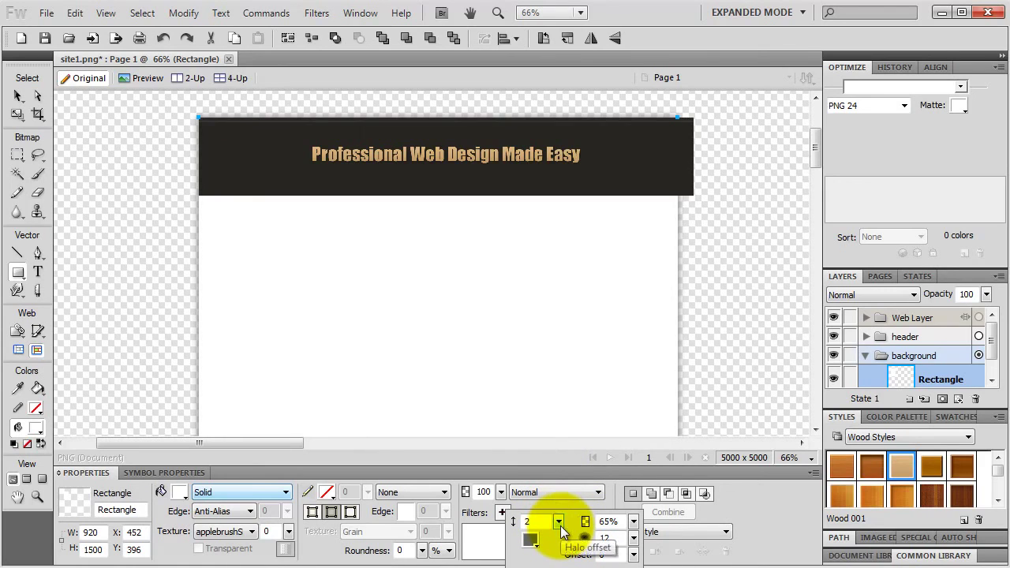
left_click_drag(633, 521, 637, 543)
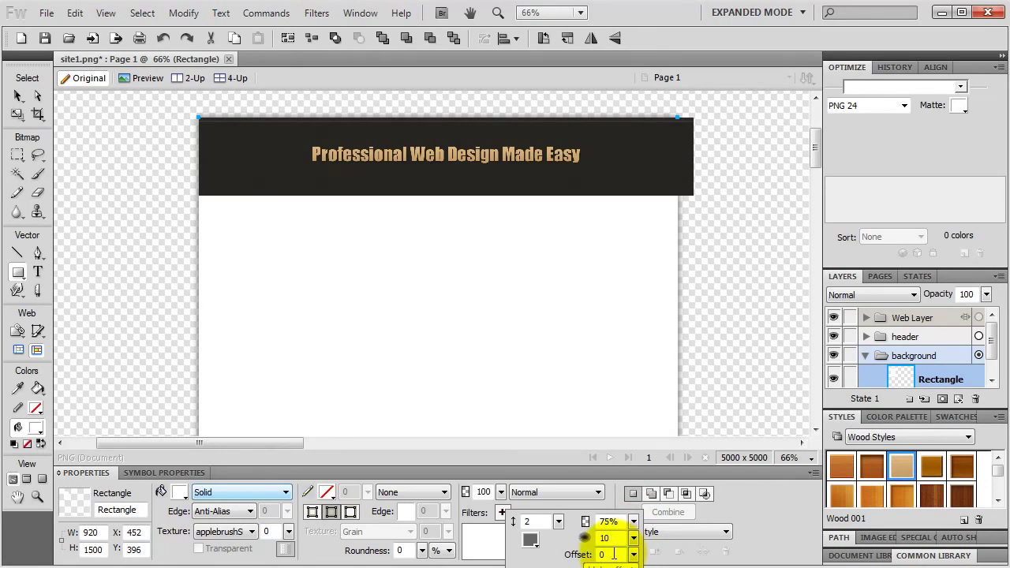
left_click(478, 548)
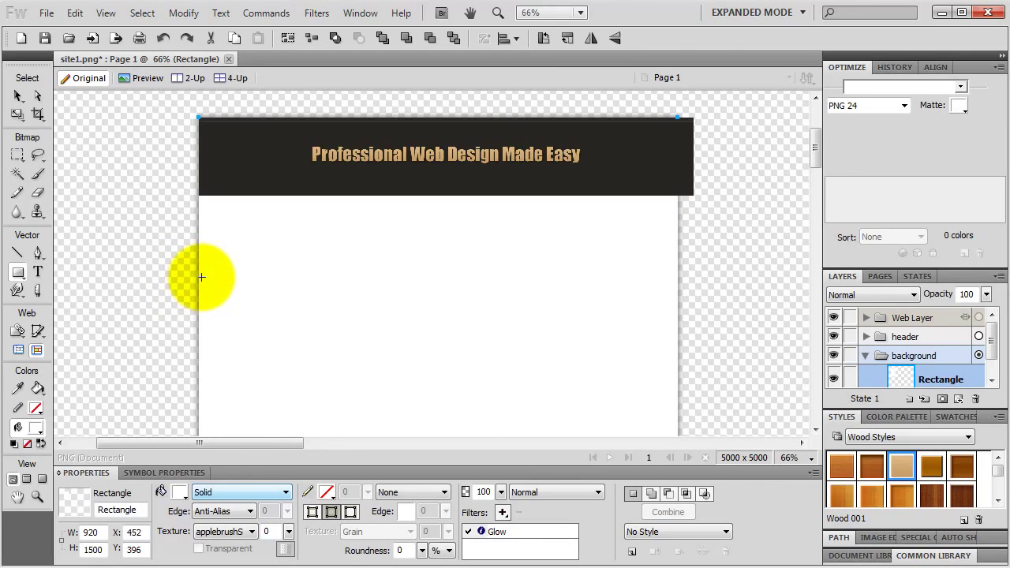
Set the white background rectangle's corner roundness to 5% and check its lower corner
left_click(401, 550)
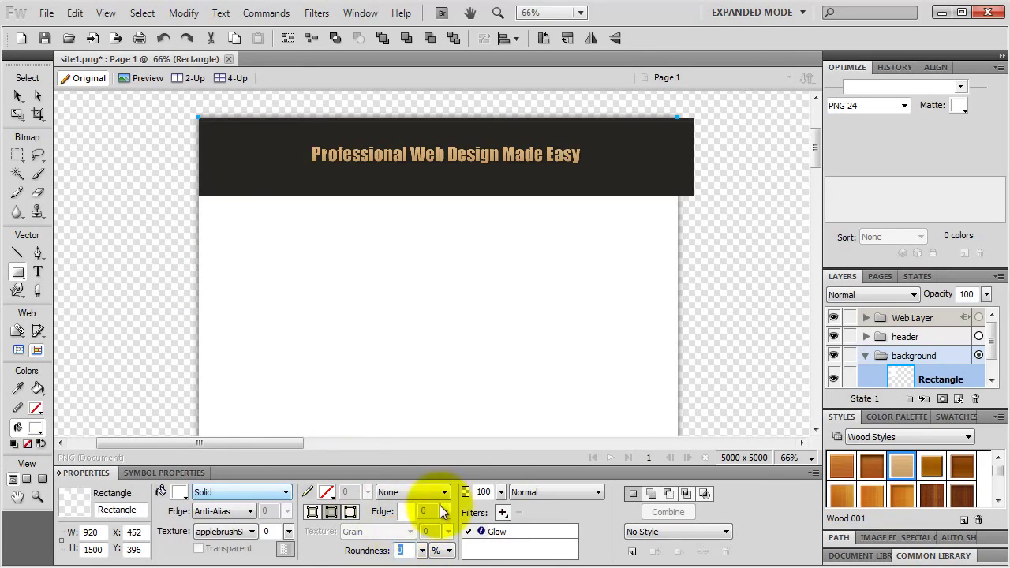
type("5")
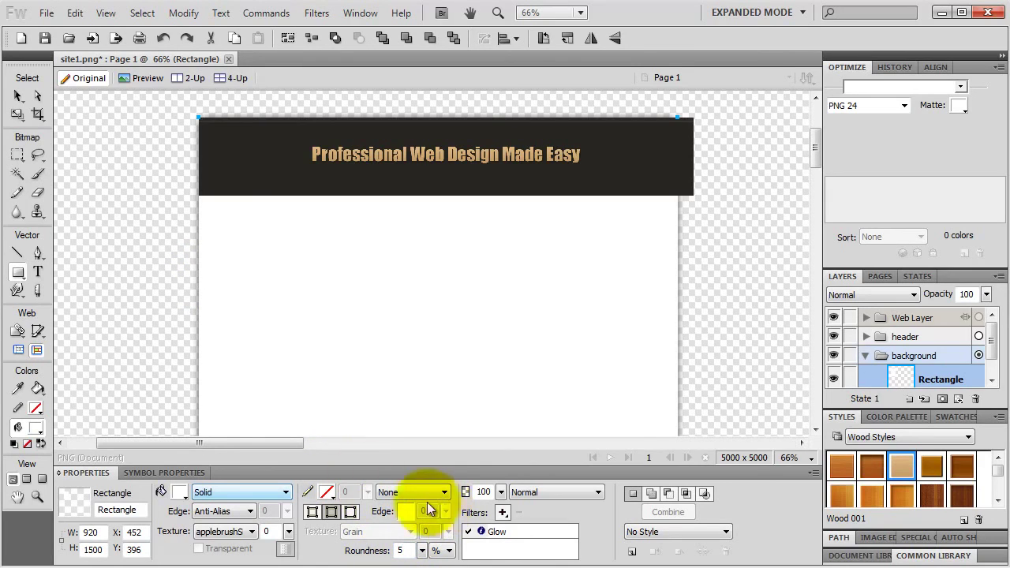
scroll(513, 252, "down", 5)
scroll(520, 316, "right", 3)
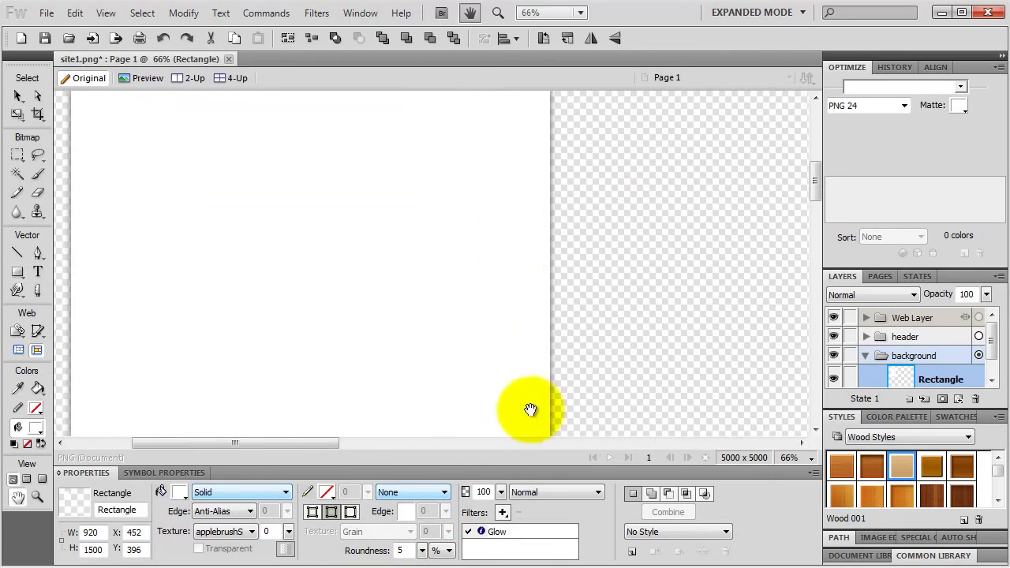
scroll(505, 300, "down", 4)
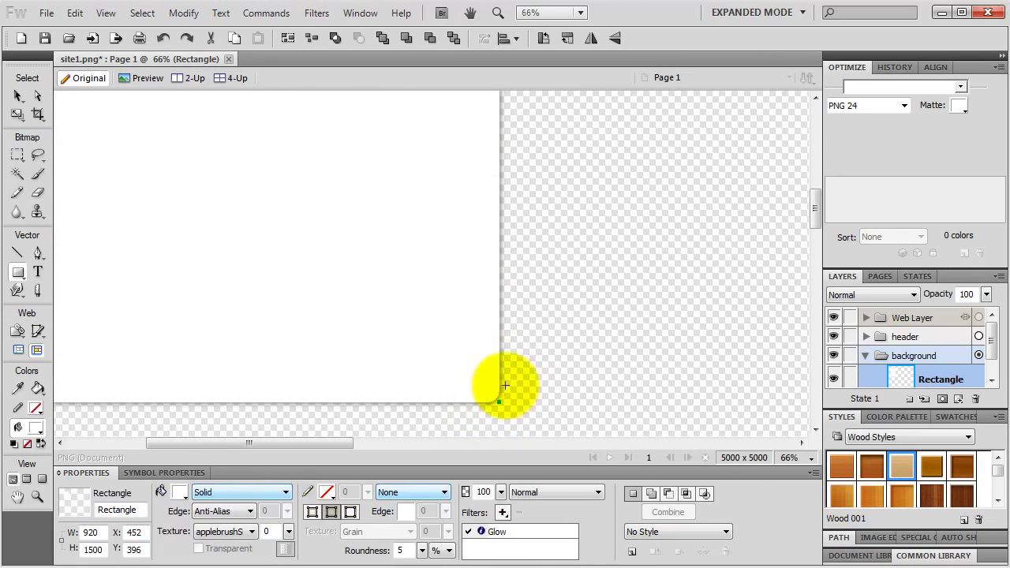
key("h")
left_click_drag(418, 183, 530, 405)
scroll(498, 203, "left", 3)
scroll(498, 203, "up", 6)
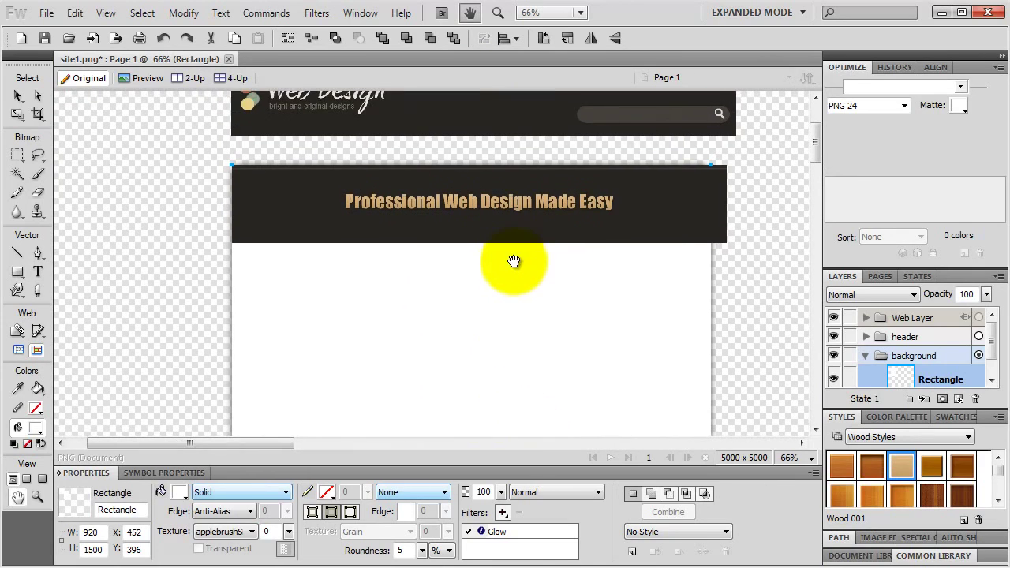
key("u")
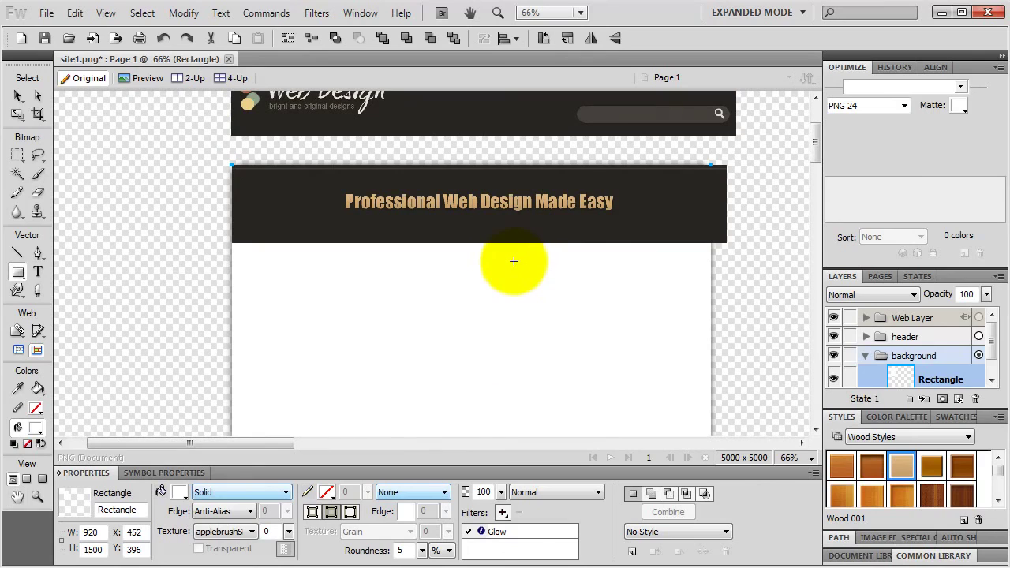
Centre the white background rectangle horizontally beneath the header at X 467, Y 437, and lock it in the background layer
left_click(18, 95)
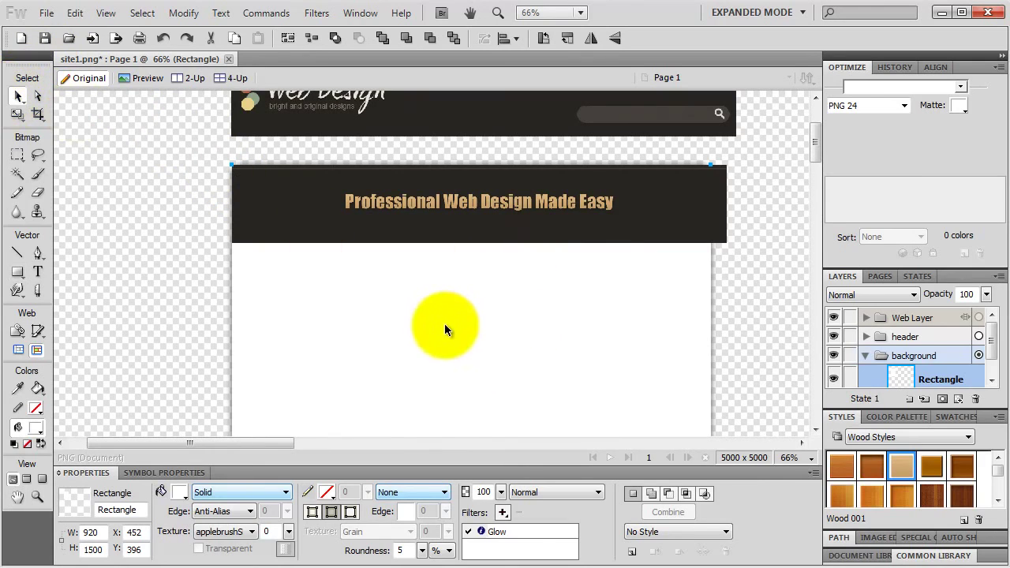
mouse_move(446, 325)
left_mouse_down()
mouse_move(457, 331)
mouse_move(452, 339)
left_mouse_up()
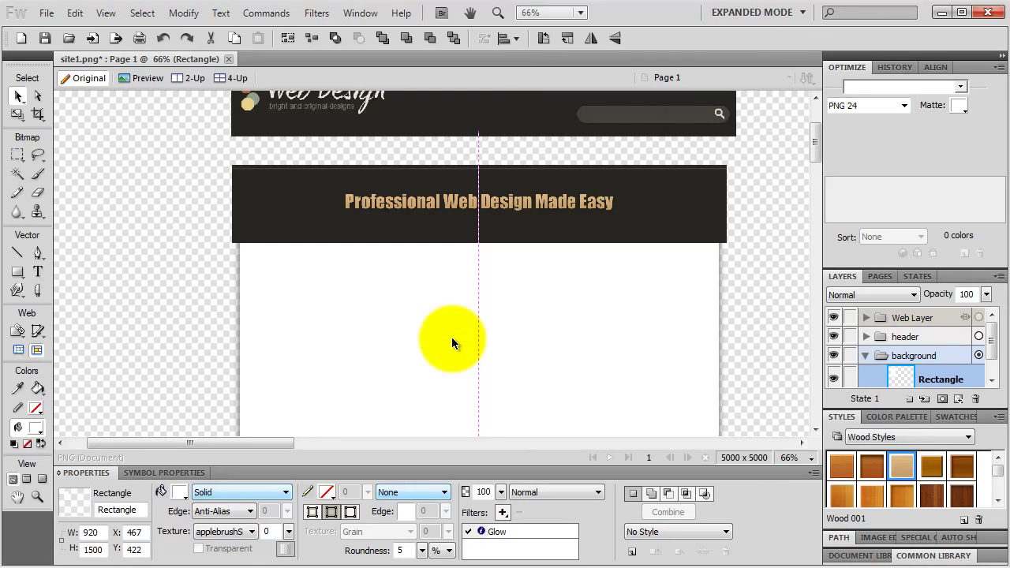
left_click_drag(452, 337, 449, 345)
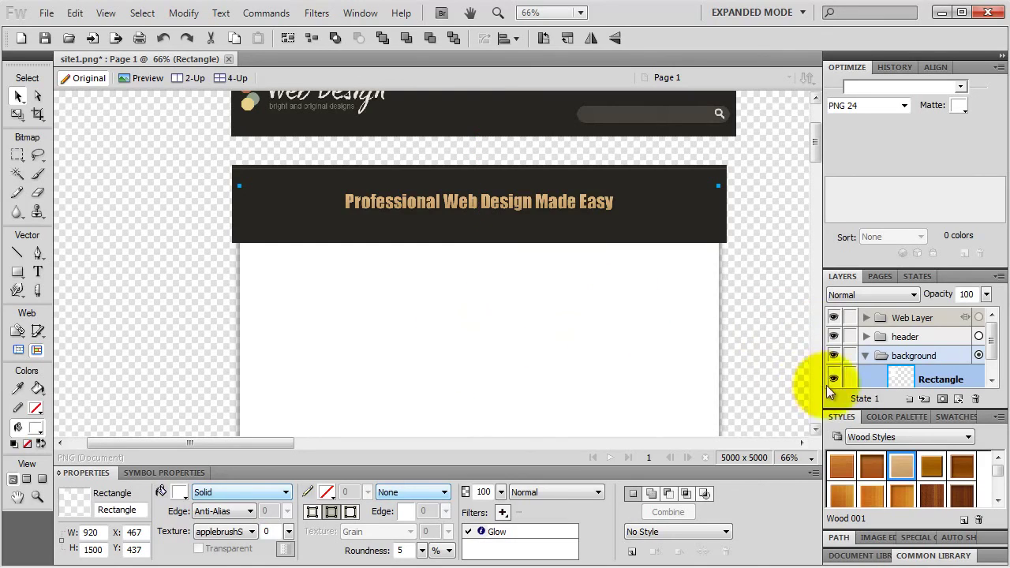
key("ctrl+d")
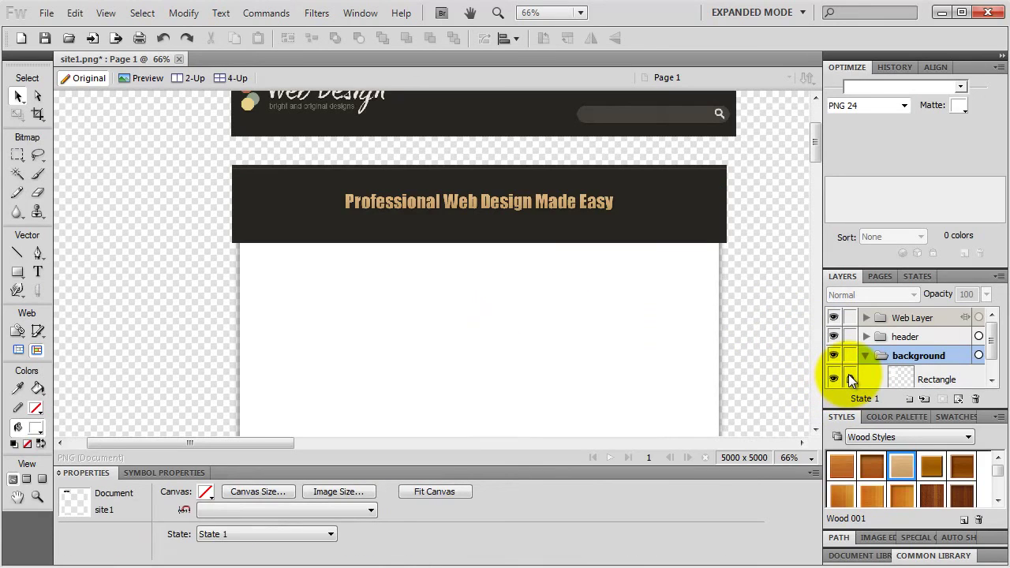
left_click(850, 380)
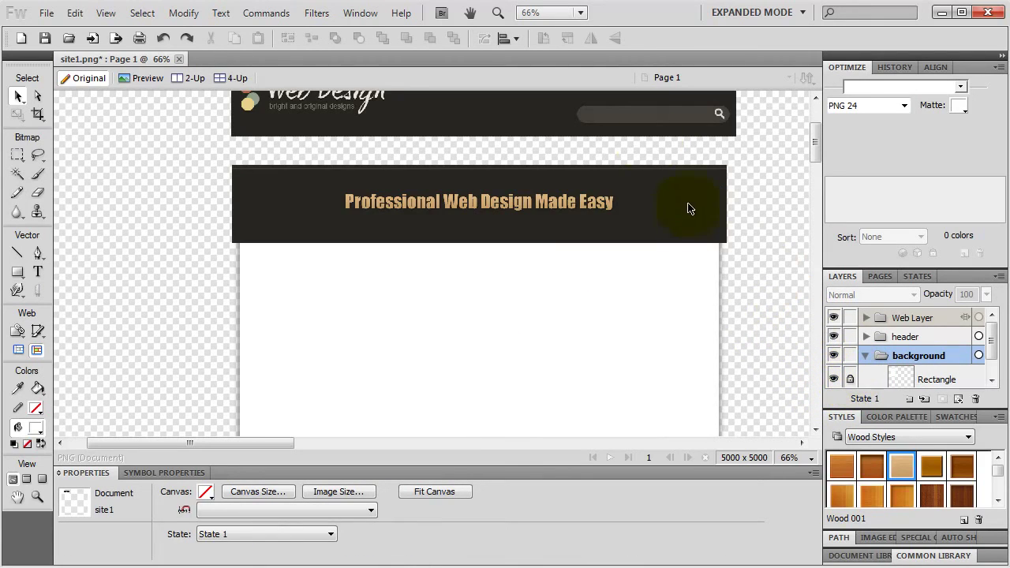
Draw an Arrow auto shape about 125 px wide and 75 px high on the white page, just below the header's right end
left_click(498, 12)
left_click_drag(649, 341, 792, 202)
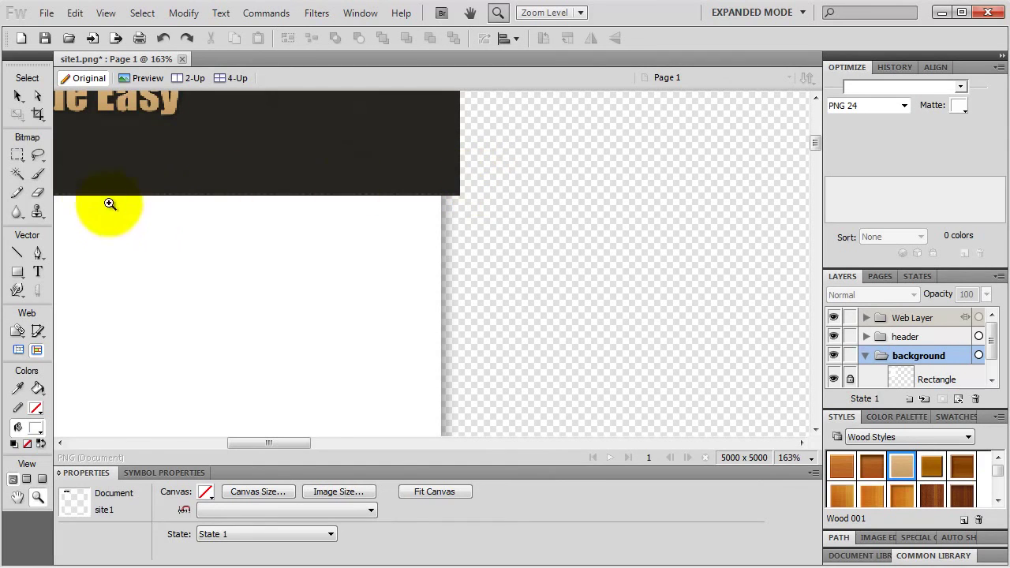
left_click(19, 273)
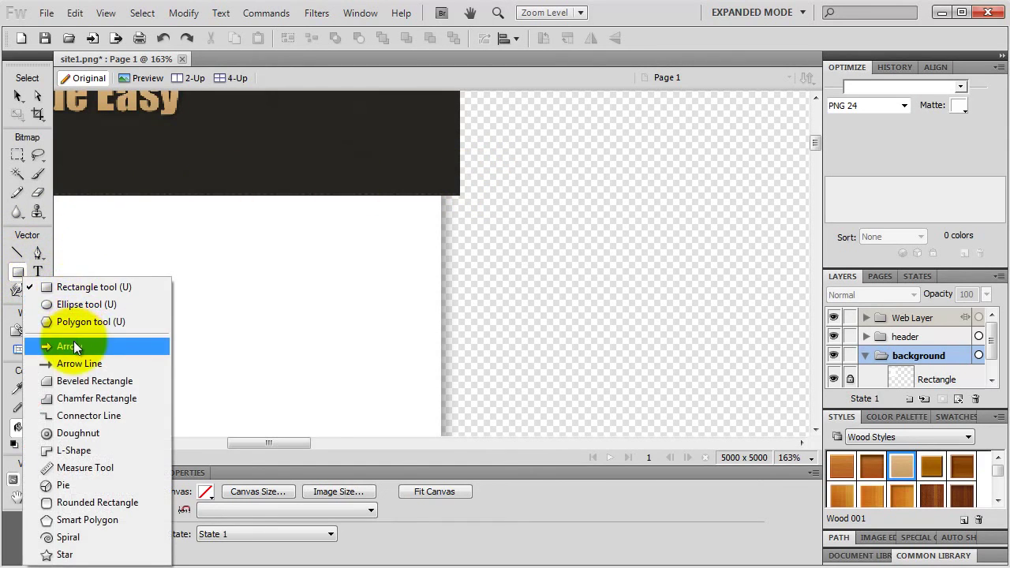
left_click(74, 344)
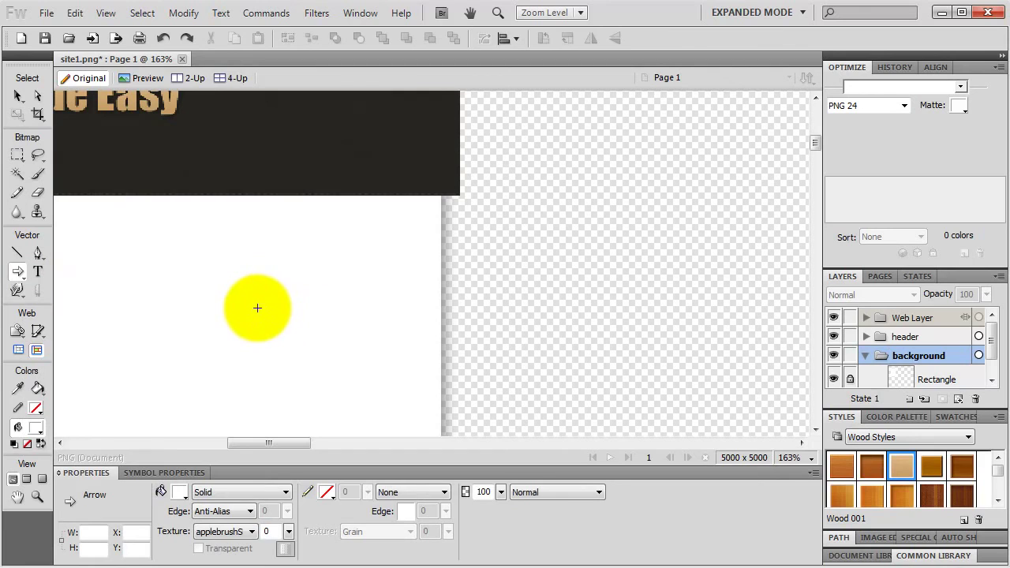
left_click_drag(214, 311, 375, 215)
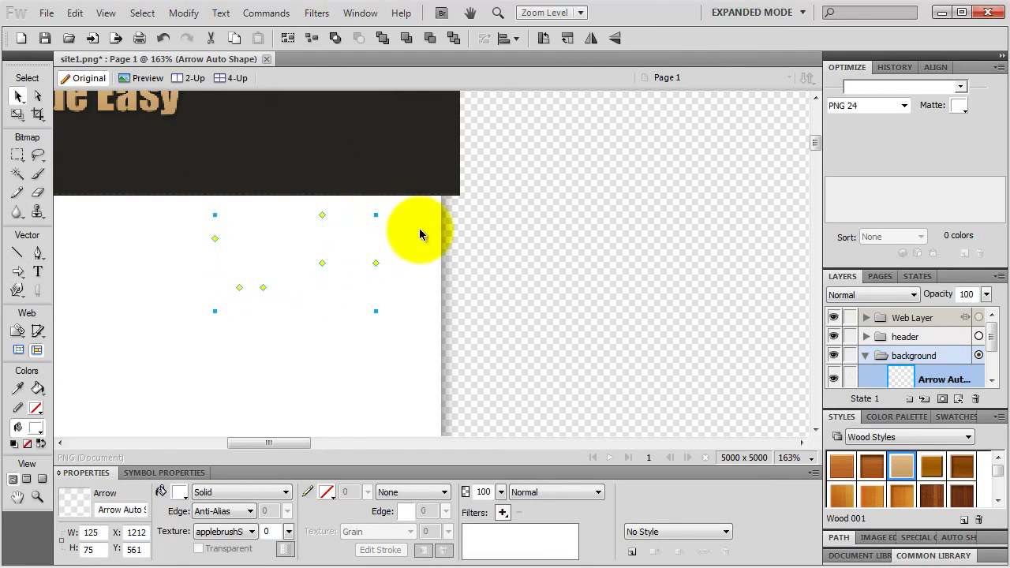
Fill the arrow shape with solid dark grey #333333
left_click(178, 493)
left_click(178, 492)
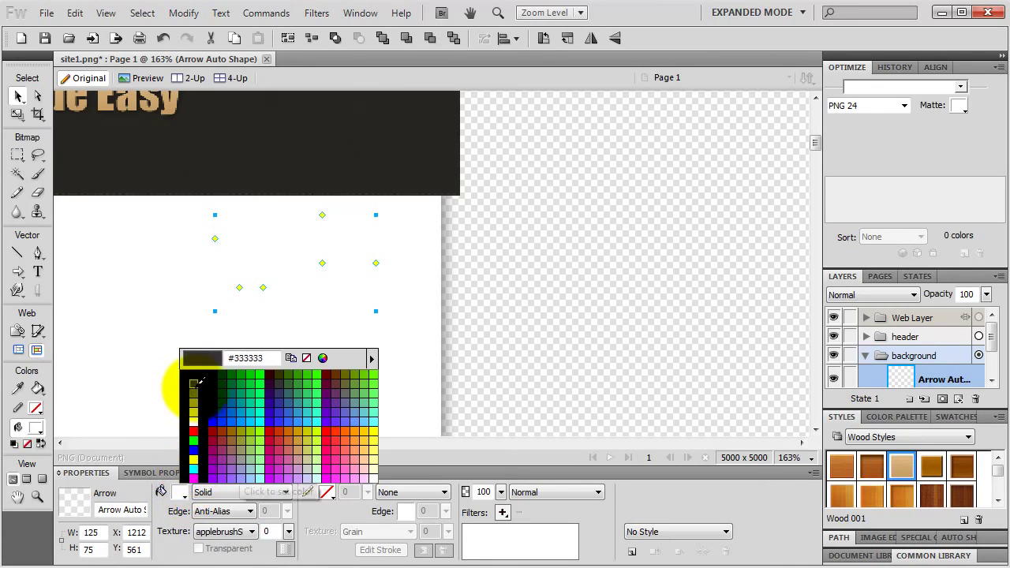
left_click(197, 375)
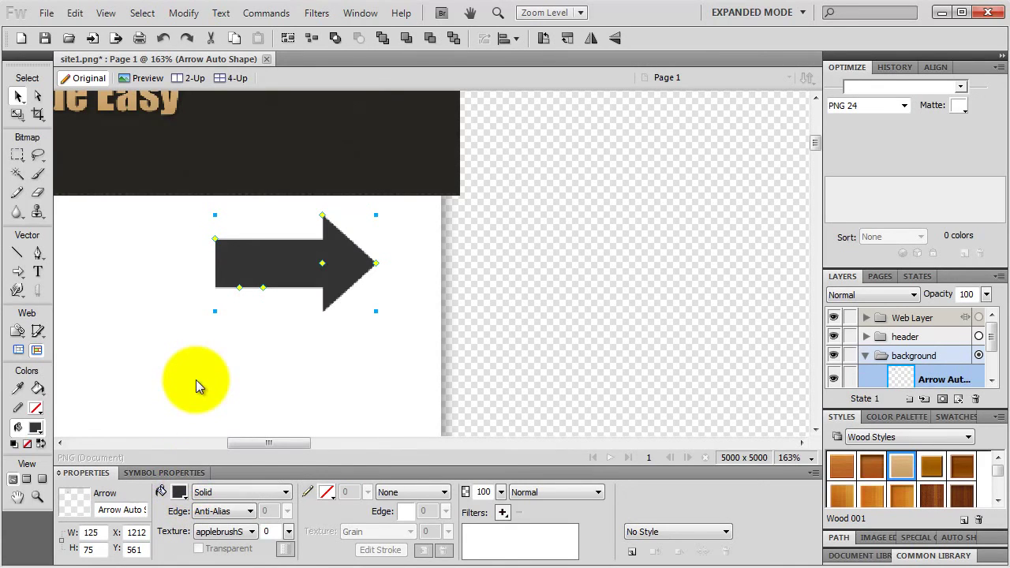
Resize the arrow shape to 100 px wide and 50 px high
double_click(91, 533)
type("100")
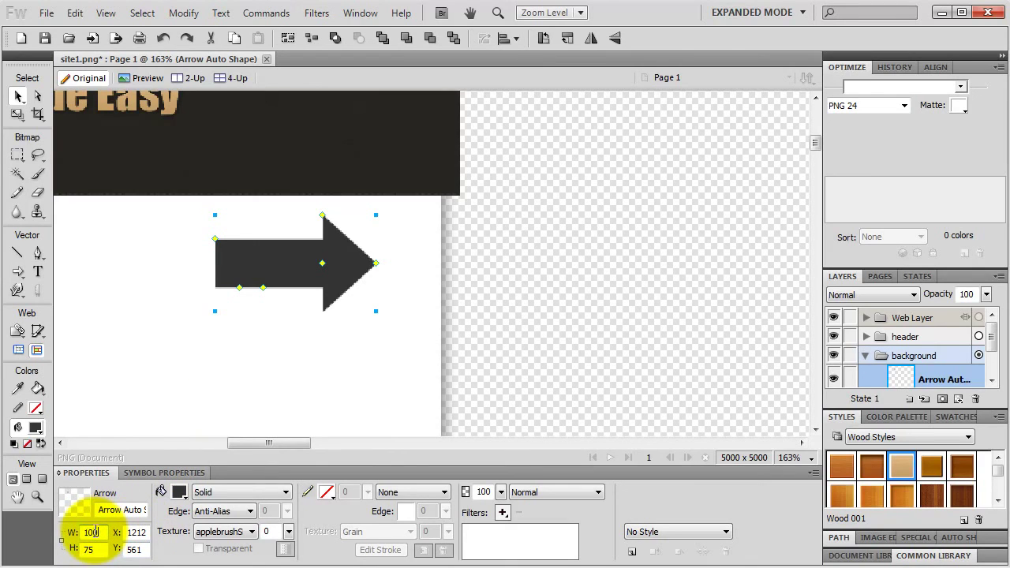
key("Return")
double_click(91, 549)
type("50")
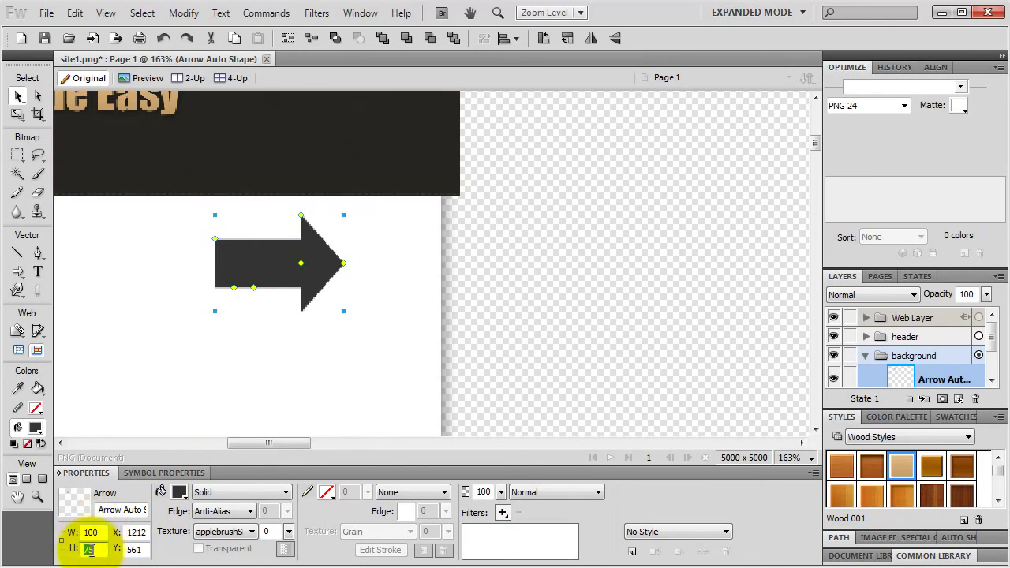
key("Return")
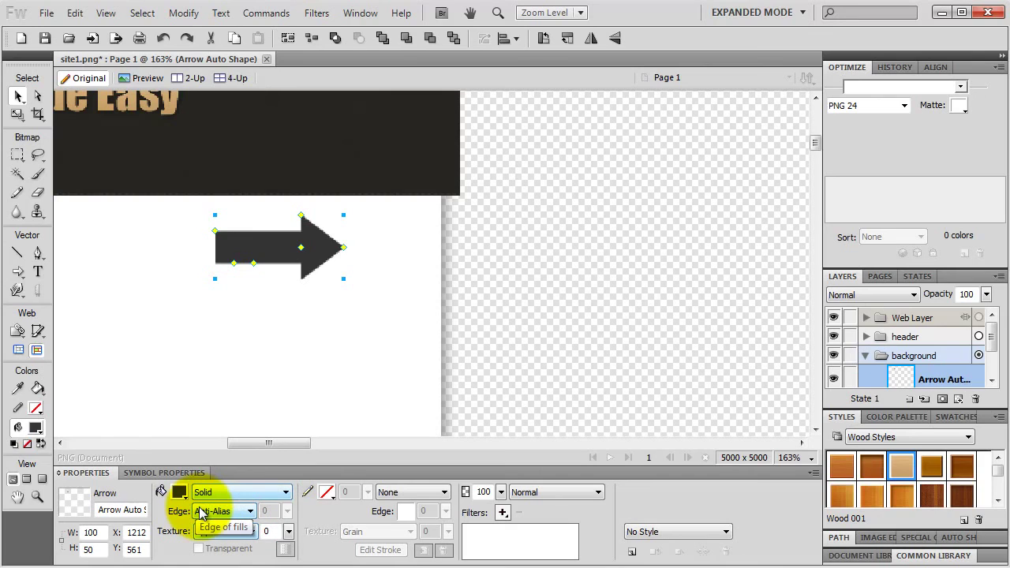
left_click(183, 12)
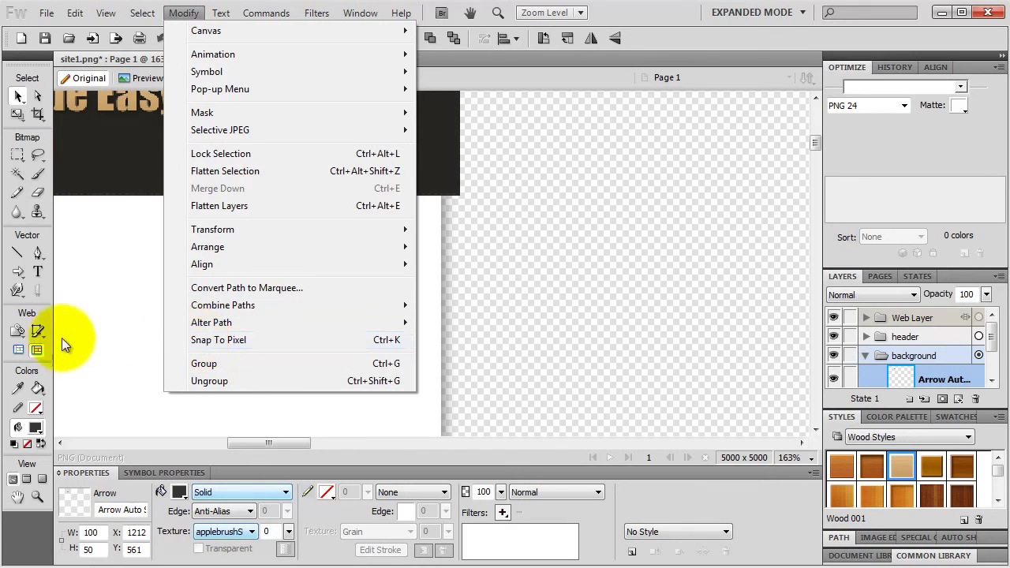
left_click(106, 331)
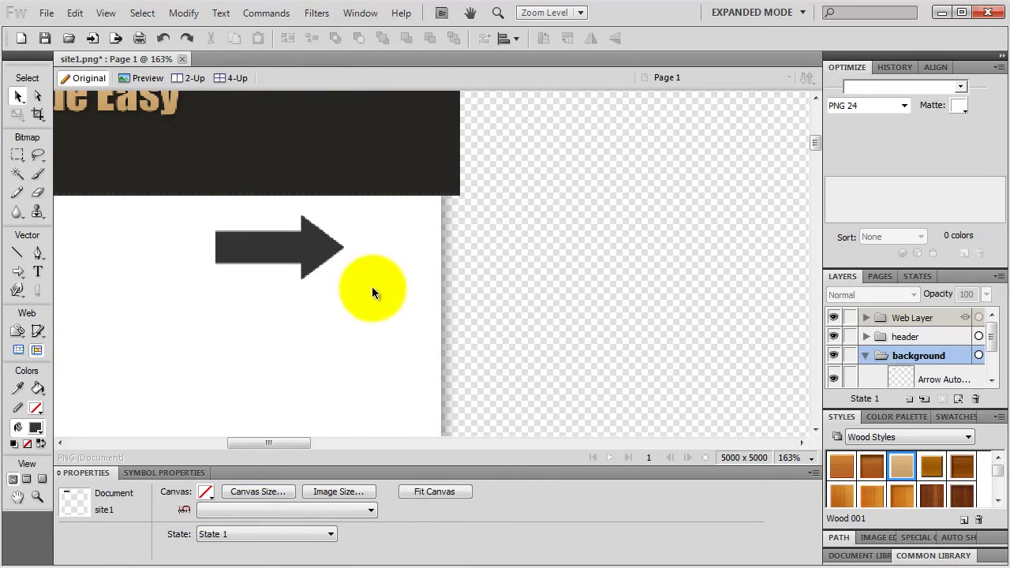
Nudge the arrow right and up to X 1302, Y 520 so its tip meets the header's lower right corner
left_click(309, 255)
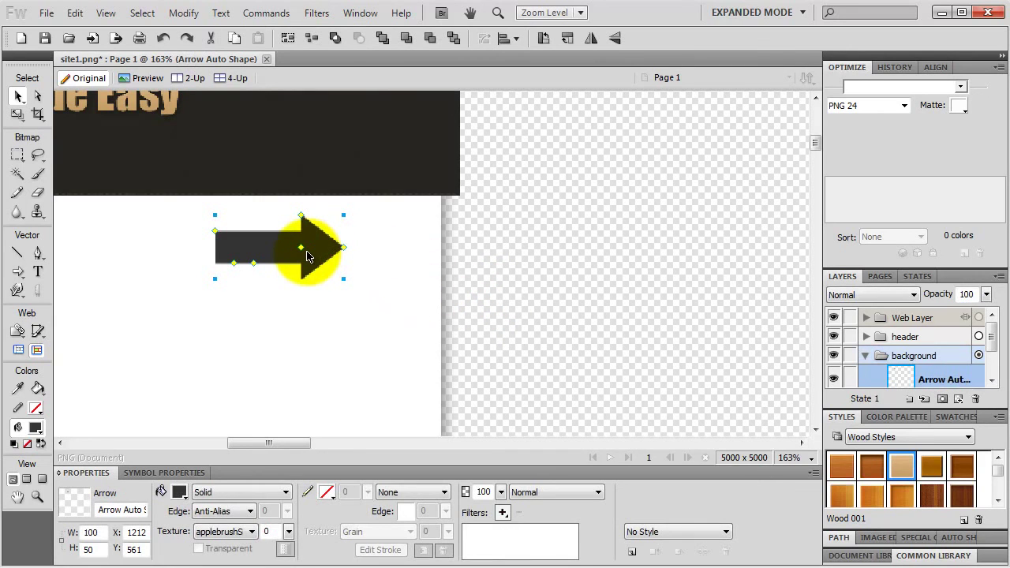
key("Right")
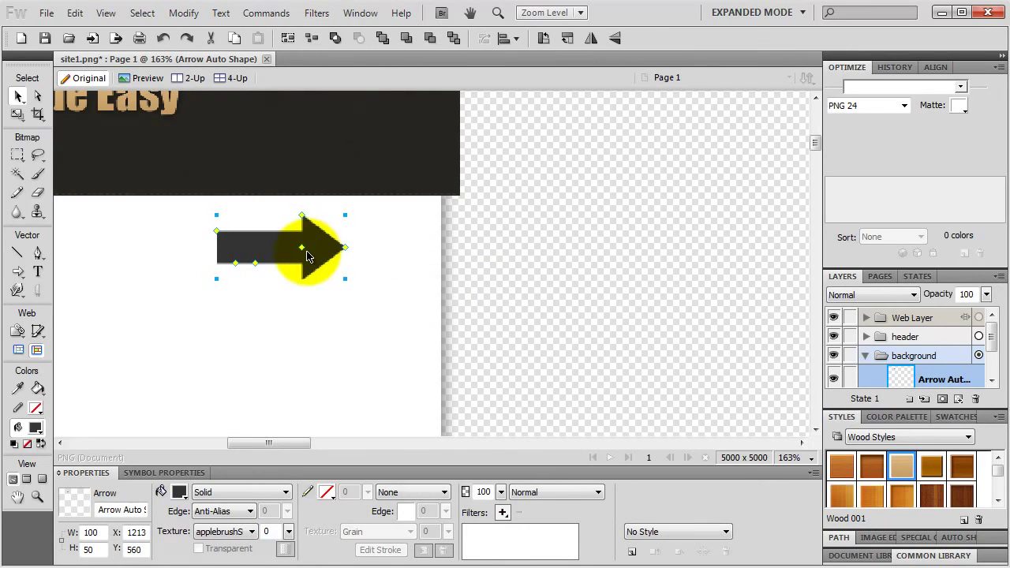
key("Up")
key("Up")
key("Right")
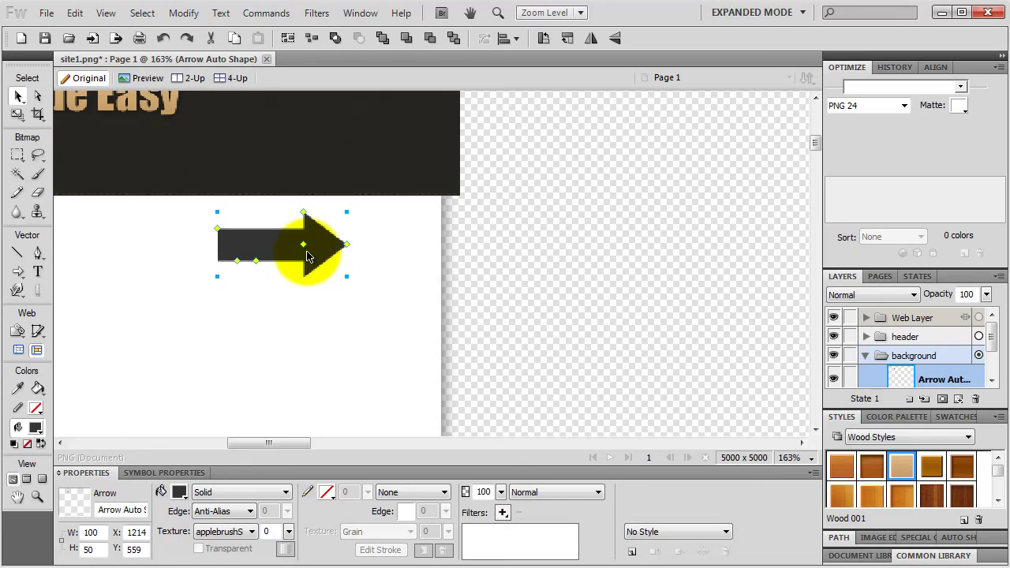
key("shift+Right")
key("shift+Right")
key("shift+Right")
key("shift+Right")
key("shift+Right")
key("shift+Right")
key("shift+Right")
key("shift+Up")
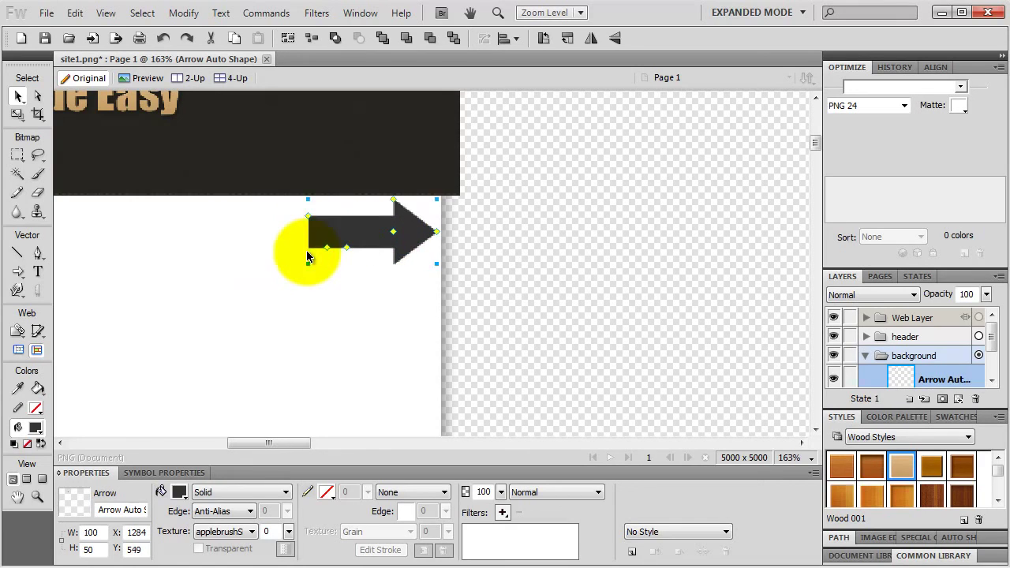
key("shift+Up")
key("shift+Right")
key("shift+Up")
key("shift+Up")
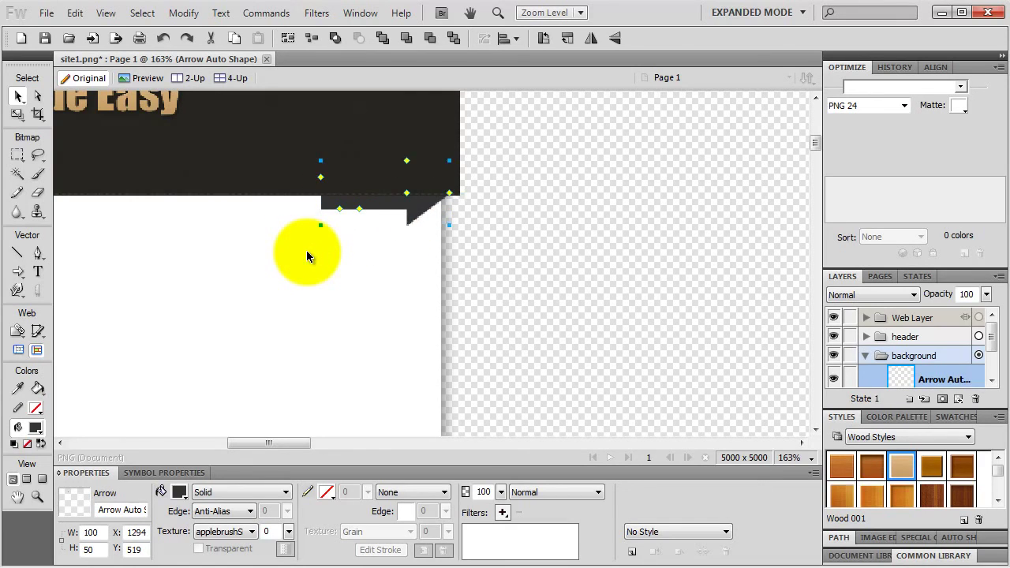
key("Right")
key("Right")
key("Right")
key("Right")
key("Right")
key("Right")
key("Right")
key("Right")
key("Down")
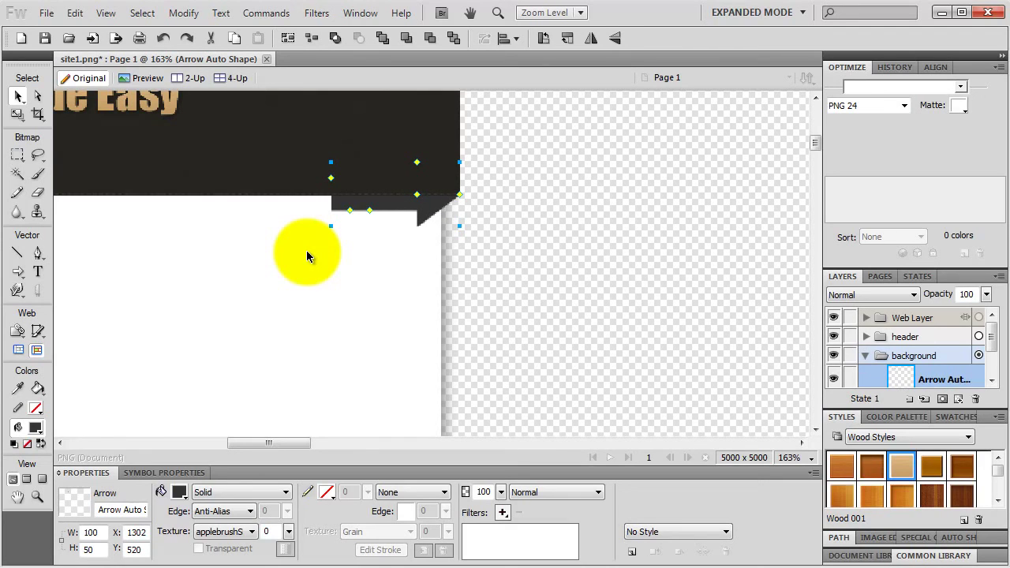
Fine-tune the arrow's position to X 1302, Y 521 so its tip aligns exactly with the header's corner, and deselect it
scroll(377, 240, "up", 2)
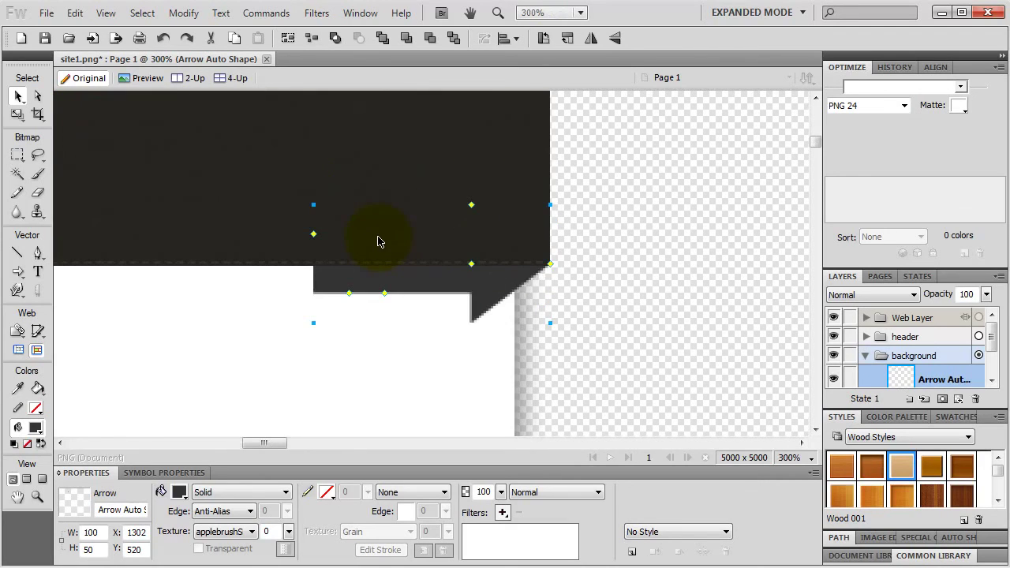
key("Down")
key("Left")
key("Left")
key("Left")
key("Left")
key("Up")
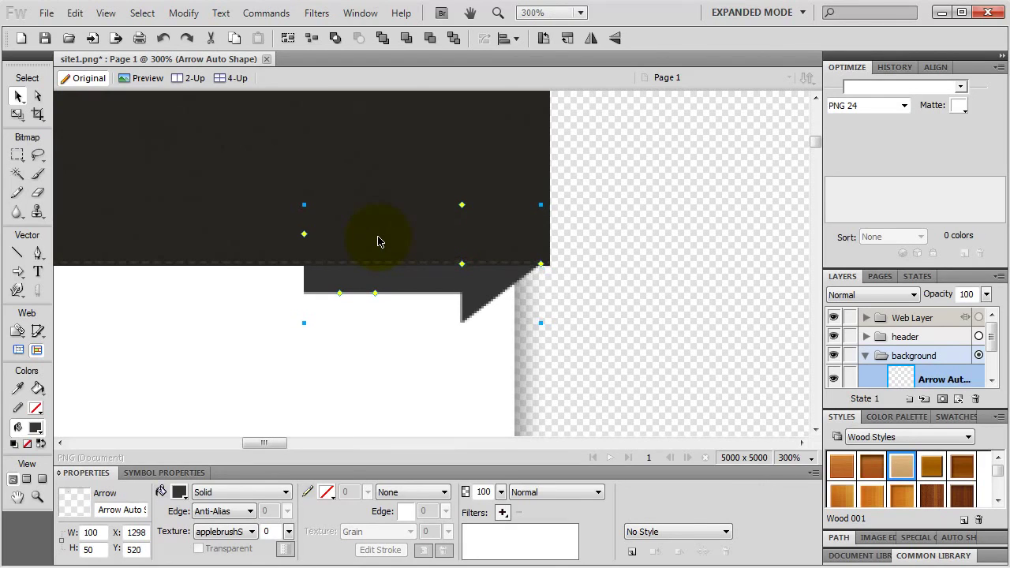
key("Down")
key("Right")
key("Right")
key("Right")
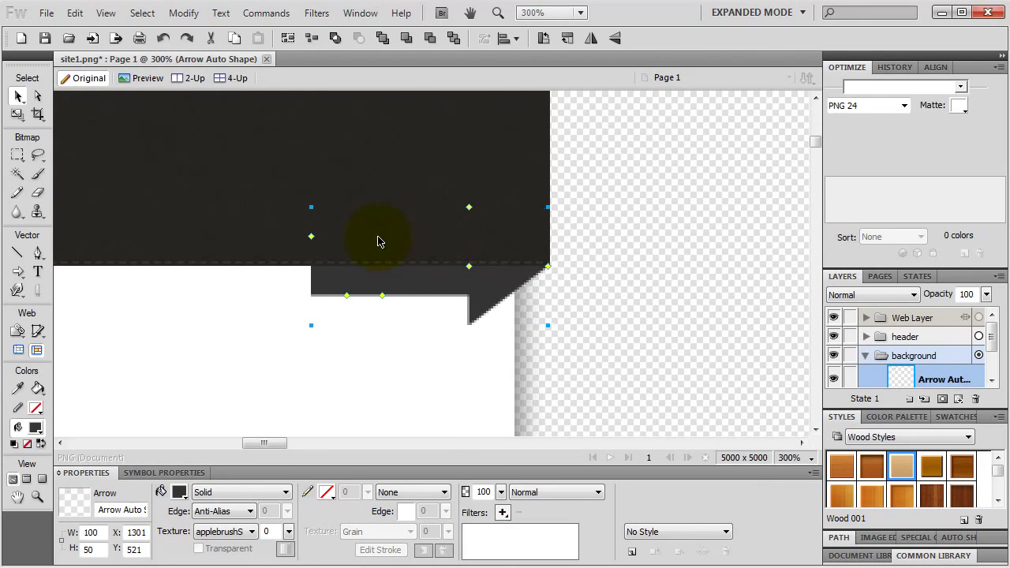
left_click(589, 308)
left_click(514, 281)
key("Right")
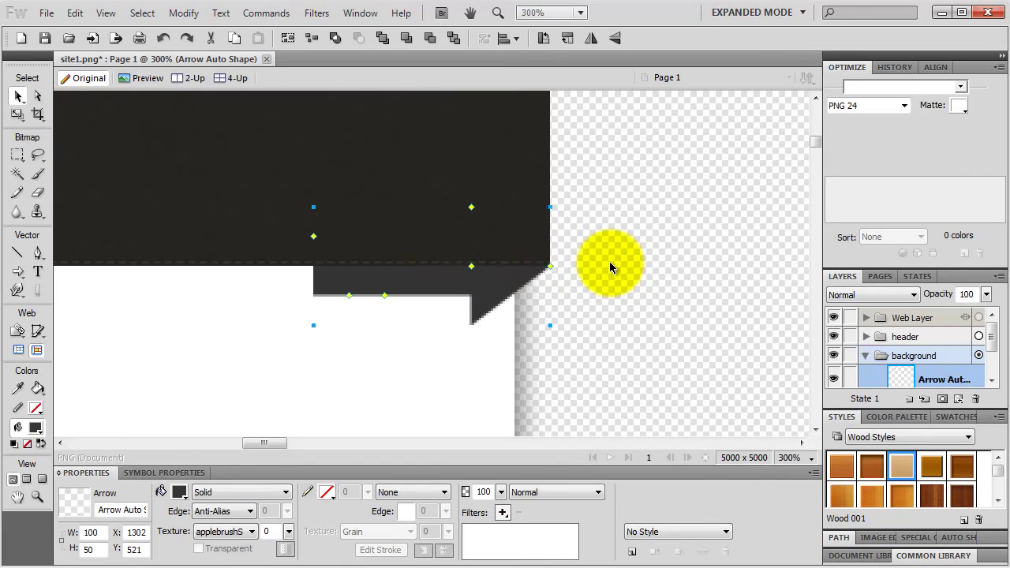
left_click(585, 269)
left_click(527, 277)
left_click(643, 268)
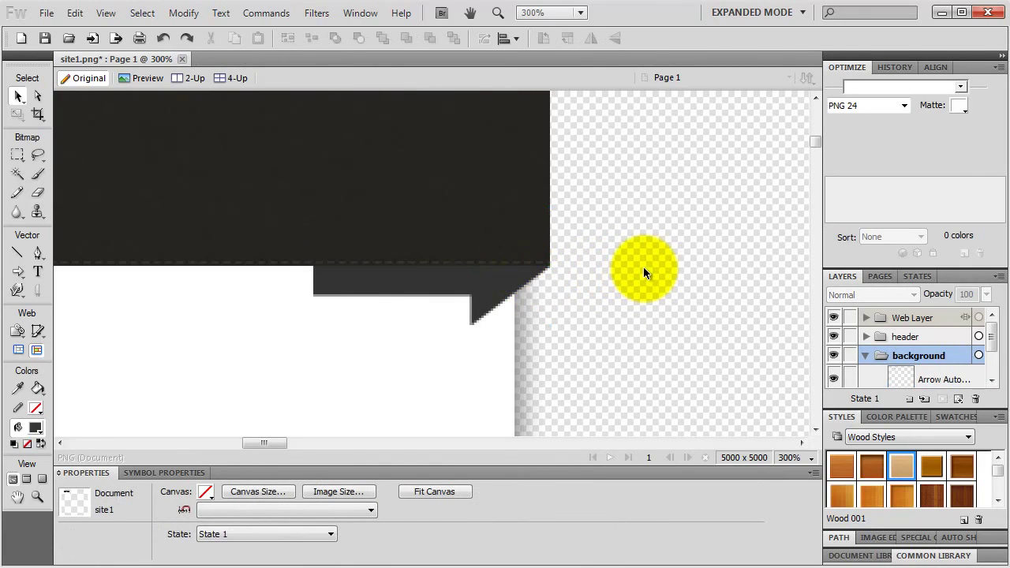
Move the arrow shape below the locked rectangle in the background layer so only its folded-corner tip shows, and deselect it
left_click_drag(991, 335, 944, 379)
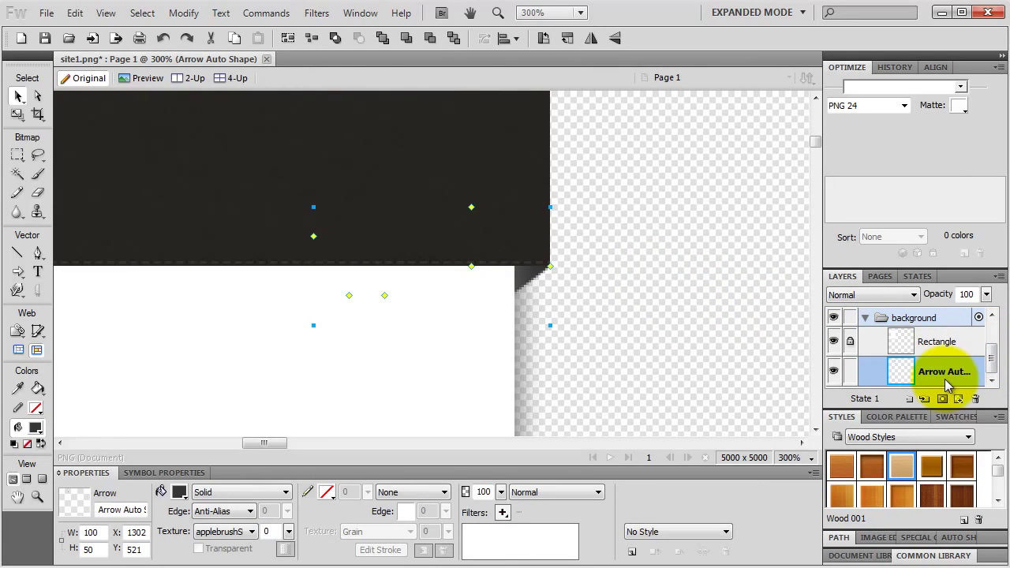
left_click(631, 250)
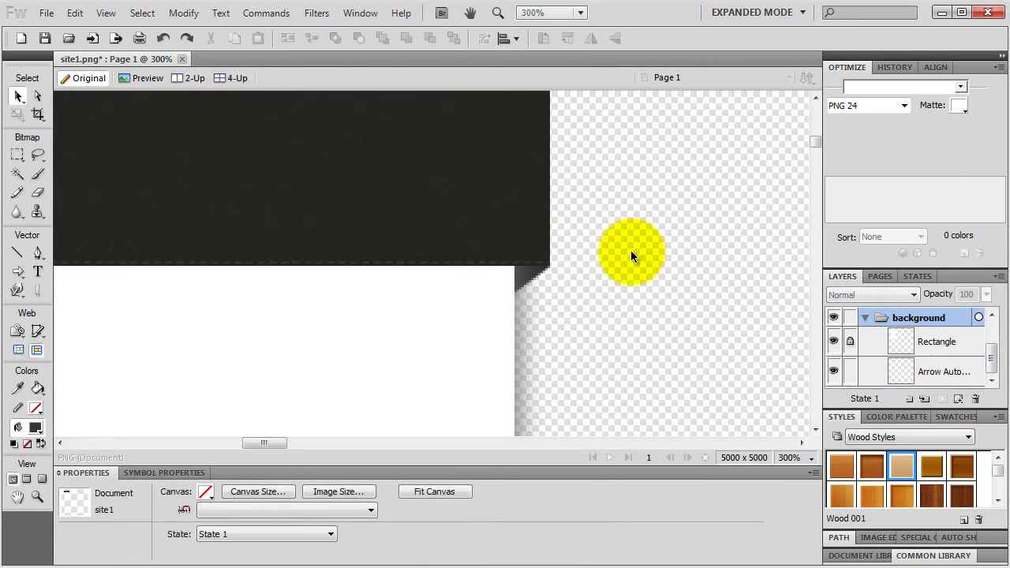
Duplicate the folded-corner arrow shape at the header's lower right corner
left_click(536, 278)
key("Up")
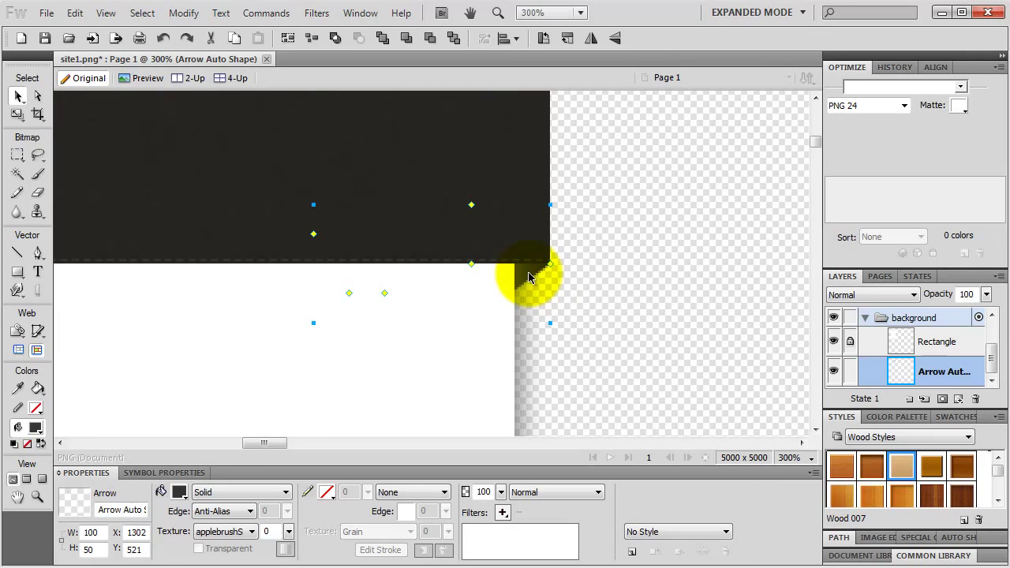
left_click(74, 13)
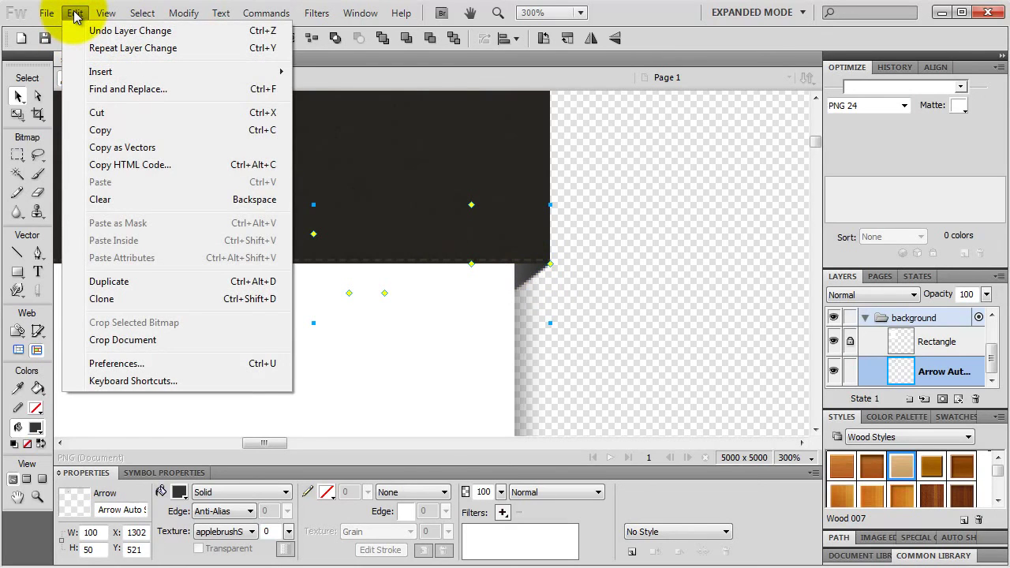
left_click(109, 282)
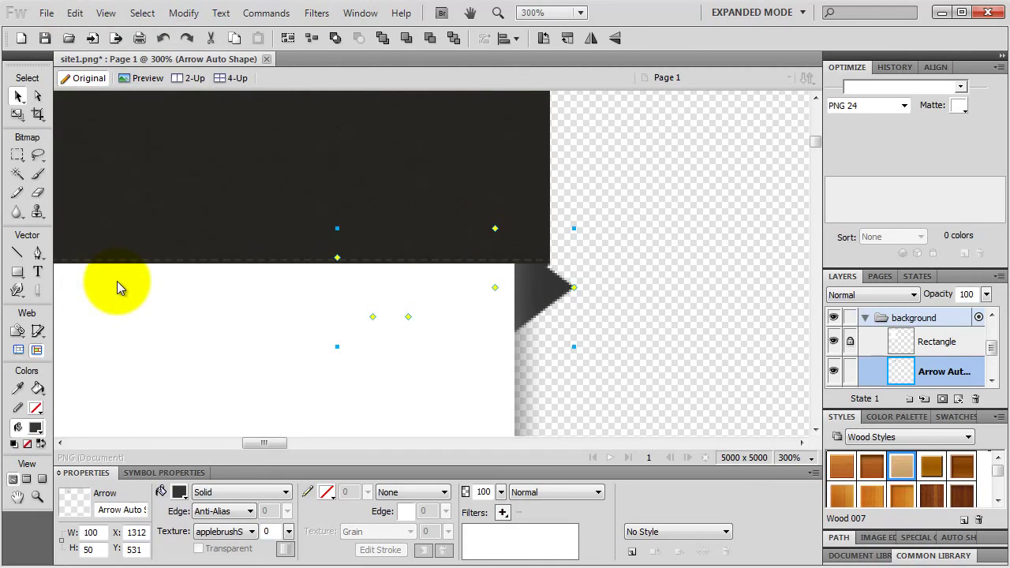
Move the duplicate arrow across to the empty canvas just outside the page's left edge, at about X 337, Y 546
left_click_drag(542, 292, 615, 168)
key("ctrl+minus")
key("ctrl+minus")
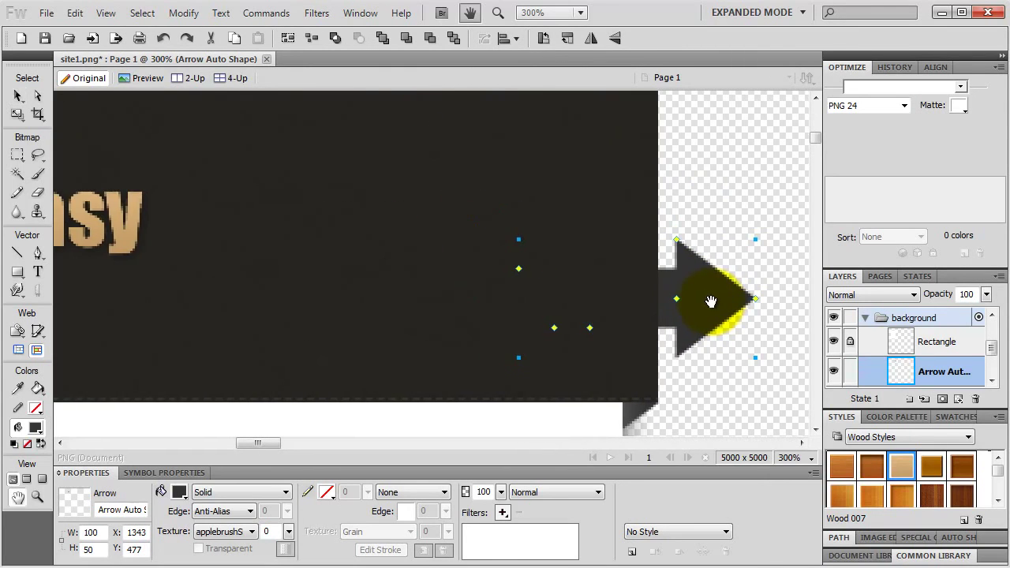
left_click_drag(422, 274, 263, 258)
key("ctrl+equal")
key("ctrl+equal")
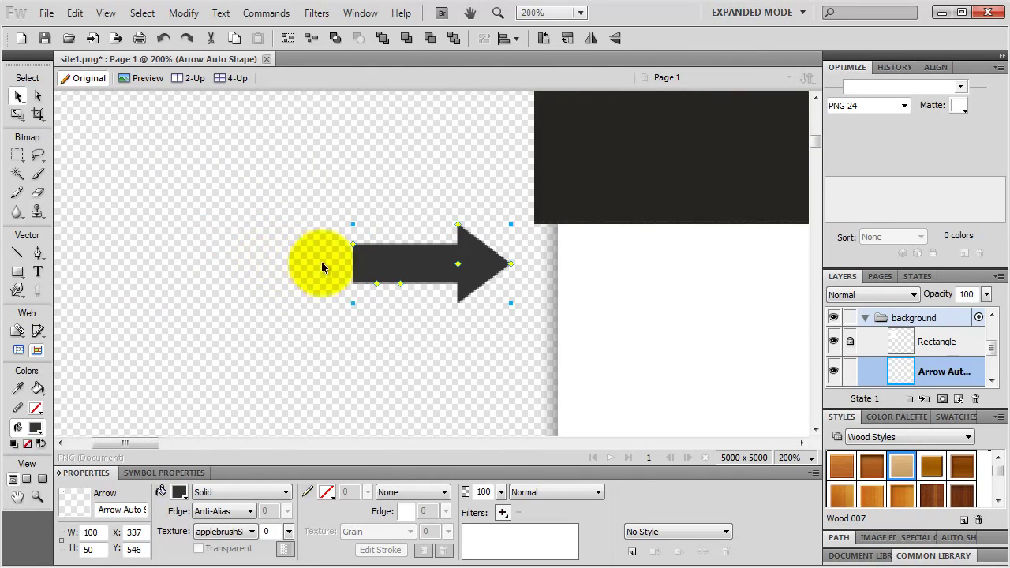
left_click_drag(412, 287, 322, 235)
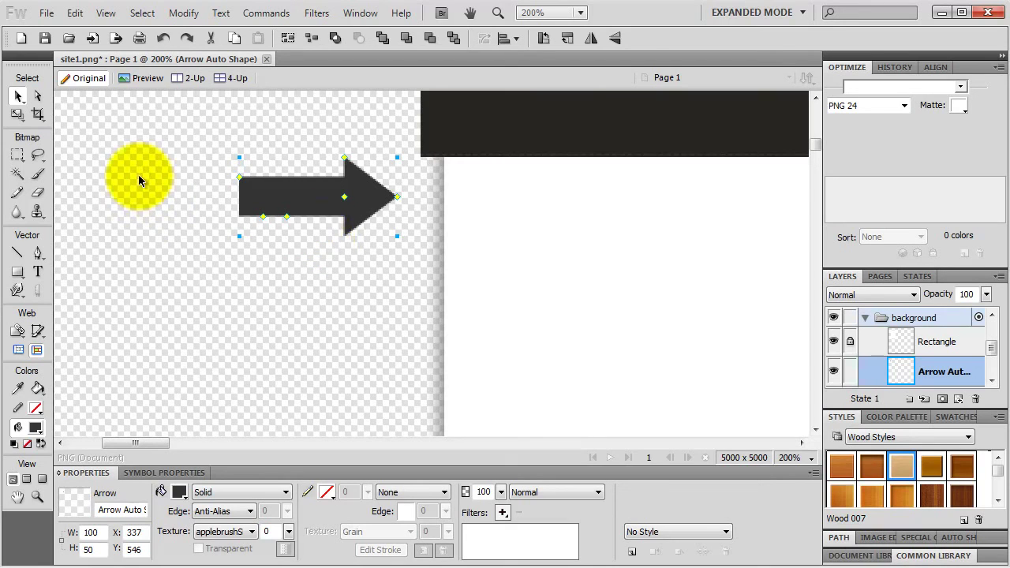
left_click(21, 115)
left_click(47, 130)
left_click_drag(294, 131, 336, 273)
key("Escape")
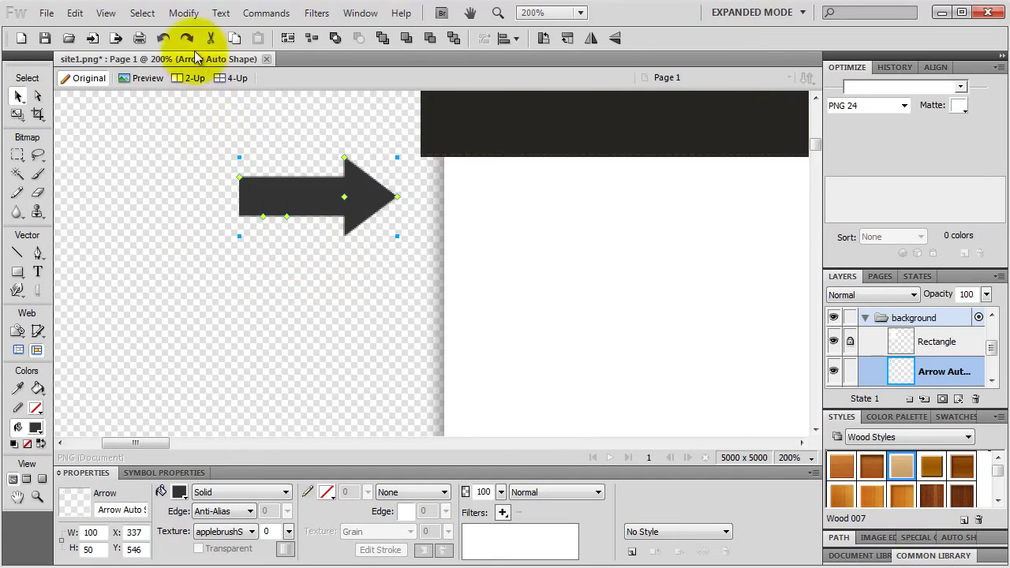
Flip the duplicate arrow horizontally so it points left
left_click(185, 14)
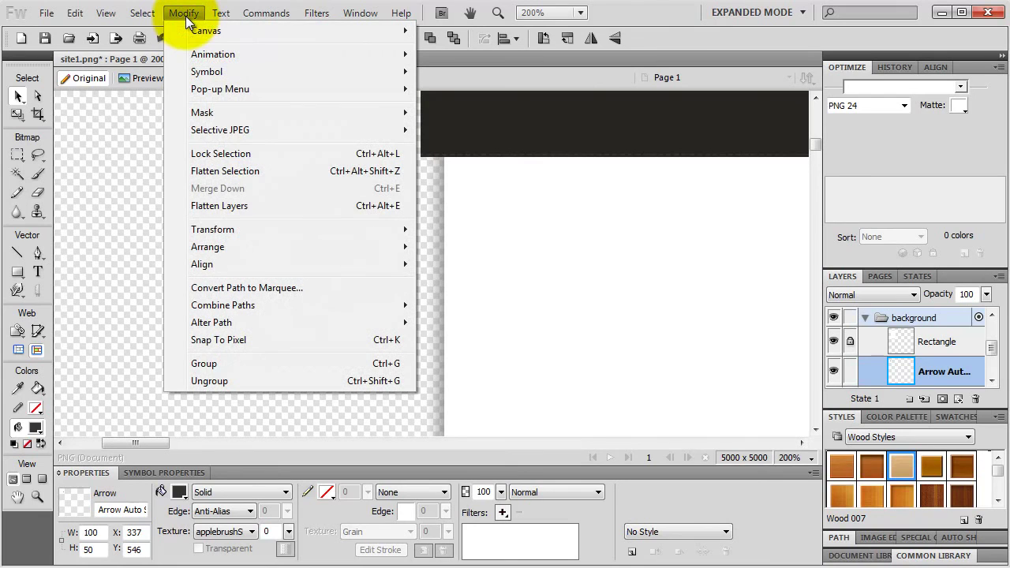
mouse_move(219, 230)
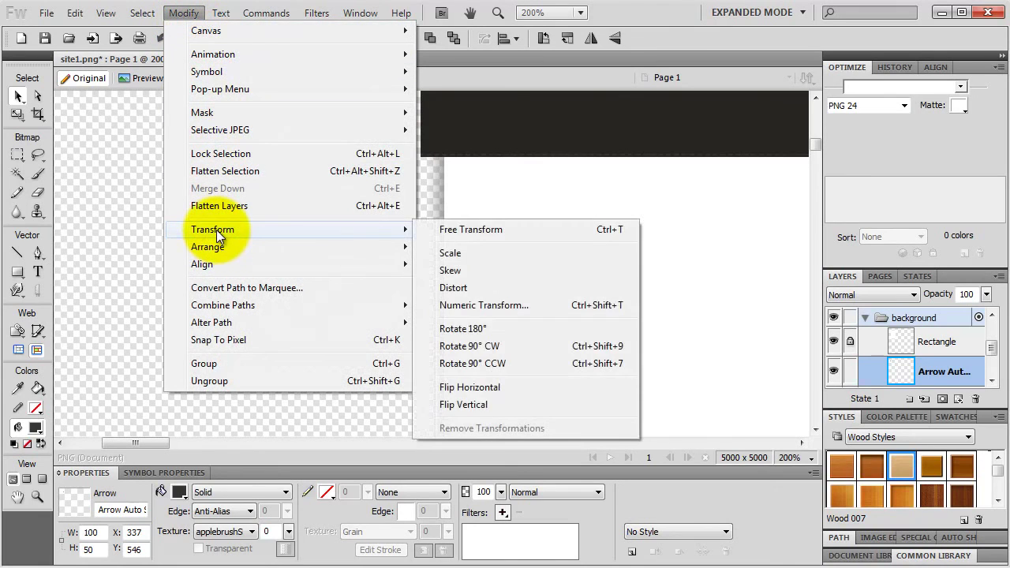
left_click(477, 389)
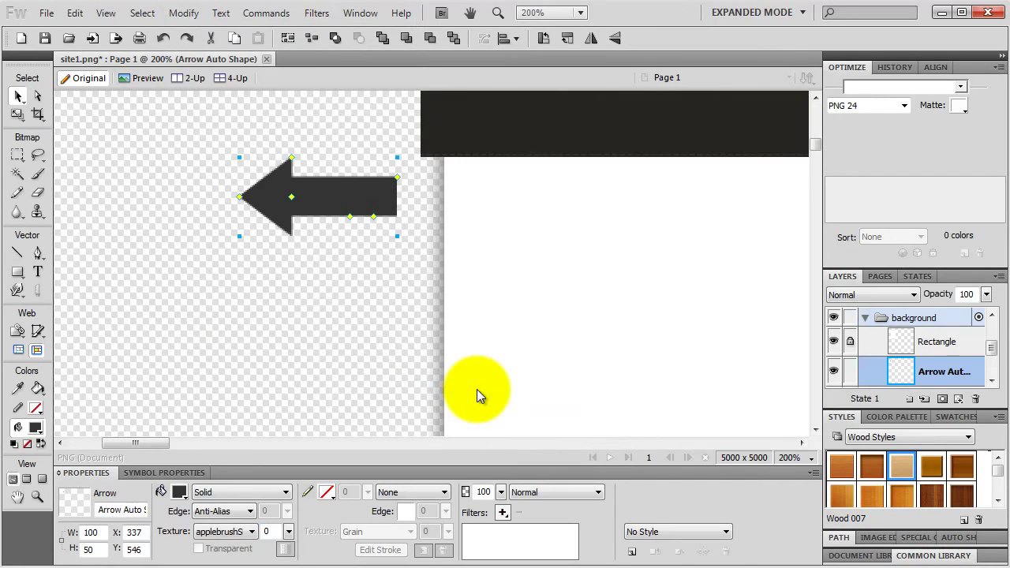
Move the flipped arrow under the page's left edge, just below the header's lower left corner, to X 445, Y 526
left_click_drag(327, 210, 492, 172)
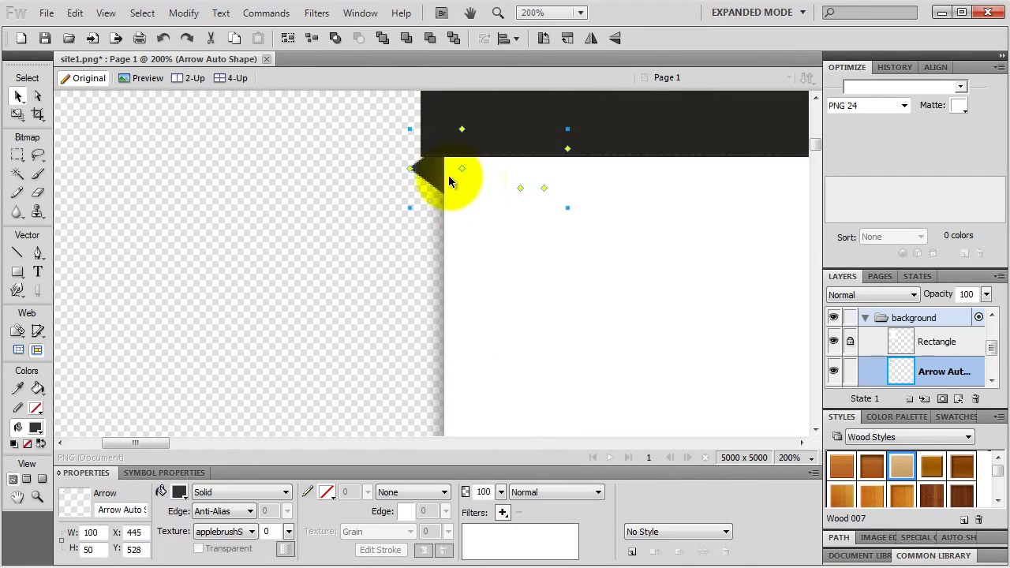
key("ctrl+equal")
key("Up")
key("Up")
key("Up")
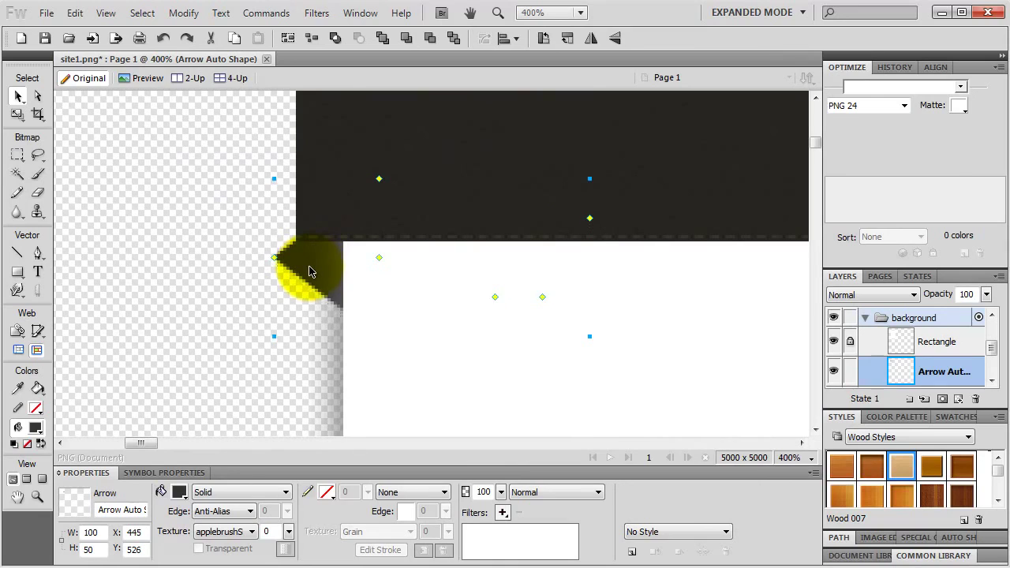
Nudge the flipped arrow to X 452, Y 521 so its tip meets the header's lower left corner, and lock both arrow shapes
key("shift+Right")
key("Up")
key("Up")
key("Up")
key("Up")
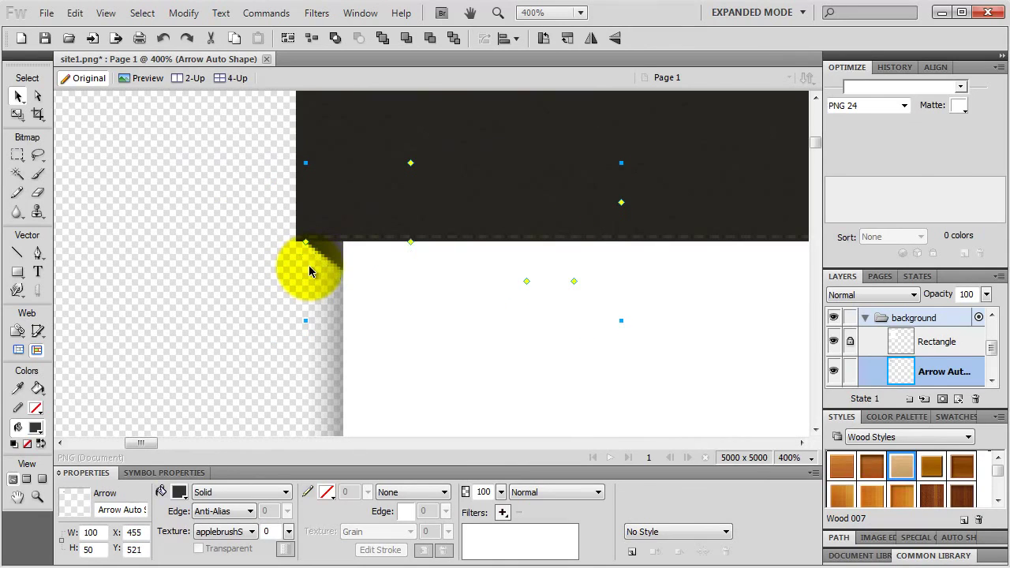
key("Left")
key("Left")
key("Left")
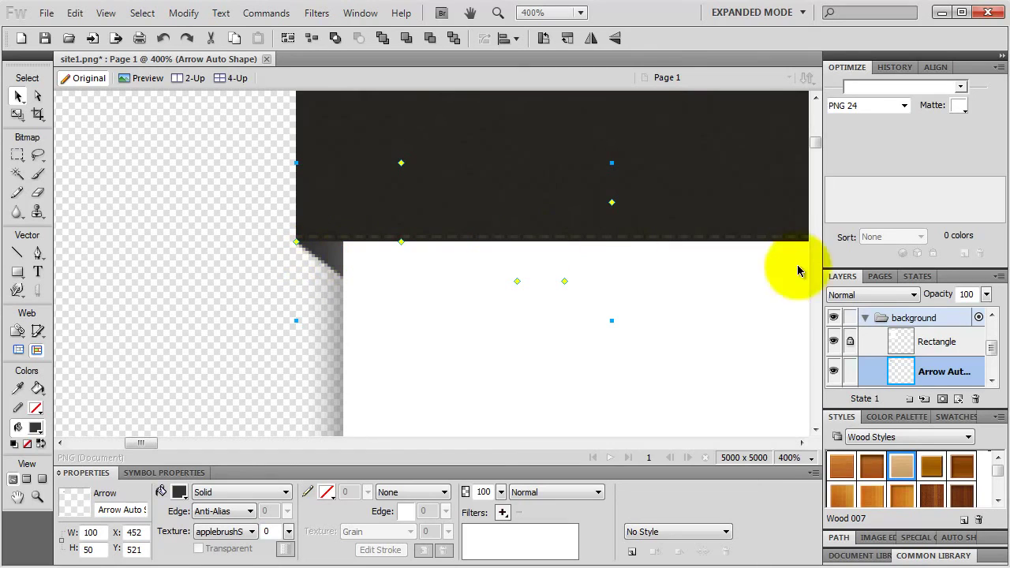
left_click(850, 371)
scroll(907, 359, "down", 1)
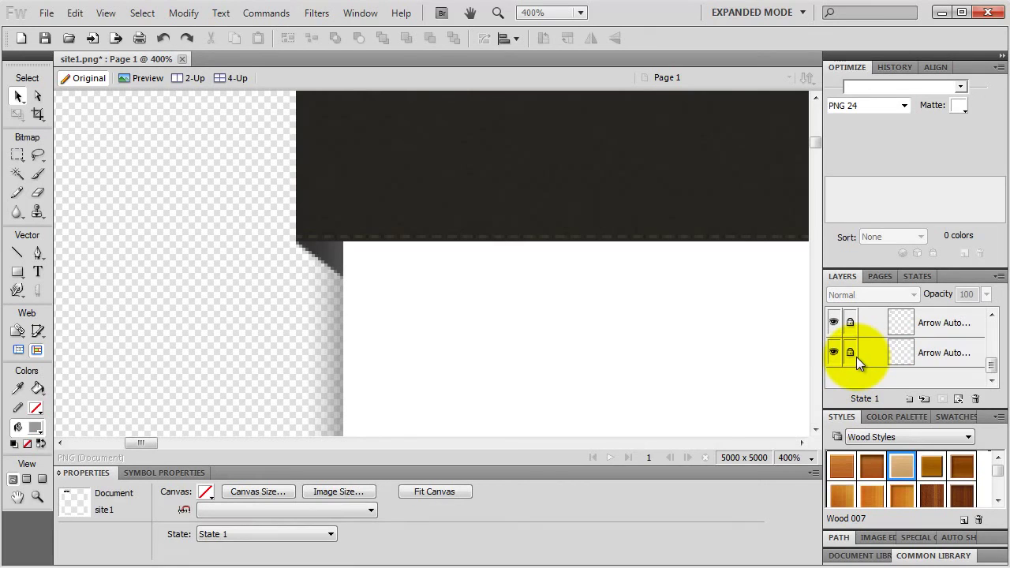
Draw a rectangle about 1568 px wide and 708 px high behind the header and page, placing it lowest in the background layer
scroll(617, 256, "down", 5)
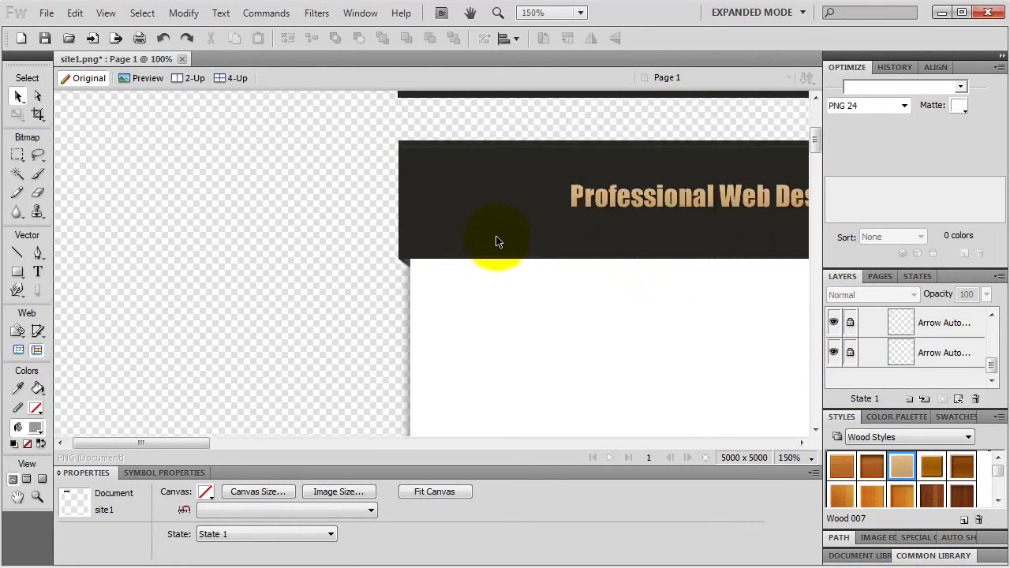
scroll(428, 290, "down", 2)
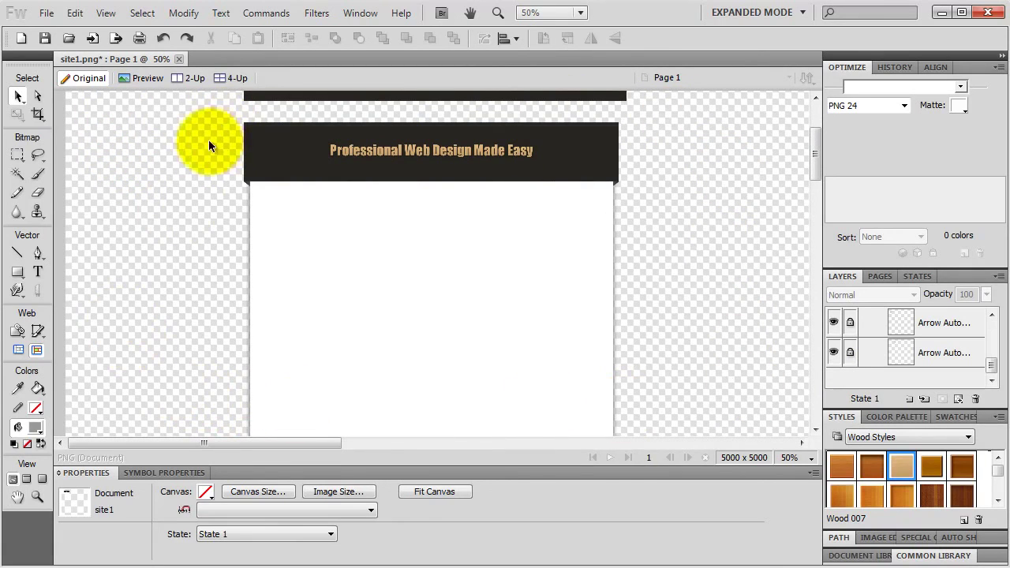
left_click(17, 272)
left_click(79, 286)
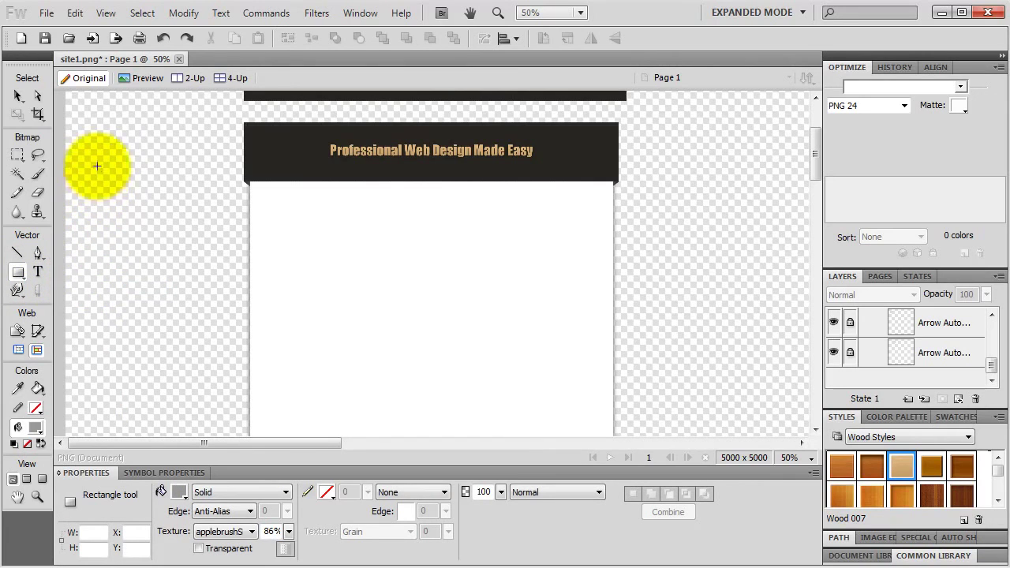
mouse_move(136, 122)
left_mouse_down()
mouse_move(715, 316)
mouse_move(754, 402)
left_mouse_up()
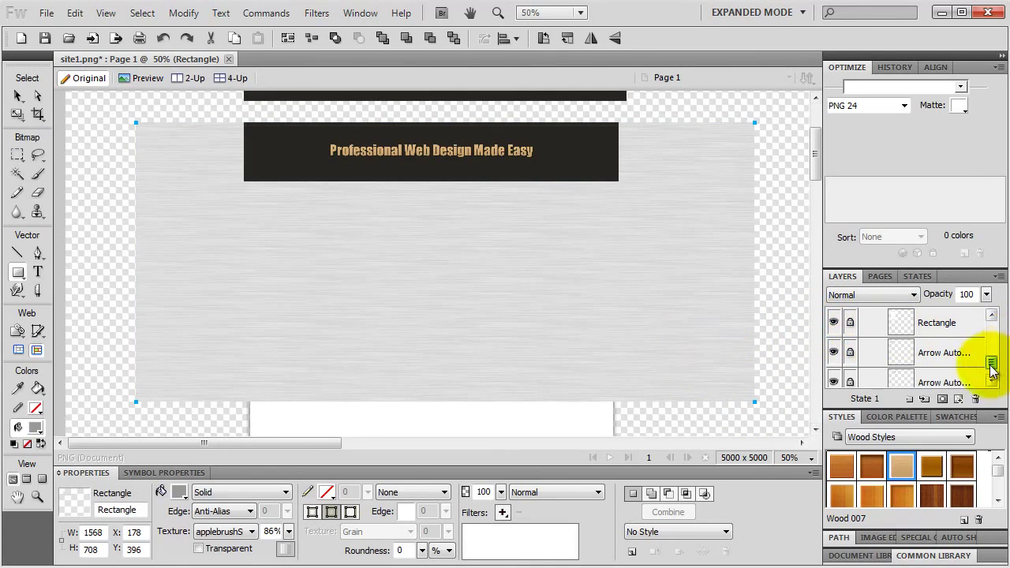
left_click_drag(992, 365, 938, 337)
scroll(942, 362, "down", 4)
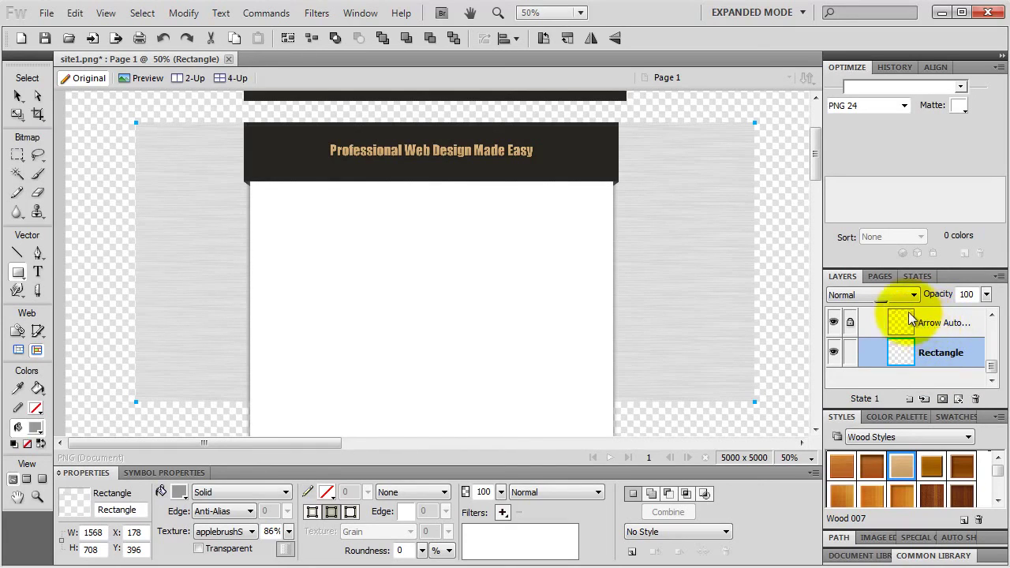
Resize the new background rectangle to 1600 px wide and 600 px high
double_click(91, 532)
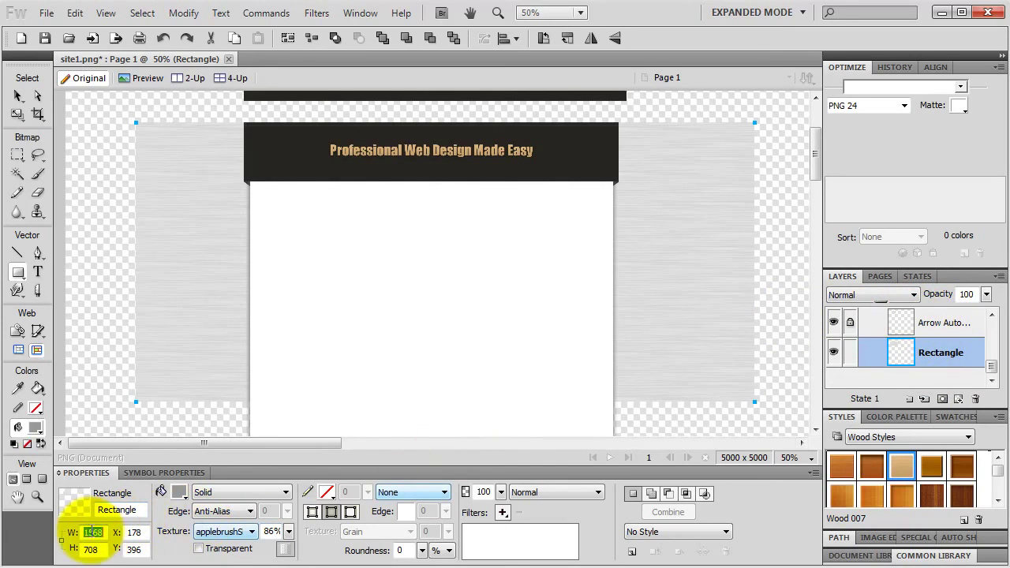
type("16")
key("Return")
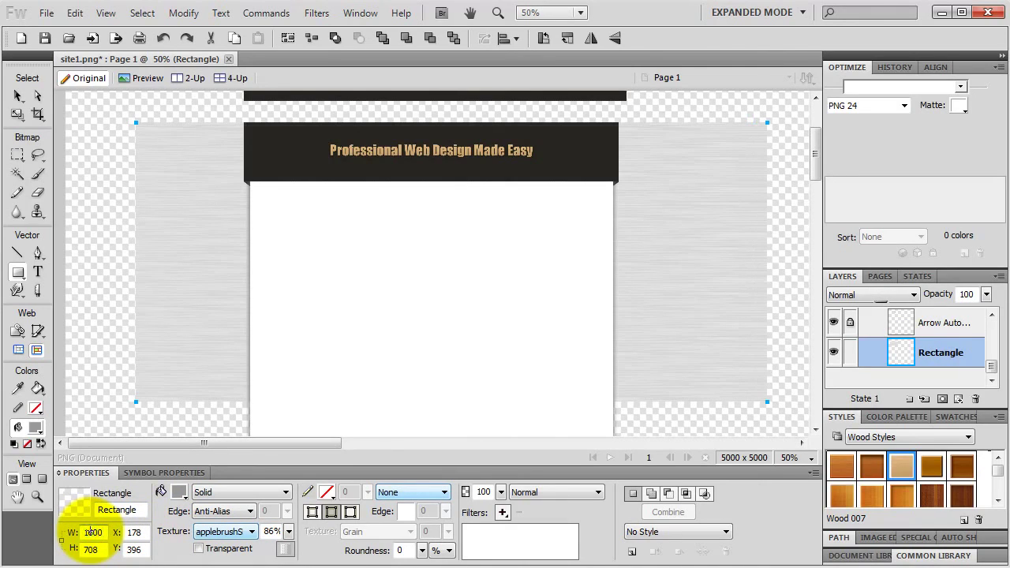
double_click(89, 549)
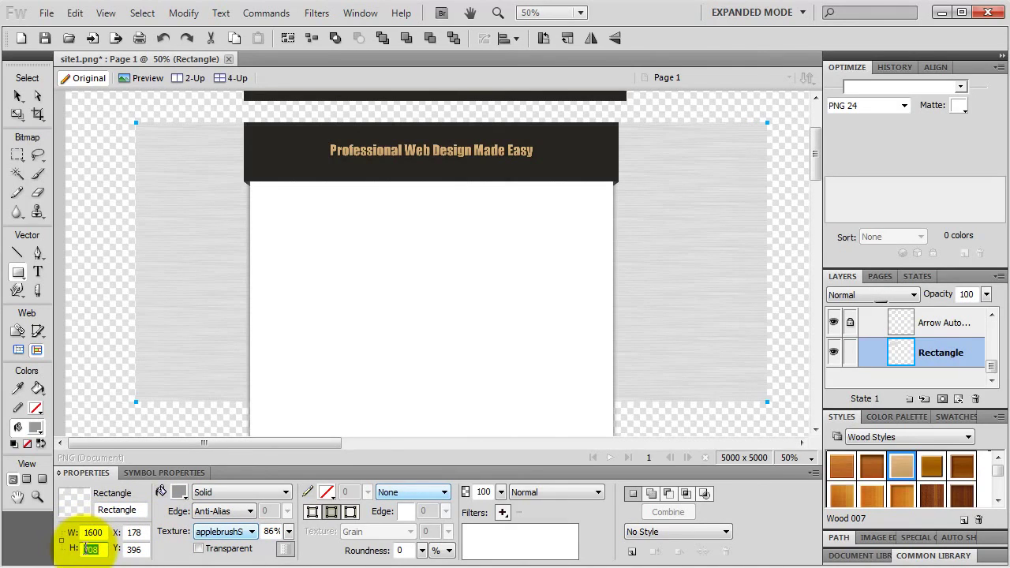
type("600")
key("Return")
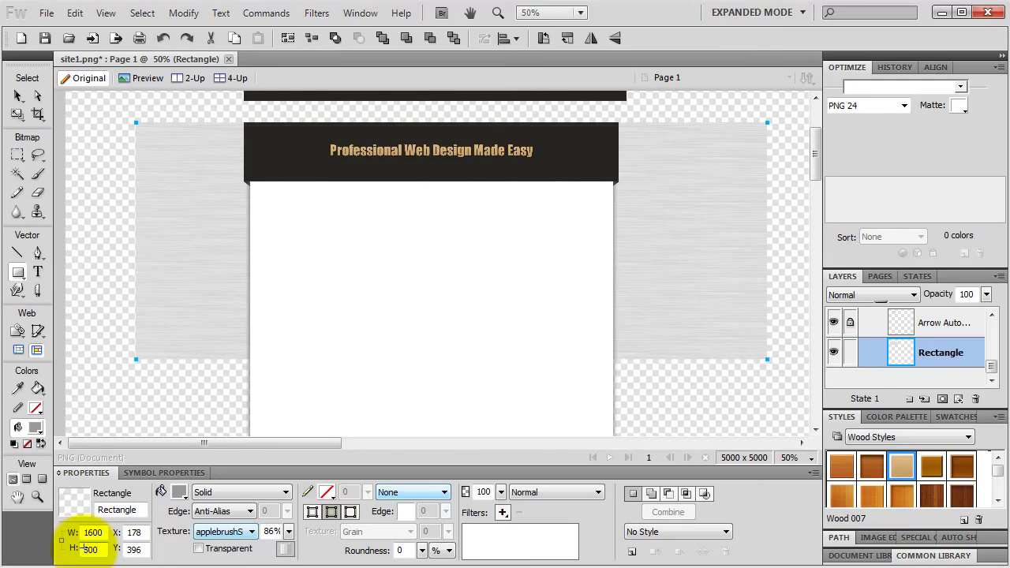
Move the background rectangle left to X 160, Y 396, keeping its upper edge aligned with the header's
left_click(18, 96)
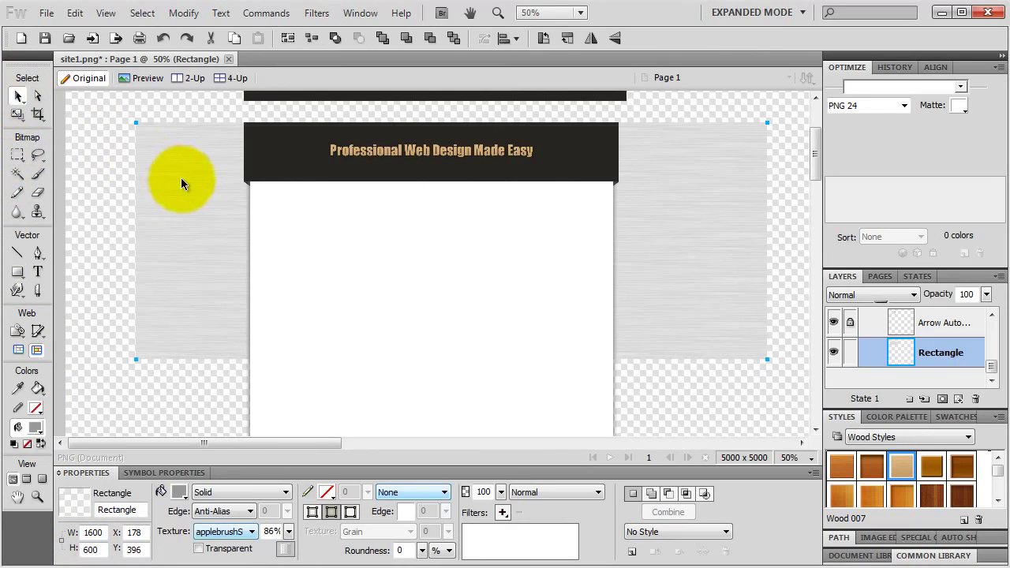
mouse_move(181, 177)
left_mouse_down()
mouse_move(170, 166)
mouse_move(174, 174)
left_mouse_up()
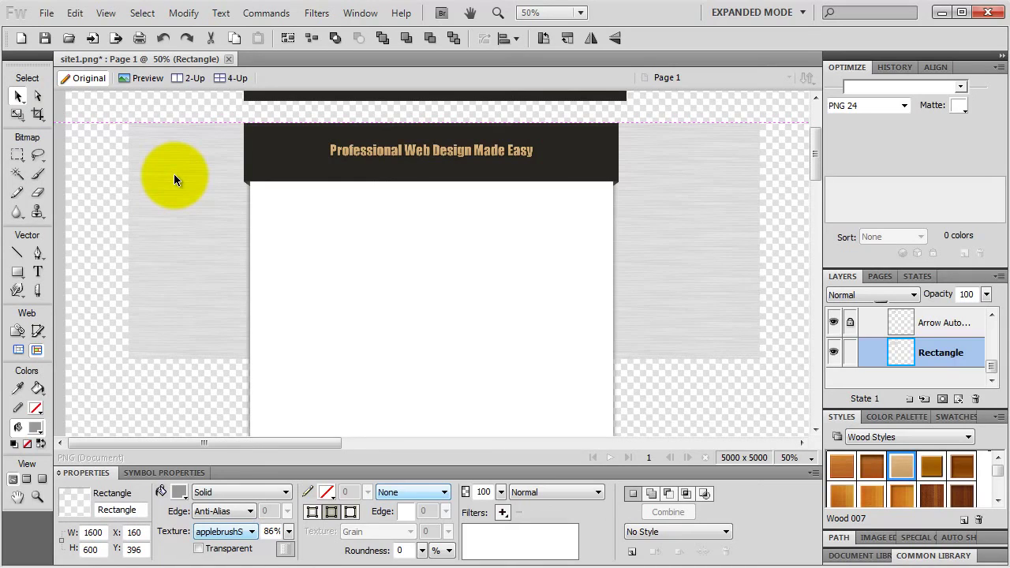
left_click_drag(174, 174, 174, 174)
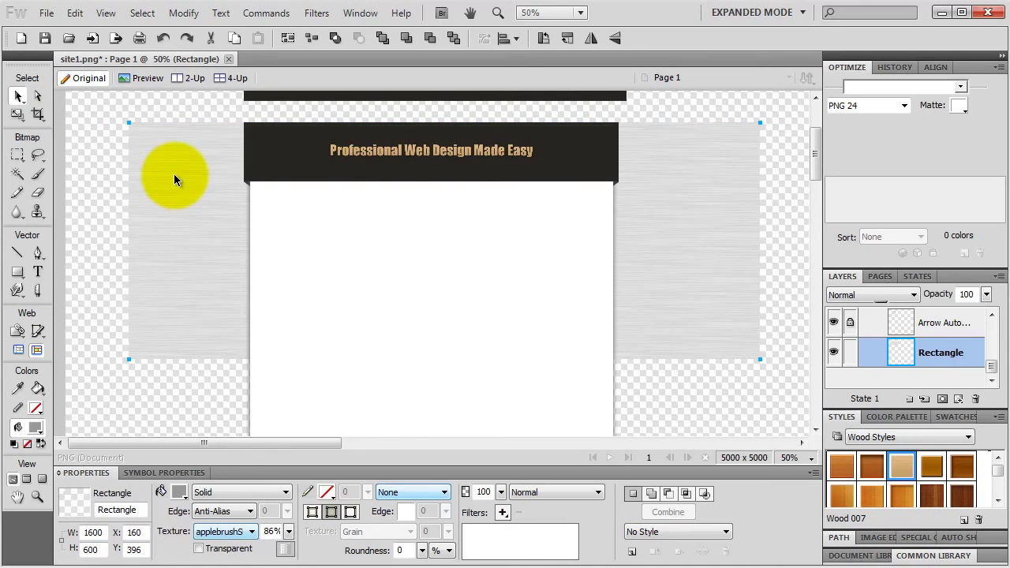
Give the background rectangle a solid gray fill and set its texture amount to 0
left_click(181, 492)
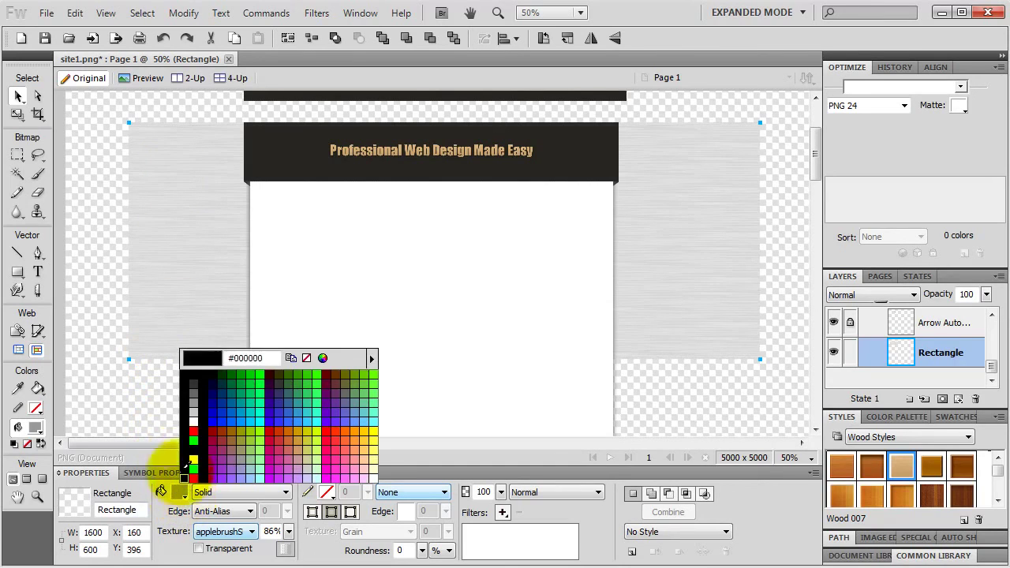
left_click(198, 401)
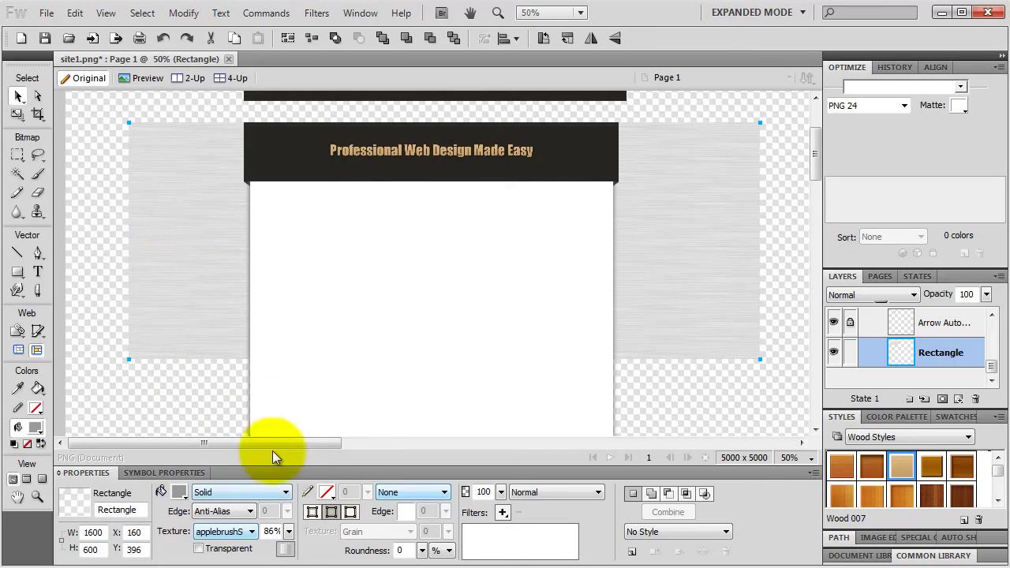
left_click_drag(289, 531, 328, 561)
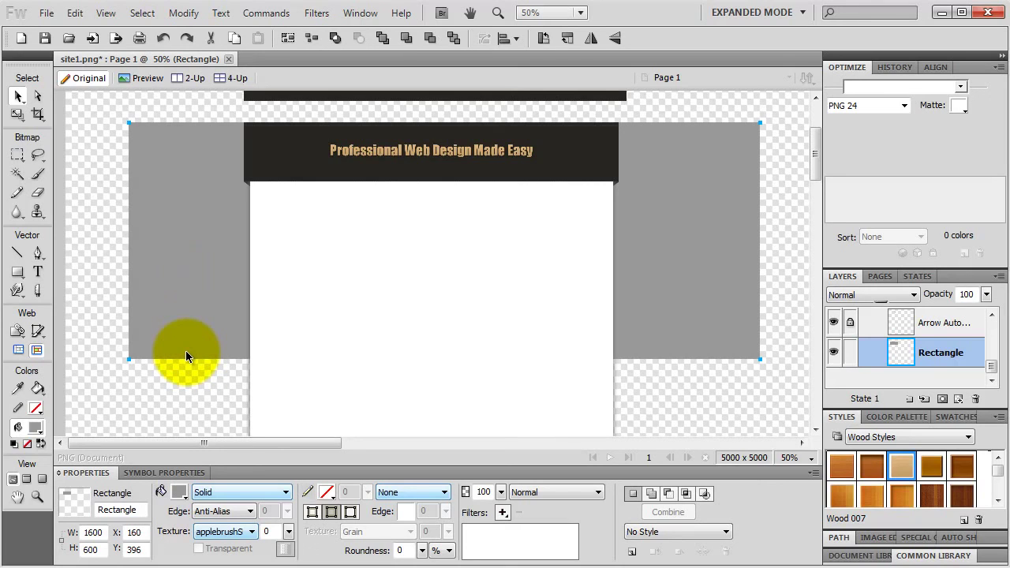
Apply a linear Auto Vector Mask that fades the gray rectangle out towards its lower edge, and deselect it
left_click(266, 13)
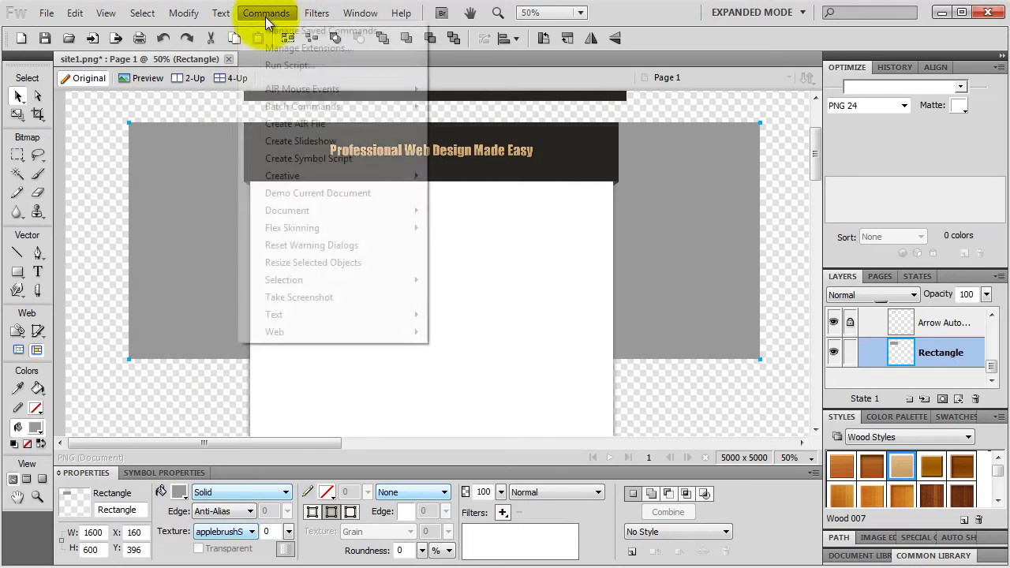
mouse_move(281, 176)
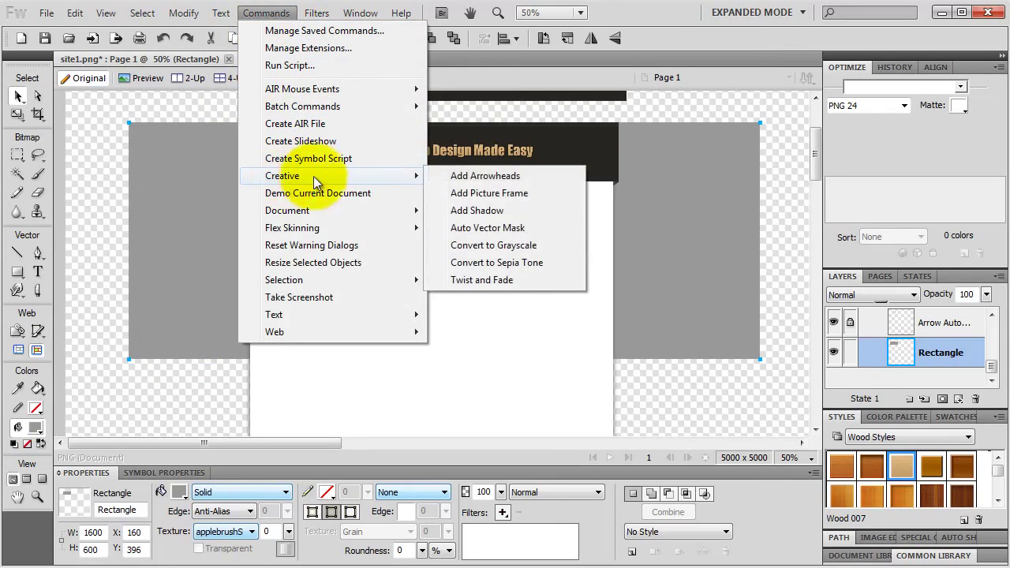
left_click(487, 228)
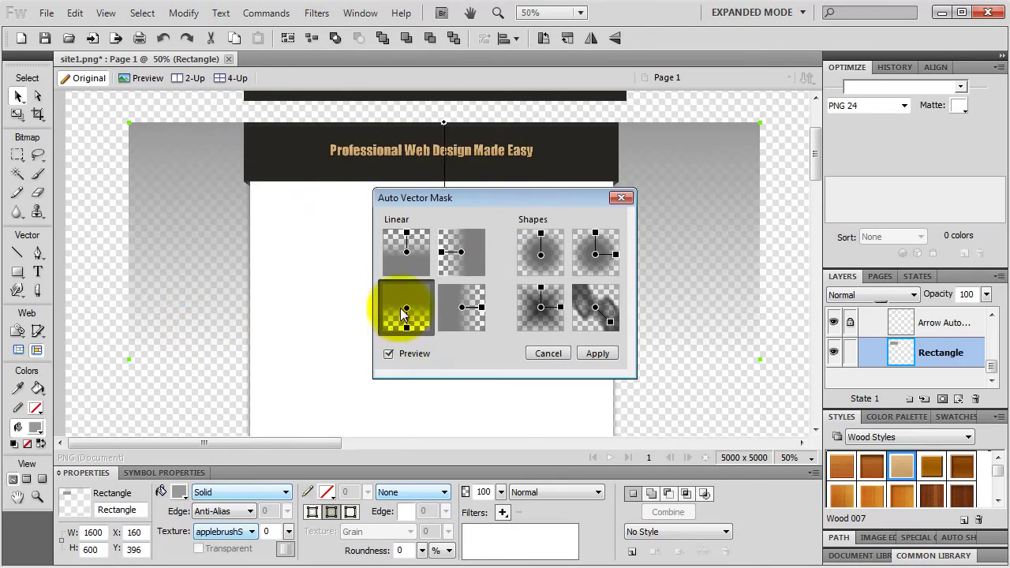
left_click(596, 354)
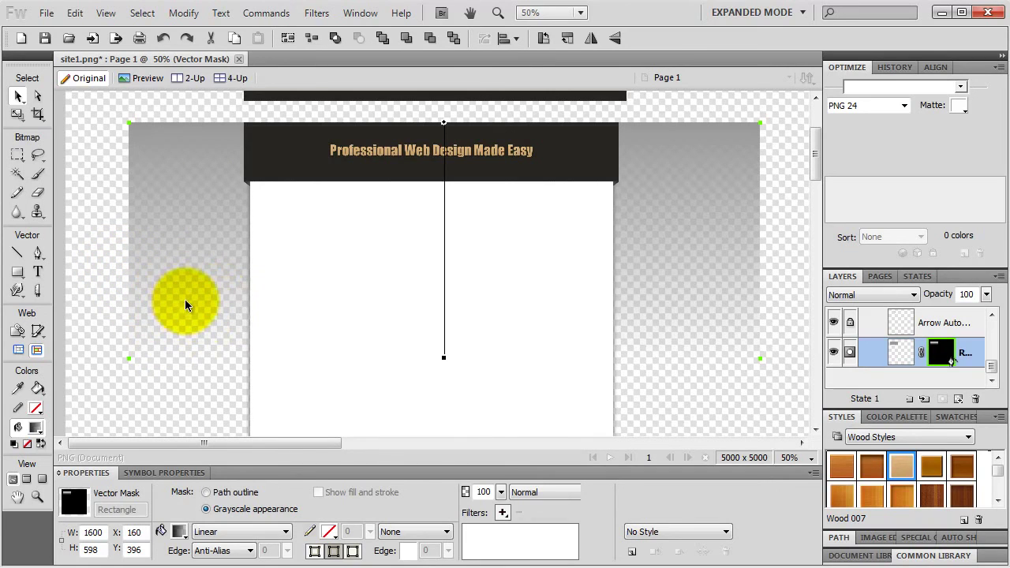
left_click(89, 294)
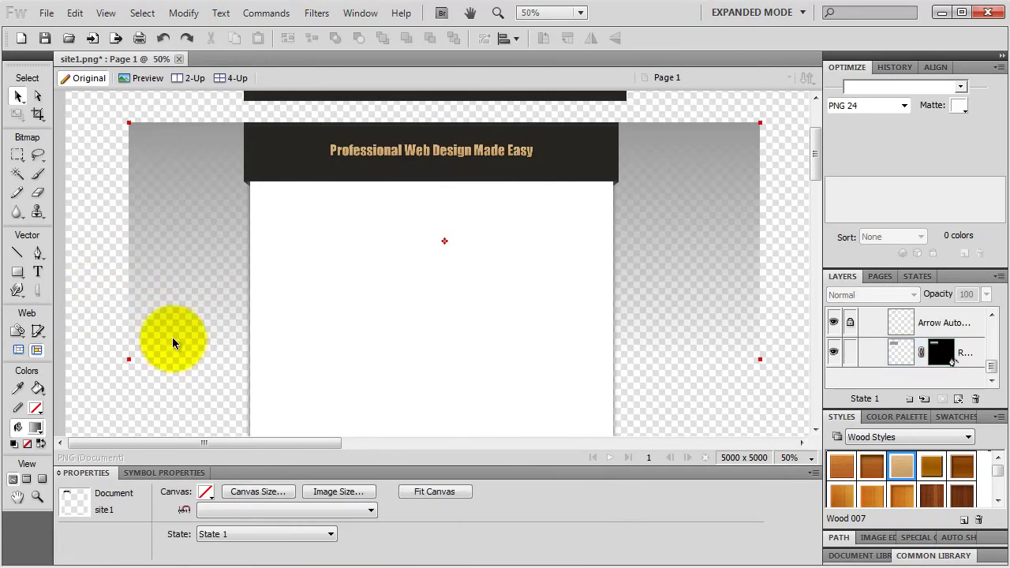
Set the document's canvas color to white
left_click(205, 492)
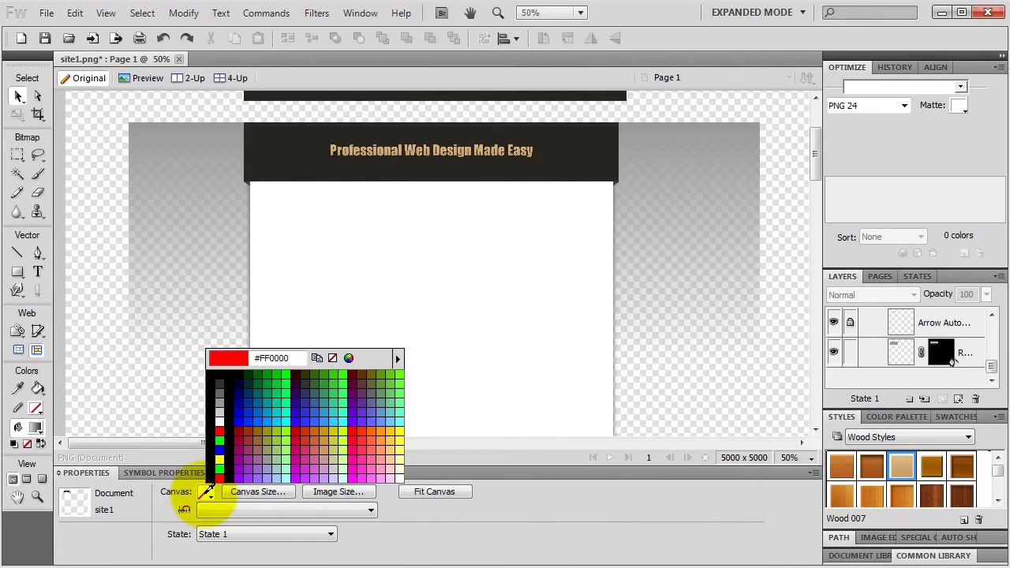
left_click(220, 422)
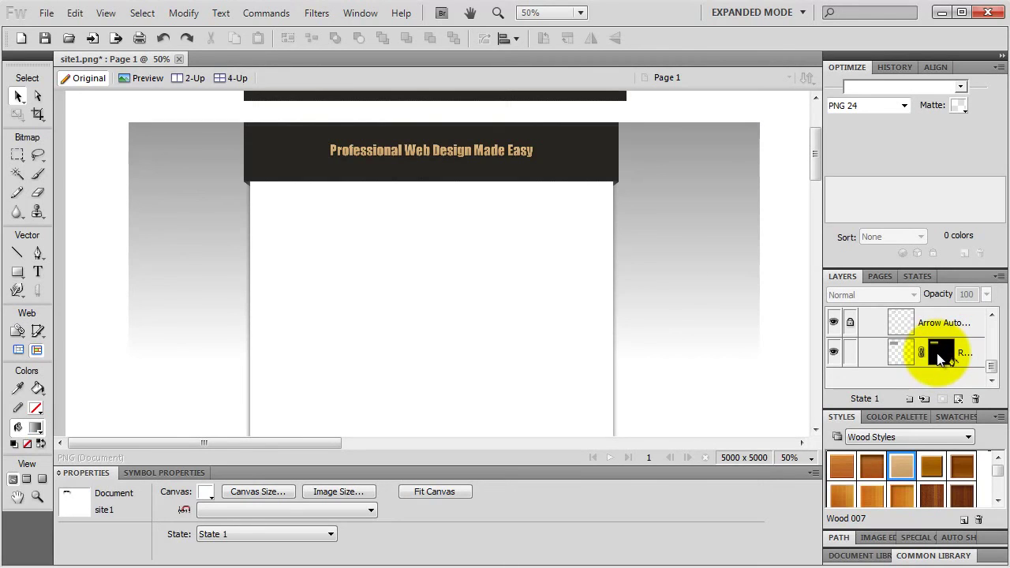
Select the gray rectangle's vector mask, shift its gradient line to just left of the header and stretch its end below the rectangle
left_click(940, 352)
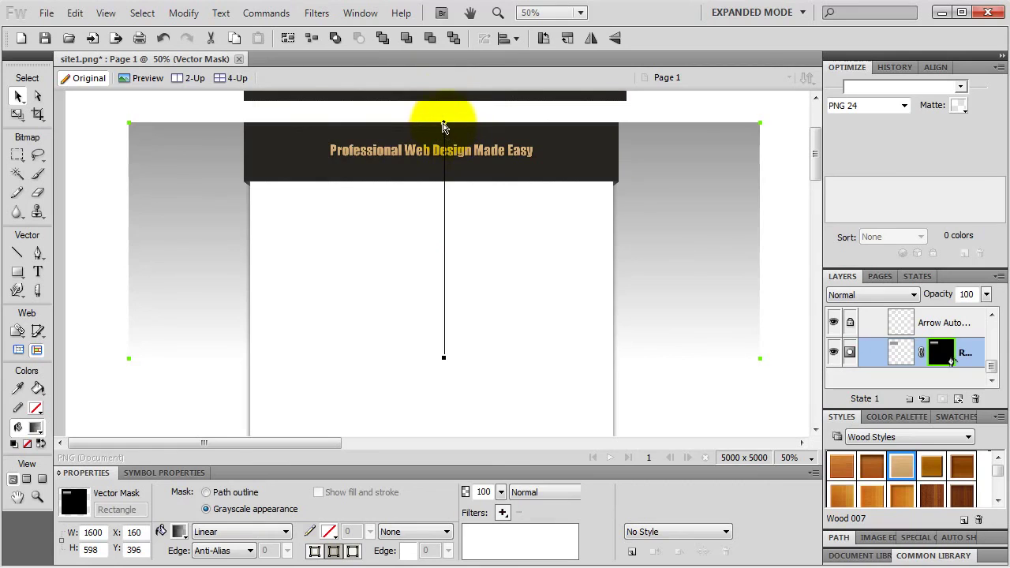
left_click_drag(444, 127, 220, 115)
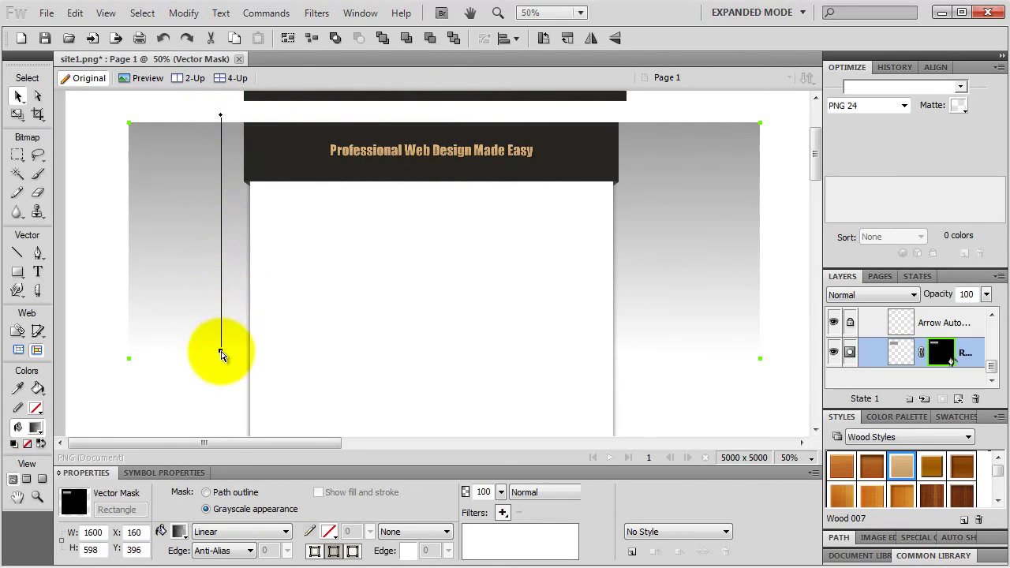
left_click_drag(221, 350, 220, 412)
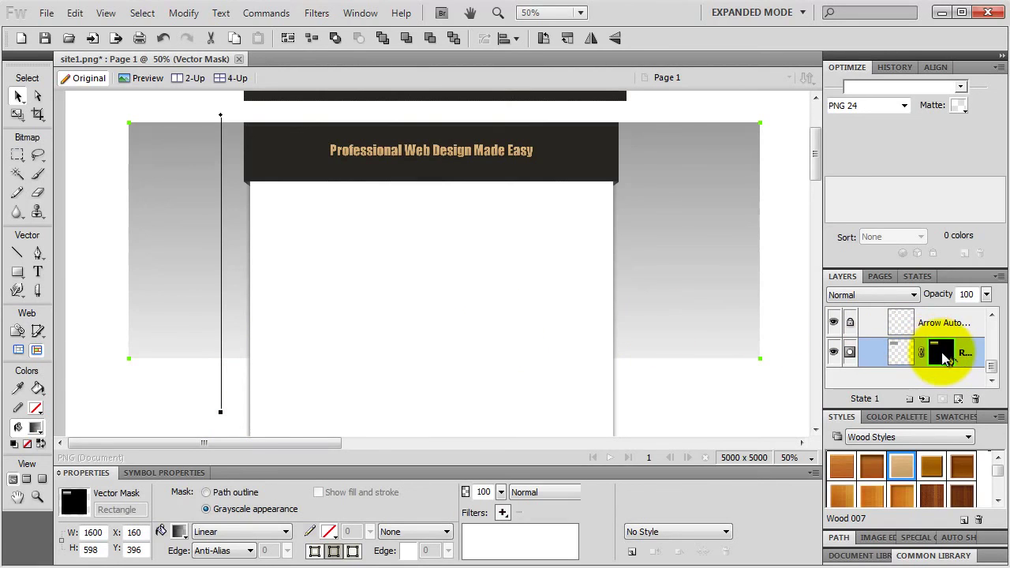
Remove the vector mask by discarding it, and undo both the removal and the gradient line changes
key("Delete")
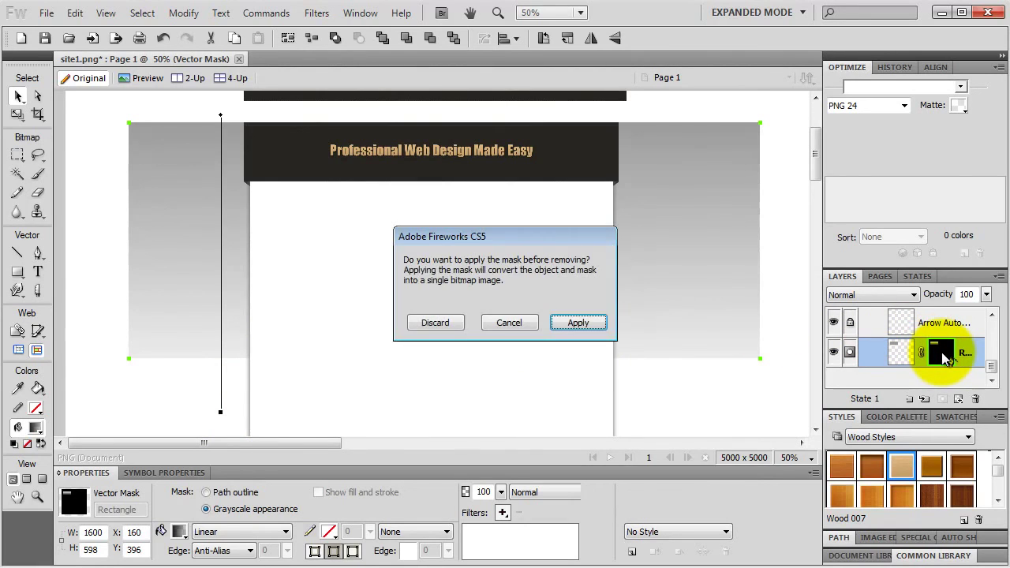
left_click(427, 323)
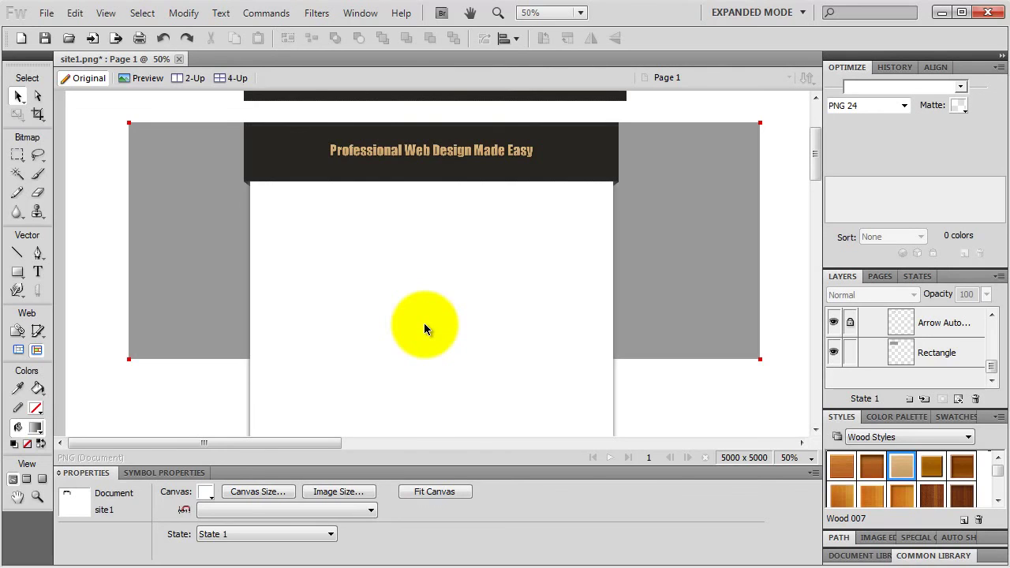
key("ctrl+z")
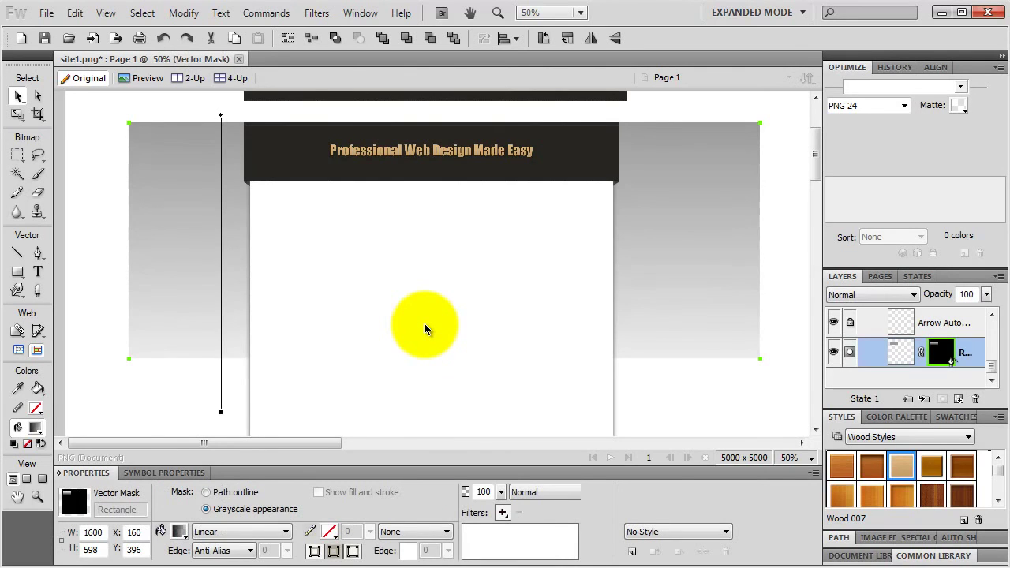
key("ctrl+z")
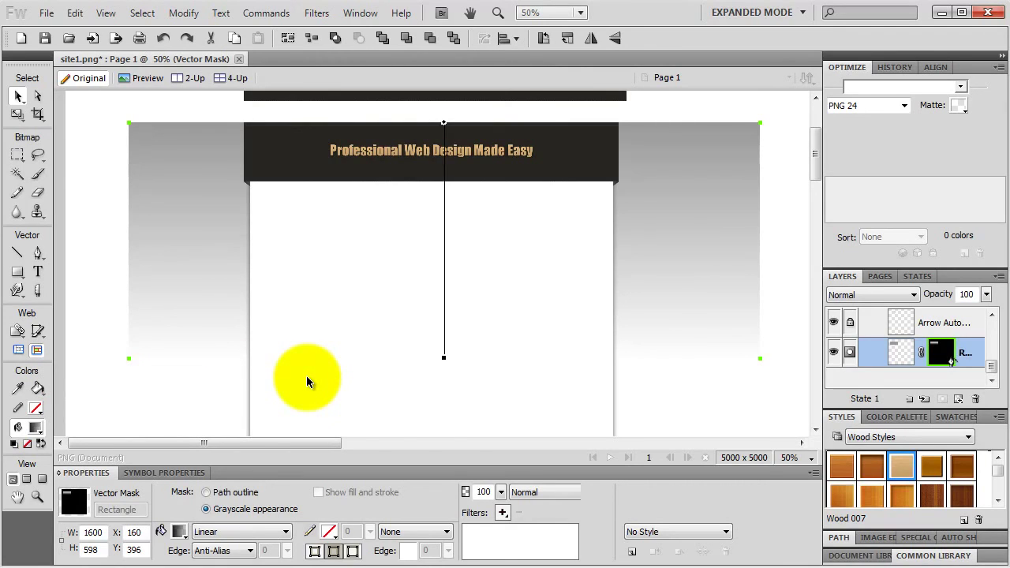
Reposition the mask's gradient line near the gray rectangle's left edge, ending the fade slightly above the rectangle's lower edge
left_click_drag(443, 357, 449, 430)
left_click_drag(448, 450, 444, 450)
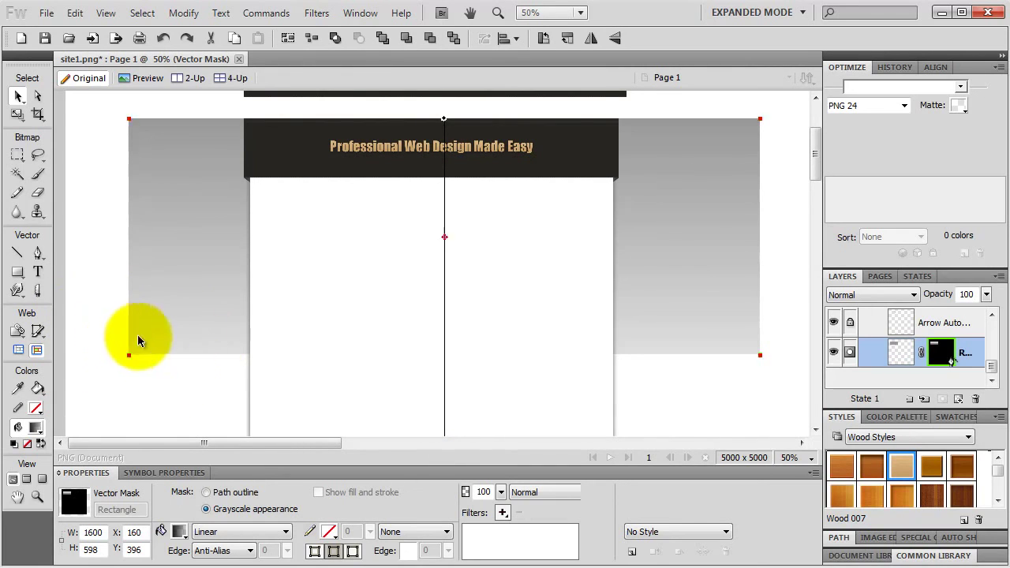
scroll(416, 298, "down", 1)
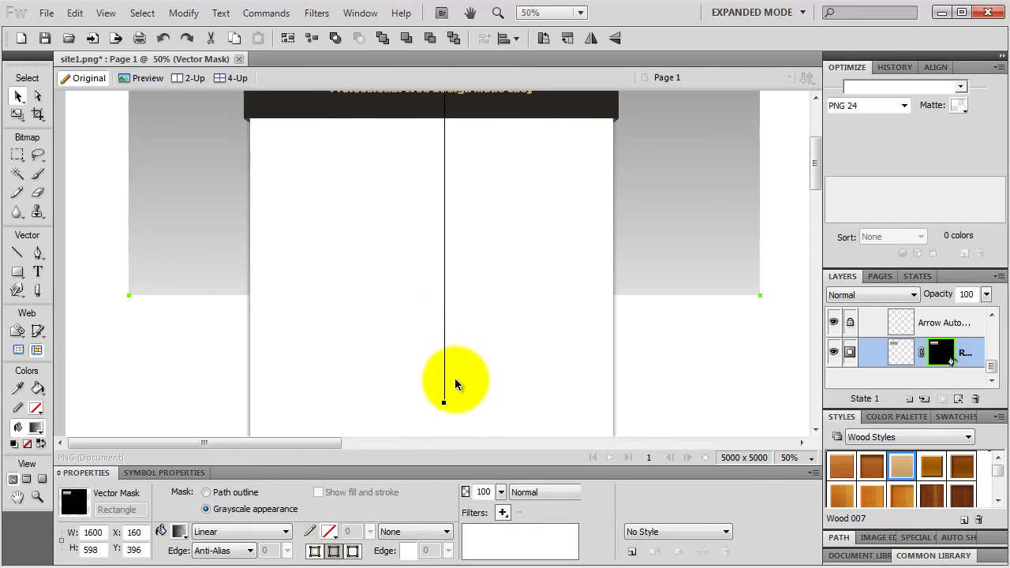
left_click_drag(445, 404, 419, 339)
scroll(442, 279, "up", 1)
left_click_drag(417, 113, 158, 120)
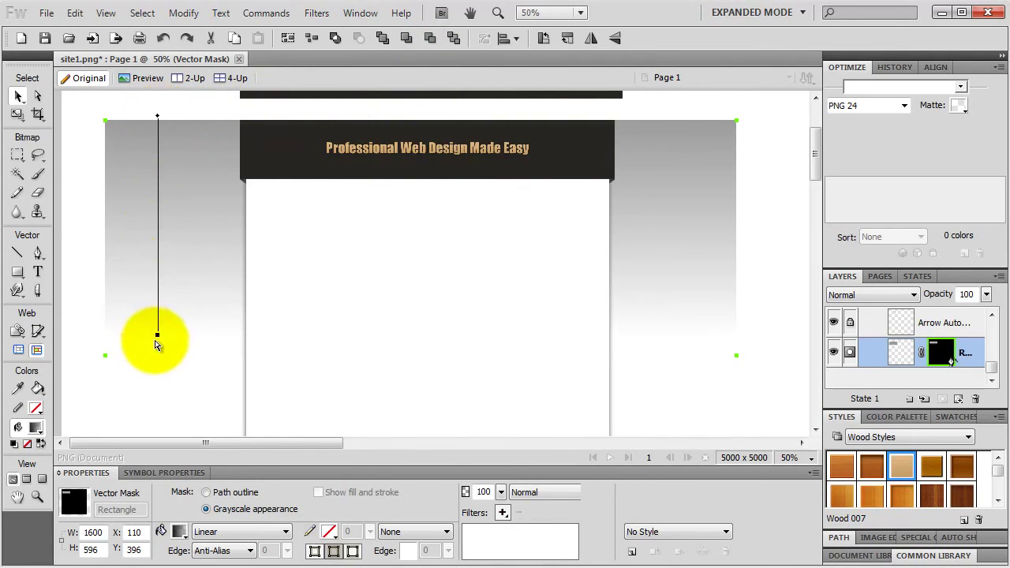
left_click_drag(159, 337, 168, 343)
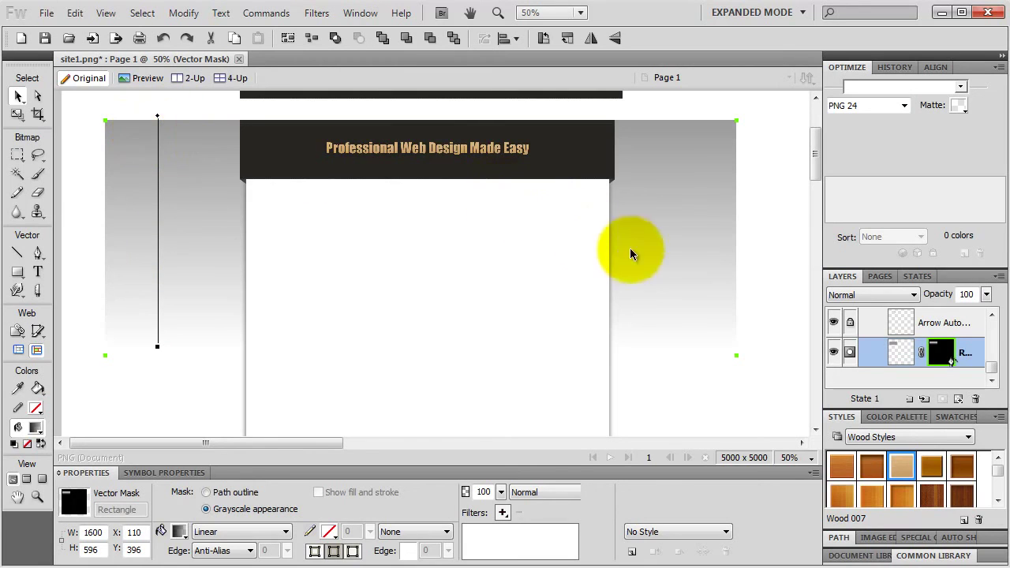
Deselect the mask and lock the masked gray background rectangle
left_click(120, 101)
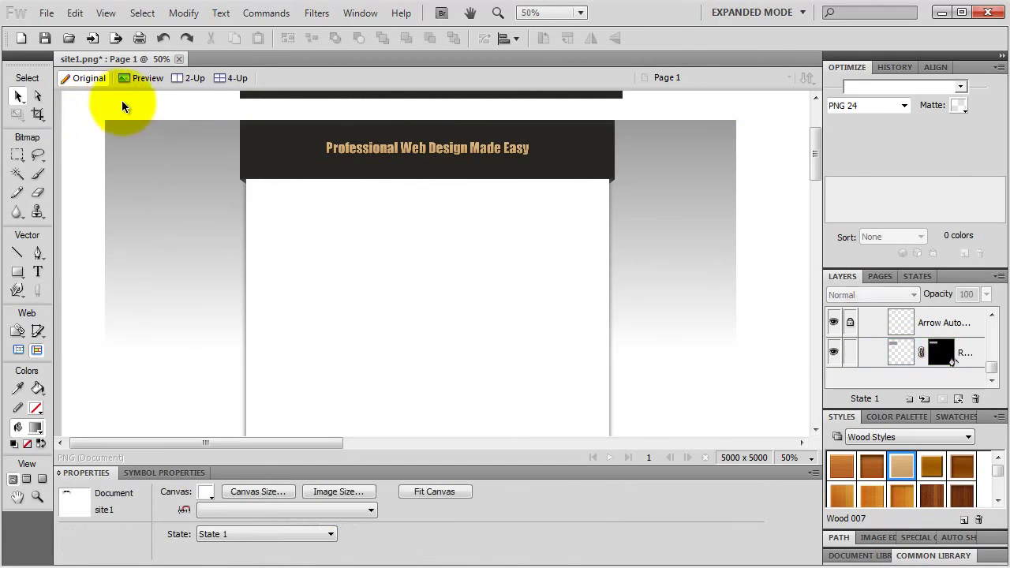
left_click(851, 354)
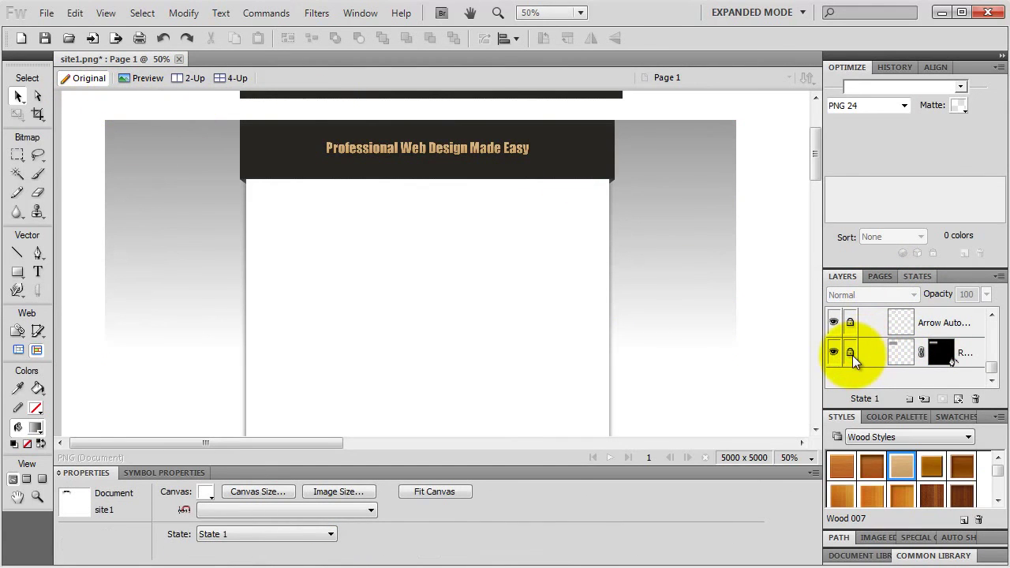
left_click(852, 356)
left_click(851, 356)
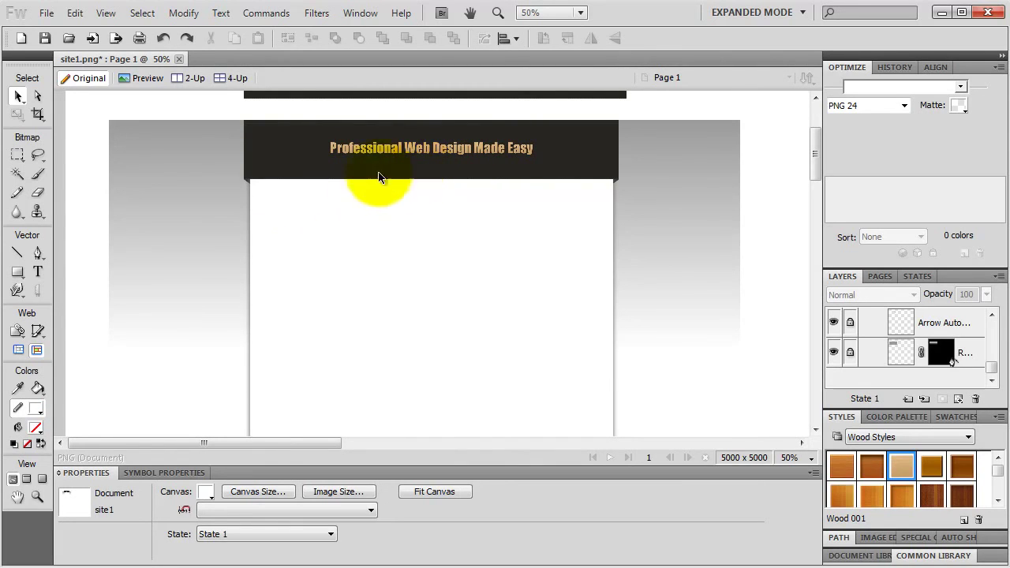
Draw a closed Pen path about 314 px wide and 293 px high on the white page, with a curved lower right corner
left_click_drag(37, 254, 75, 262)
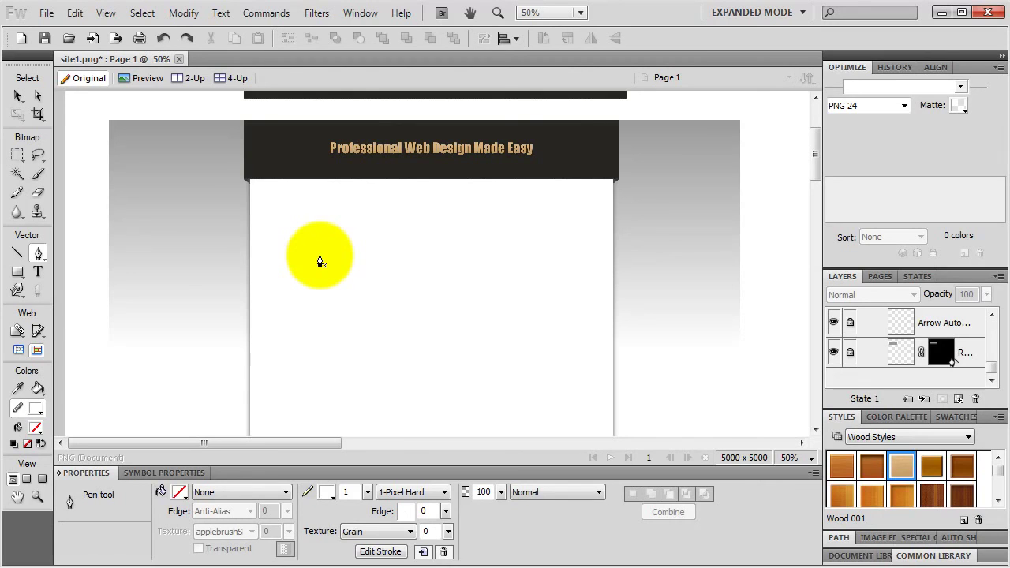
left_click(319, 260)
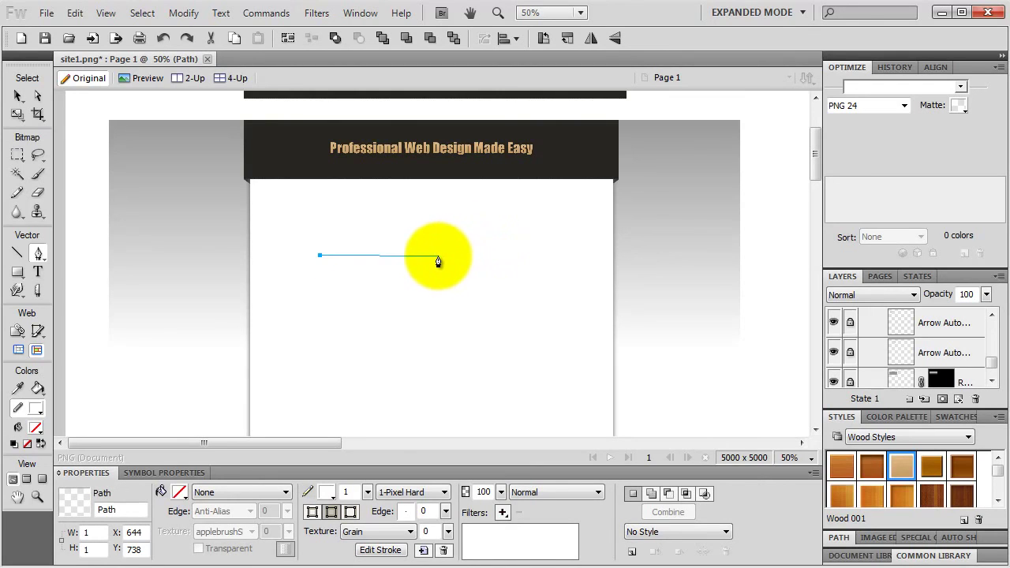
left_click(438, 260)
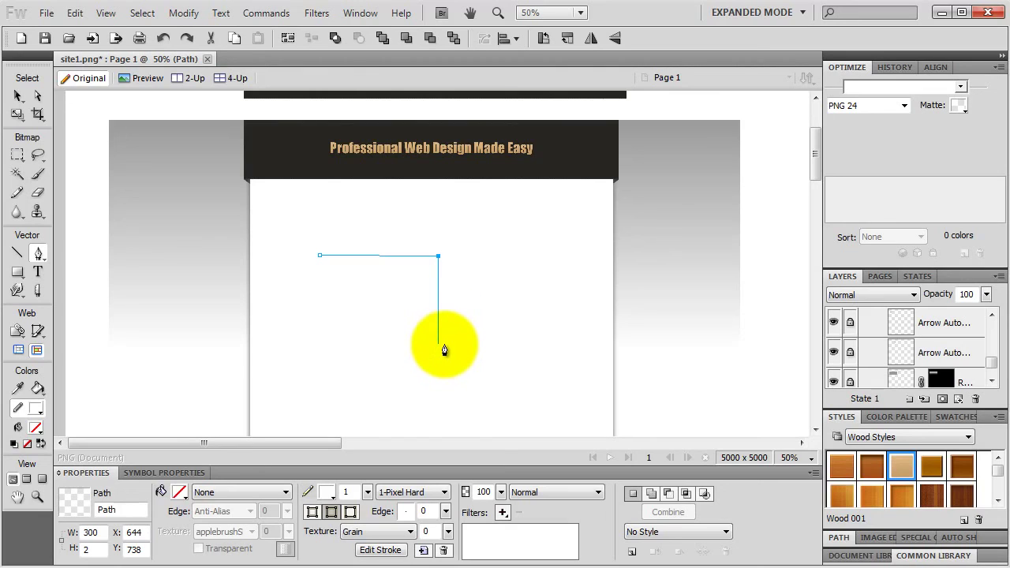
left_click(439, 345)
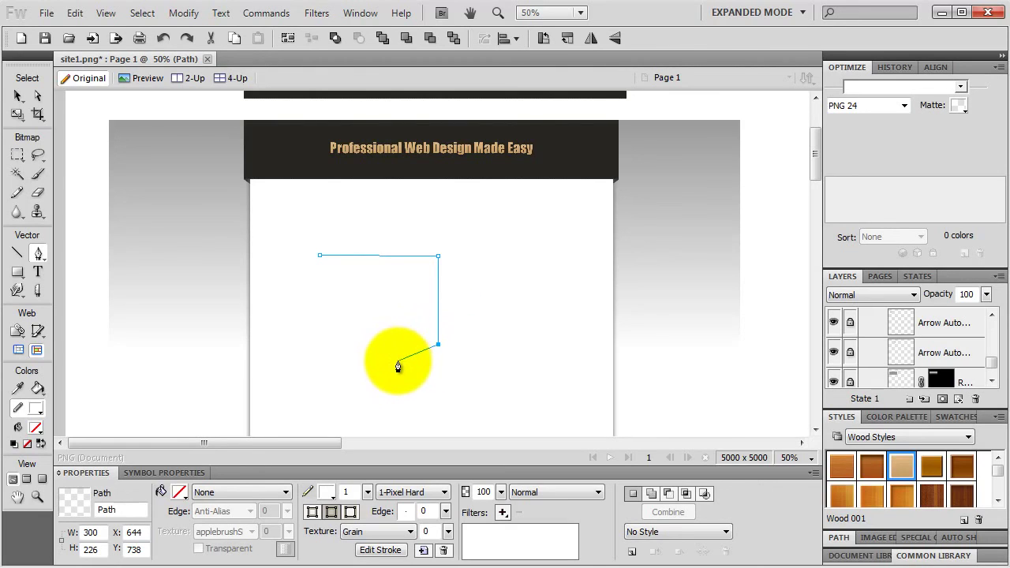
left_click_drag(397, 361, 348, 336)
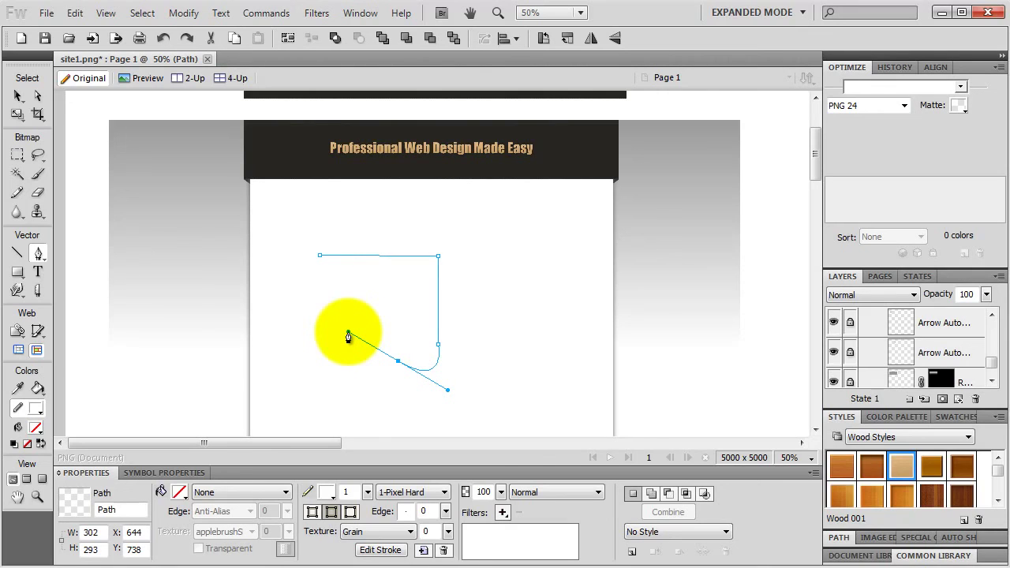
left_click_drag(348, 336, 368, 282)
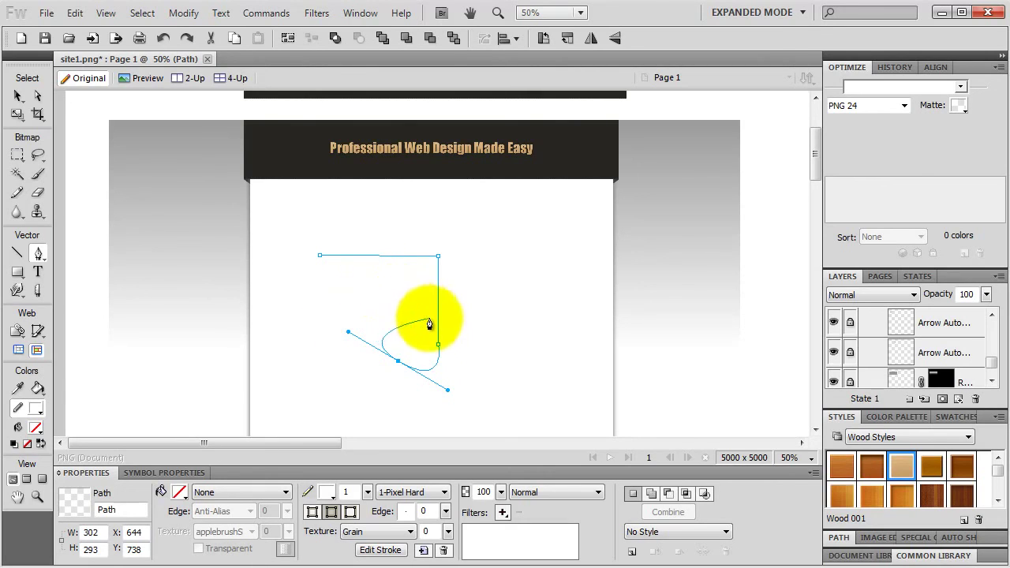
left_click(398, 361)
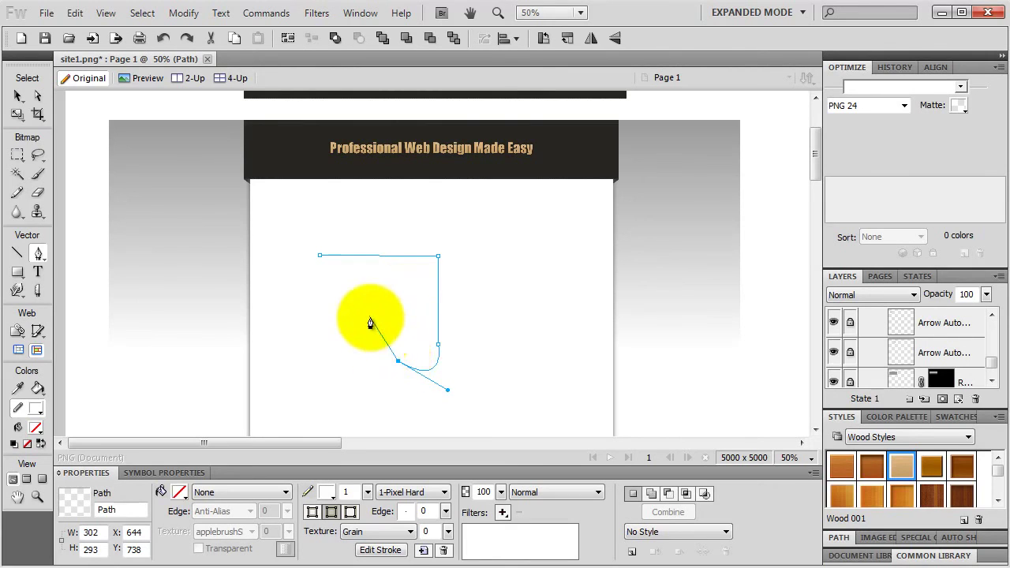
left_click(327, 318)
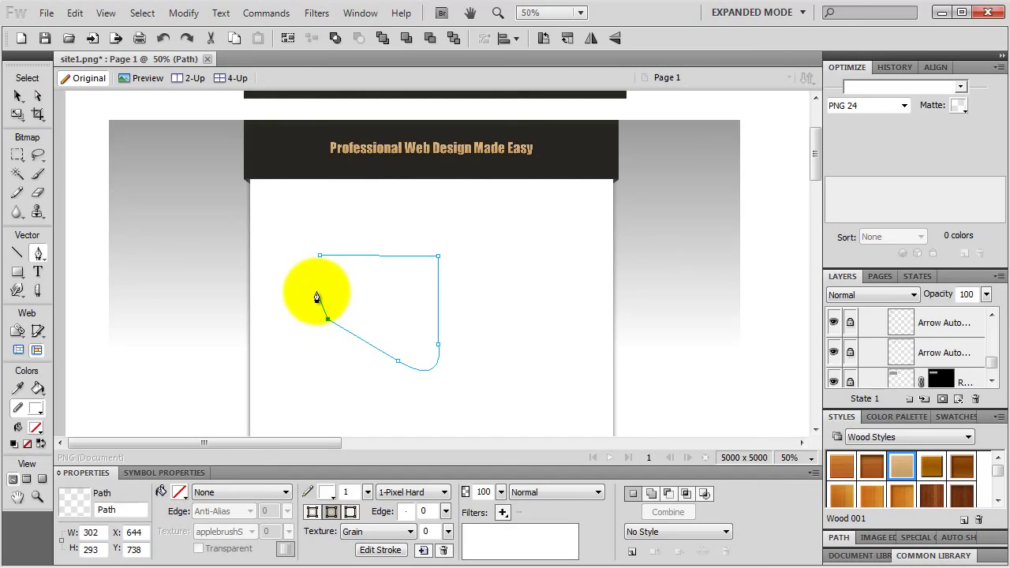
left_click(316, 274)
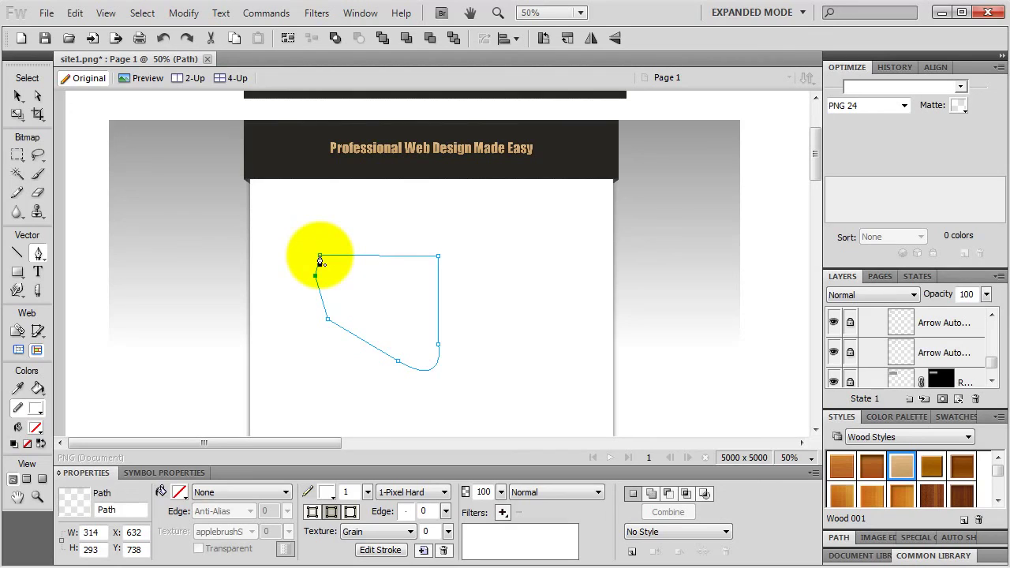
left_click(320, 256)
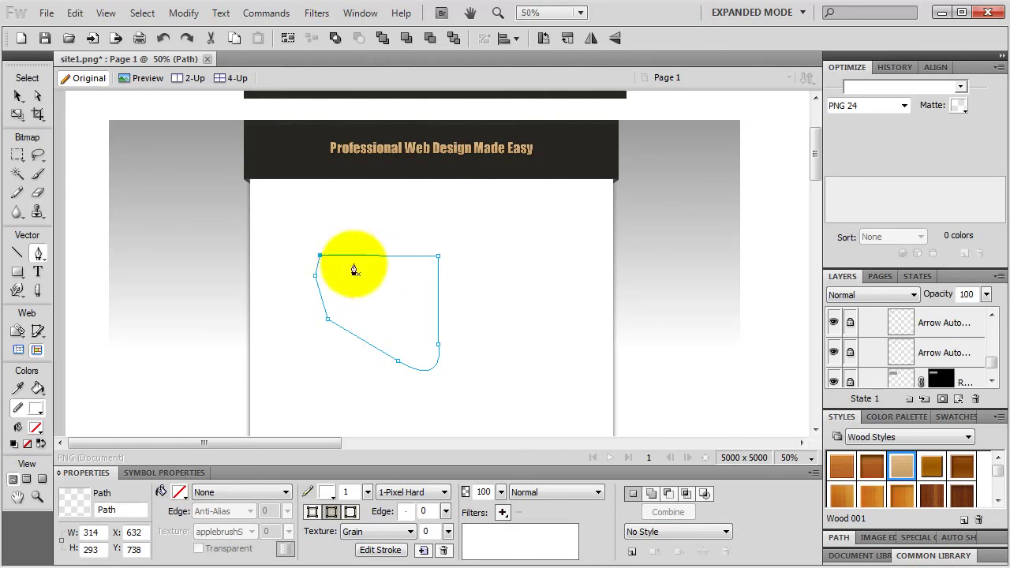
Give the path a dark gray stroke with a tip size of 18 and a solid medium gray fill
left_click(326, 493)
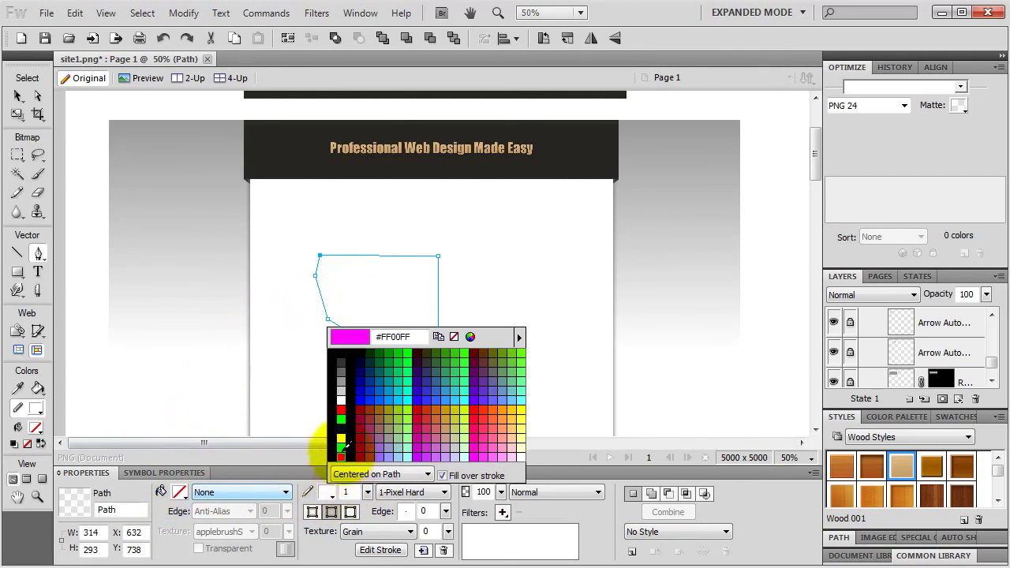
left_click(343, 361)
left_click_drag(368, 492, 370, 476)
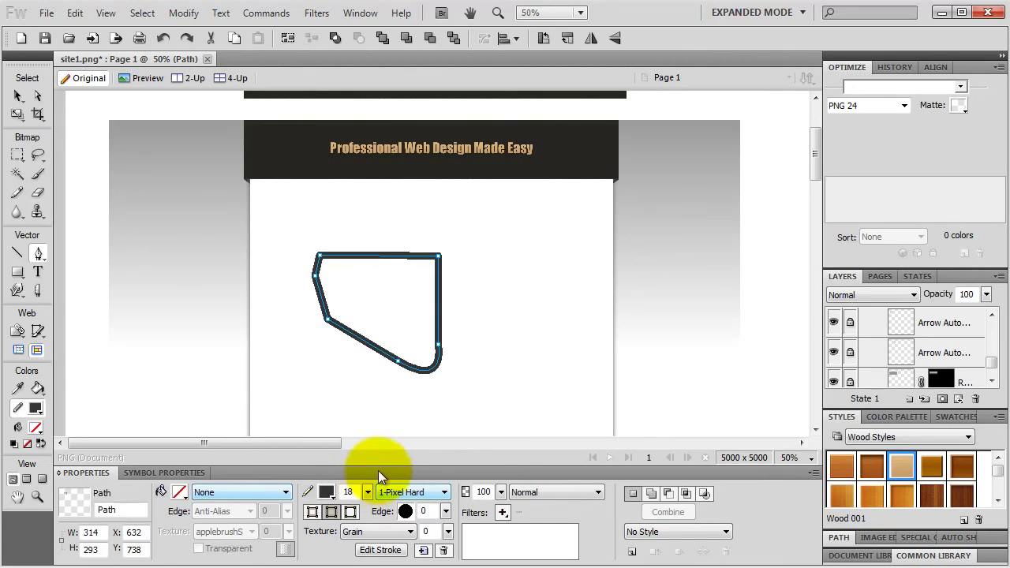
left_click(180, 492)
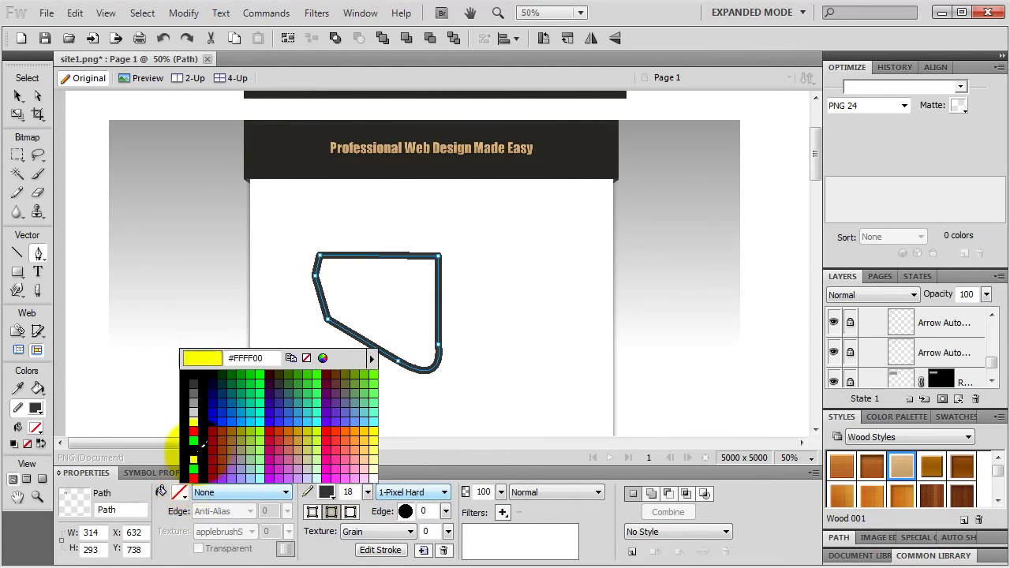
left_click(193, 401)
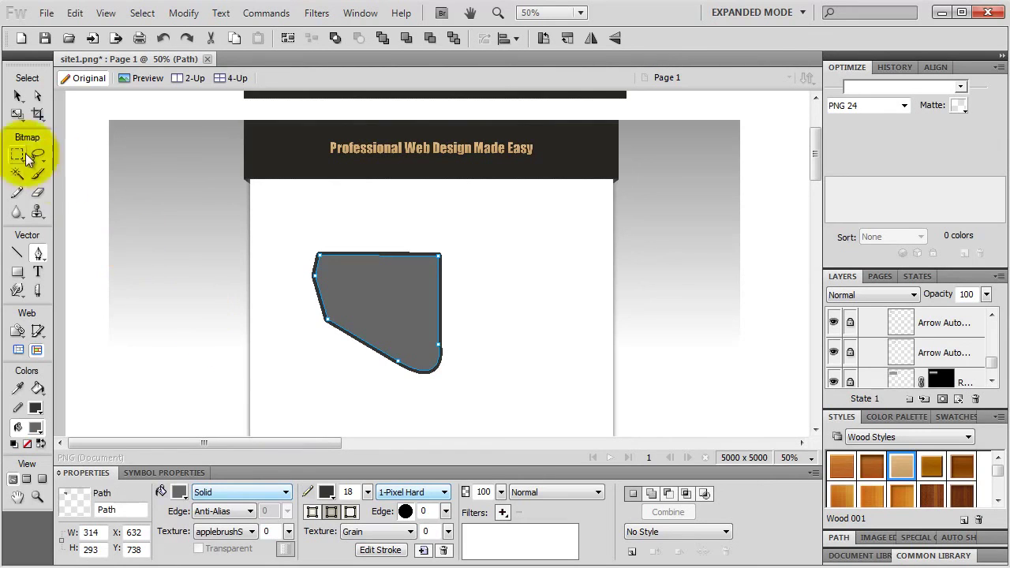
Rotate the gray path clockwise and scale it up to about 377 px wide and 440 px high
left_click(18, 113)
left_click_drag(423, 206, 441, 264)
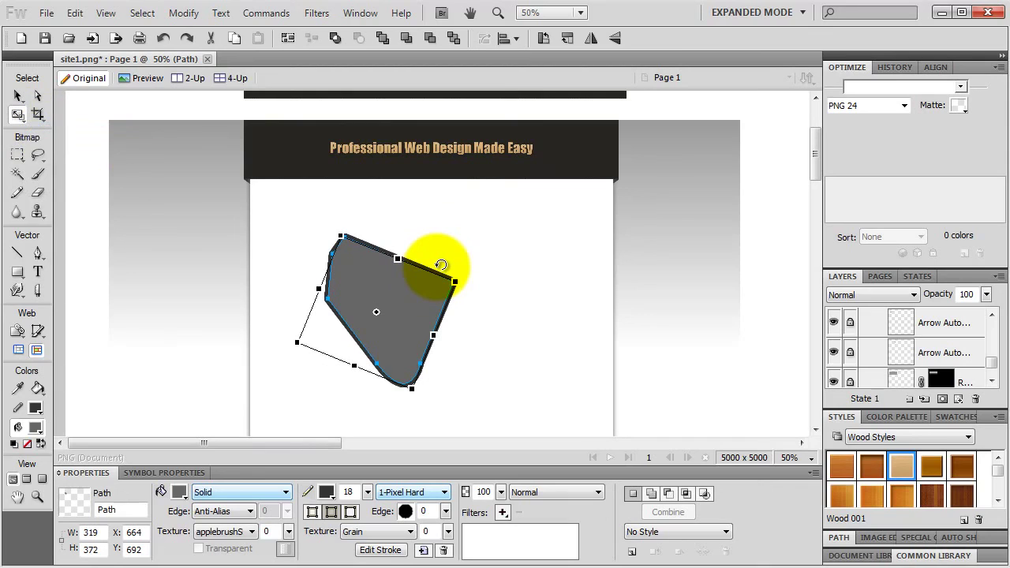
left_click_drag(452, 281, 485, 270)
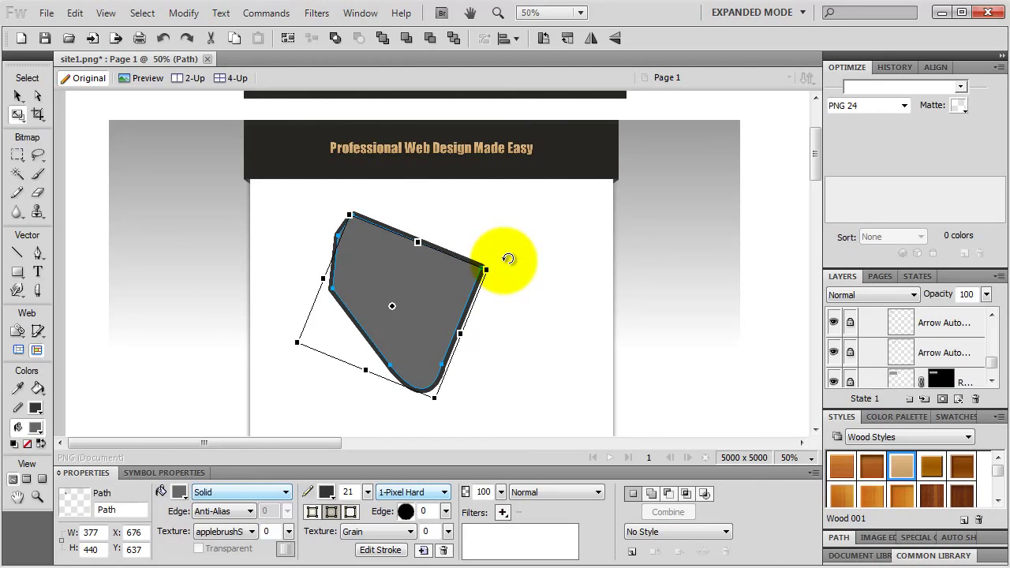
Add a rectangle overlapping the gray shape's lower right side in Add/Union mode, forming one compound shape about 448 px wide
left_click(17, 271)
left_click(79, 286)
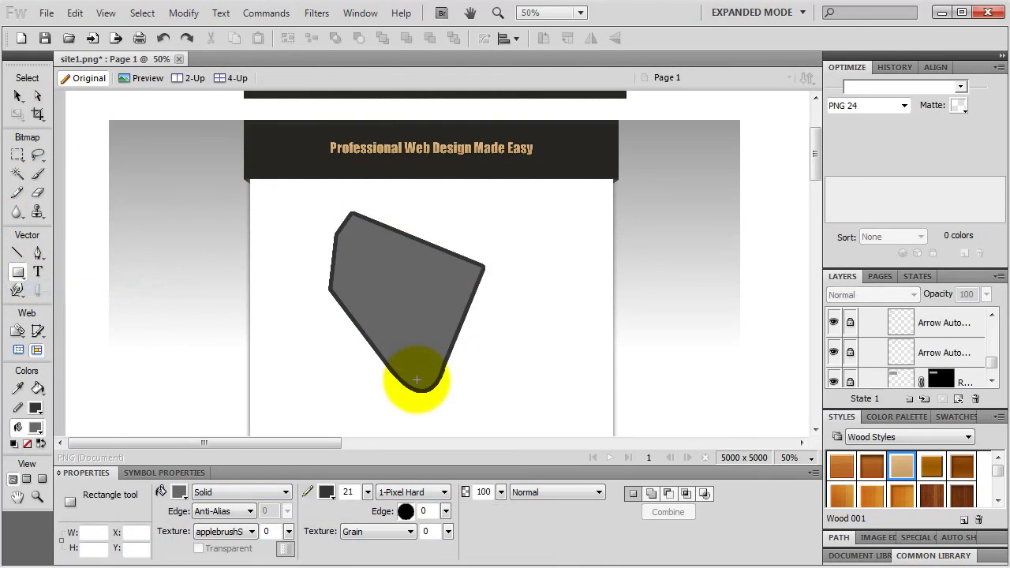
left_click(652, 497)
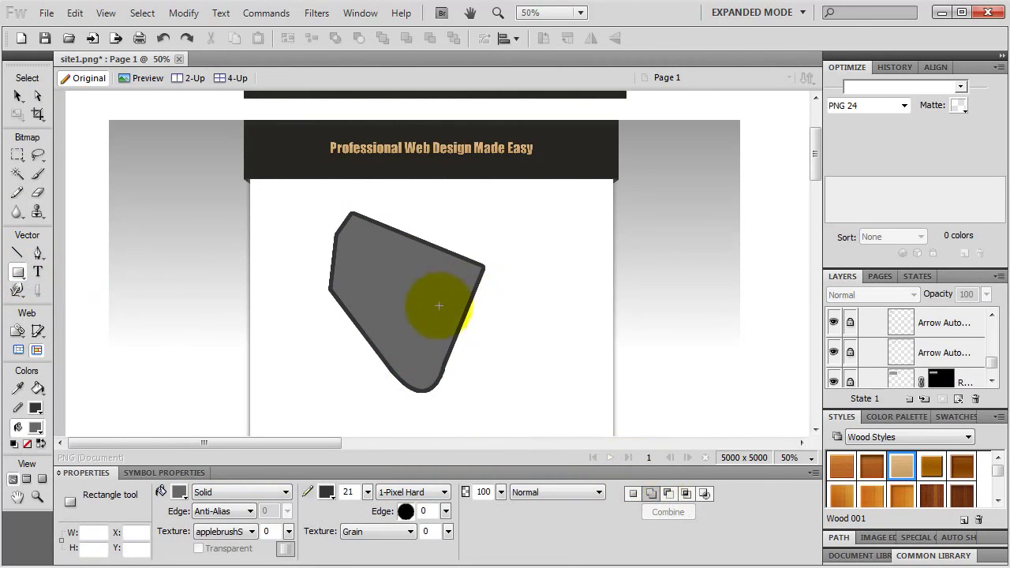
mouse_move(424, 321)
left_mouse_down()
mouse_move(478, 334)
mouse_move(513, 361)
left_mouse_up()
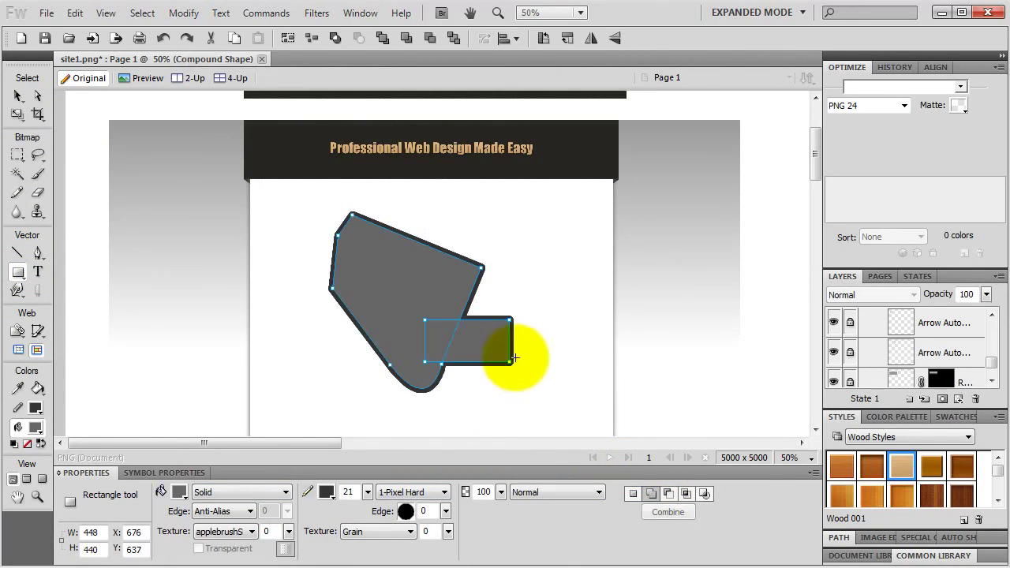
Punch a rectangle about 180 by 112 px out of the gray shape's upper right edge and slightly reposition both component rectangles
left_click(670, 492)
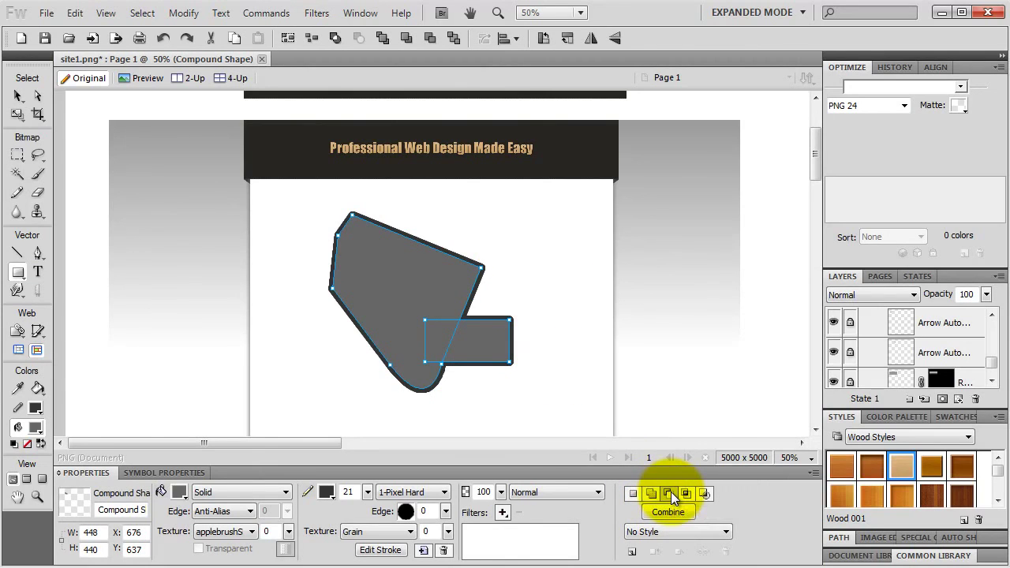
left_click_drag(457, 220, 386, 265)
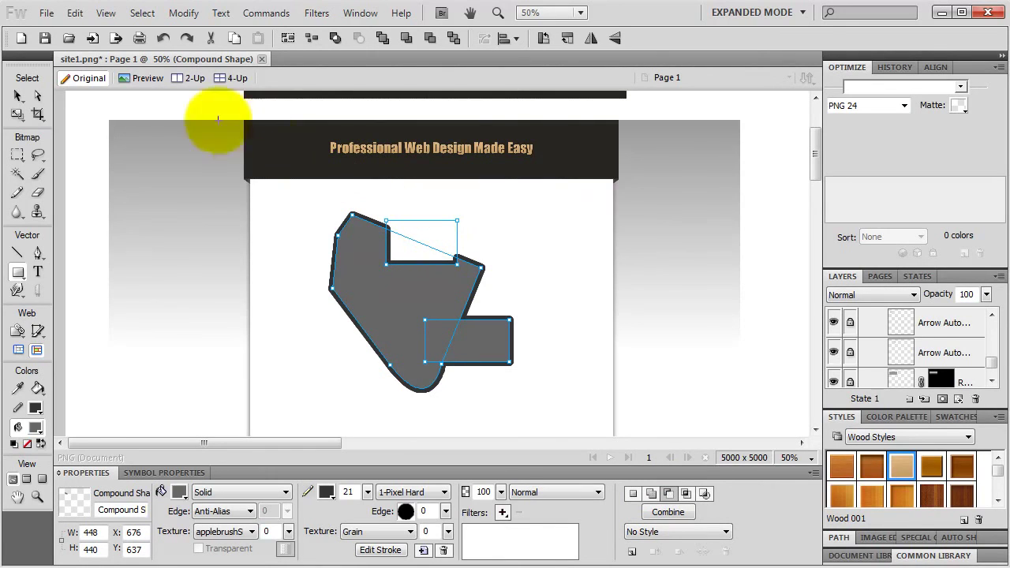
left_click(37, 95)
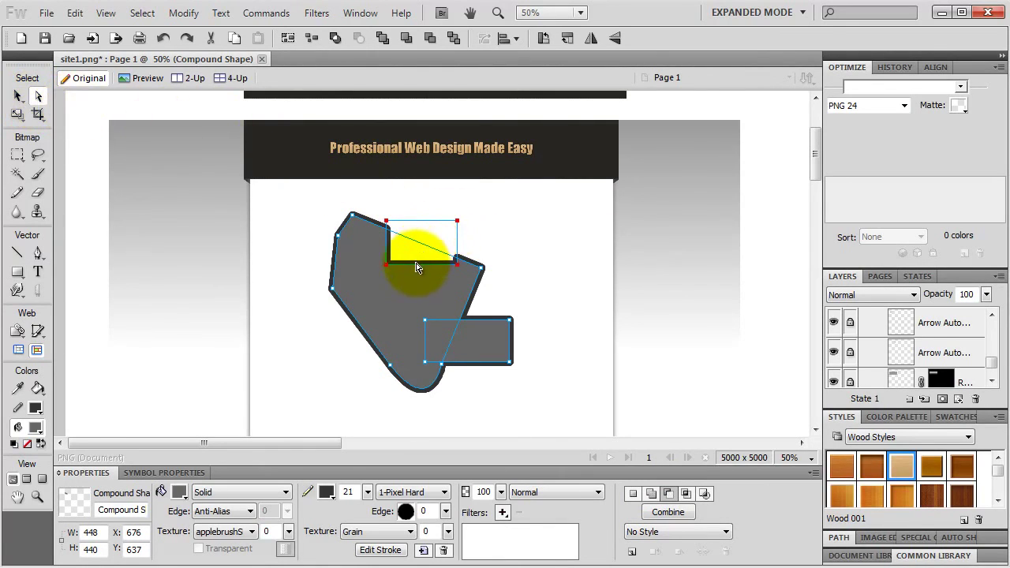
left_click_drag(421, 260, 402, 274)
left_click(490, 326)
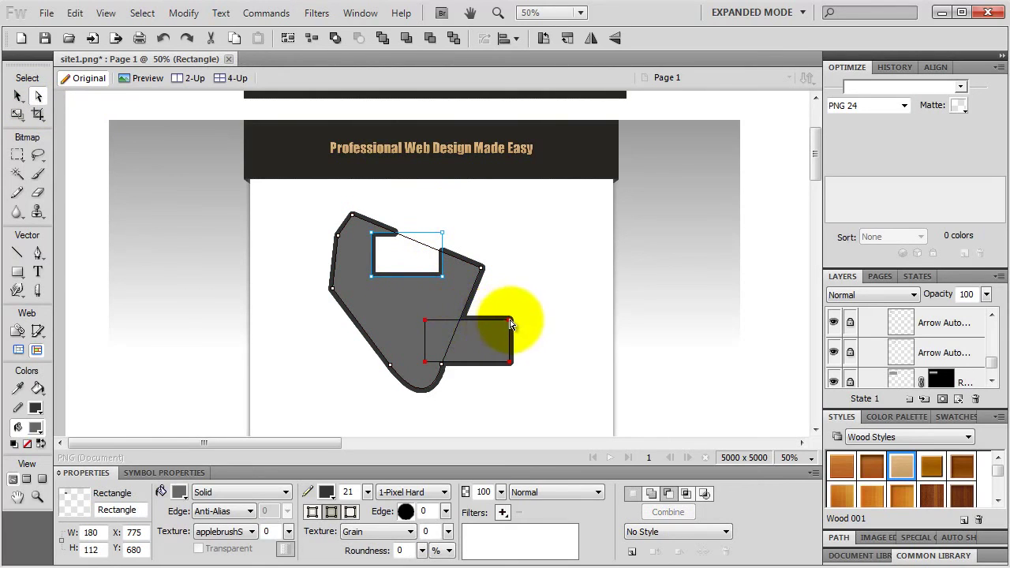
left_click_drag(496, 327, 485, 336)
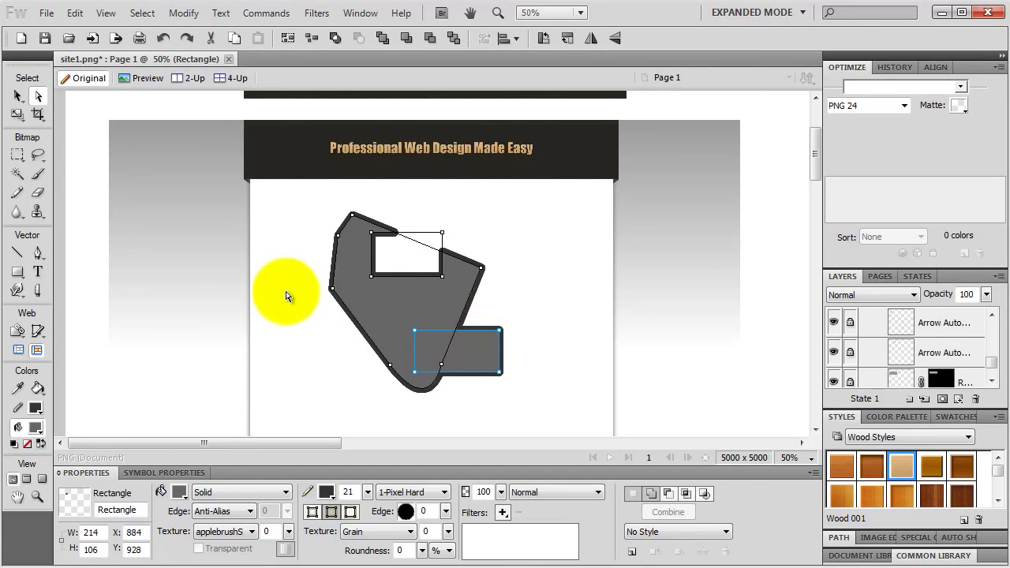
Reshape the lower edge of the gray compound shape with the Freeform tool at size 40
left_click(19, 292)
left_click(71, 302)
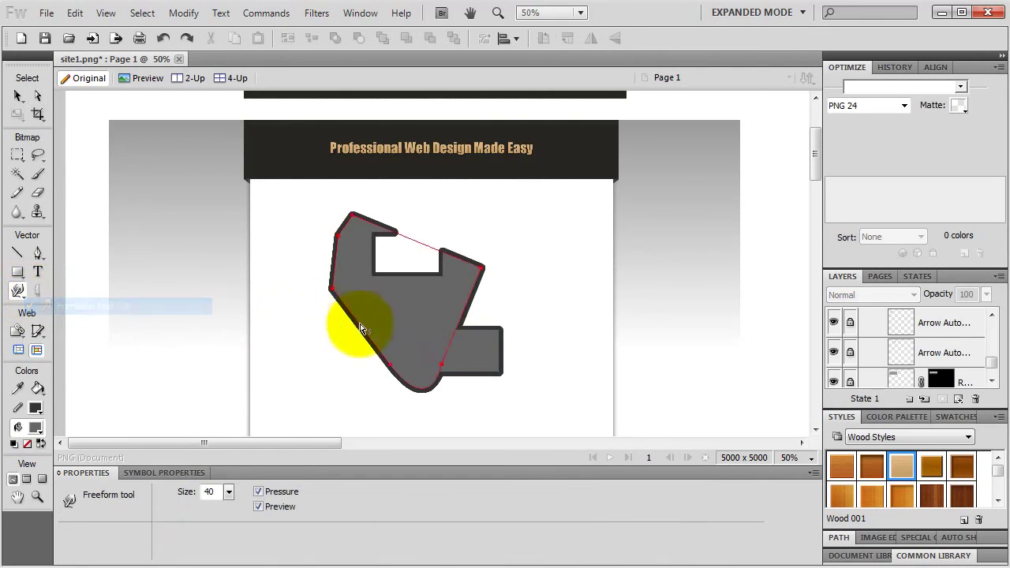
mouse_move(402, 355)
left_mouse_down()
mouse_move(426, 404)
mouse_move(442, 384)
left_mouse_up()
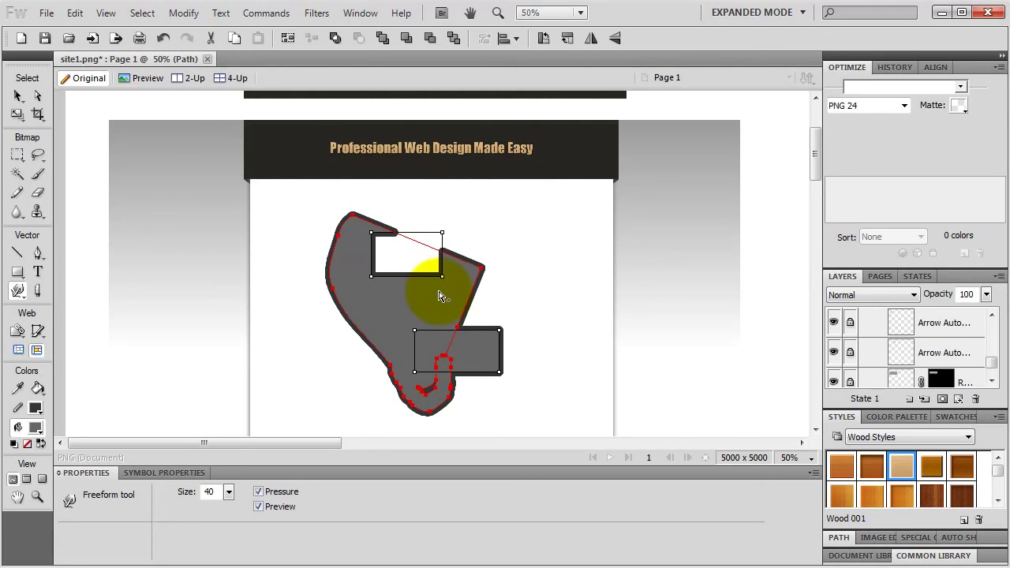
Delete the gray compound shape from the white page
left_click(17, 96)
left_click(439, 308)
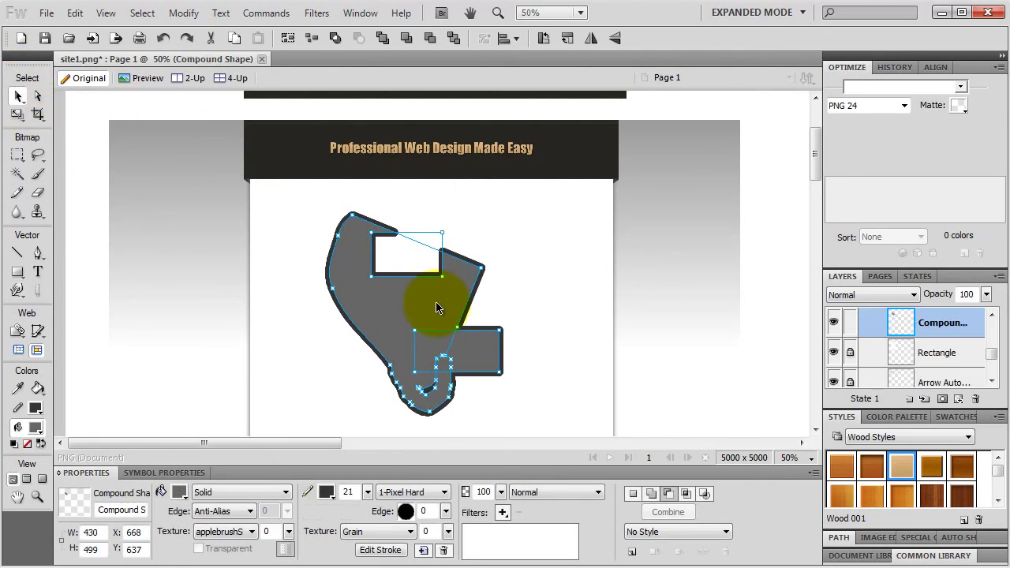
key("Delete")
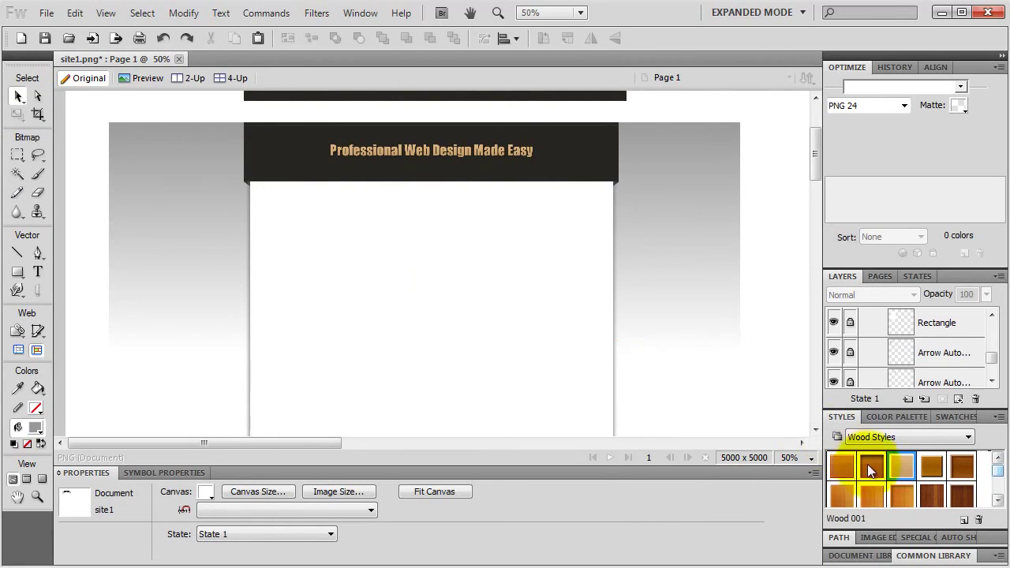
Browse the 2D Objects in the Common Library and place the Gears symbol in the dark header, left of the title
left_click(934, 555)
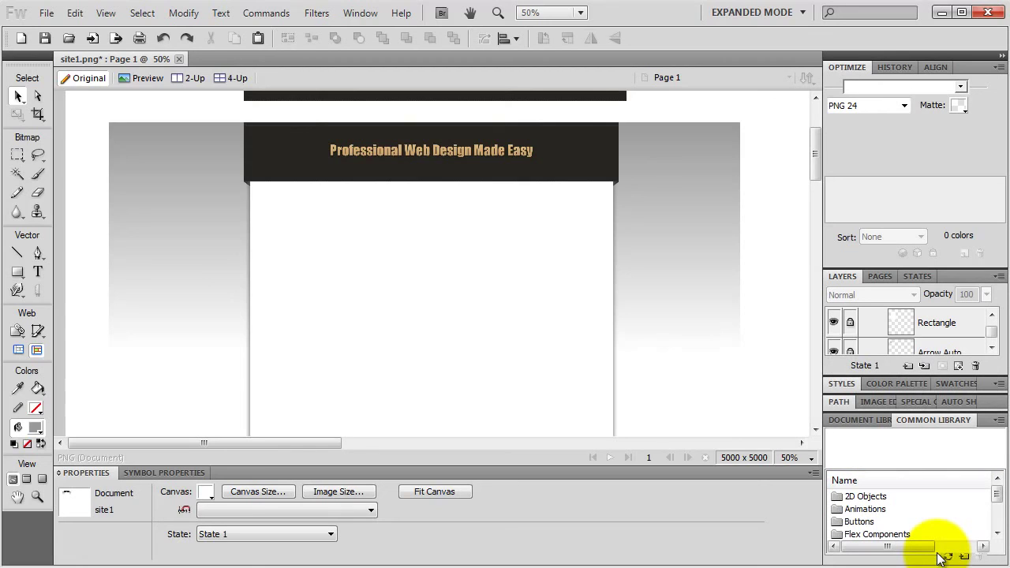
double_click(870, 497)
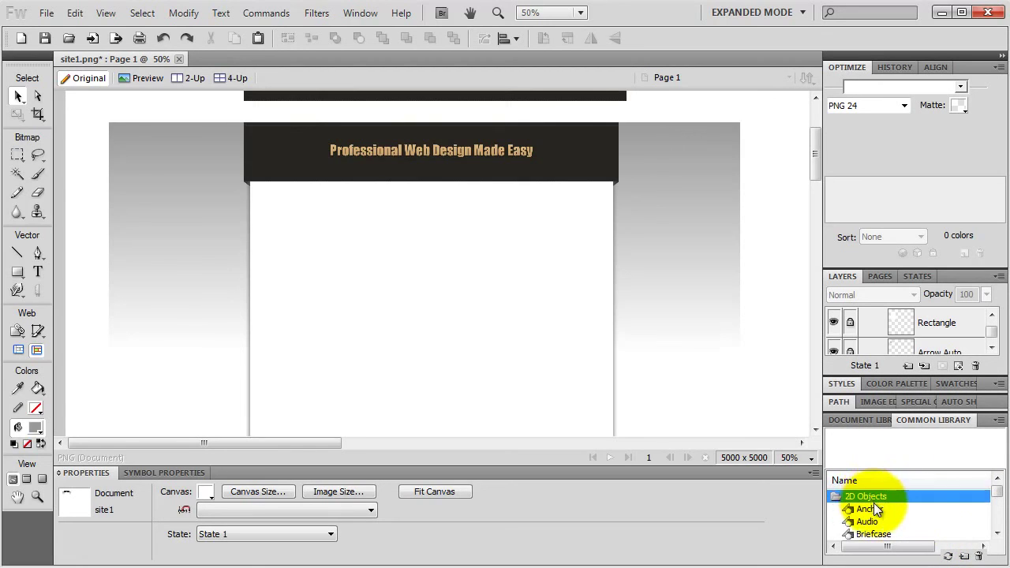
left_click(874, 509)
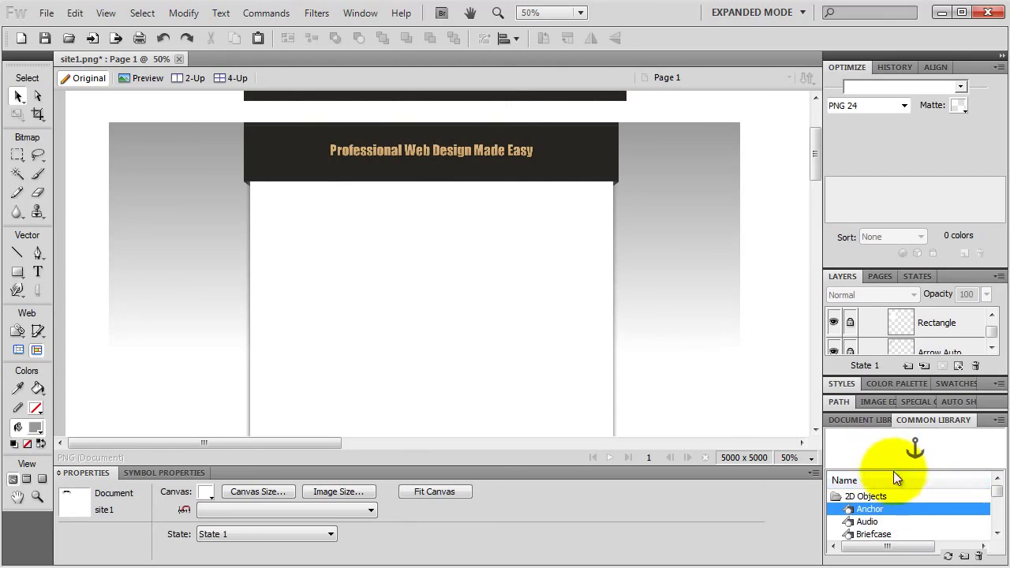
scroll(876, 508, "down", 1)
left_click(876, 508)
scroll(877, 509, "down", 1)
left_click(877, 508)
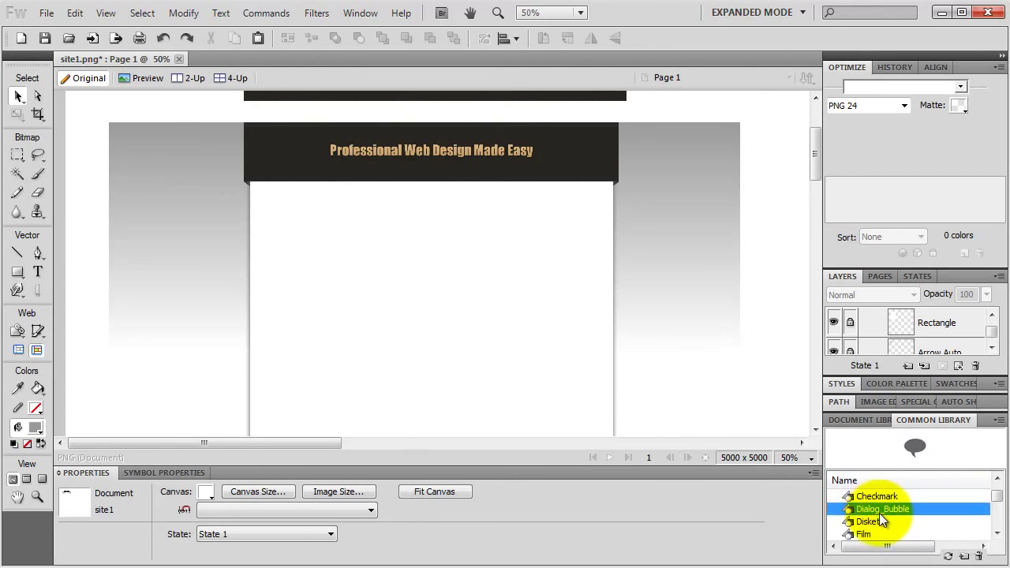
scroll(879, 513, "down", 1)
left_click(882, 513)
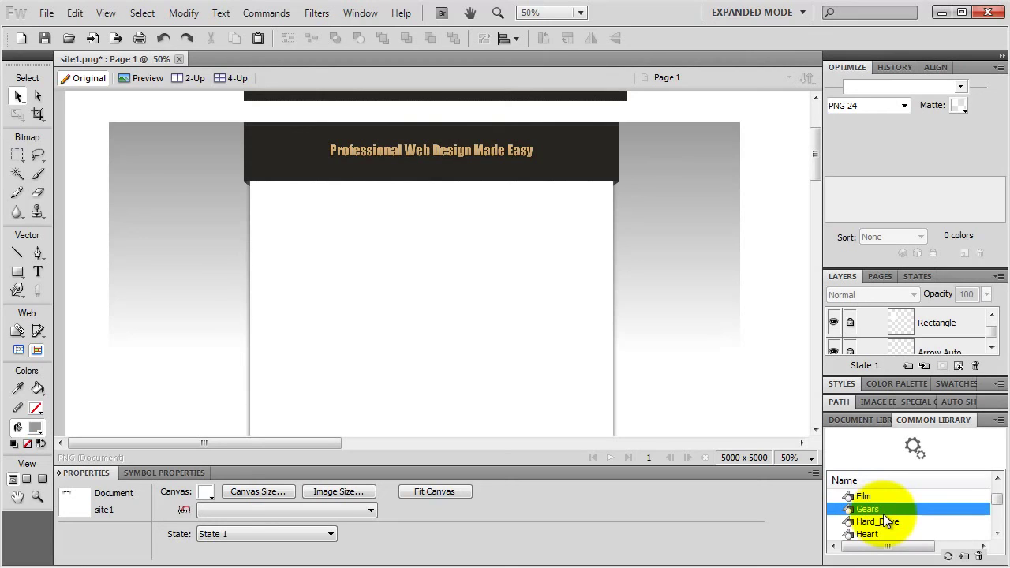
left_click_drag(882, 512, 266, 143)
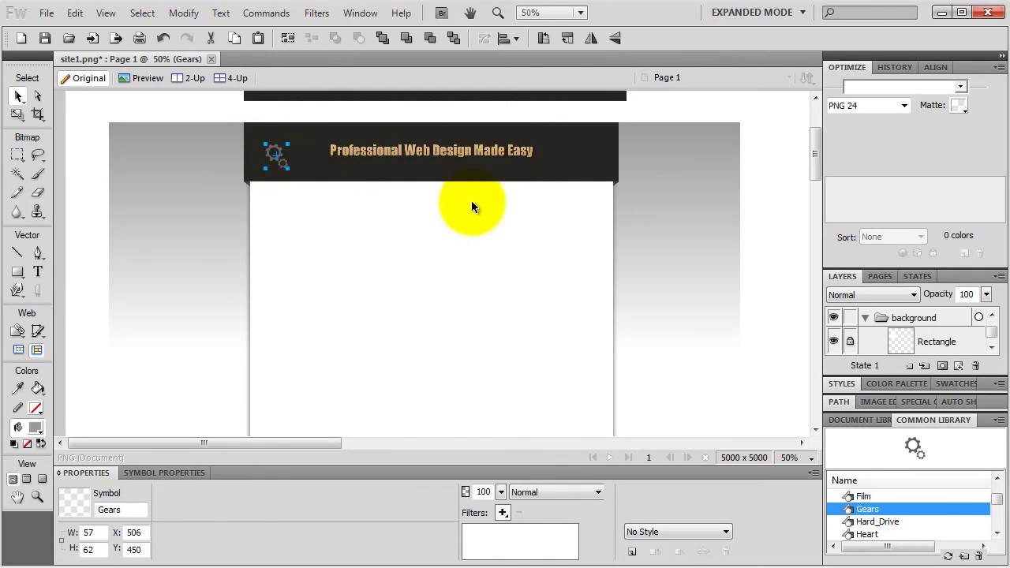
Try the Wood 003 style on the Gears symbol, then apply Wood 002 instead
scroll(992, 331, "up", 3)
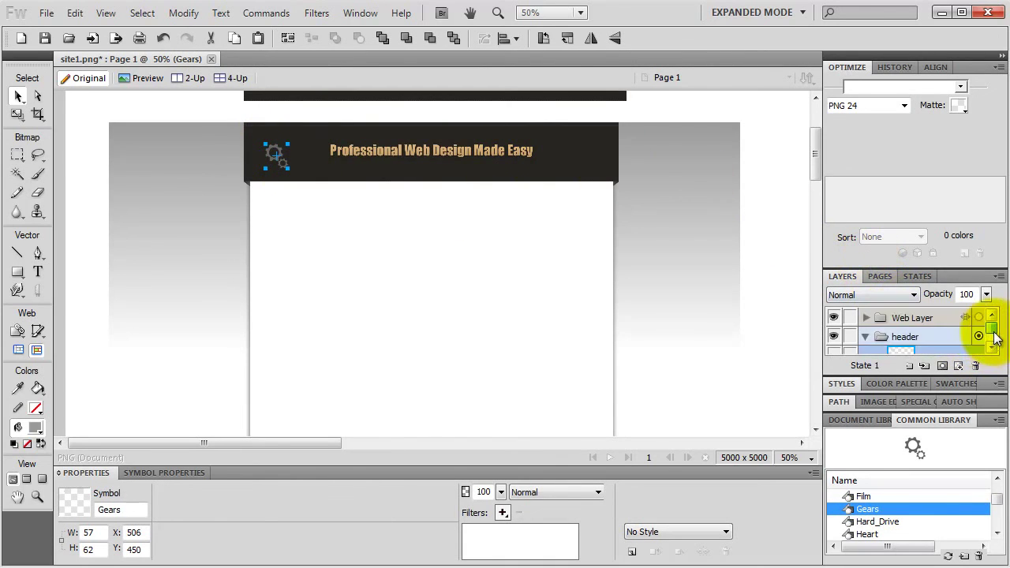
scroll(996, 337, "down", 3)
scroll(933, 344, "up", 3)
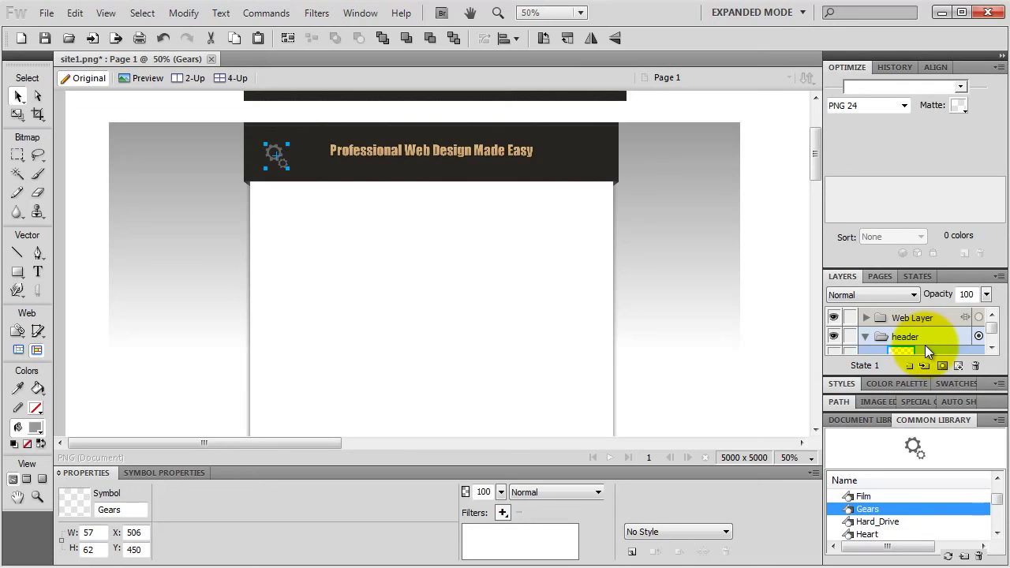
left_click(843, 387)
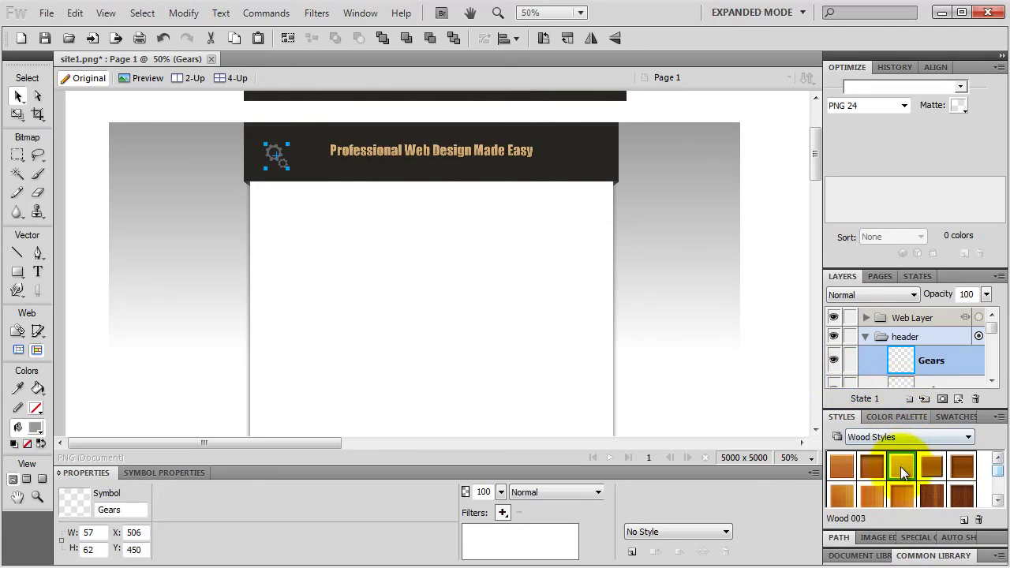
left_click(902, 467)
left_click(872, 469)
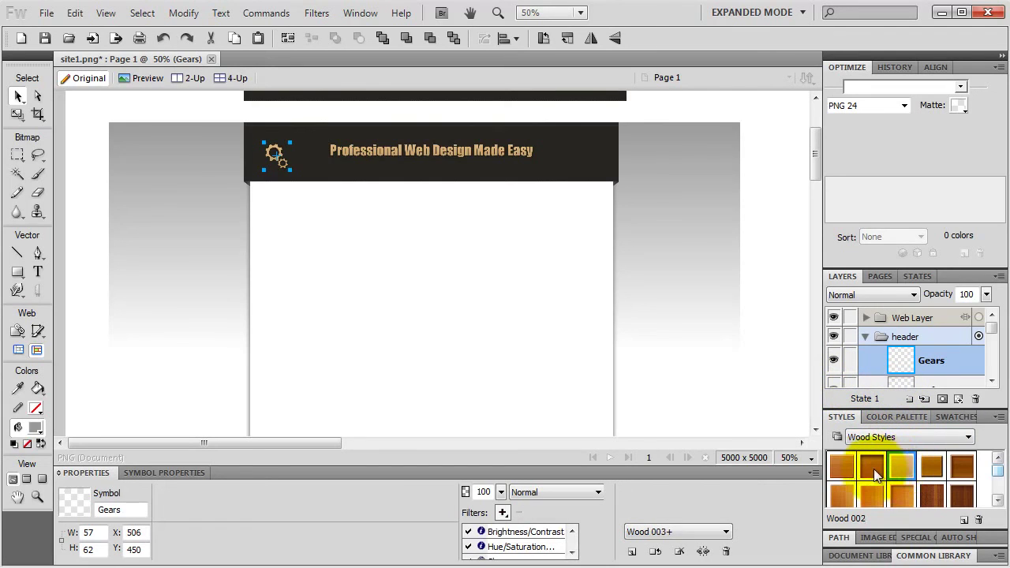
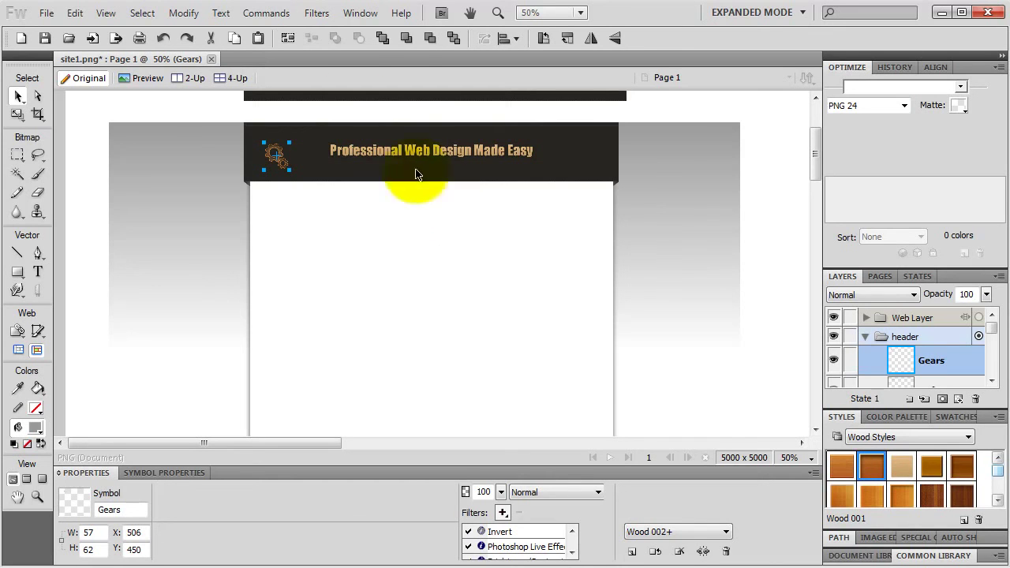
Insert a Lorem ipsum text block, try it on the white page, and delete it
left_click(284, 13)
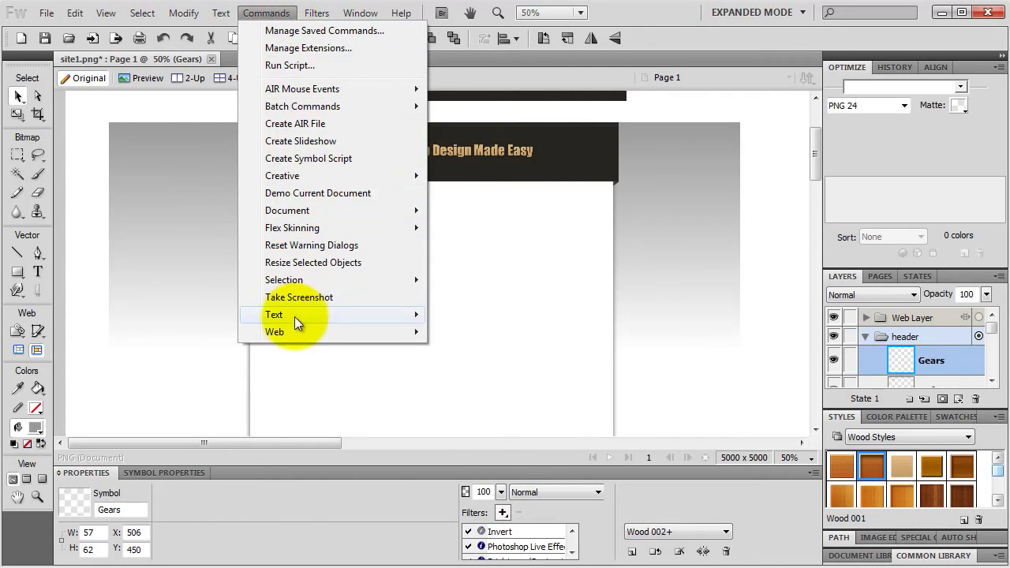
mouse_move(294, 317)
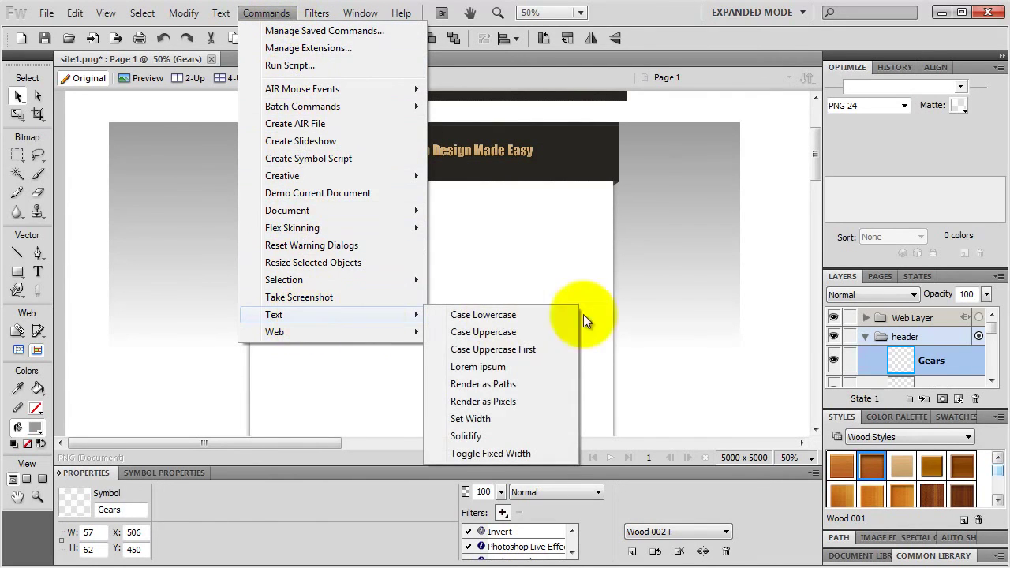
left_click(475, 367)
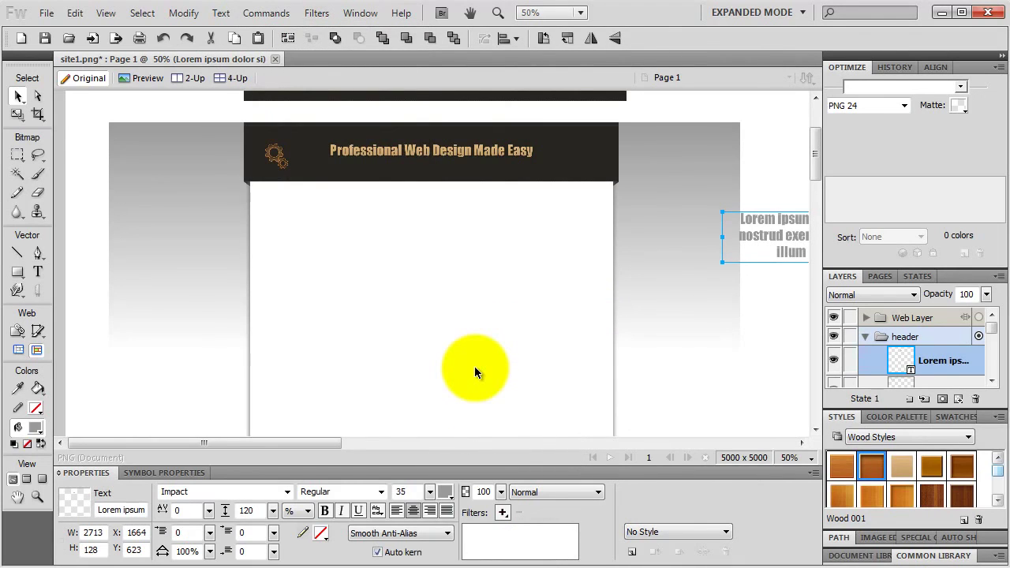
left_click_drag(773, 231, 342, 236)
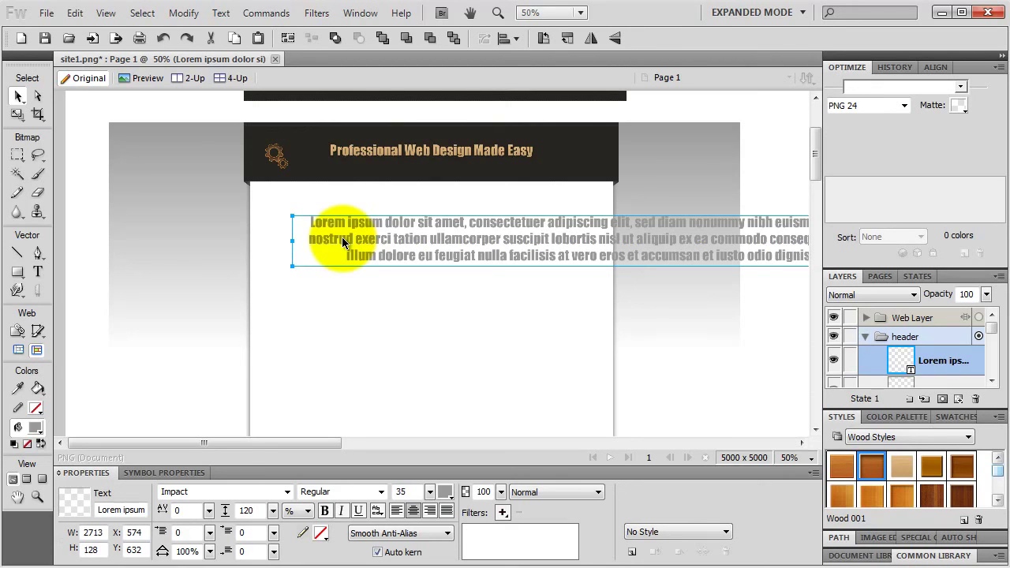
key("Delete")
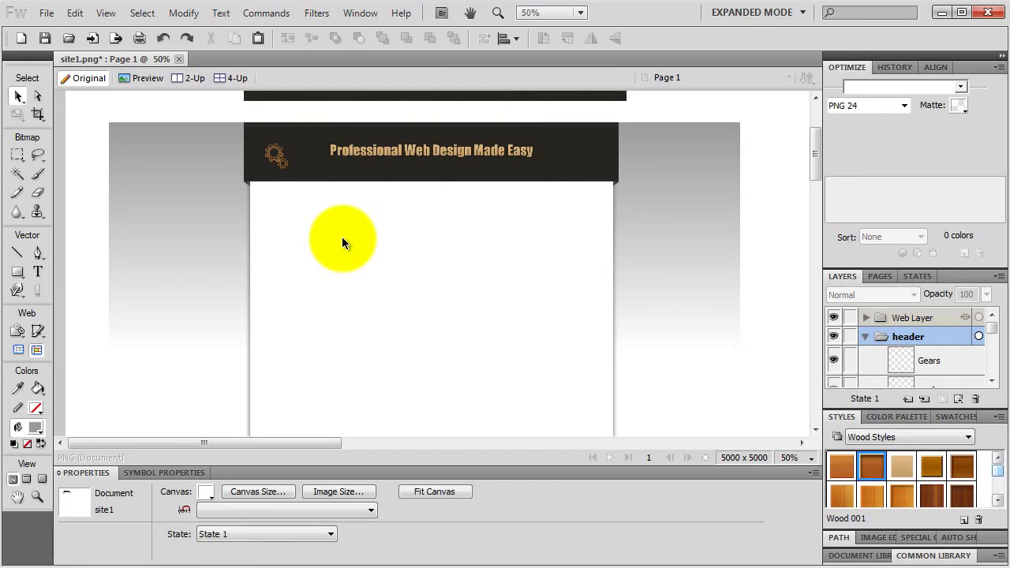
Draw a gray rectangle on the white page below the header and size it to 240 px wide and 60 px high
left_click(17, 271)
left_click(54, 284)
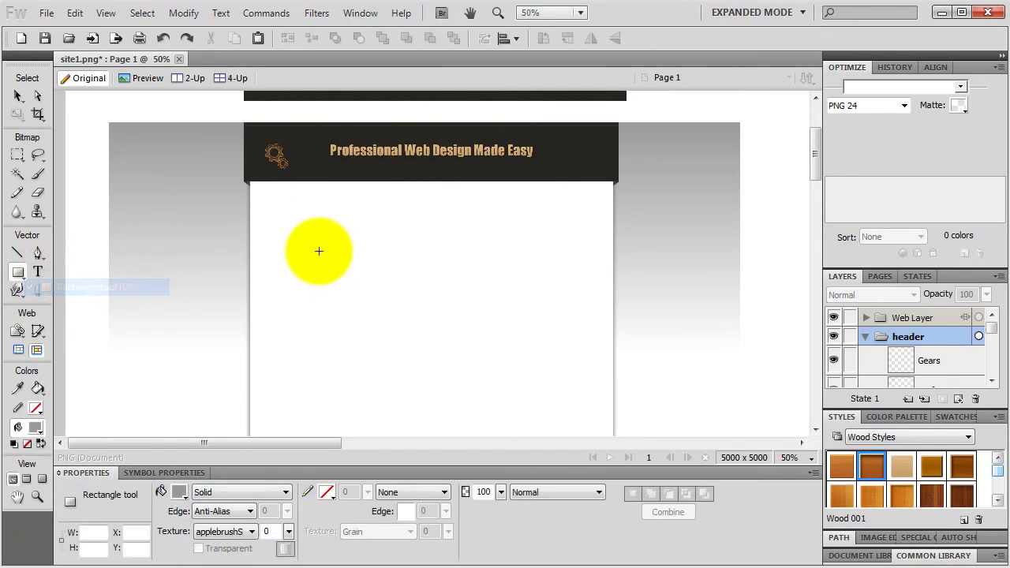
left_click_drag(317, 270, 426, 248)
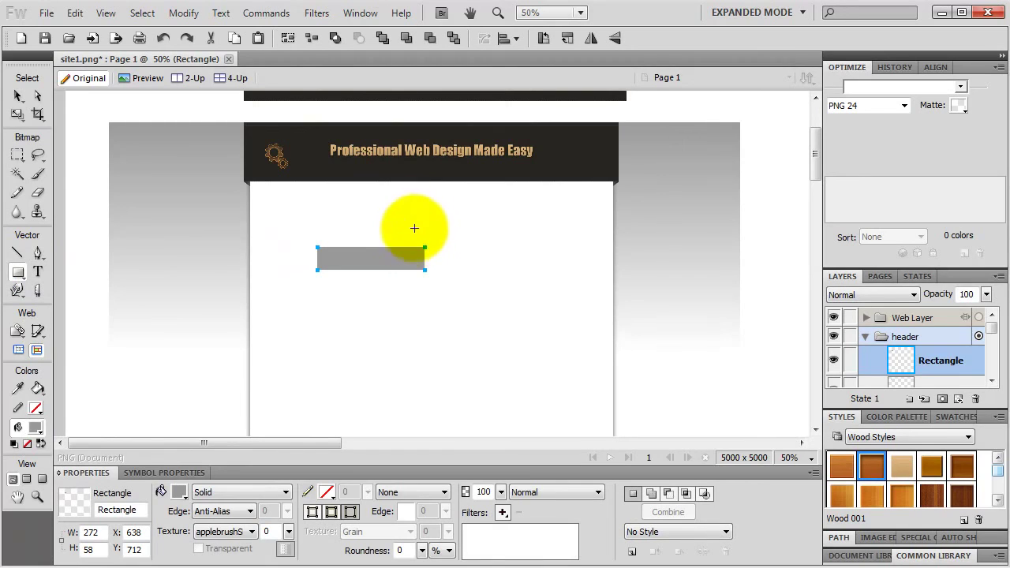
double_click(101, 535)
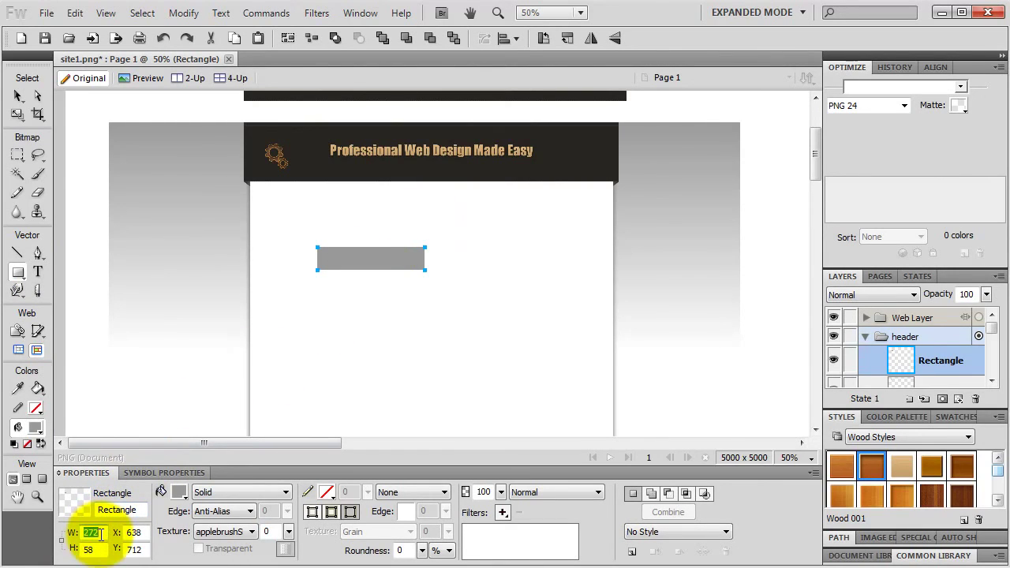
type("240")
key("Return")
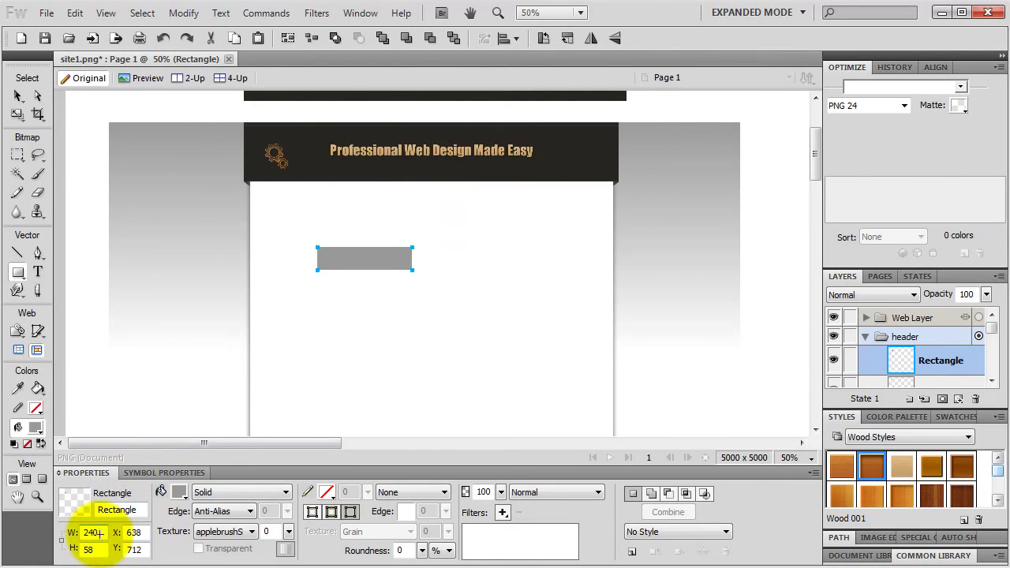
double_click(98, 550)
type("60")
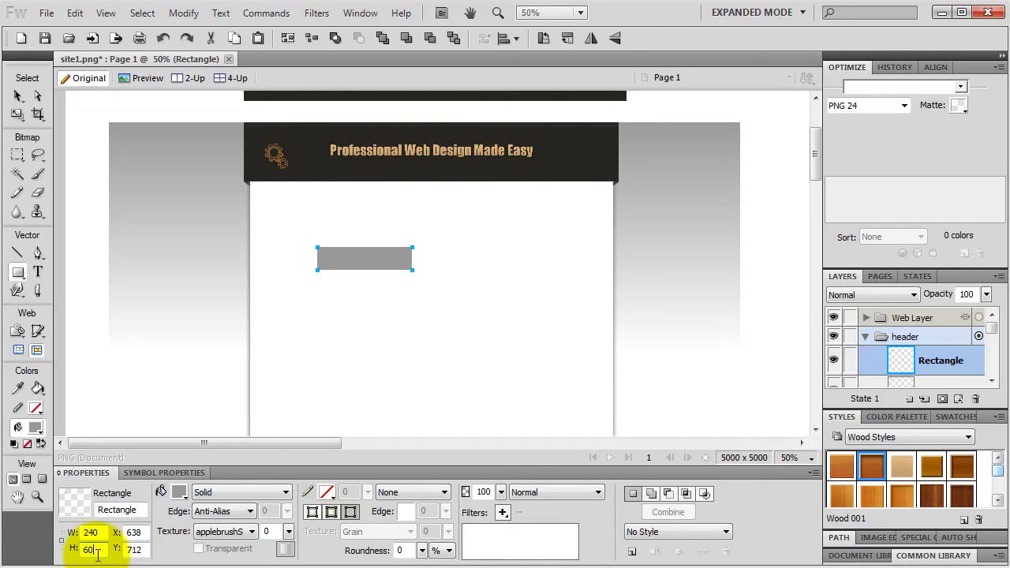
key("Return")
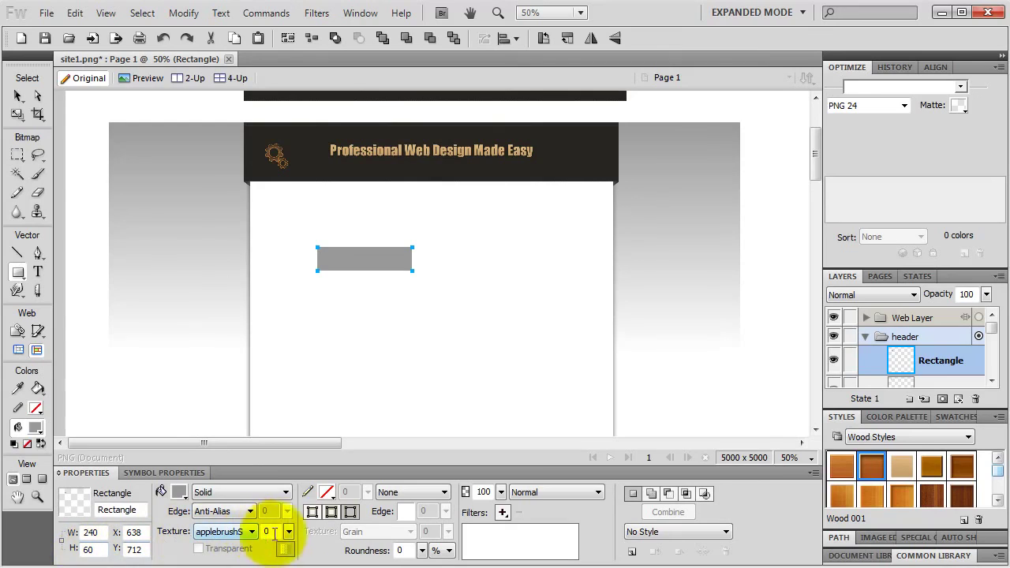
Give the 240 by 60 px rectangle a roundness of 60% and a bright yellow fill
double_click(401, 550)
type("60")
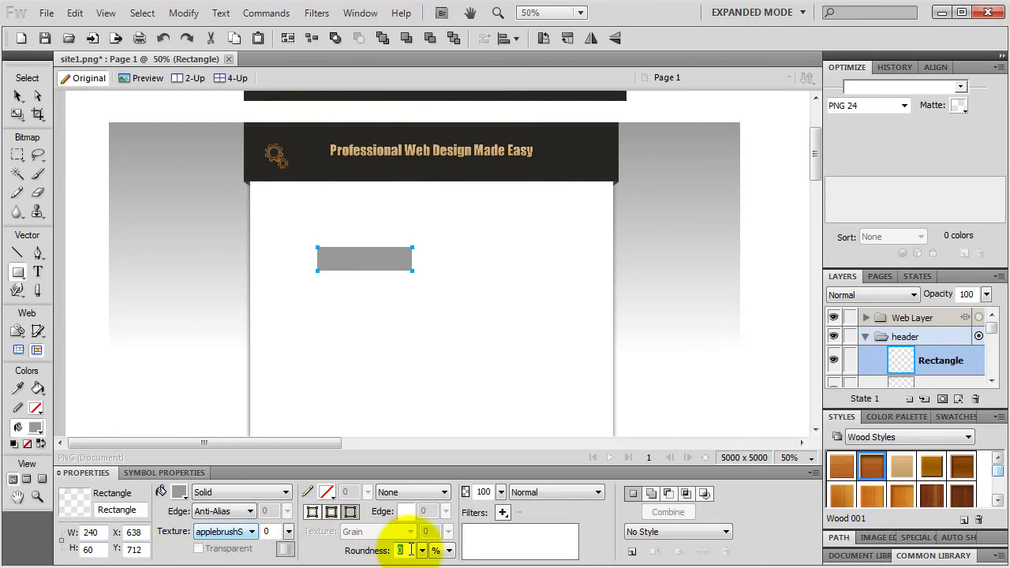
key("Return")
left_click(180, 490)
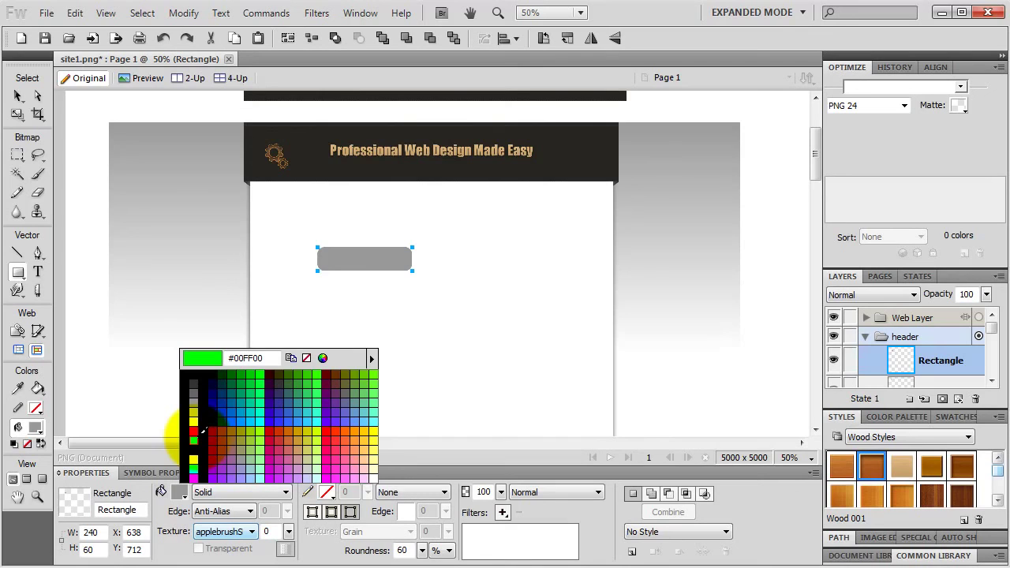
left_click(194, 458)
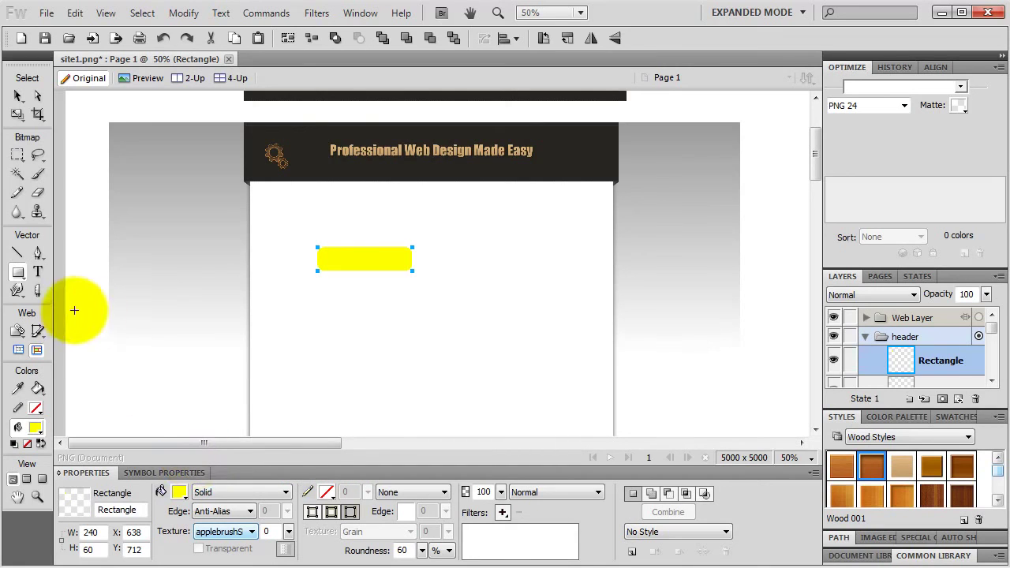
Add the text "Add to Cart" over the yellow button and nudge it toward the button's middle
left_click(37, 272)
left_click_drag(311, 251, 439, 268)
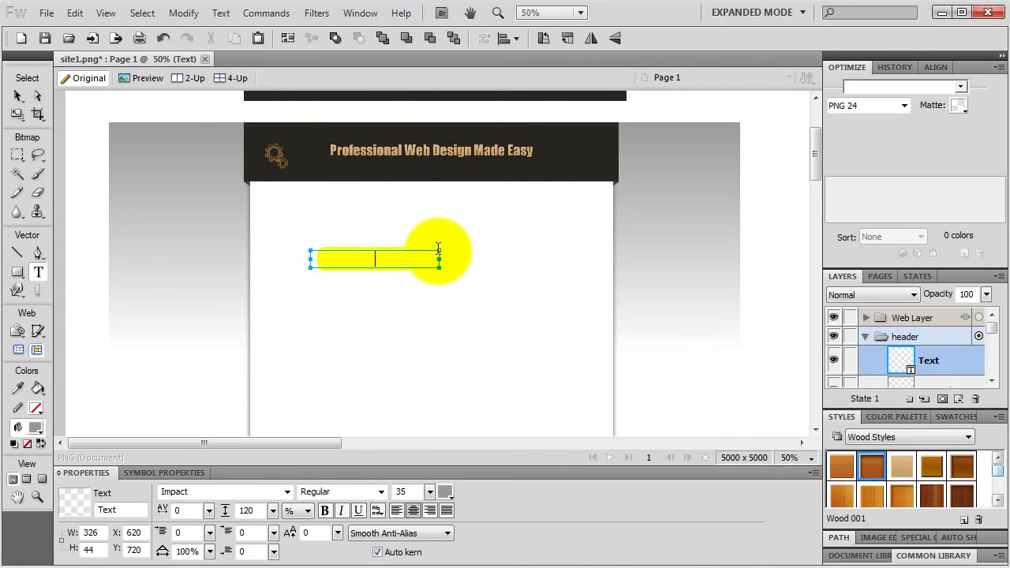
type("Add to Cart")
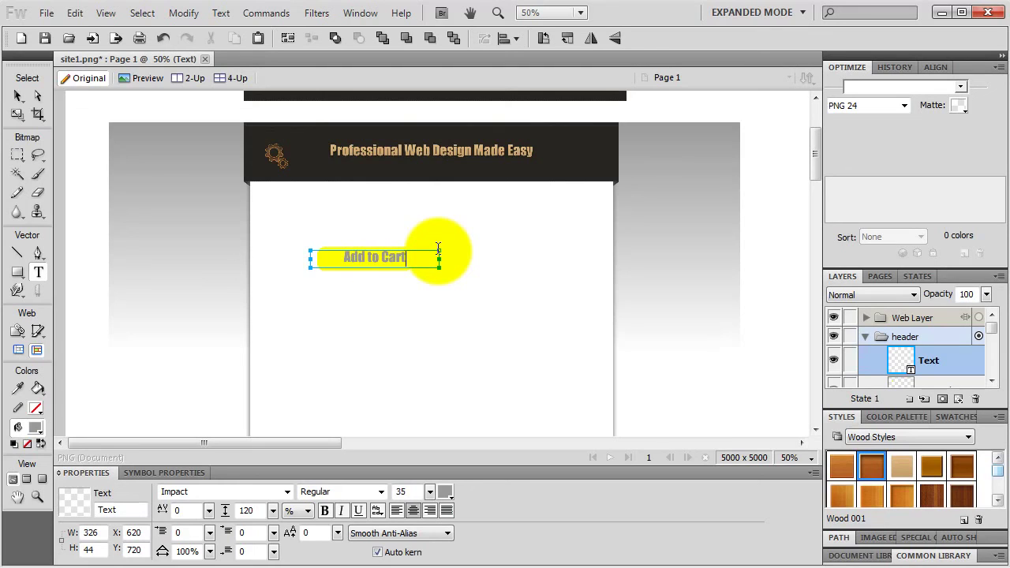
left_click(17, 95)
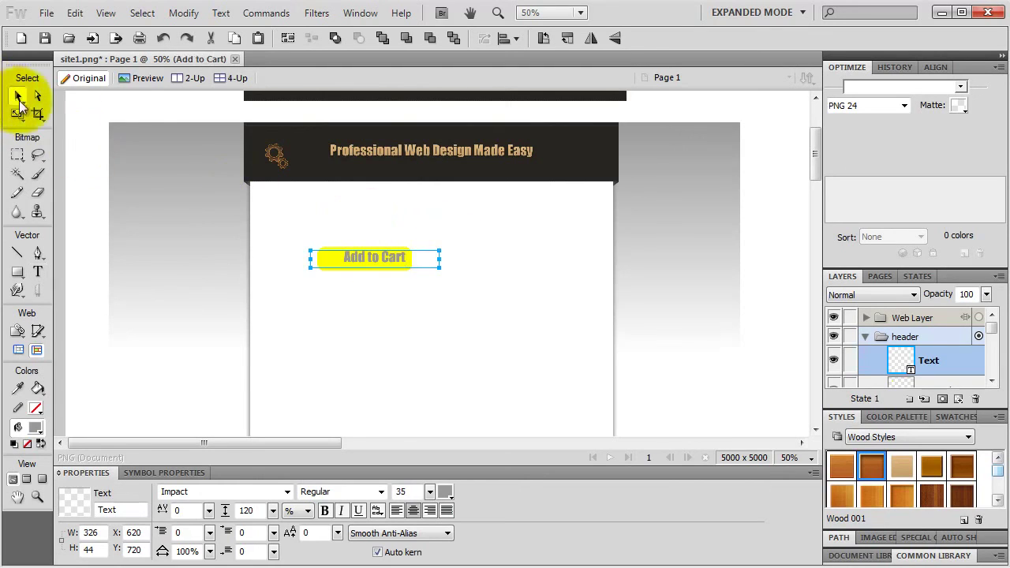
left_click_drag(371, 262, 363, 268)
Change the "Add to Cart" text's font to Tahoma in the Bold style
left_click(203, 492)
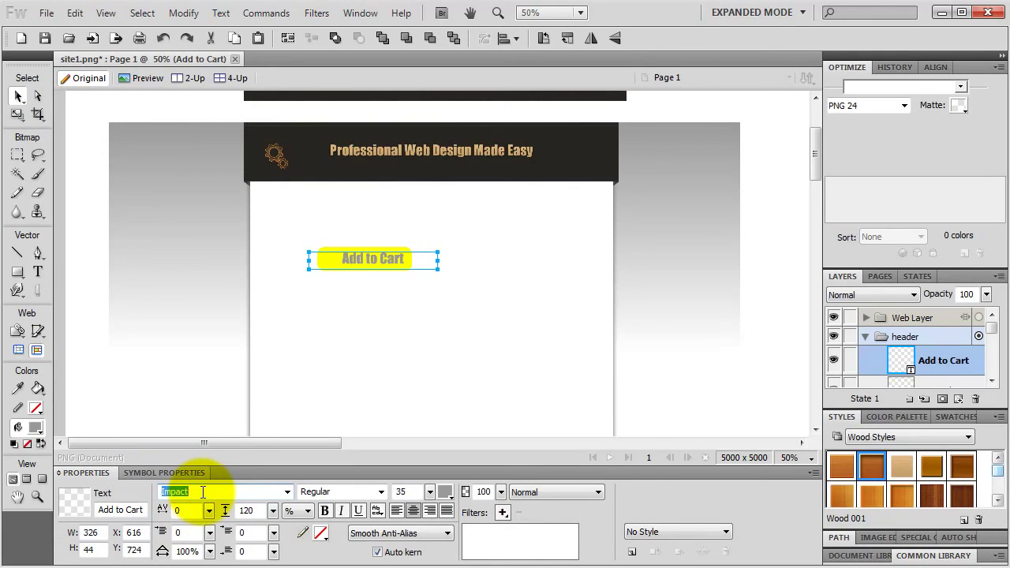
type("Tahoma")
key("Return")
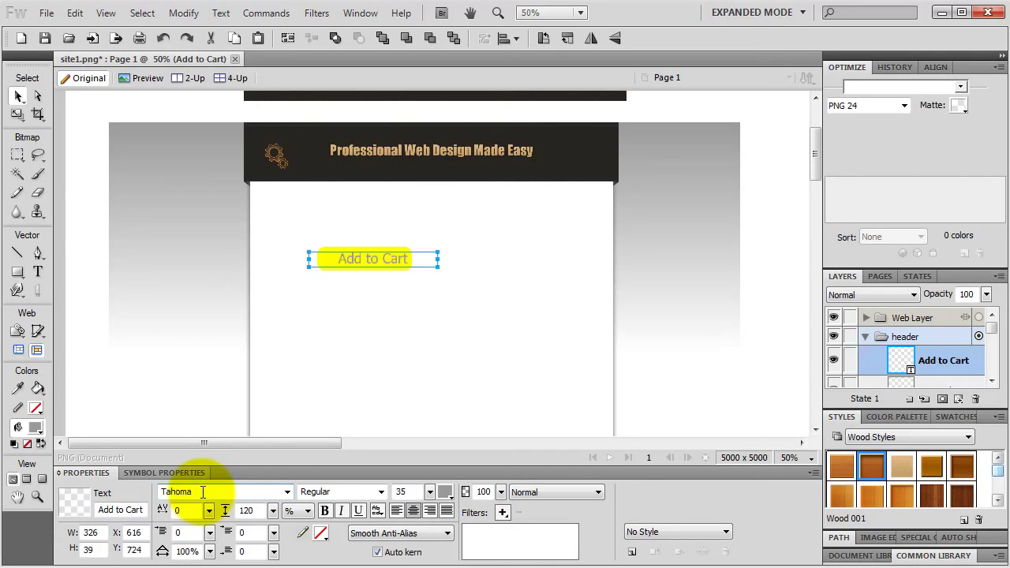
left_click(324, 511)
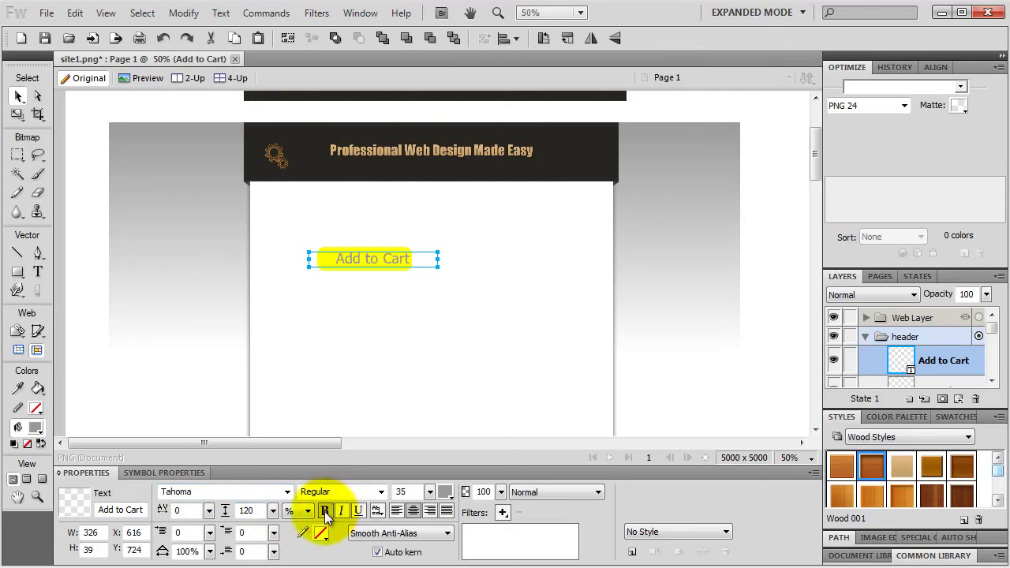
left_click(381, 491)
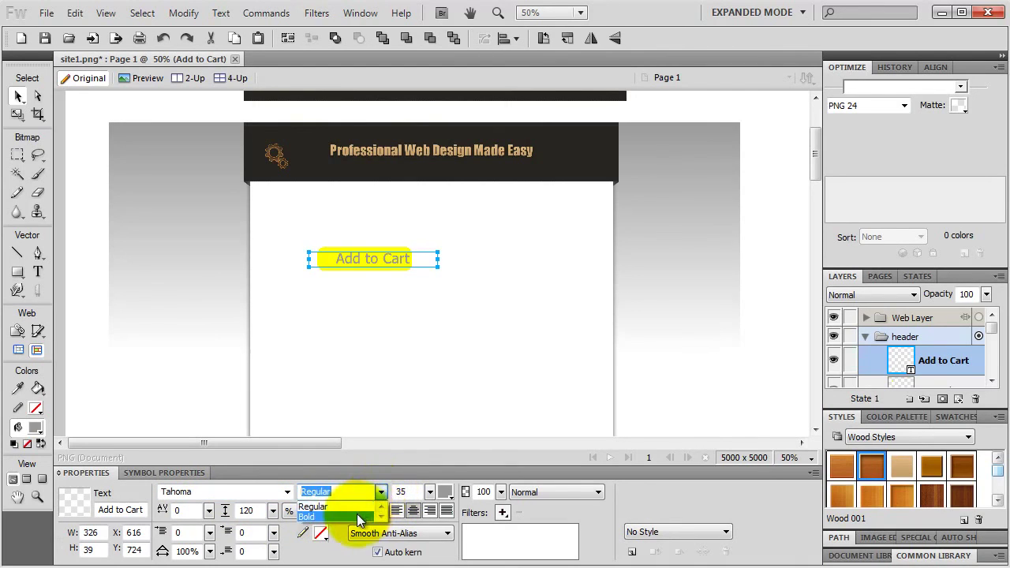
left_click(356, 515)
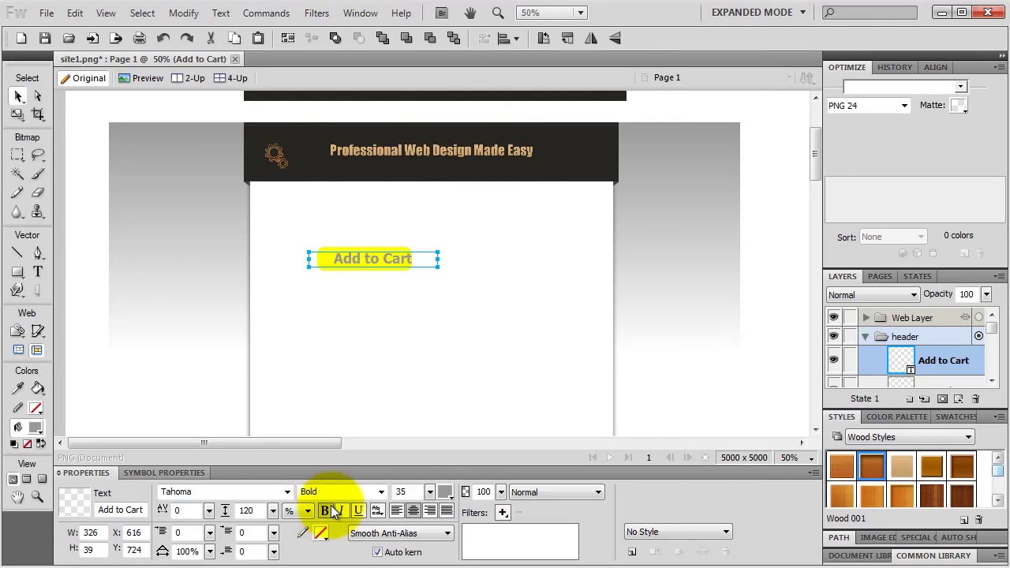
Set the "Add to Cart" text size to 28 and color it dark navy blue
double_click(404, 490)
type("28")
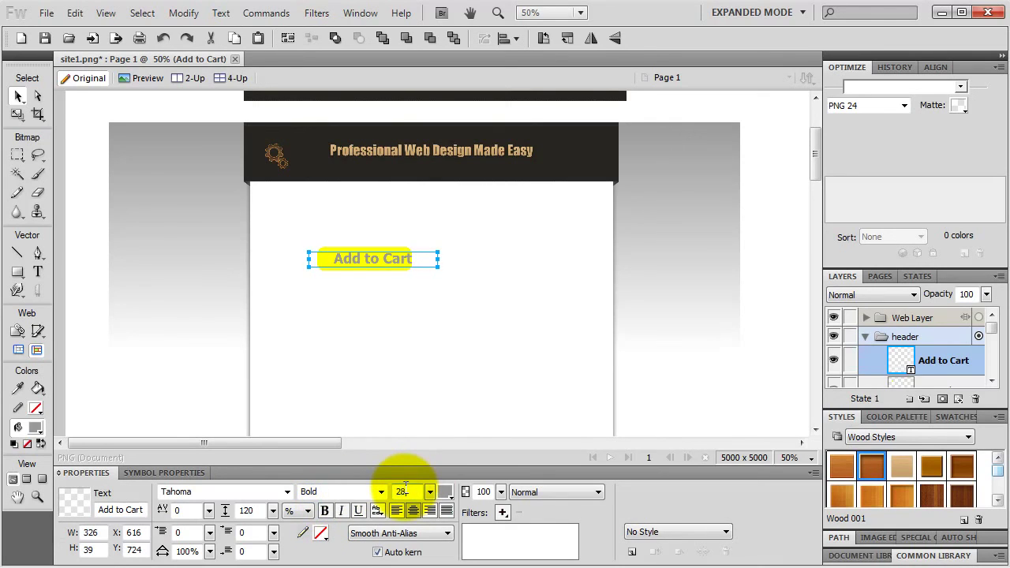
key("Return")
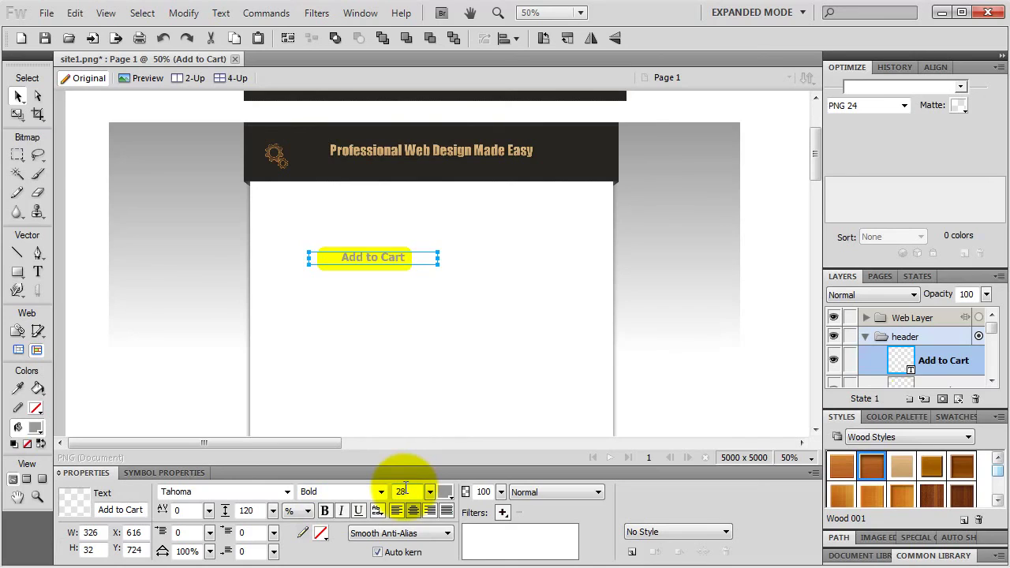
left_click(445, 492)
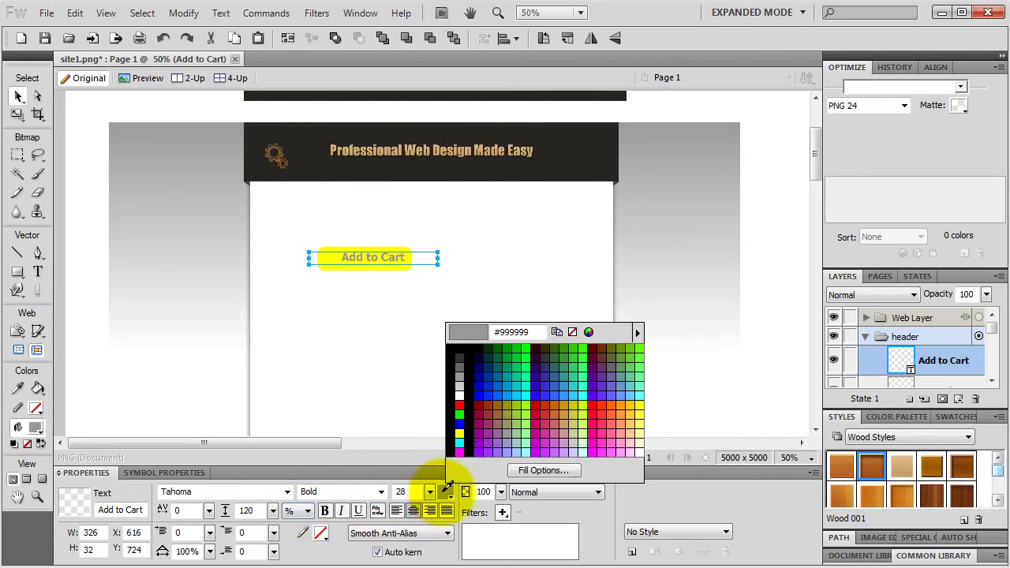
left_click(489, 367)
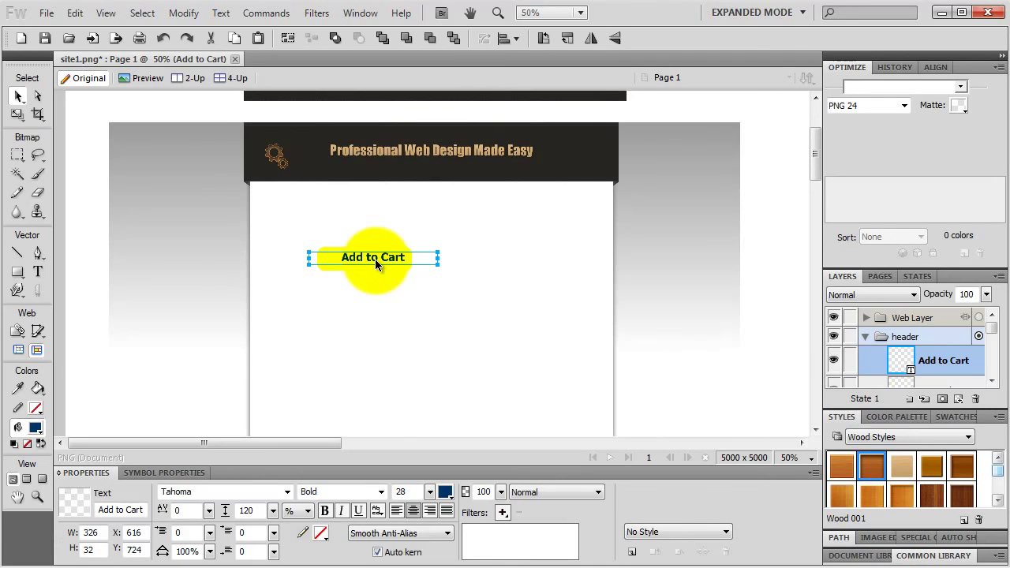
Narrow the "Add to Cart" text box to about the yellow button's width and center the label on the button
key("ctrl+equal")
key("ctrl+equal")
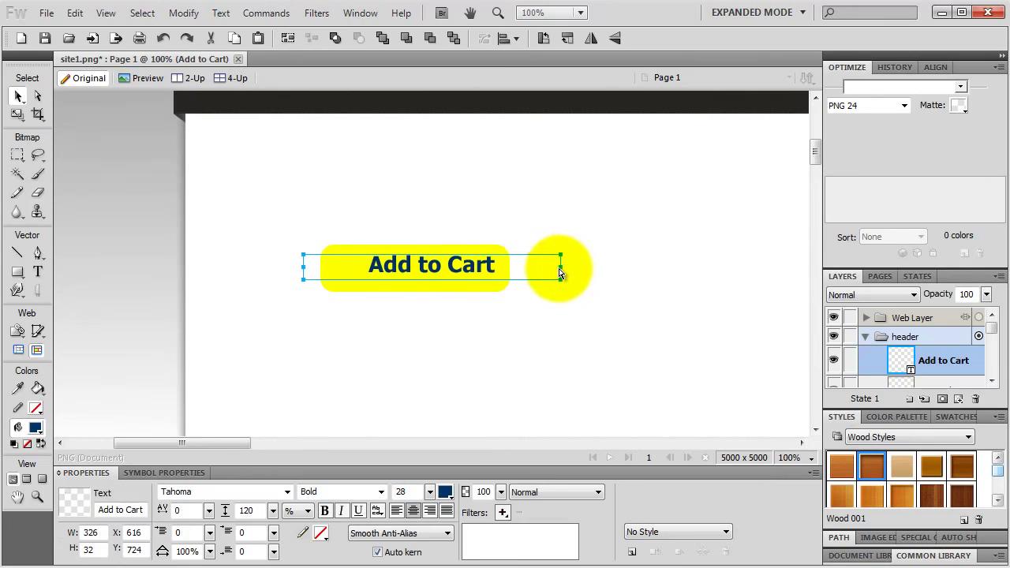
left_click_drag(560, 273, 511, 272)
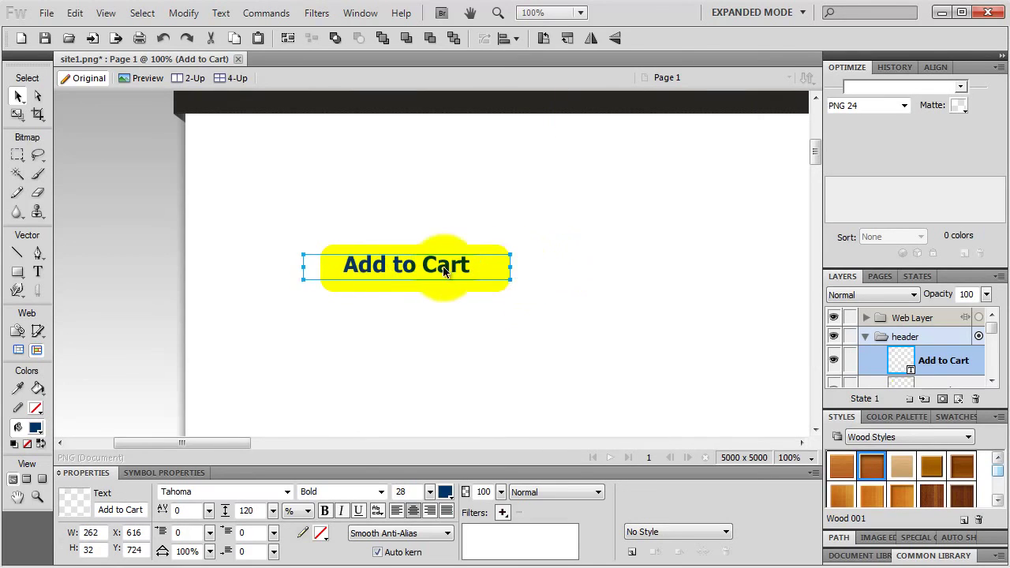
left_click_drag(307, 271, 320, 269)
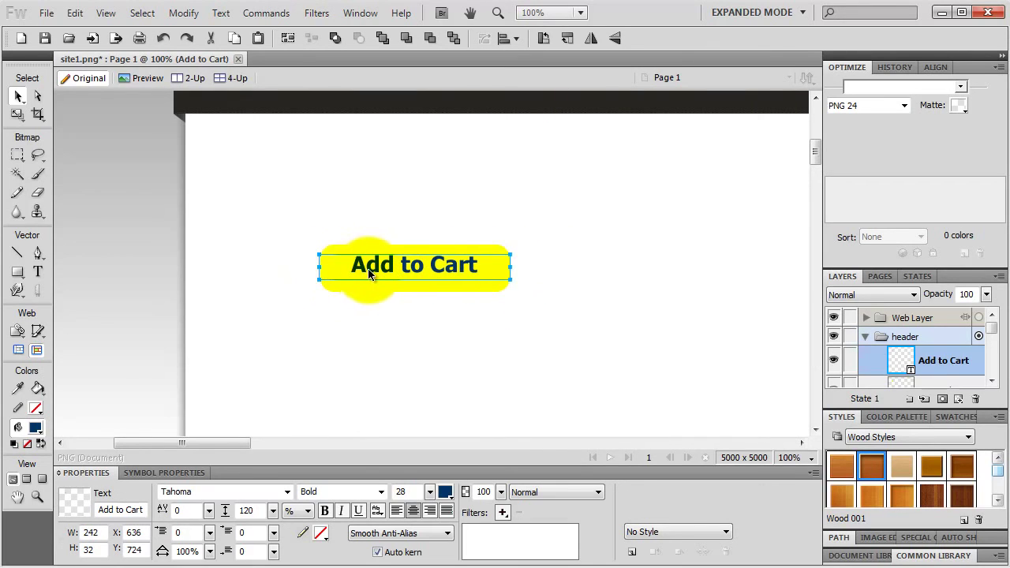
left_click_drag(422, 262, 420, 268)
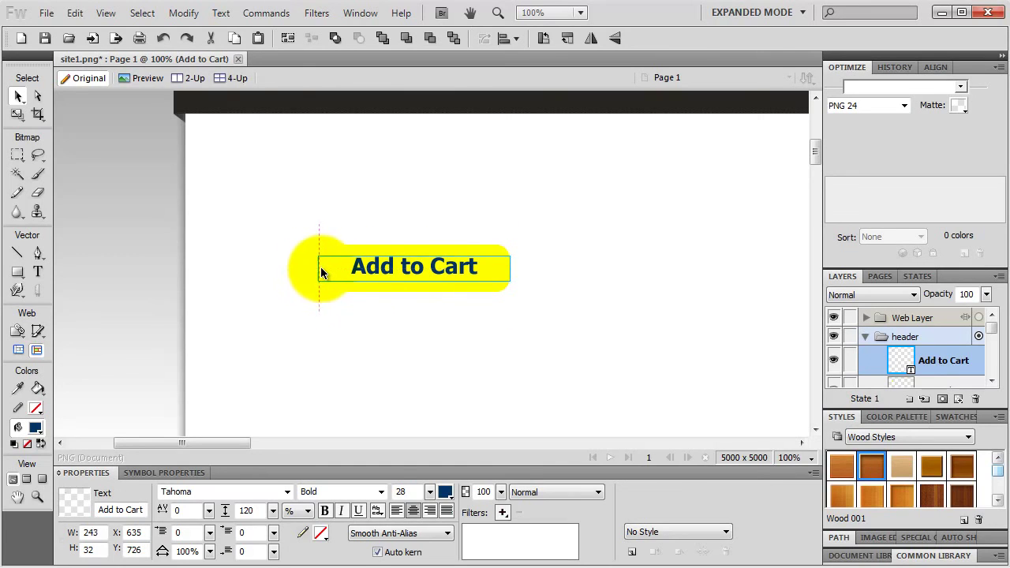
Narrow the Add to Cart text box to 241 wide at X 637 and nudge it down to Y 728 over the yellow button
mouse_move(321, 266)
left_mouse_down()
mouse_move(331, 272)
mouse_move(321, 269)
left_mouse_up()
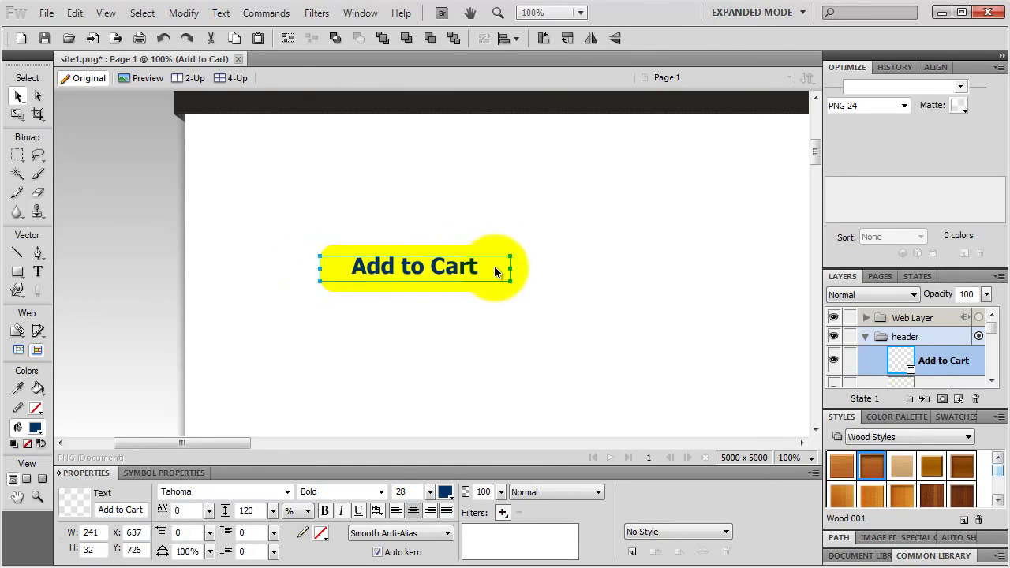
key("Down")
key("Down")
key("Down")
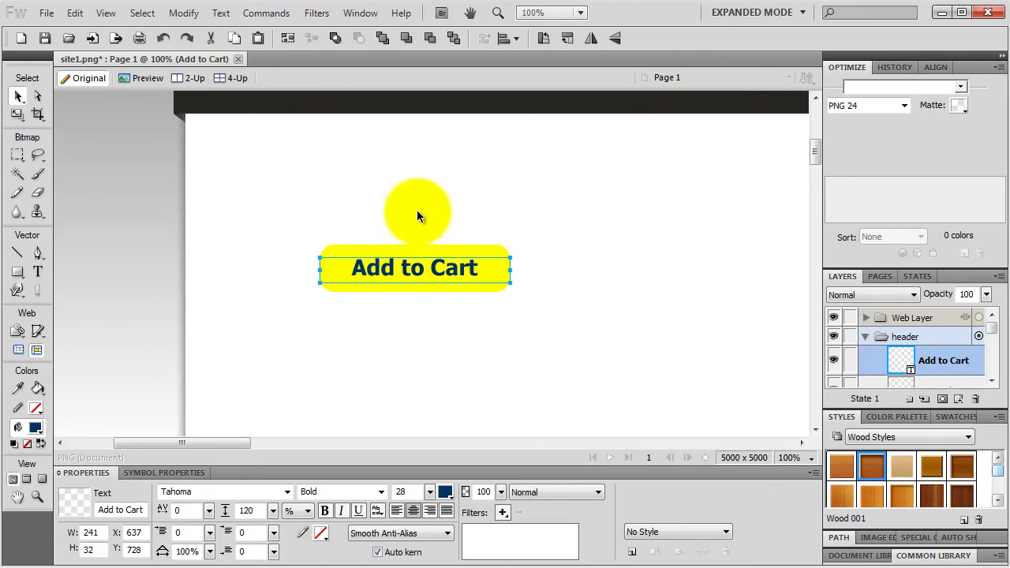
left_click(417, 210)
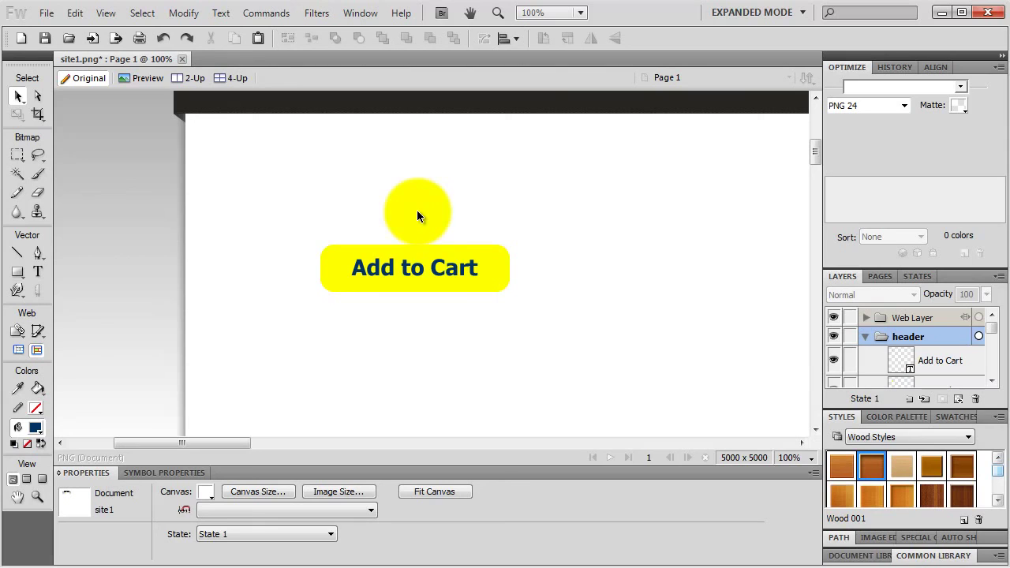
Apply an Auto Vector Mask with the linear downward fade to the yellow rectangle and stretch its gradient for a subtler fade
left_click(438, 253)
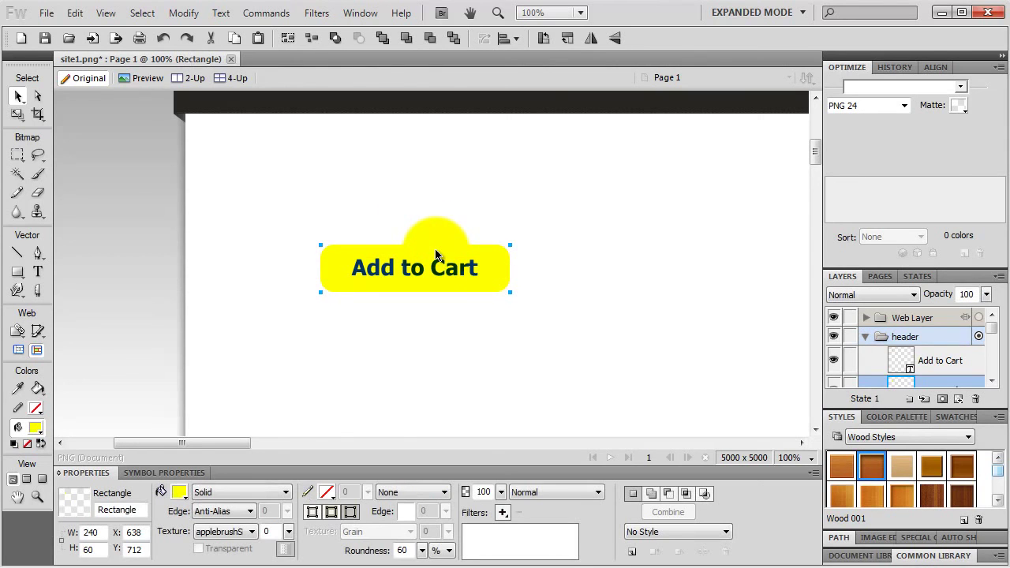
left_click(266, 14)
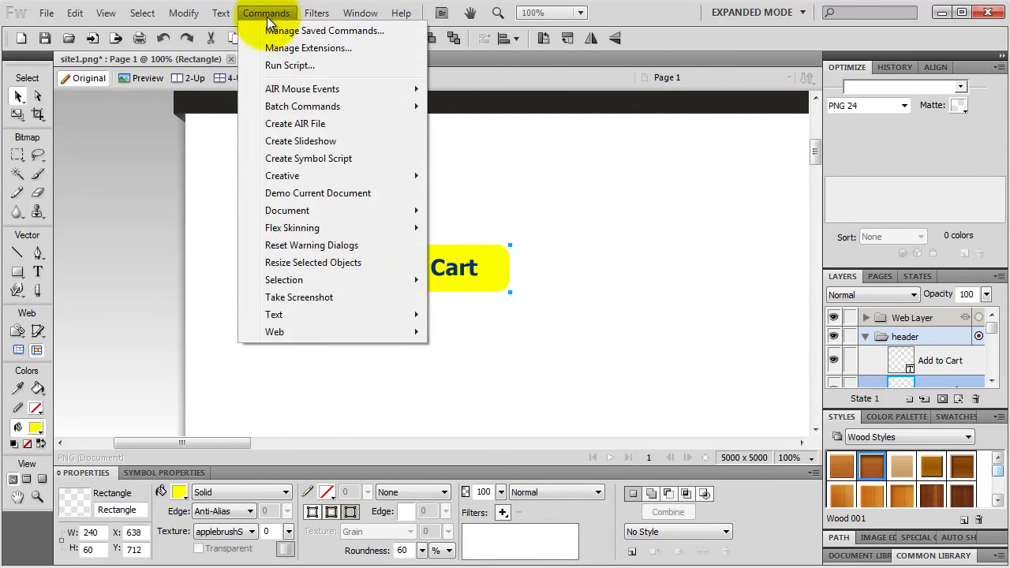
mouse_move(307, 171)
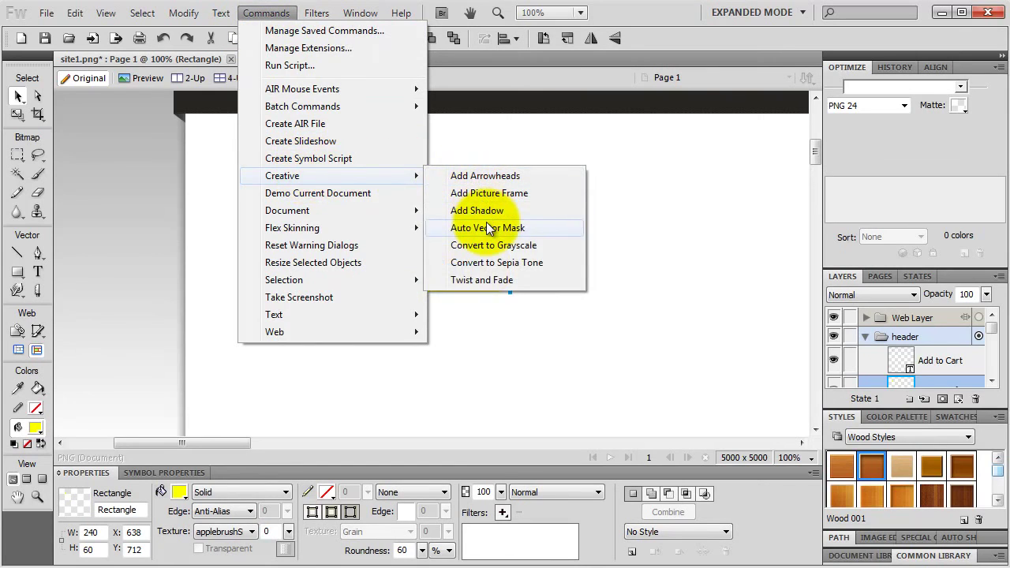
left_click(511, 228)
left_click_drag(514, 197, 619, 188)
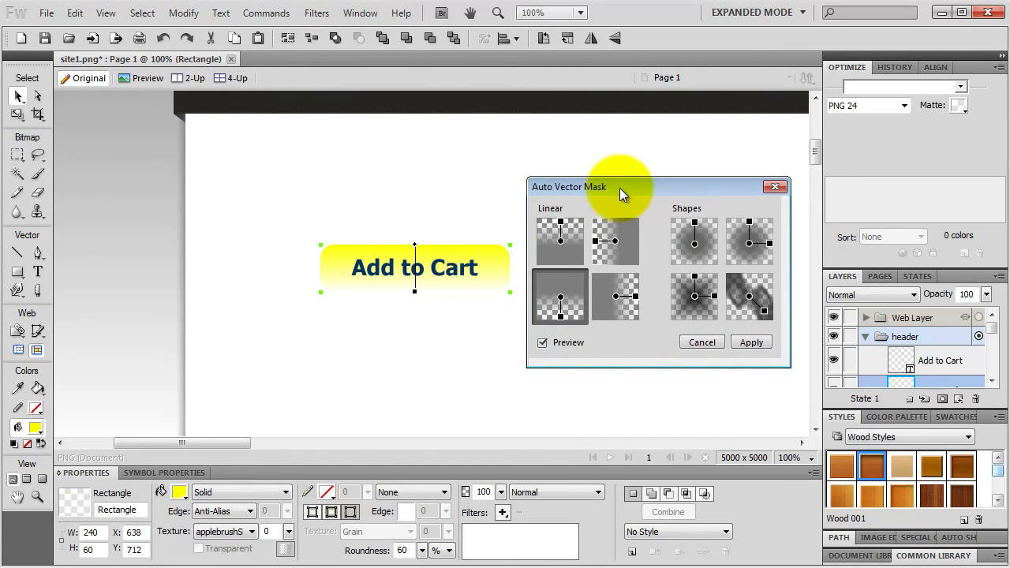
left_click(559, 292)
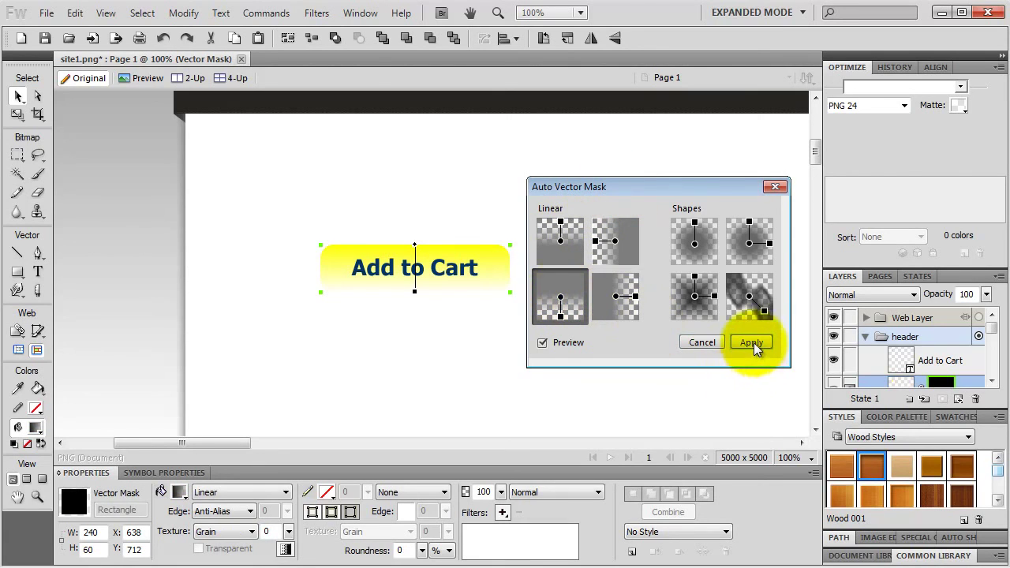
left_click(752, 343)
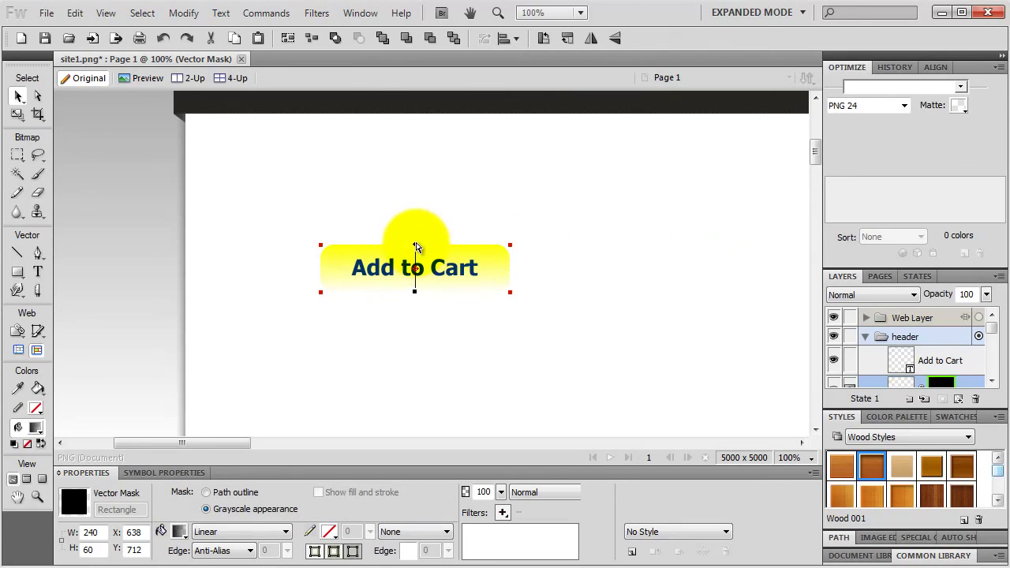
left_click_drag(417, 247, 449, 265)
Apply an Auto Vector Mask with the linear downward fade to the Add to Cart text
left_click(450, 271)
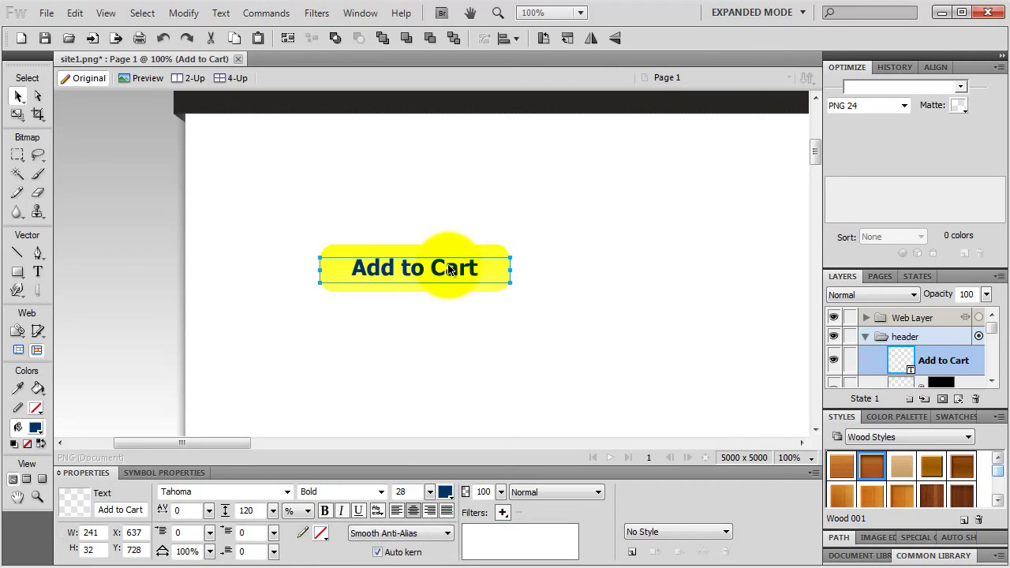
left_click(264, 13)
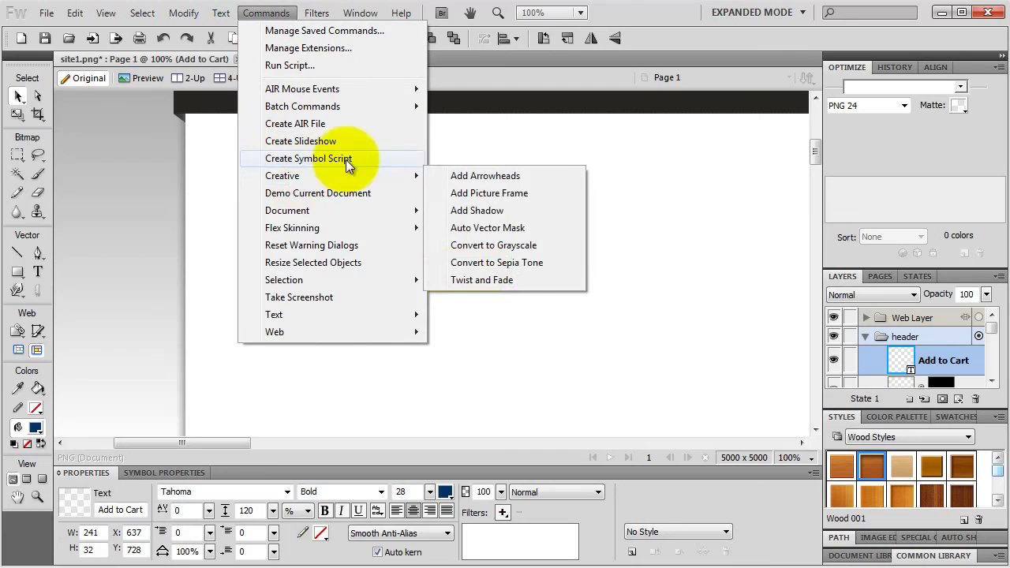
left_click(504, 225)
left_click(406, 310)
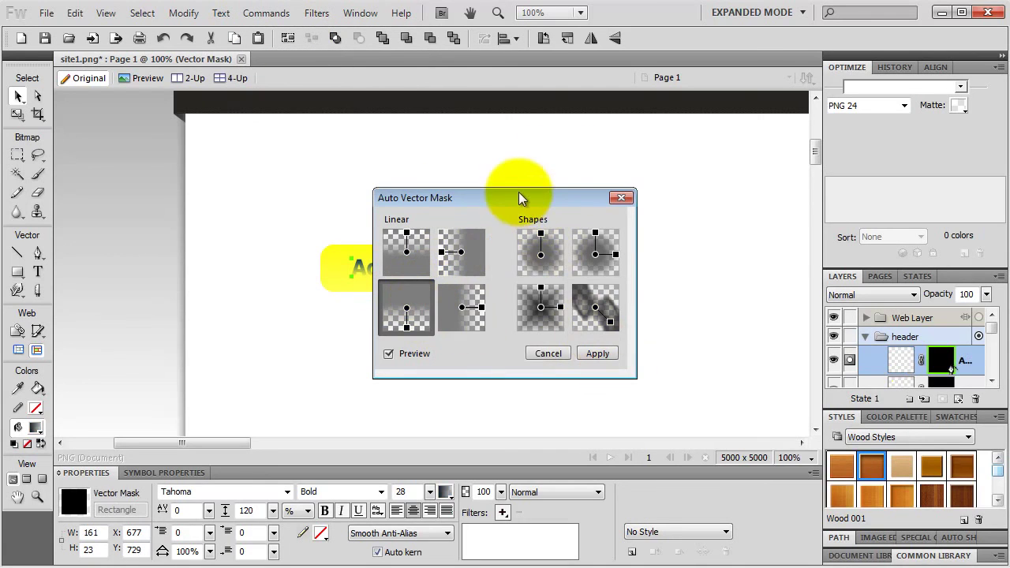
left_click_drag(517, 196, 636, 188)
key("Return")
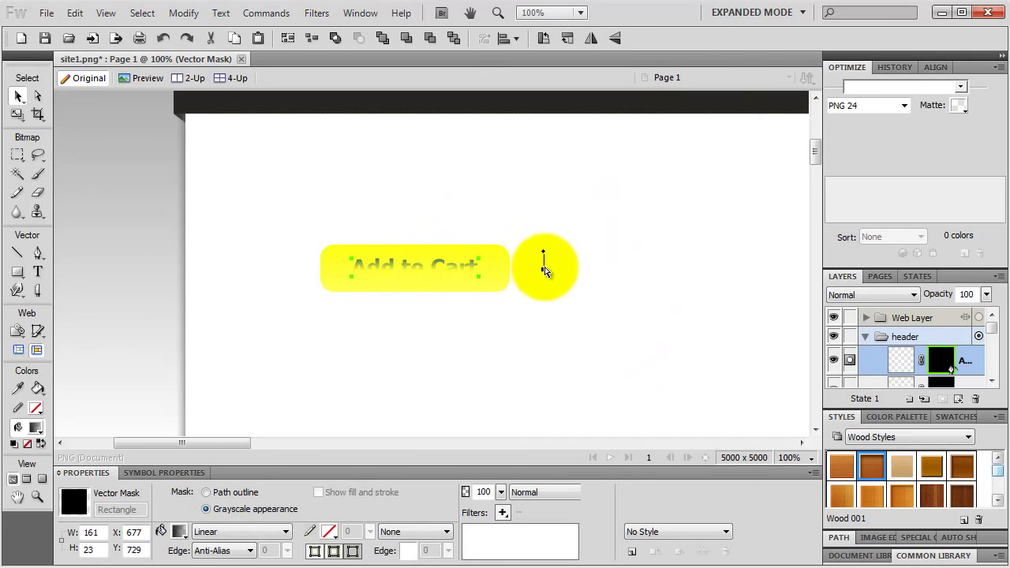
Lengthen the text mask's gradient well below the button so the lettering fades only slightly
left_click_drag(544, 264, 543, 345)
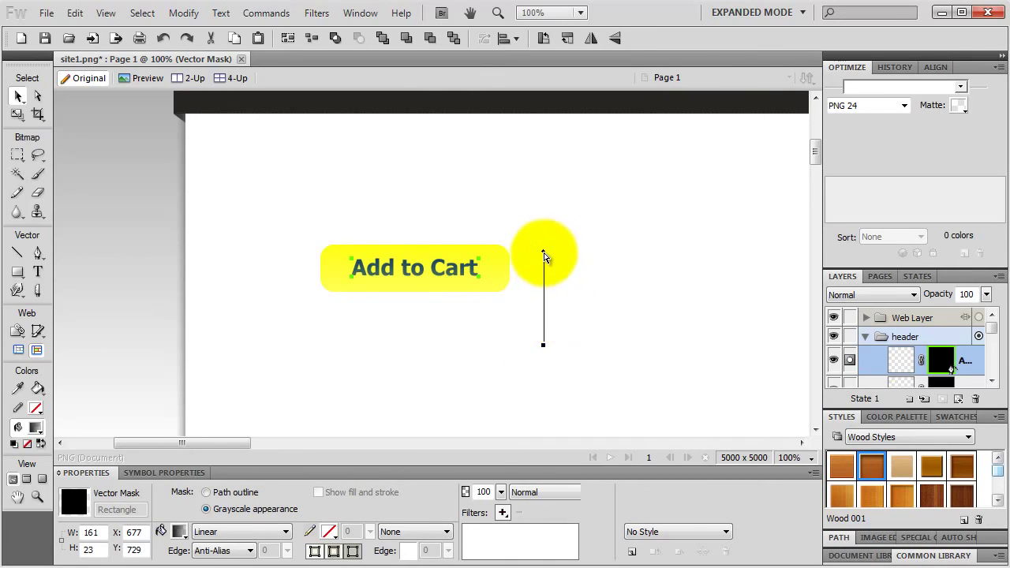
mouse_move(544, 254)
left_mouse_down()
mouse_move(550, 228)
mouse_move(550, 260)
left_mouse_up()
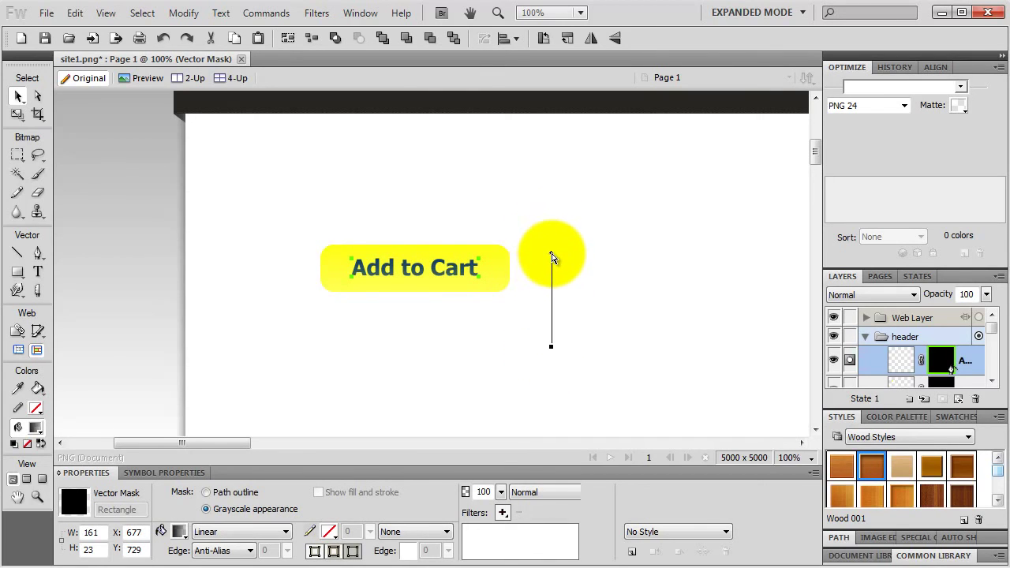
left_click(535, 190)
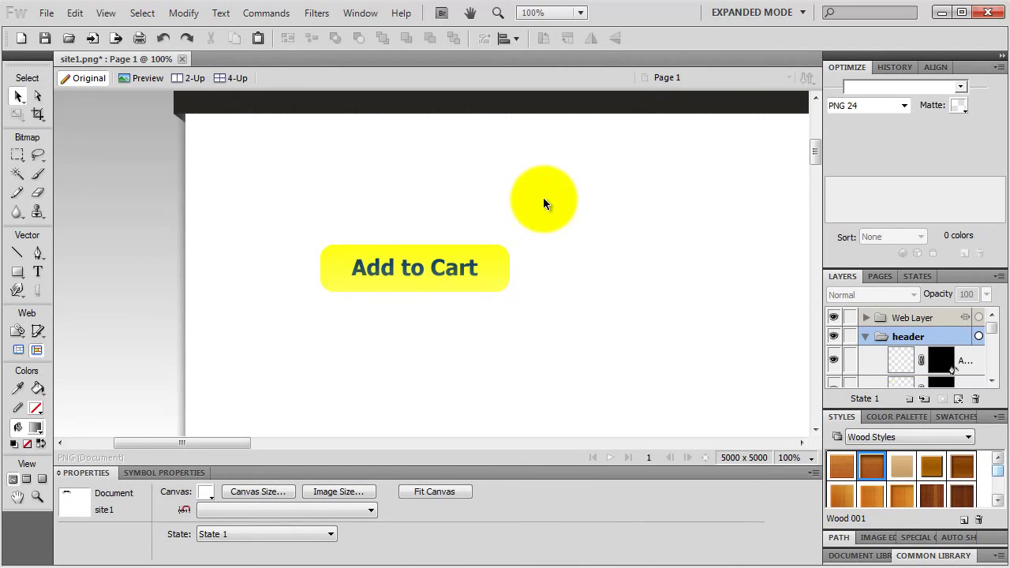
Duplicate the masked yellow rectangle and place the copy directly beneath the button at X 638, Y 772
left_click(487, 256)
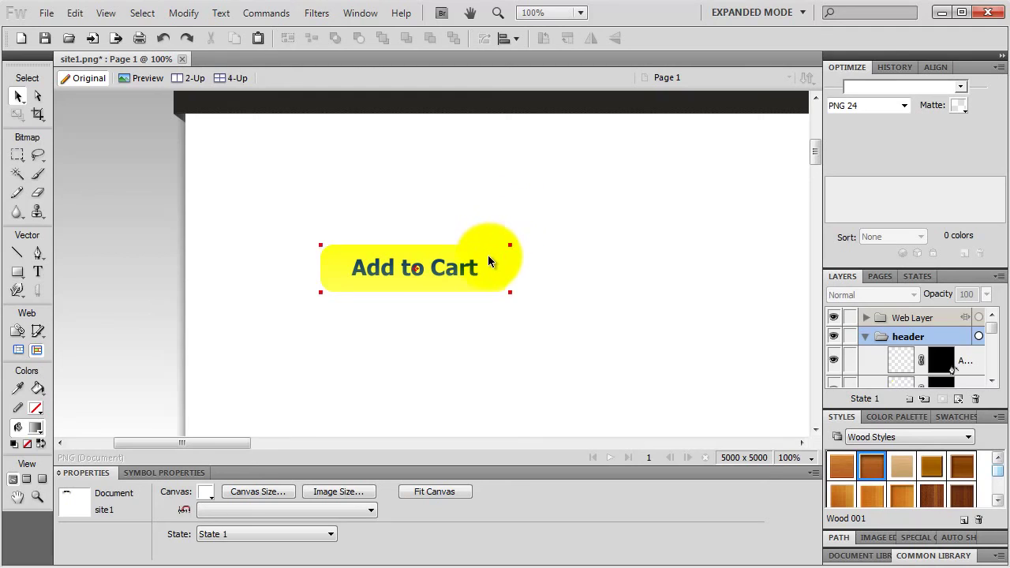
left_click_drag(487, 251, 492, 247)
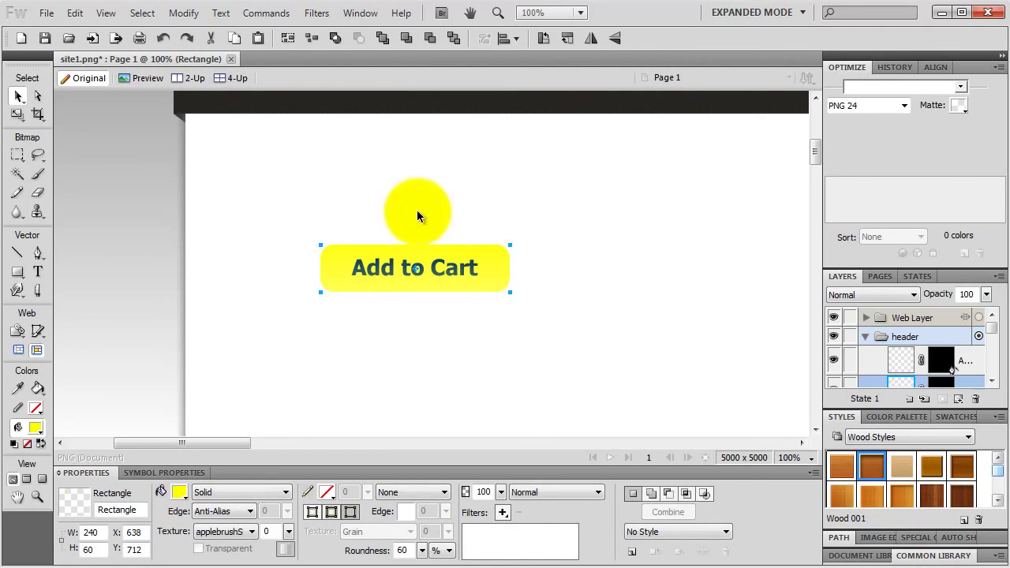
left_click(75, 14)
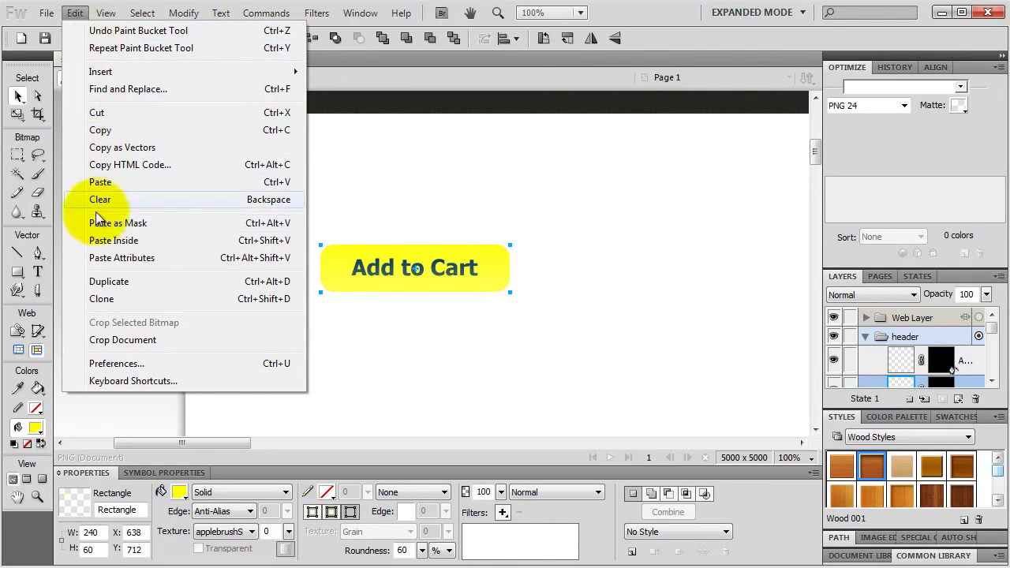
left_click(125, 283)
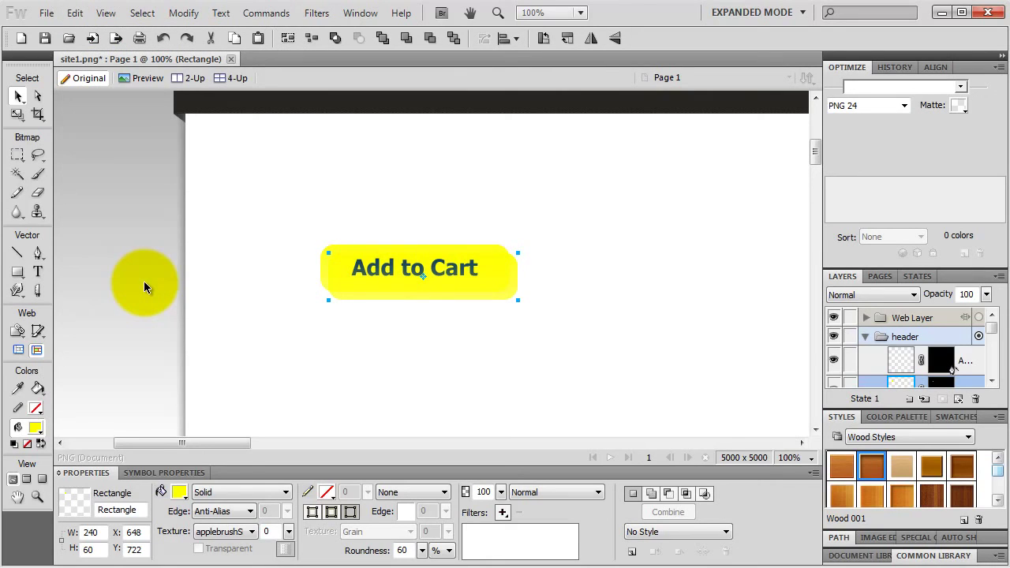
left_click_drag(395, 292, 389, 335)
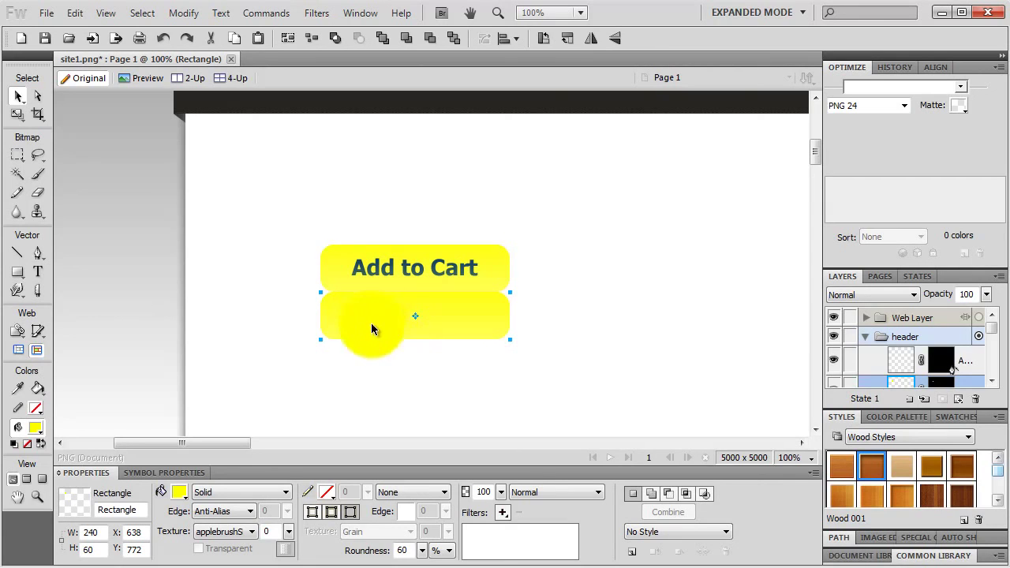
Fill the lower rectangle with grey #999999 and shorten its mask gradient so it fades out downward like a reflection
left_click(179, 491)
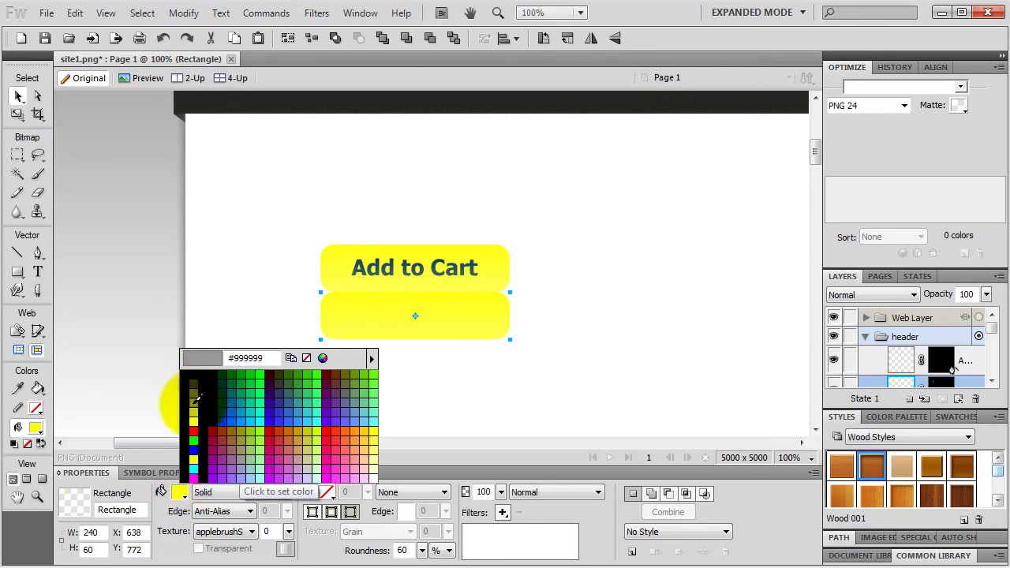
left_click(196, 398)
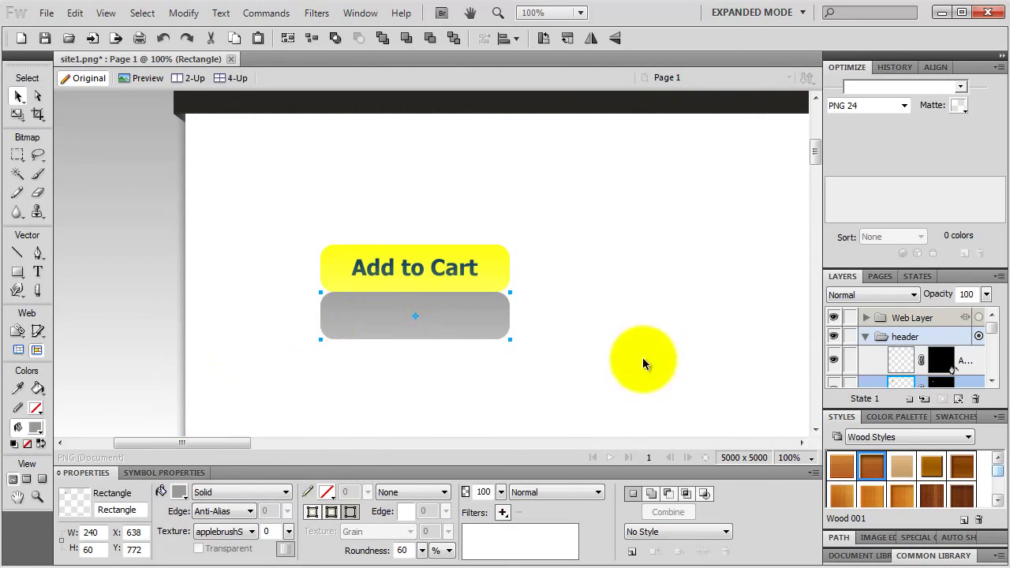
left_click(937, 385)
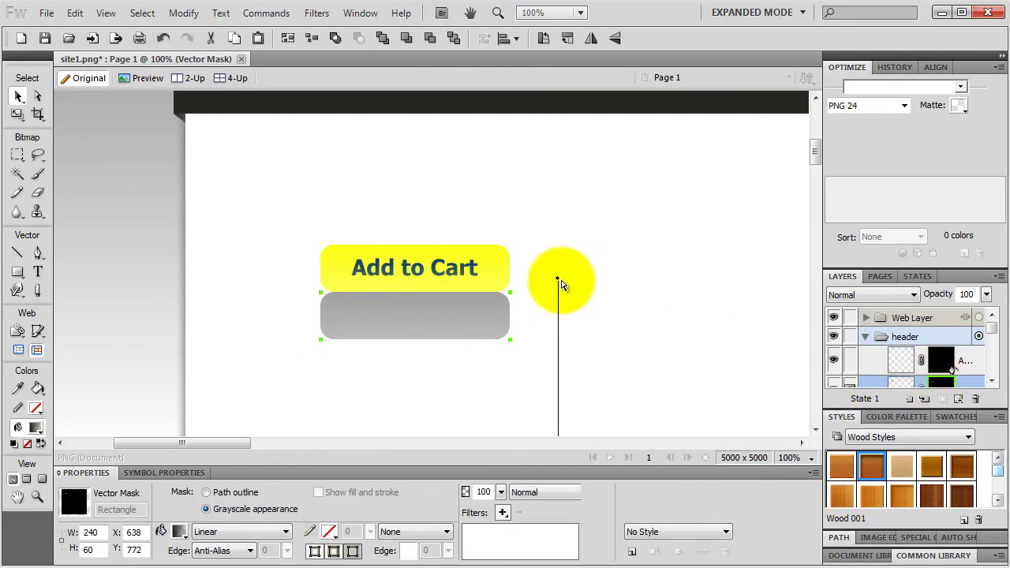
left_click_drag(559, 277, 557, 203)
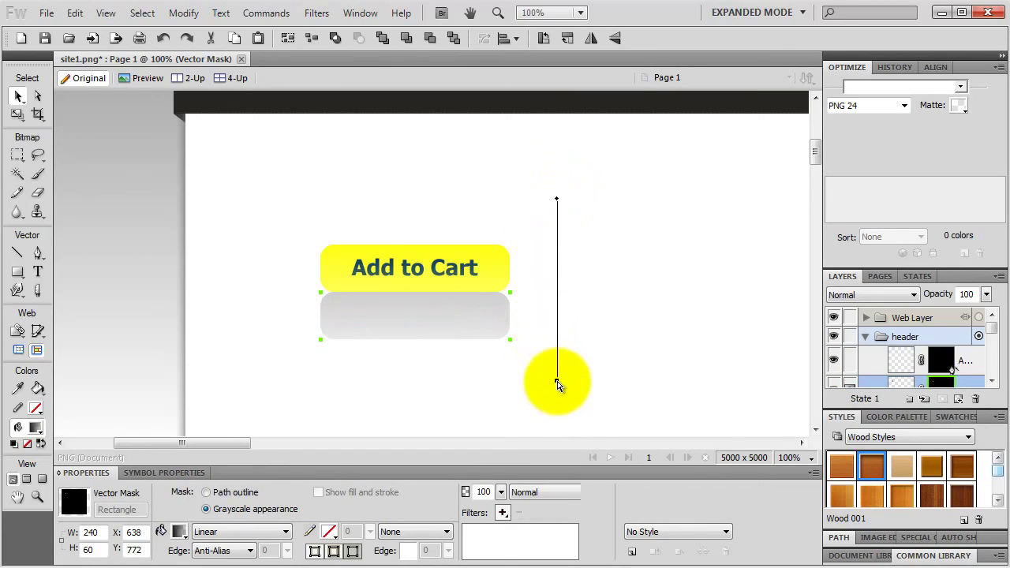
left_click_drag(556, 381, 556, 259)
left_click_drag(557, 203, 564, 271)
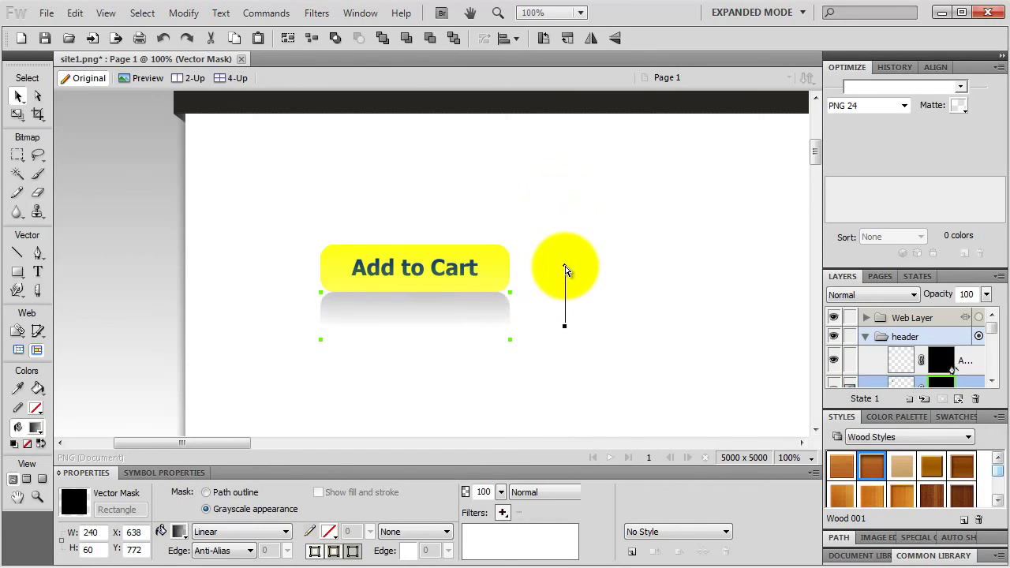
left_click(622, 292)
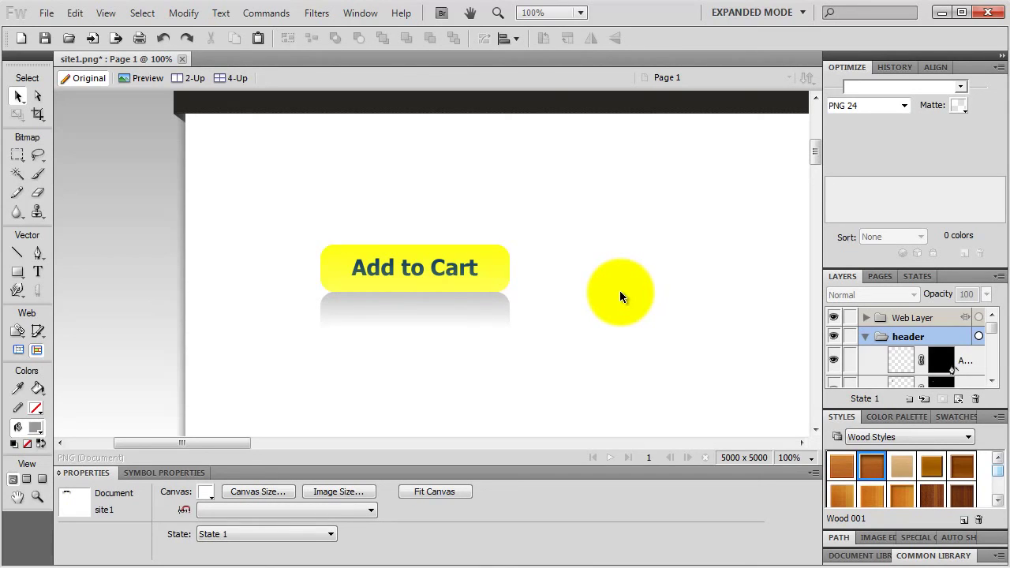
Copy the whole button with its reflection to X 923, Y 712 and delete the copy's grey reflection
left_click_drag(576, 207, 426, 368)
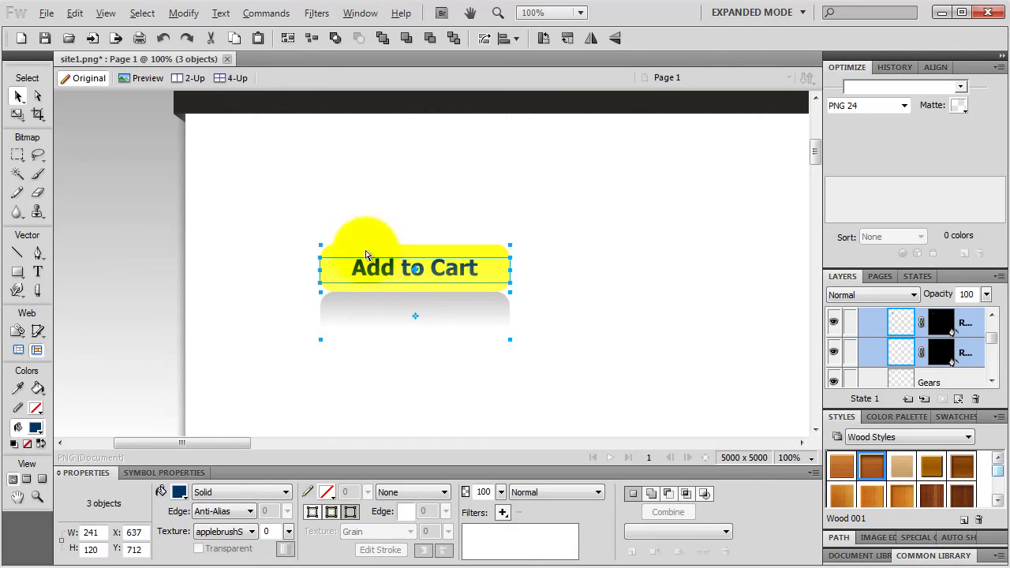
left_click_drag(363, 250, 589, 246)
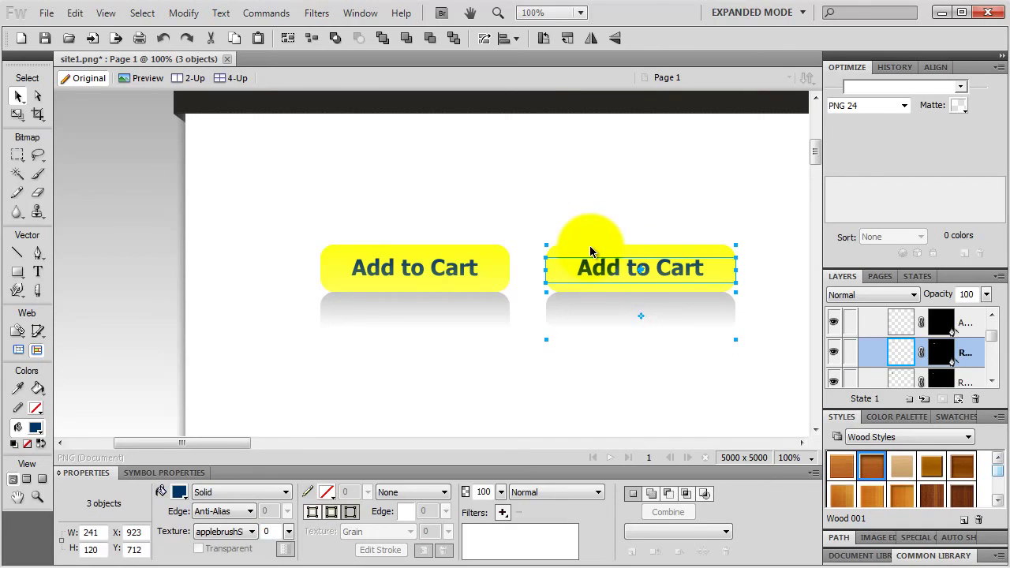
left_click(628, 375)
left_click(614, 303)
key("Delete")
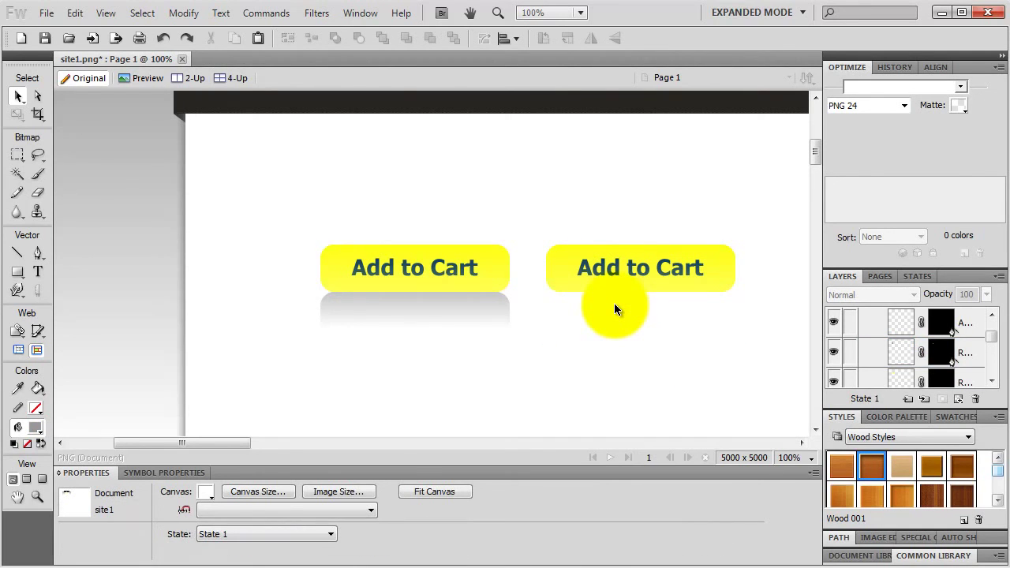
Remove the vector mask from the copied button's yellow rectangle, discarding the mask instead of applying it
left_click(582, 251)
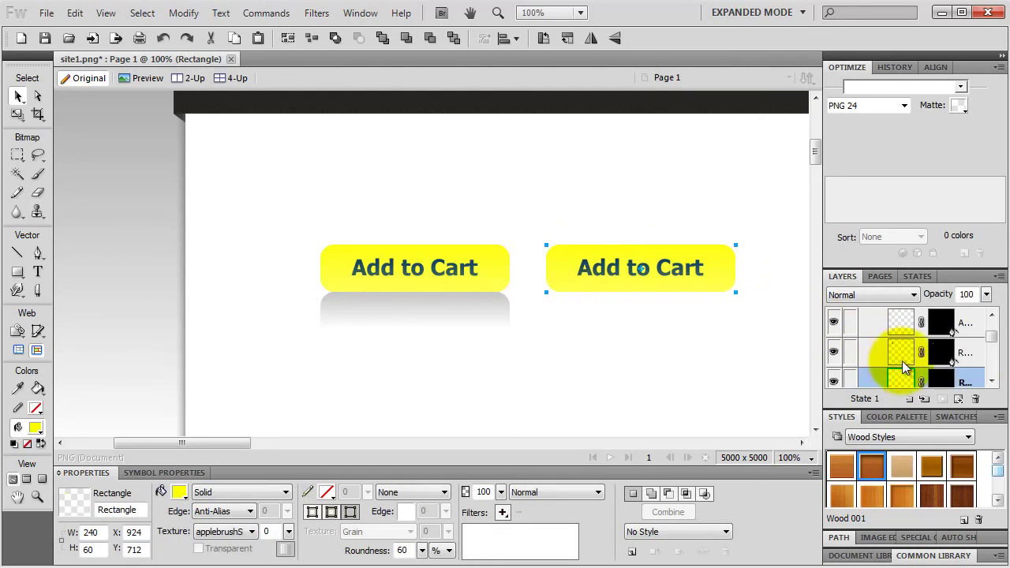
left_click(947, 377)
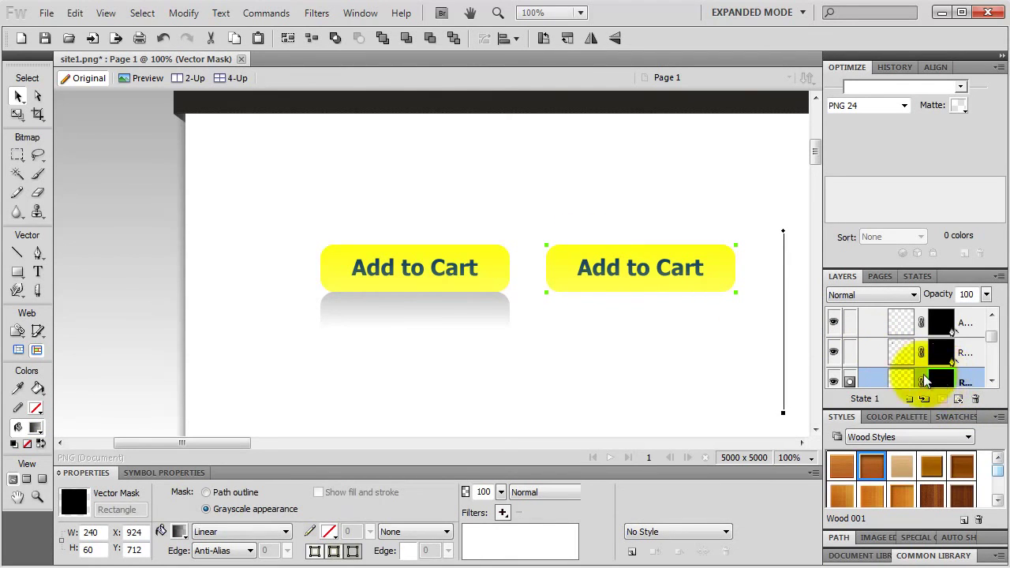
key("Delete")
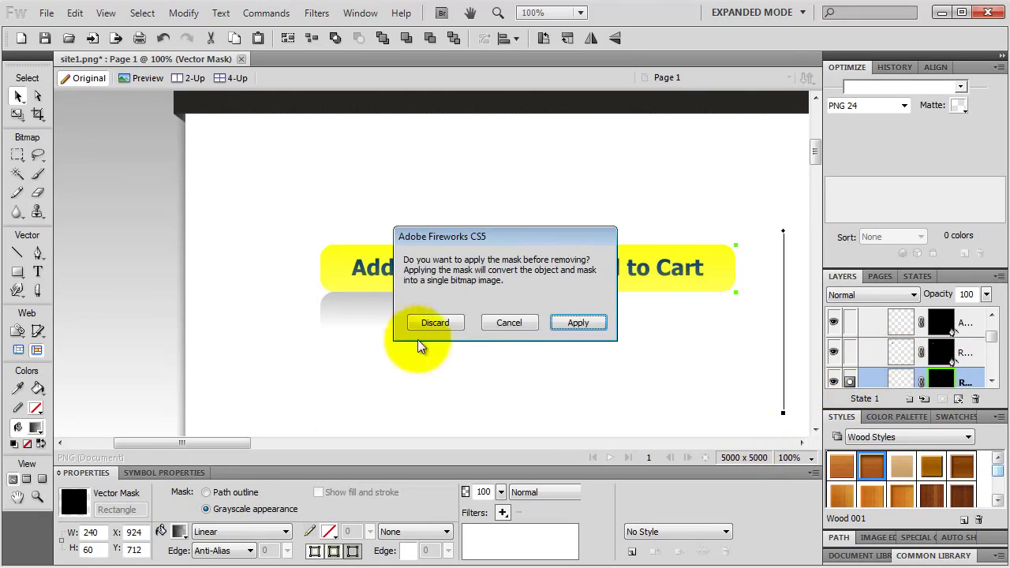
left_click(435, 323)
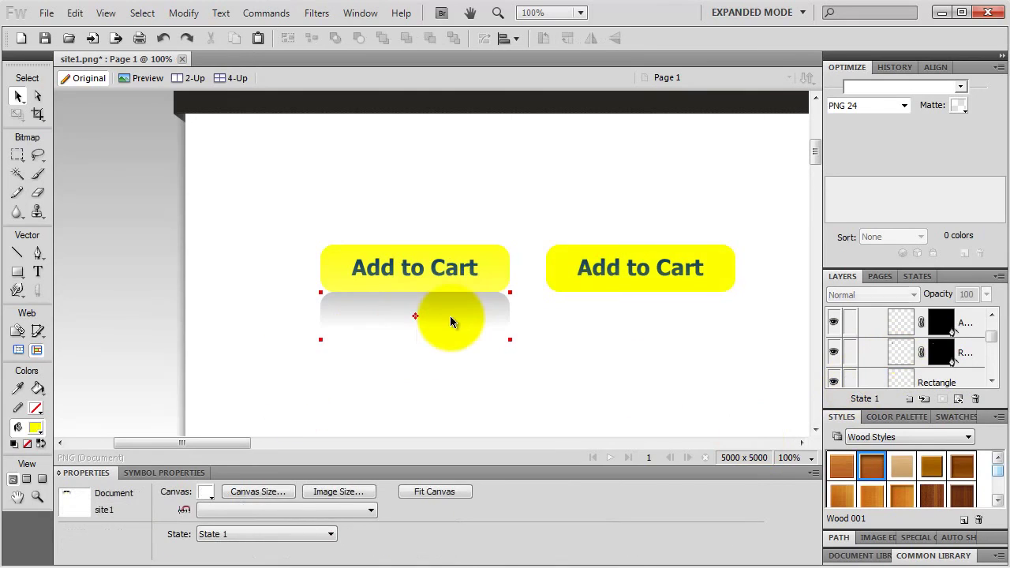
left_click(575, 246)
left_click(628, 348)
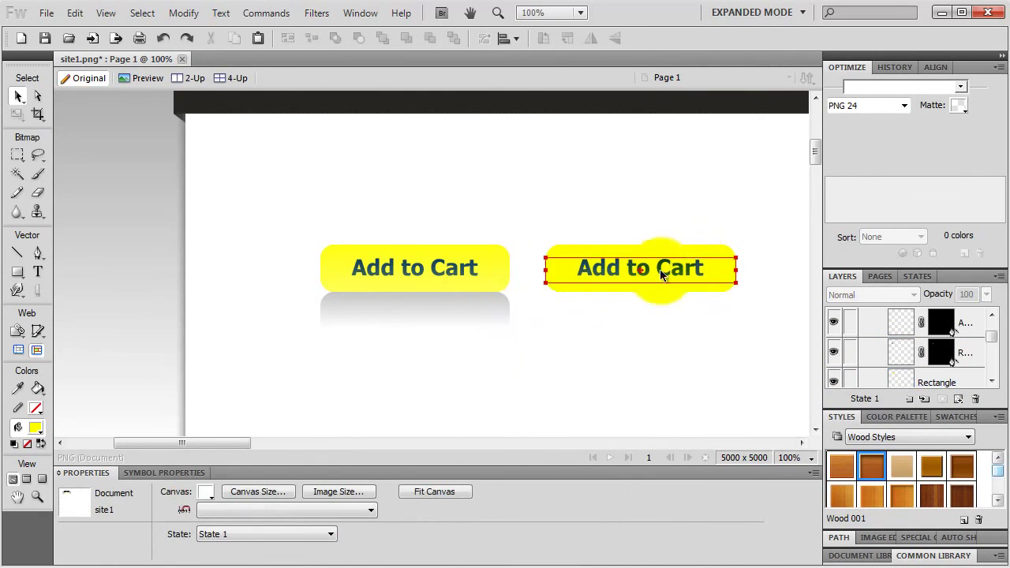
Add a Gradient Overlay Photoshop live effect at 30 opacity to the rectangle of the copied button
left_click(568, 274)
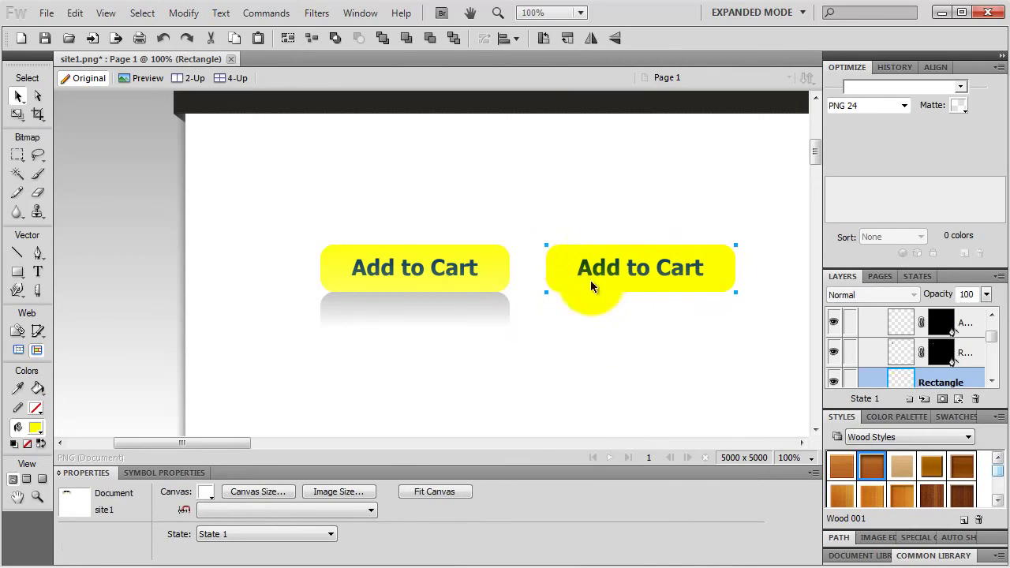
left_click(502, 512)
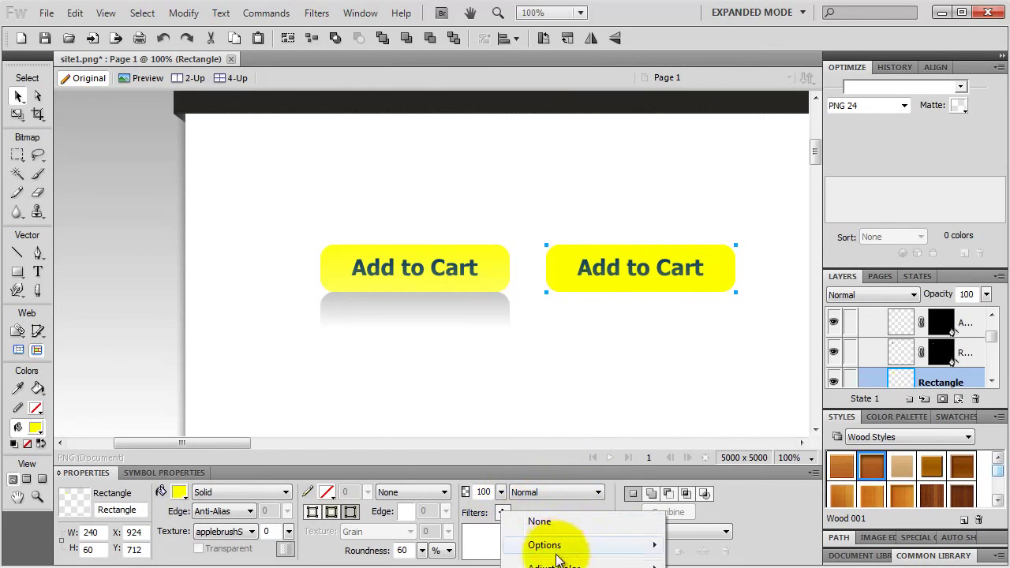
left_click(560, 566)
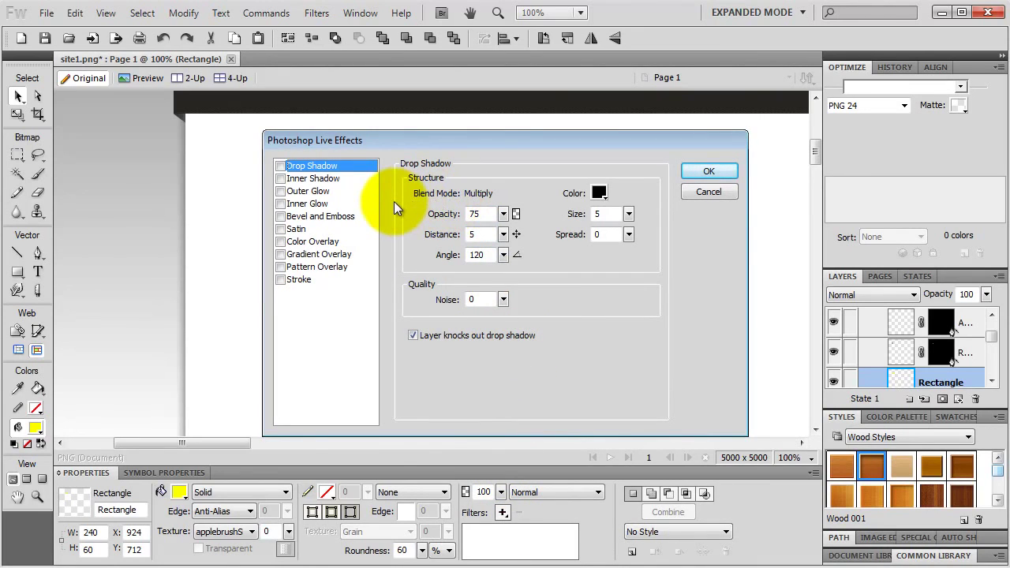
left_click(280, 254)
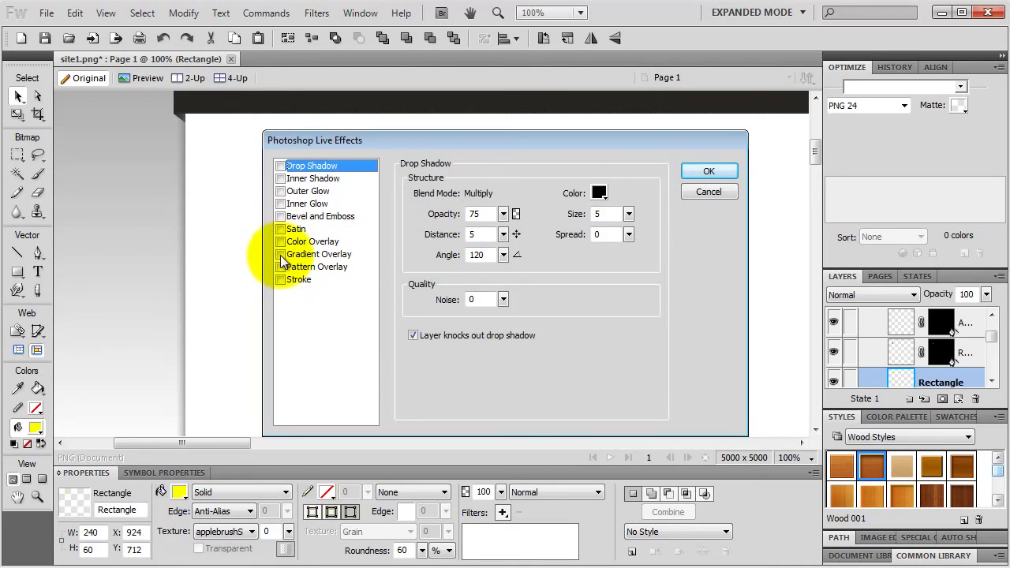
left_click_drag(484, 143, 516, 322)
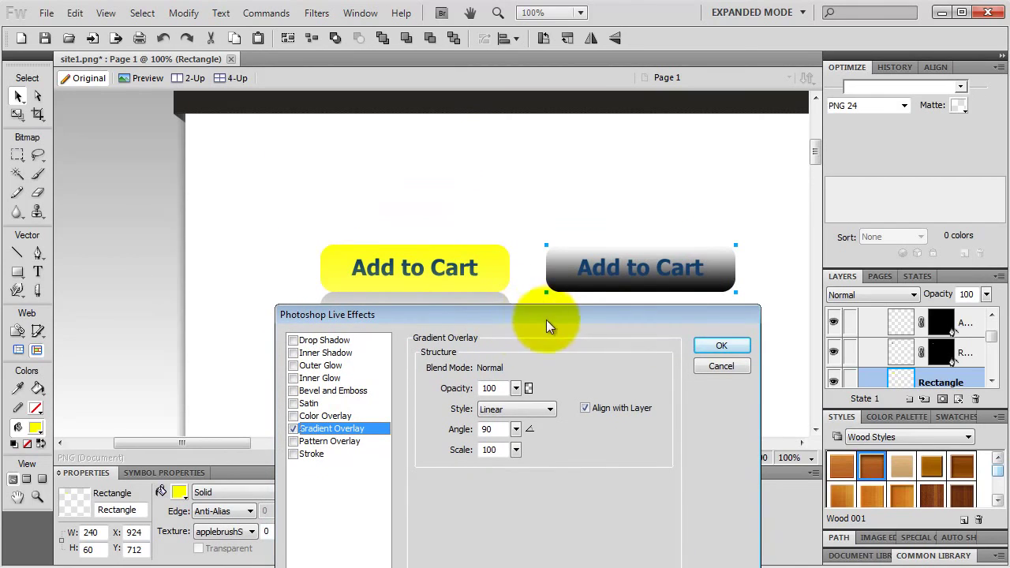
left_click_drag(516, 389, 521, 445)
left_click_drag(516, 392, 516, 389)
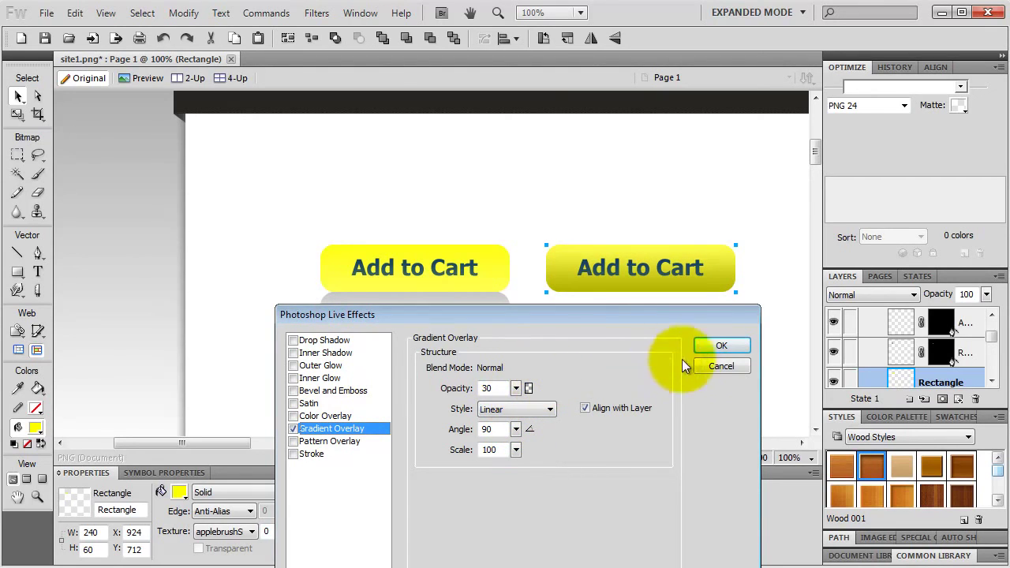
left_click(717, 344)
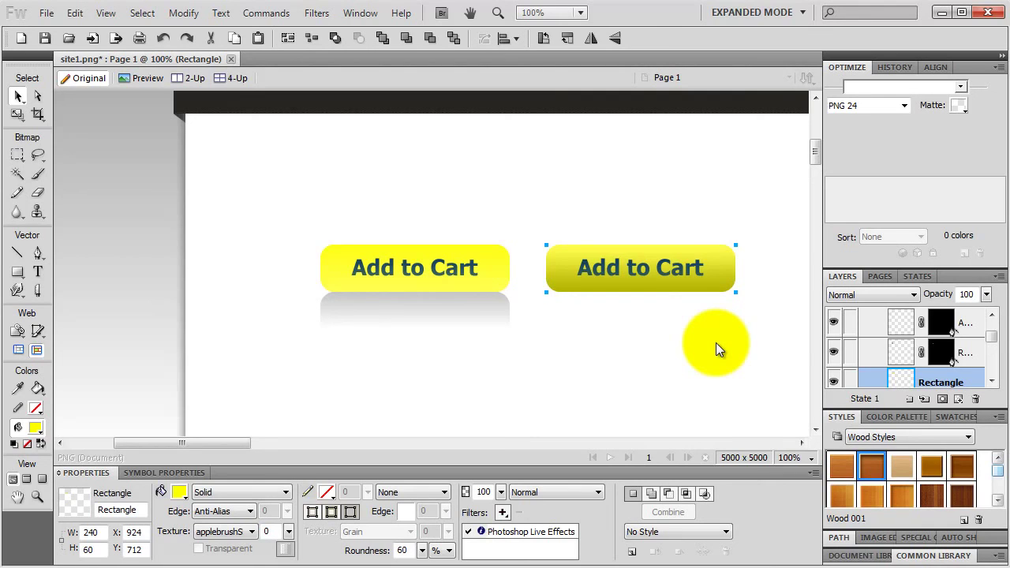
Duplicate the gradient button with its text to X 924, Y 803, and remove the Photoshop Live Effects filter from the new copy's rectangle
left_click_drag(616, 353, 693, 193)
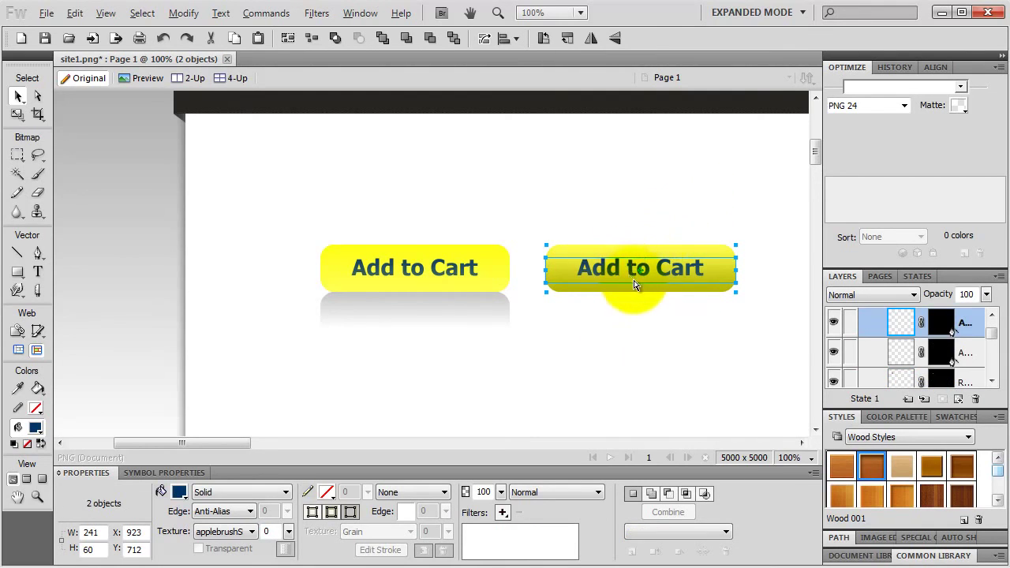
left_click_drag(634, 261, 635, 333)
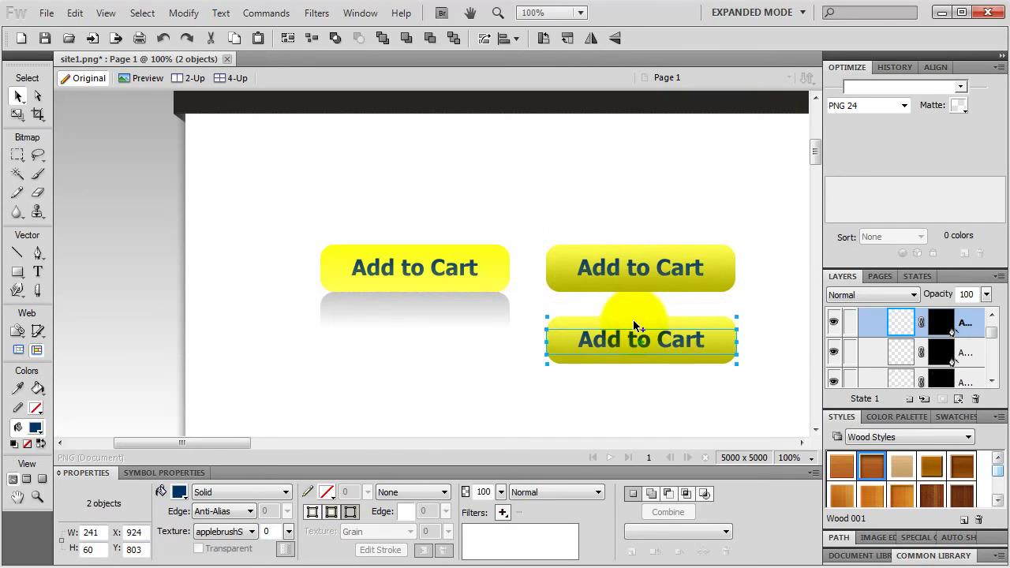
left_click(609, 367)
left_click(583, 359)
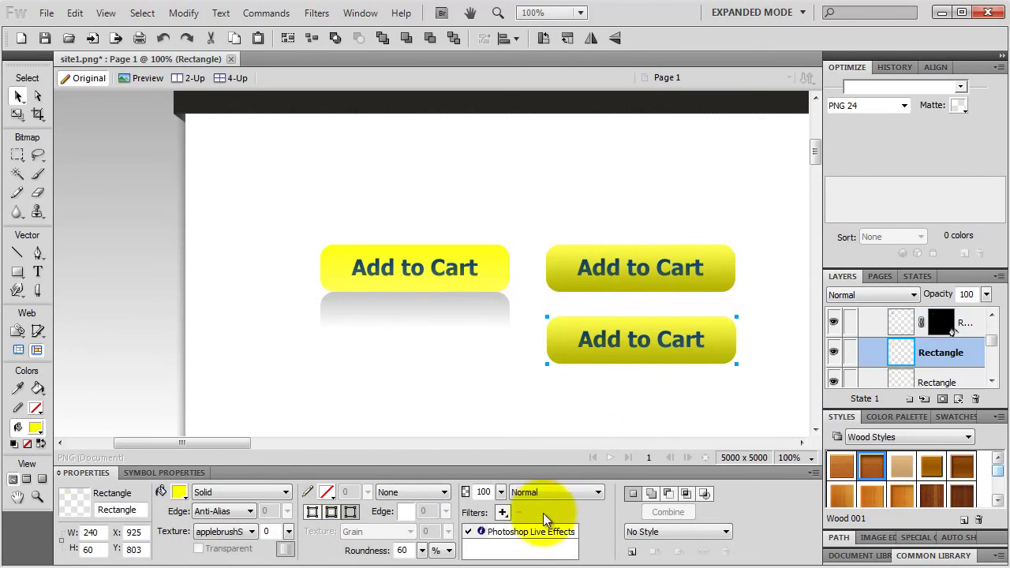
left_click(521, 533)
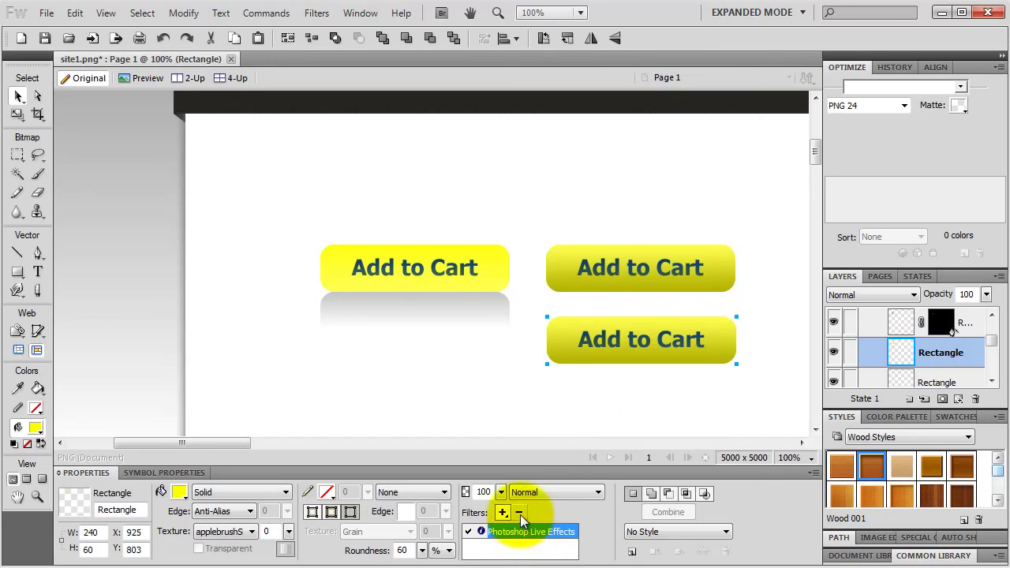
left_click(520, 513)
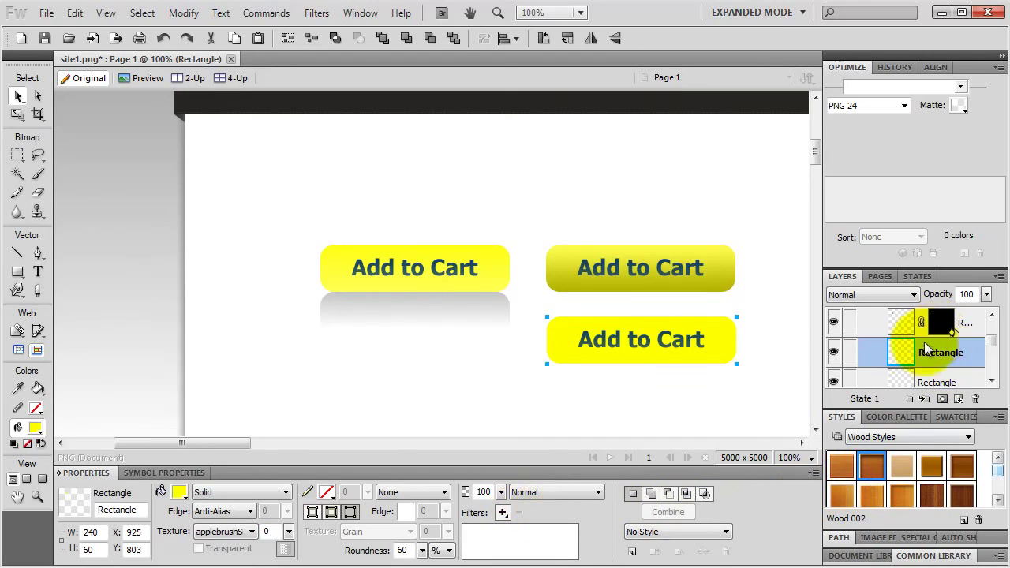
Apply the Dark Chrome 003 style to the rectangle of the lower button copy
left_click(947, 439)
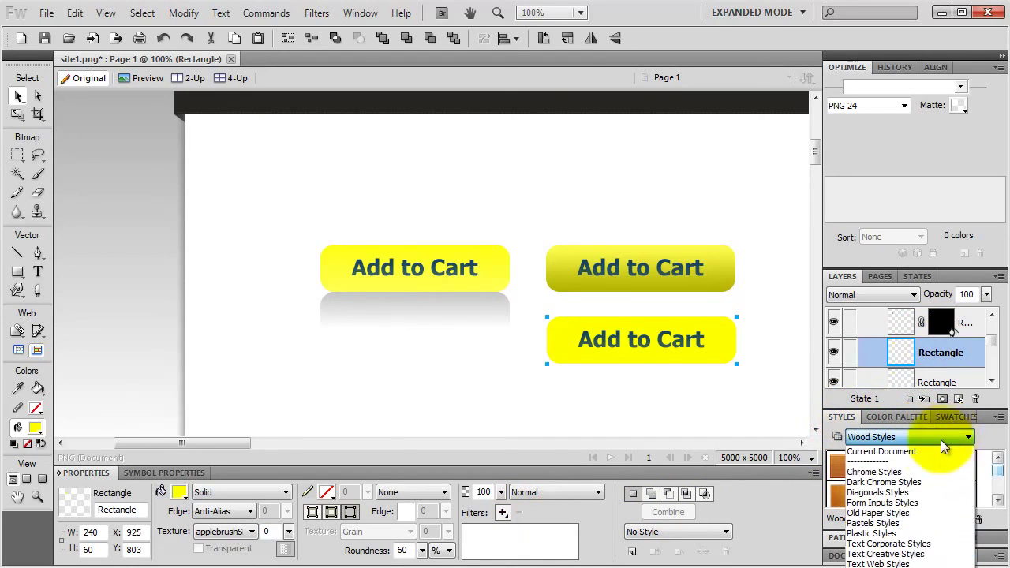
left_click(907, 482)
left_click(899, 464)
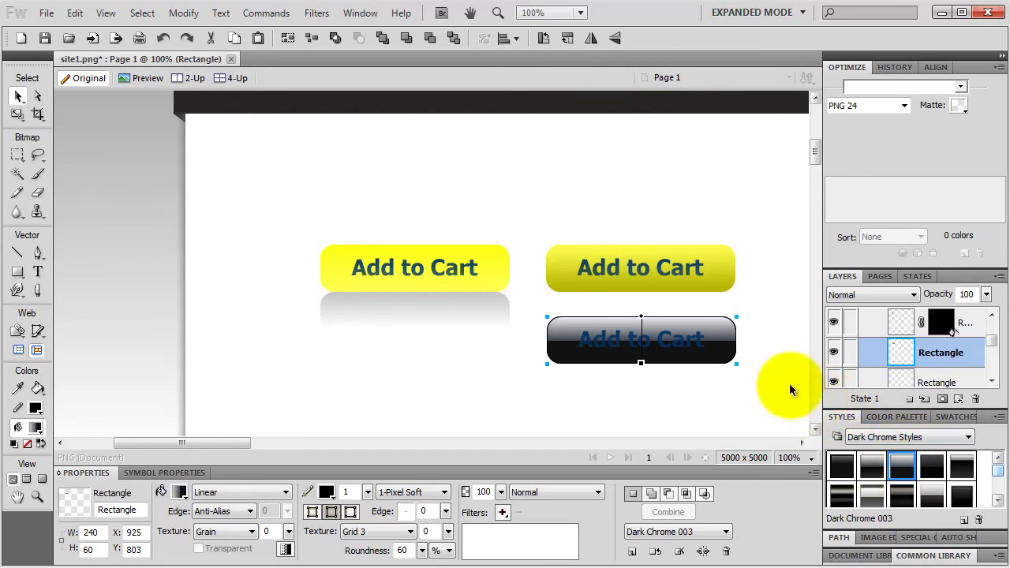
Recolour the lower button's linear fill gradient so its middle and end stops are both yellow, keeping the light start stop
left_click(186, 492)
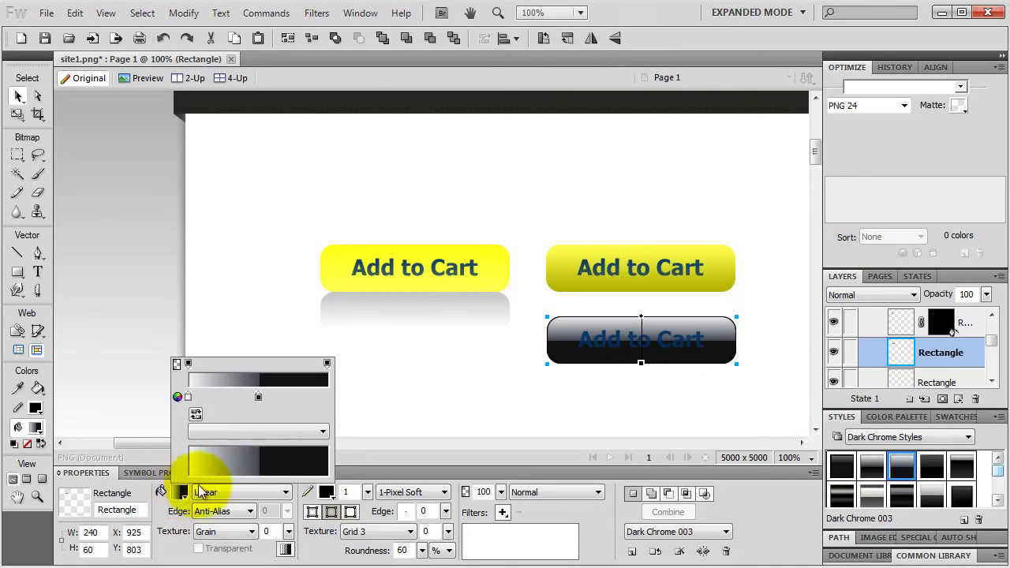
left_click(258, 396)
left_click(270, 364)
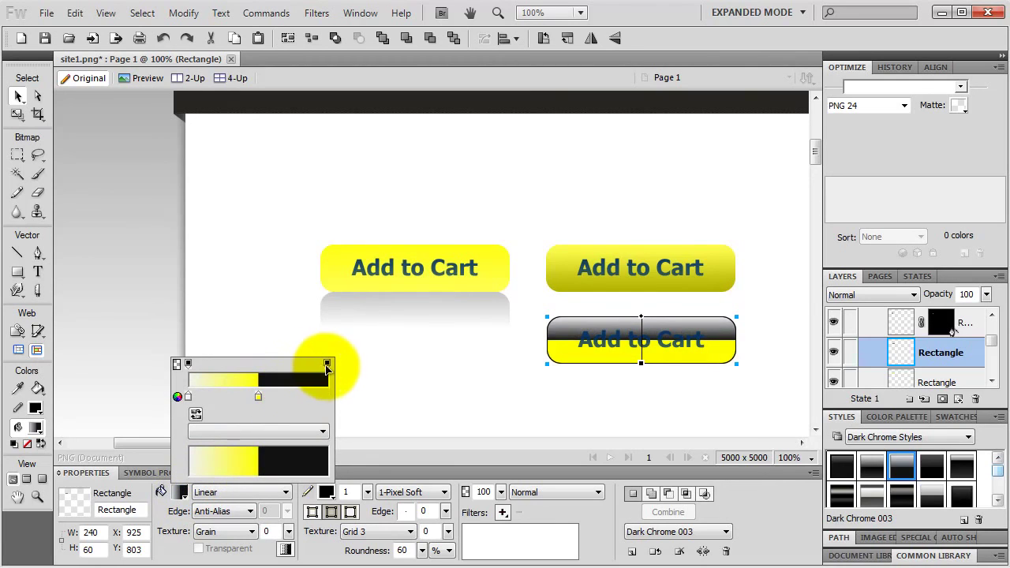
left_click(330, 365)
left_click_drag(259, 396, 332, 396)
left_click(258, 396)
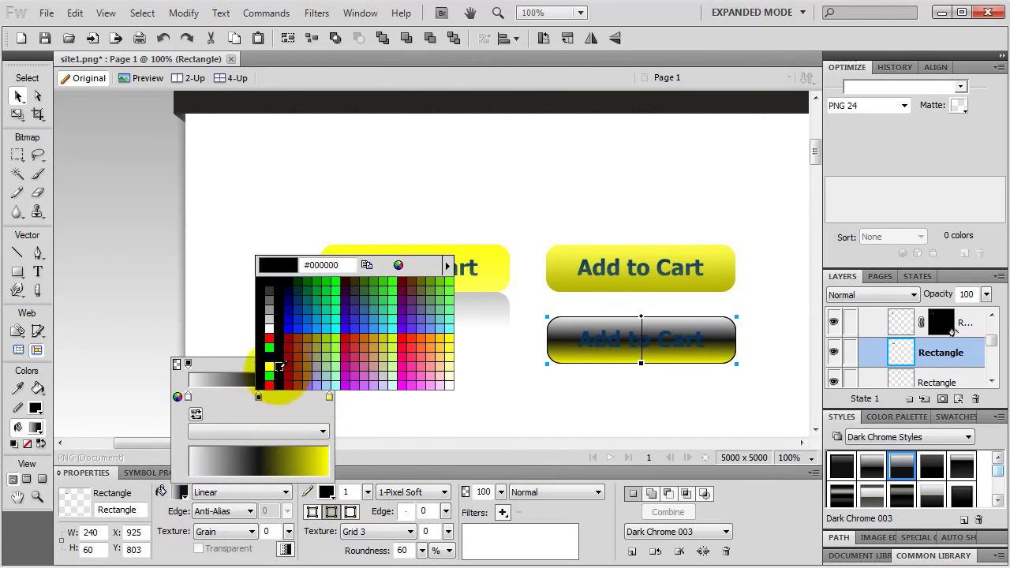
left_click(271, 370)
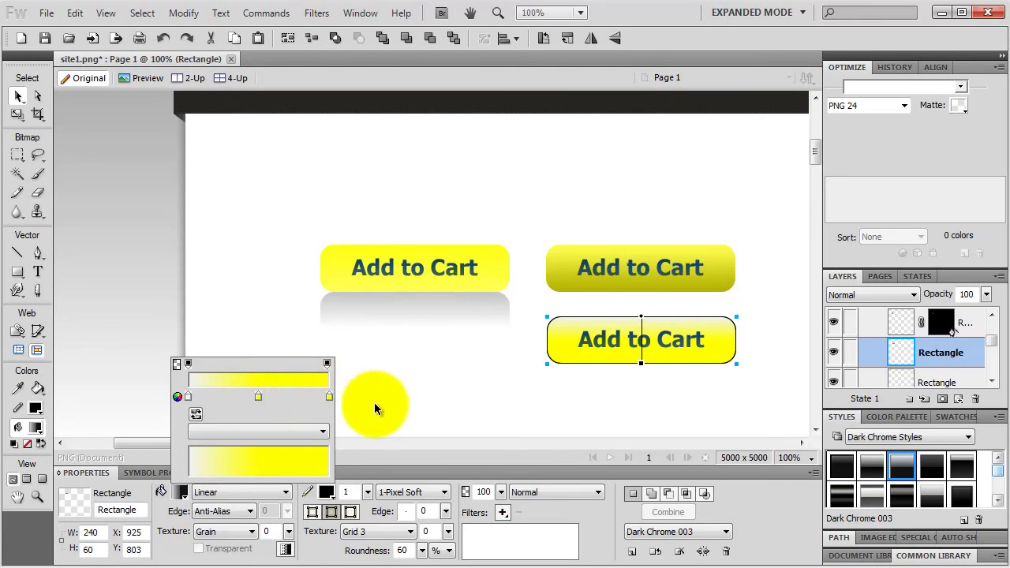
left_click(372, 406)
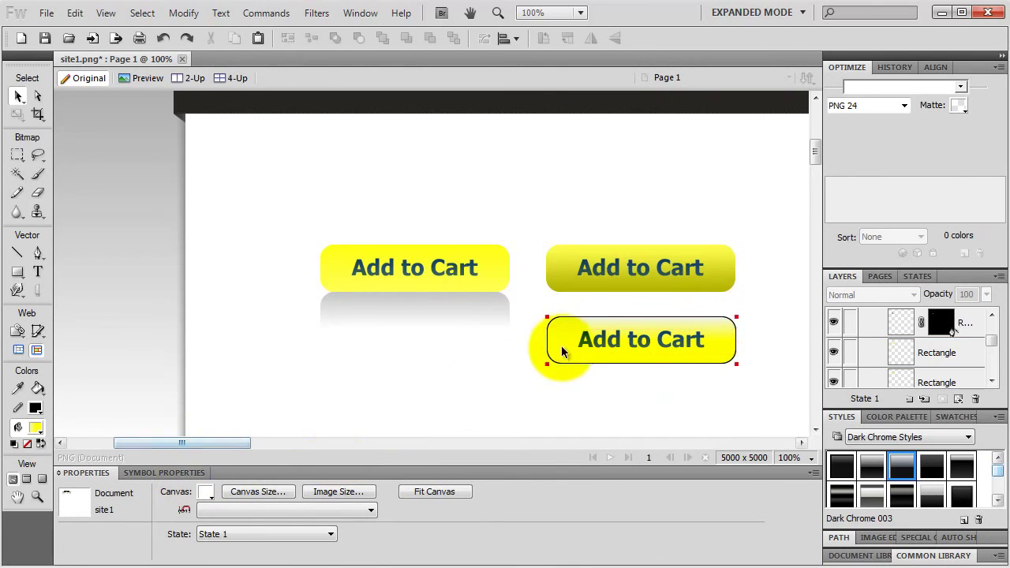
Move the lower button's fill gradient line to the rectangle's right edge and slightly downward to enlarge the light upper area
left_click(662, 338)
left_click_drag(642, 329, 738, 335)
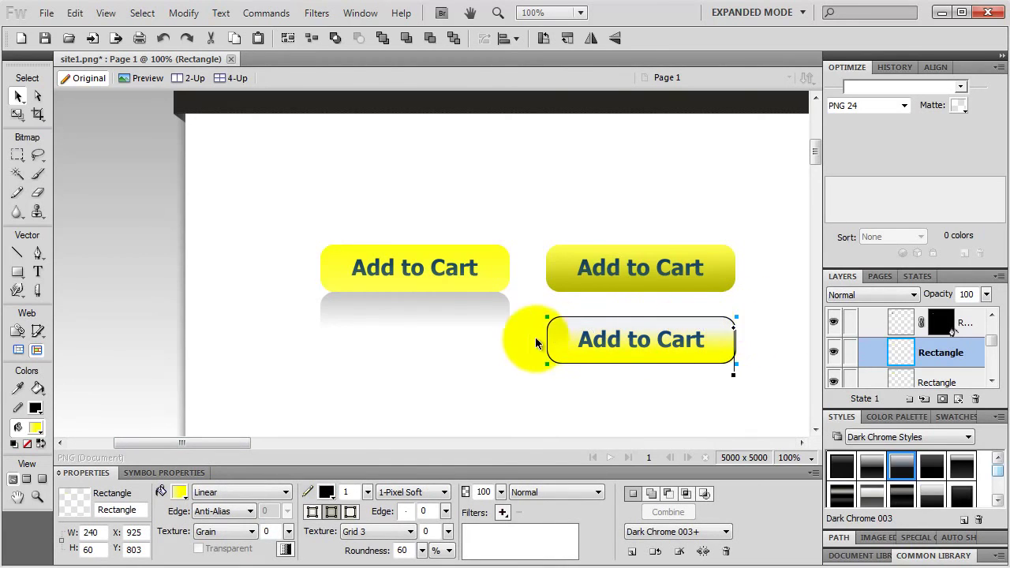
left_click(534, 354)
left_click(562, 342)
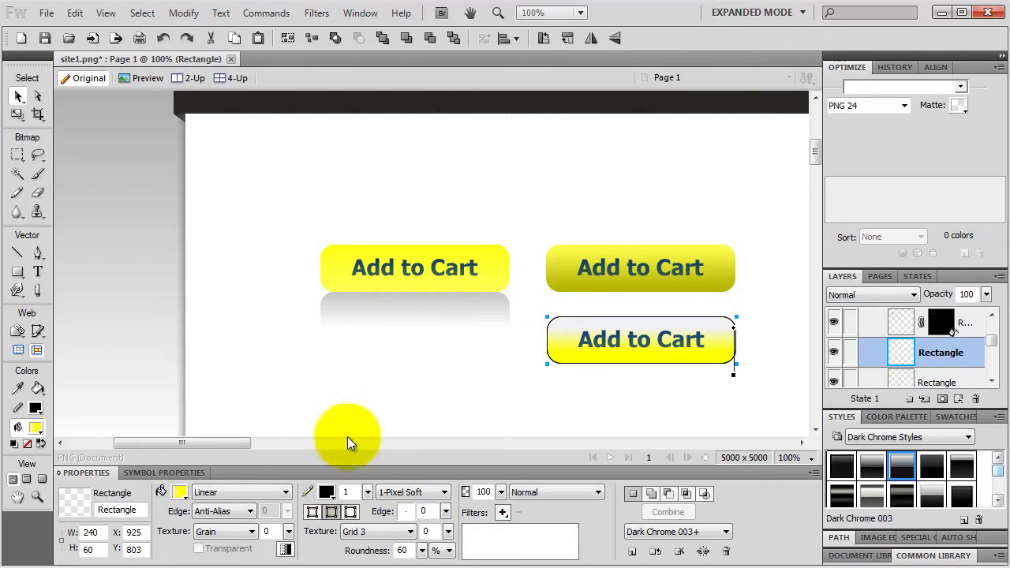
Change the lower button's stroke from black to a custom yellow slightly darker than pure yellow
left_click(326, 491)
left_click(342, 436)
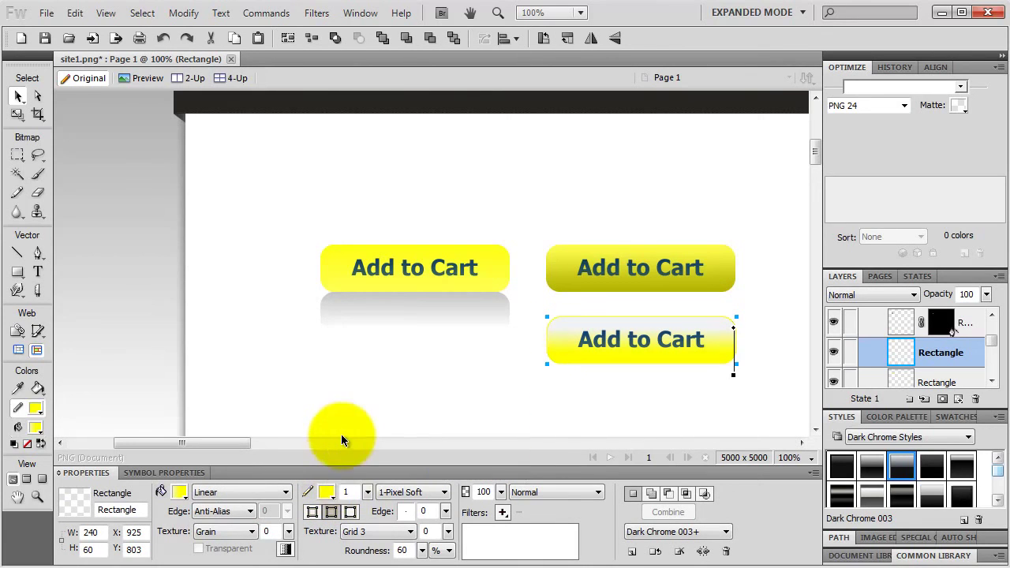
left_click(326, 492)
left_click(470, 337)
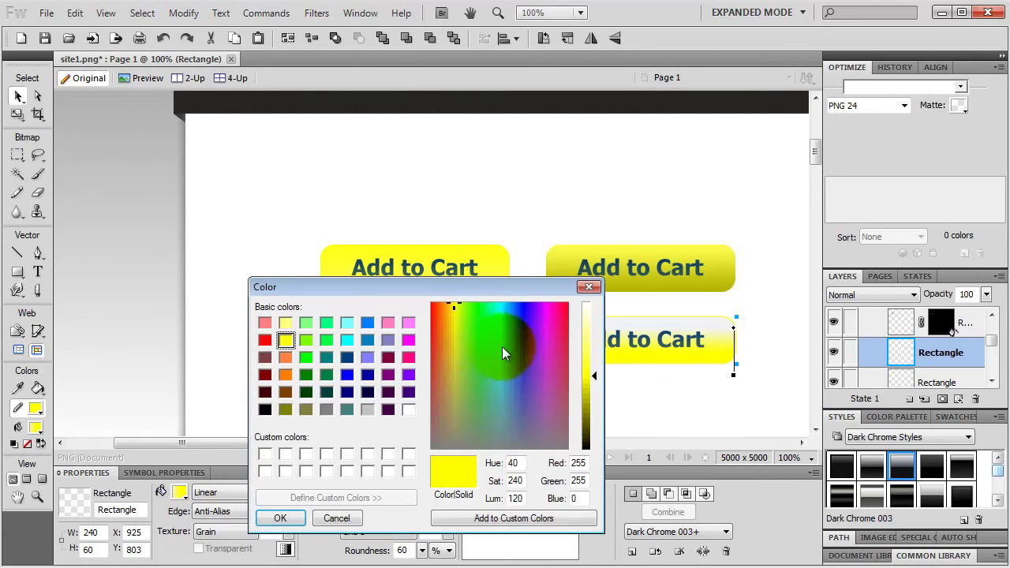
left_click(585, 383)
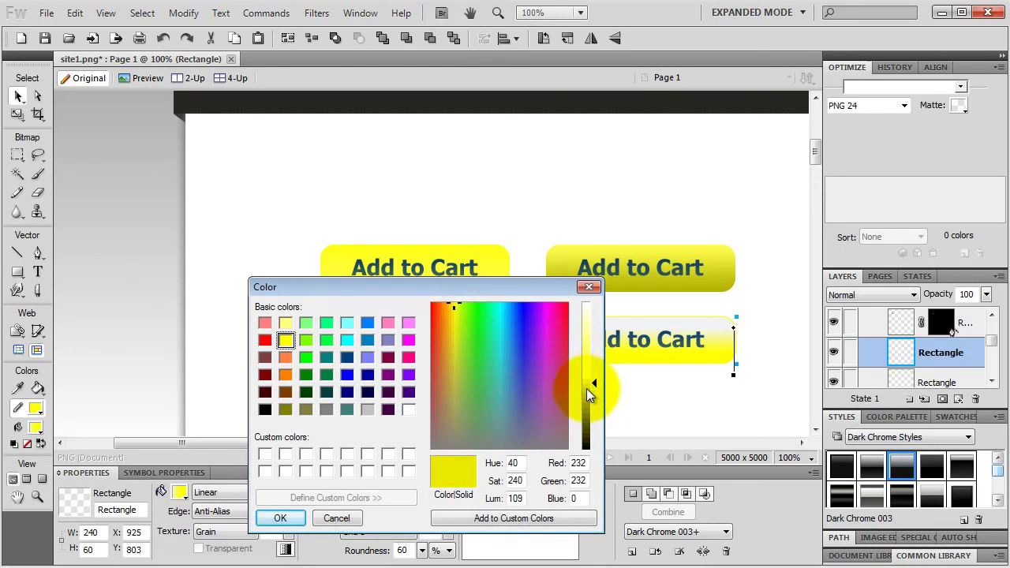
left_click(584, 391)
left_click(280, 517)
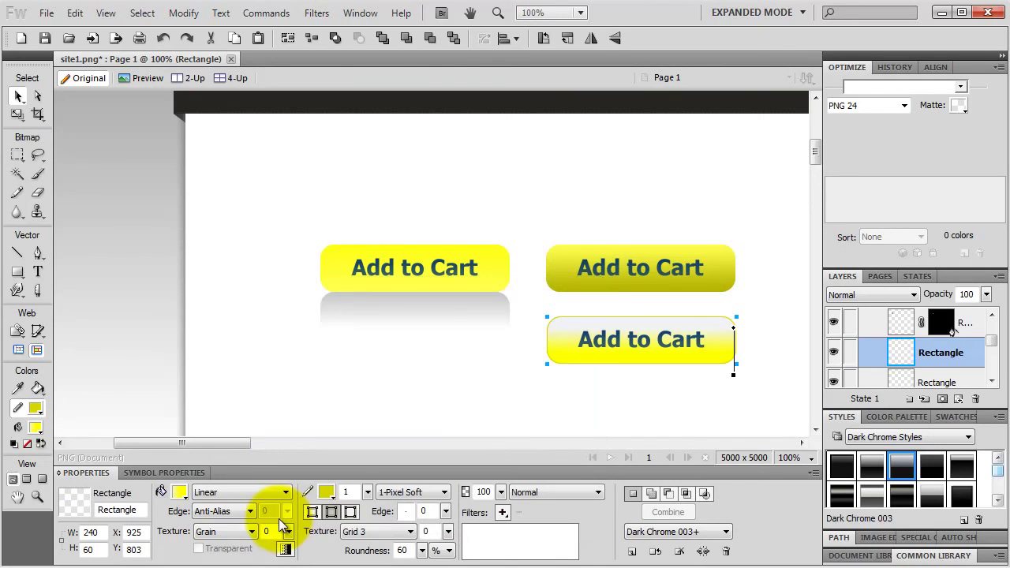
Set the lower button's stroke width to 2 and align the stroke inside the rectangle's path
double_click(352, 491)
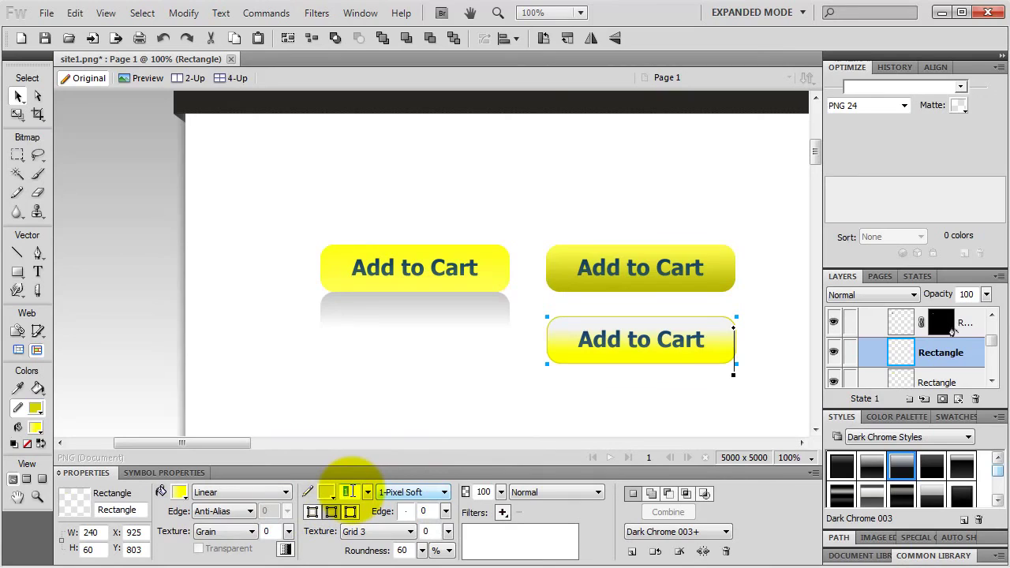
type("2")
key("Return")
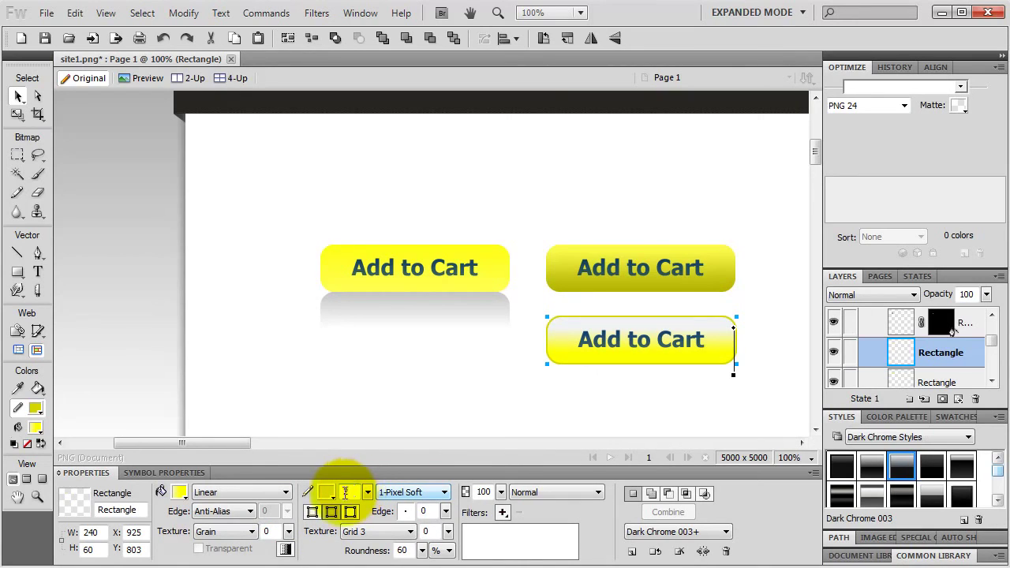
left_click(313, 513)
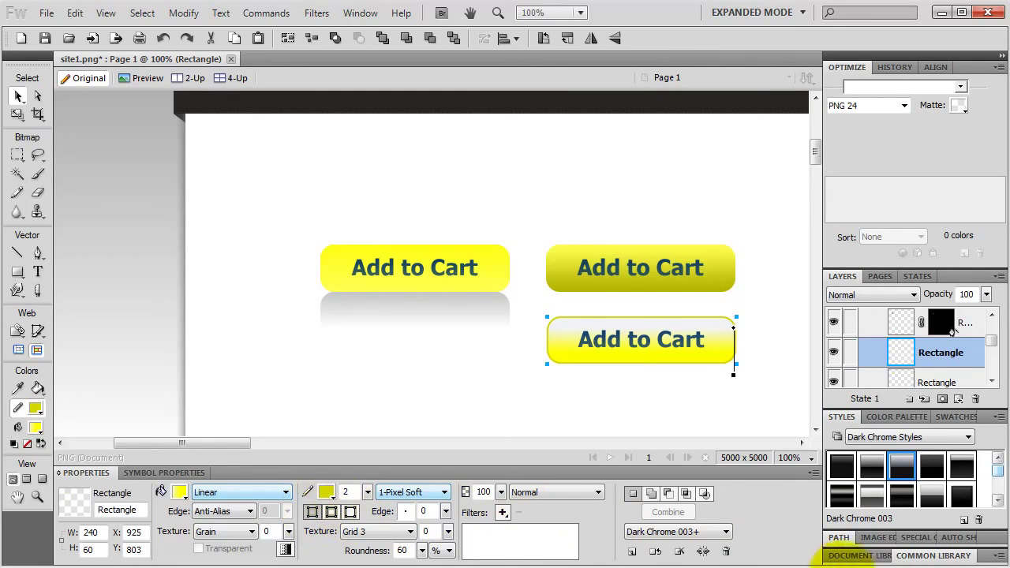
Examine the ready-made symbols in the Buttons folder of the Common Library
left_click(925, 557)
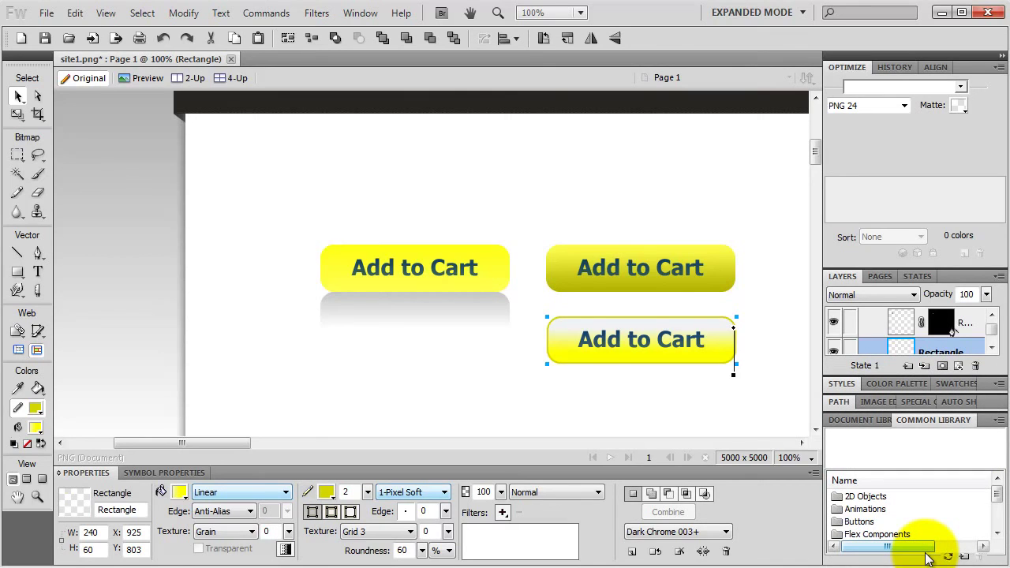
double_click(860, 522)
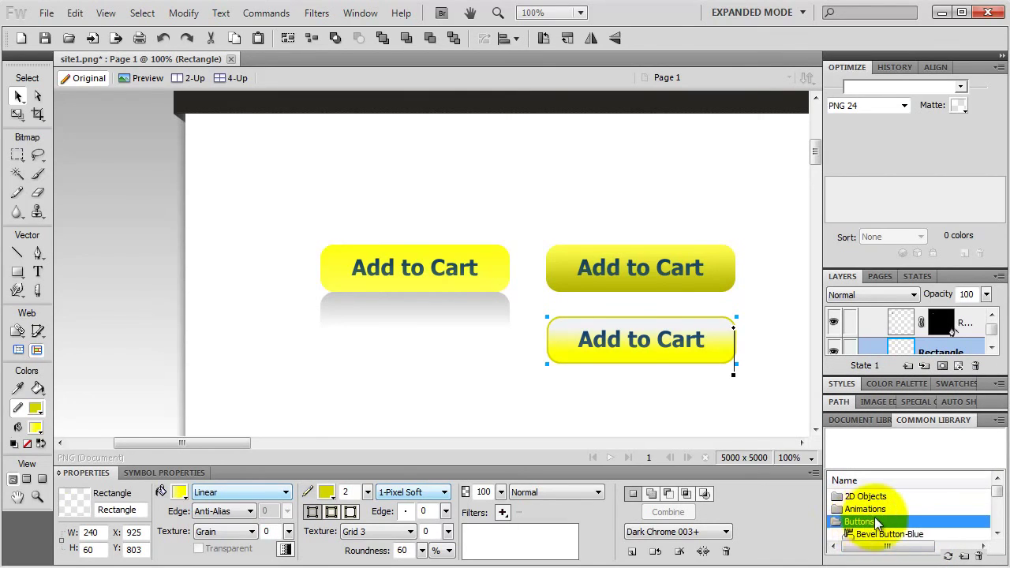
scroll(892, 524, "down", 1)
scroll(891, 524, "down", 2)
scroll(890, 524, "up", 4)
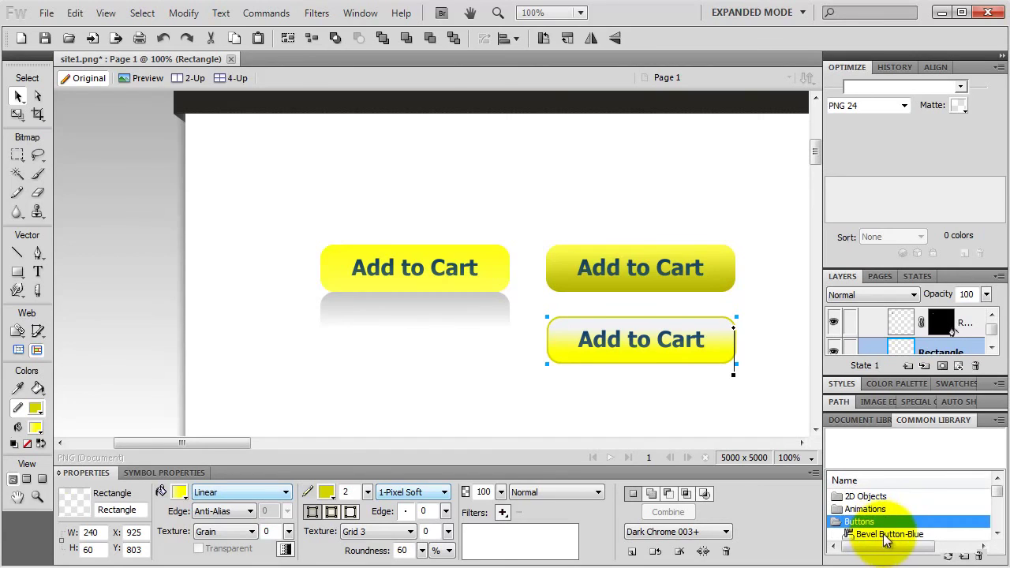
scroll(889, 523, "down", 1)
scroll(889, 523, "up", 1)
double_click(886, 523)
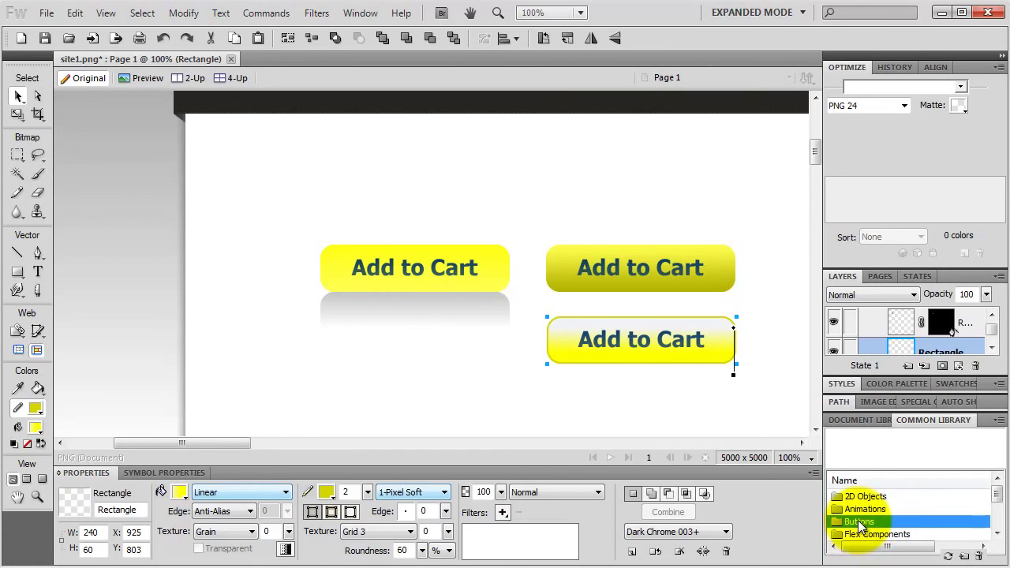
Browse the HTML folder of the Common Library and preview the Button(mac) symbol
scroll(888, 527, "down", 3)
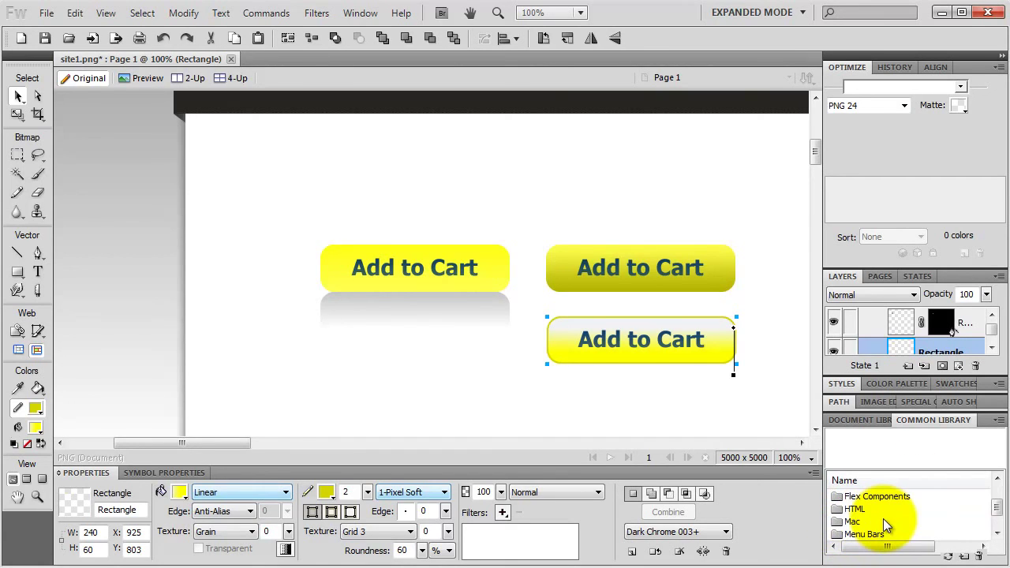
double_click(872, 513)
scroll(884, 528, "up", 1)
scroll(877, 517, "down", 2)
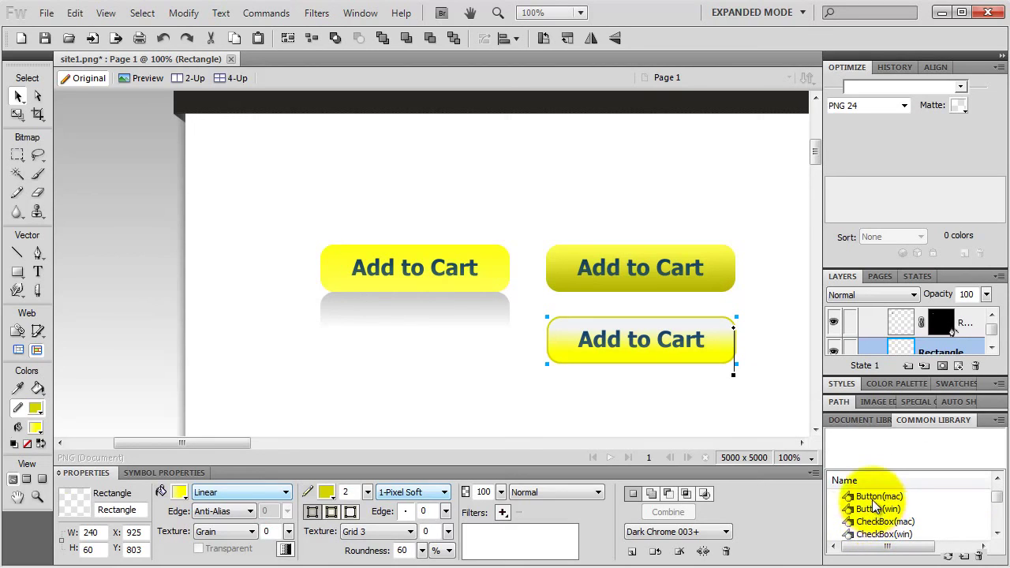
left_click(876, 497)
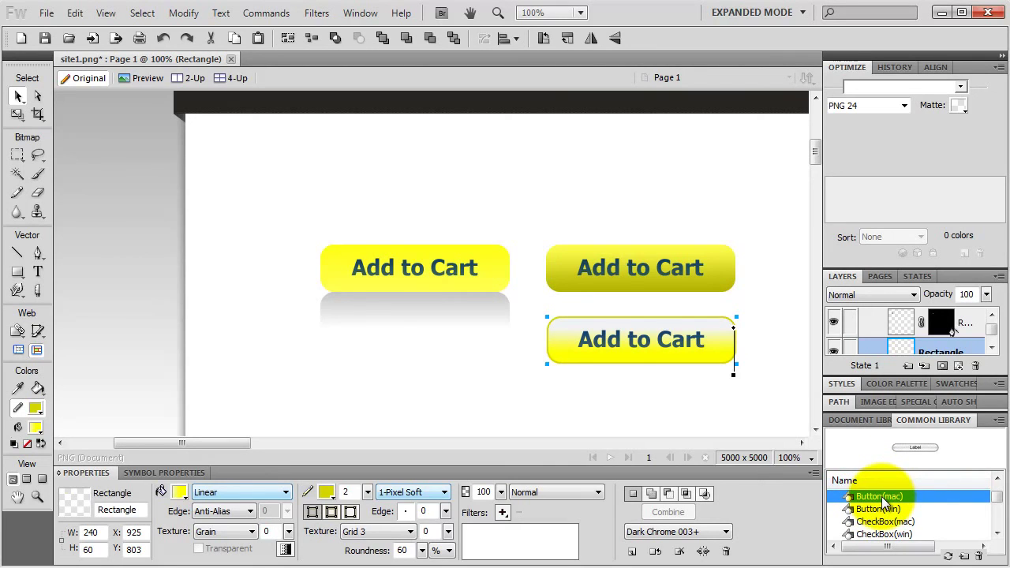
Place the Button(mac) symbol below the reflected yellow button and set its label to Add to Cart
left_click_drag(883, 499, 418, 345)
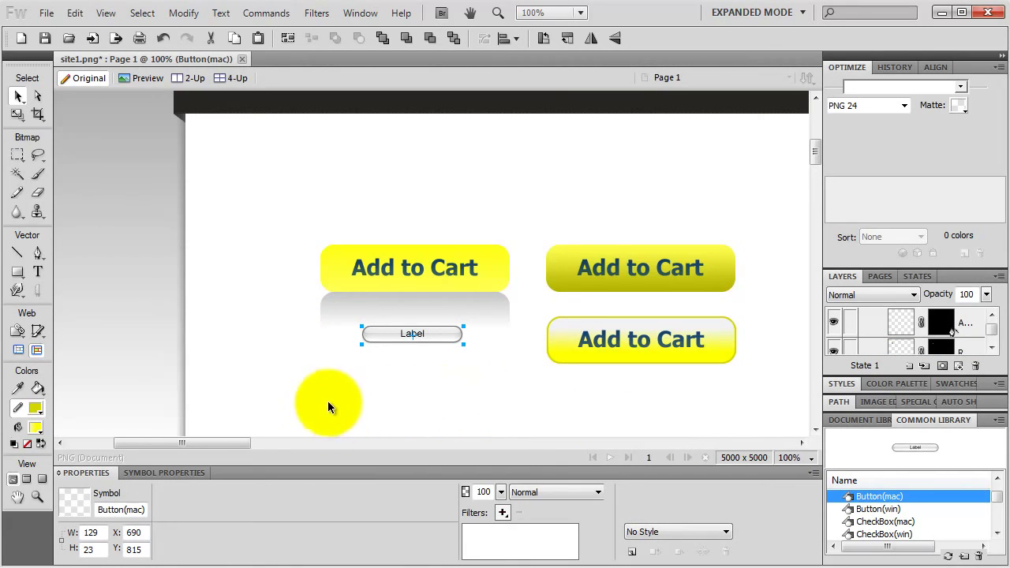
left_click(162, 473)
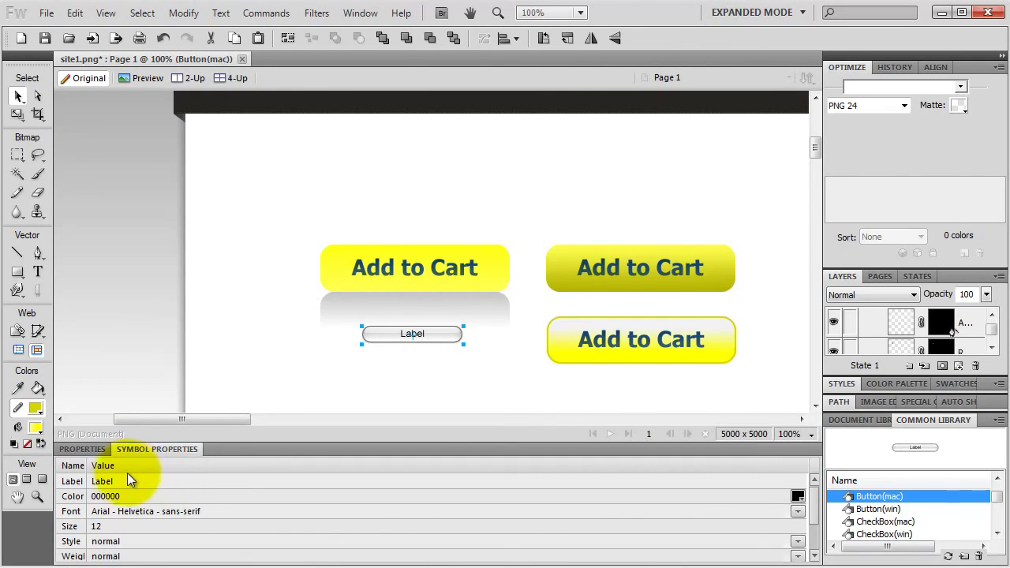
left_click(101, 482)
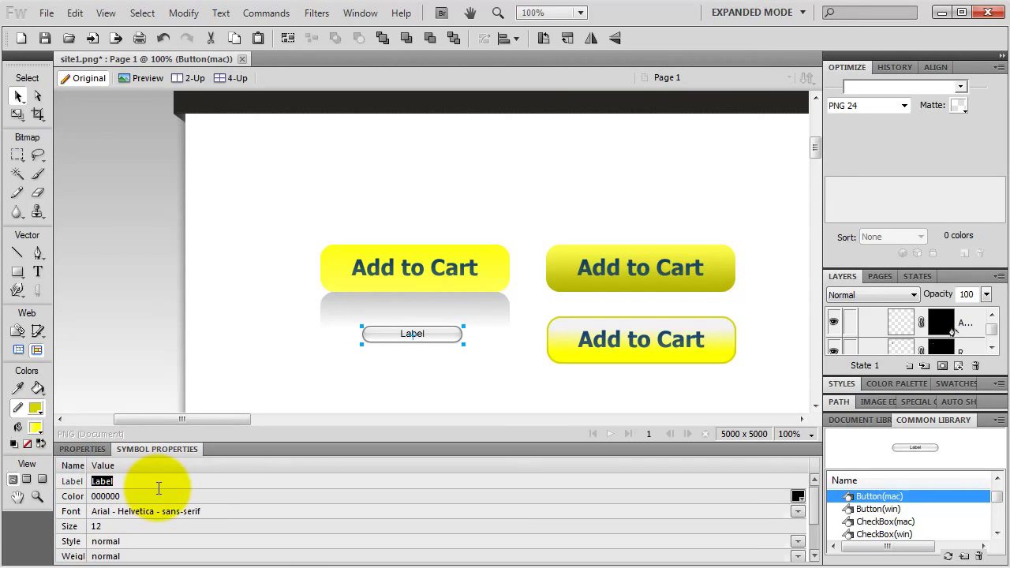
type("Add to ca")
key("BackSpace")
key("BackSpace")
type("Cart")
key("Return")
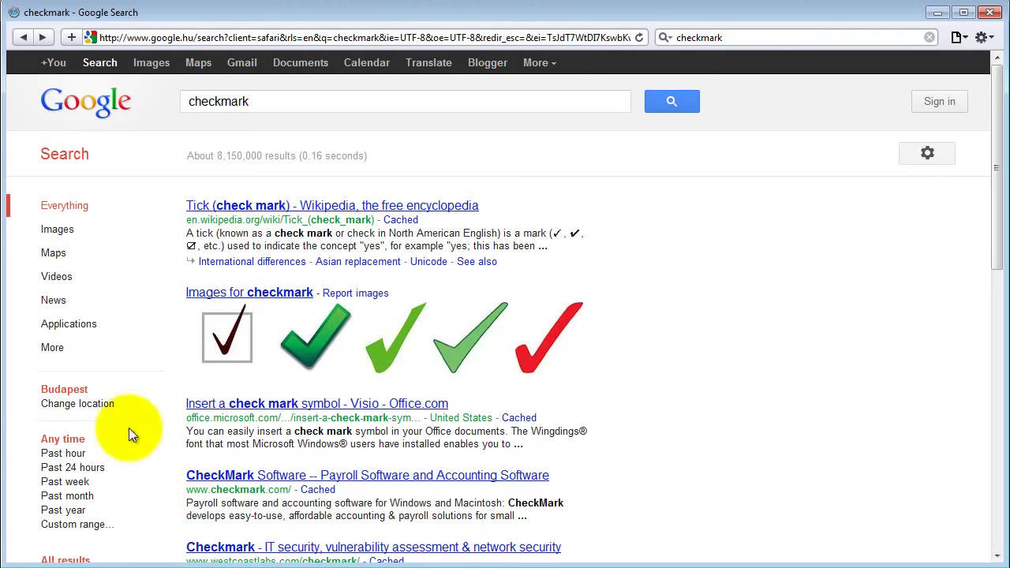
In the browser, limit the checkmark search to large images and open the glossy green round checkmark-1024x992.jpg
left_click(56, 235)
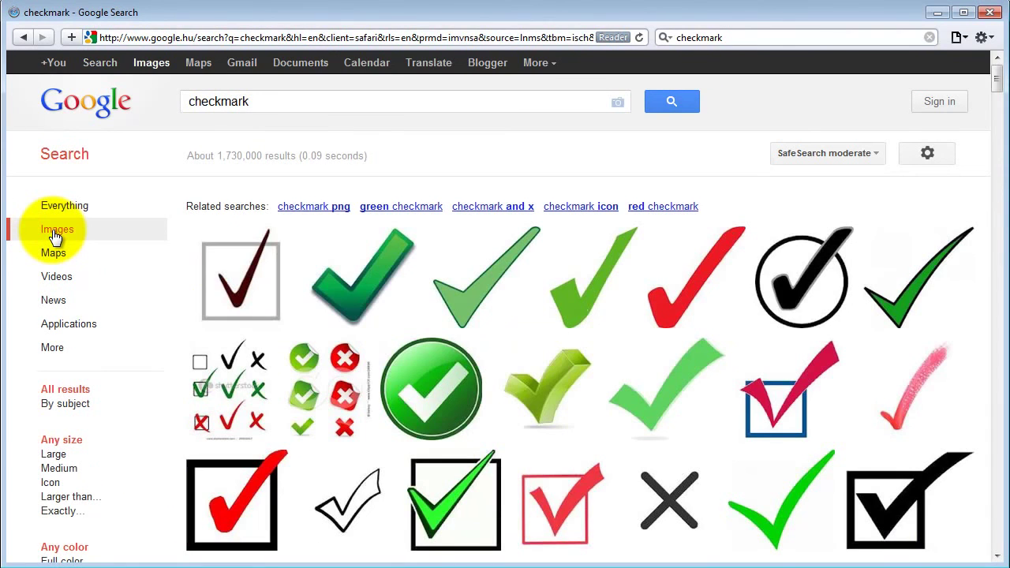
left_click(50, 455)
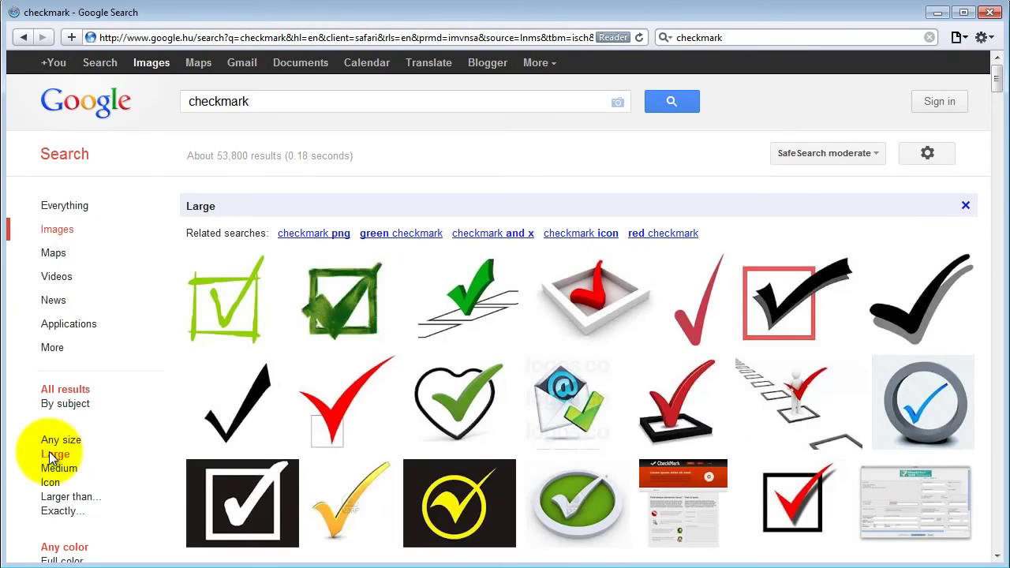
scroll(463, 237, "down", 12)
scroll(550, 260, "down", 6)
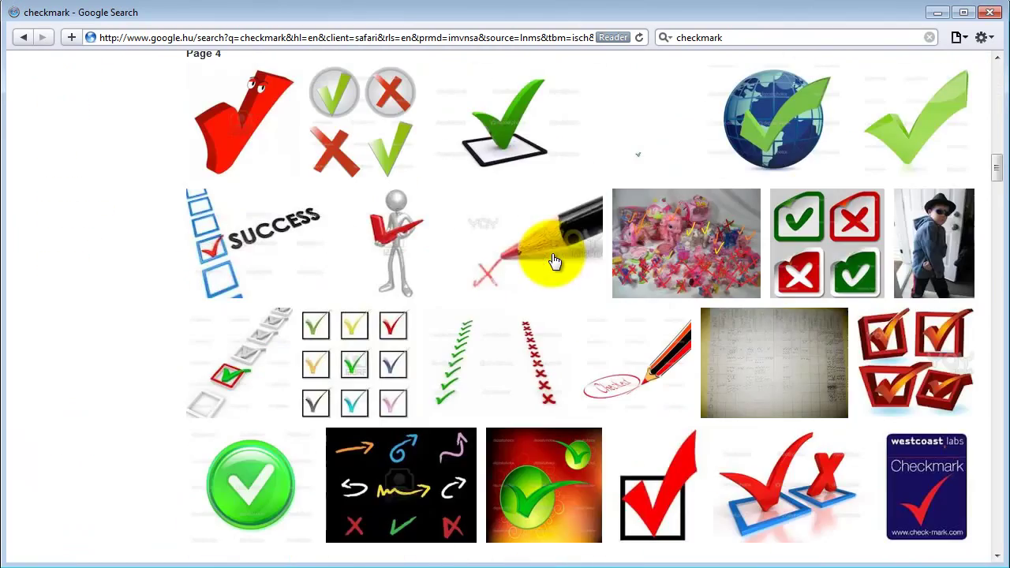
scroll(553, 261, "down", 10)
scroll(555, 261, "down", 15)
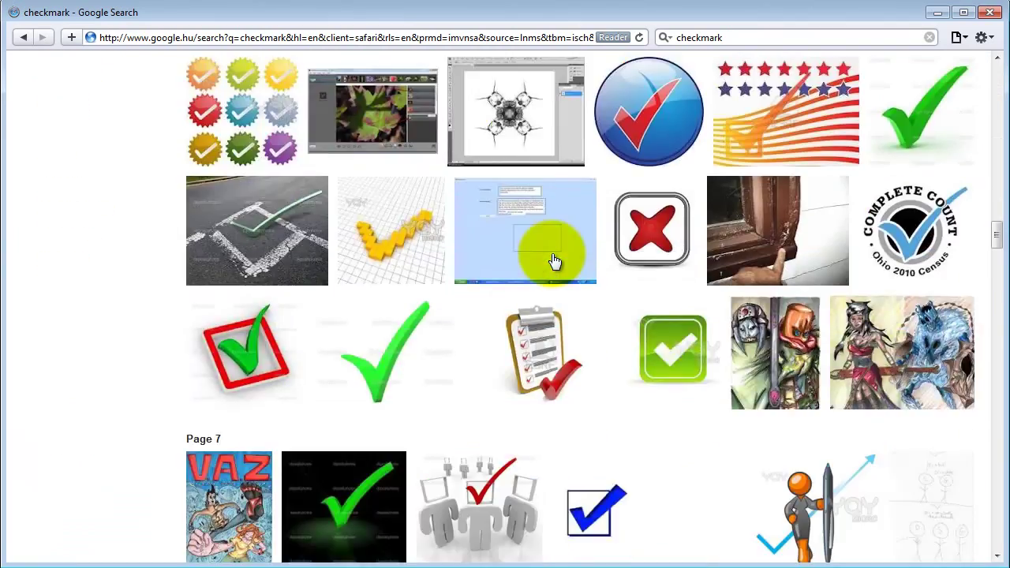
scroll(552, 263, "down", 2)
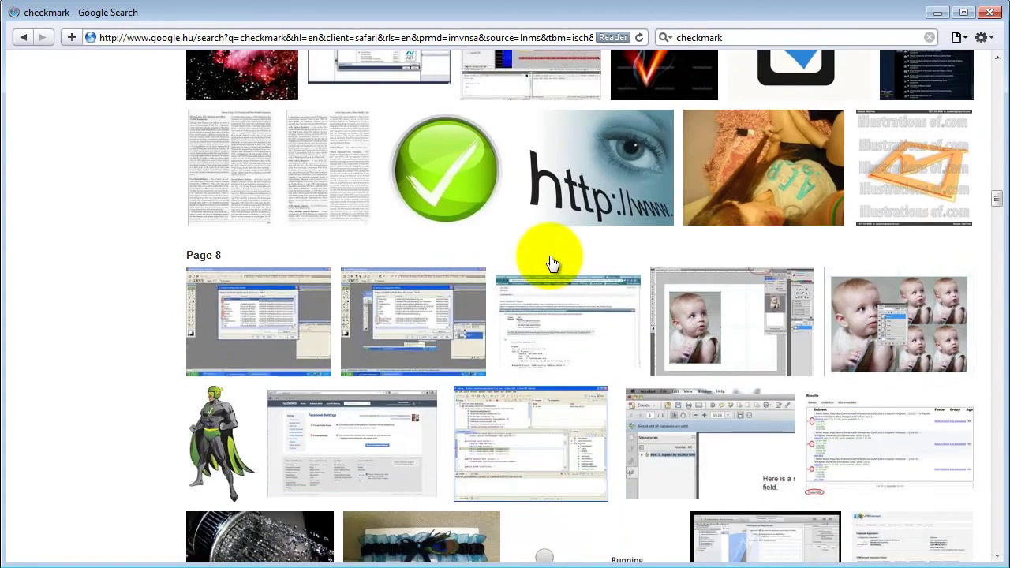
mouse_move(455, 196)
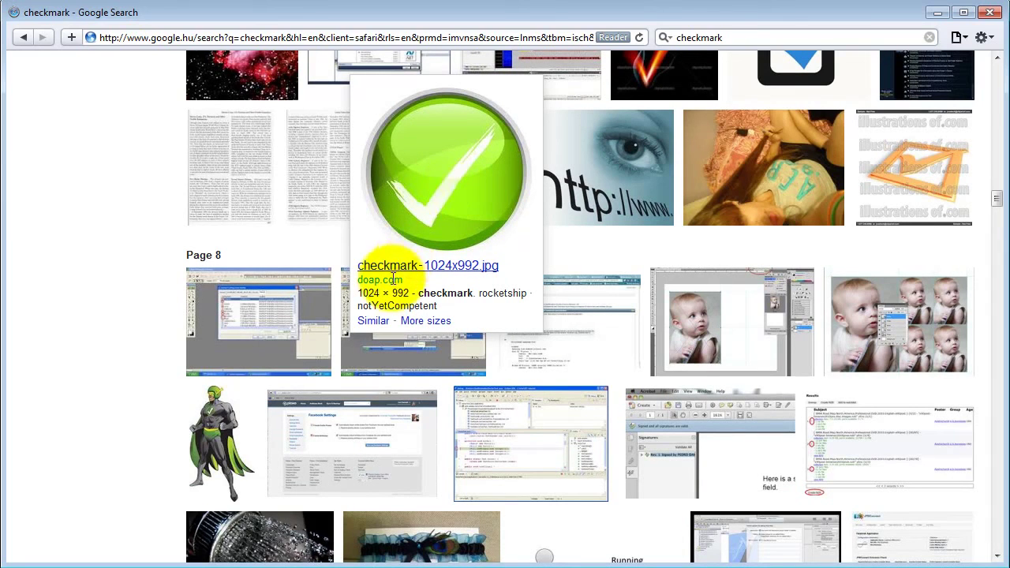
left_click(433, 187)
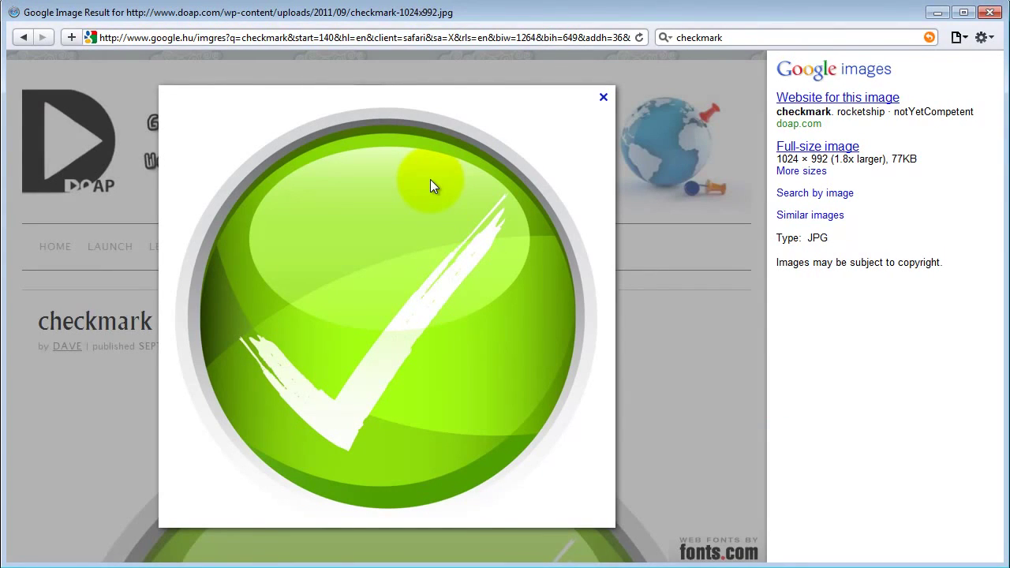
Copy the green checkmark image and paste it into the Fireworks document
right_click(342, 250)
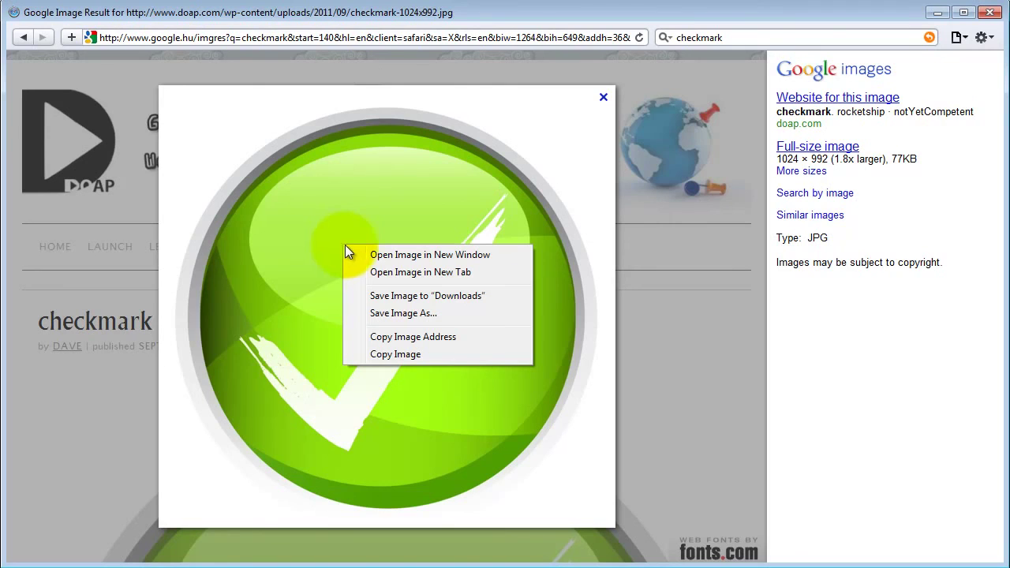
left_click(391, 353)
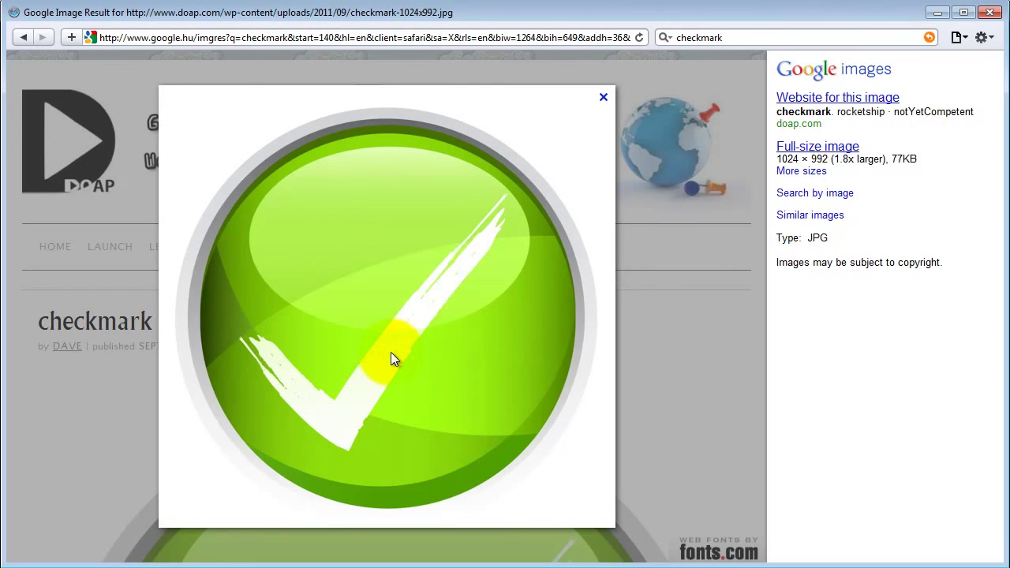
key("alt+Tab")
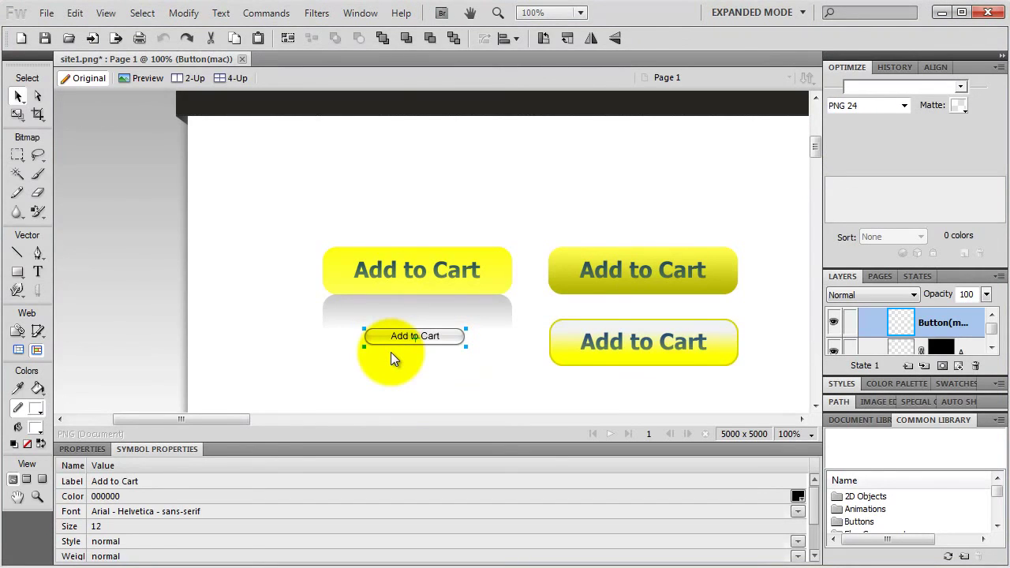
key("ctrl+v")
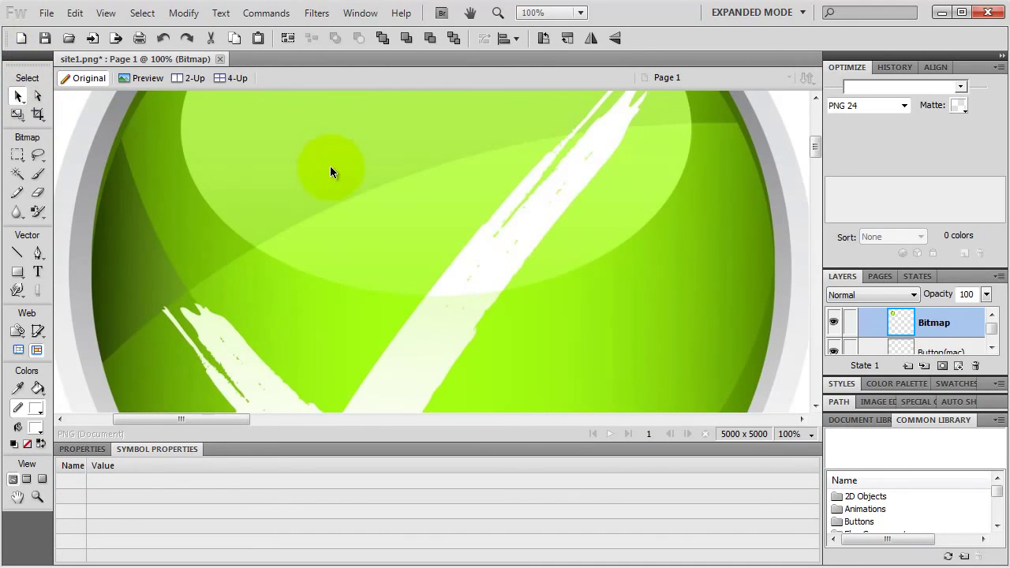
Move the pasted checkmark bitmap off the page design onto the empty canvas beside it
key("ctrl+minus")
key("ctrl+minus")
key("ctrl+minus")
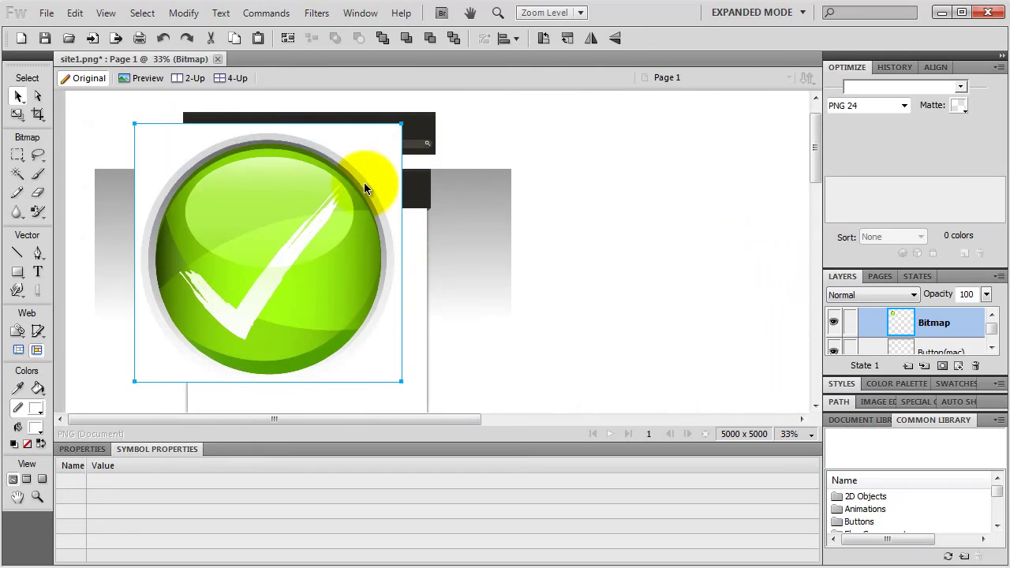
key("ctrl+minus")
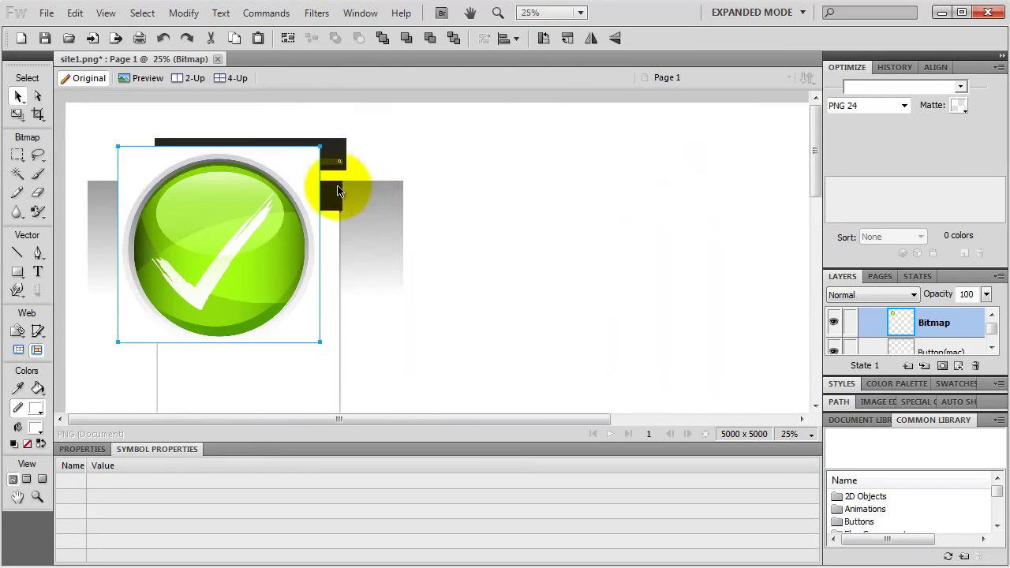
left_click_drag(302, 199, 563, 258)
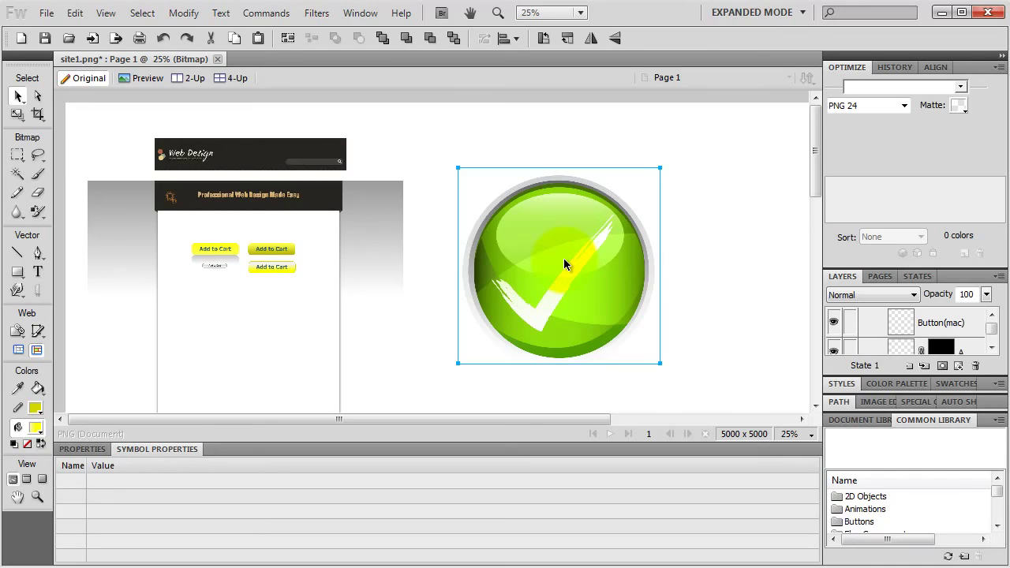
left_click_drag(563, 258, 615, 209)
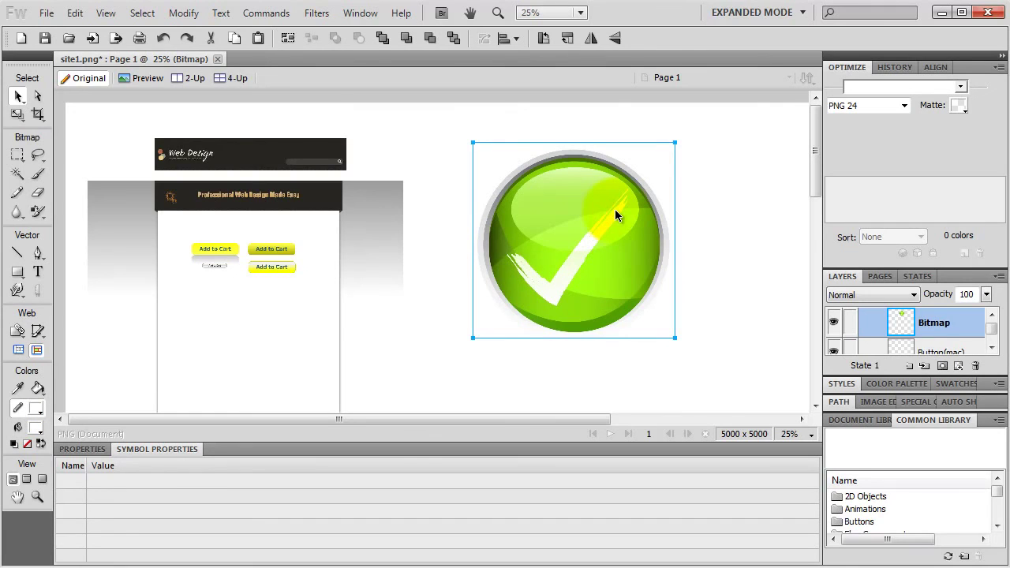
left_click_drag(615, 209, 611, 187)
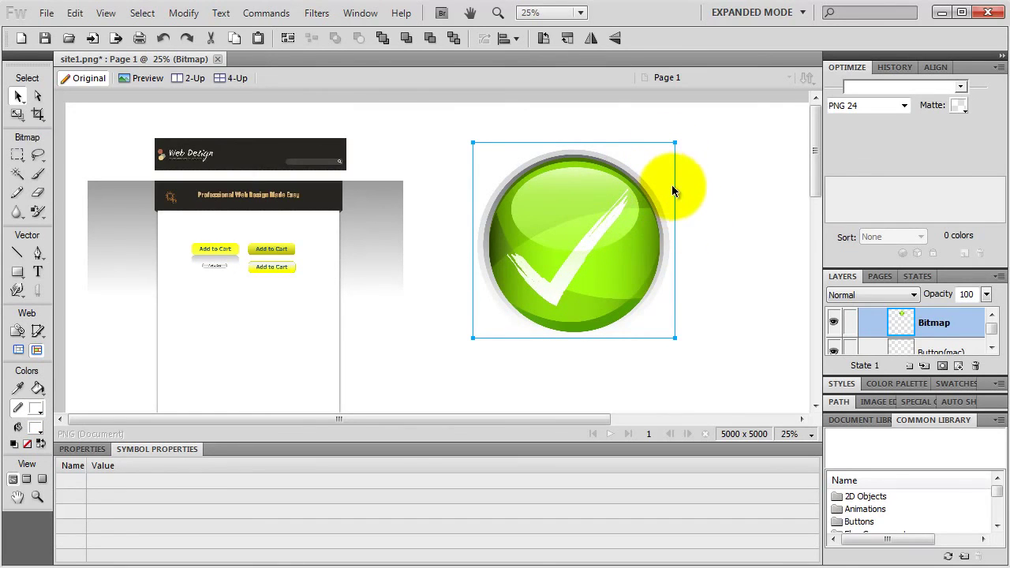
Recolour the green checkmark button to blue by painting over it with the Replace Color tool at size 100
left_click_drag(42, 217, 84, 243)
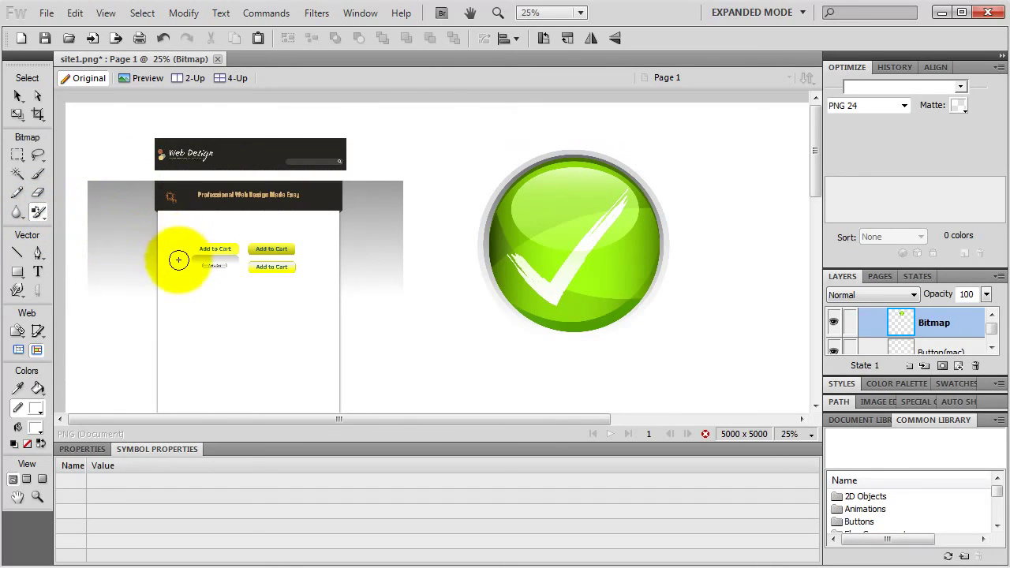
left_click(210, 249)
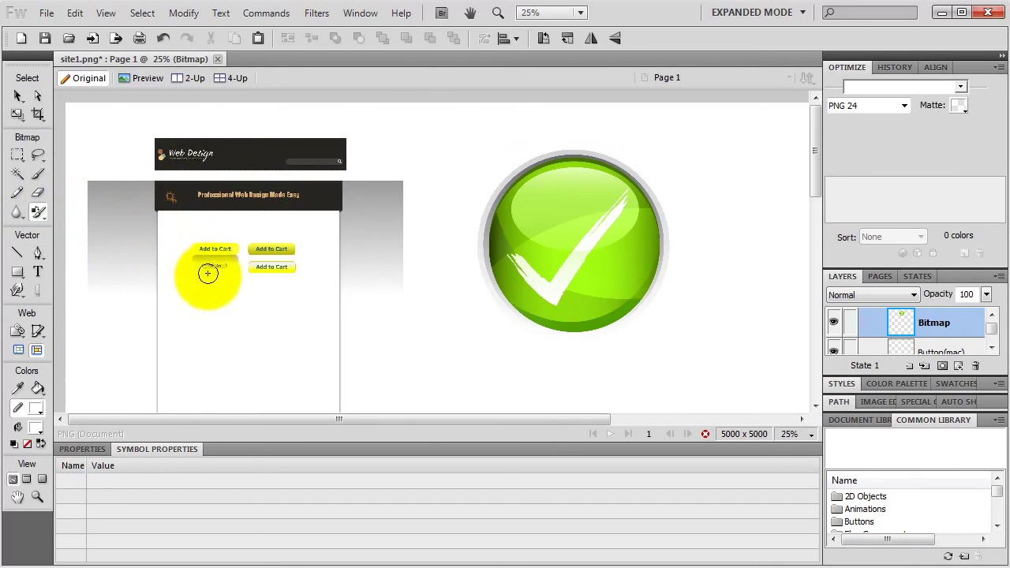
left_click(82, 449)
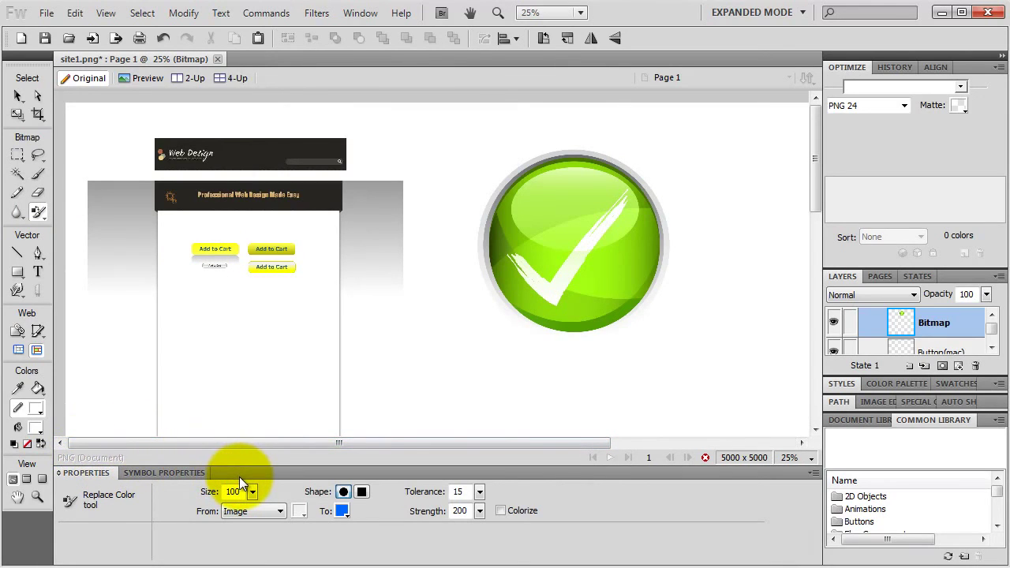
left_click(343, 510)
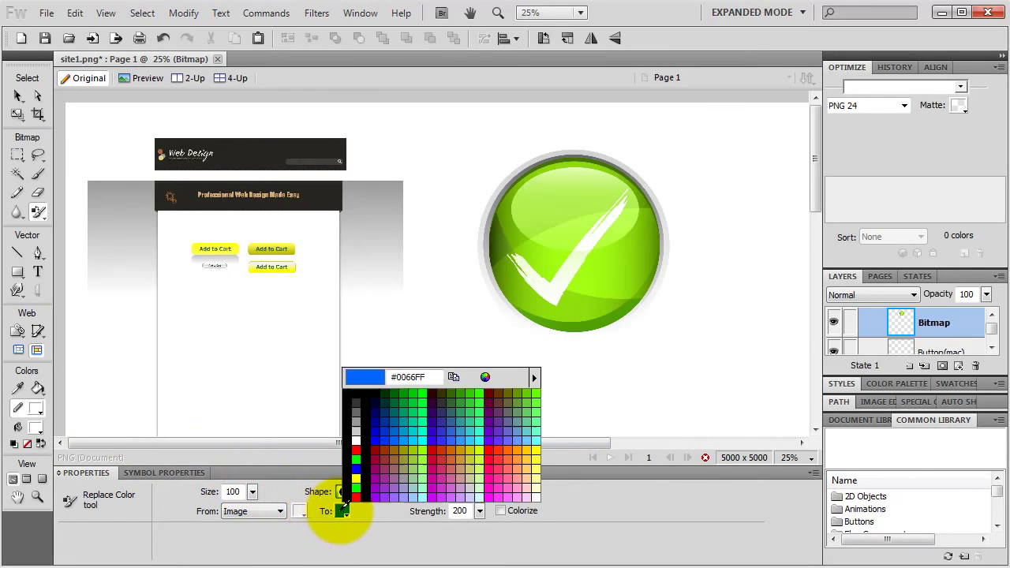
left_click(394, 439)
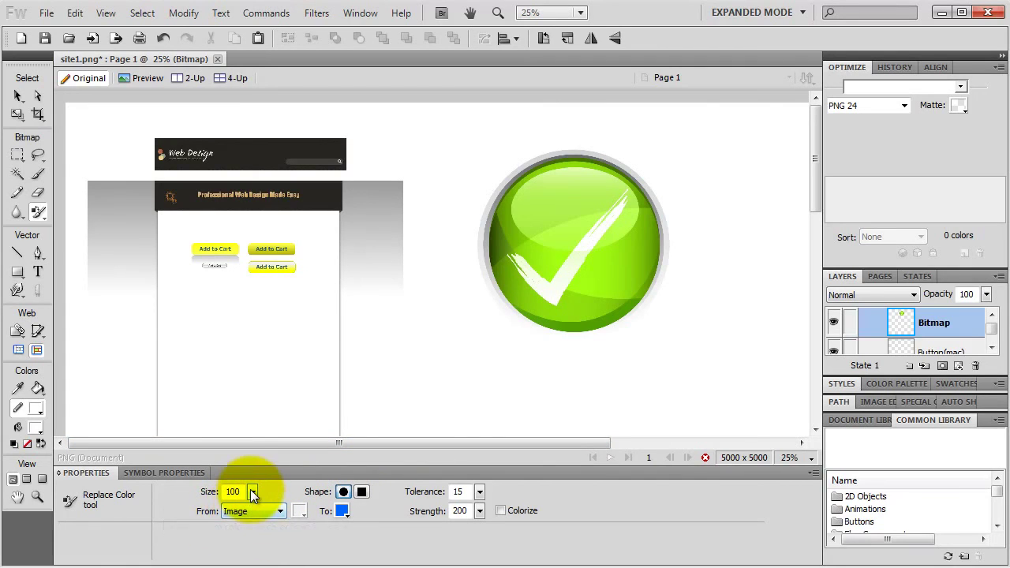
left_click_drag(254, 491, 257, 491)
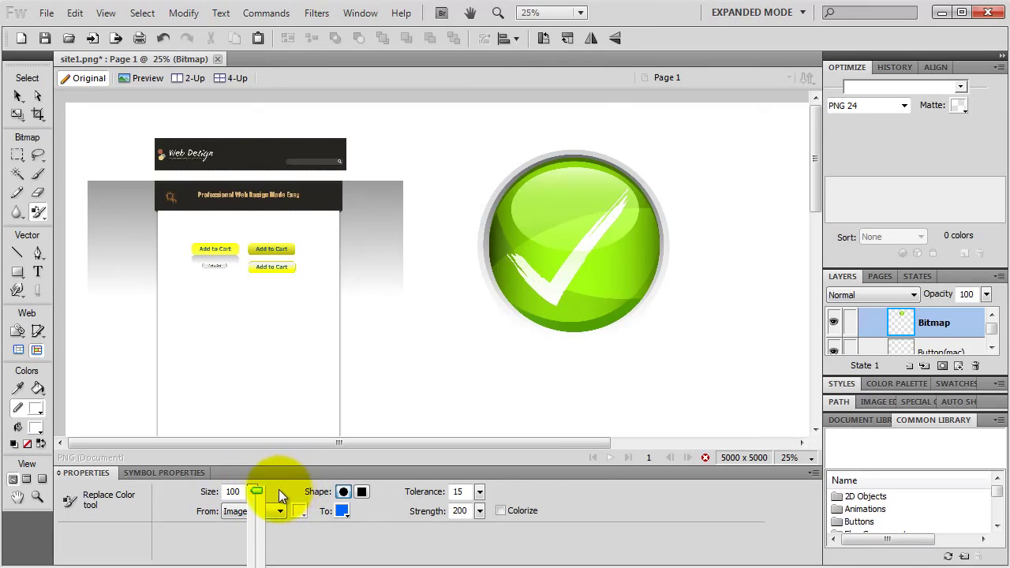
left_click(281, 489)
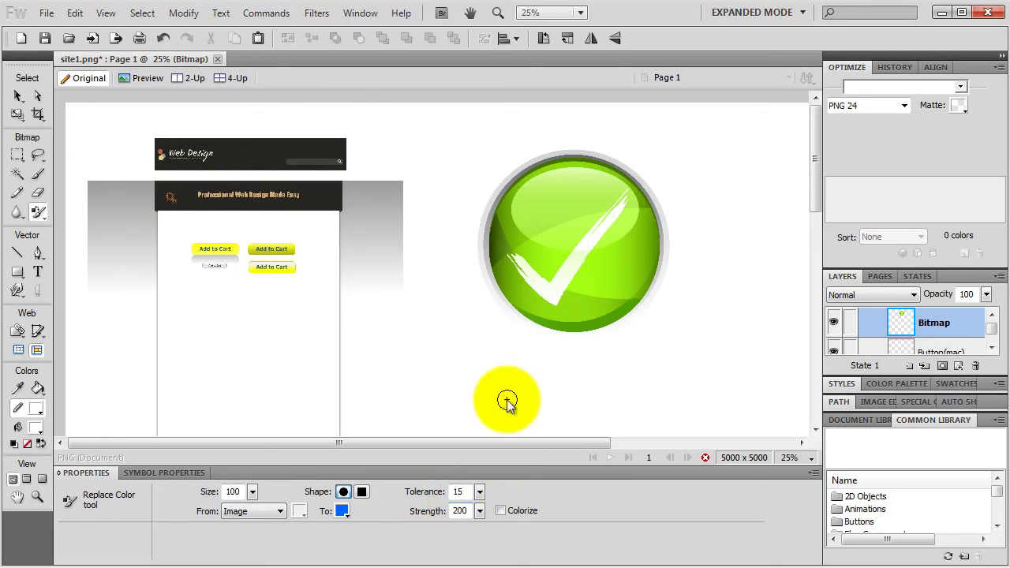
mouse_move(553, 298)
left_mouse_down()
mouse_move(597, 254)
mouse_move(556, 306)
mouse_move(588, 279)
mouse_move(613, 230)
mouse_move(558, 313)
mouse_move(618, 243)
mouse_move(552, 326)
mouse_move(618, 303)
mouse_move(652, 216)
mouse_move(641, 199)
mouse_move(611, 240)
mouse_move(619, 268)
mouse_move(581, 316)
mouse_move(633, 250)
mouse_move(638, 215)
mouse_move(654, 251)
mouse_move(640, 293)
mouse_move(599, 319)
mouse_move(546, 319)
mouse_move(514, 292)
mouse_move(506, 260)
mouse_move(491, 256)
mouse_move(504, 294)
mouse_move(550, 307)
mouse_move(509, 226)
mouse_move(494, 234)
mouse_move(519, 186)
mouse_move(560, 167)
mouse_move(640, 188)
mouse_move(633, 224)
mouse_move(630, 186)
mouse_move(546, 318)
mouse_move(569, 237)
mouse_move(523, 317)
mouse_move(538, 213)
mouse_move(532, 204)
mouse_move(519, 211)
mouse_move(528, 183)
mouse_move(597, 166)
mouse_move(632, 188)
mouse_move(639, 221)
mouse_move(634, 277)
mouse_move(588, 320)
mouse_move(604, 170)
mouse_move(580, 185)
mouse_move(573, 255)
mouse_move(616, 169)
mouse_move(565, 236)
mouse_move(566, 194)
mouse_move(579, 188)
mouse_move(552, 245)
mouse_move(576, 186)
mouse_move(566, 179)
mouse_move(593, 182)
mouse_move(590, 161)
mouse_move(558, 152)
mouse_move(515, 185)
mouse_move(494, 230)
mouse_move(499, 268)
mouse_move(531, 303)
mouse_move(580, 330)
mouse_move(618, 318)
mouse_move(648, 259)
mouse_move(644, 197)
mouse_move(605, 158)
mouse_move(500, 255)
mouse_move(636, 242)
mouse_move(613, 165)
mouse_move(642, 181)
mouse_move(565, 289)
mouse_move(640, 149)
mouse_move(535, 276)
mouse_move(573, 239)
left_mouse_up()
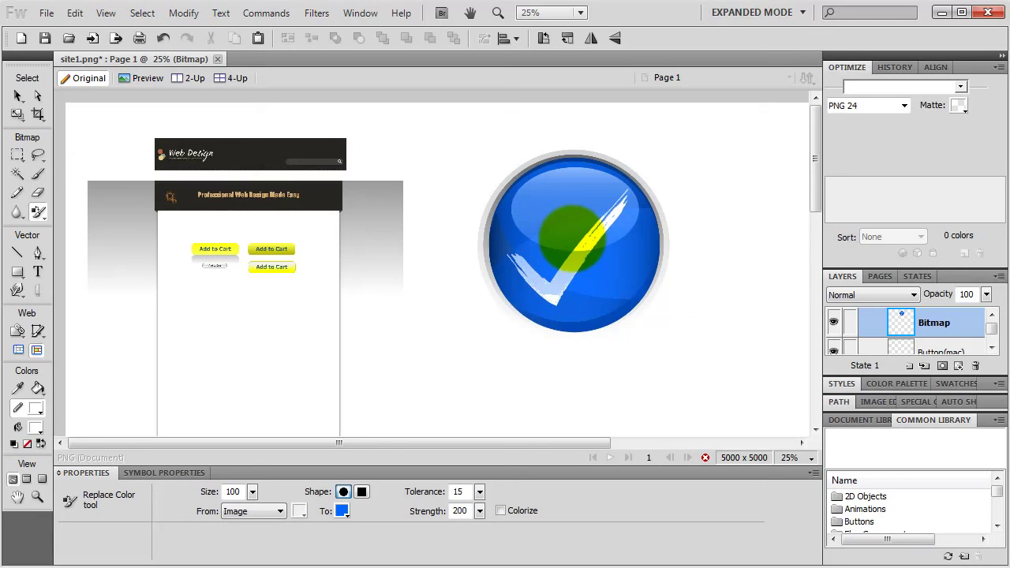
mouse_move(572, 238)
left_mouse_down()
mouse_move(546, 242)
mouse_move(575, 263)
mouse_move(552, 266)
mouse_move(581, 266)
mouse_move(552, 266)
mouse_move(573, 252)
mouse_move(567, 273)
left_mouse_up()
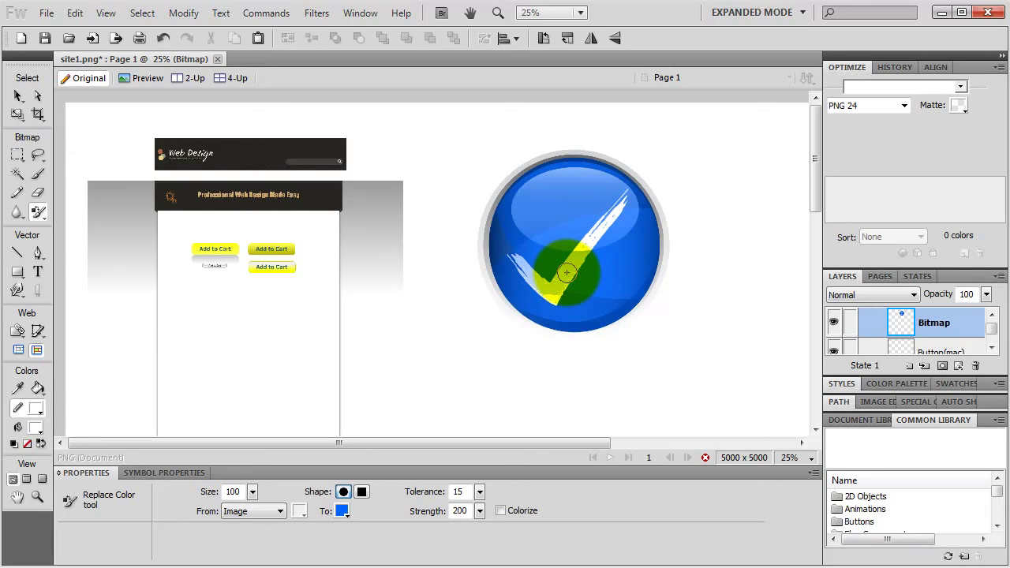
Fill the blue-tinted parts of the checkmark with solid white using the Paint Bucket, and select the bitmap
left_click(37, 388)
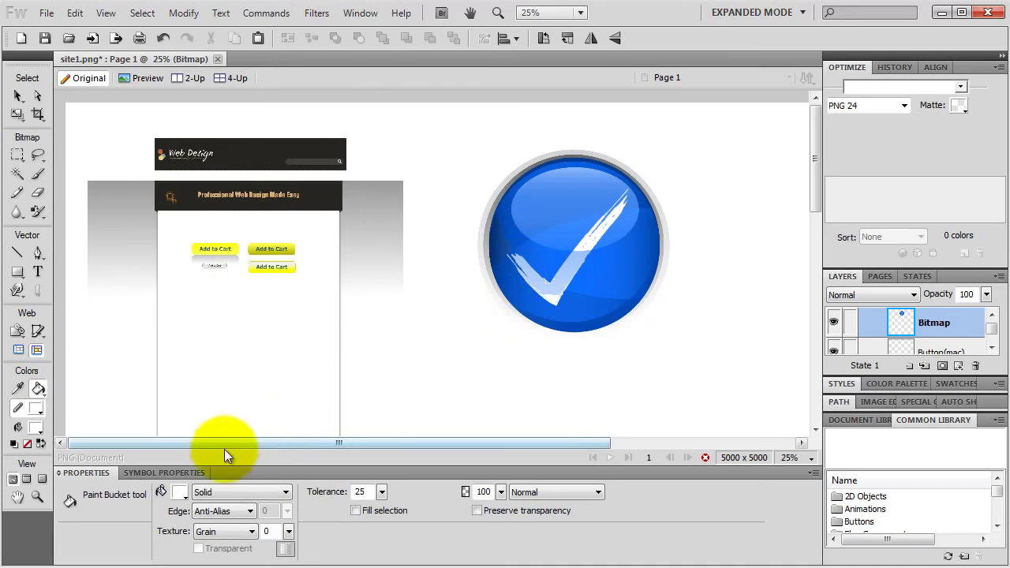
left_click(180, 492)
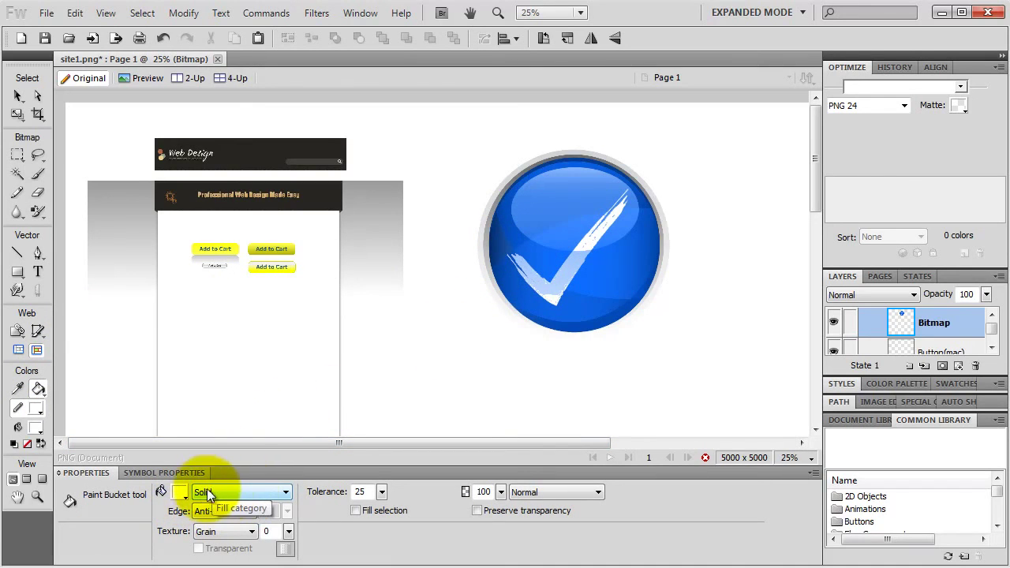
left_click(180, 491)
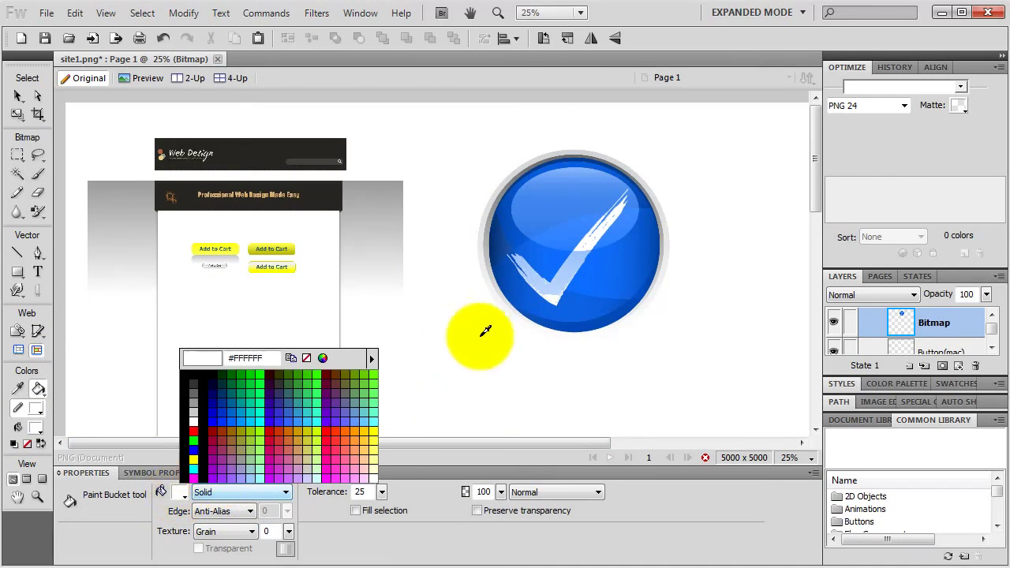
left_click(592, 237)
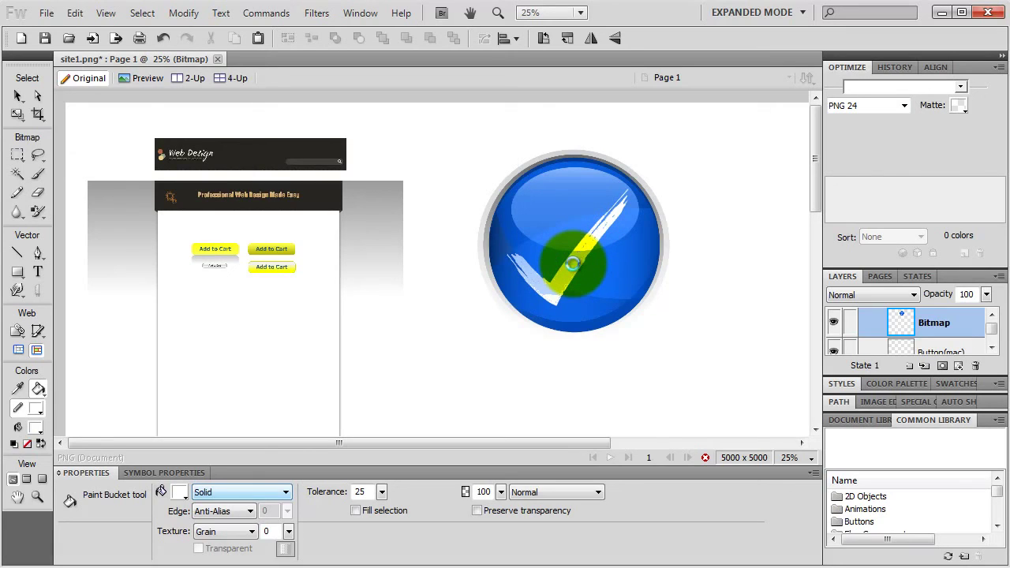
key("ctrl+z")
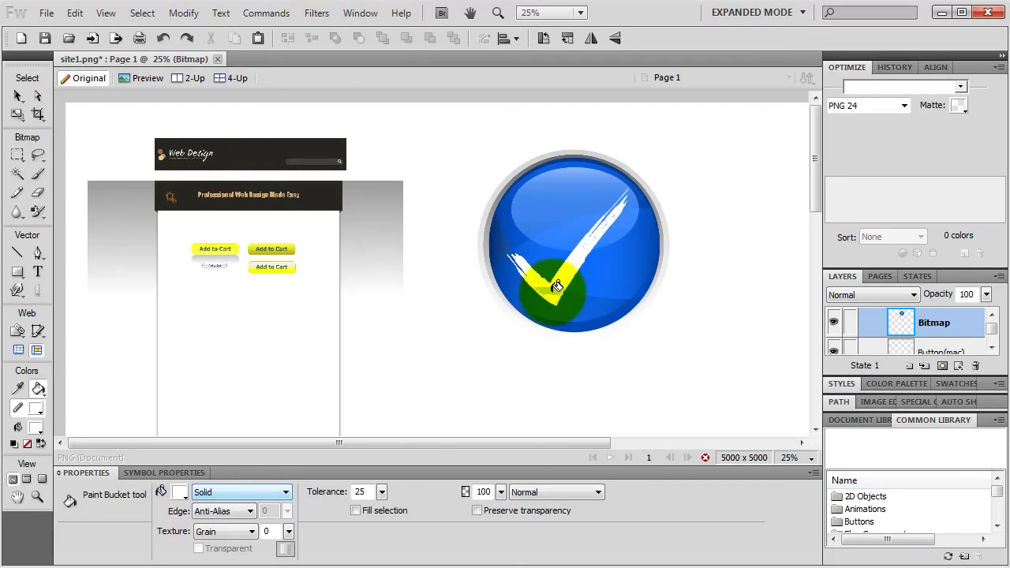
left_click(556, 285)
left_click(18, 95)
left_click(573, 176)
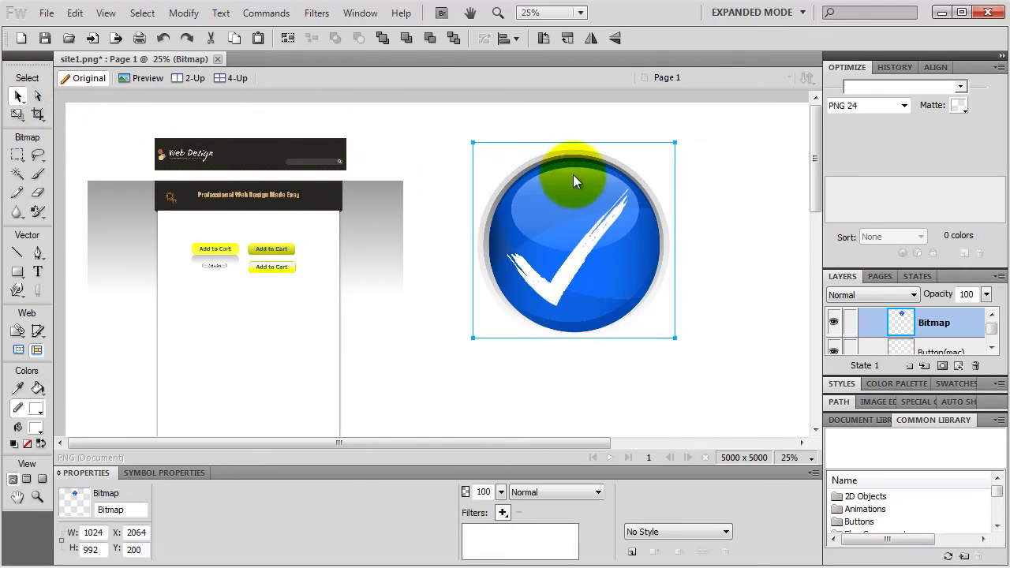
Paint over the blue gaps inside the checkmark with a white Brush at size 18, and reselect the bitmap
scroll(600, 189, "up", 2, "ctrl")
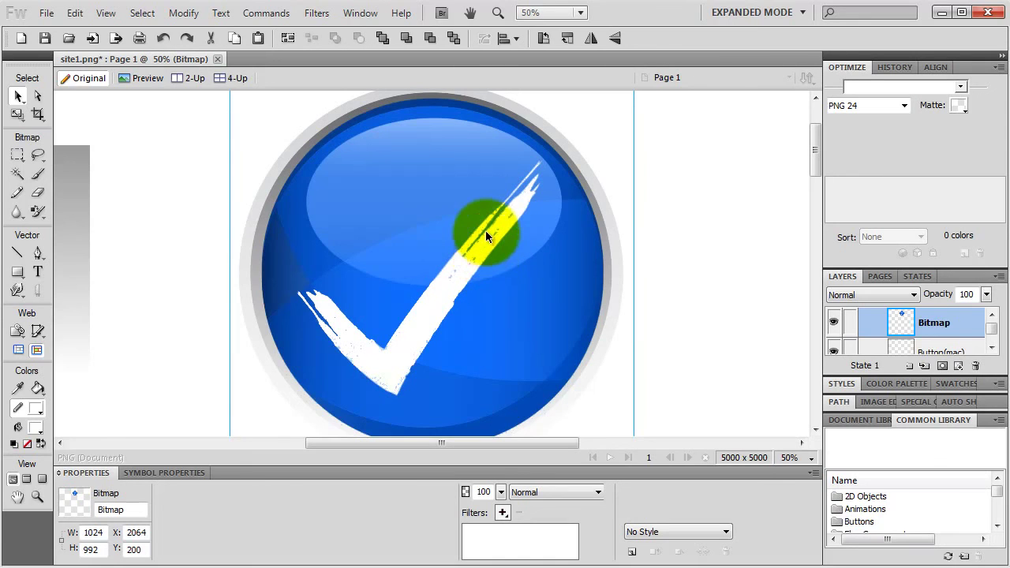
left_click(39, 177)
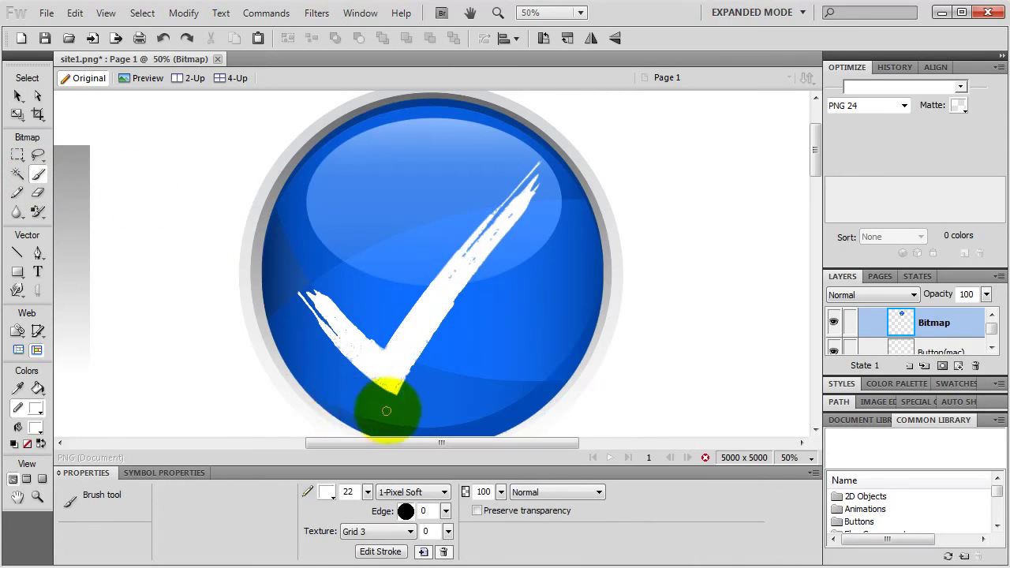
left_click(328, 492)
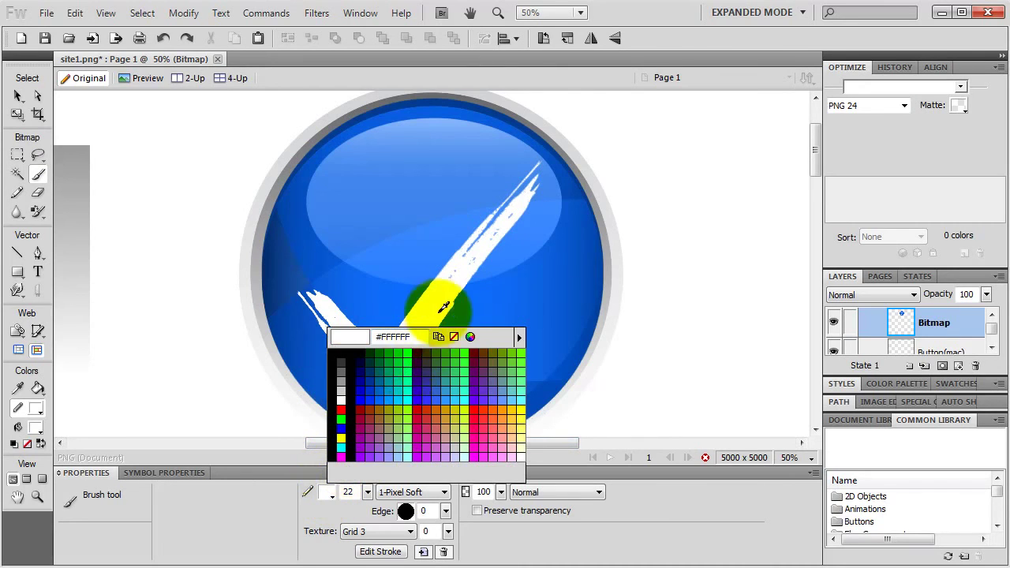
left_click(443, 276)
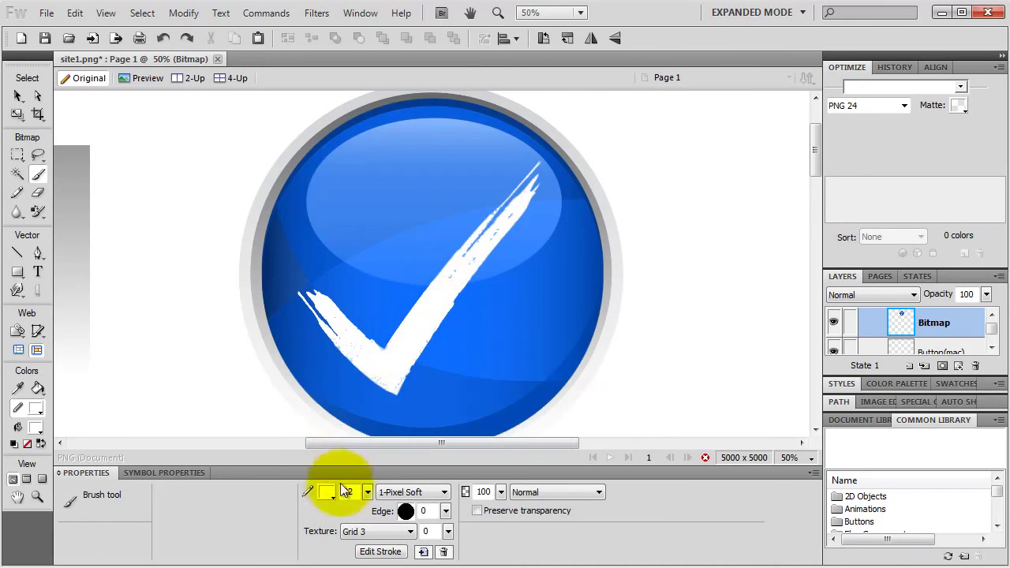
left_click(371, 491)
left_click_drag(367, 488, 369, 490)
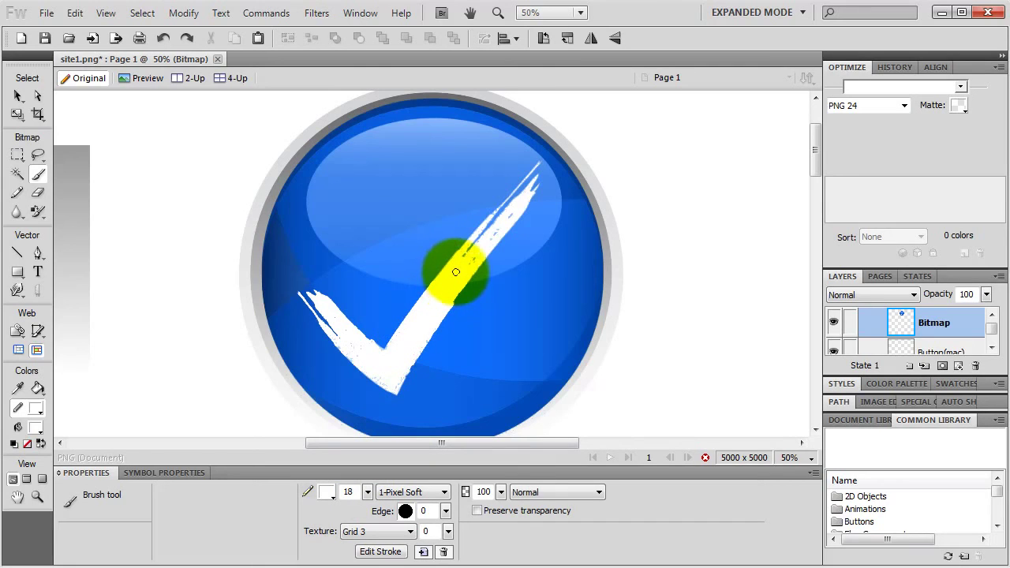
mouse_move(456, 271)
left_mouse_down()
mouse_move(515, 213)
mouse_move(349, 341)
mouse_move(362, 347)
mouse_move(352, 348)
mouse_move(348, 327)
mouse_move(343, 340)
mouse_move(335, 318)
mouse_move(352, 344)
mouse_move(344, 349)
mouse_move(341, 339)
mouse_move(393, 370)
left_mouse_up()
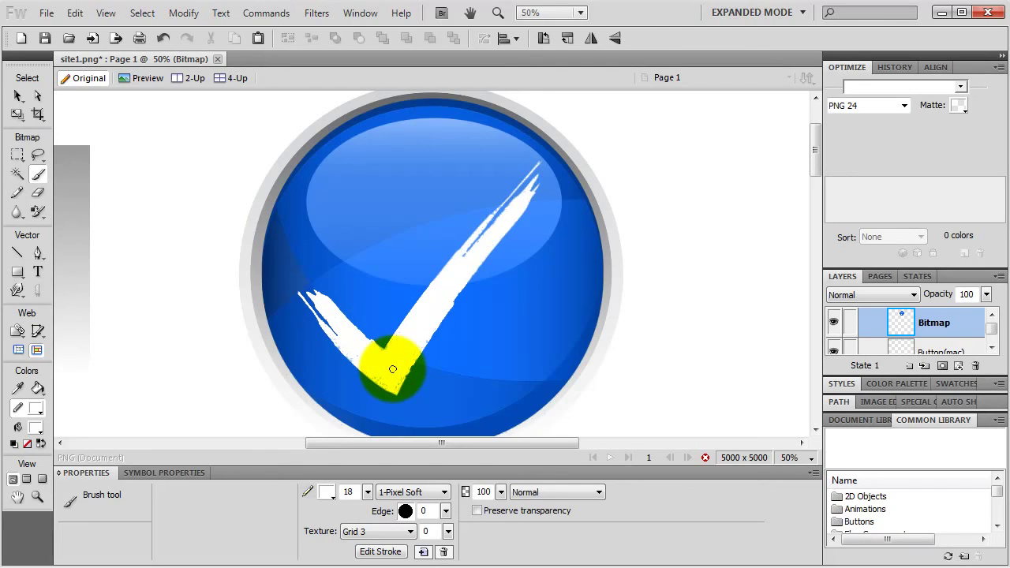
left_click(18, 95)
left_click(416, 224)
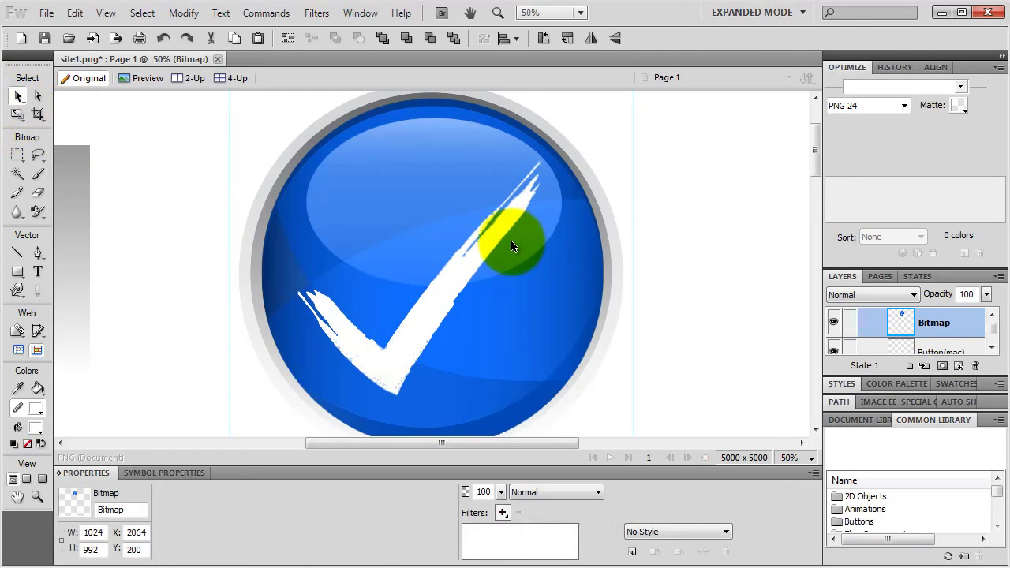
Make the document canvas transparent
scroll(512, 246, "down", 1)
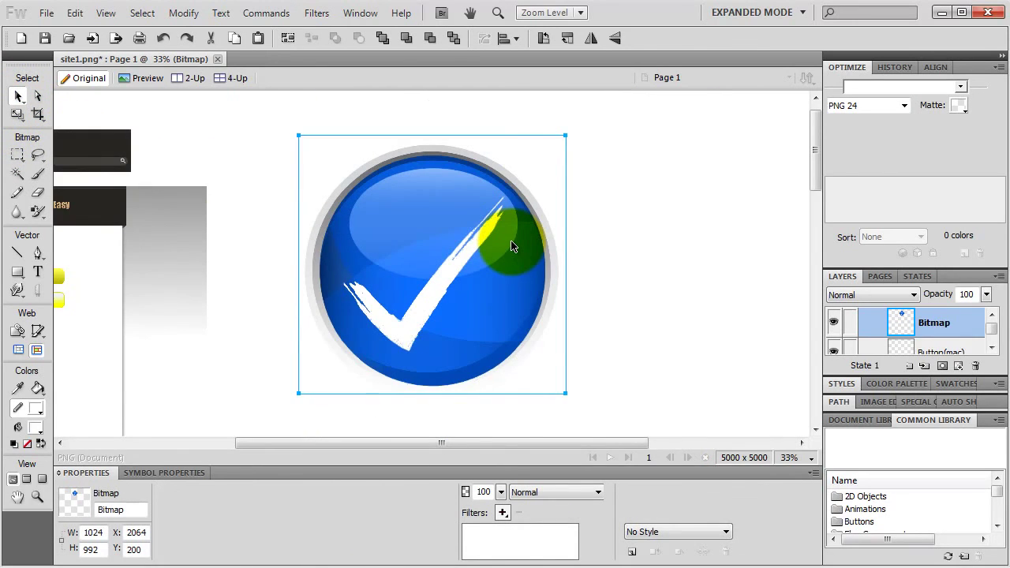
scroll(511, 246, "down", 1)
scroll(511, 246, "up", 1)
left_click(615, 205)
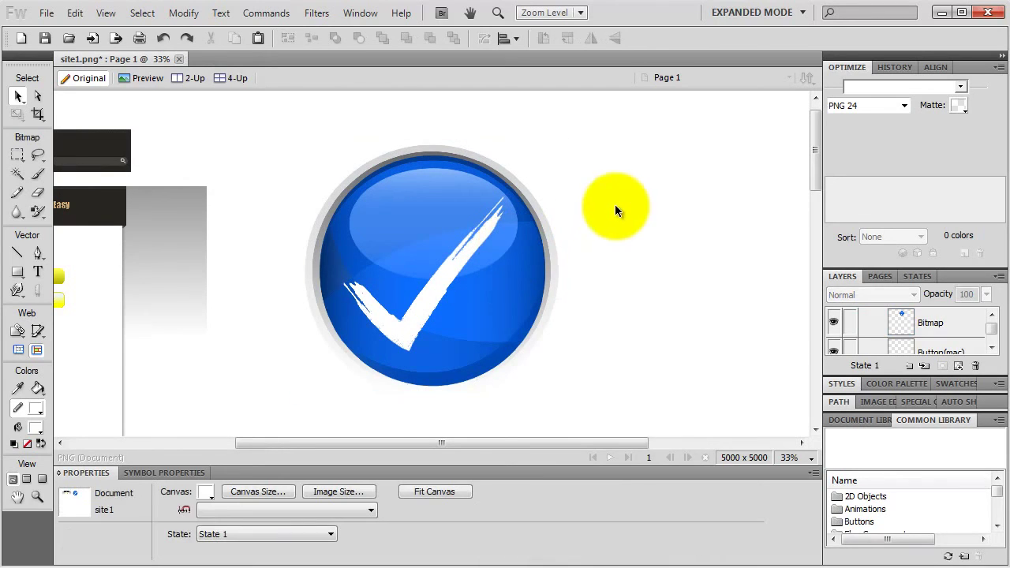
left_click(210, 491)
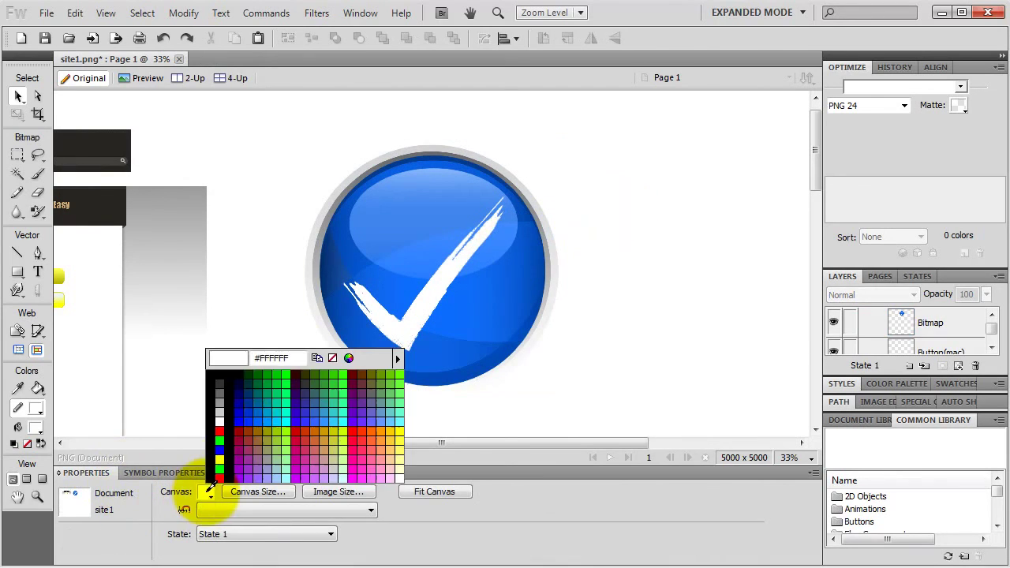
left_click(332, 359)
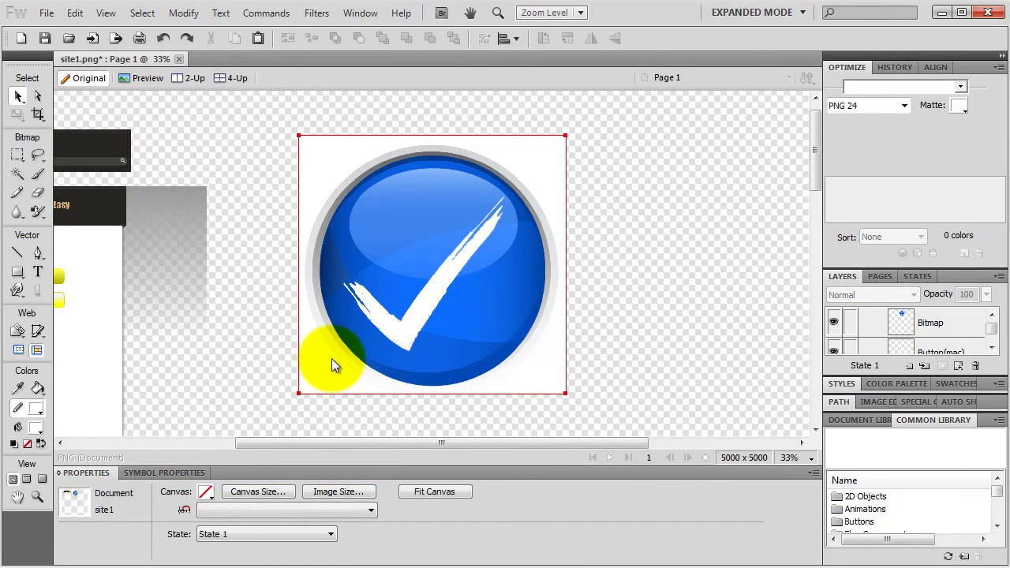
Select the white background surrounding the blue button with the Magic Wand at tolerance 1
left_click(371, 202)
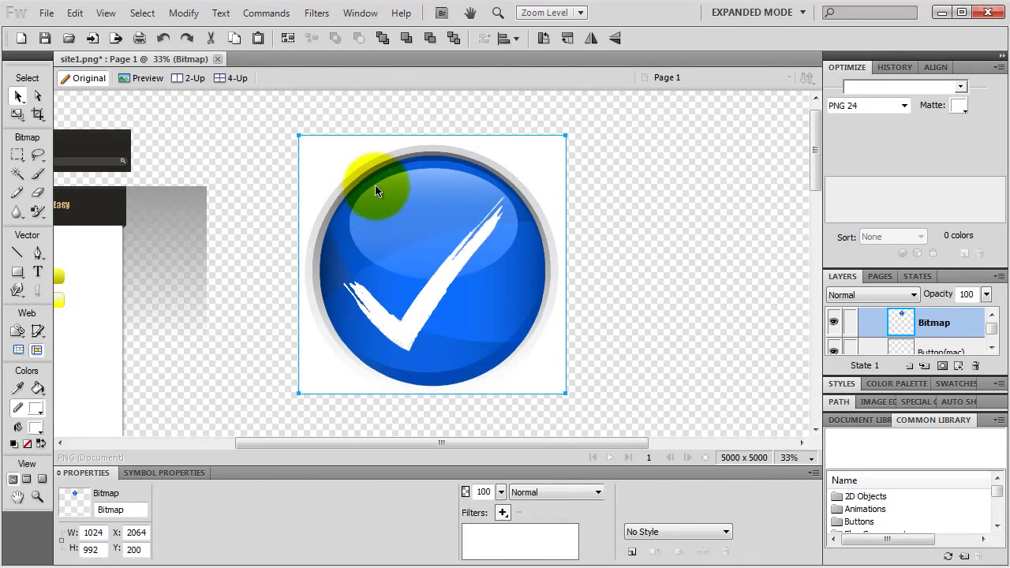
left_click(18, 174)
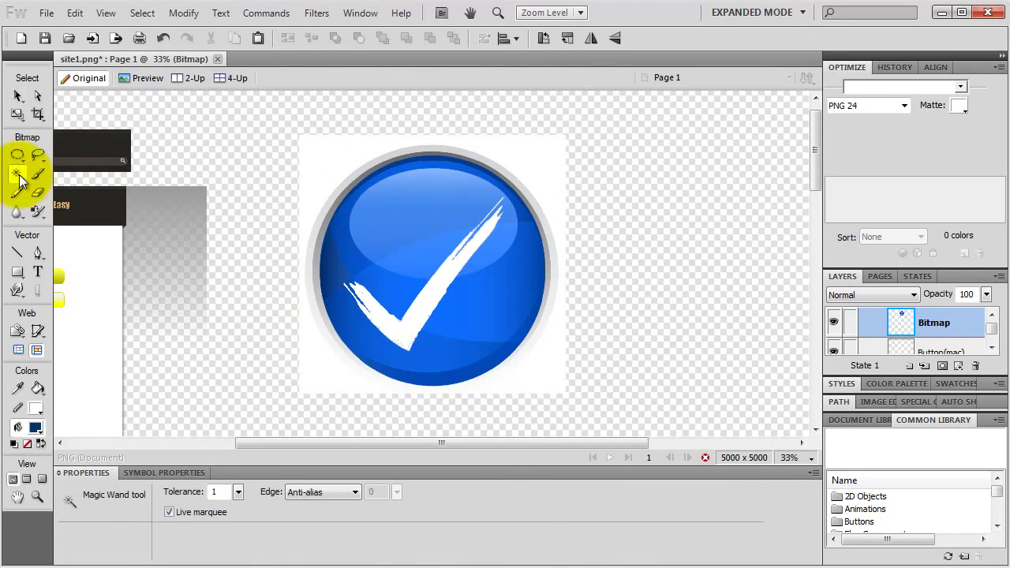
left_click(330, 169)
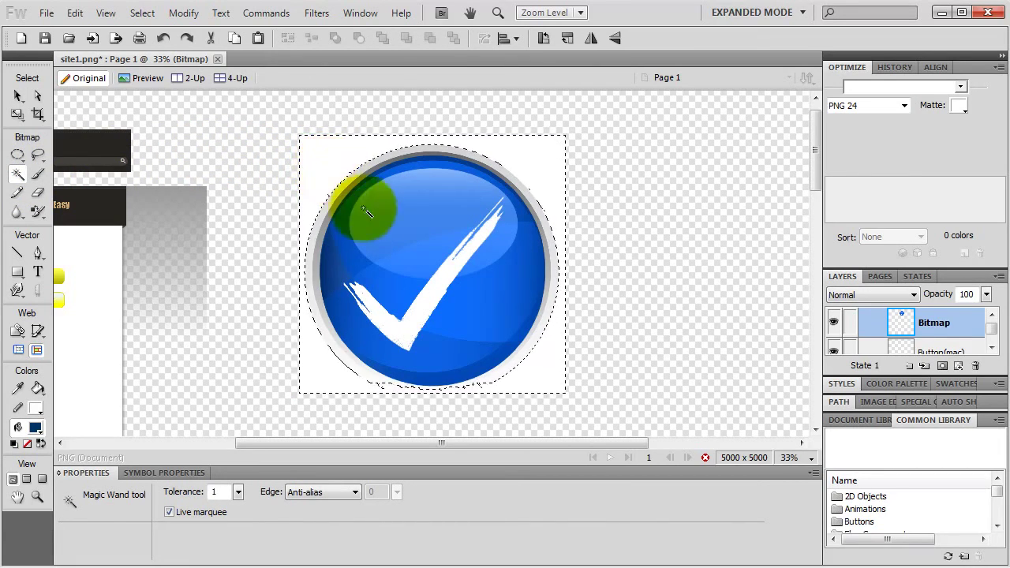
Try Magic Wand tolerances of 0, 1 and 2 on the live background selection
left_click(238, 493)
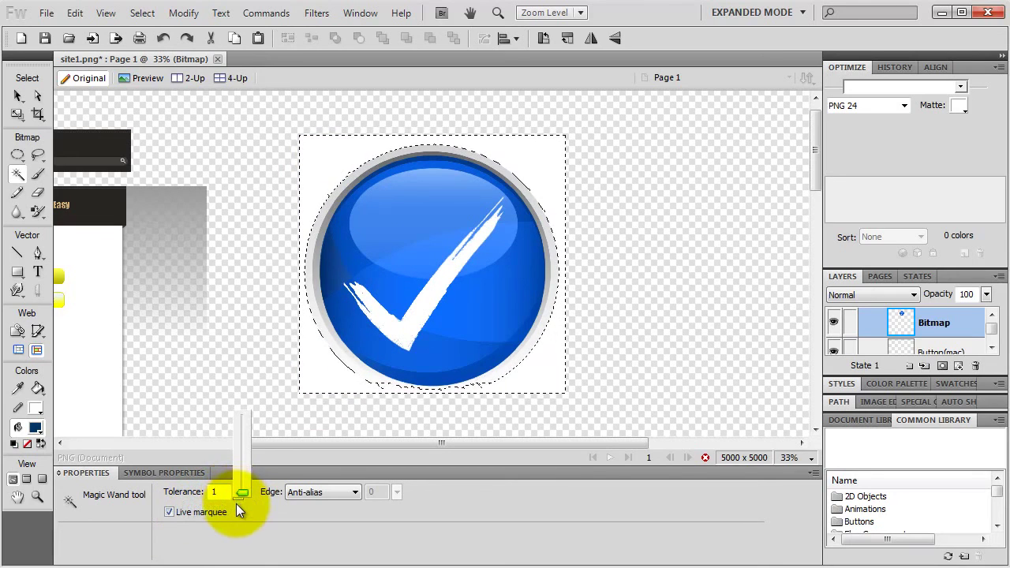
left_click_drag(239, 494, 247, 512)
double_click(214, 491)
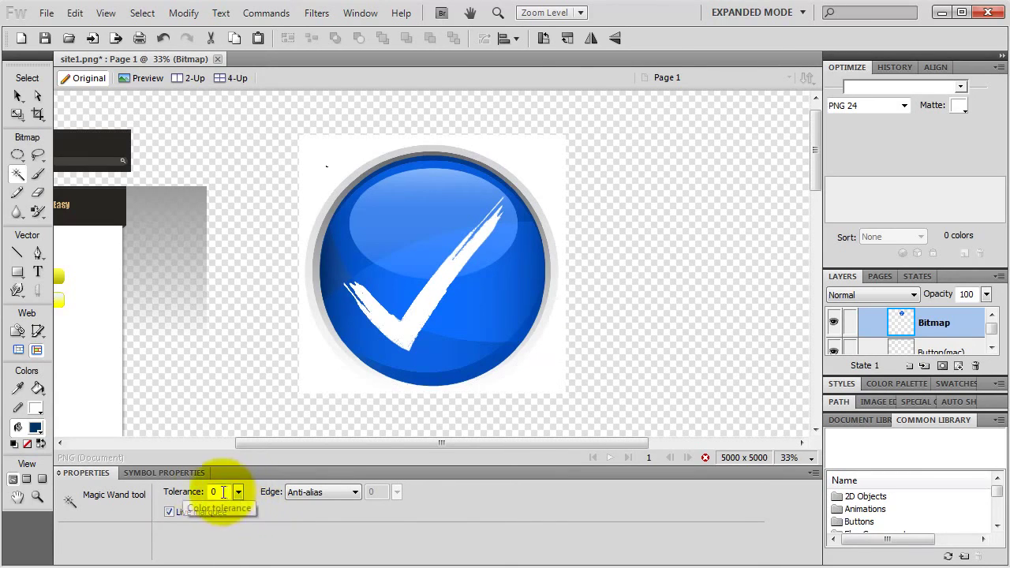
type("1")
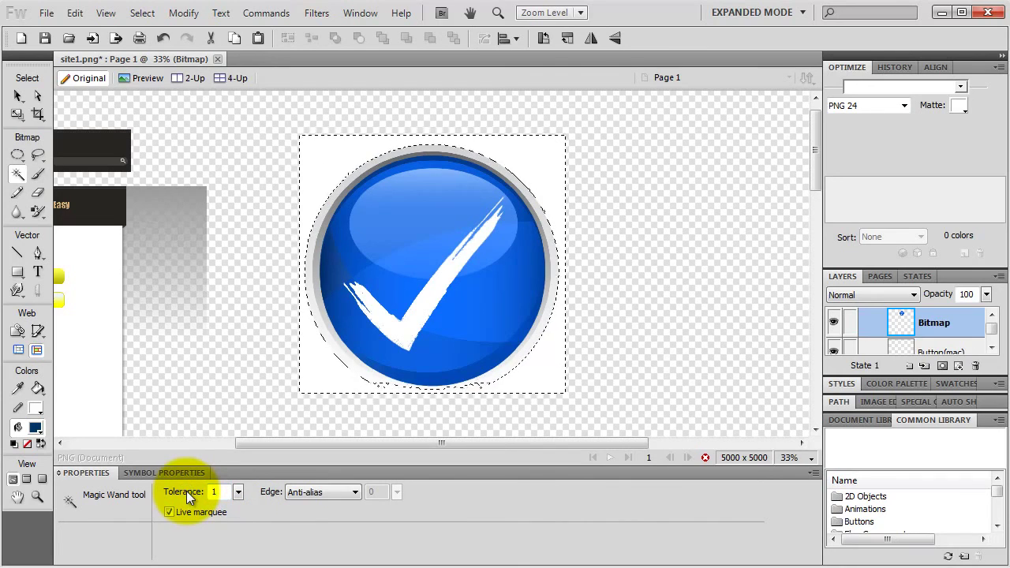
double_click(206, 492)
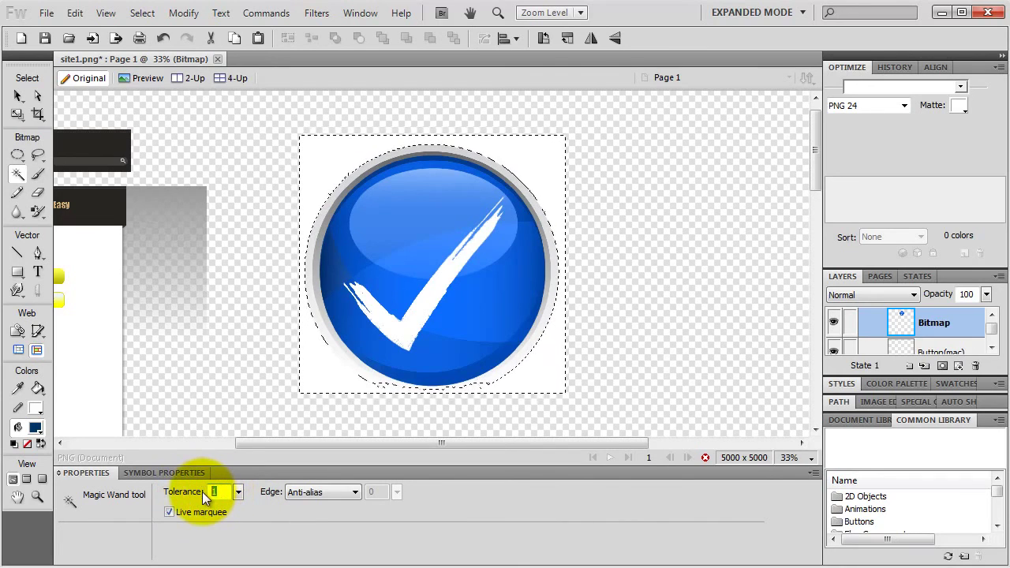
type("2")
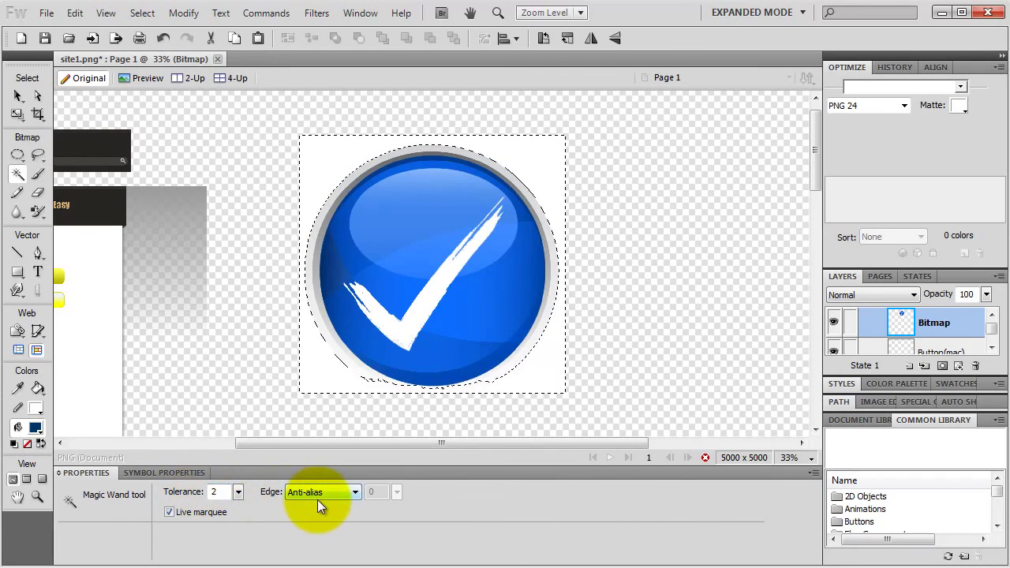
Set the Magic Wand tolerance to 1 and delete the selected white background around the button
double_click(213, 491)
type("1")
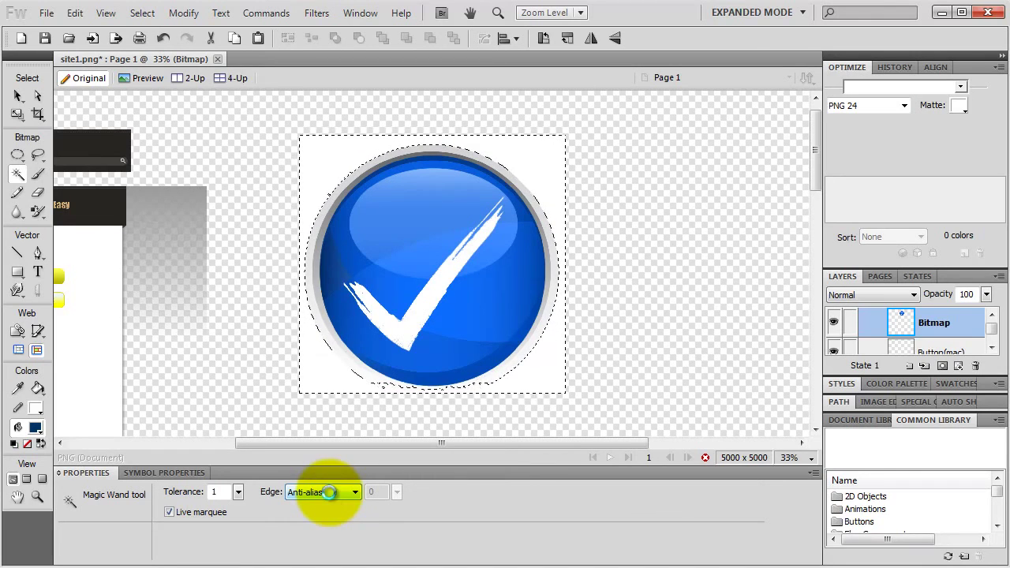
key("ctrl+z")
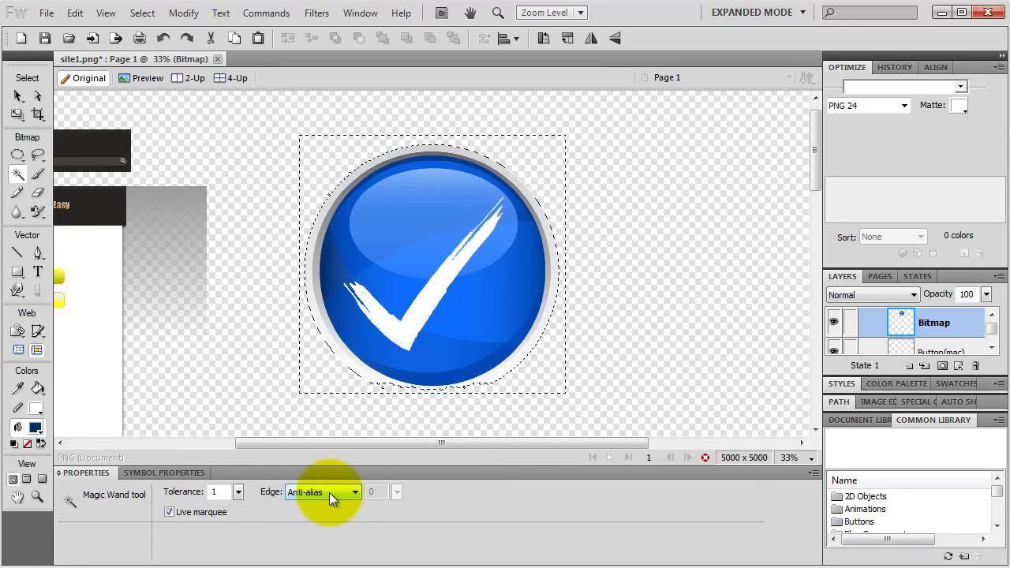
key("v")
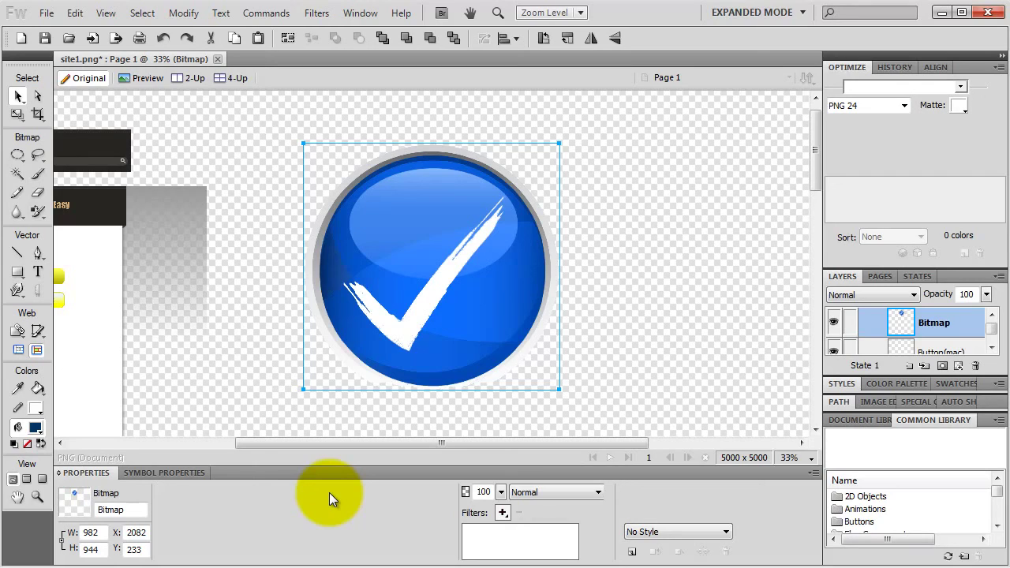
Set the canvas colour to black and select the button bitmap
left_click(679, 292)
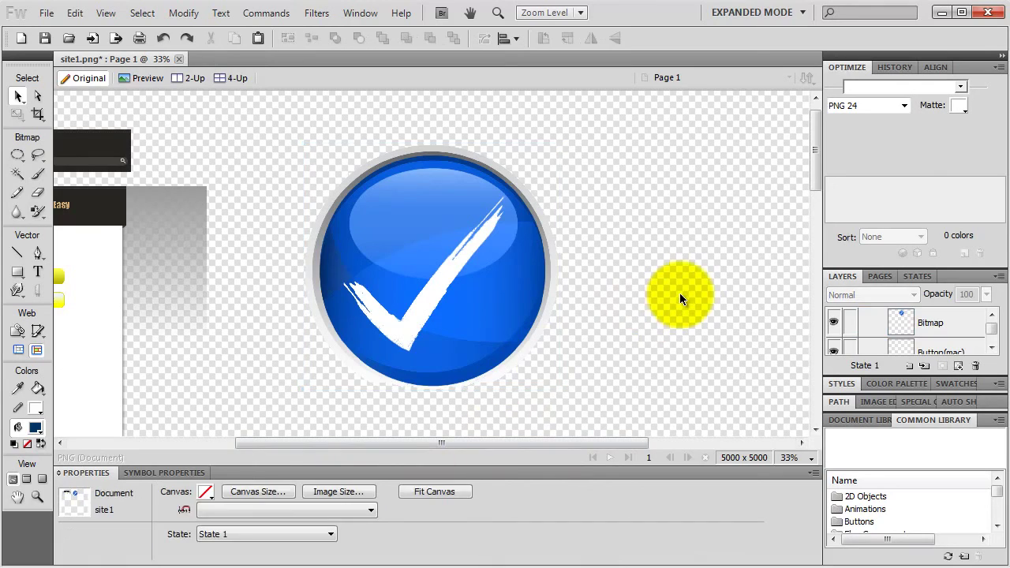
left_click(205, 491)
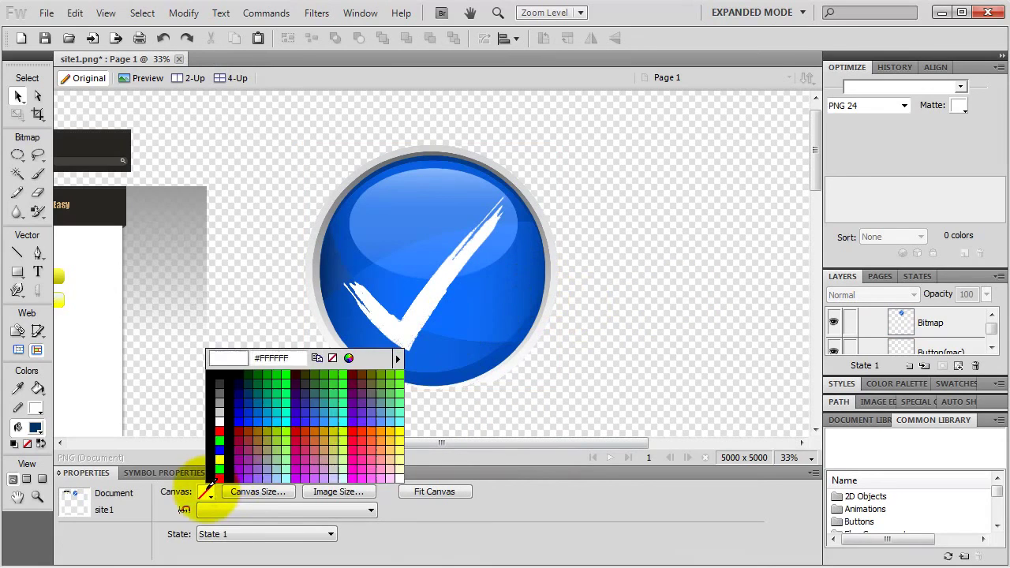
left_click(220, 374)
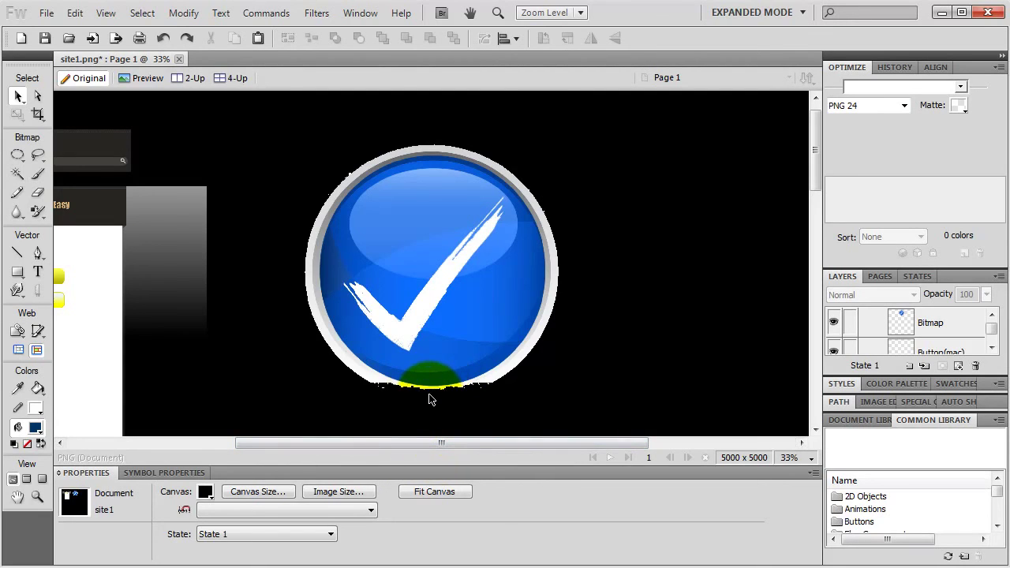
left_click(428, 333)
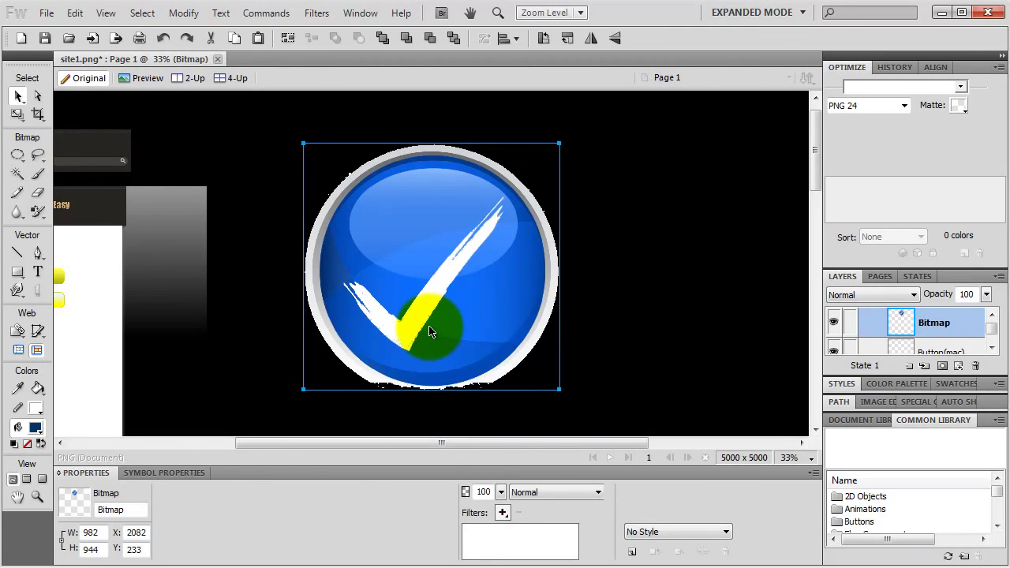
left_click_drag(15, 153, 87, 188)
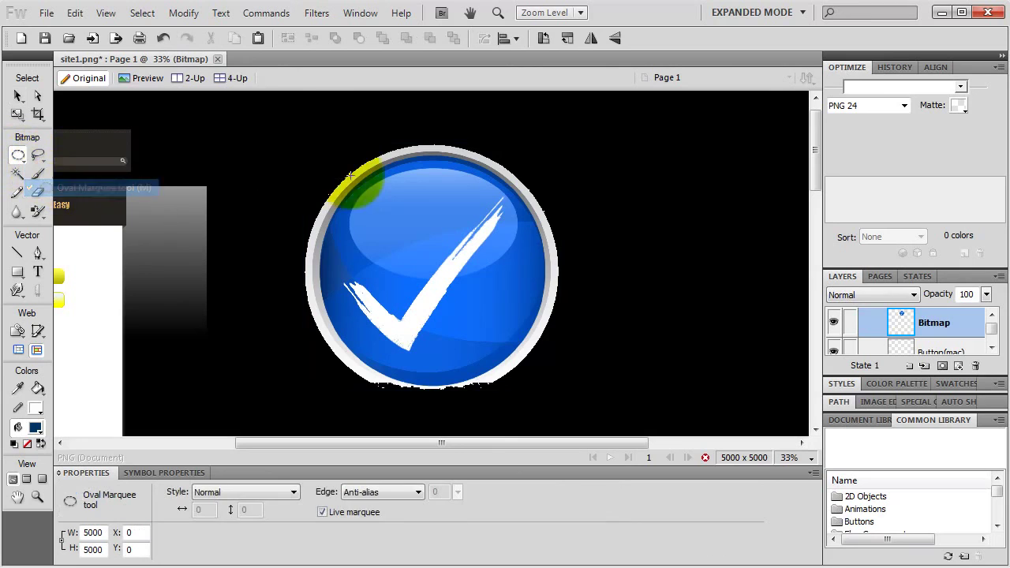
left_click_drag(293, 124, 563, 388)
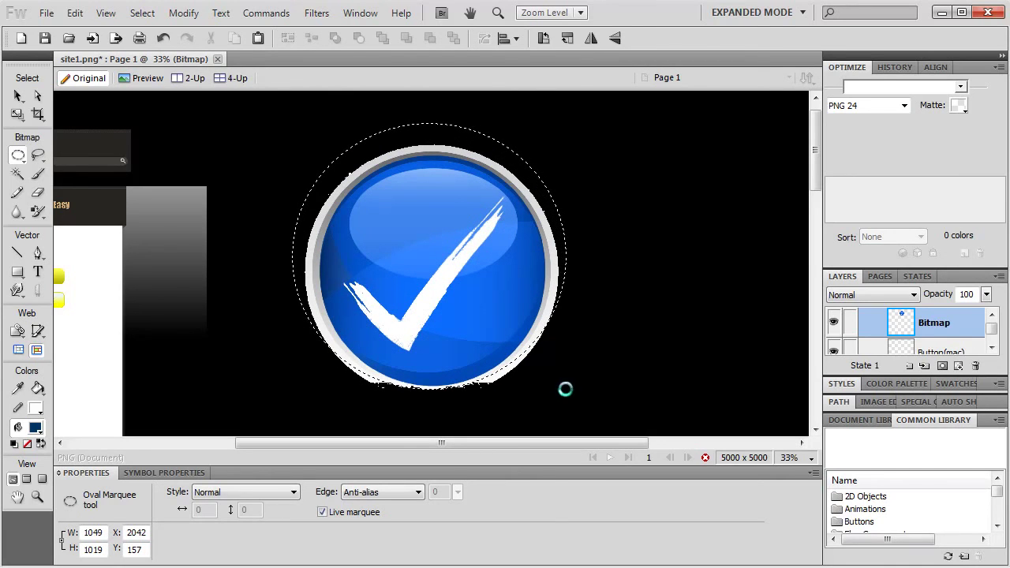
key("v")
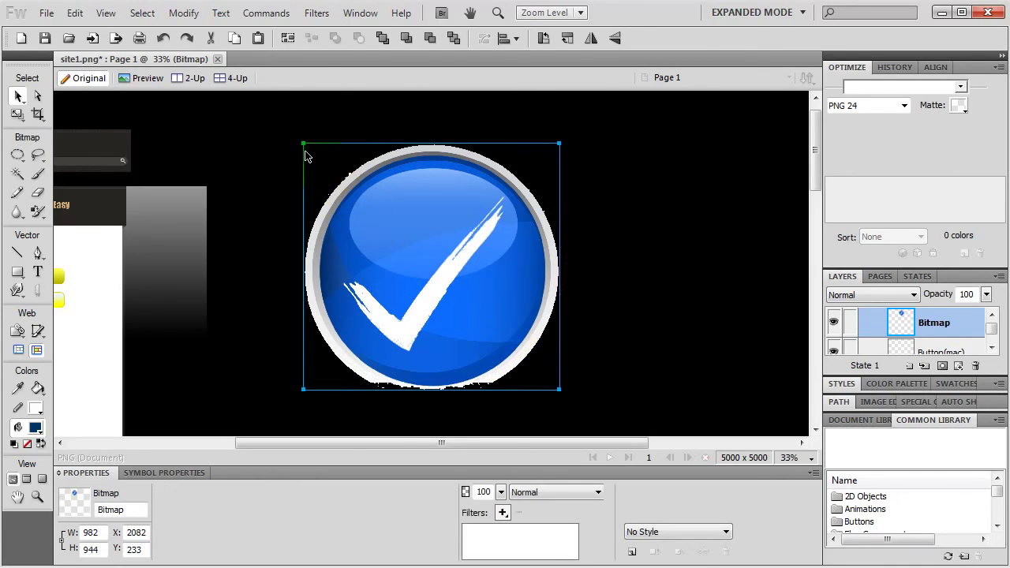
Draw an oval marquee of about 1125 by 1101 px around the button, nudged so its lower arc follows the button's bottom edge
left_click(17, 155)
left_click(47, 186)
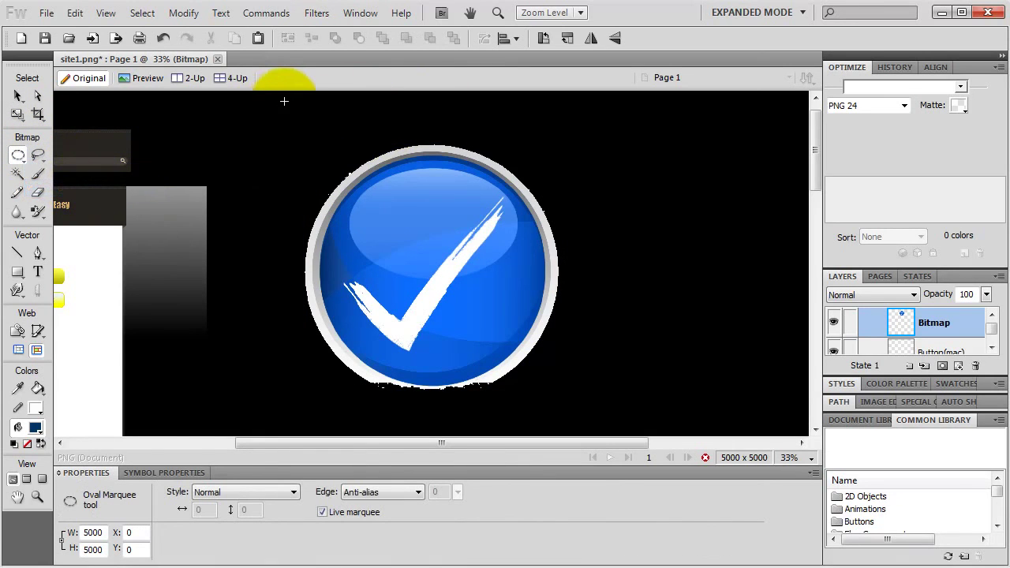
left_click_drag(285, 100, 581, 388)
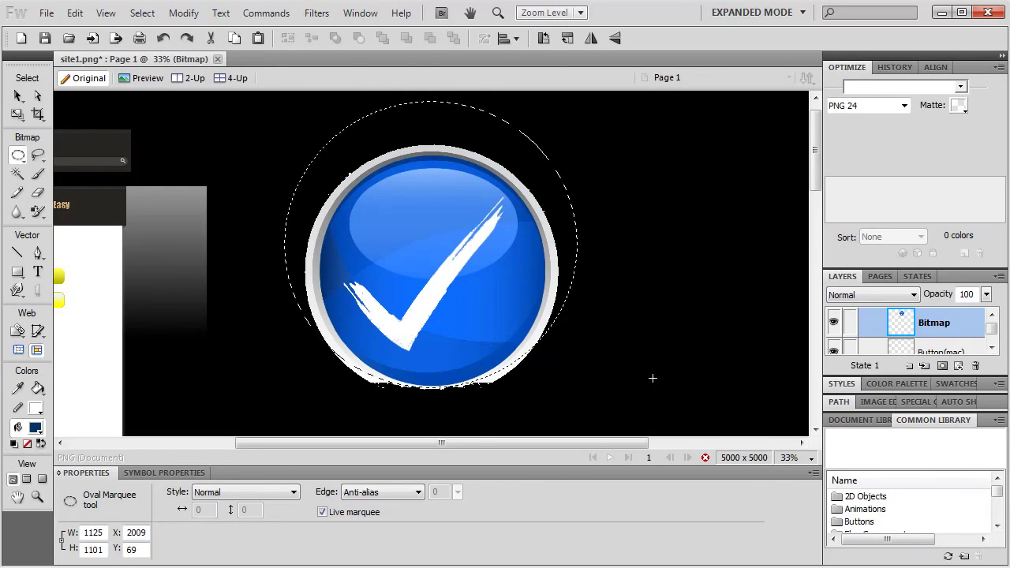
key("Up")
key("Down")
Invert the oval selection and delete the ragged white remnants outside the button's bottom edge
left_click(143, 13)
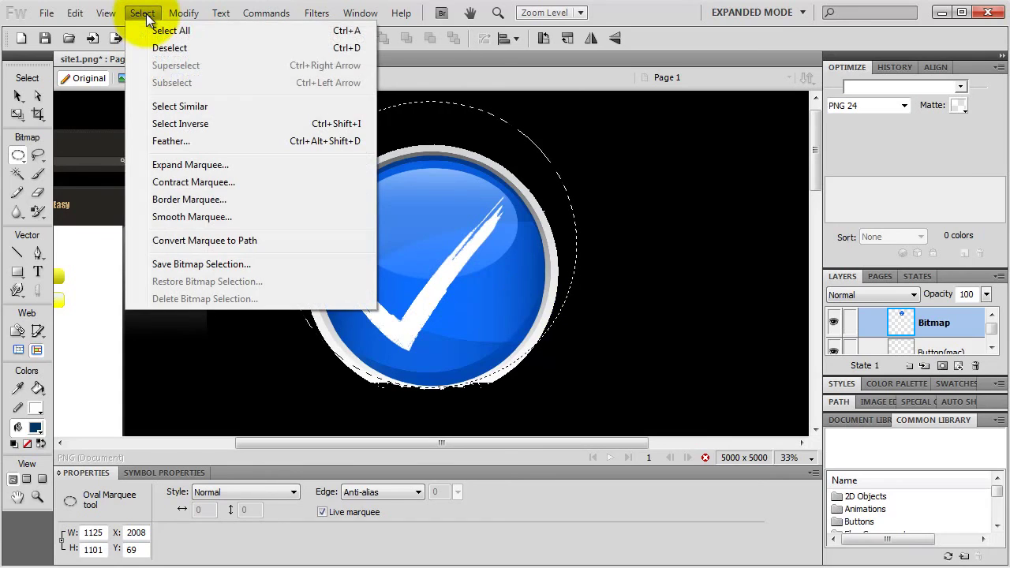
left_click(174, 124)
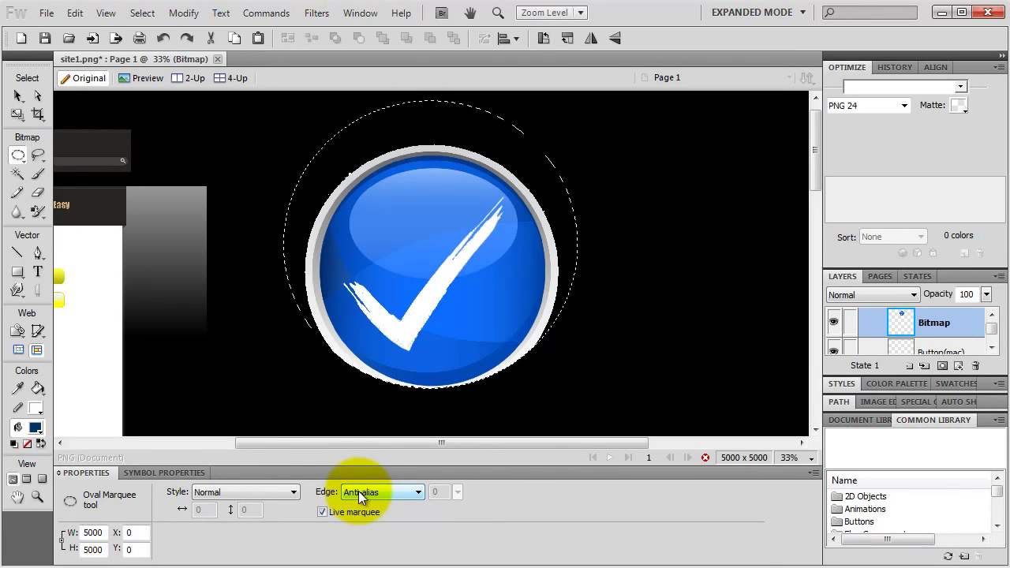
key("v")
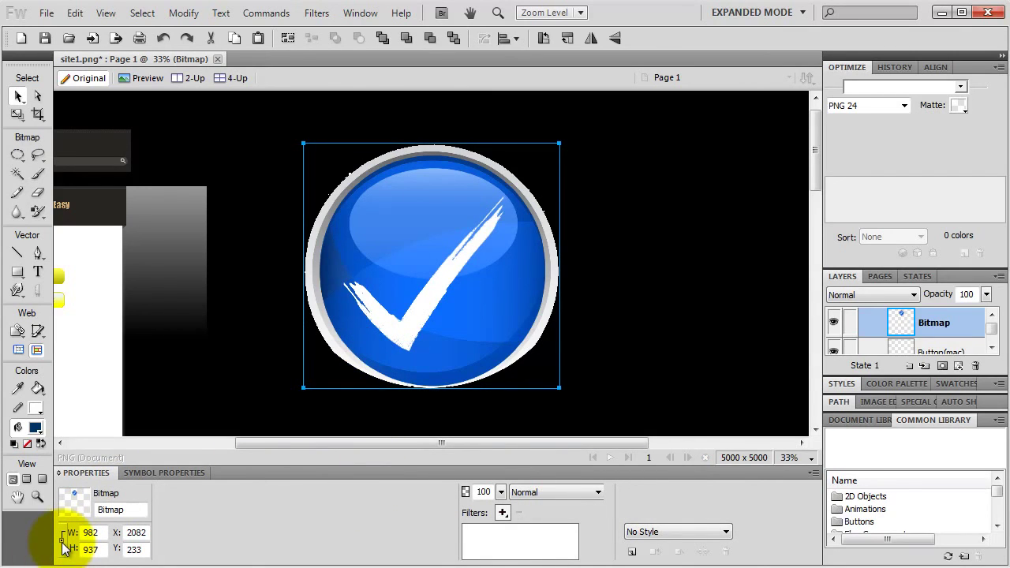
Resize the blue checkmark button bitmap proportionally to a width of 36 px
left_click(102, 533)
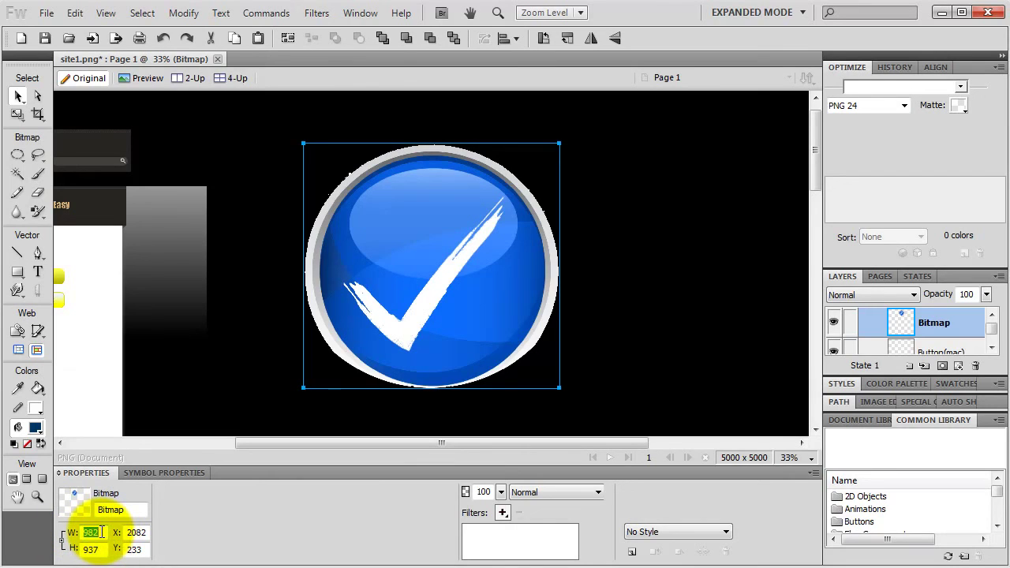
type("36")
key("Return")
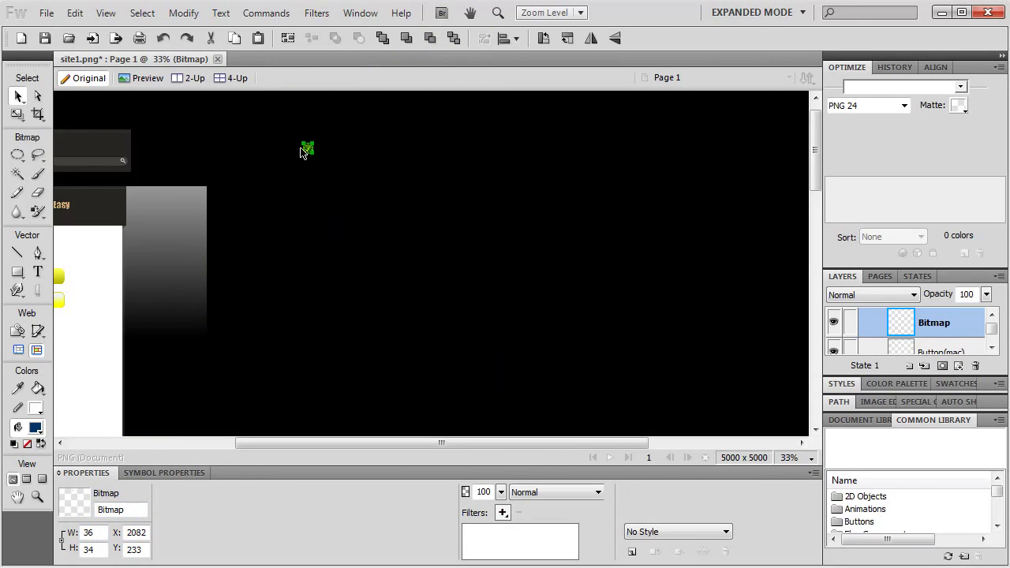
Deselect the bitmap and make the document canvas transparent
left_click(581, 206)
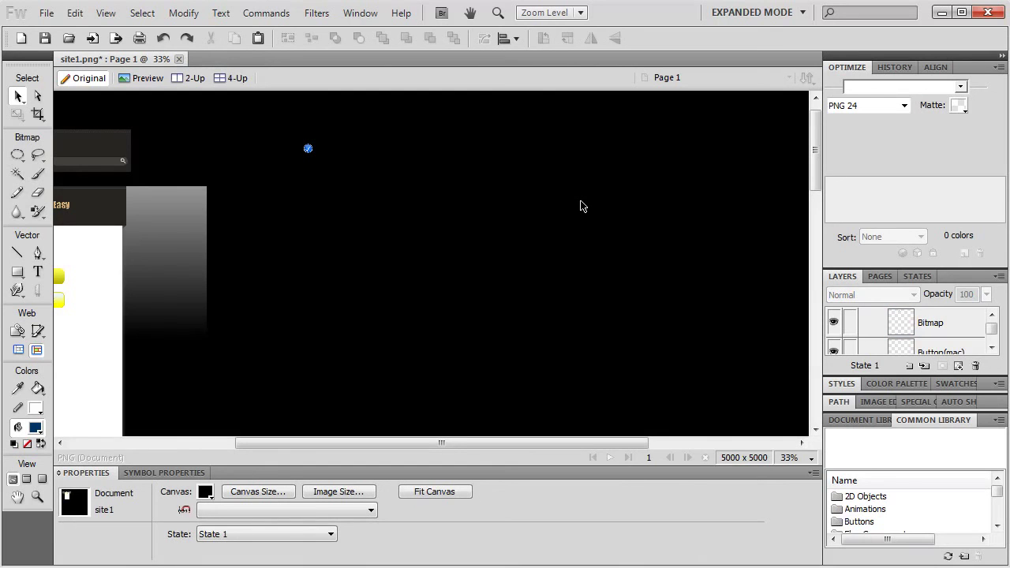
left_click(205, 491)
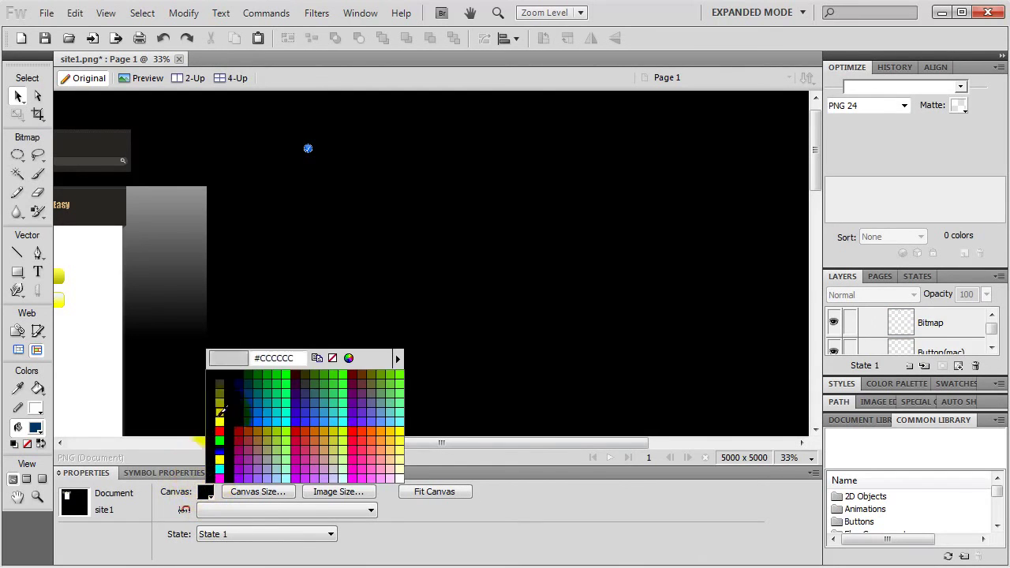
left_click(332, 358)
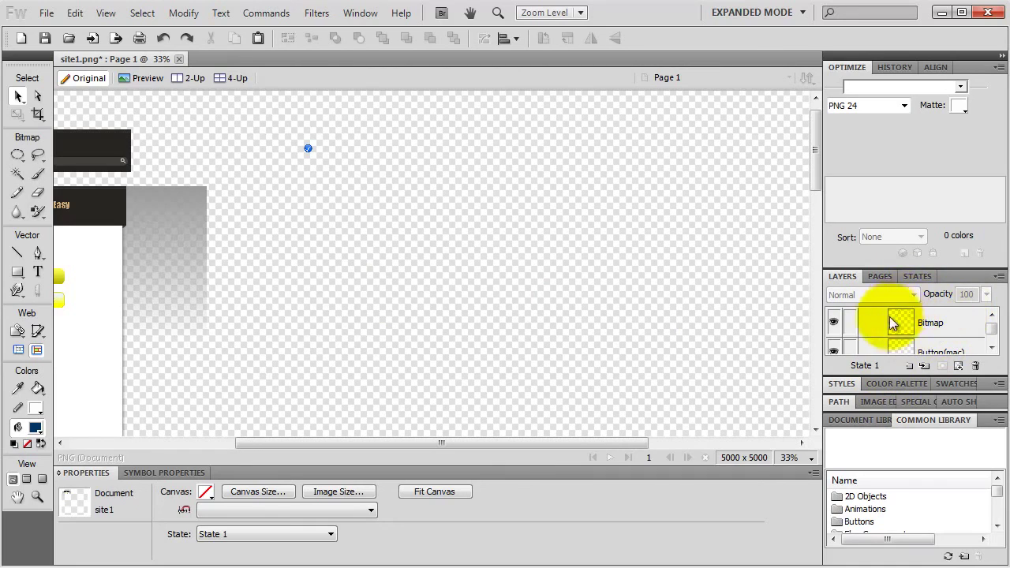
Collapse the header and background layers and add a new layer named assets between them
left_click(930, 420)
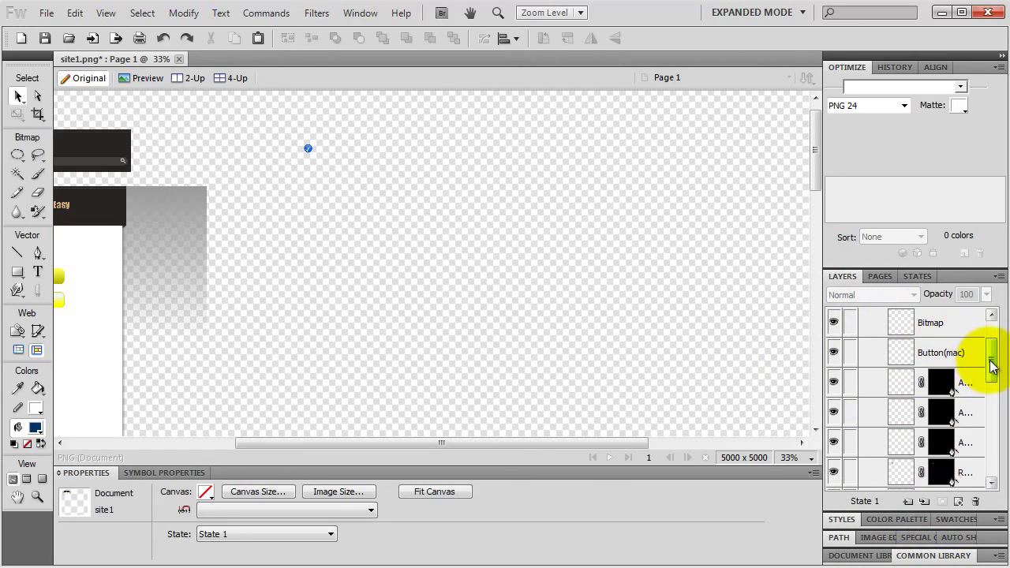
left_click_drag(992, 365, 991, 338)
left_click(865, 337)
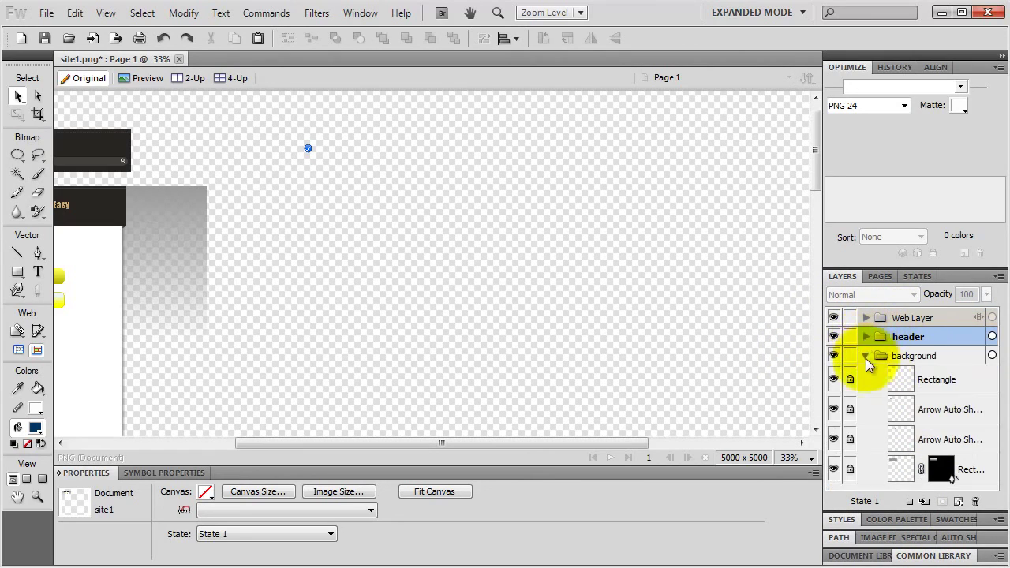
left_click(866, 356)
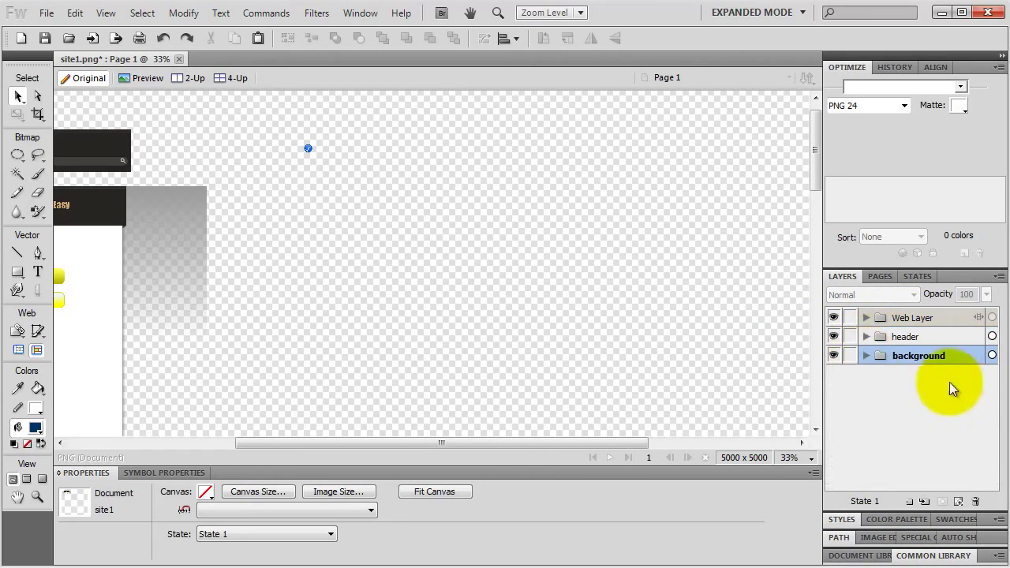
left_click(909, 502)
double_click(912, 357)
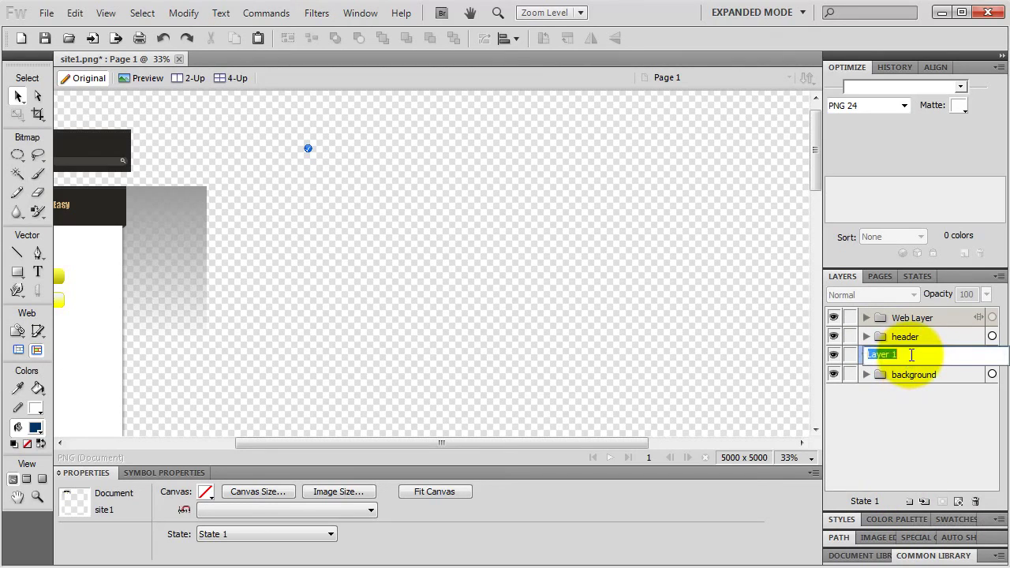
type("assets")
key("Return")
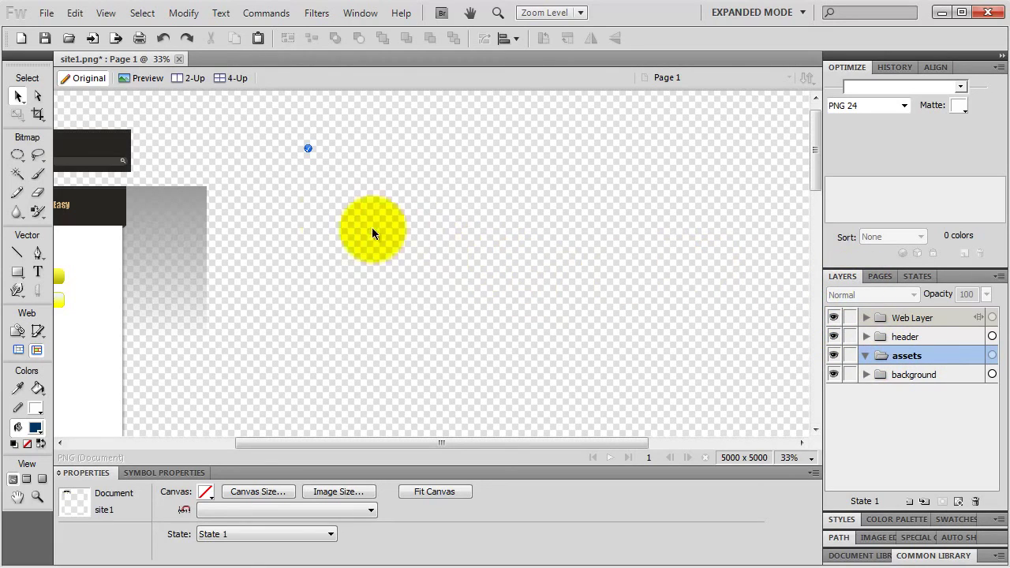
Move the checkmark bitmap, the small Mac button and the two right-hand Add to Cart button shapes from the header layer into assets
left_click_drag(293, 214, 330, 138)
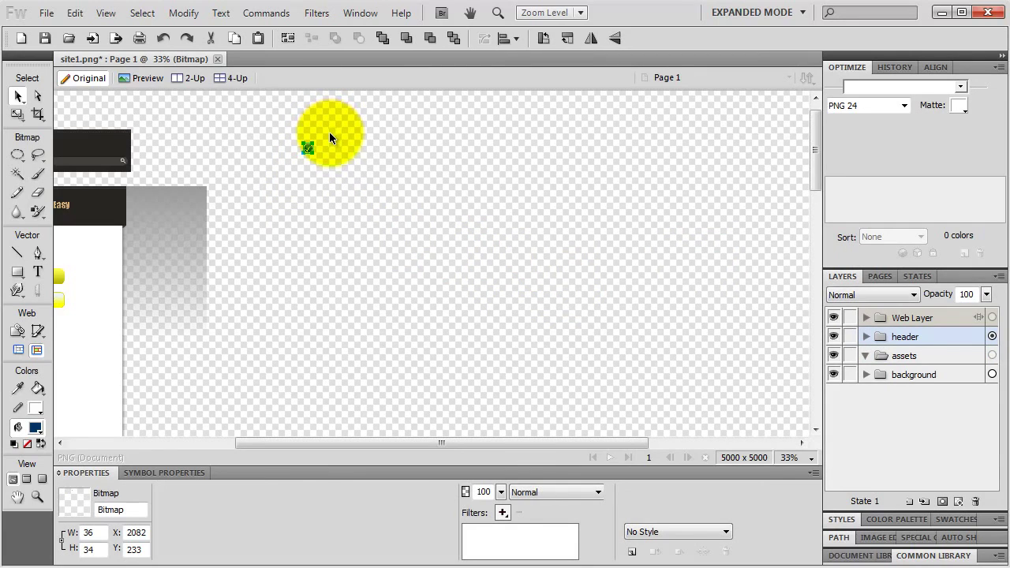
key("space")
left_click_drag(311, 211, 436, 190)
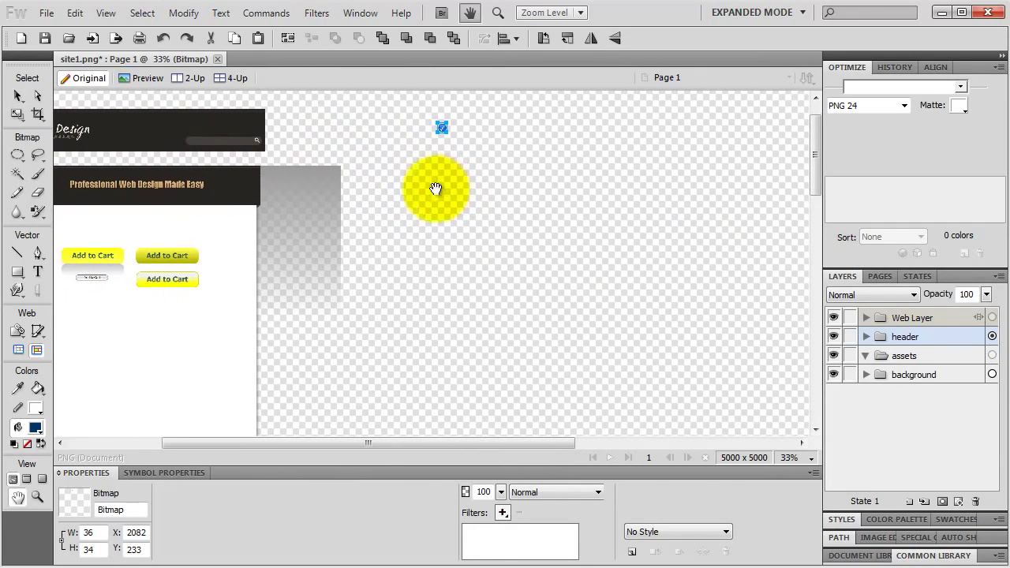
left_click_drag(77, 309, 197, 235)
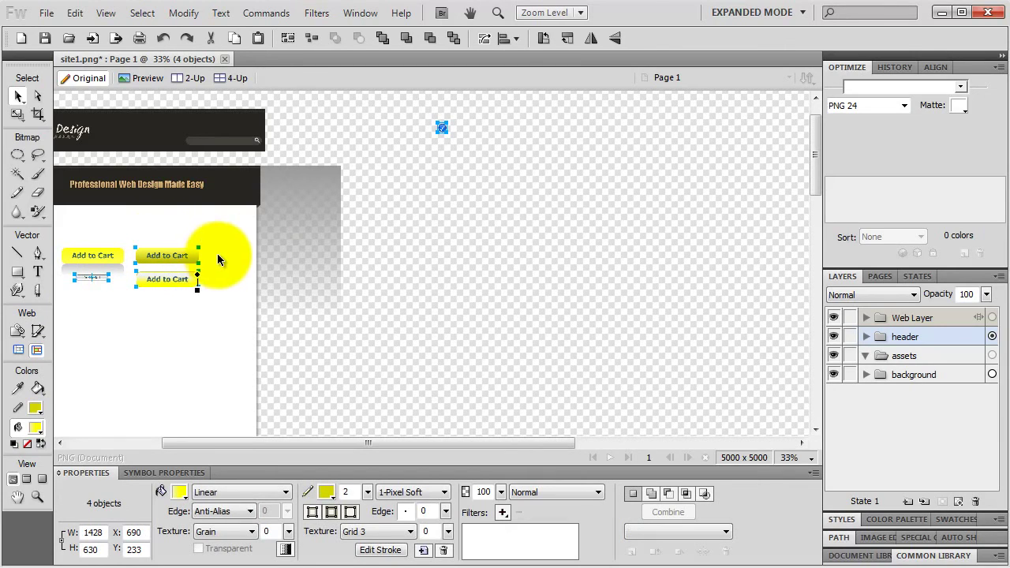
left_click(866, 336)
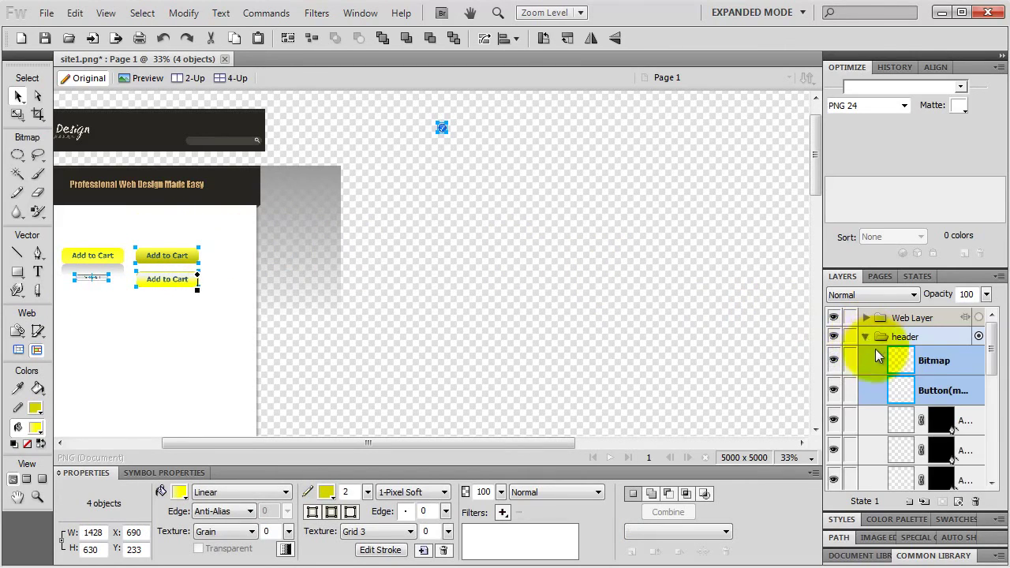
left_click_drag(937, 360, 891, 440)
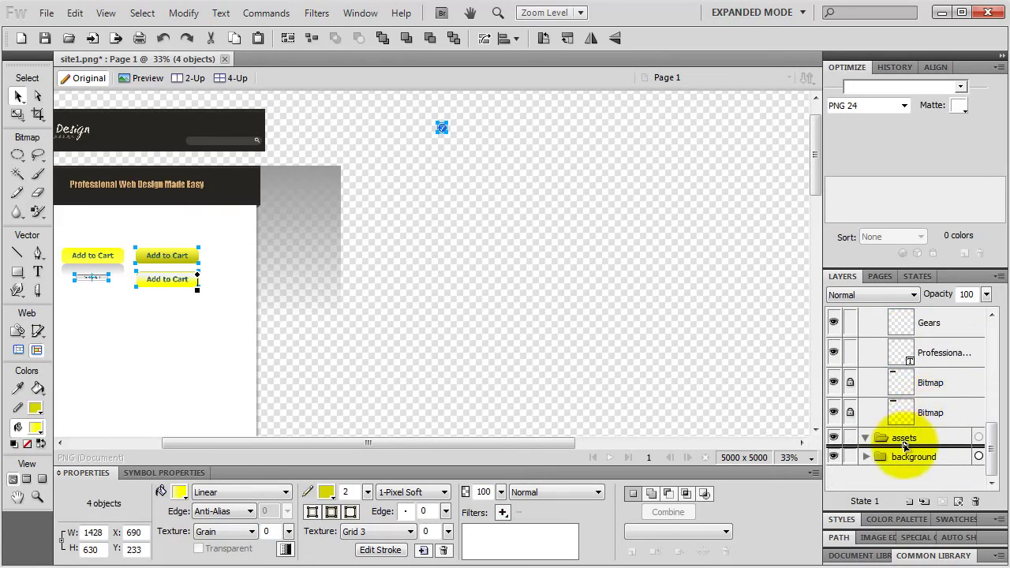
scroll(899, 412, "up", 2)
left_click(865, 408)
scroll(897, 383, "up", 3)
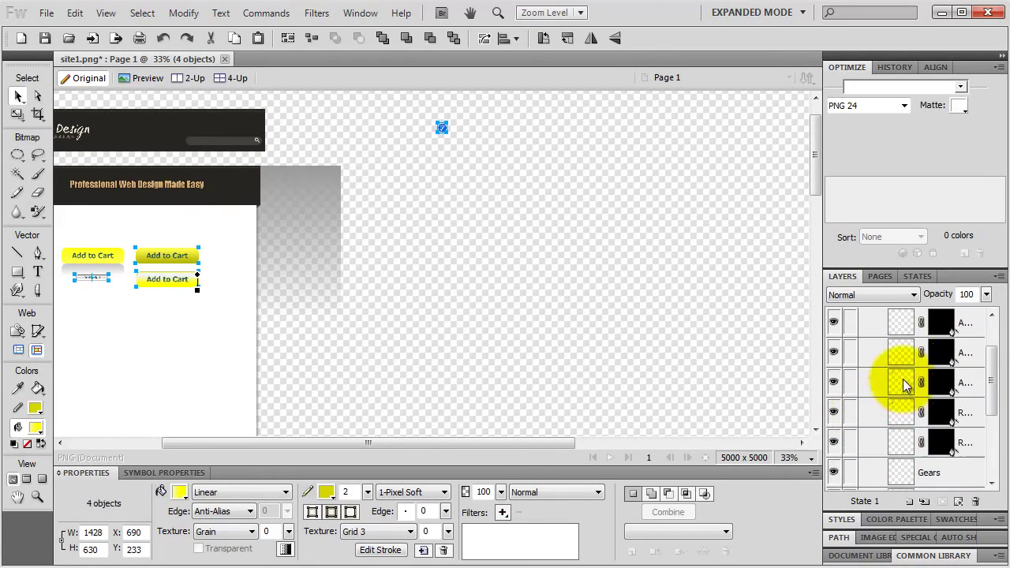
left_click(866, 336)
left_click(414, 257)
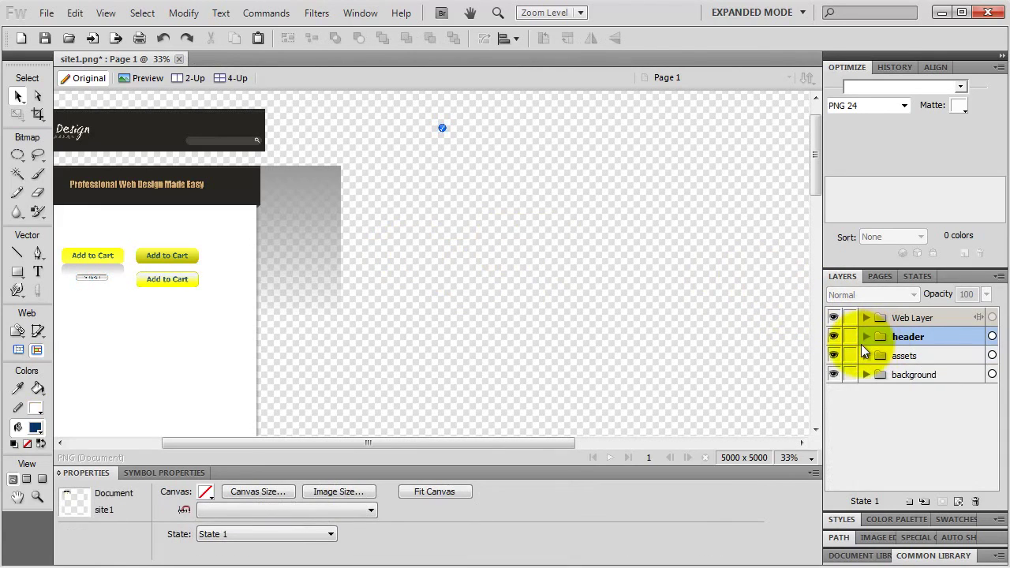
left_click(834, 355)
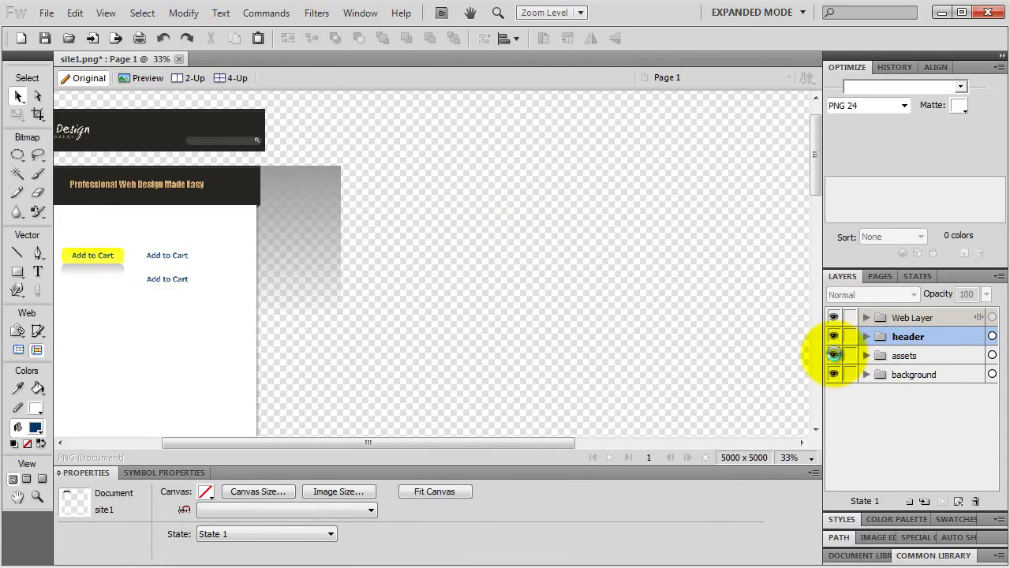
left_click(834, 355)
Move the text label of the lower-right Add to Cart button into the assets layer and check that layer's contents by toggling its visibility
left_click_drag(79, 326, 199, 226)
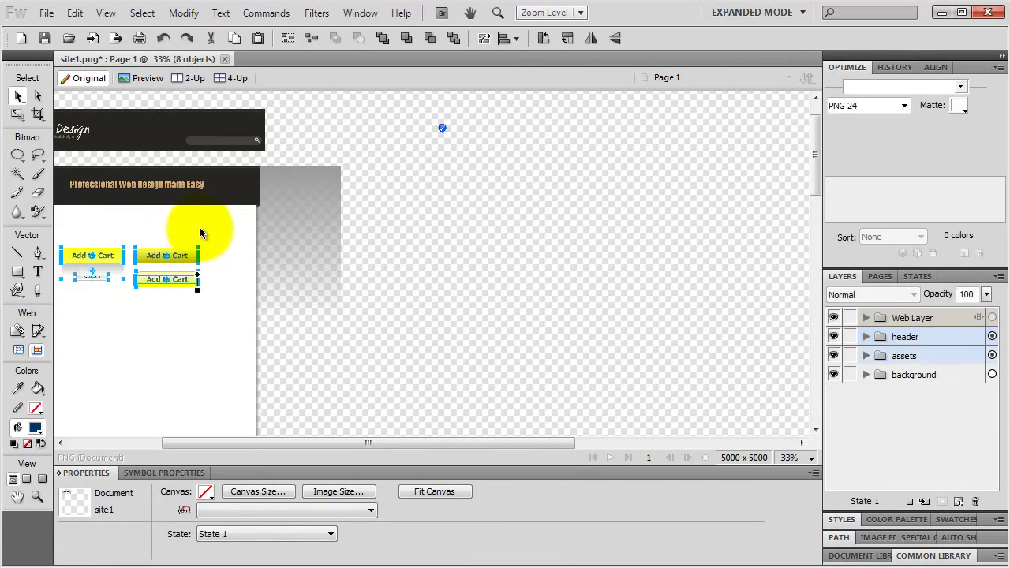
left_click(865, 337)
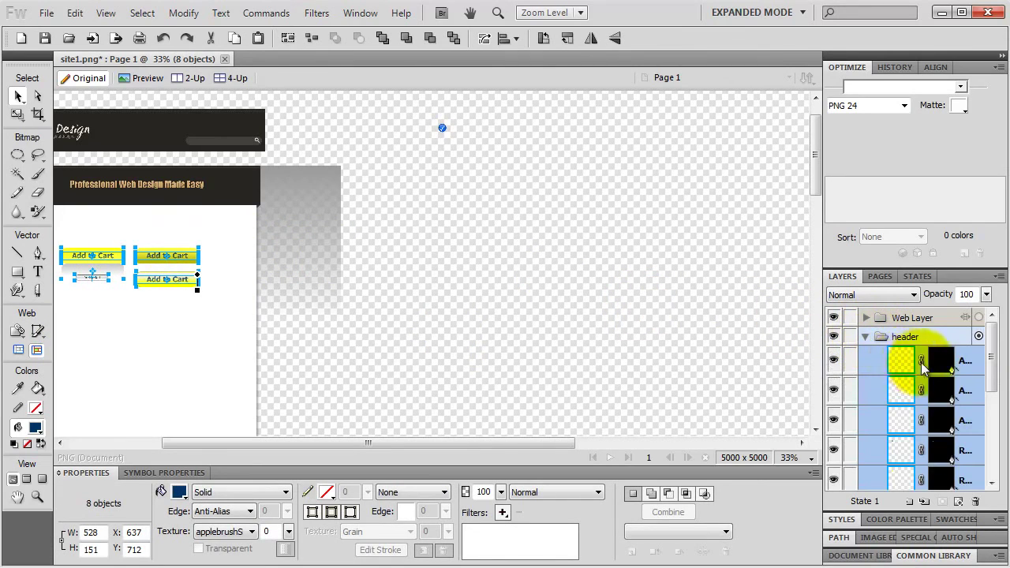
left_click_drag(921, 364, 920, 446)
scroll(897, 428, "up", 5)
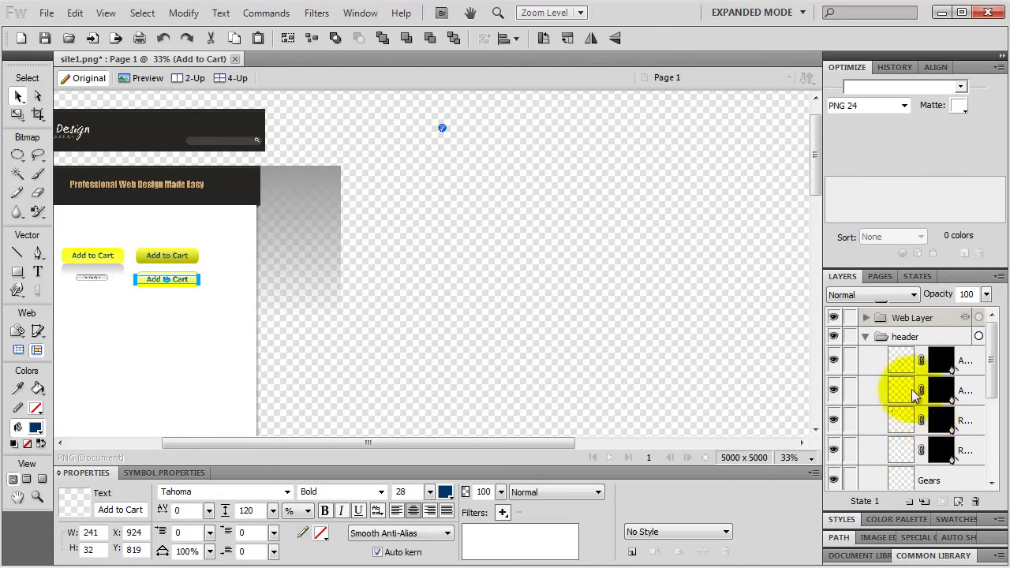
left_click(865, 337)
left_click(833, 356)
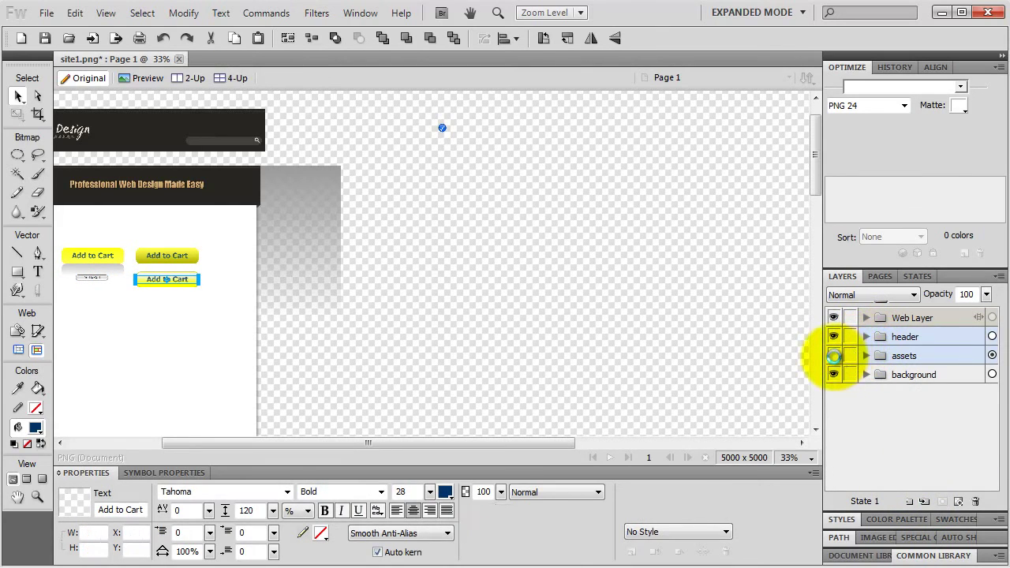
left_click(834, 356)
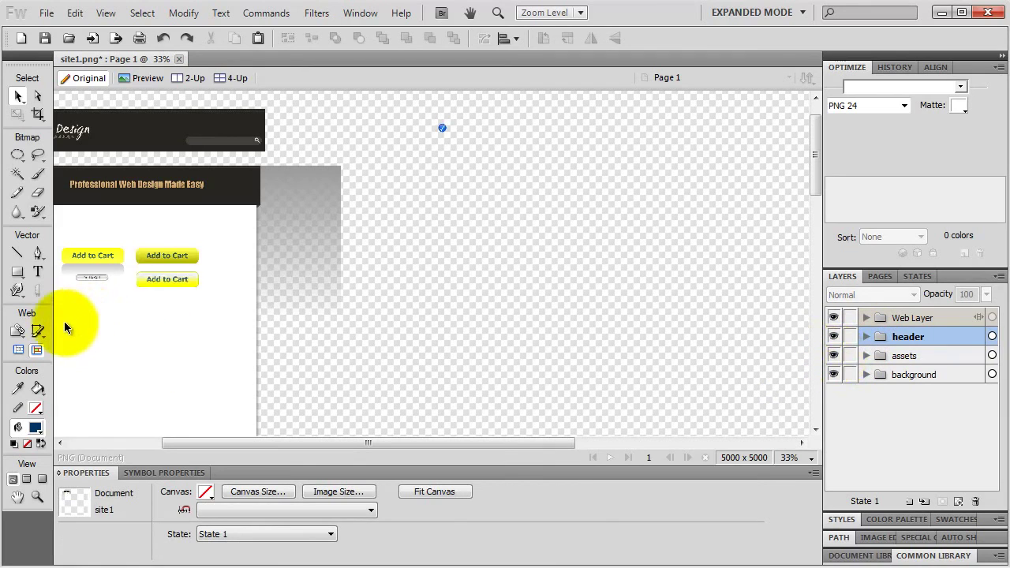
Select all the Add to Cart button objects and move those still in the header layer into the assets layer
left_click_drag(64, 325, 207, 237)
left_click(866, 337)
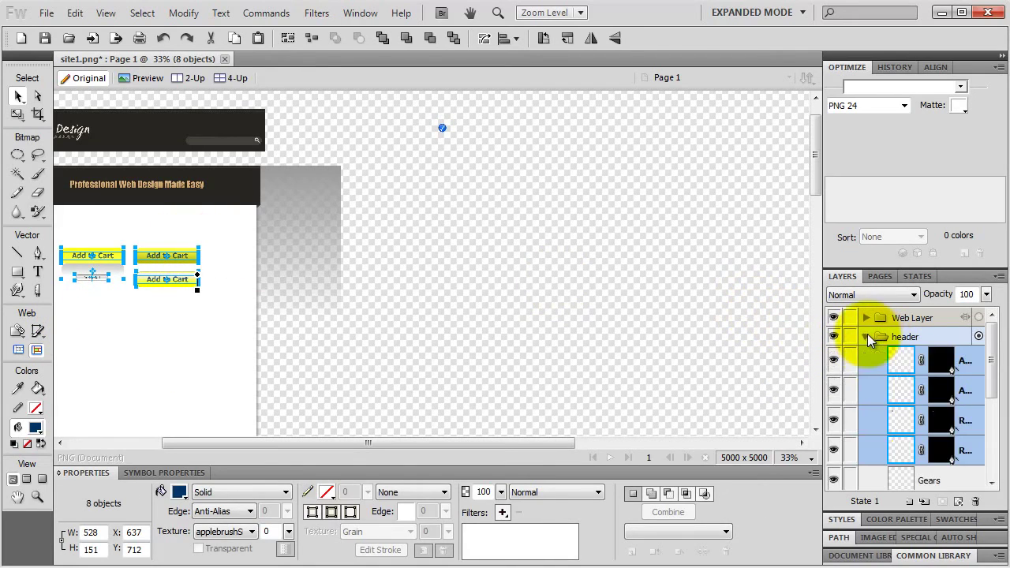
left_click_drag(879, 366, 923, 447)
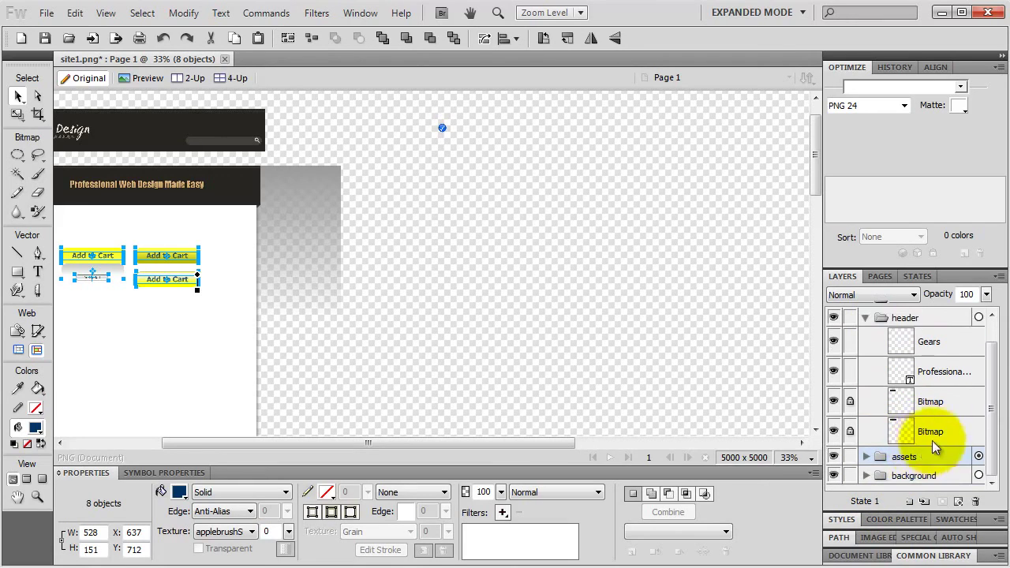
left_click(866, 339)
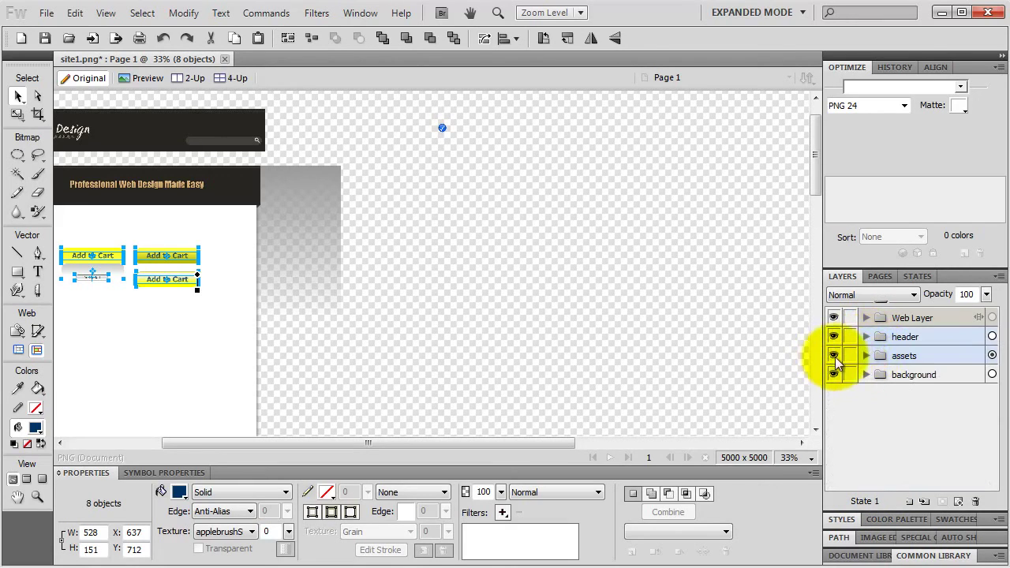
key("ctrl+d")
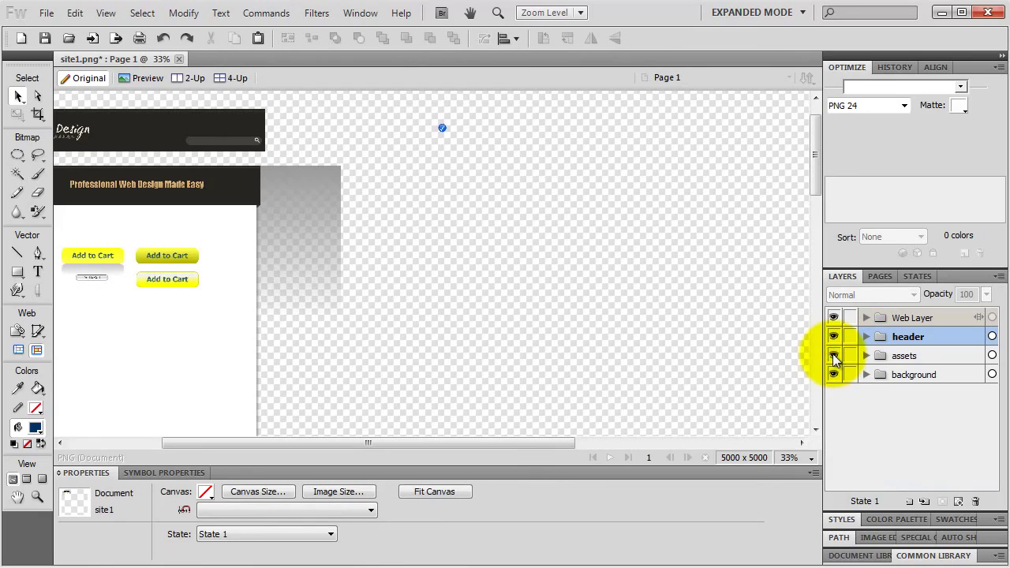
Move the assets layer above the header layer in the layer order
left_click(913, 356)
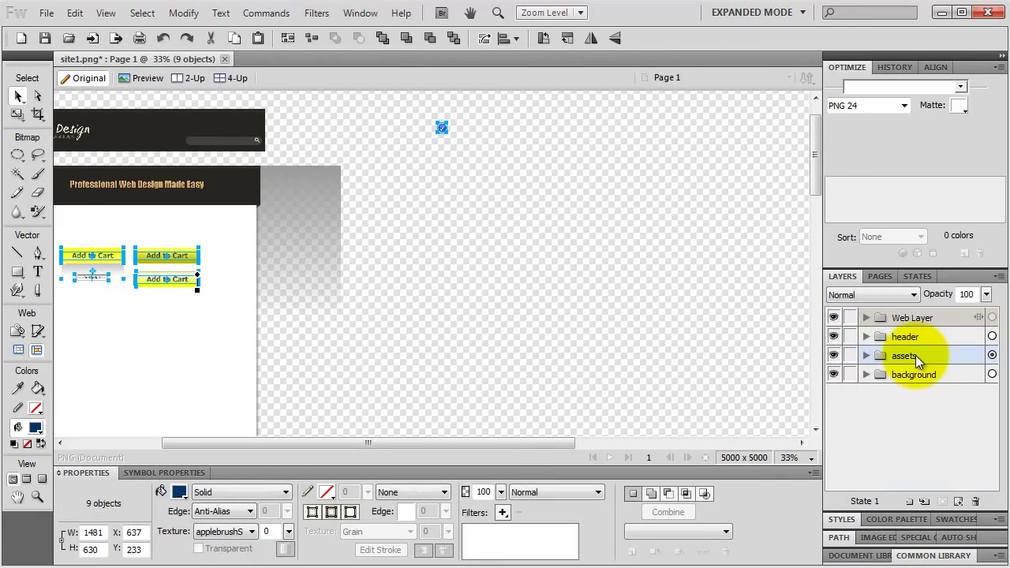
left_click_drag(916, 355, 915, 331)
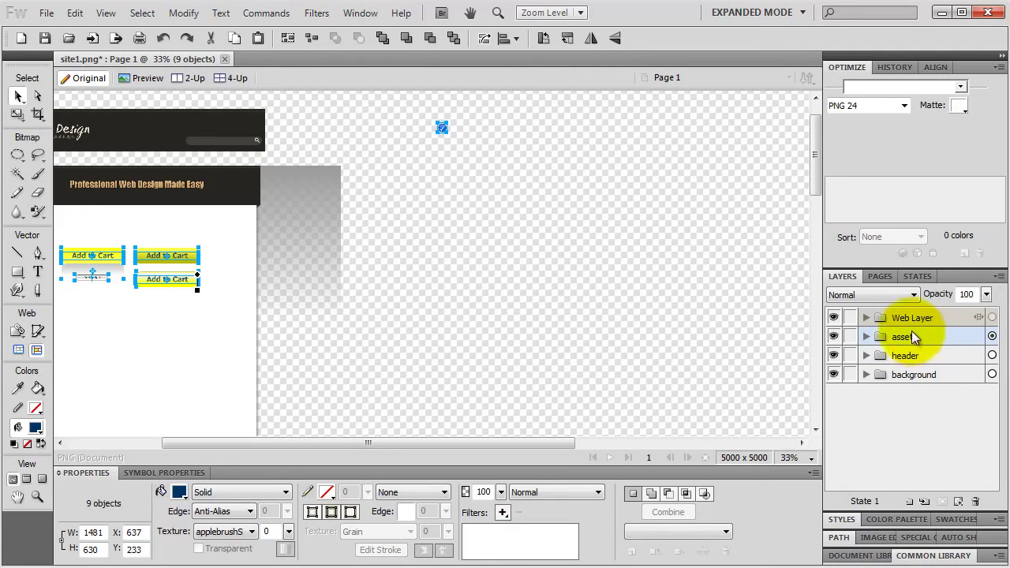
left_click(882, 278)
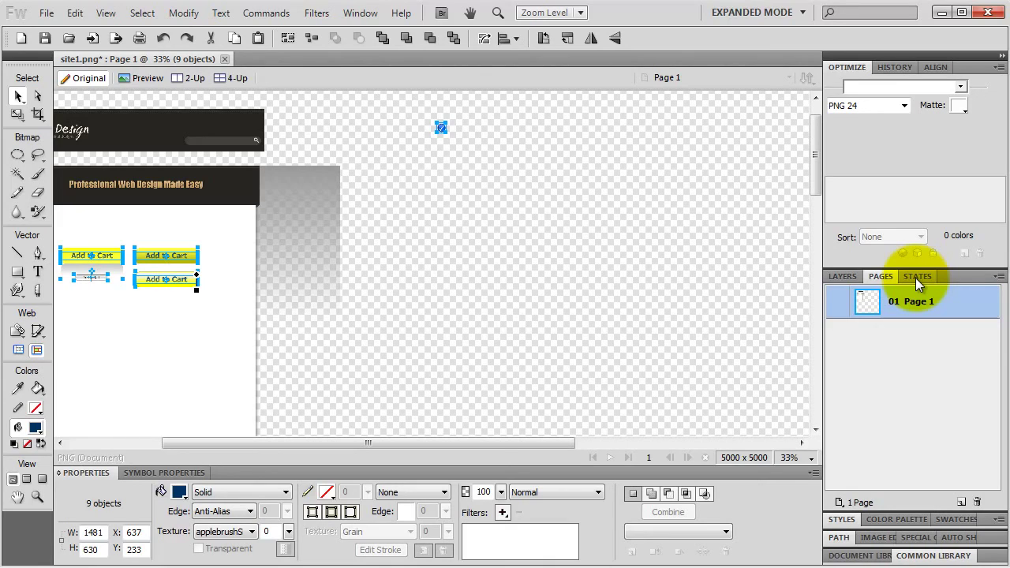
left_click(844, 276)
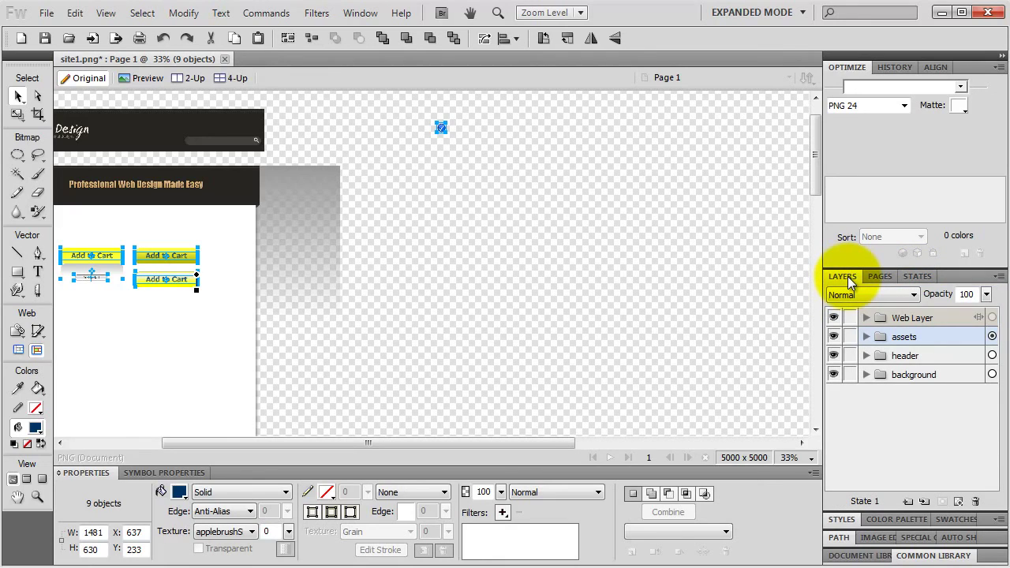
Draw a slice of about 950 by 150 px over the Professional Web Design Made Easy banner
left_click(37, 333)
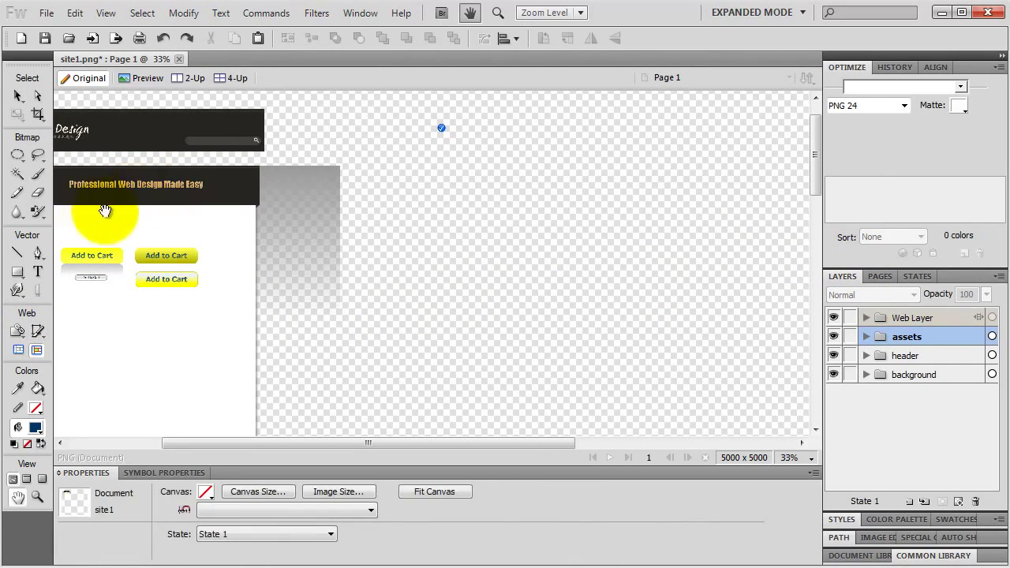
left_click_drag(104, 213, 191, 196)
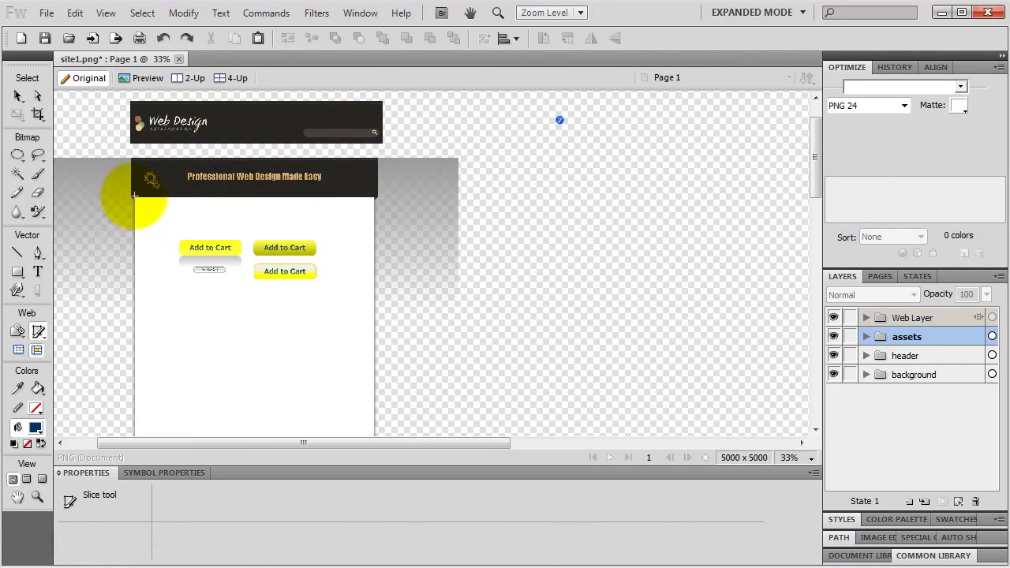
left_click_drag(132, 197, 377, 158)
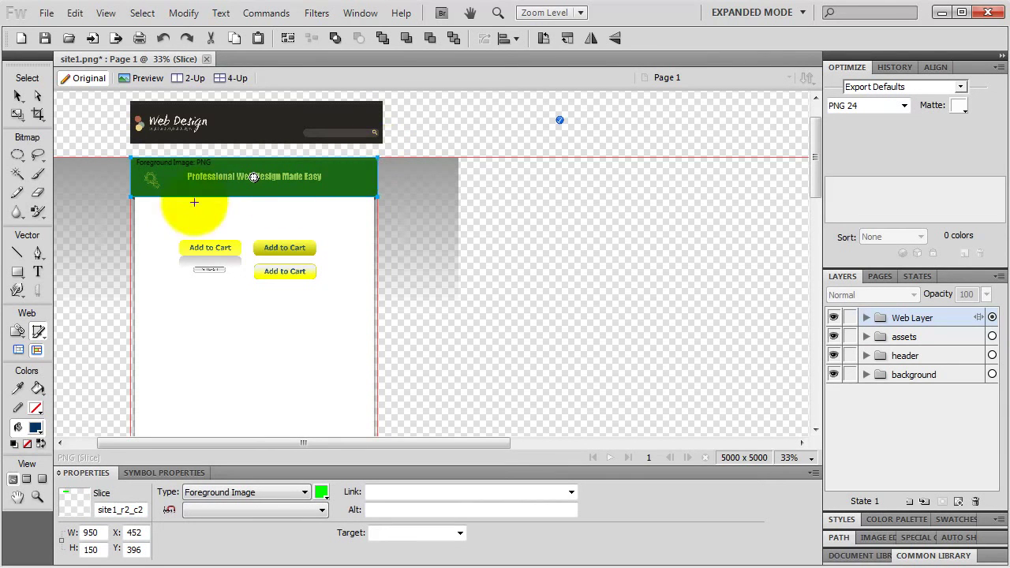
key("v")
key("ctrl+equal")
key("ctrl+equal")
key("ctrl+equal")
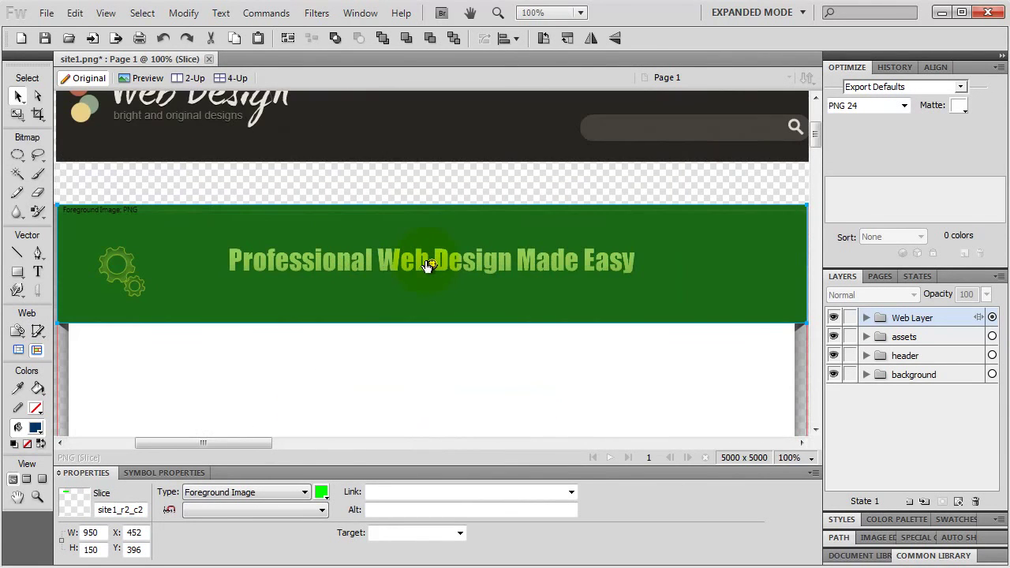
Examine how the slice's edges line up with the Professional Web Design Made Easy banner, especially along its right side
key("h")
left_click_drag(292, 260, 68, 193)
key("k")
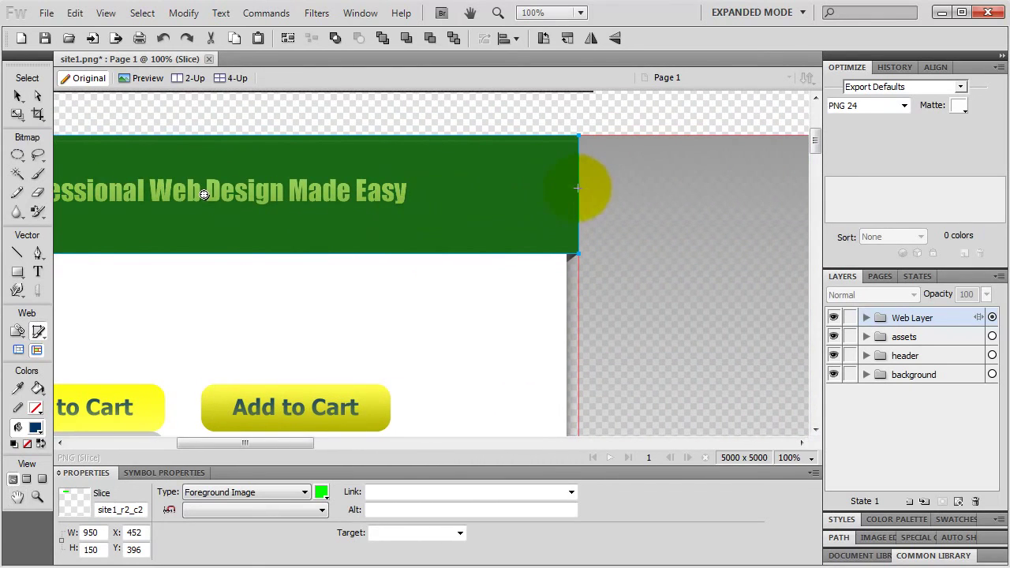
left_click(17, 96)
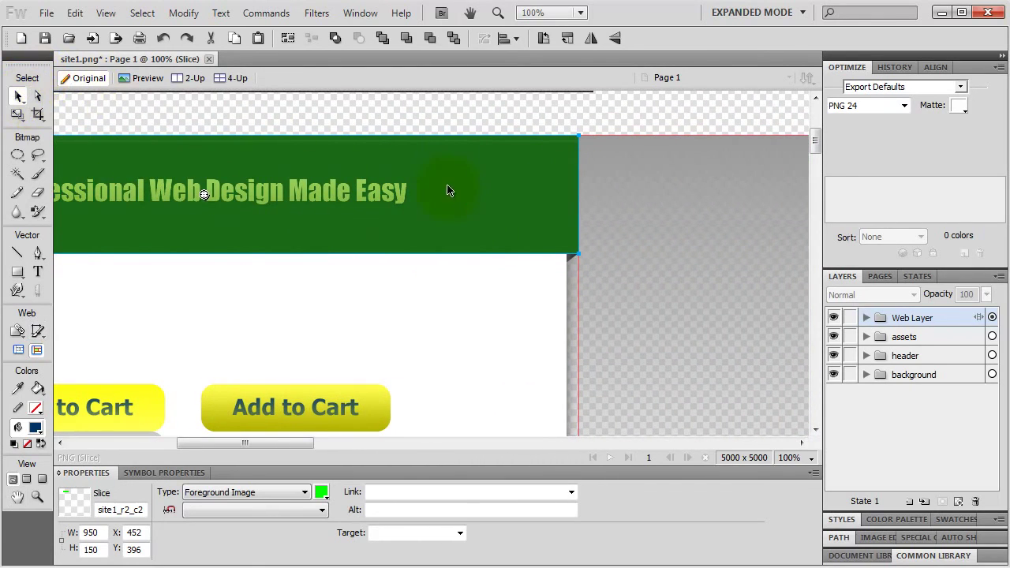
mouse_move(579, 189)
left_mouse_down()
mouse_move(599, 184)
mouse_move(579, 185)
left_mouse_up()
key("h")
left_click_drag(203, 227, 418, 225)
left_click(418, 225, "ctrl+alt")
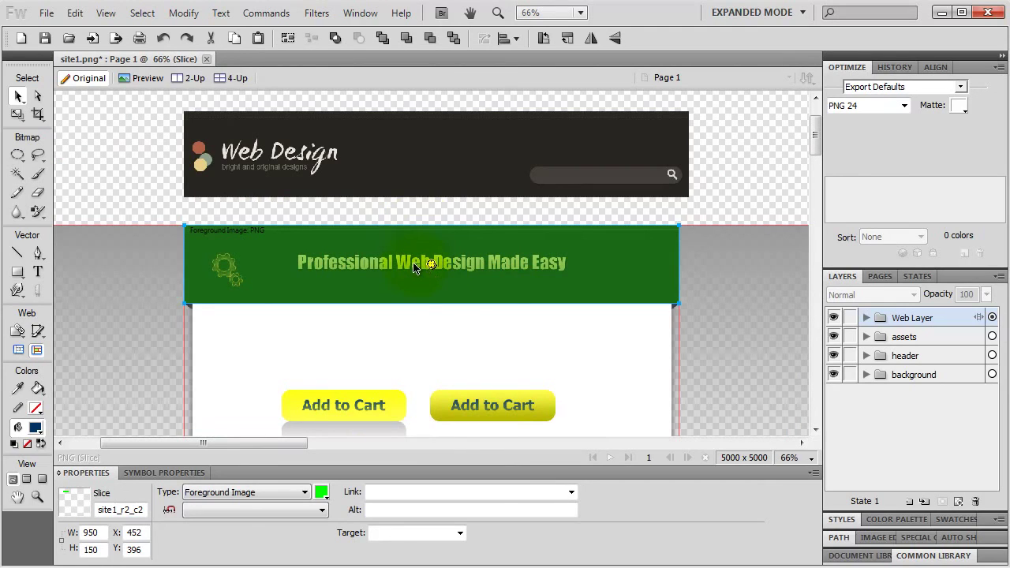
left_click(680, 245)
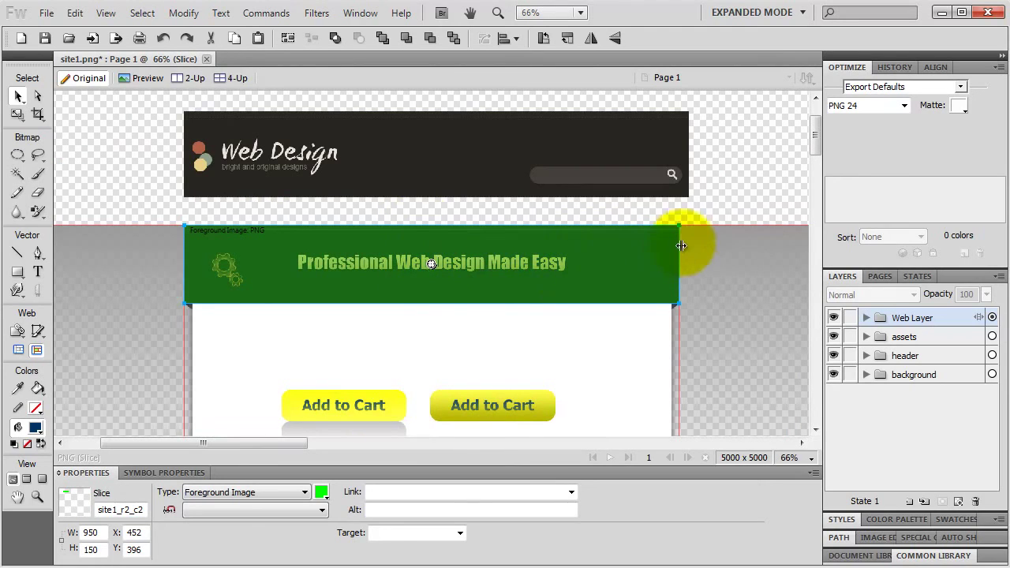
Rename the banner slice in the Web Layer as header
left_click(865, 318)
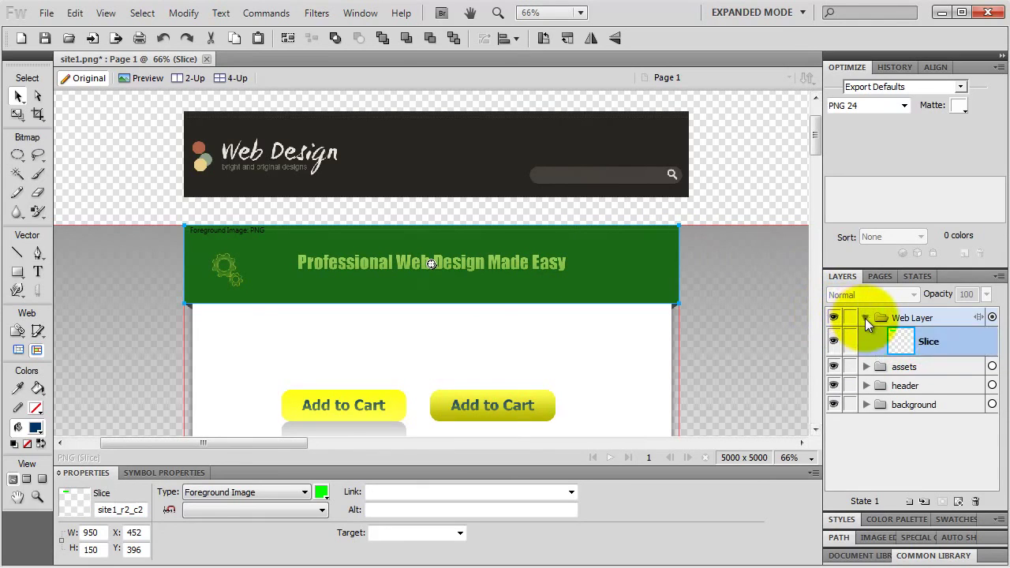
left_click(932, 344)
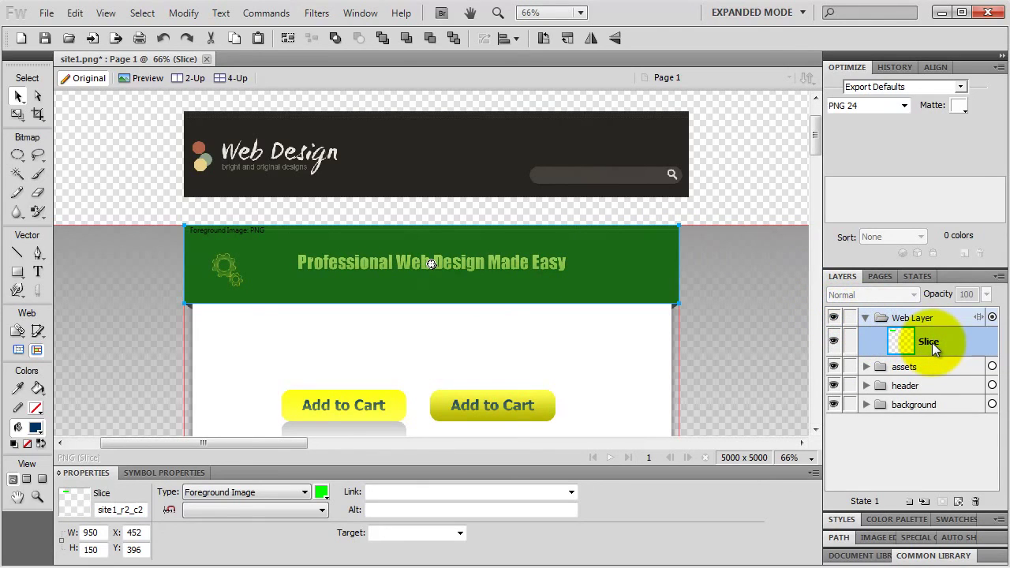
double_click(933, 345)
key("BackSpace")
type("h")
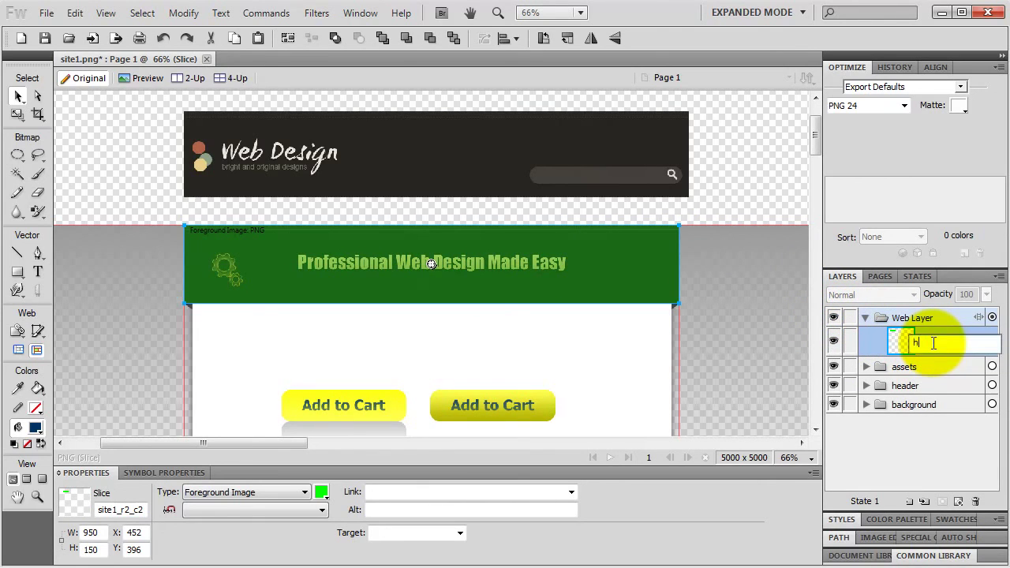
type("eader")
key("Return")
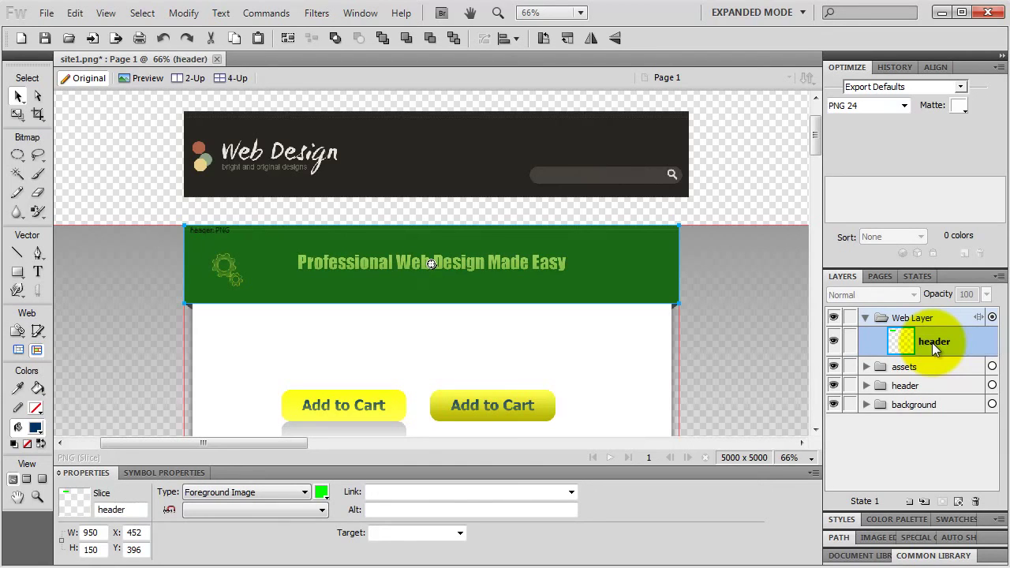
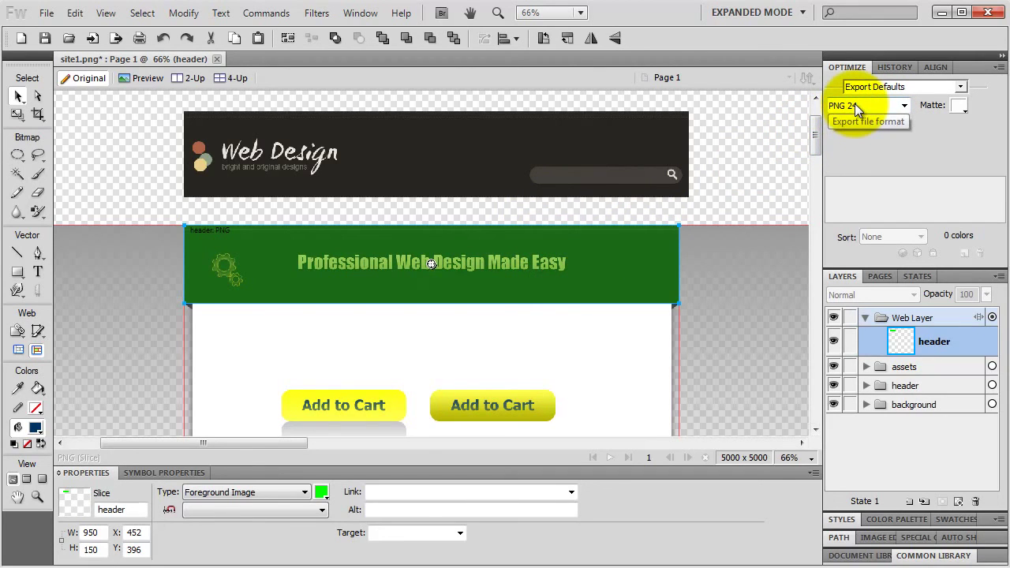
Export the selected header slice as images only, under the file name header, into a new images folder inside site1
right_click(576, 269)
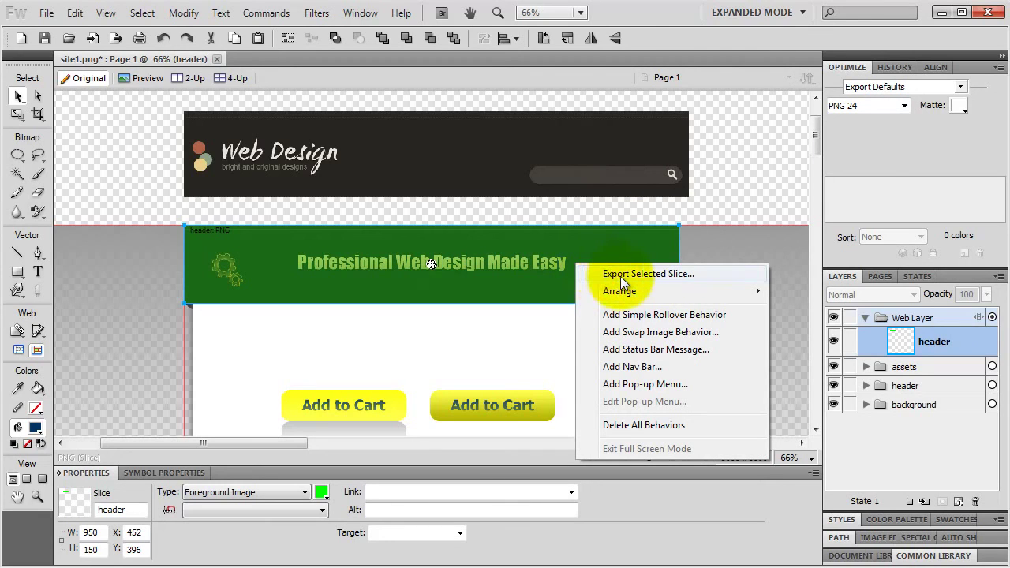
left_click(621, 277)
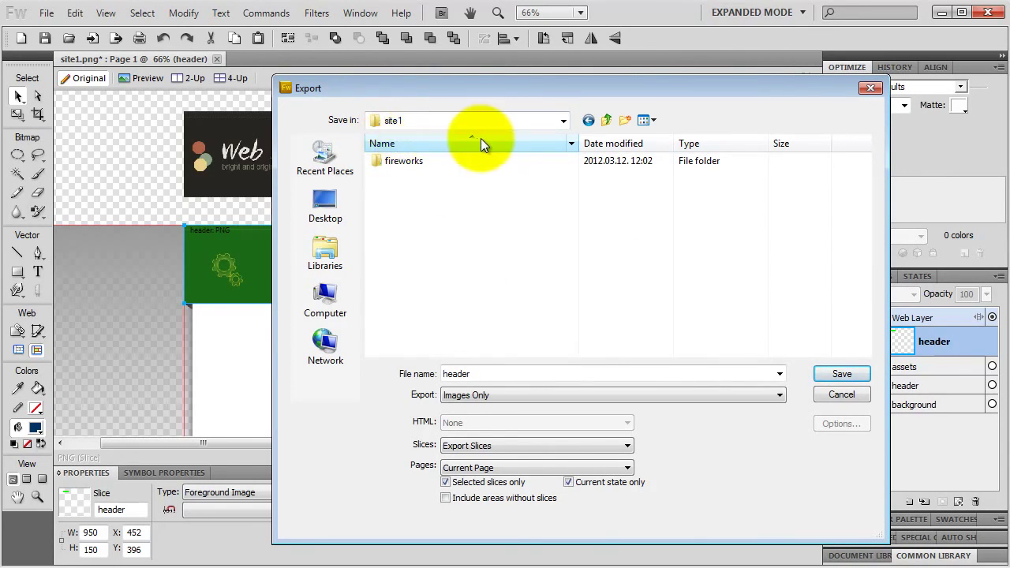
left_click(625, 121)
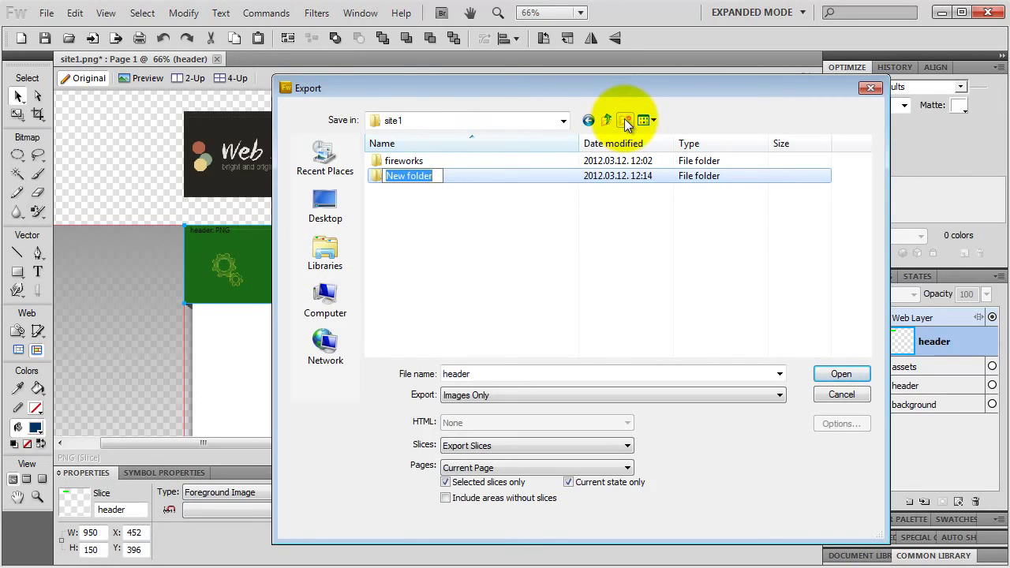
type("images")
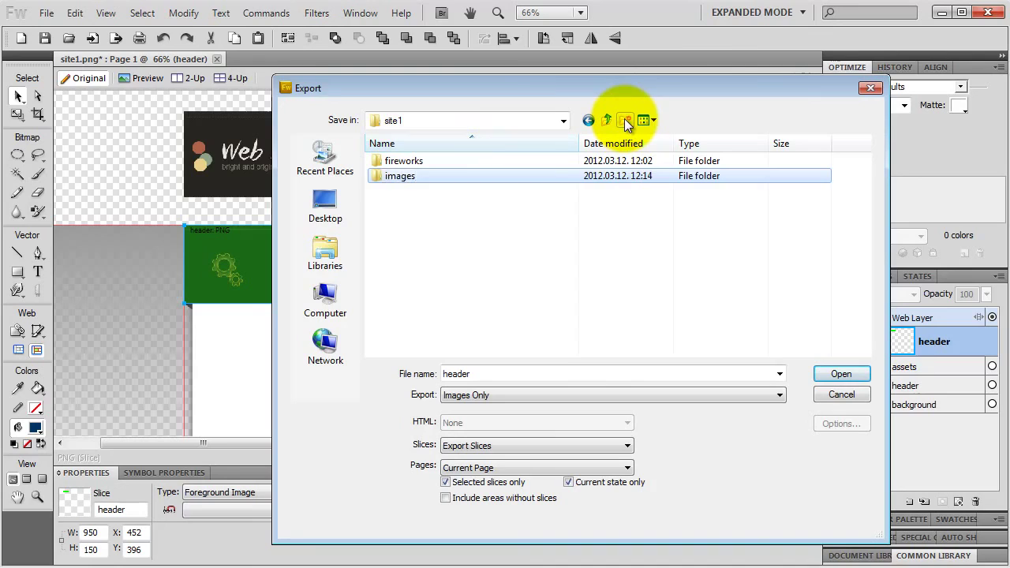
key("Return")
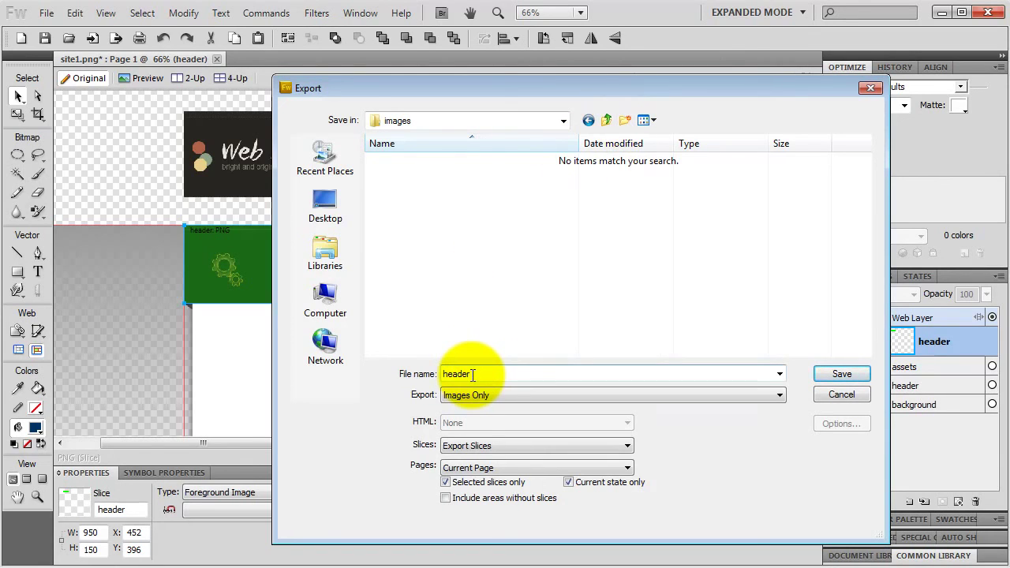
left_click(841, 374)
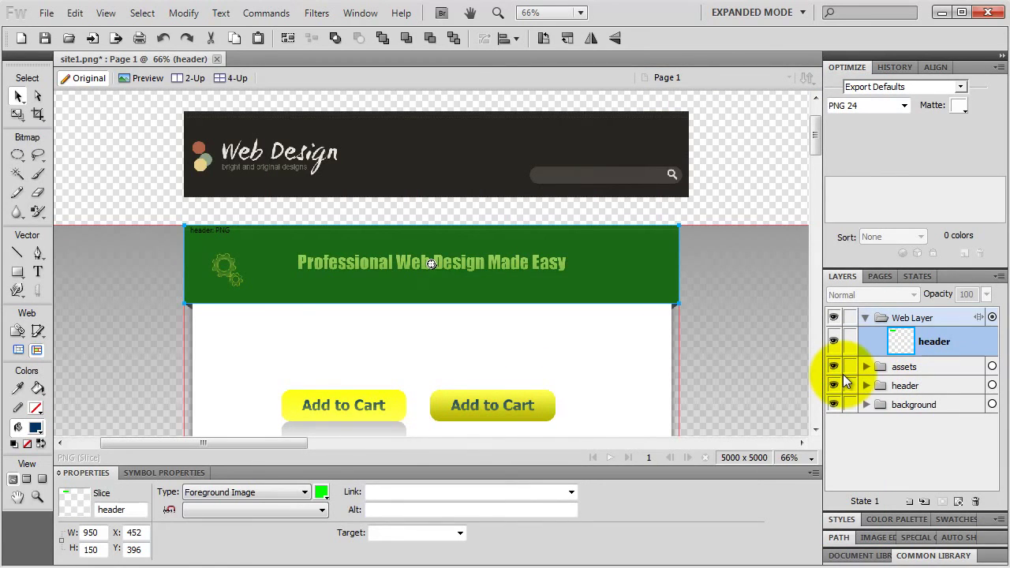
Select every object in the assets layer and move them onto the empty canvas to the right of the page layout
left_click(906, 367)
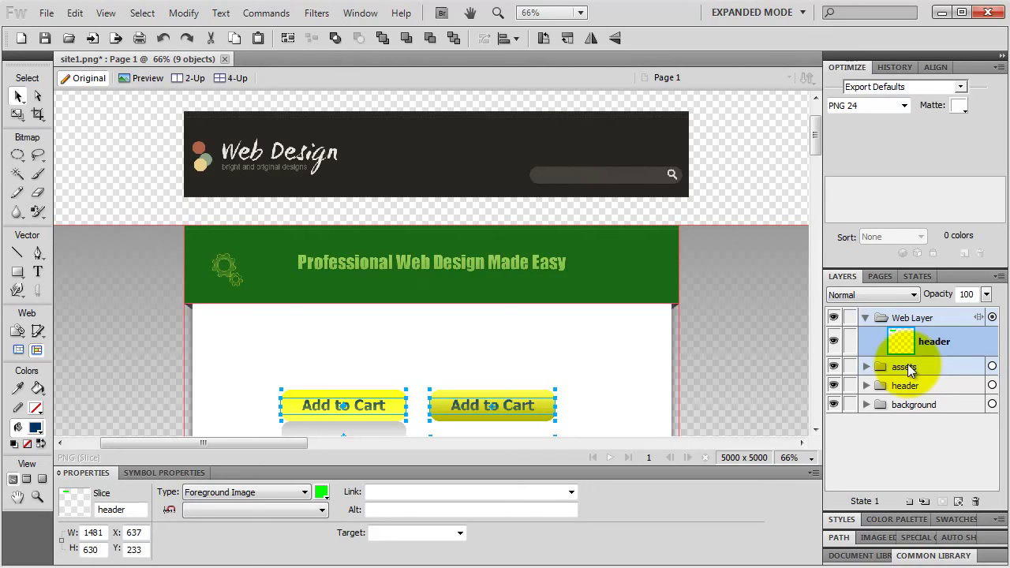
left_click(905, 366)
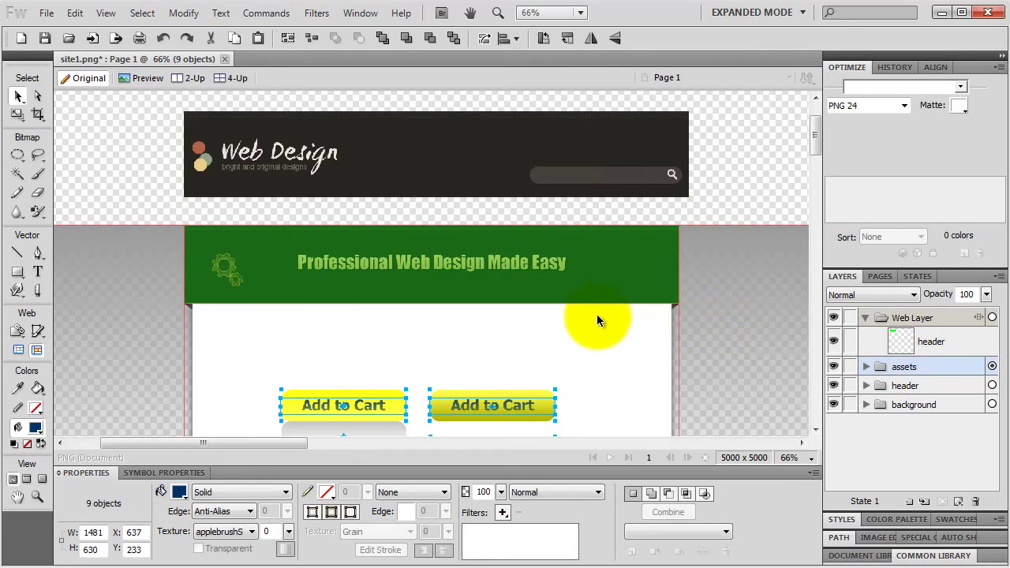
key("ctrl+minus")
key("ctrl+minus")
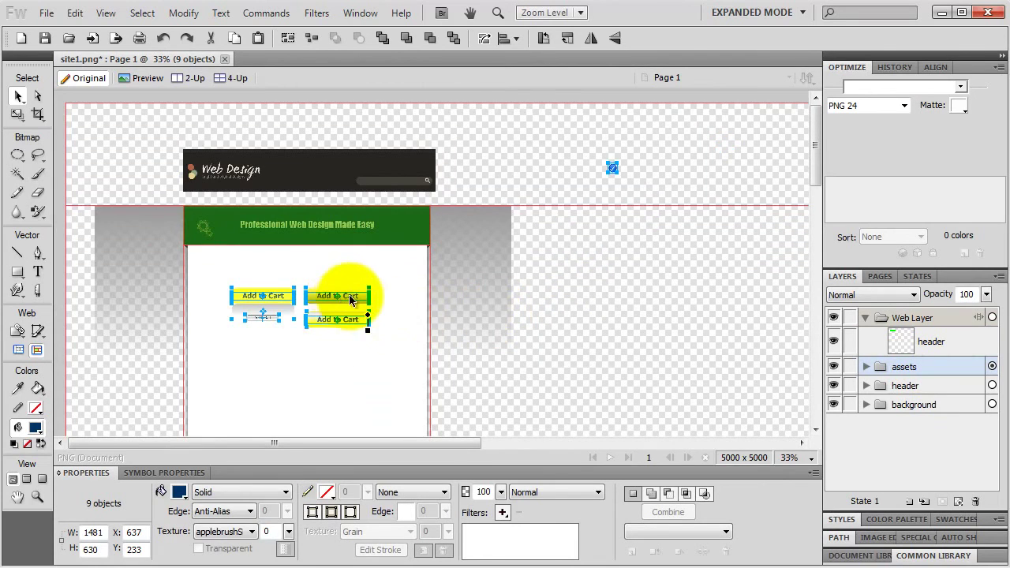
left_click_drag(363, 295, 459, 278)
key("space")
Move the blue checkmark bitmap just above the Add to Cart buttons, to about X 2091, Y 571
left_click(697, 181)
left_click(720, 164)
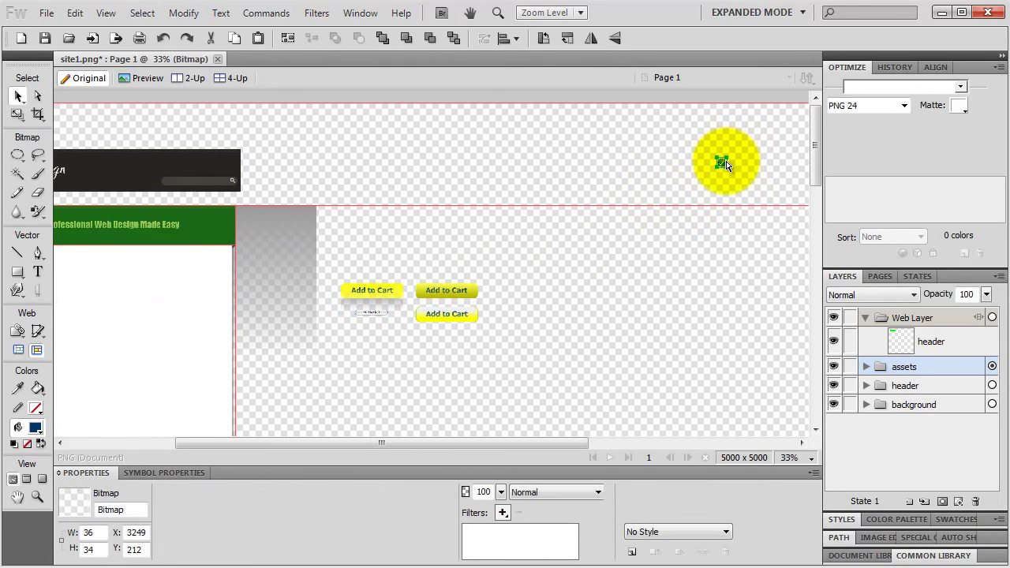
left_click_drag(718, 167, 419, 260)
Create a single rectangular slice covering both objects of the lower-right Add to Cart button
key("ctrl+equal")
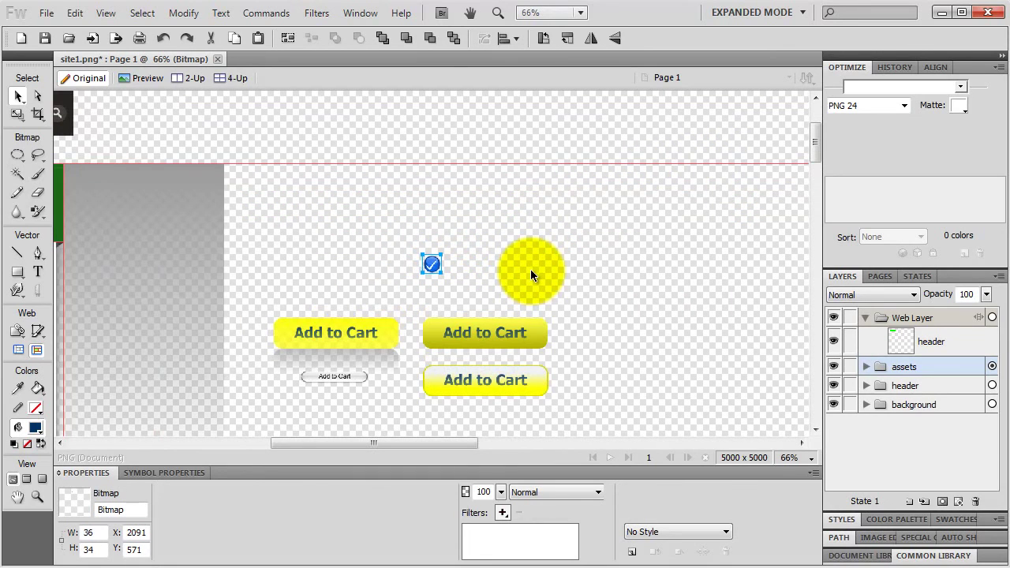
key("ctrl+equal")
scroll(525, 284, "down", 3)
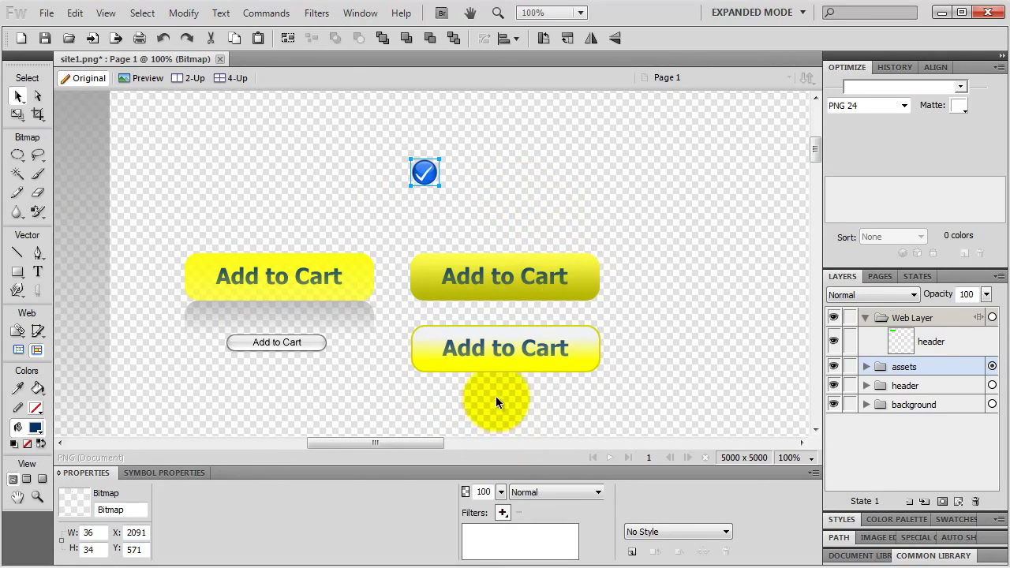
left_click_drag(497, 398, 590, 321)
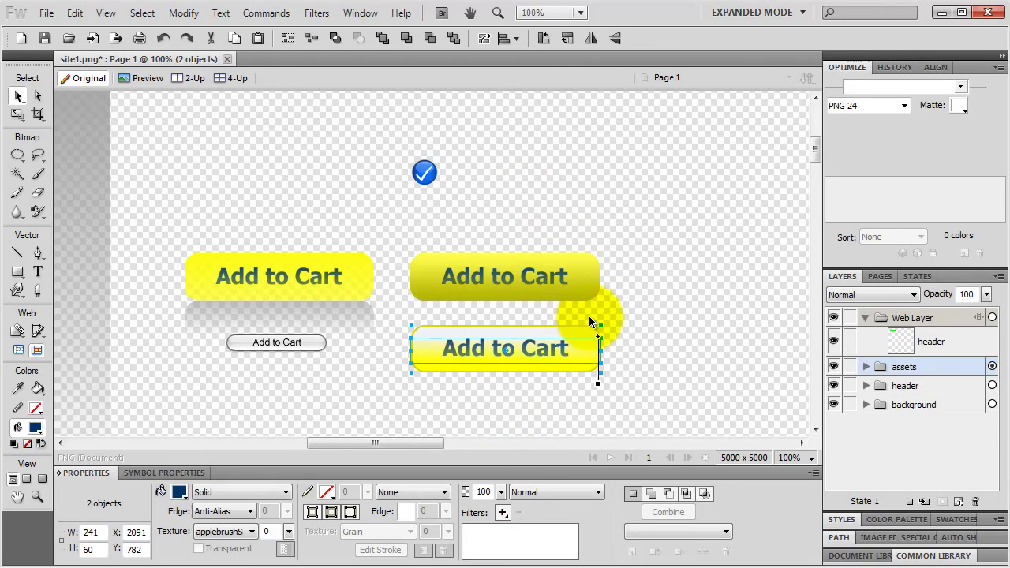
right_click(556, 355)
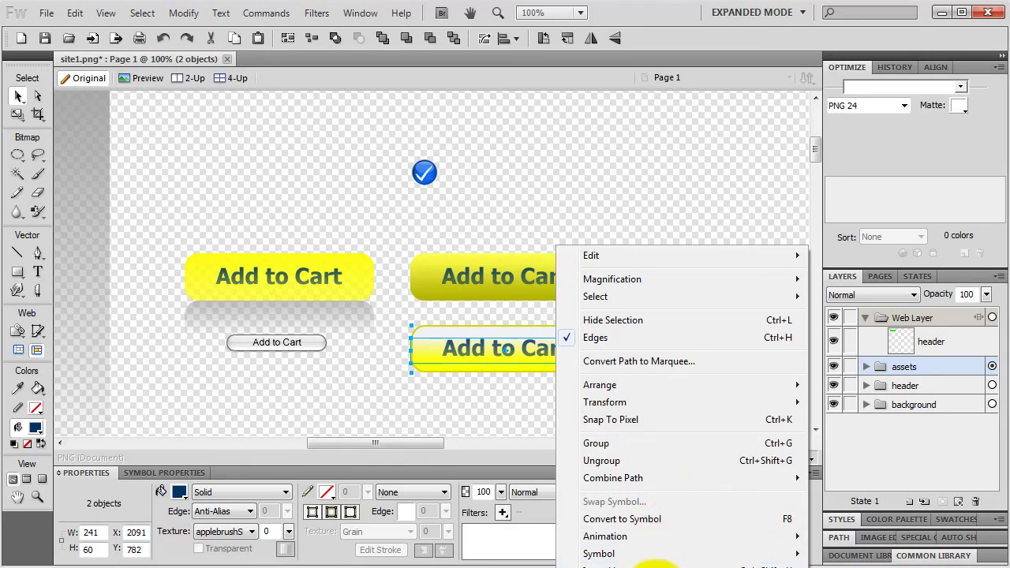
left_click(655, 565)
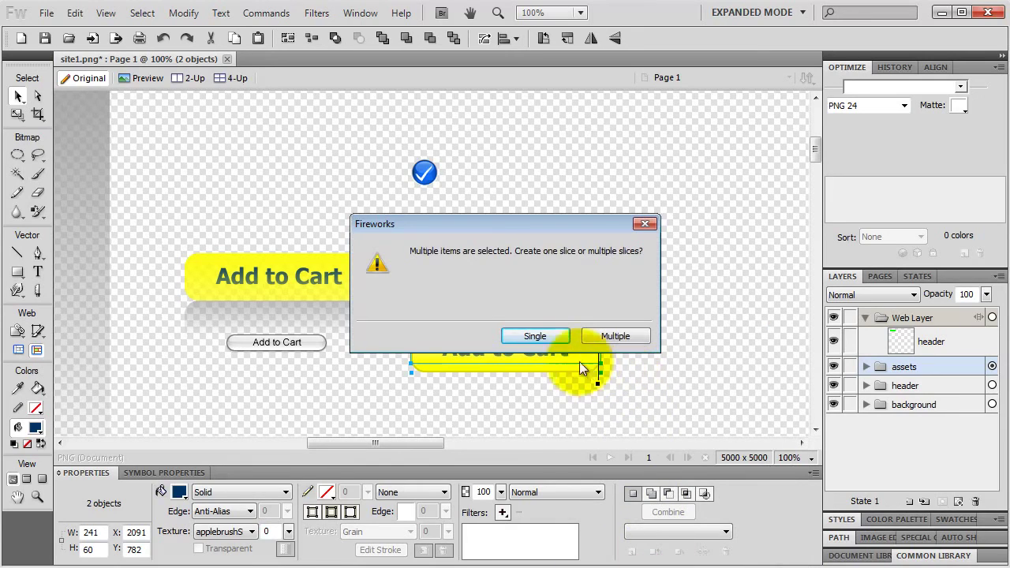
left_click(537, 337)
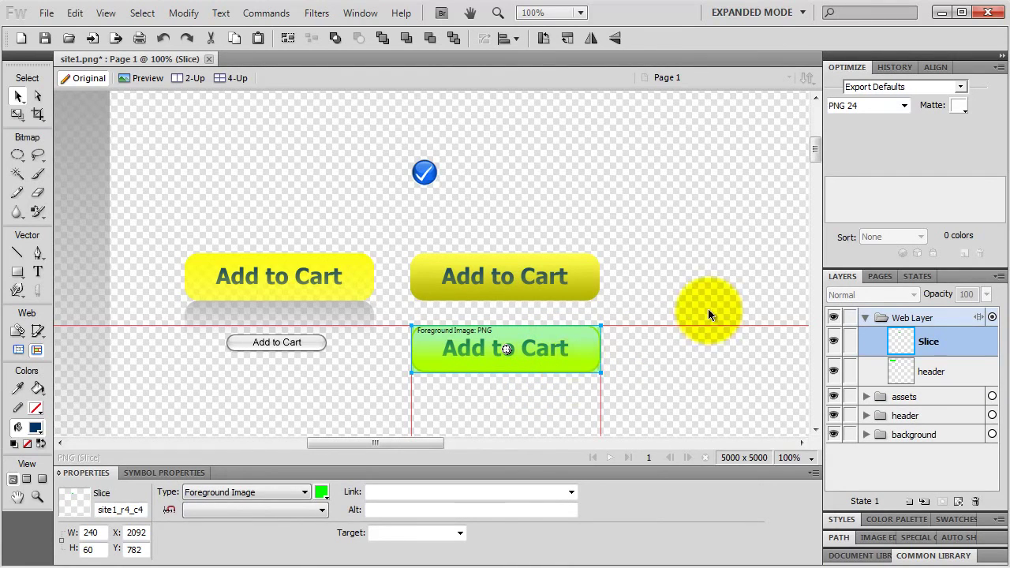
Rename the new button slice as bn_order and set its export format to PNG32
double_click(930, 343)
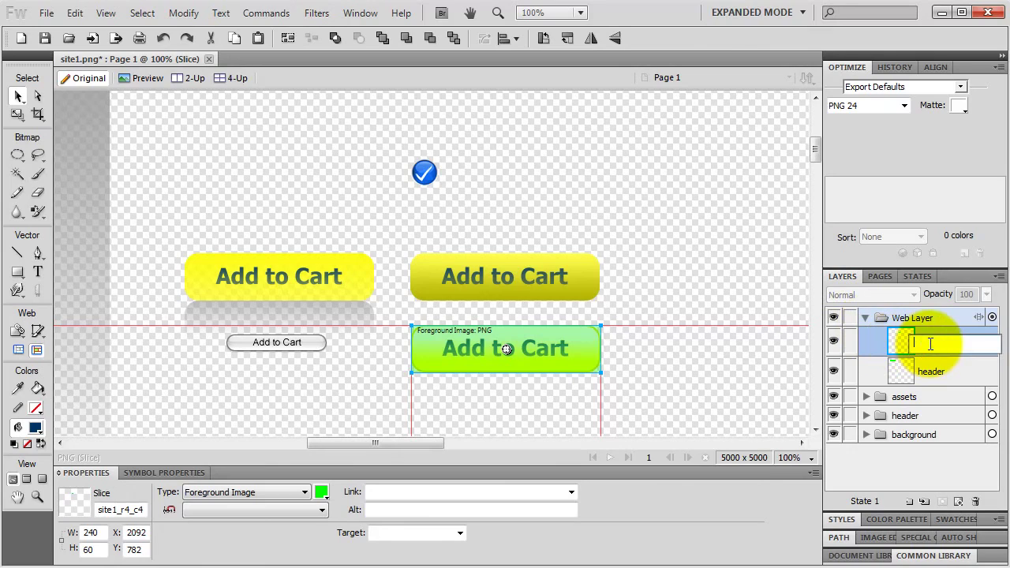
type("bn_order")
key("Return")
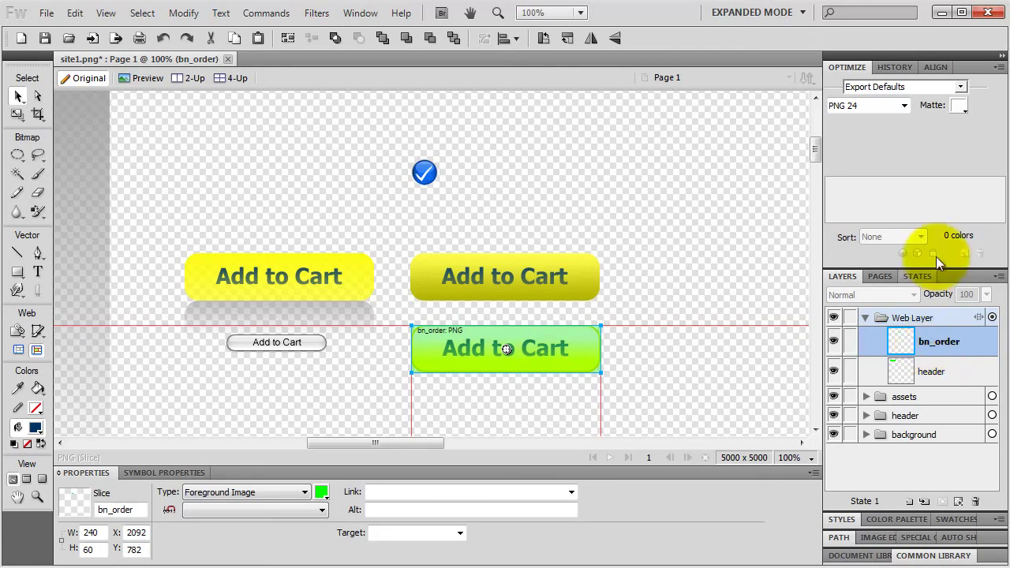
left_click(905, 105)
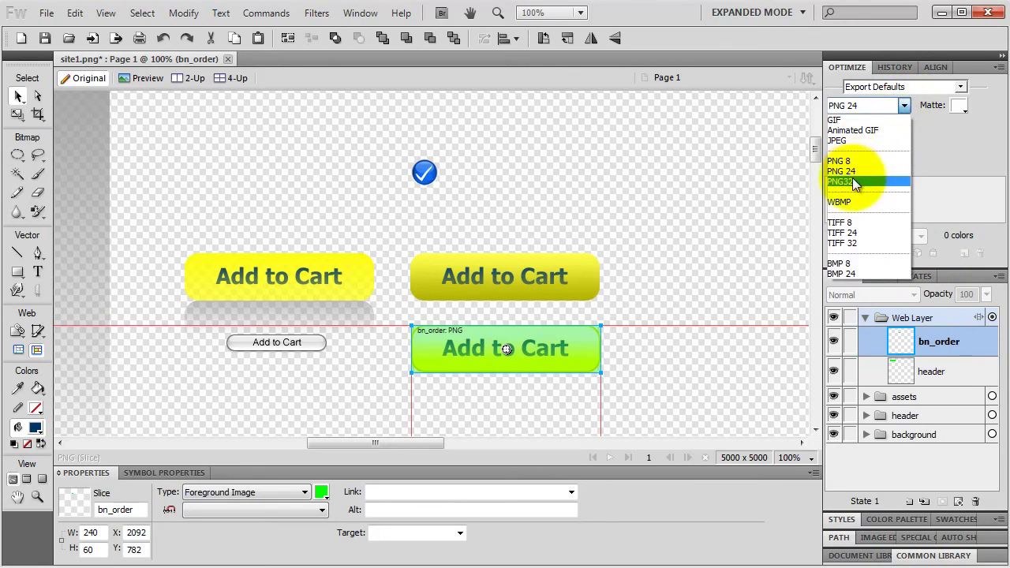
left_click(853, 180)
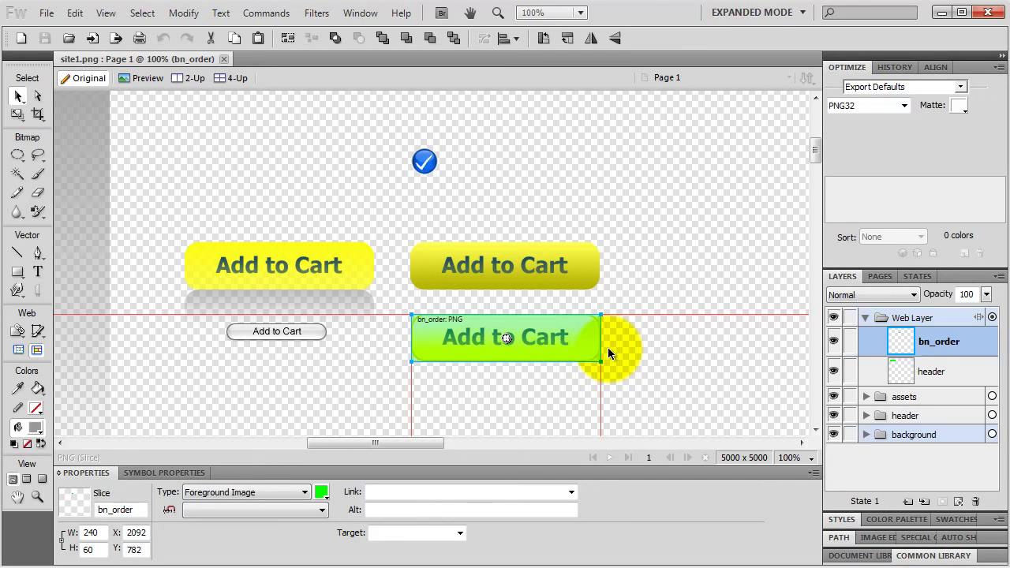
Export the selected bn_order slice as images only into the images folder
right_click(581, 348)
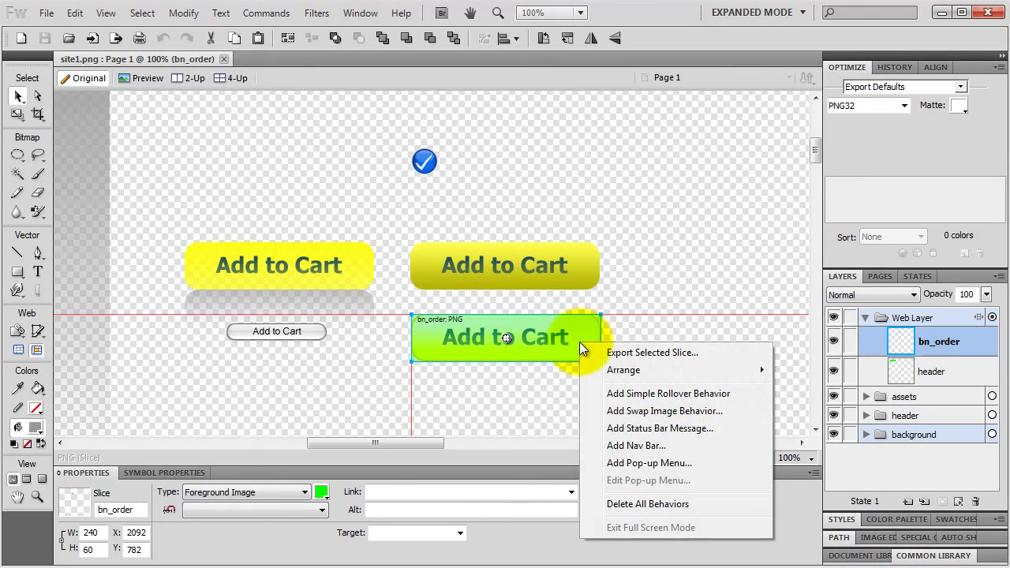
left_click(623, 353)
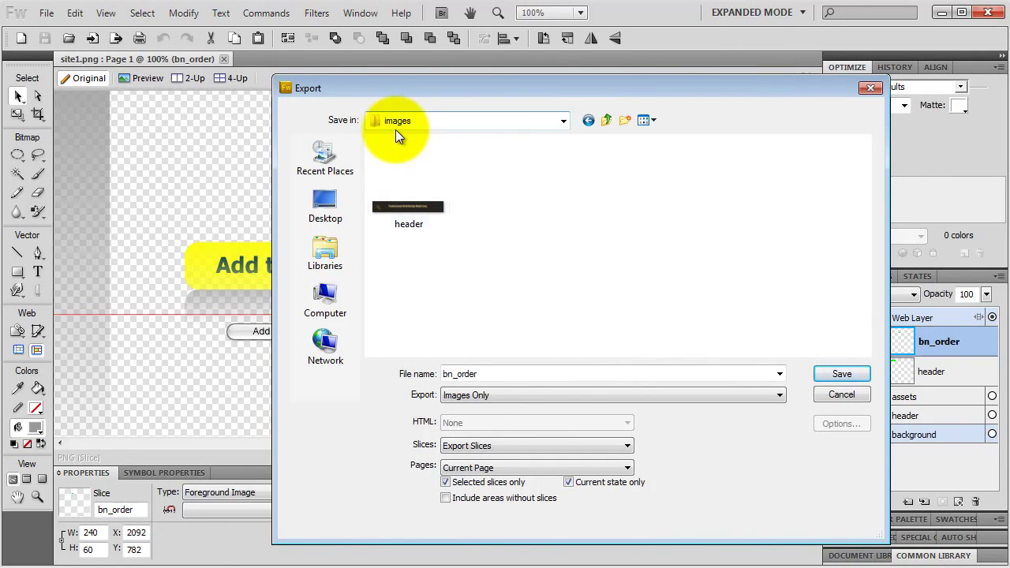
left_click(842, 374)
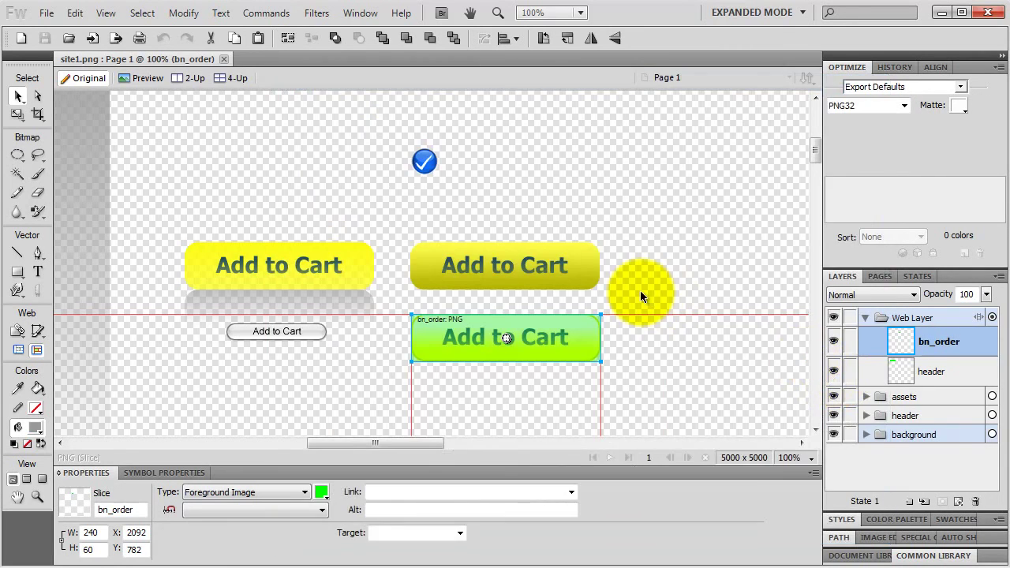
Insert a rectangular slice over the checkmark bitmap above the Add to Cart buttons and rename it as checkmark
left_click(560, 267)
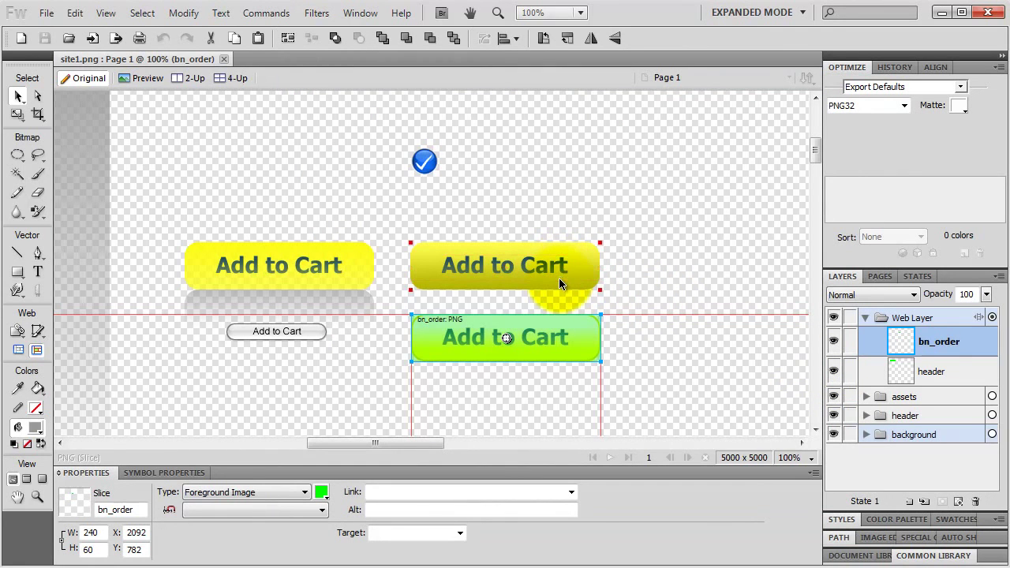
left_click(426, 161)
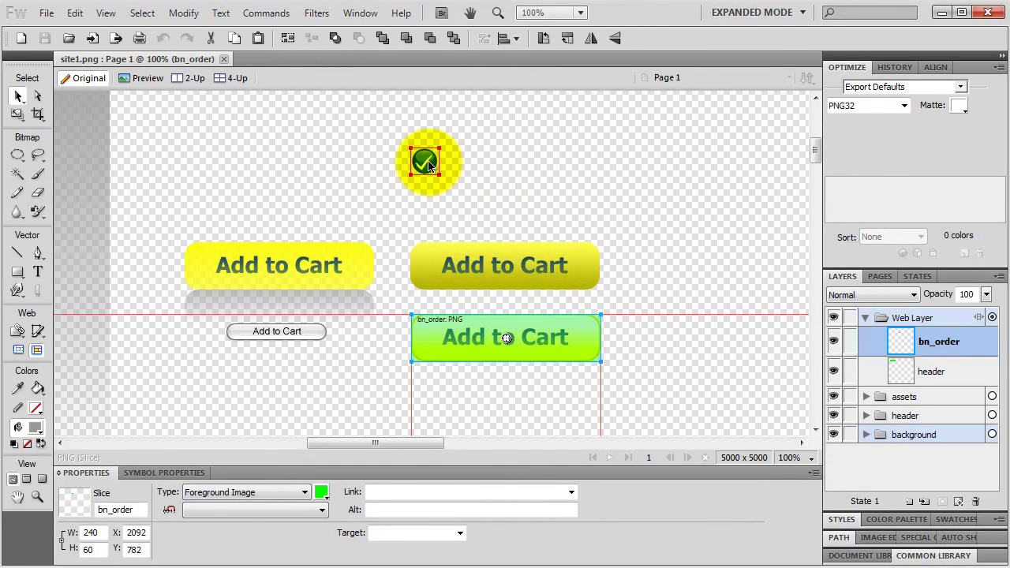
left_click(427, 164)
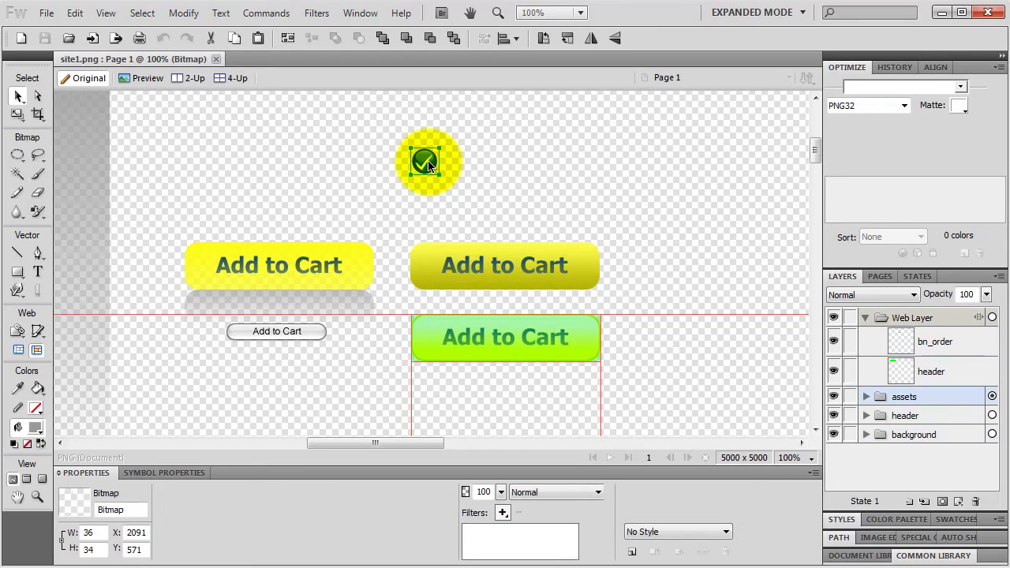
right_click(428, 163)
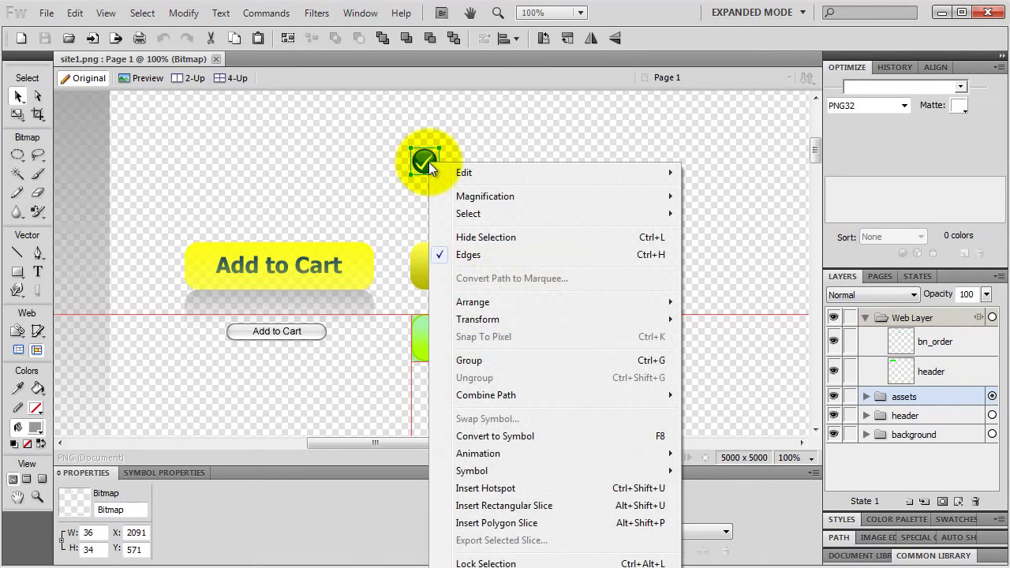
left_click(481, 505)
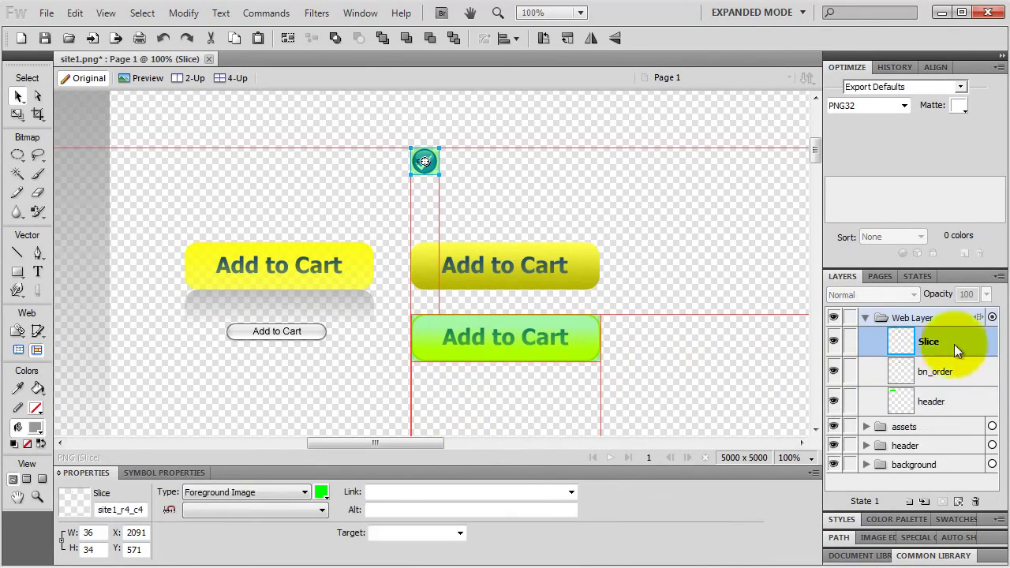
double_click(934, 341)
type("checkmark")
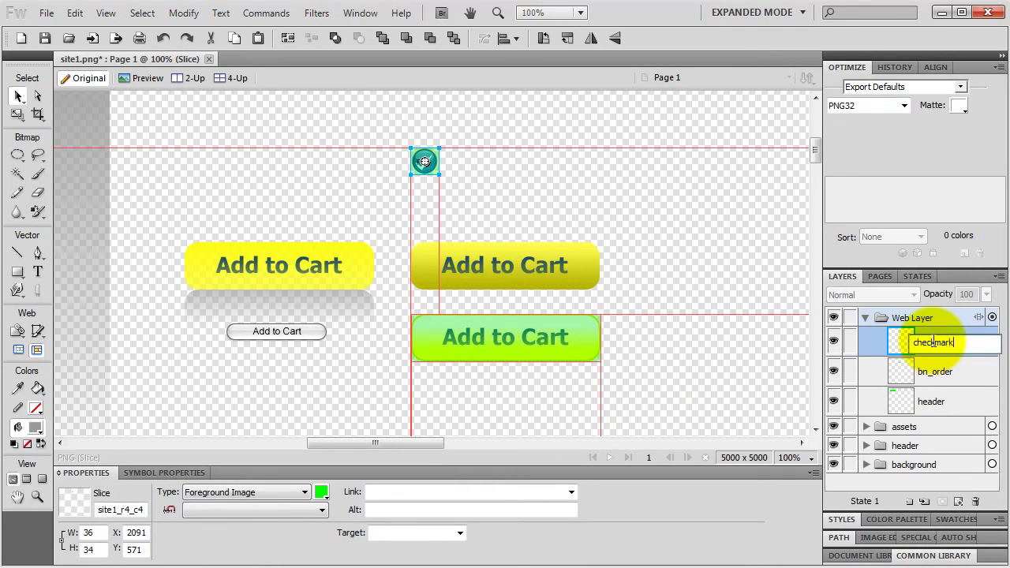
key("Return")
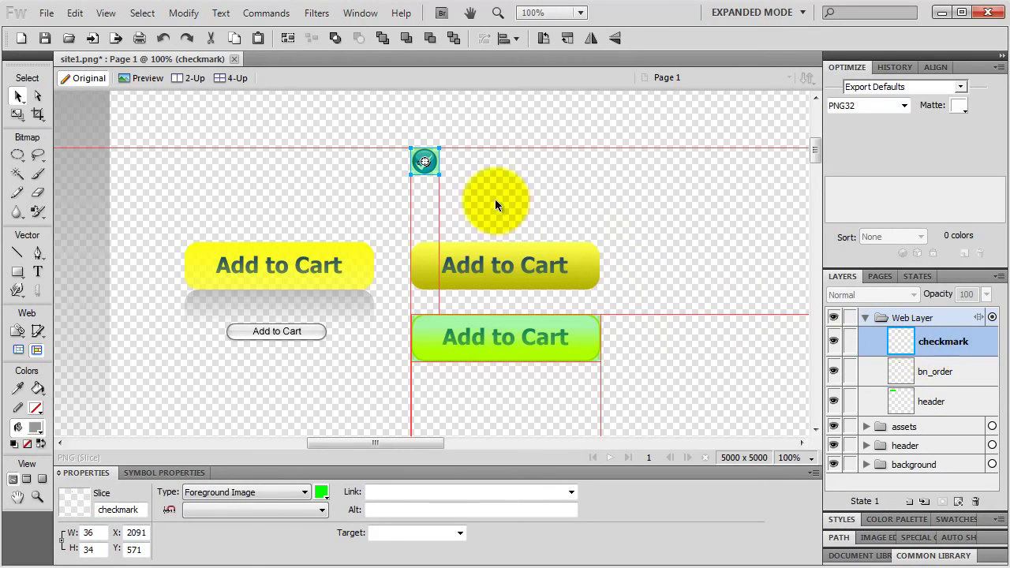
Export the selected checkmark slice as images only into the images folder
right_click(433, 157)
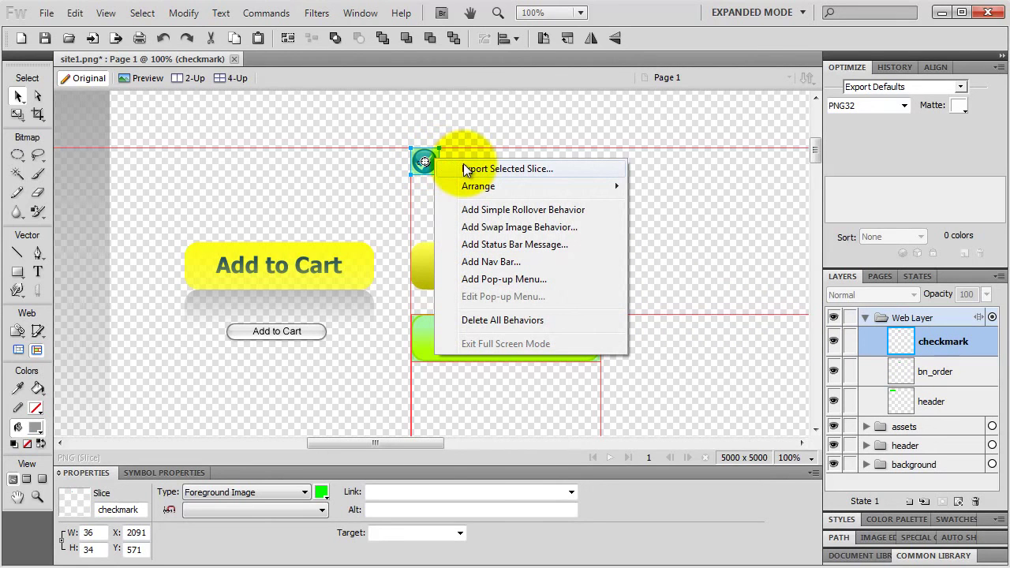
left_click(466, 168)
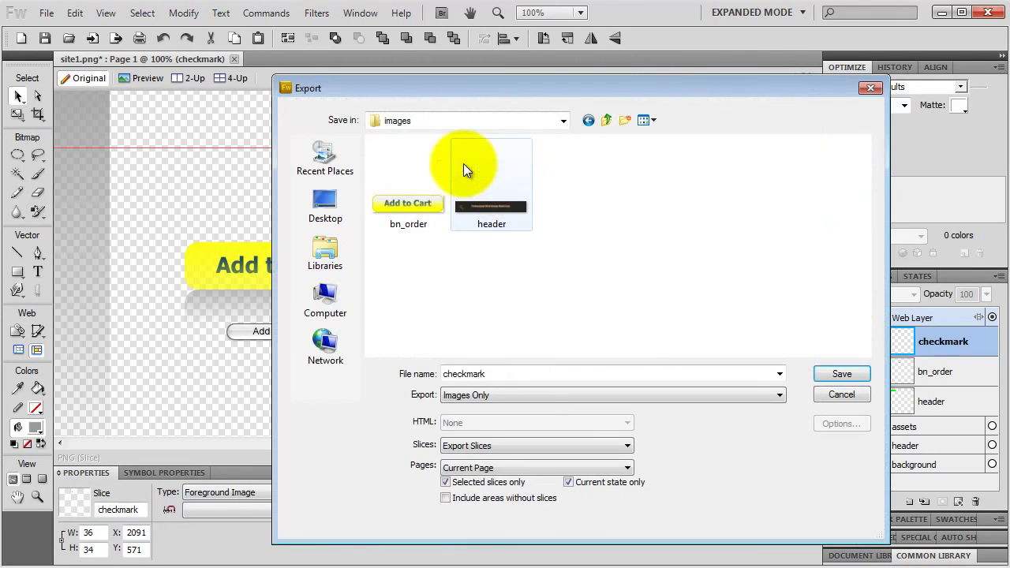
left_click(841, 374)
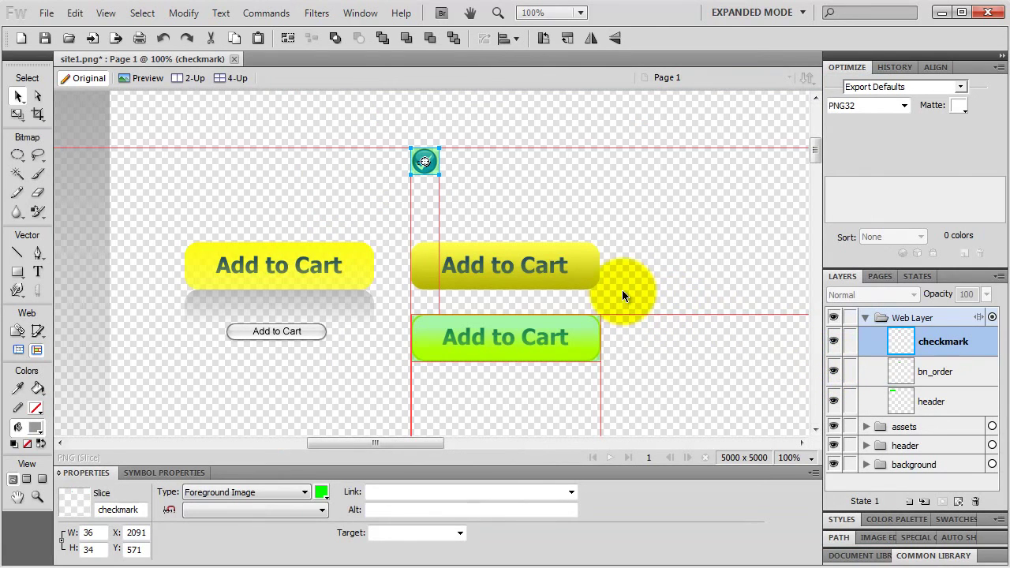
Draw a narrow vertical slice about 92 by 648 px over the gray gradient beside the page, starting at the gradient's upper edge
key("ctrl+minus")
key("ctrl+minus")
key("ctrl+minus")
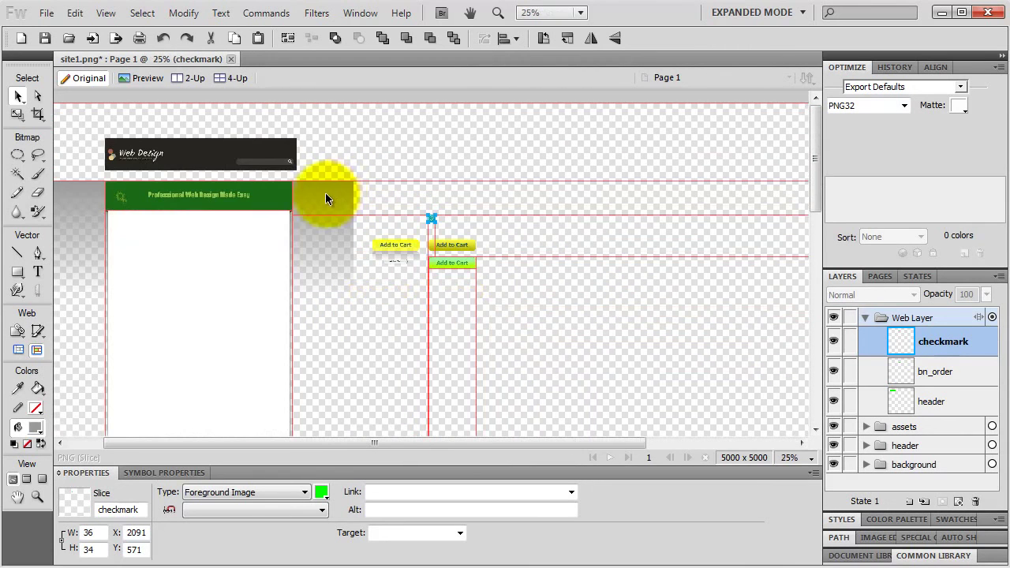
key("h")
left_click_drag(229, 261, 296, 182)
key("v")
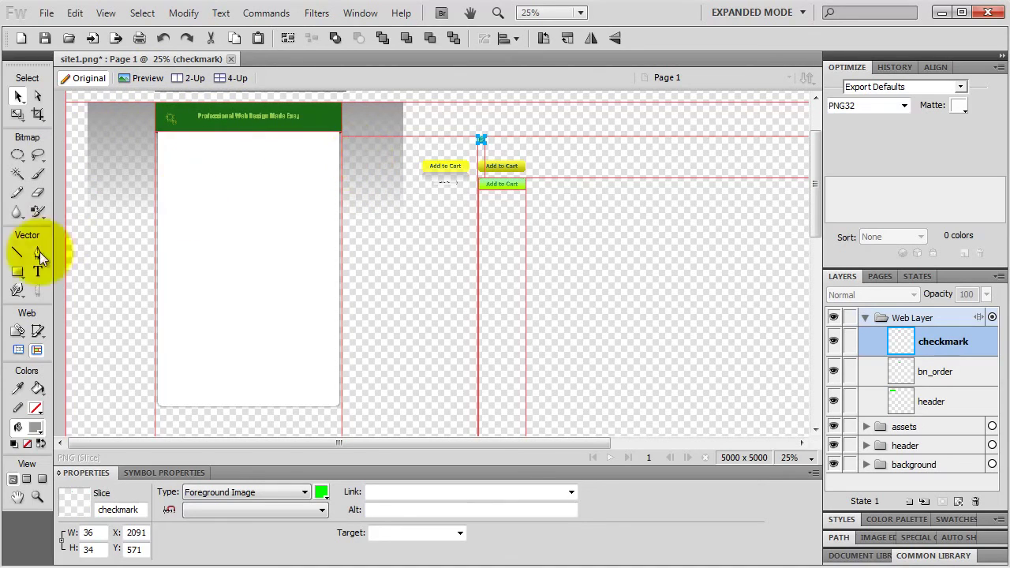
left_click(38, 332)
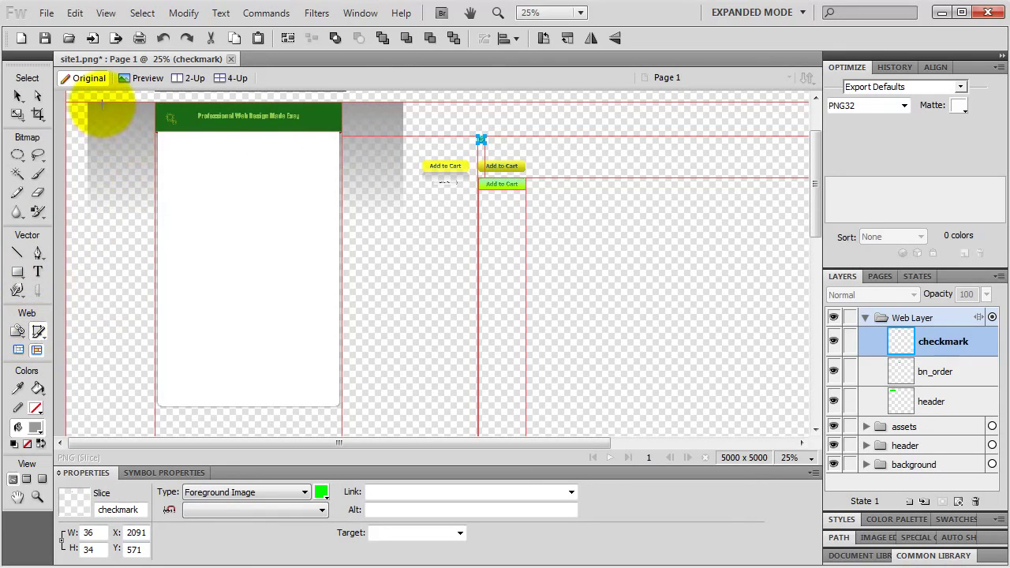
left_click_drag(102, 102, 120, 229)
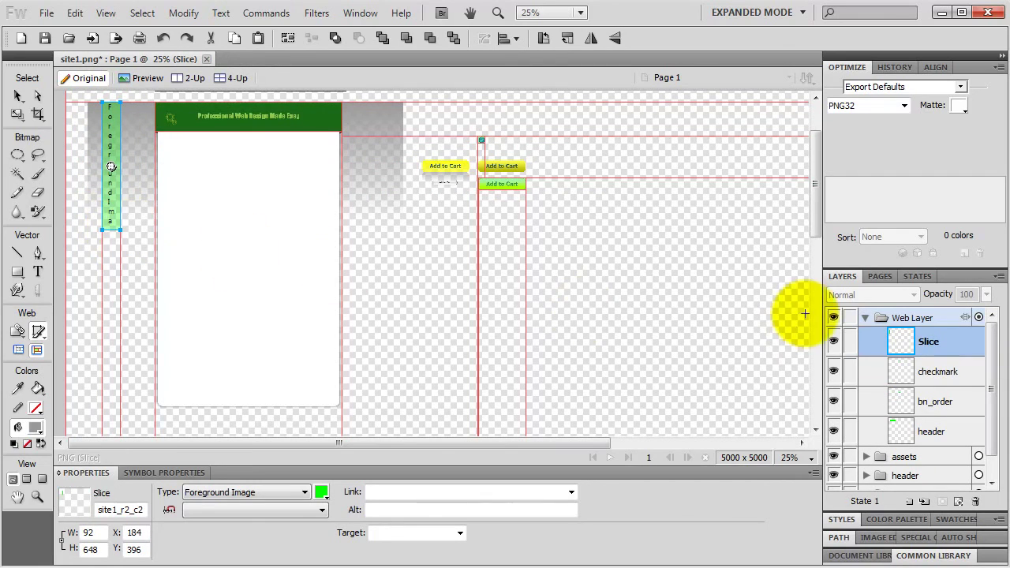
Unlock the masked gradient rectangle in the background layer to check its height, and lock it again
left_click(865, 318)
left_click(866, 375)
scroll(876, 394, "down", 1)
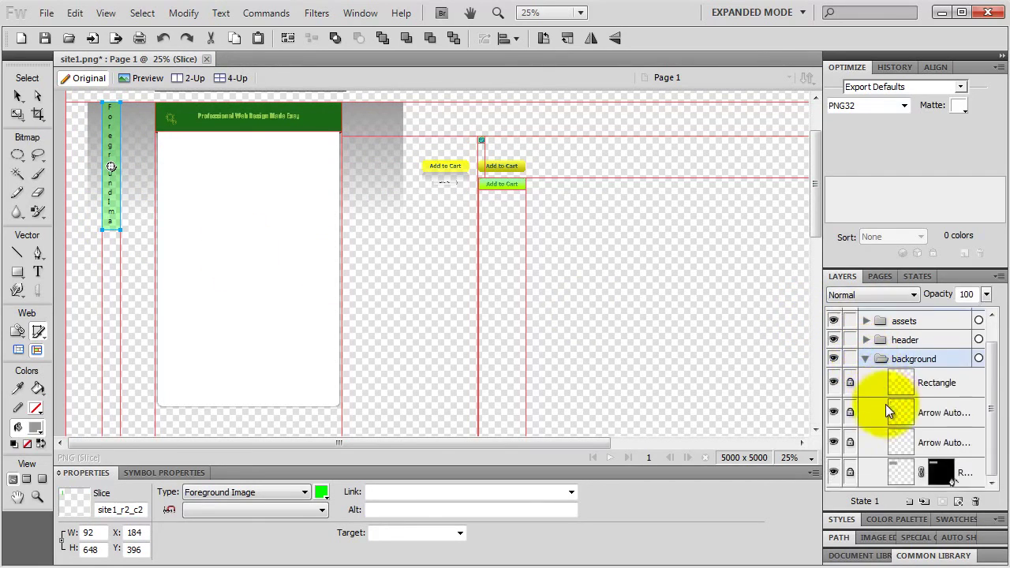
left_click(855, 472)
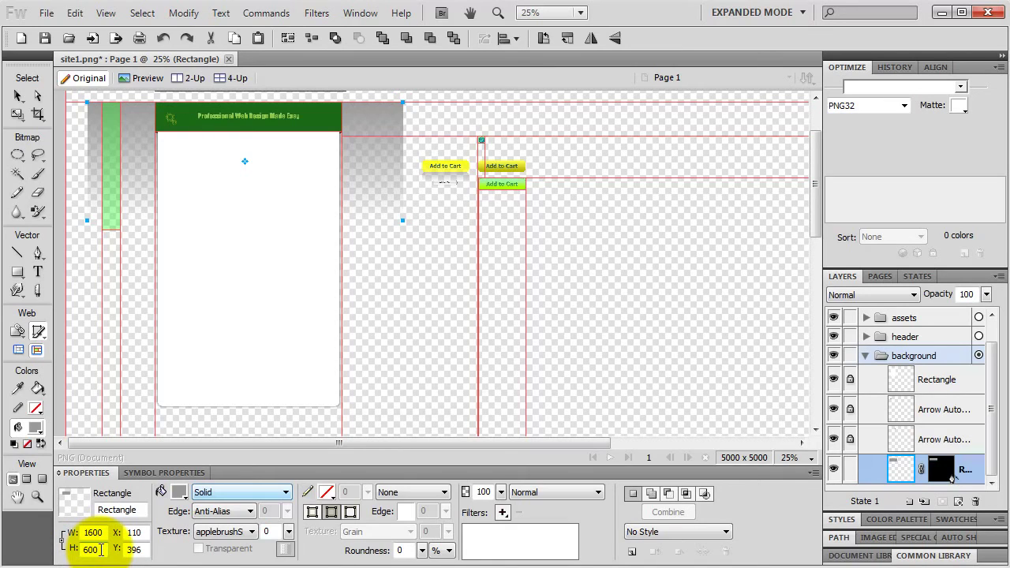
left_click(850, 469)
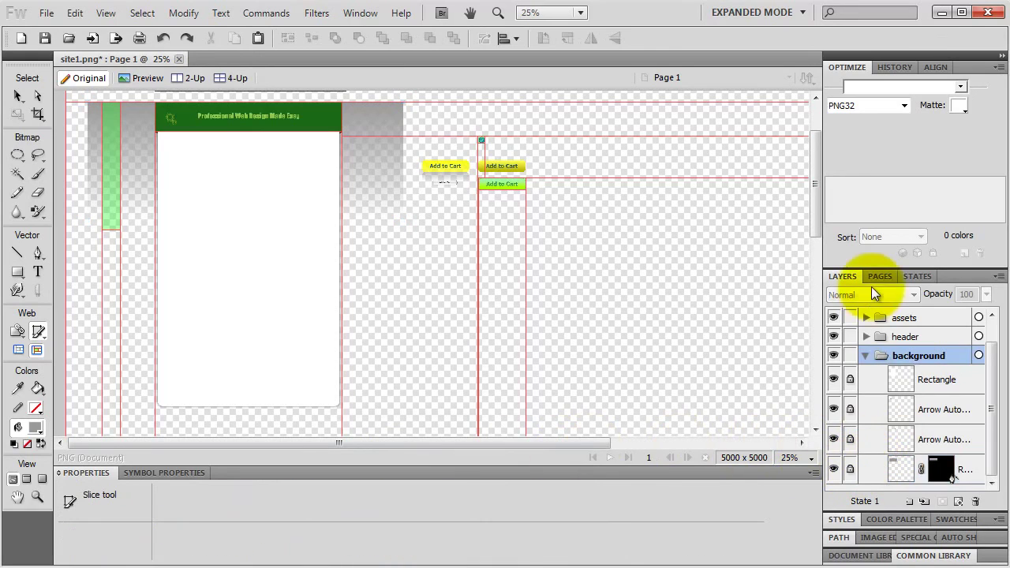
left_click(865, 355)
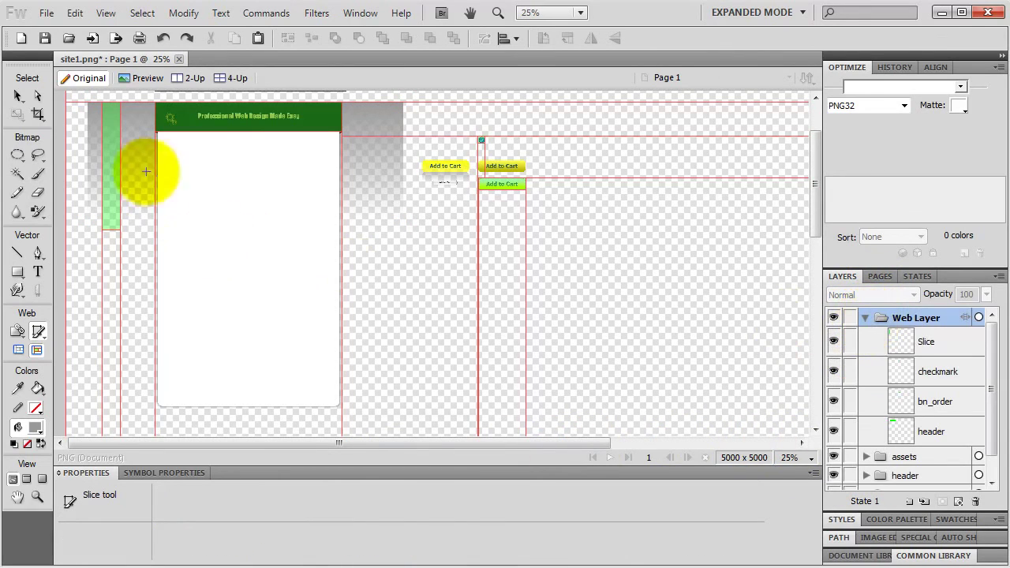
Resize the gradient slice to a height of 600 and, with proportions unconstrained, a width of 1 px
left_click_drag(17, 95, 47, 106)
left_click(109, 168)
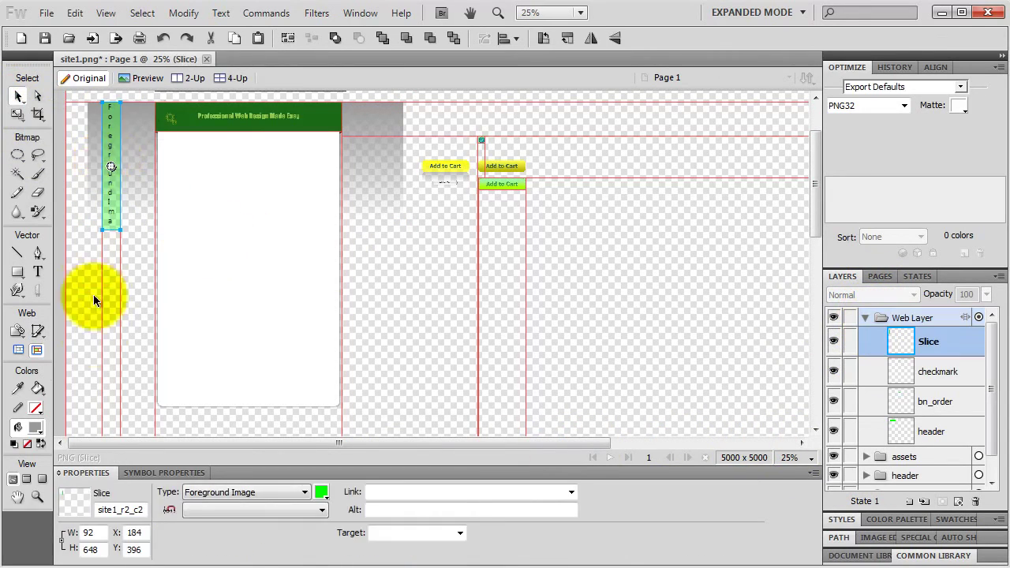
double_click(98, 550)
type("600")
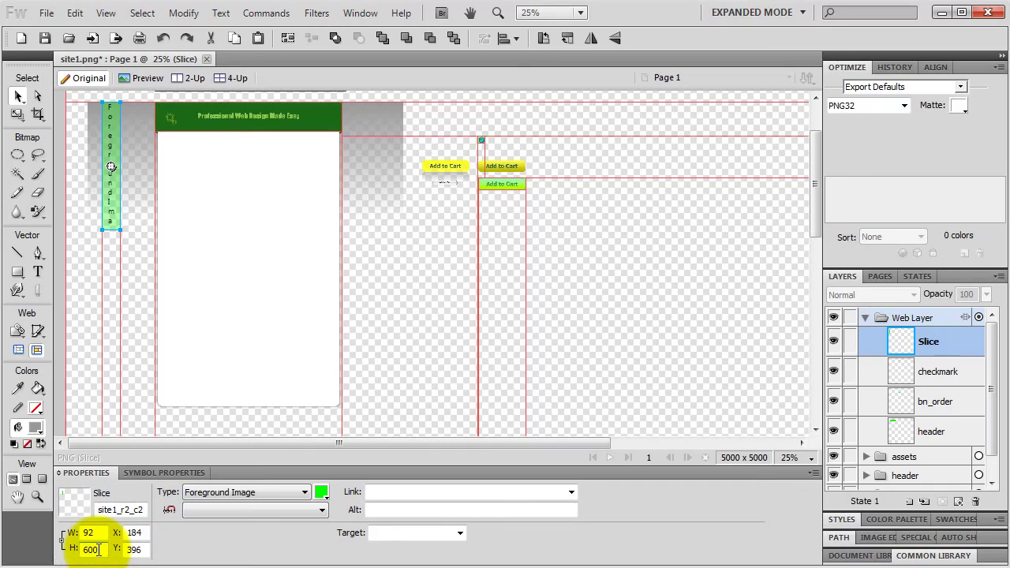
key("Return")
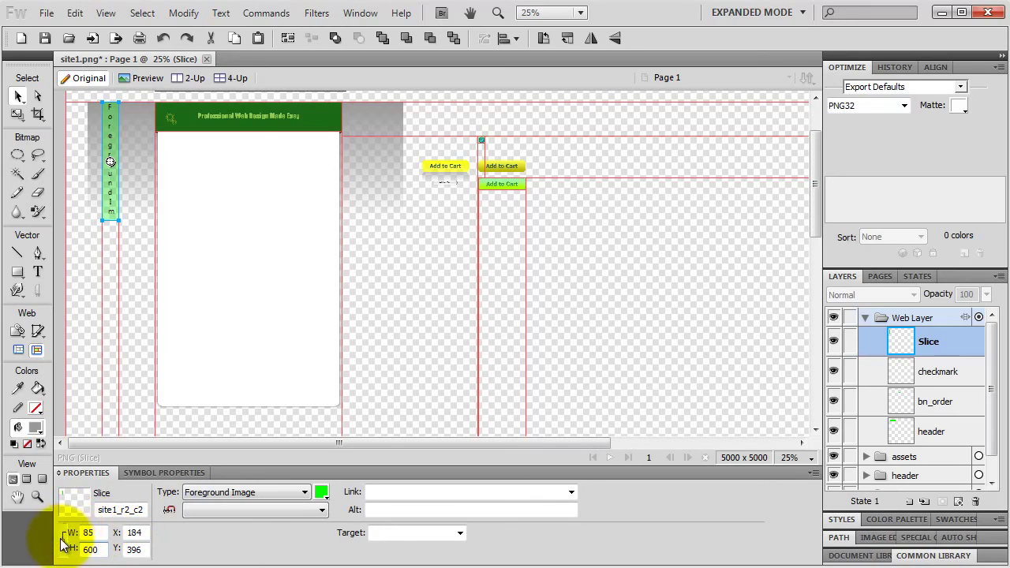
double_click(85, 535)
type("1")
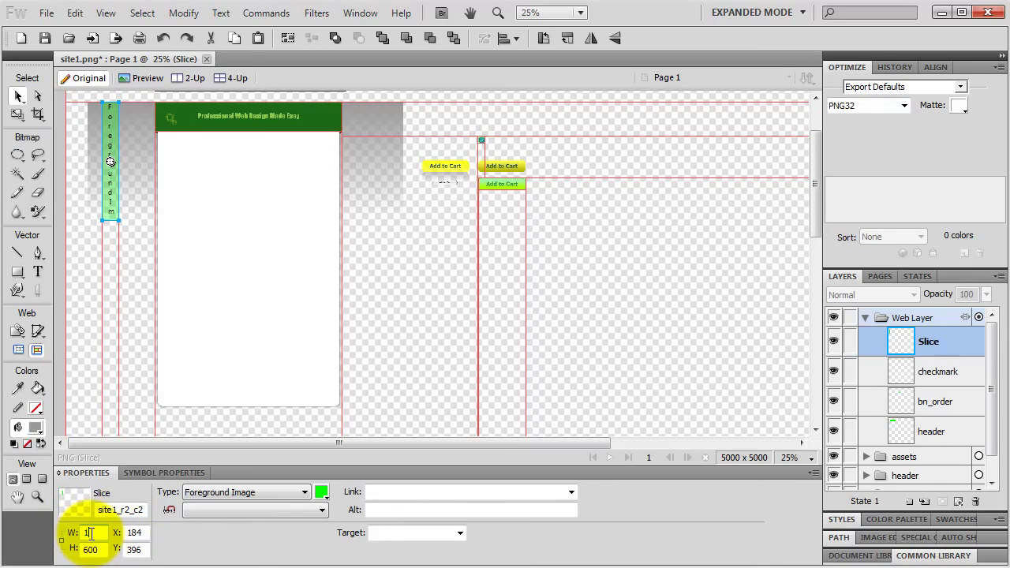
key("Return")
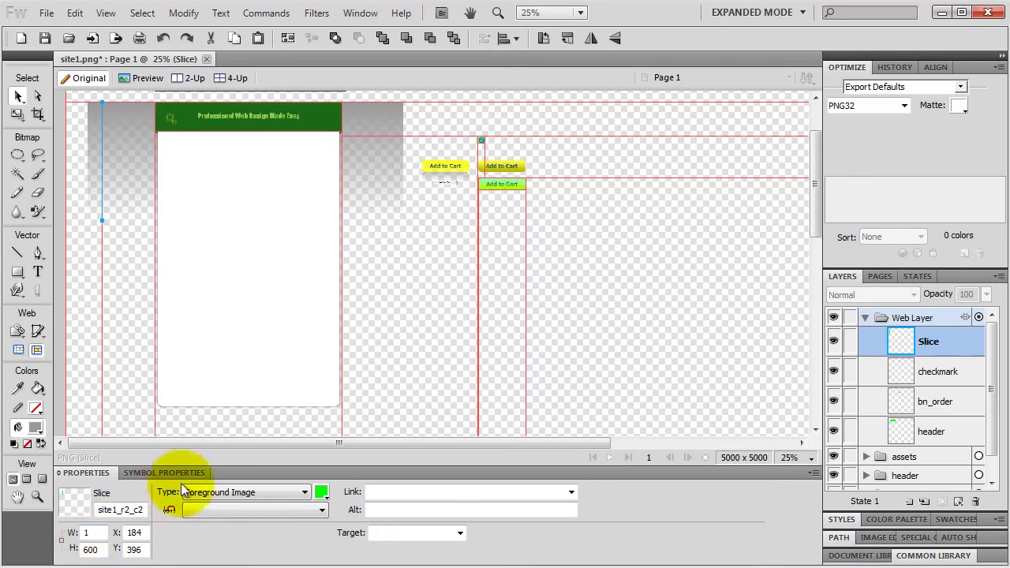
Rename the gradient slice as bg_body and set its export format to PNG 24
double_click(936, 343)
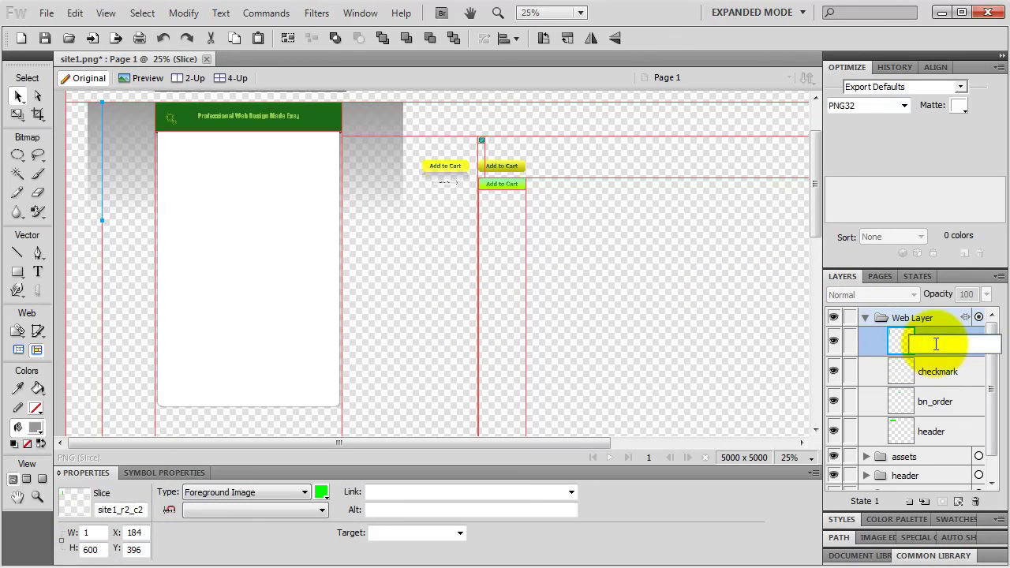
type("bg_body")
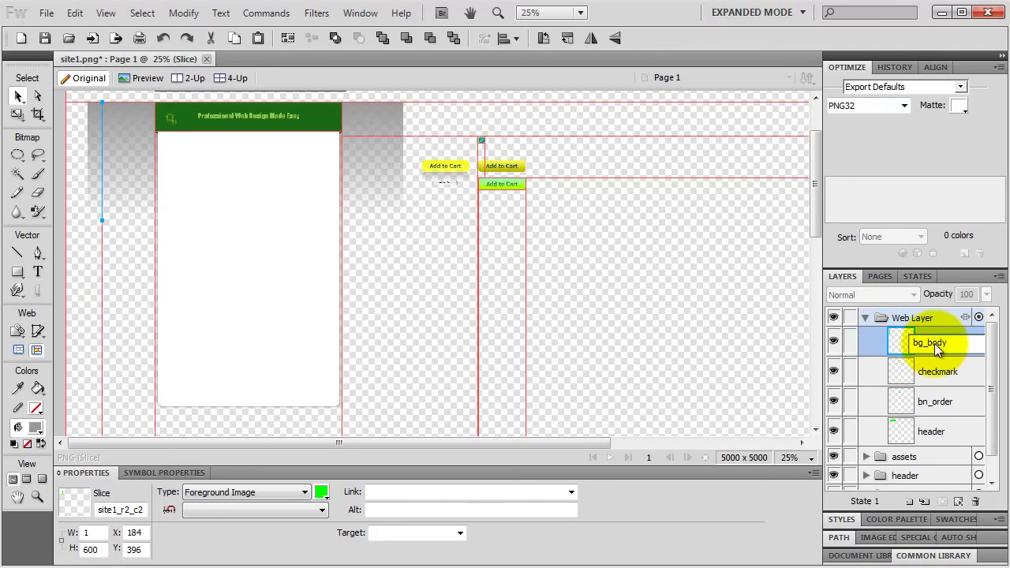
key("Return")
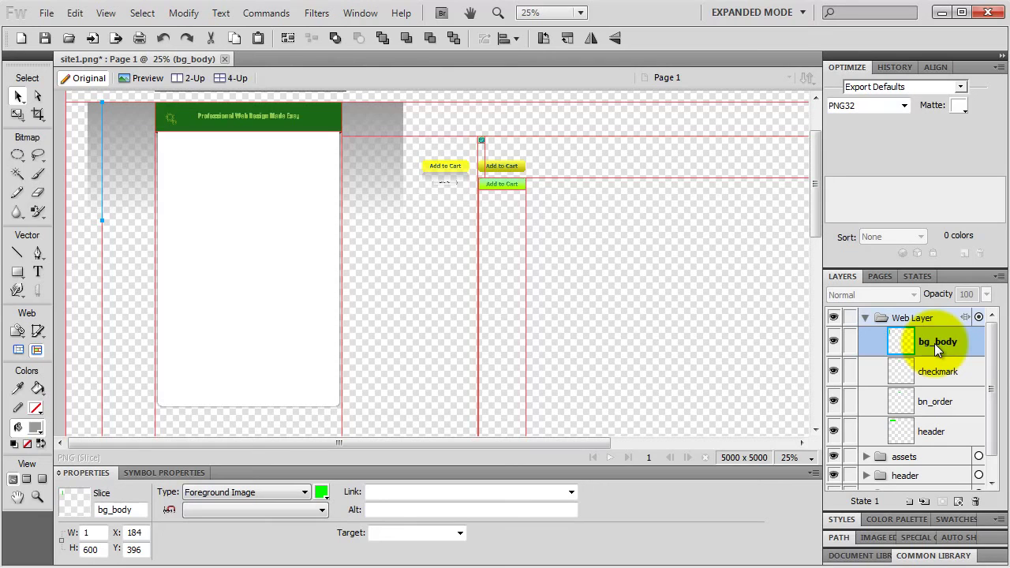
left_click(905, 108)
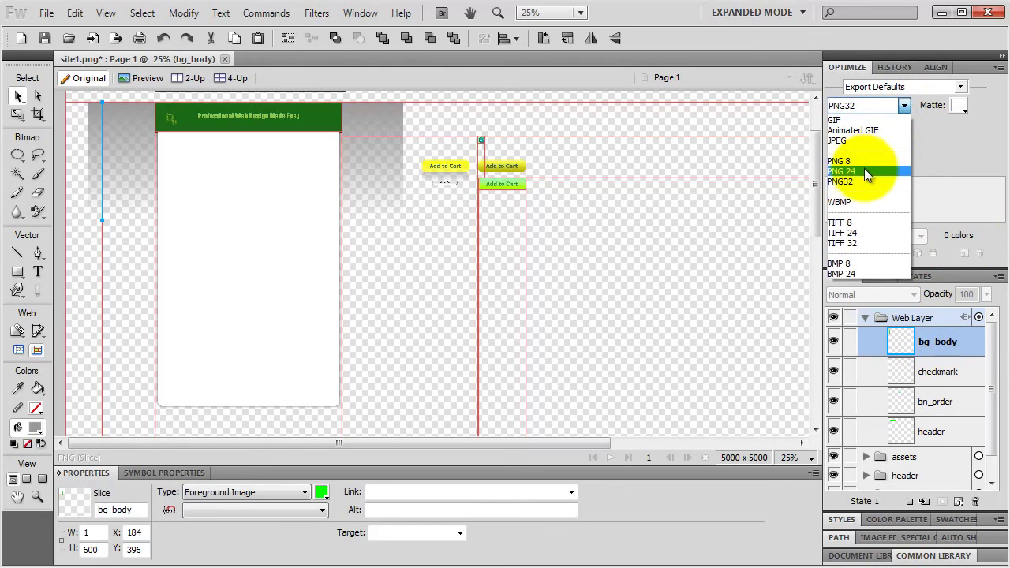
left_click(866, 172)
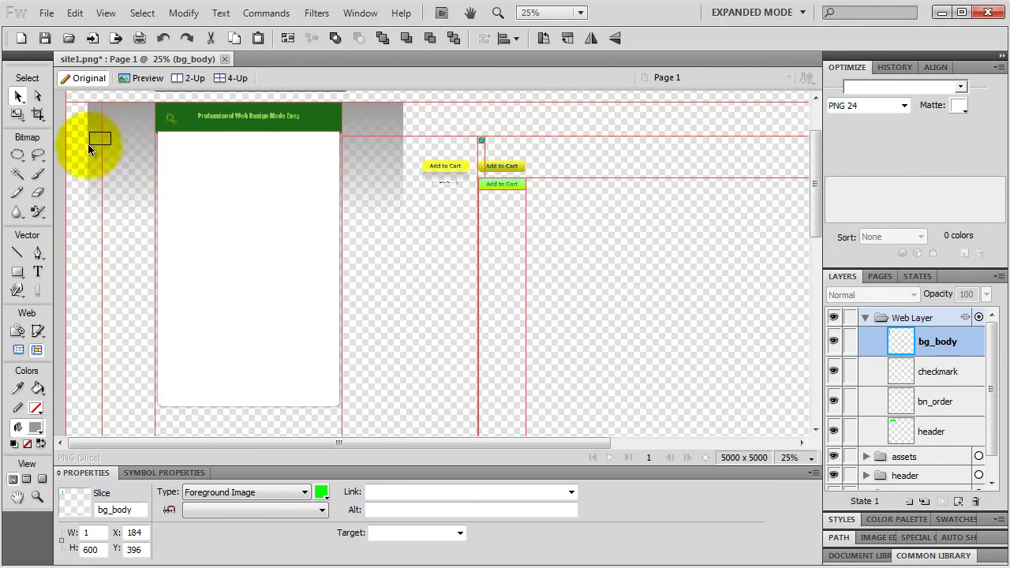
Export the selected bg_body slice as images only into the images folder
scroll(102, 153, "up", 10)
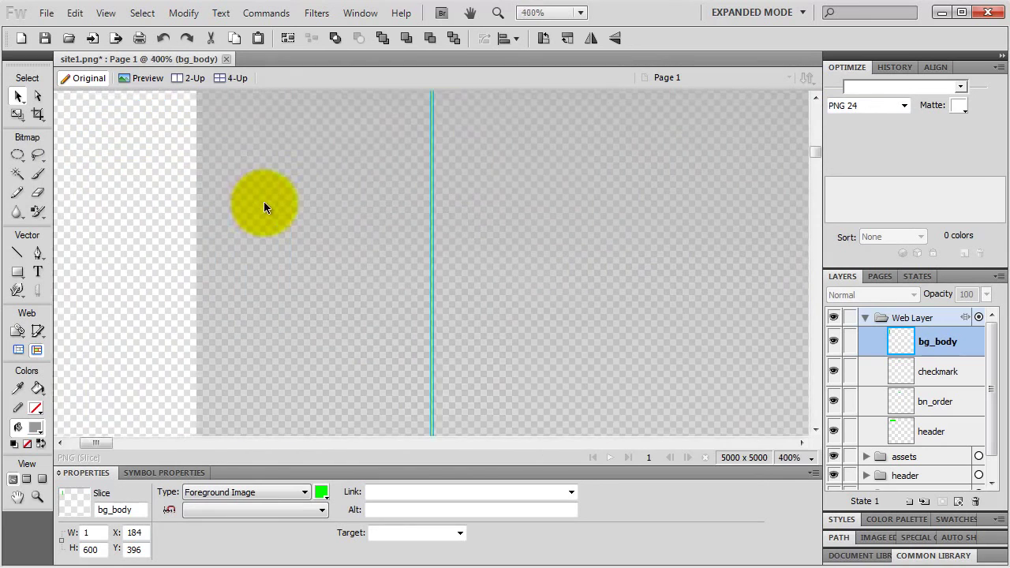
right_click(433, 214)
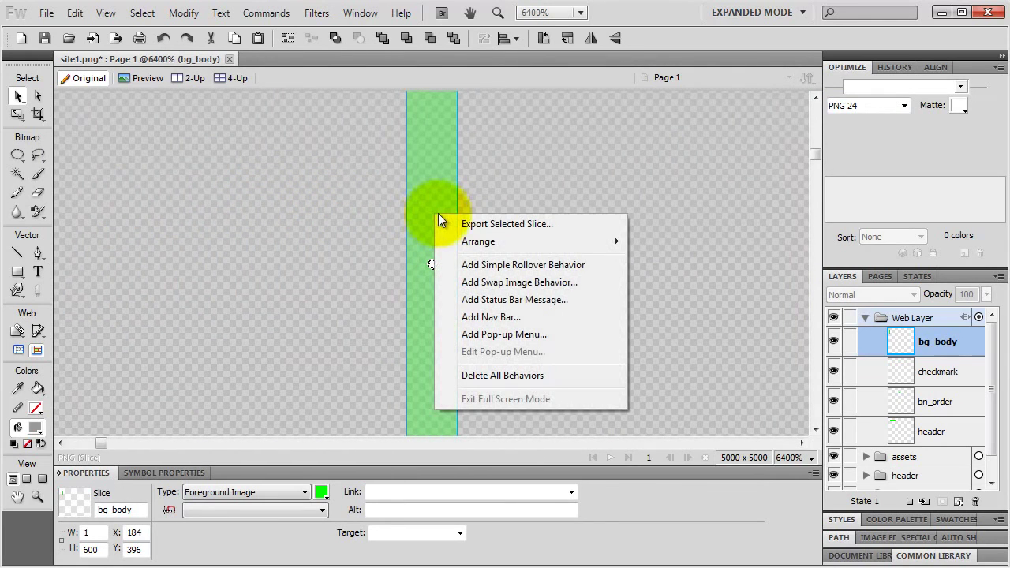
left_click(498, 223)
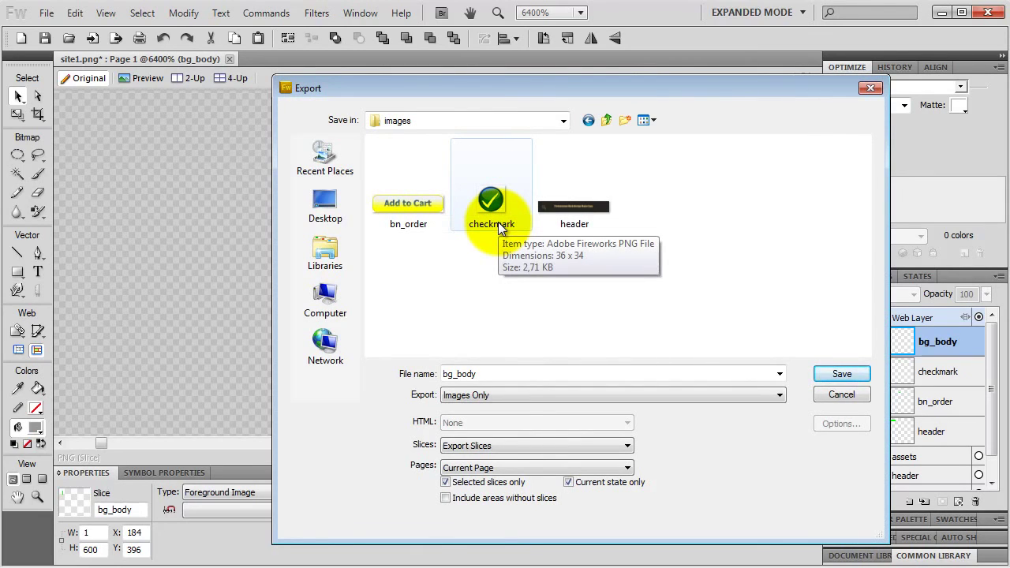
left_click(841, 376)
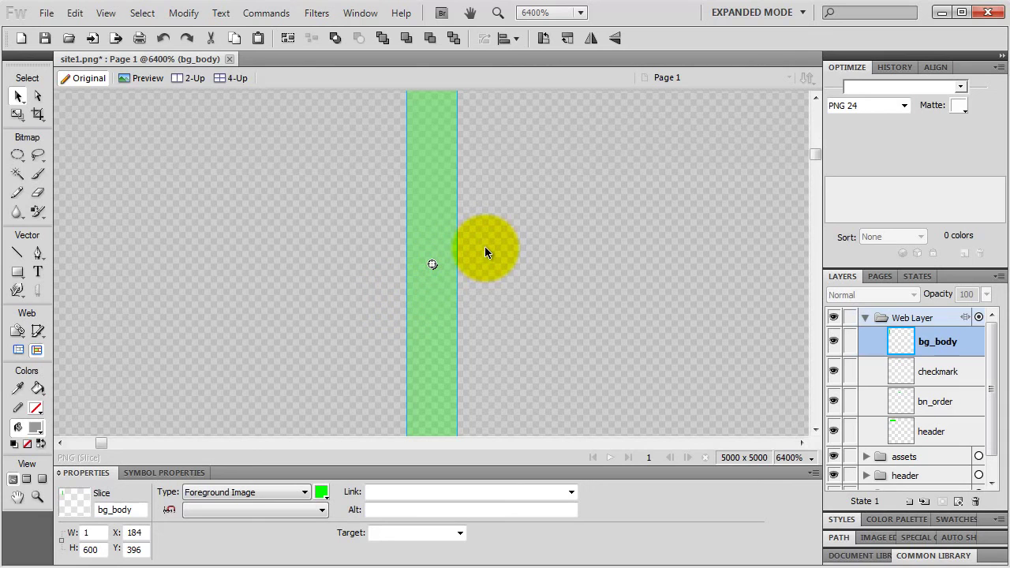
key("ctrl+1")
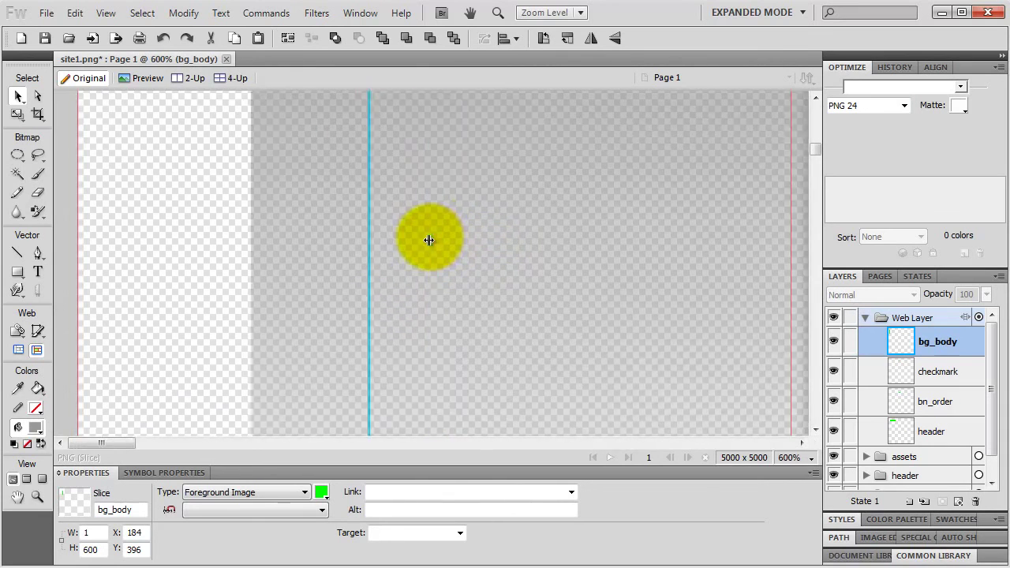
key("ctrl+minus")
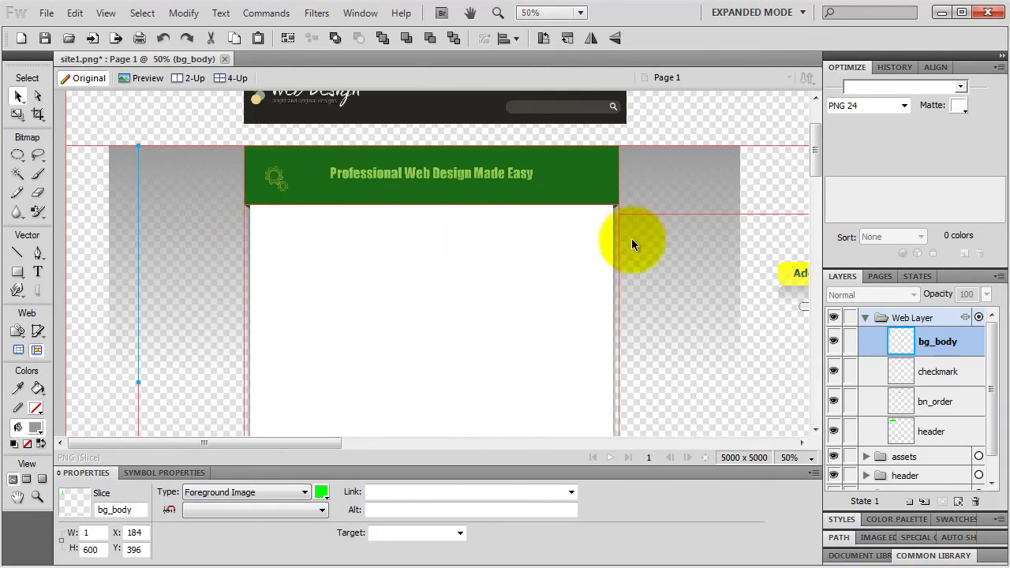
scroll(429, 316, "down", 2)
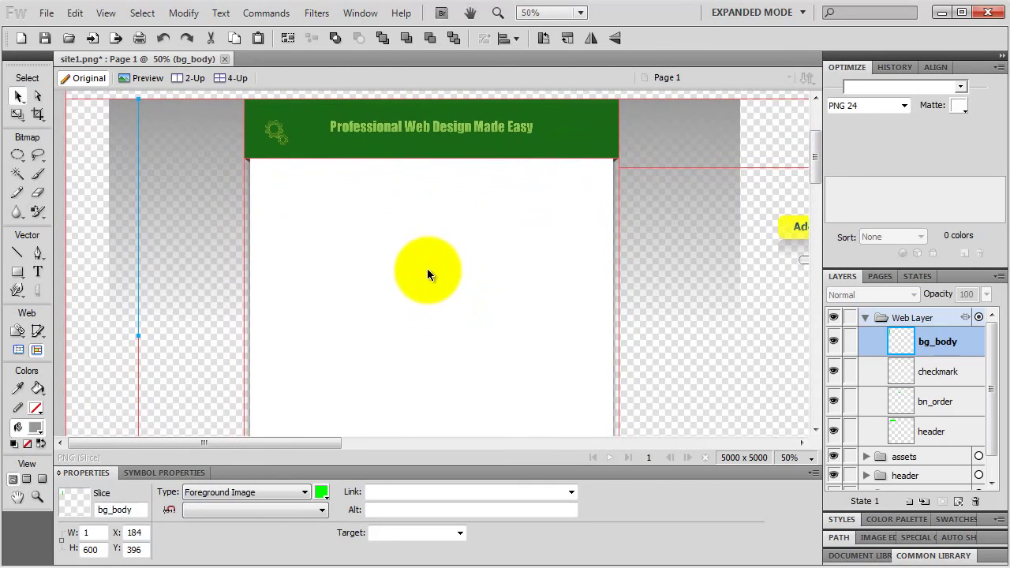
Draw a slice about 950 × 123 px across the full width of the white content container, including its side shadows
left_click(39, 329)
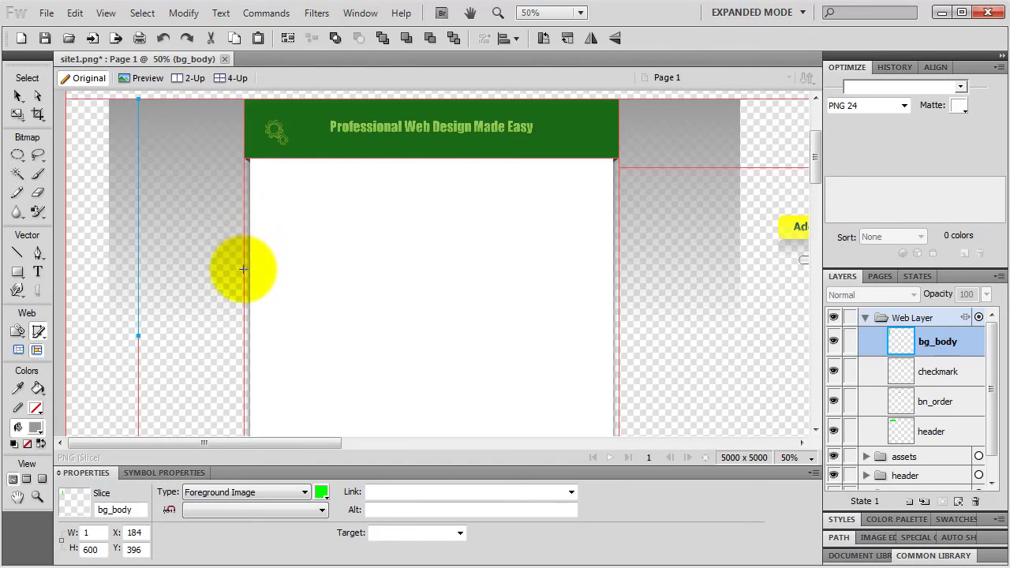
left_click_drag(244, 271, 619, 224)
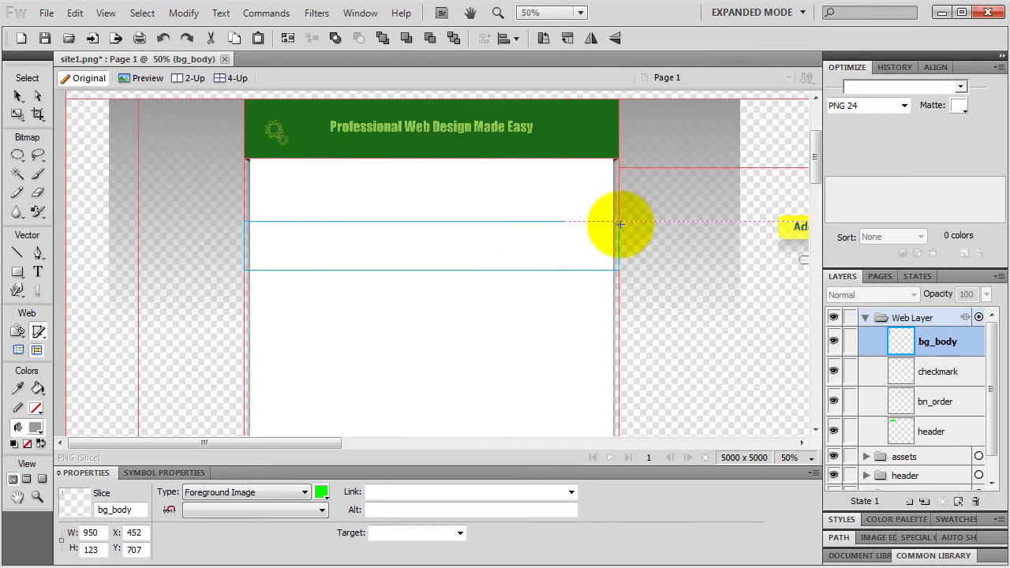
left_click_drag(620, 224, 620, 224)
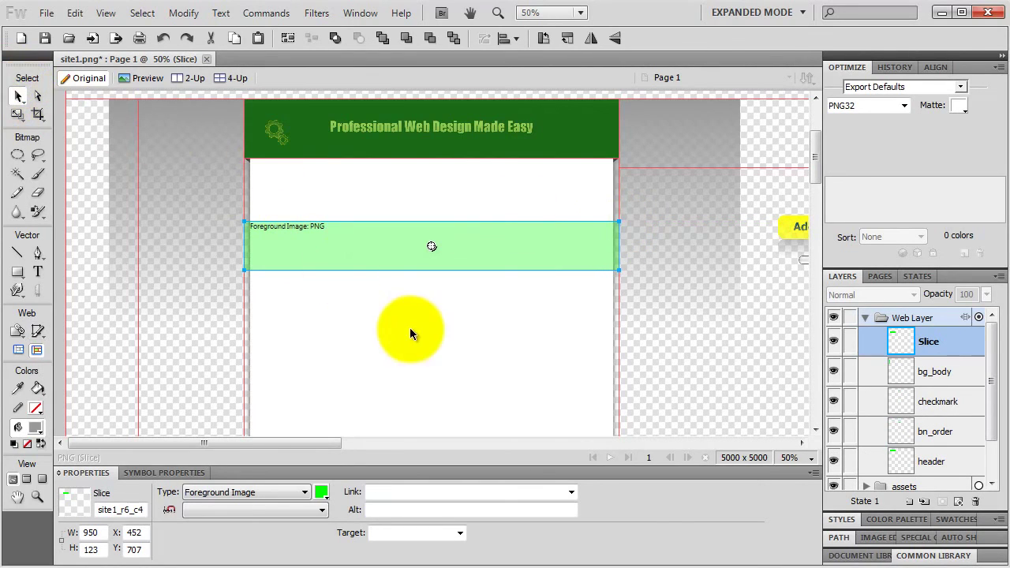
Move the new container slice down to Y 1629, in the straight-sided part above the rounded corners, and set its height to 1 px
key("h")
left_click_drag(395, 347, 392, 213)
key("v")
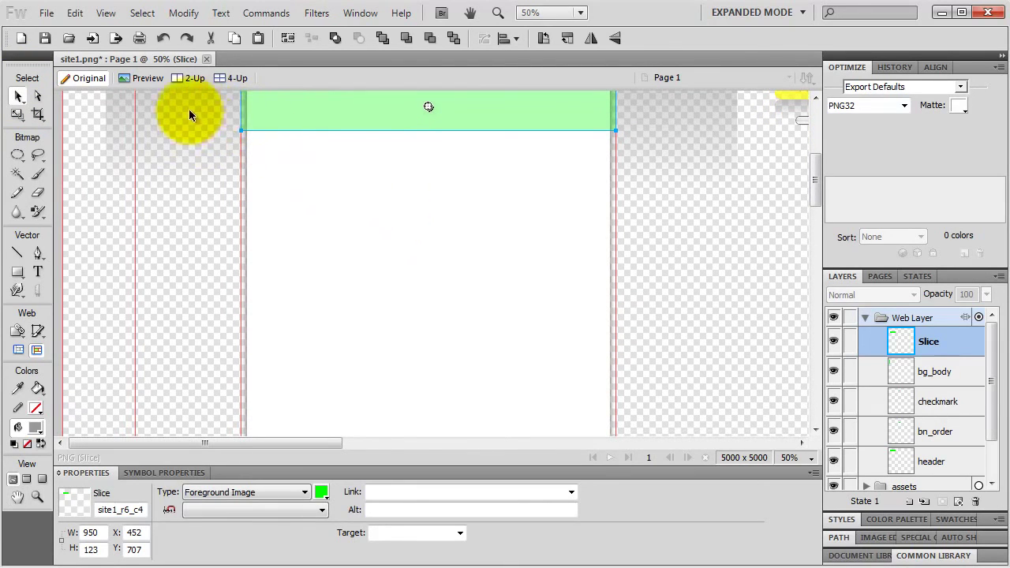
left_click_drag(309, 108, 294, 203)
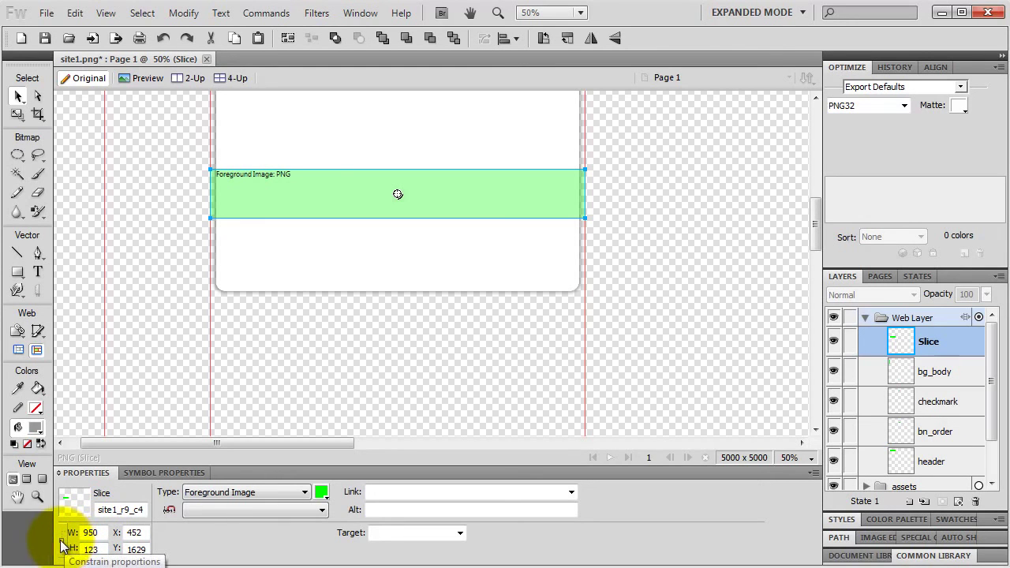
double_click(101, 550)
type("1")
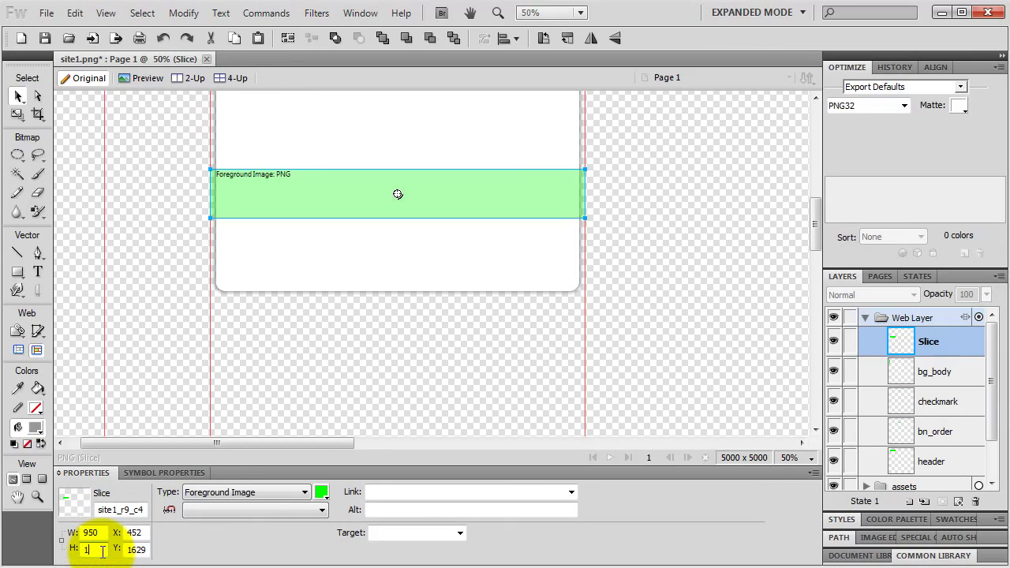
key("Return")
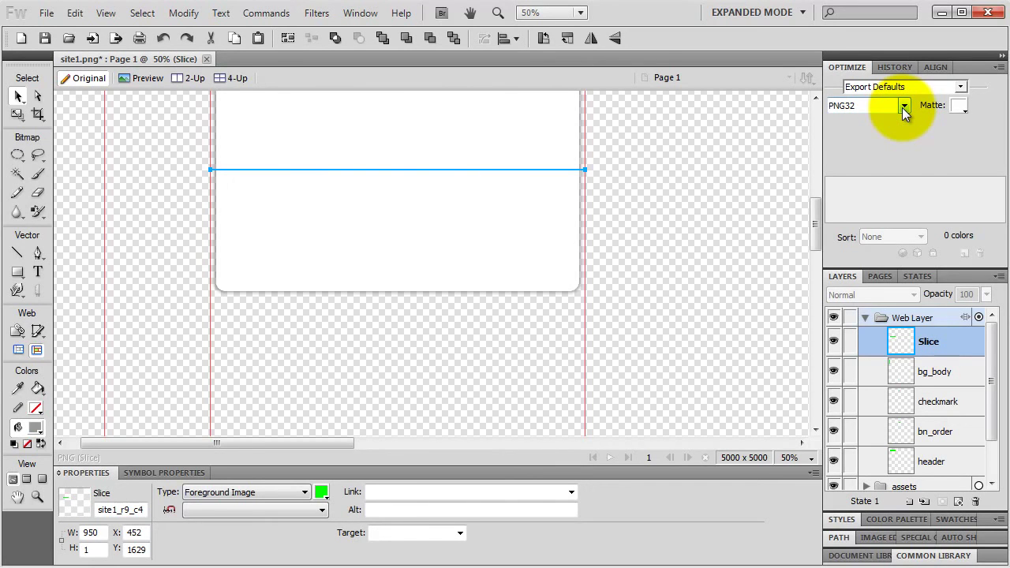
Rename the 1 px container slice as bg_container
double_click(936, 341)
type("bg")
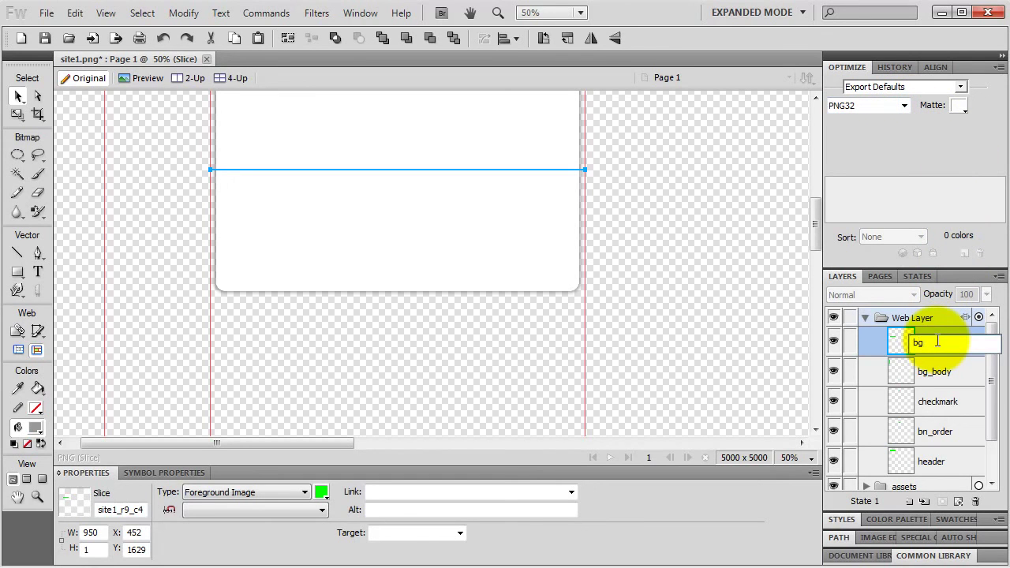
type("_container")
key("Return")
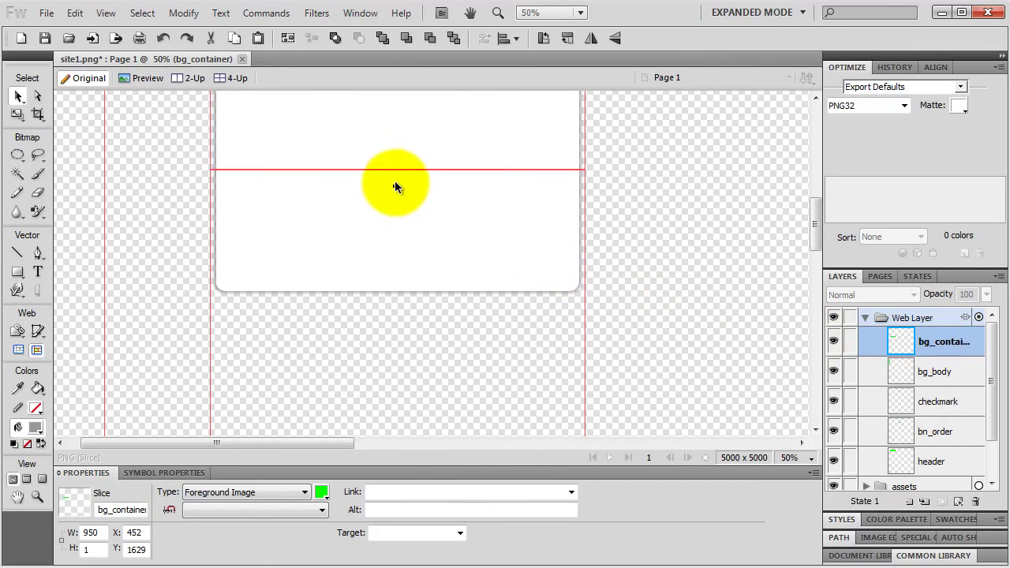
Export only the selected bg_container slice as images only into the images folder
key("ctrl+alt+0")
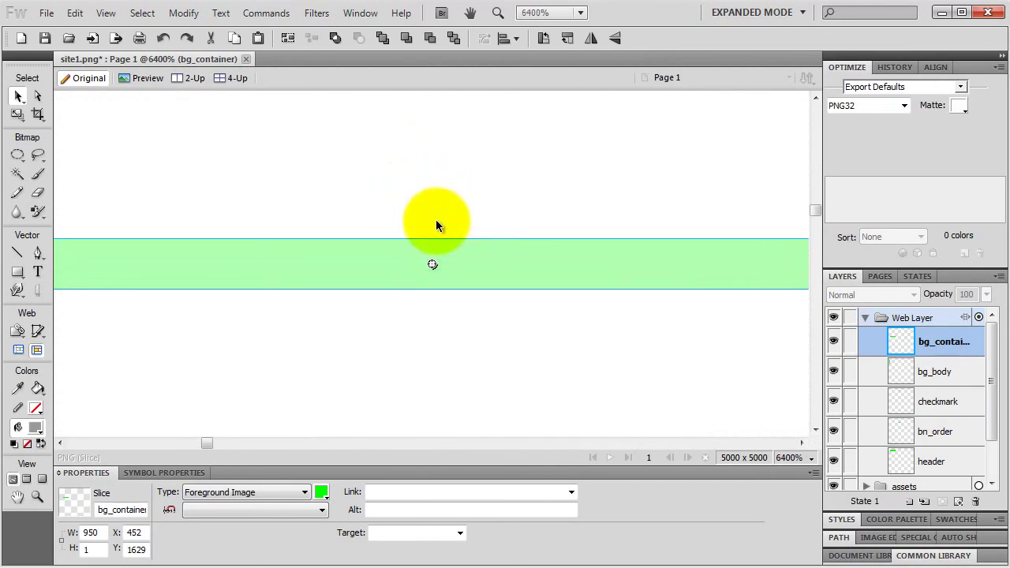
right_click(490, 274)
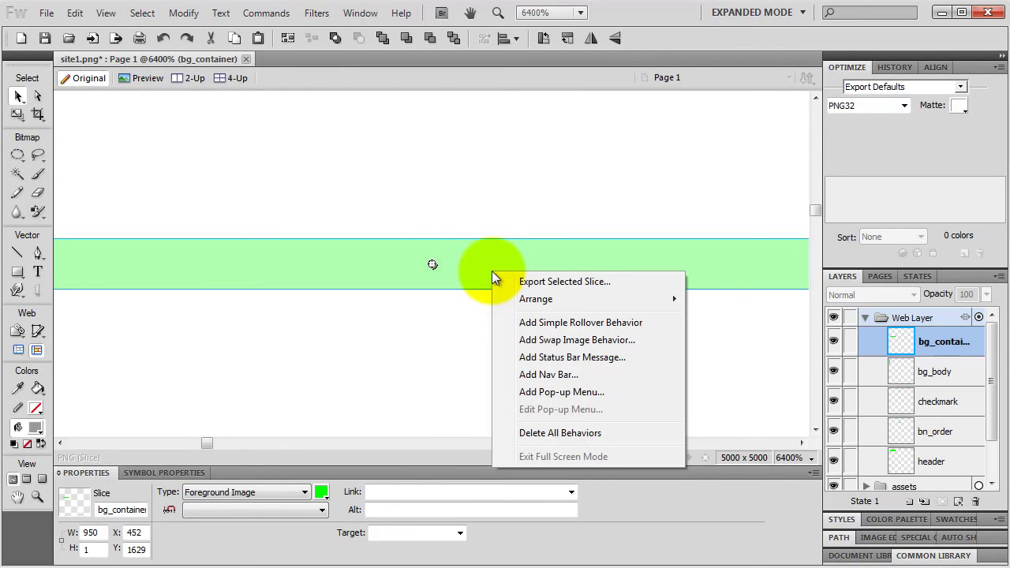
left_click(545, 283)
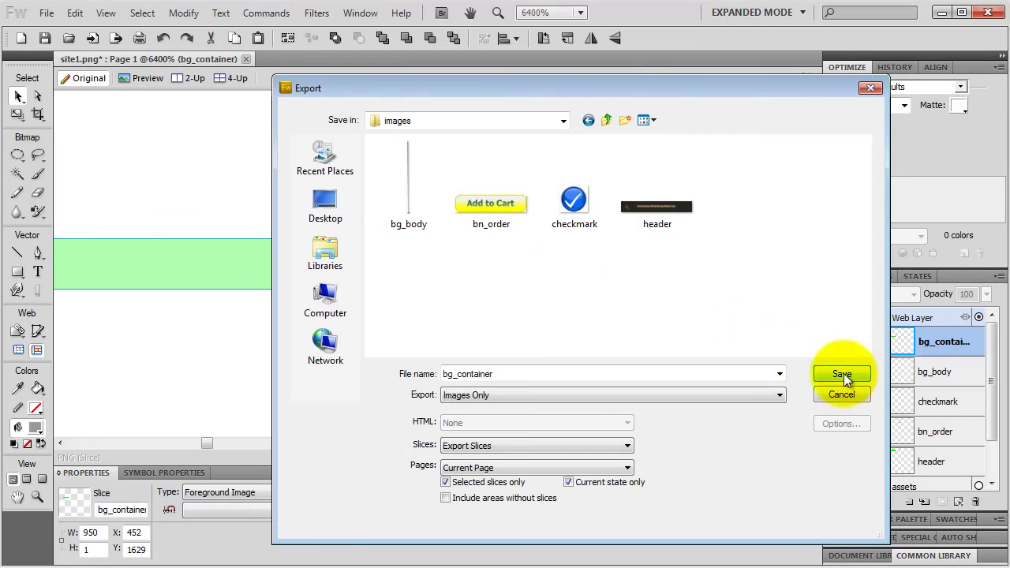
left_click(842, 374)
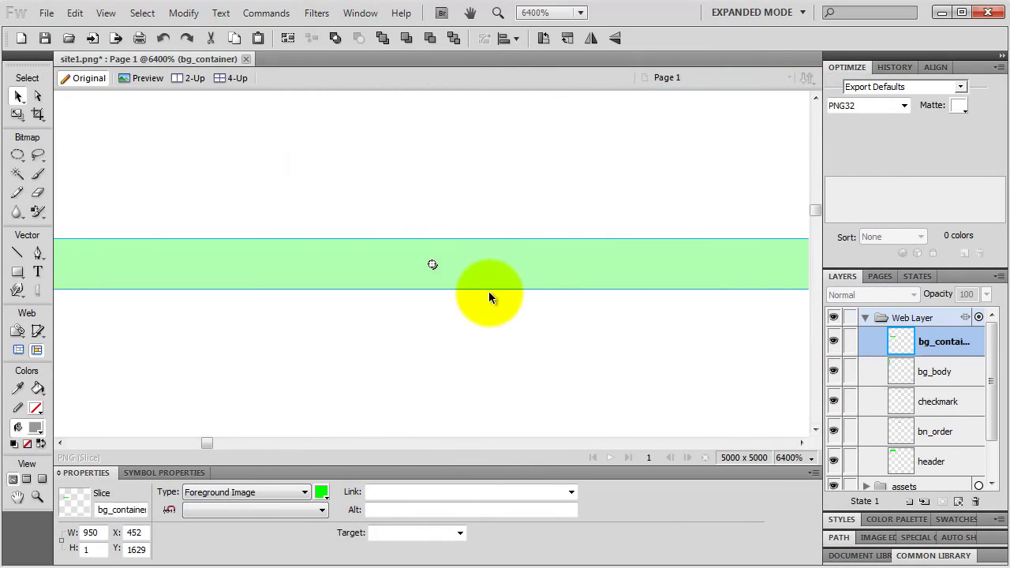
Draw a slice about 950 × 128 px over the rounded bottom edge of the white container, between its side guides
scroll(489, 296, "down", 7)
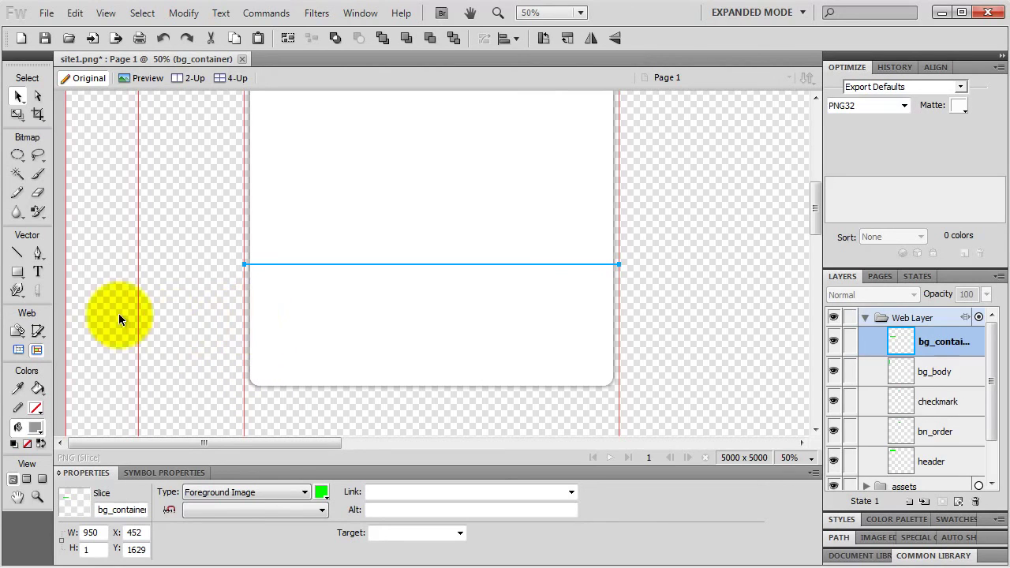
left_click(38, 331)
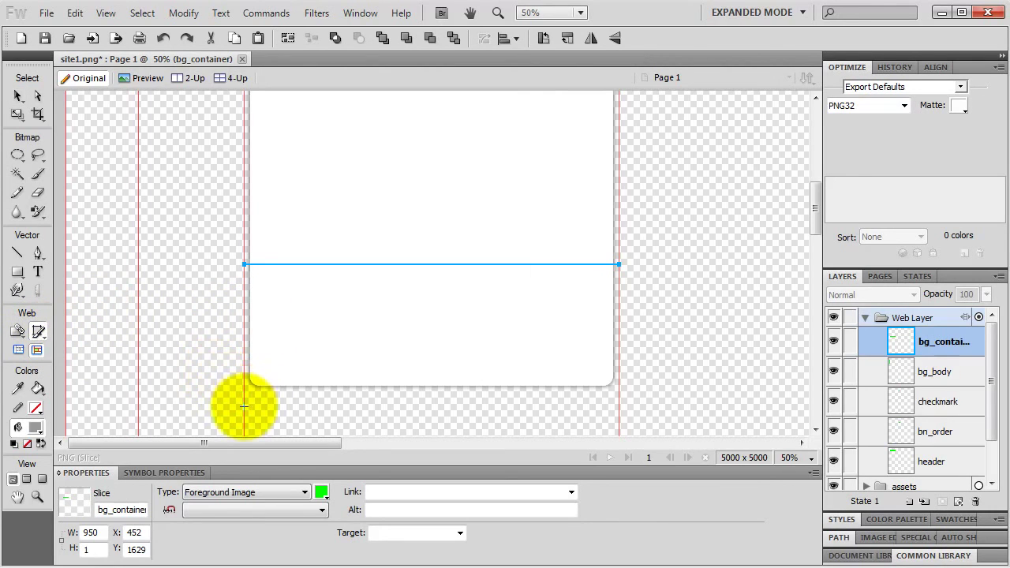
left_click_drag(244, 406, 618, 356)
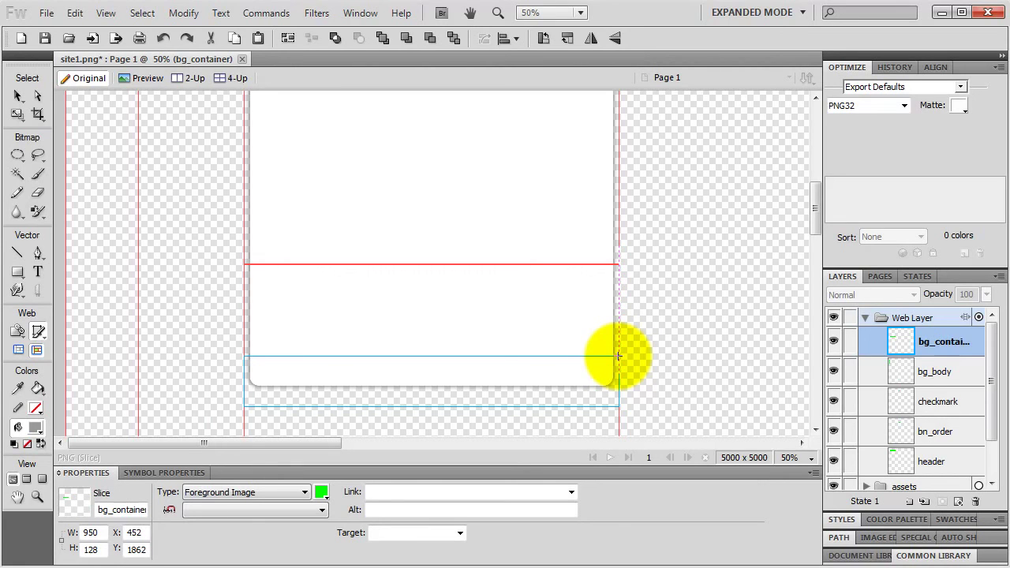
left_click_drag(619, 356, 619, 356)
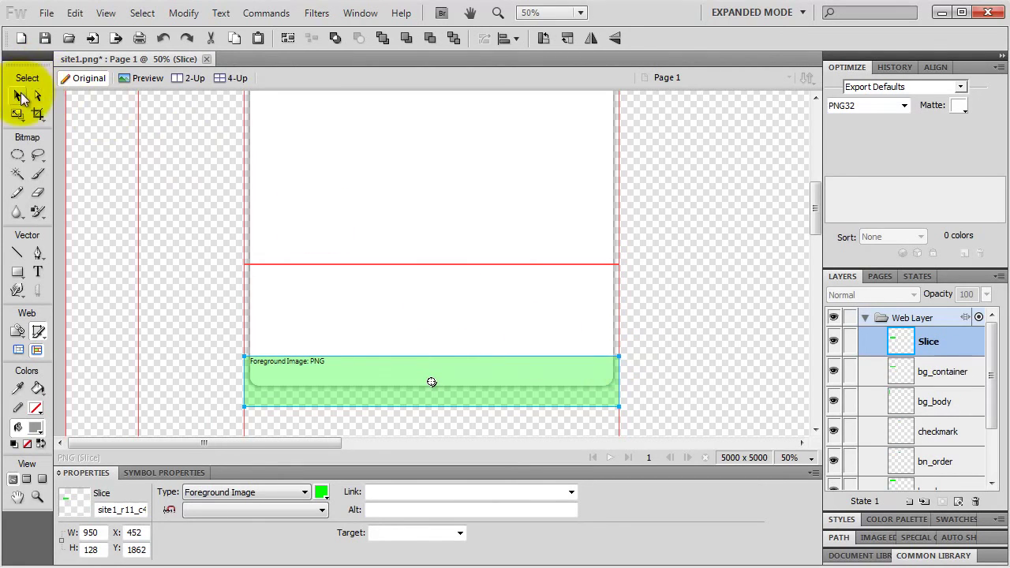
left_click(20, 96)
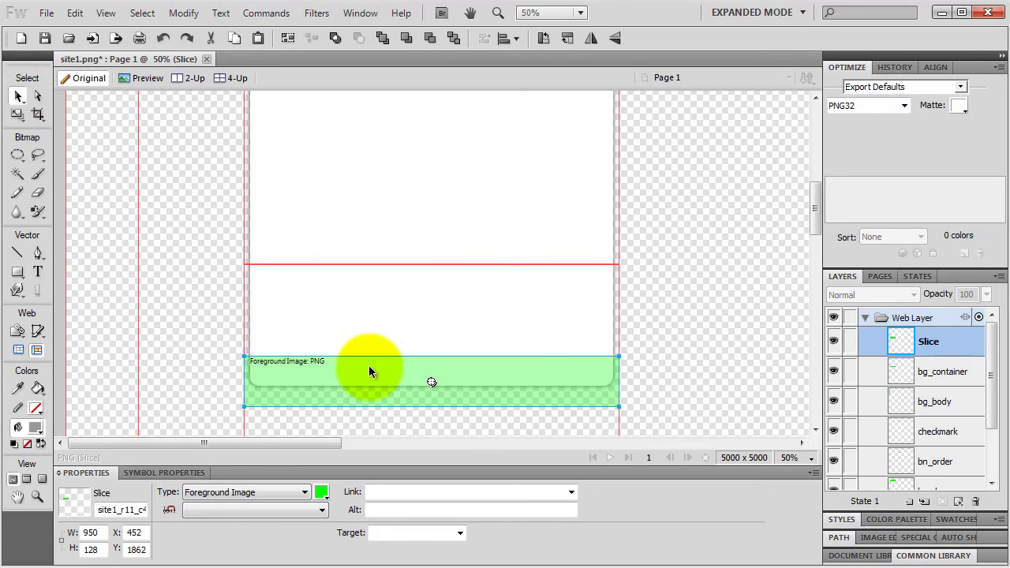
Set the bottom slice's height to 120 px and move it up to Y 1838 around the rounded corners
left_click(93, 549)
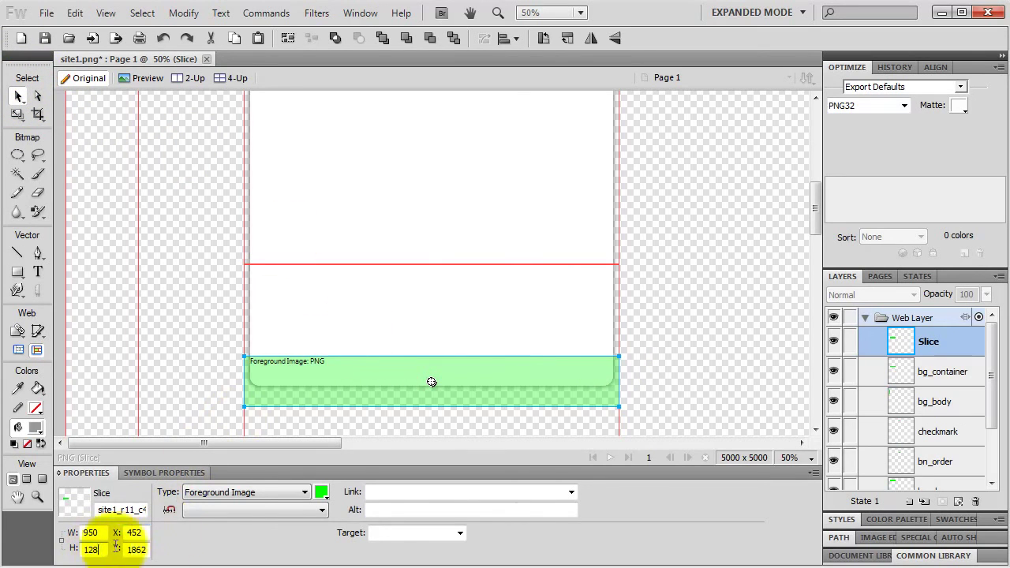
key("BackSpace")
type("0")
key("Return")
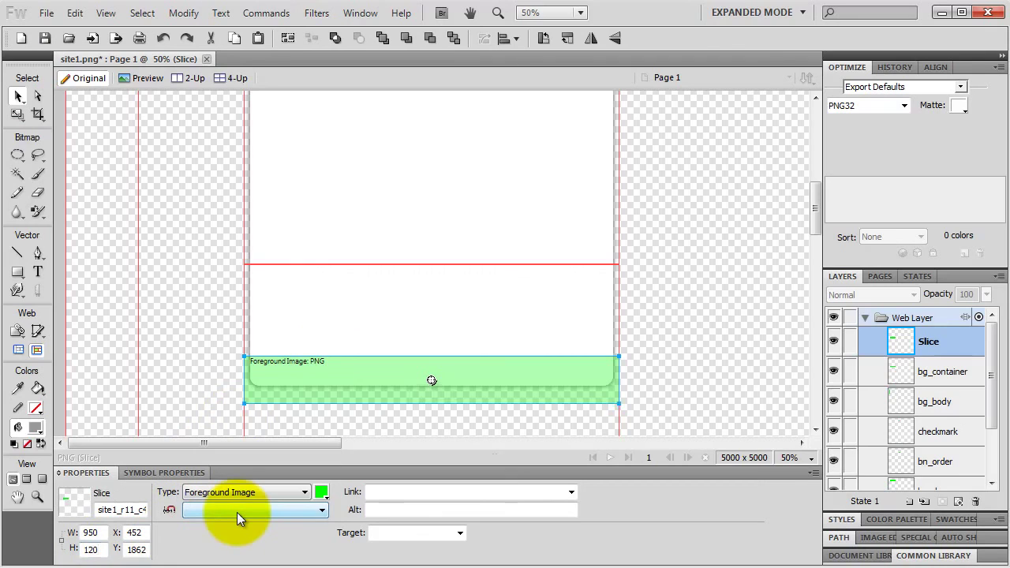
left_click_drag(352, 367, 351, 357)
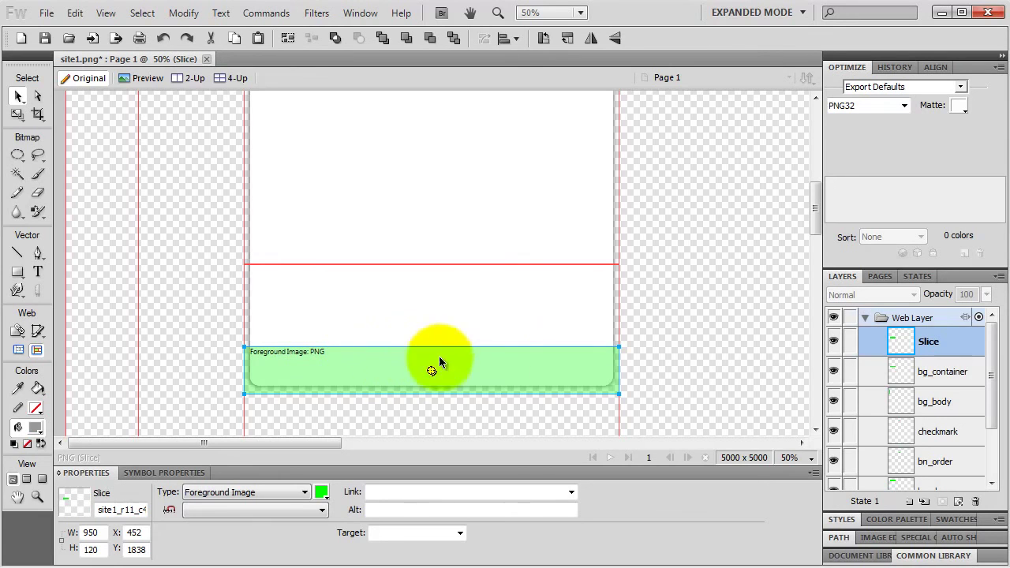
Rename the bottom slice as bg_footer and set its export format to PNG 24
double_click(928, 344)
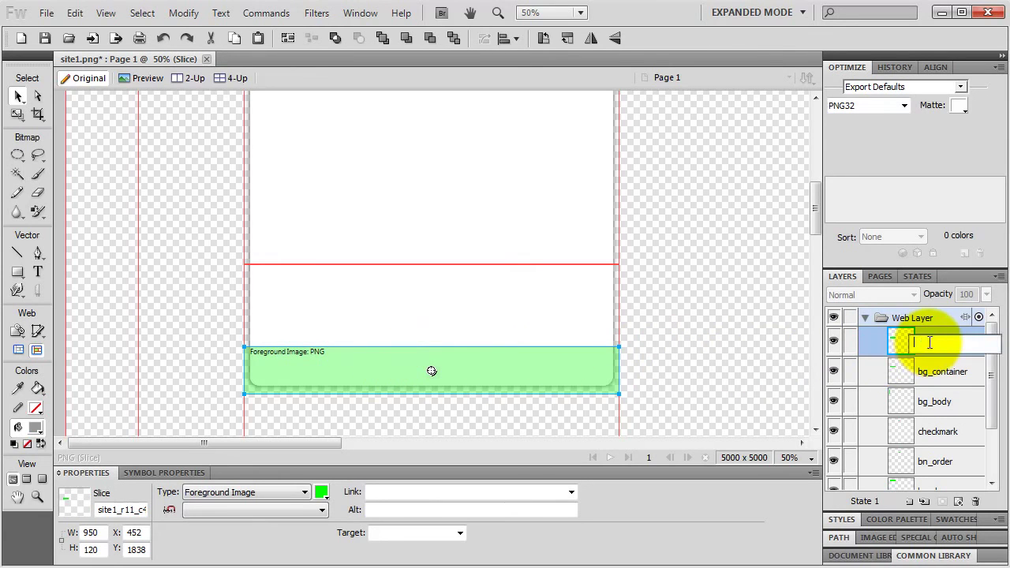
type("bg_")
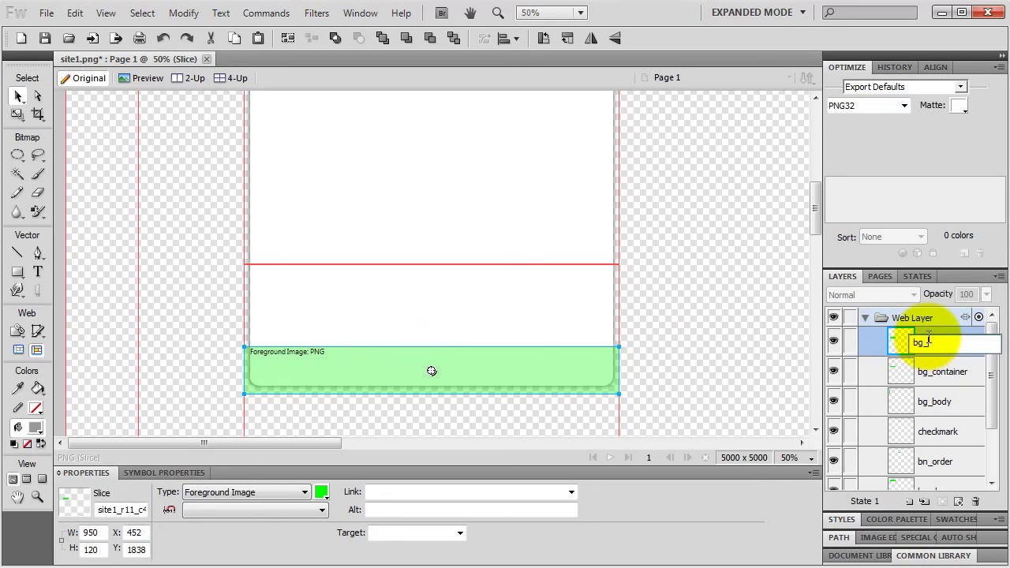
type("footer")
key("Return")
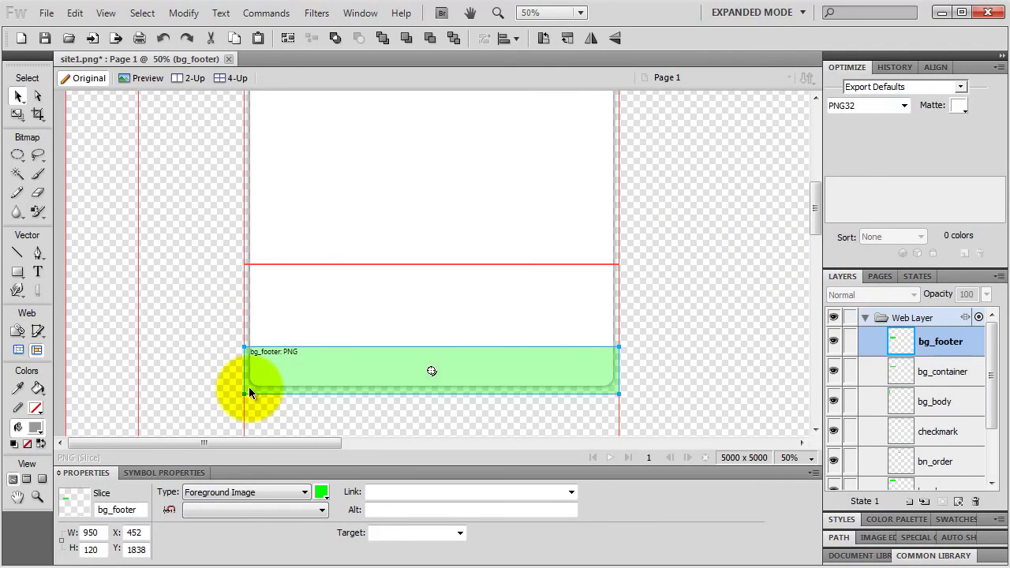
left_click(890, 109)
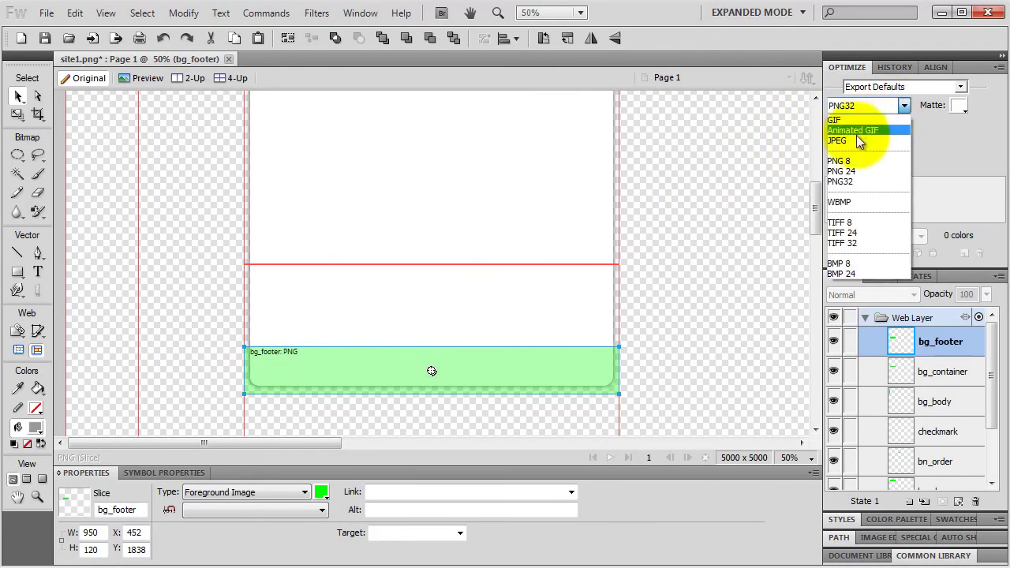
left_click(852, 171)
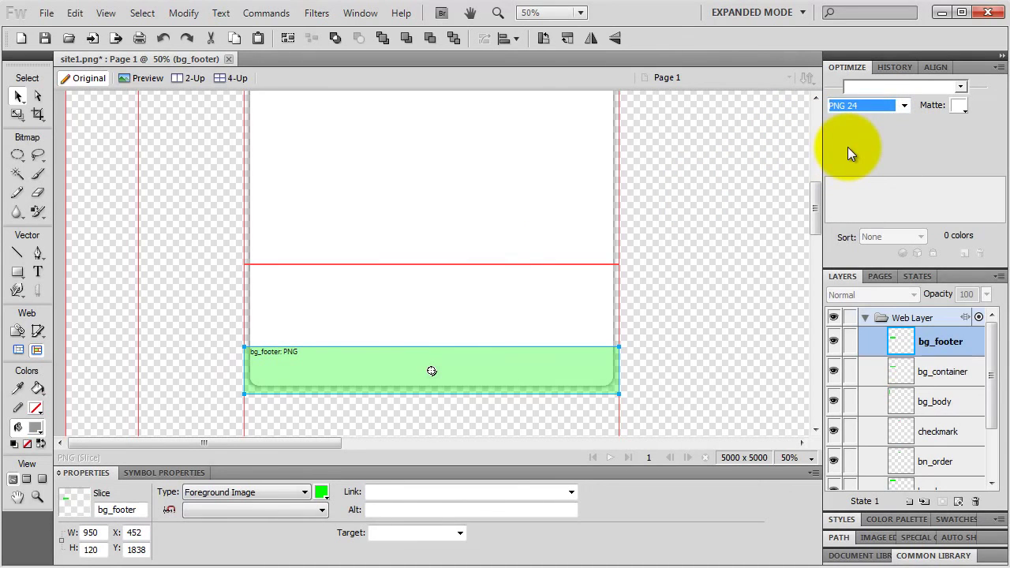
Export only the selected bg_footer slice as images only into the images folder
right_click(487, 368)
left_click(493, 374)
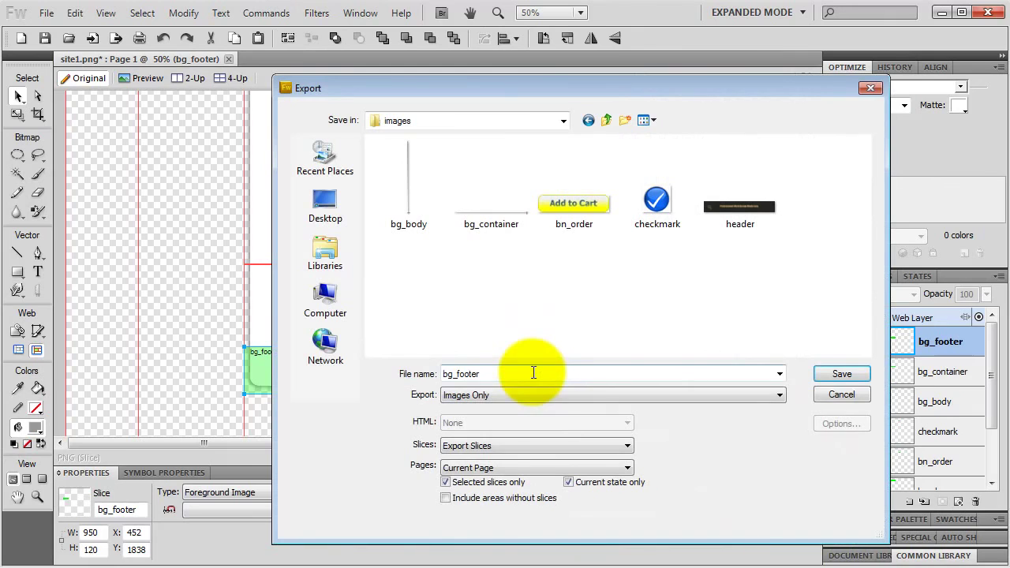
left_click(839, 373)
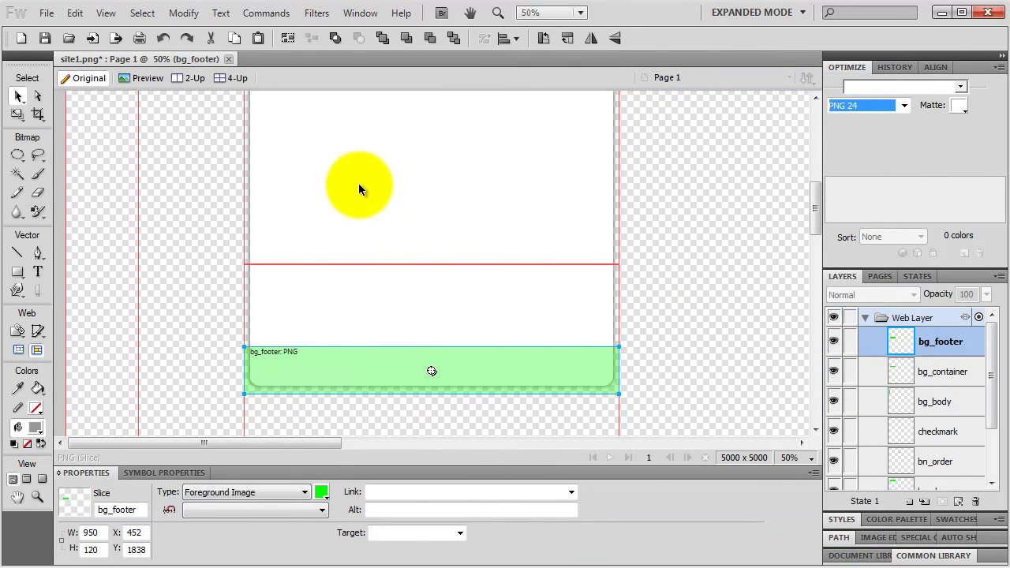
Draw a slice about 950 × 192 px over the green header banner and the top of the white container
key("h")
left_click_drag(413, 153, 411, 304)
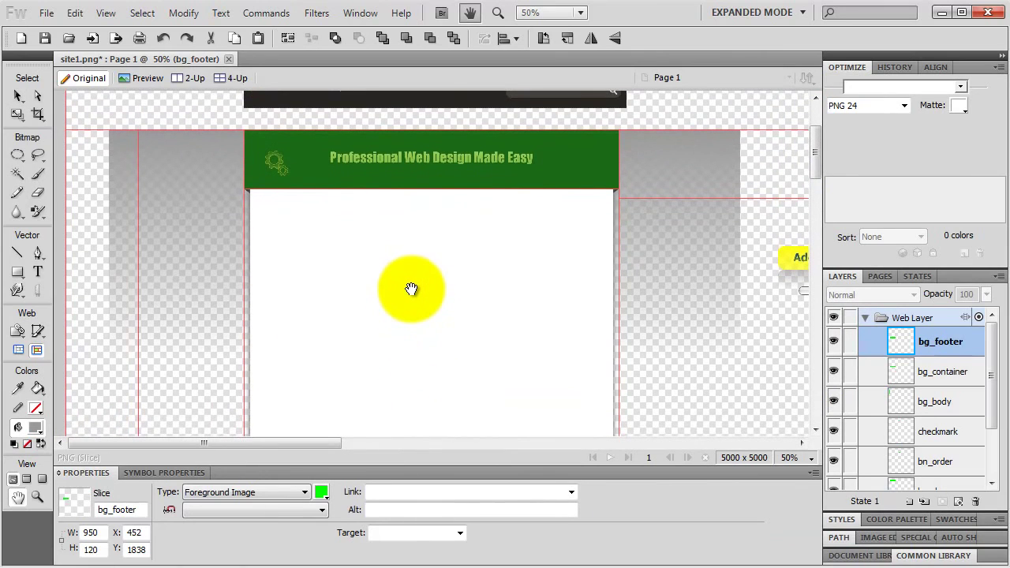
key("v")
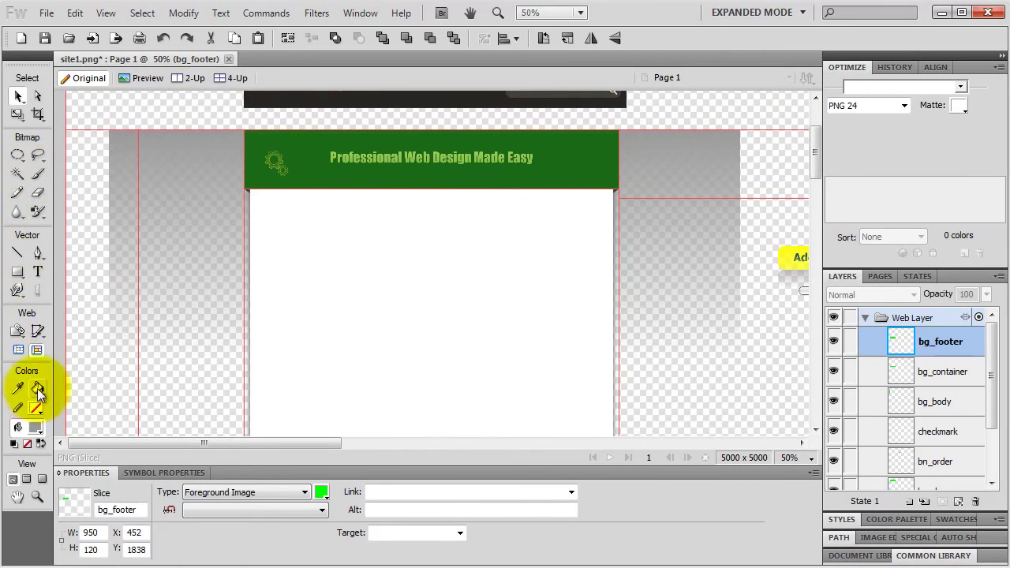
left_click(38, 331)
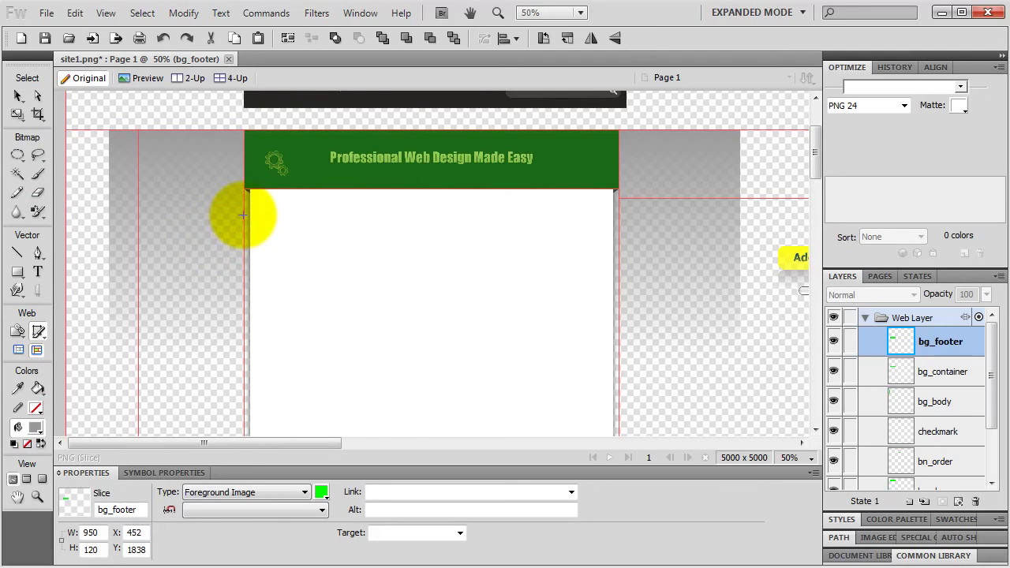
left_click_drag(244, 206, 621, 129)
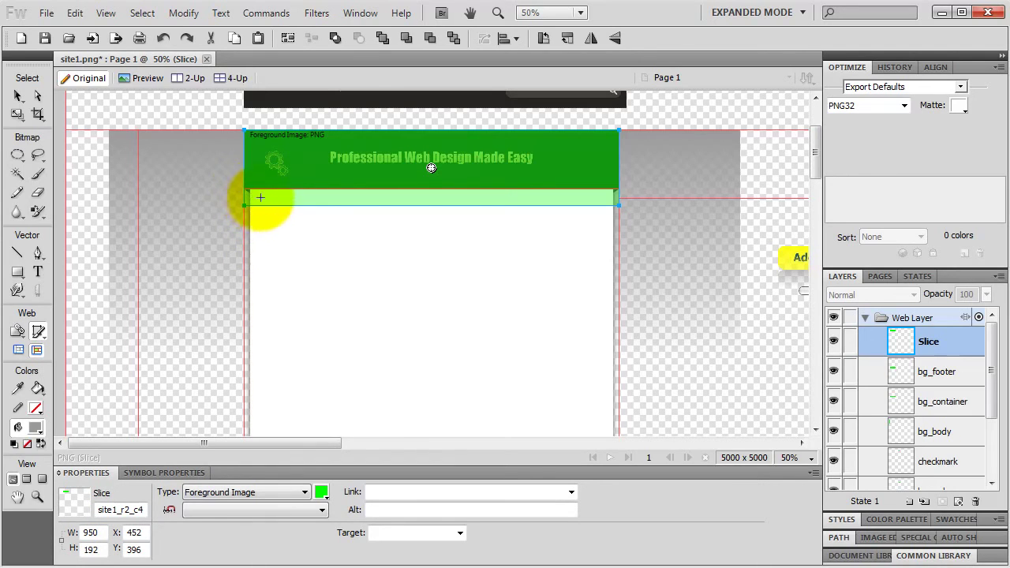
Set the height of the new slice over the header banner to 165 px
double_click(96, 554)
type("16")
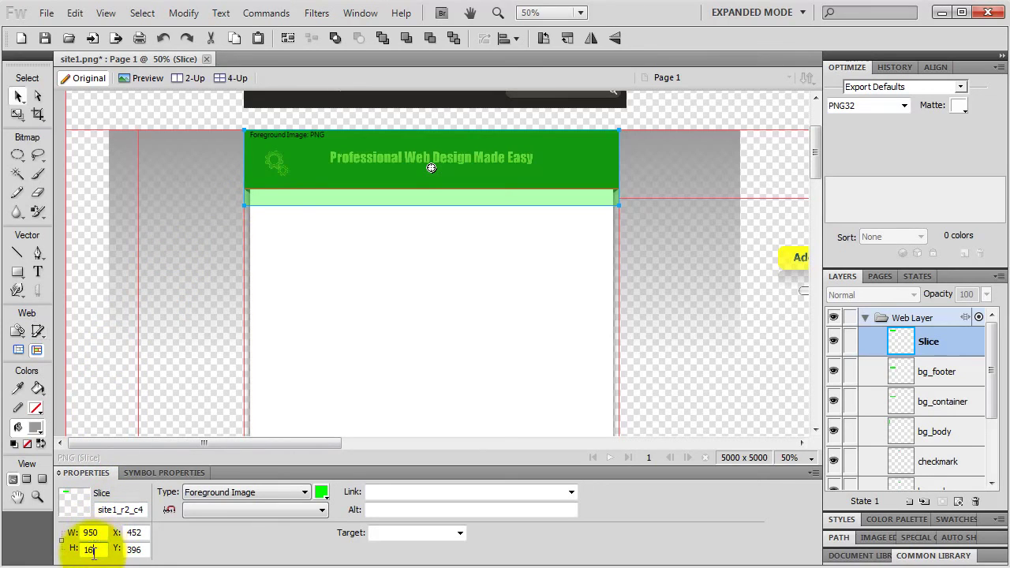
type("0")
key("Return")
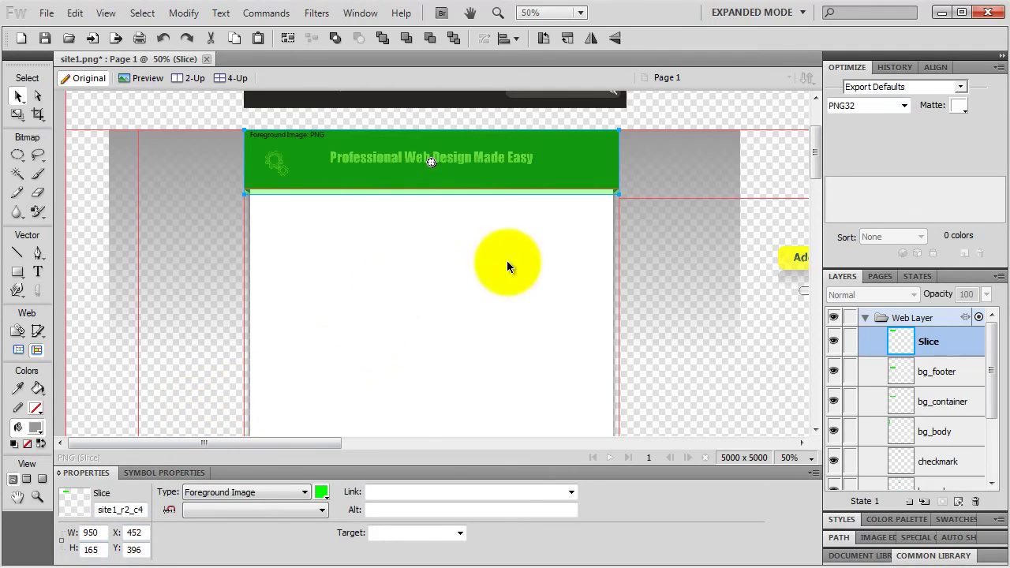
Rename the new slice over the header banner as bg_header and set its export format to PNG 24
double_click(925, 341)
type("bg")
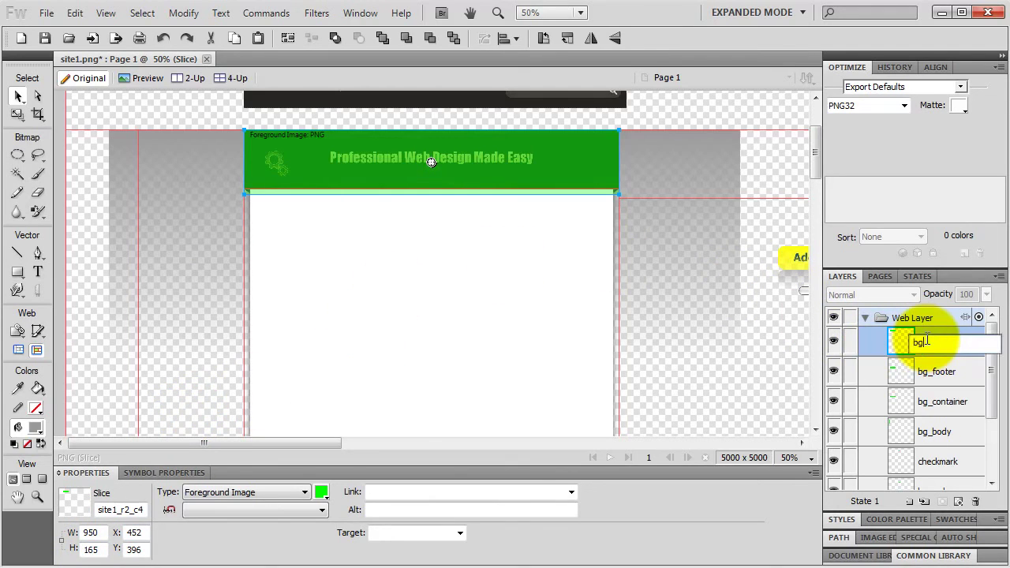
type("_header")
key("Return")
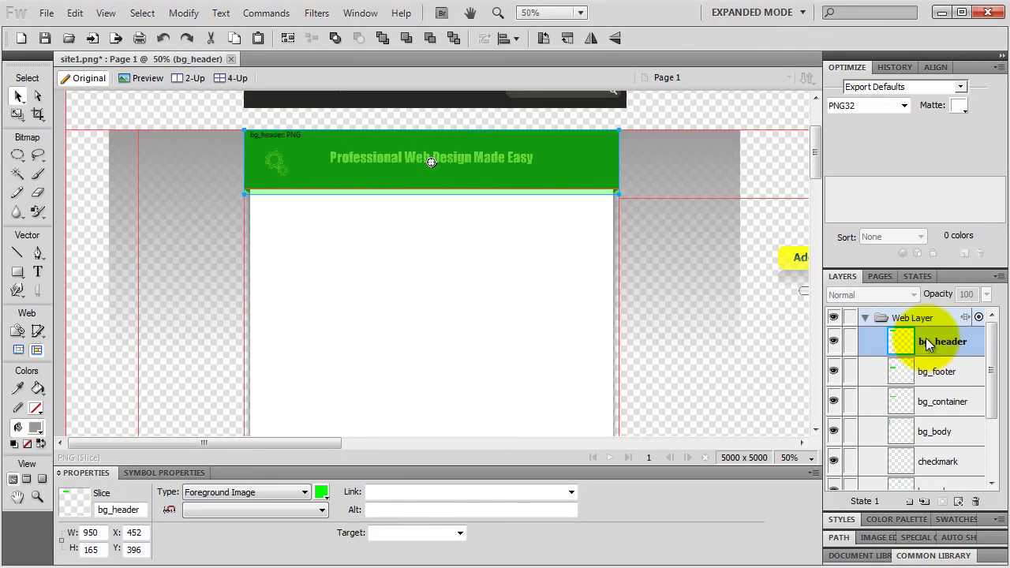
left_click(905, 106)
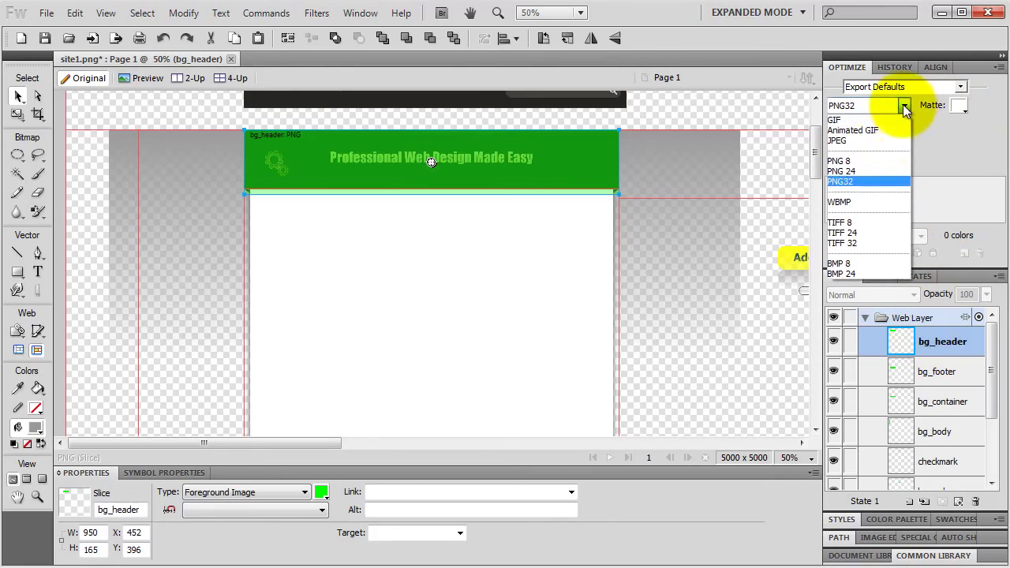
left_click(872, 172)
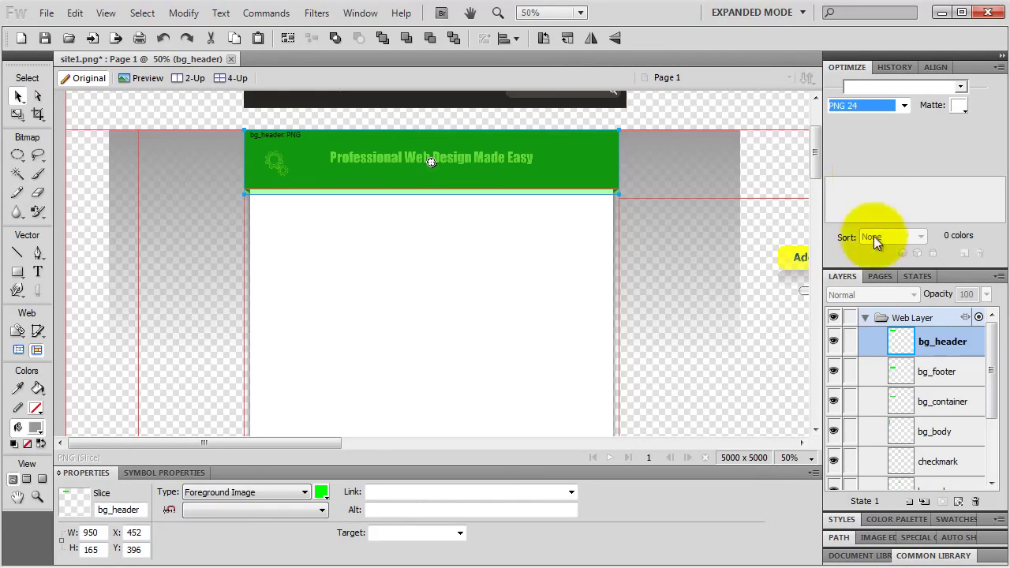
Hide the header layer and export only the selected bg_header slice as images only into the images folder
left_click(865, 317)
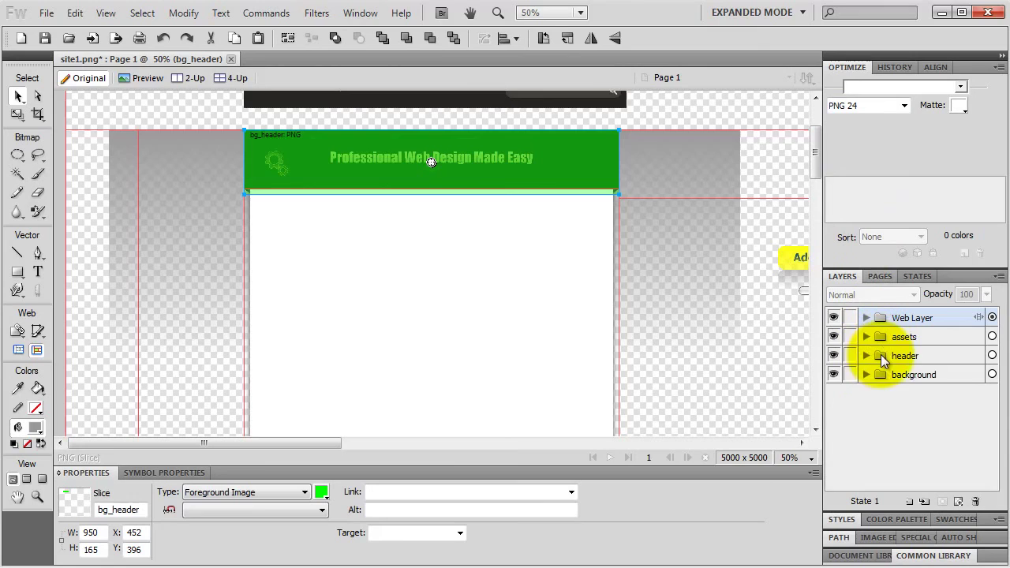
left_click(833, 355)
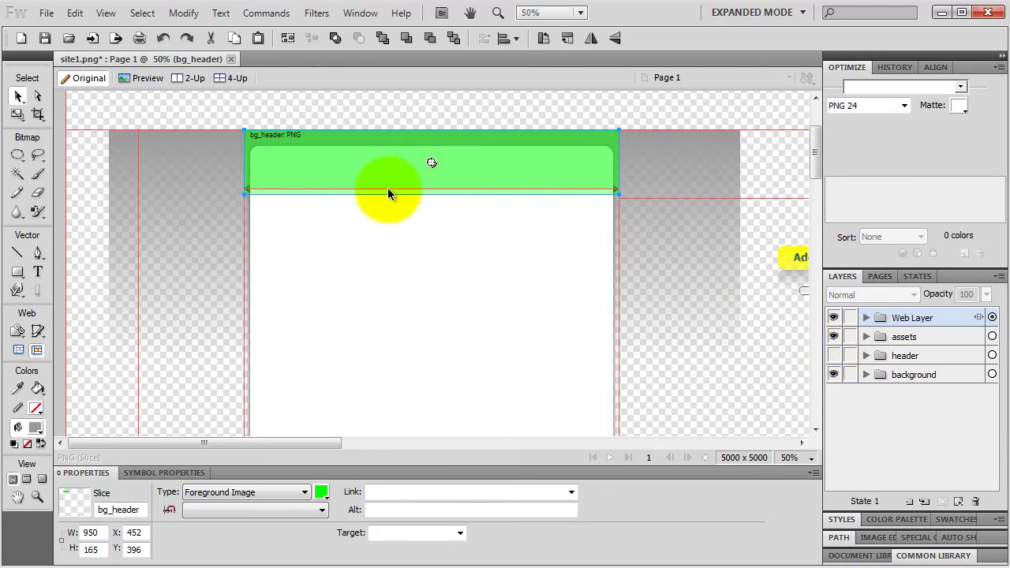
key("ctrl+1")
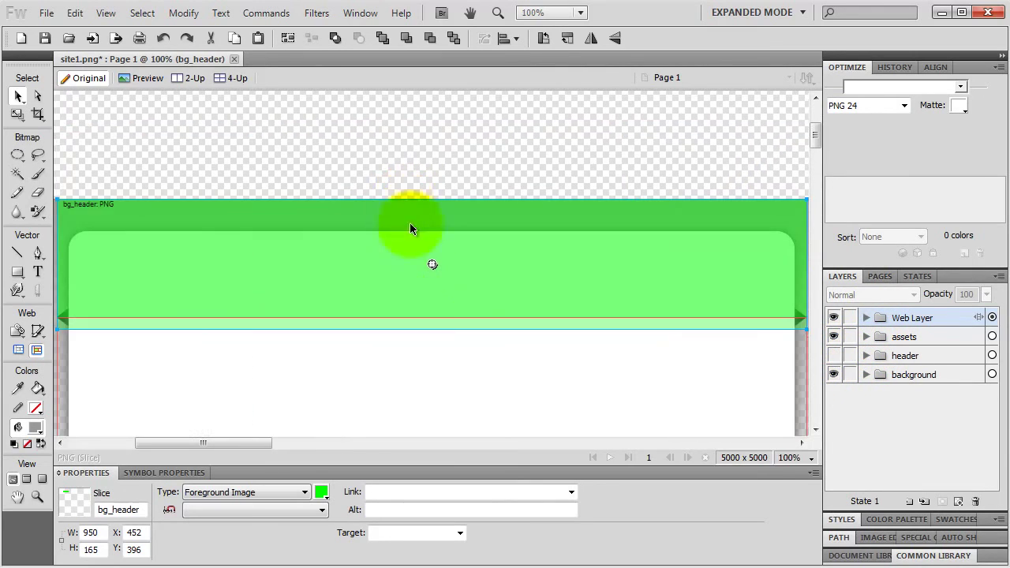
right_click(421, 325)
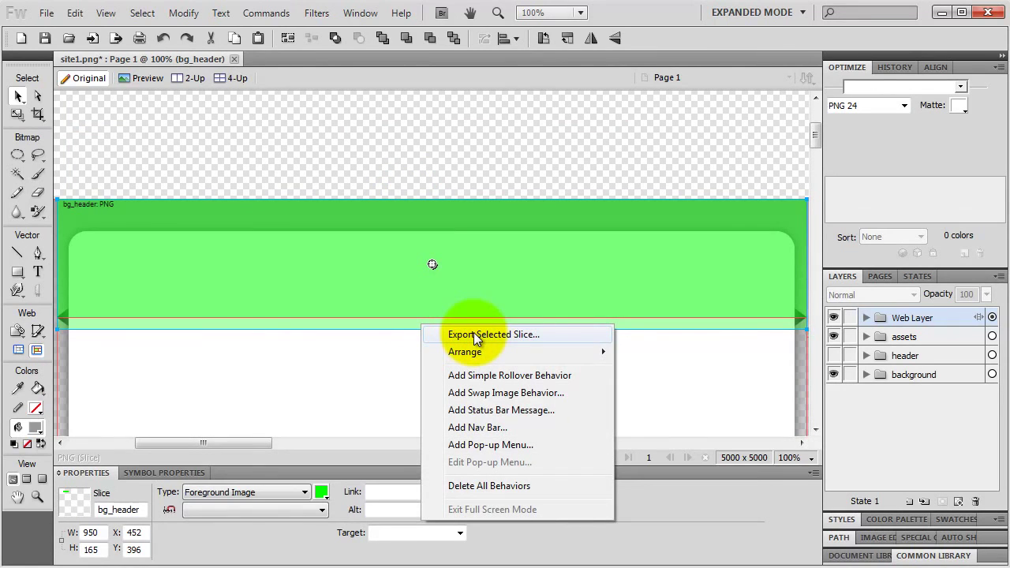
left_click(474, 333)
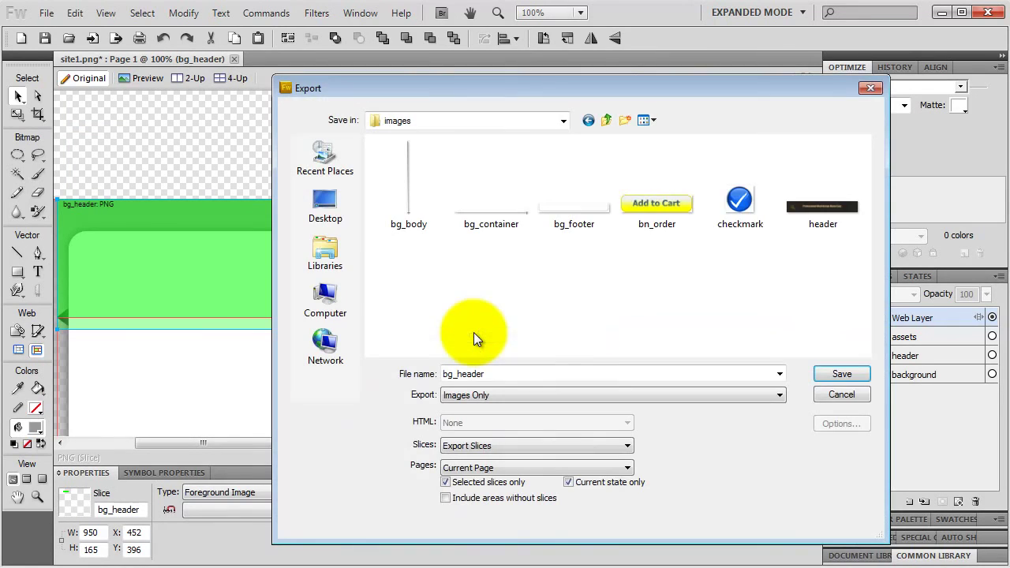
left_click(839, 374)
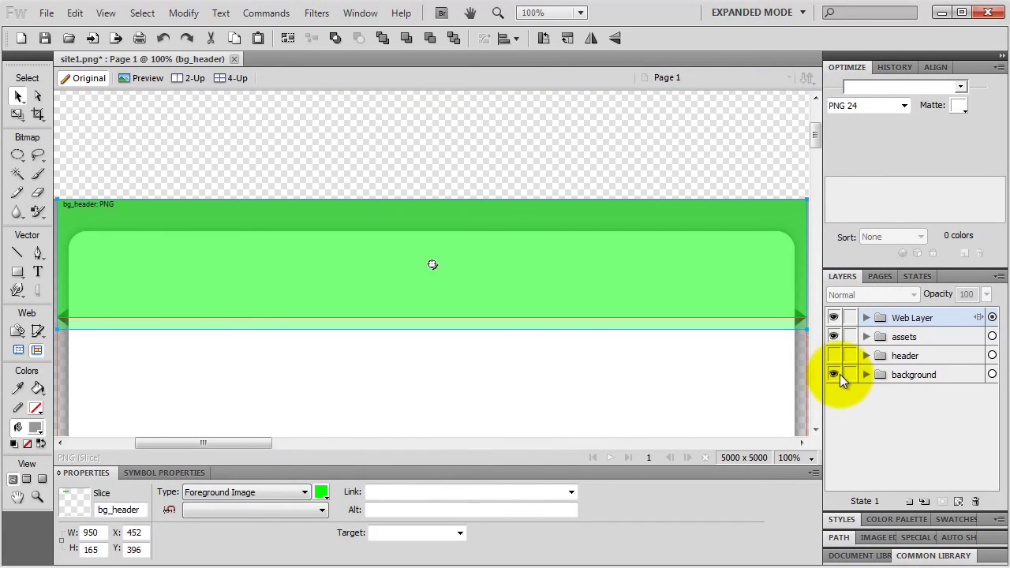
Make the header layer visible again
left_click(834, 355)
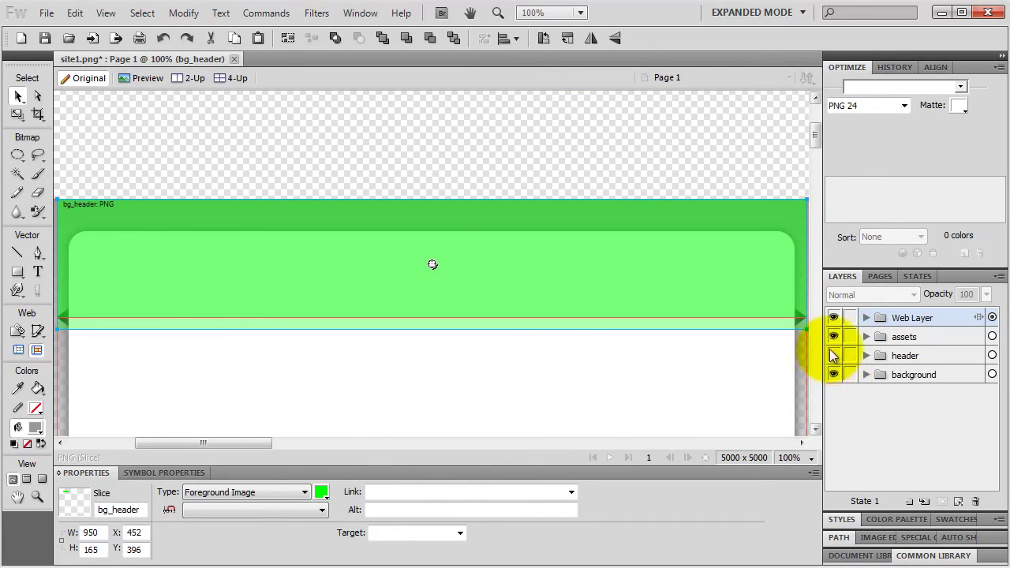
left_click(867, 317)
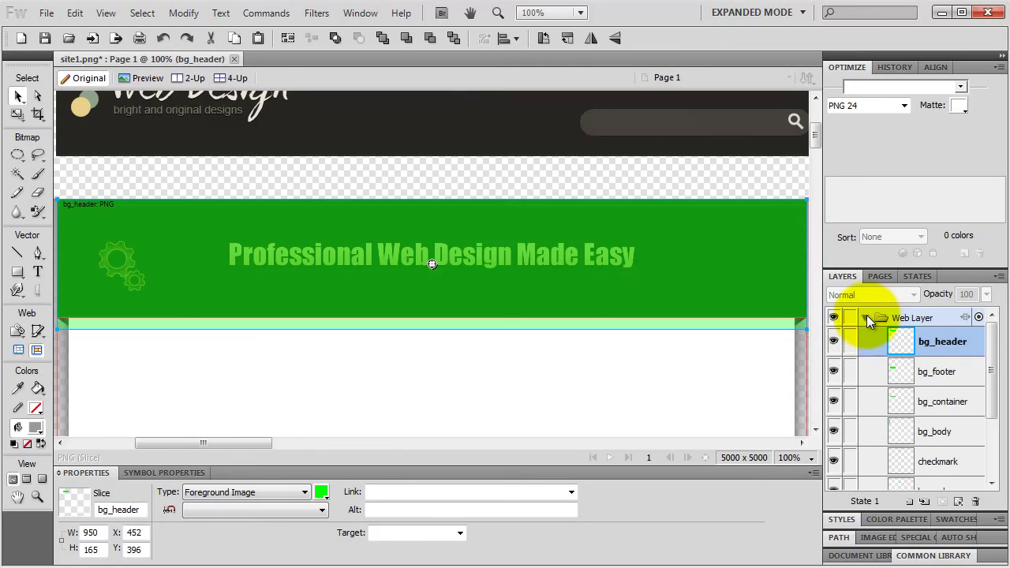
scroll(553, 306, "down", 3)
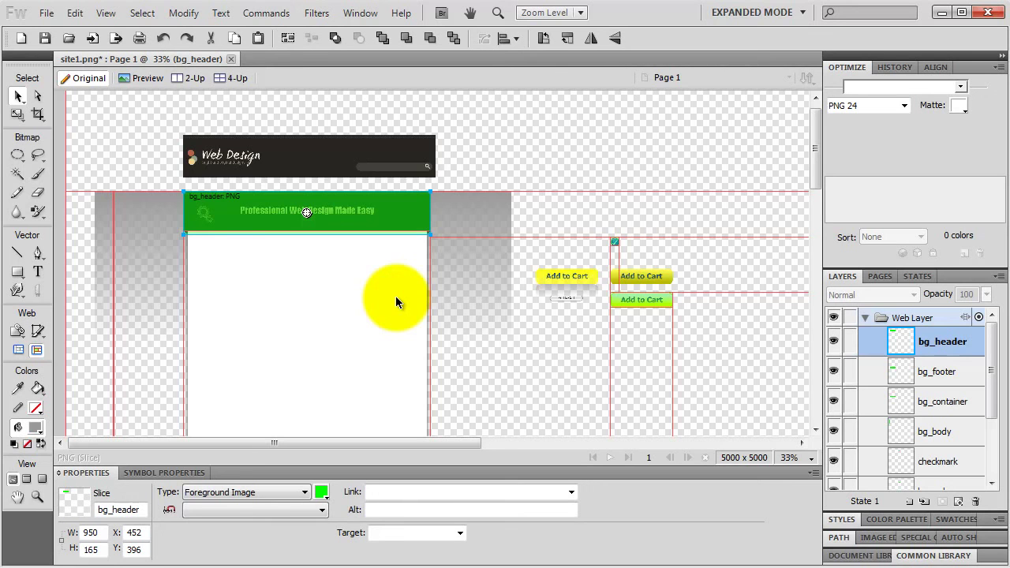
key("alt+Tab")
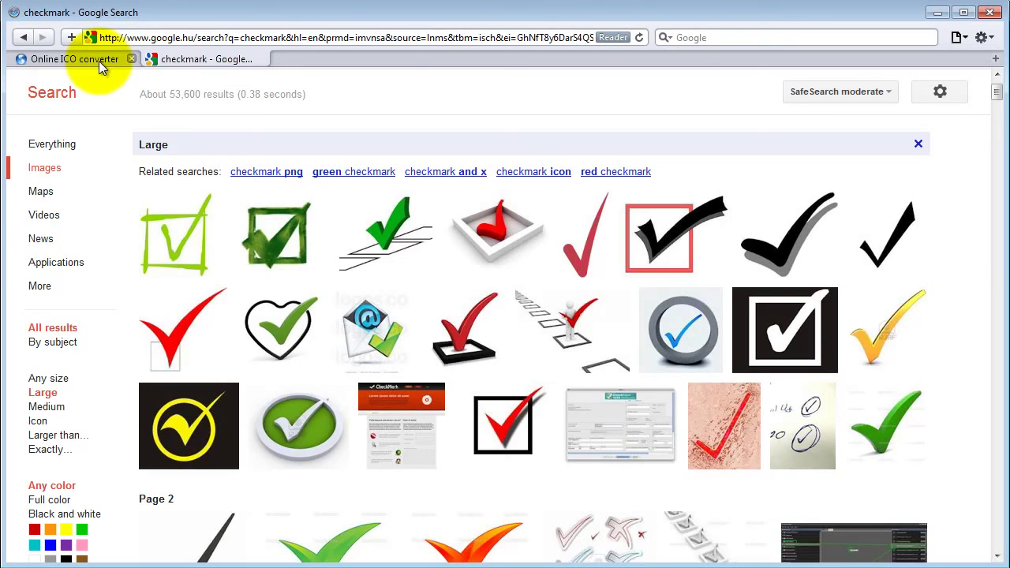
key("alt+Tab")
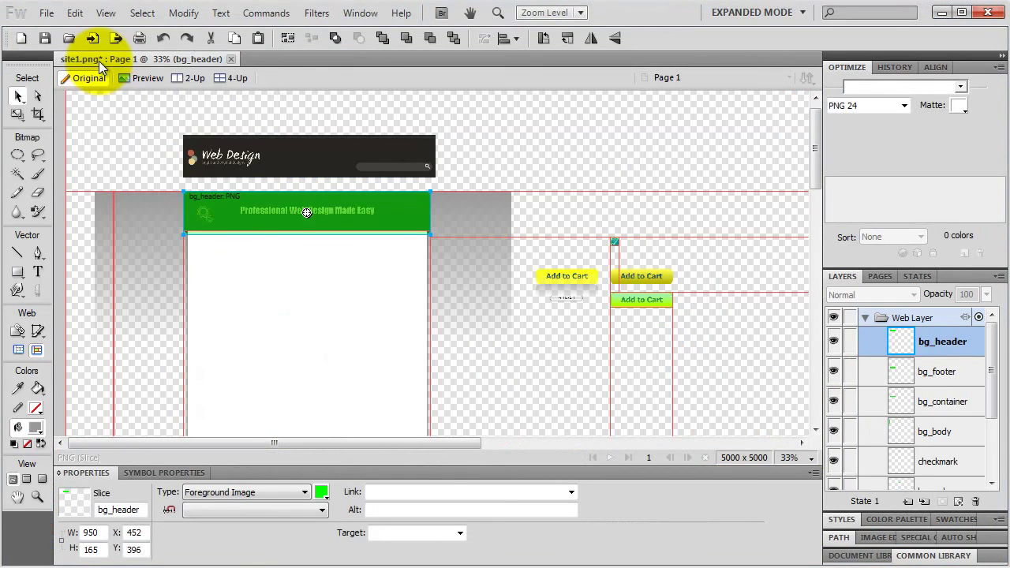
Hide the Web Layer and place a copy of the banner's Gears symbol beside the page, above the yellow Add to Cart button
left_click(866, 317)
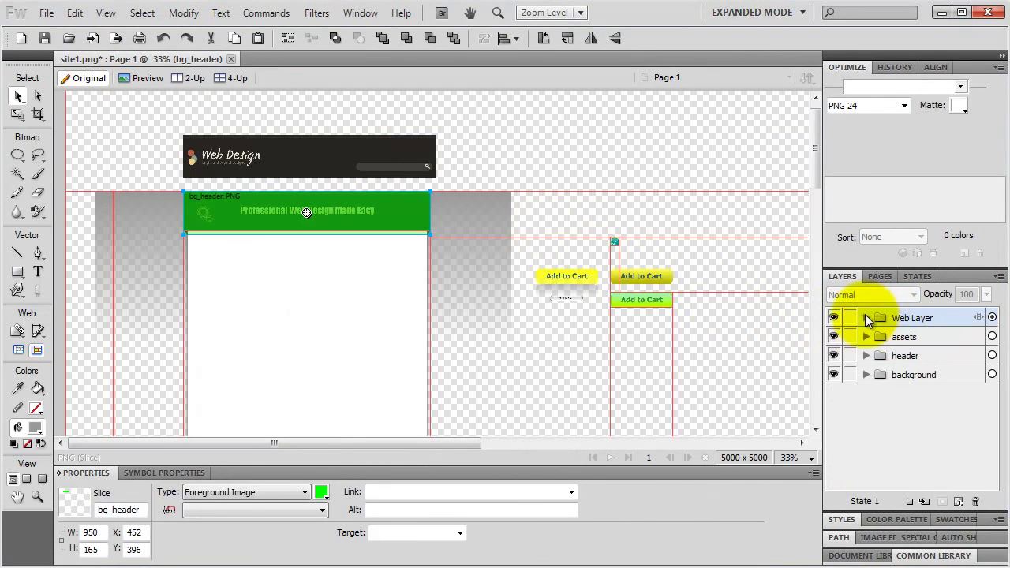
left_click(833, 317)
left_click(207, 215)
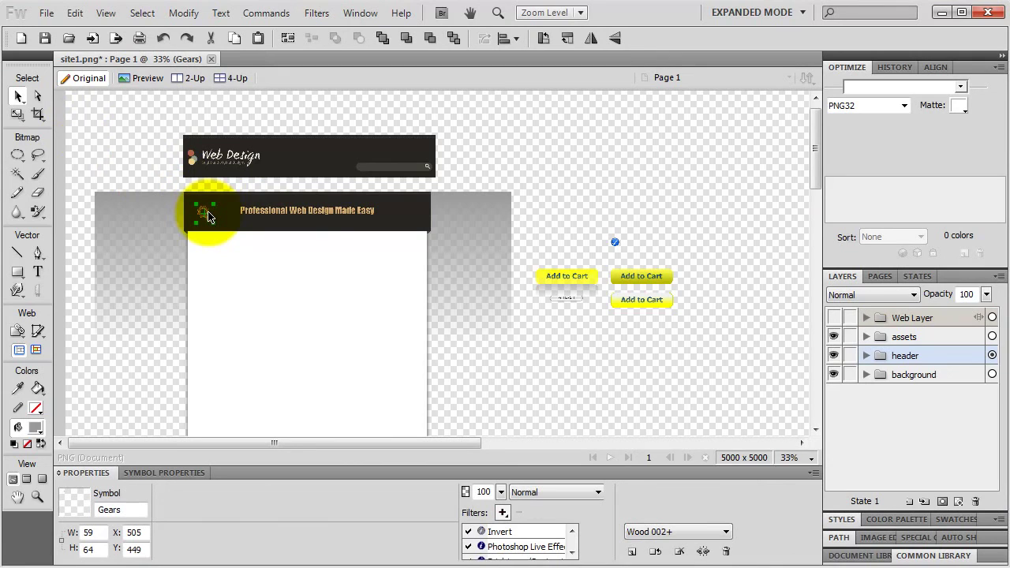
left_click_drag(208, 217, 554, 230)
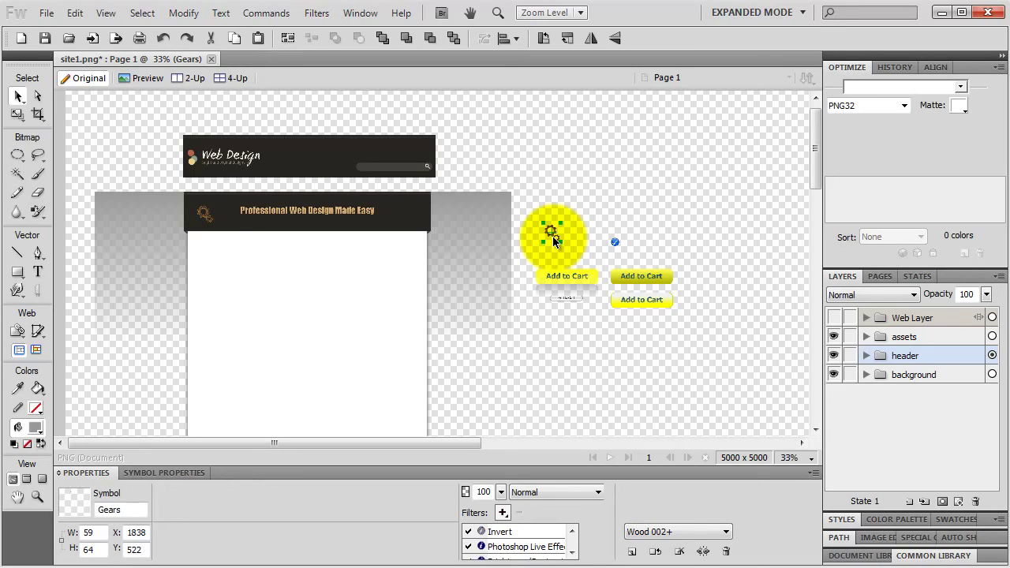
Draw a small slice just above the copied gears and set its size to 32 × 32 px
left_click(38, 331)
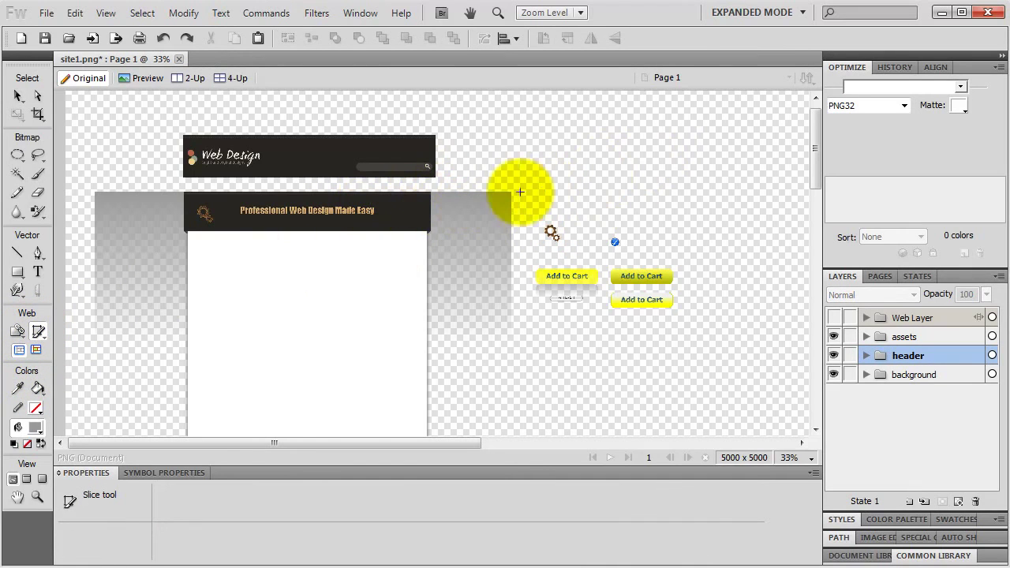
left_click_drag(540, 210, 554, 202)
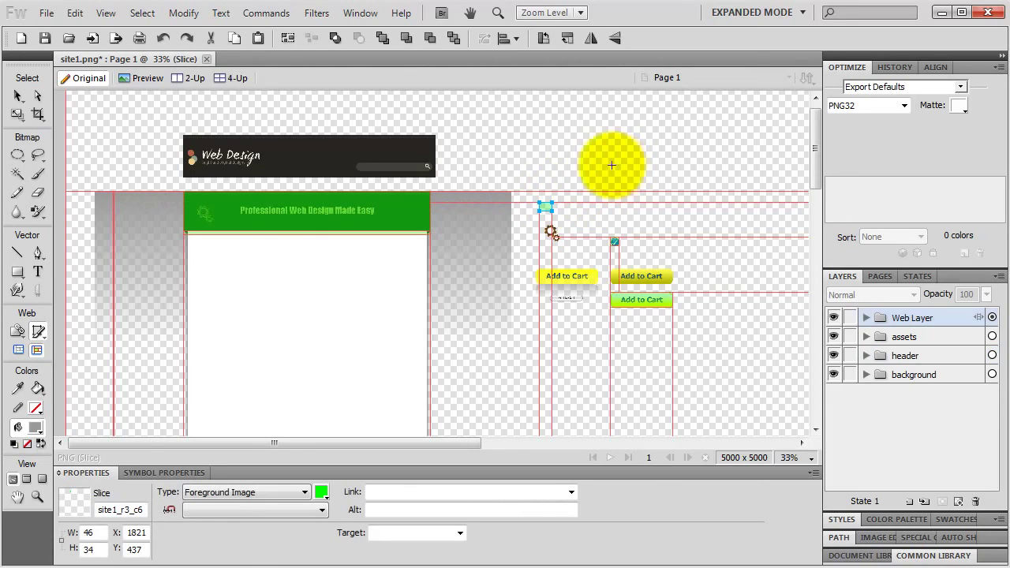
type("32")
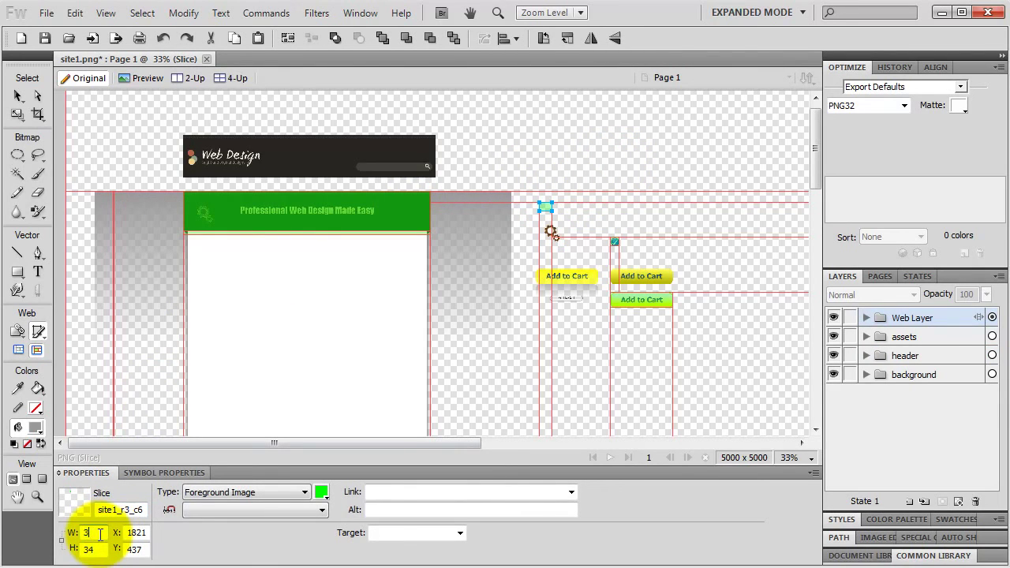
key("Return")
double_click(89, 549)
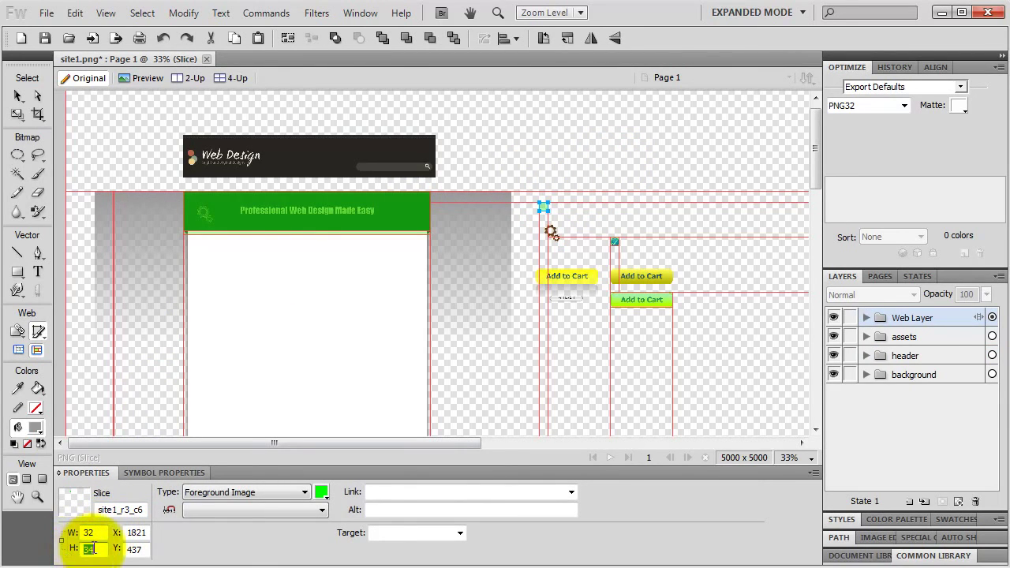
type("32")
key("Return")
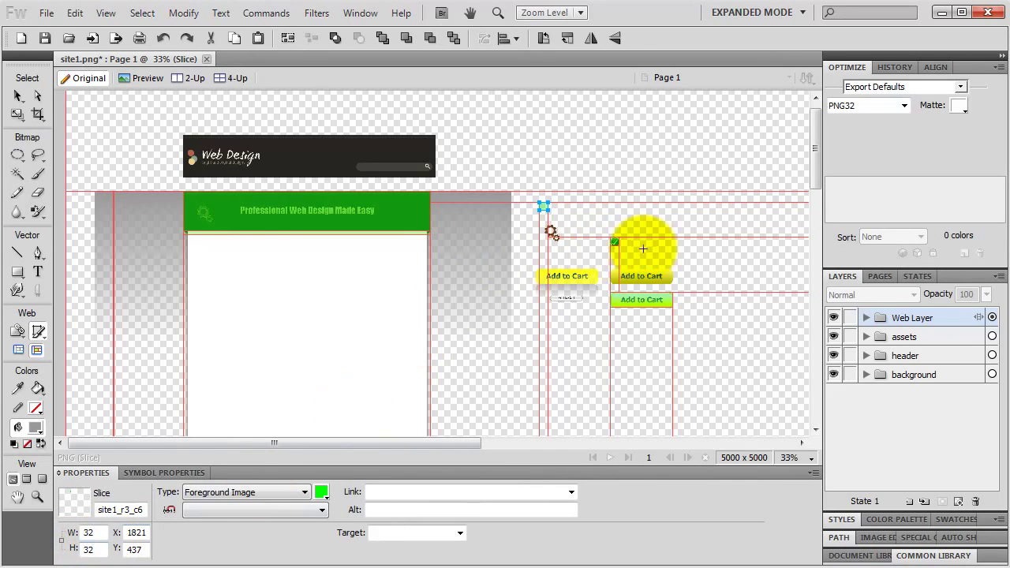
Hide the new 32 × 32 px slice in the Web Layer
key("v")
key("ctrl+equal")
key("ctrl+equal")
key("ctrl+equal")
key("ctrl+equal")
key("ctrl+equal")
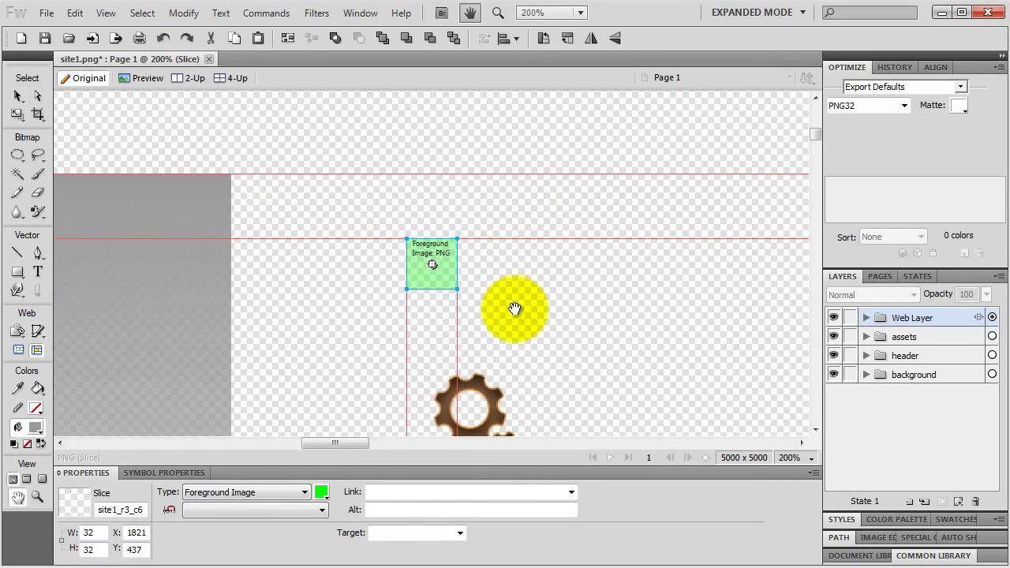
left_click_drag(514, 304, 467, 184)
key("k")
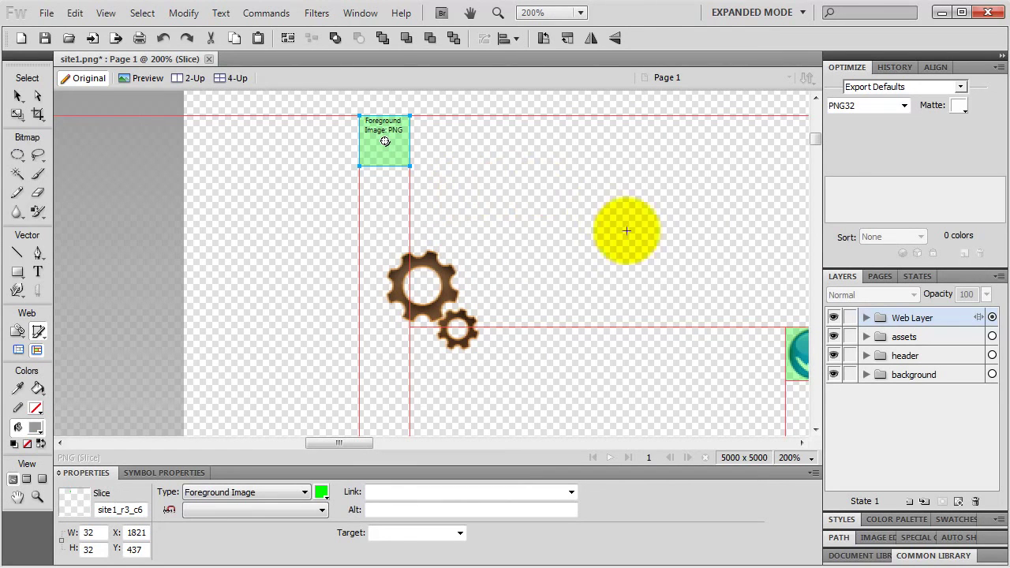
left_click(865, 318)
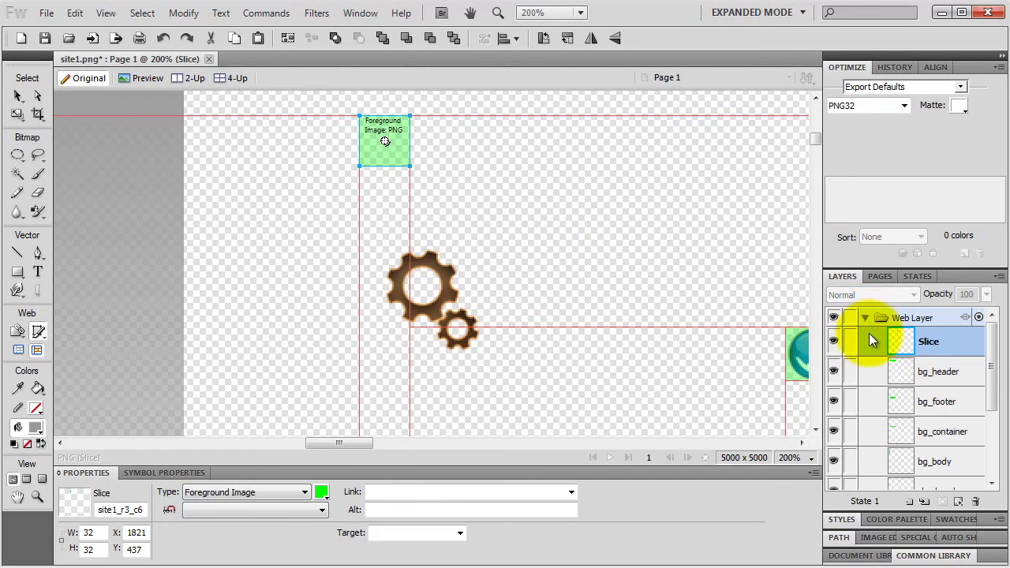
left_click(833, 341)
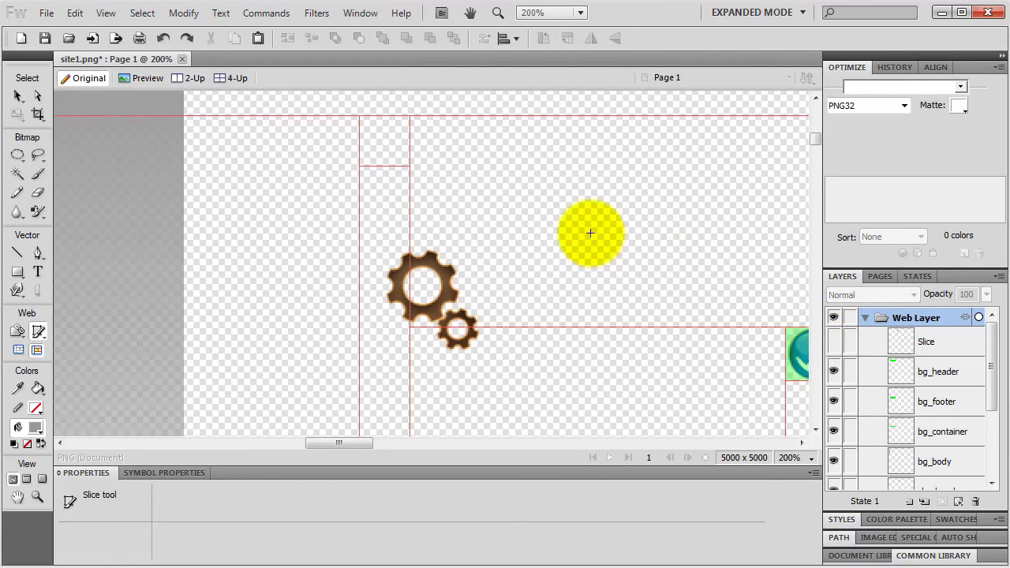
Move the copied gears up to just below the square slice outline, to about X 1818, Y 478
left_click(17, 96)
left_click(449, 312)
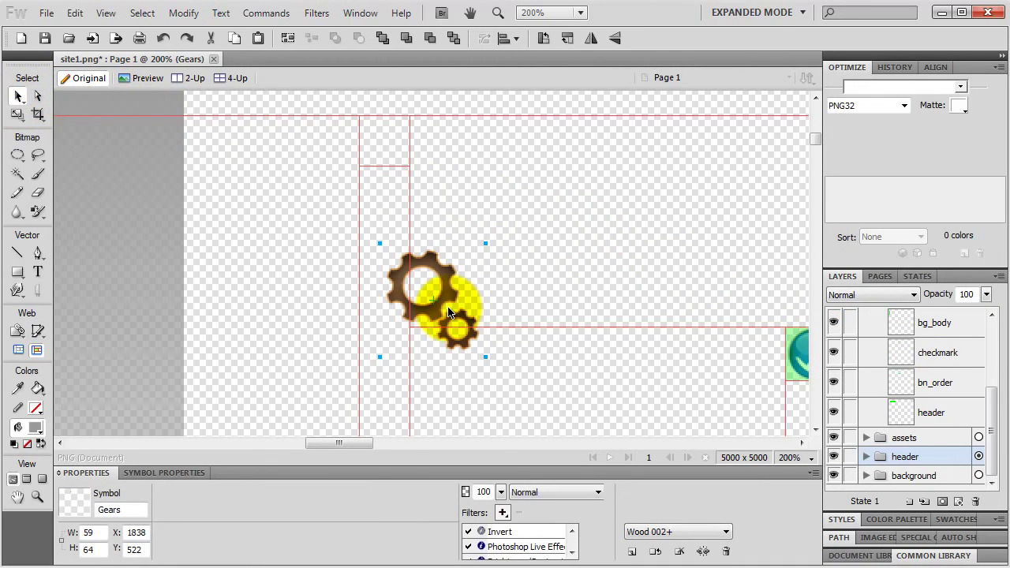
left_click_drag(448, 313, 416, 245)
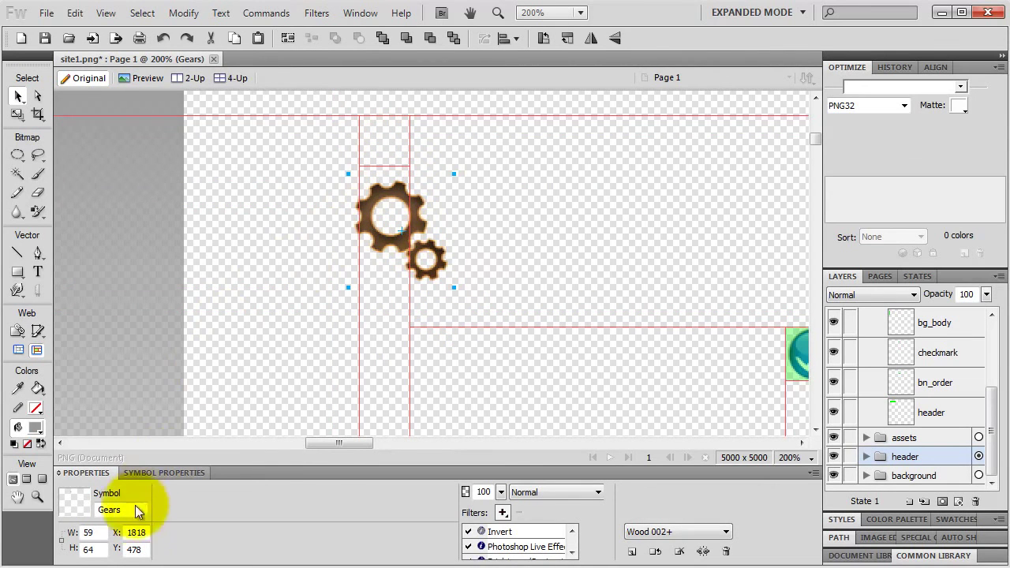
Constrain the copied gears' proportions and scale the symbol down to a height of 32 px
left_click(66, 543)
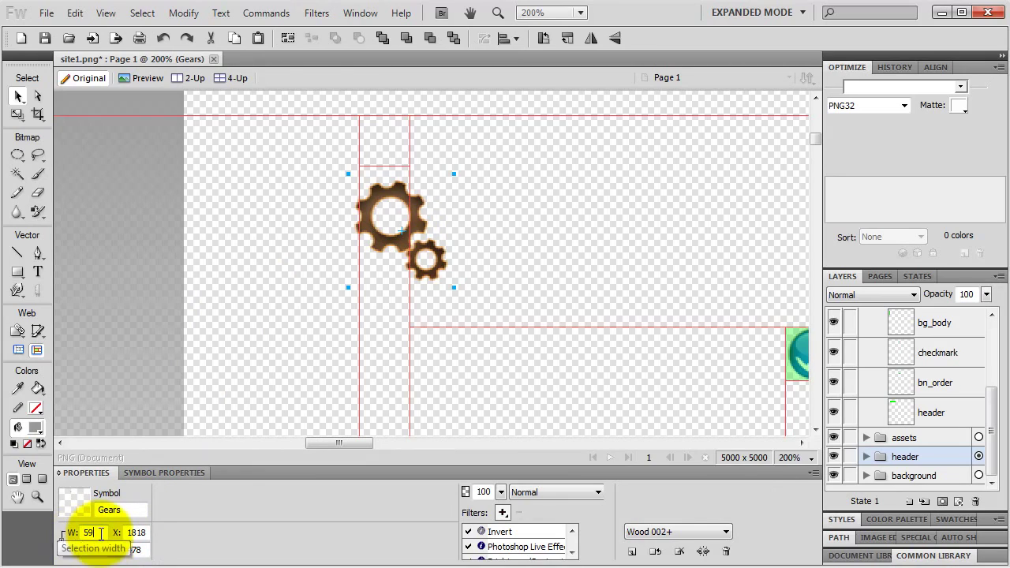
double_click(91, 534)
type("32")
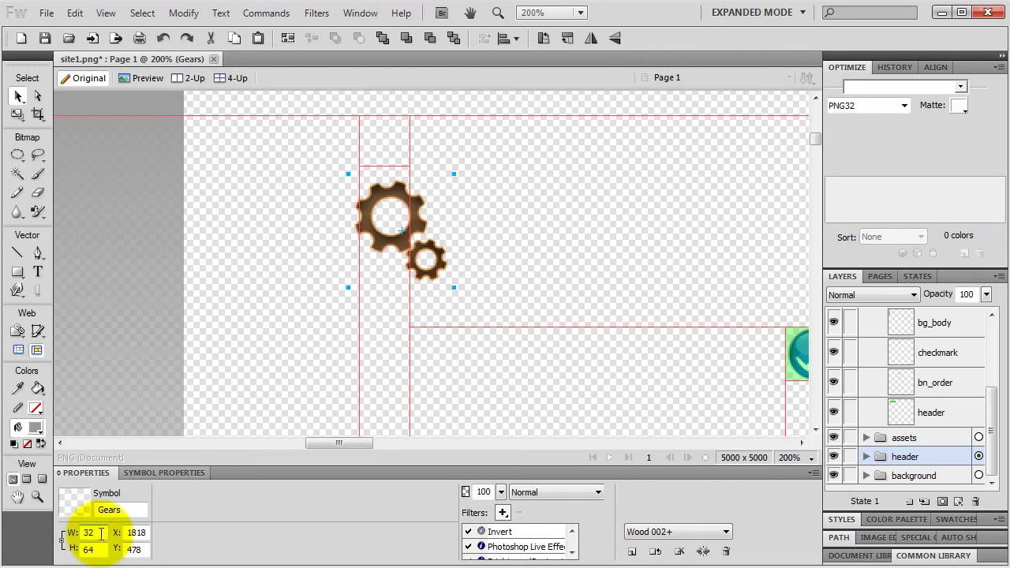
key("Return")
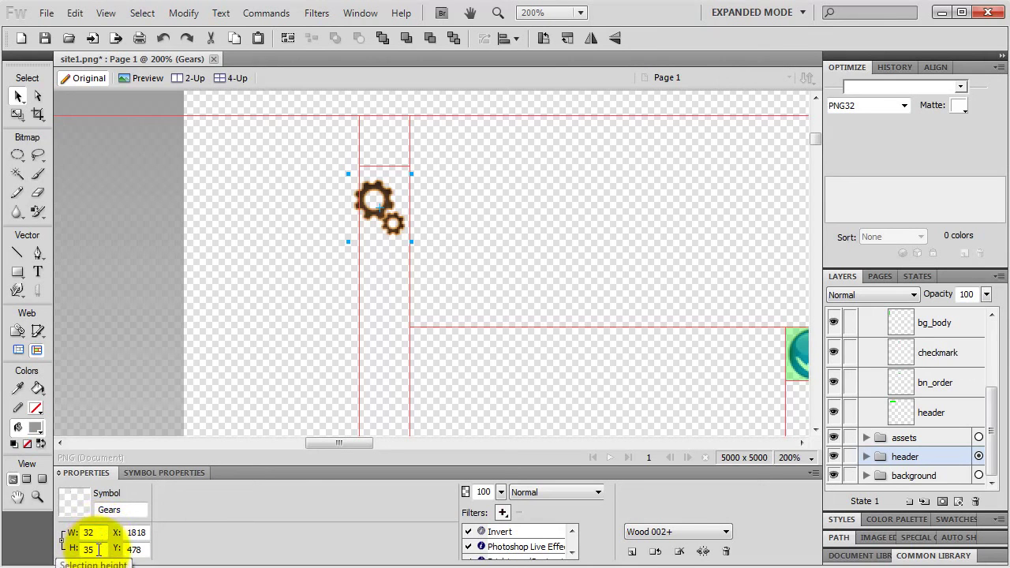
double_click(98, 550)
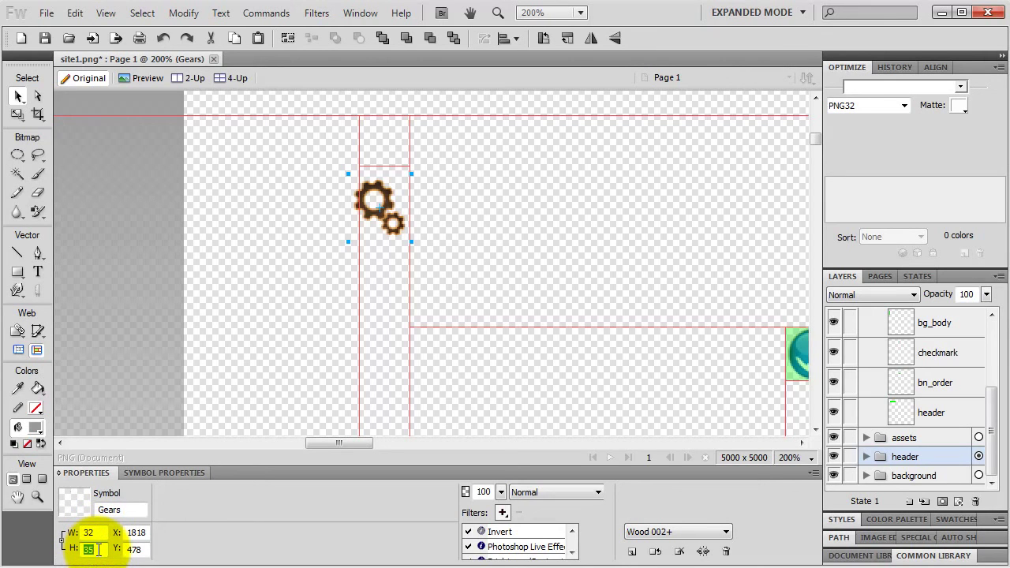
type("32")
key("Return")
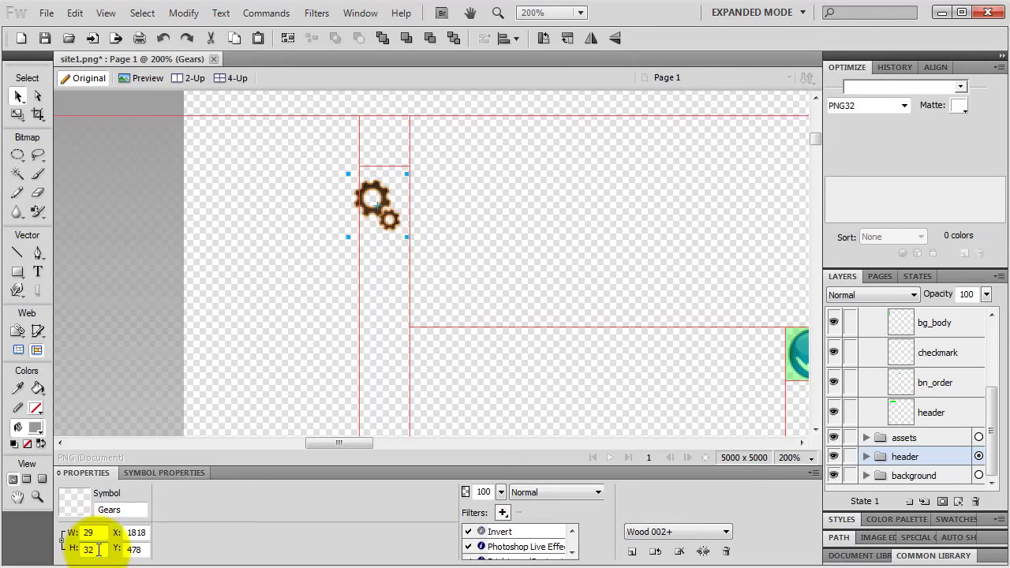
left_click(18, 95)
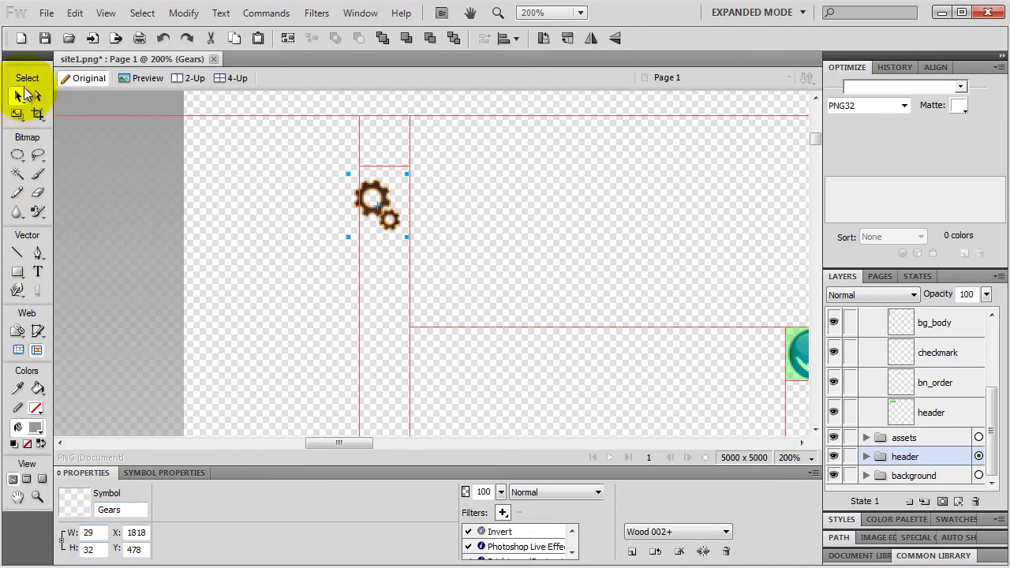
Move the scaled gears into the 32 × 32 px square outline, at about X 1821, Y 437
left_click_drag(376, 211, 381, 150)
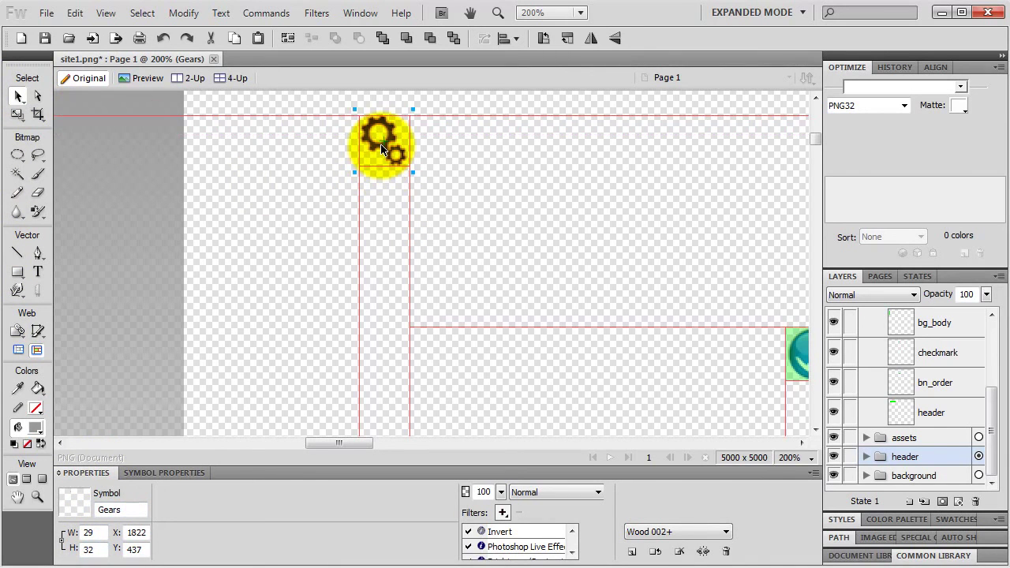
key("ctrl+equal")
key("ctrl+equal")
key("ctrl+equal")
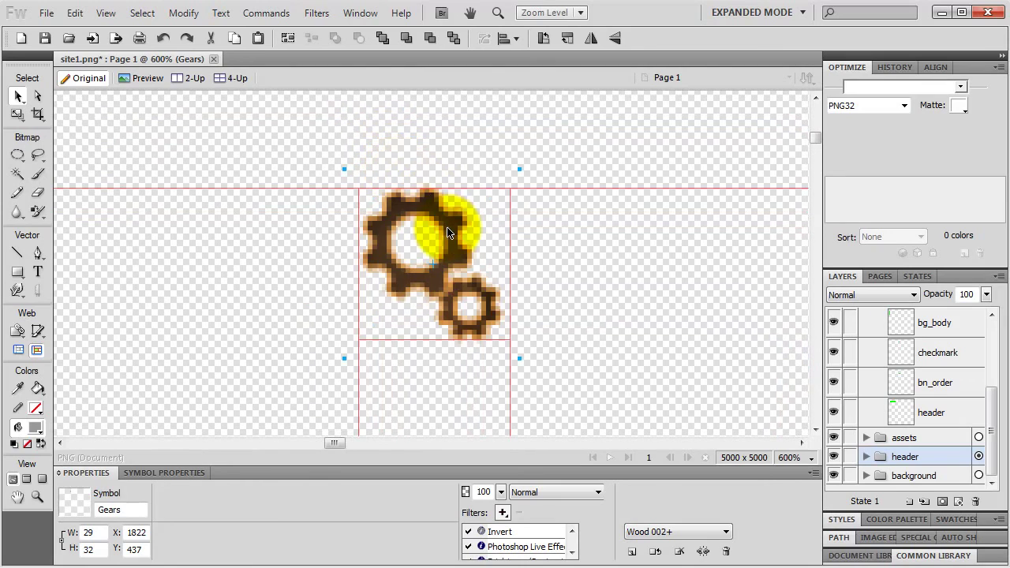
key("Left")
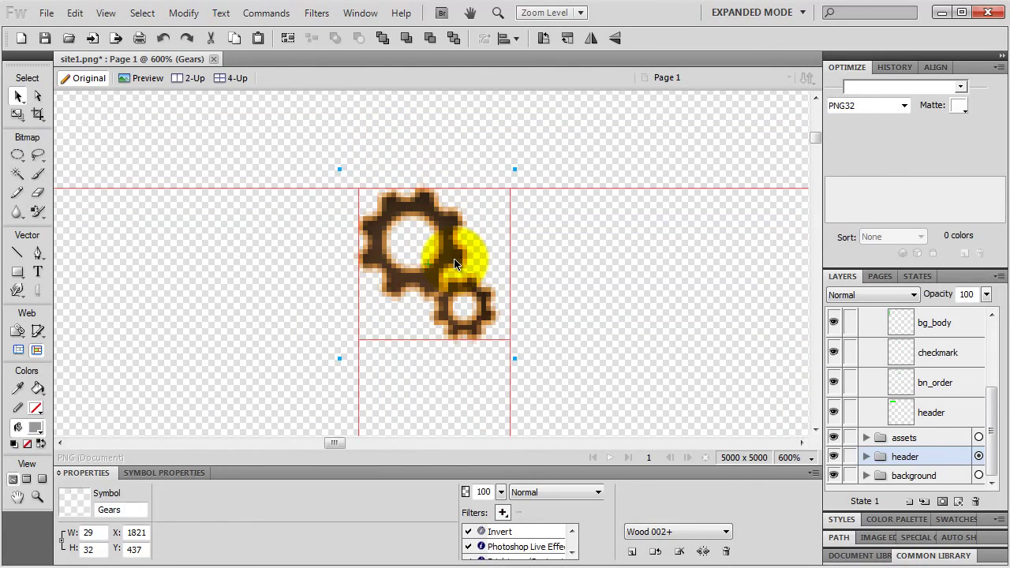
Scale the gears symbol to a height of 30 px and reposition it within the square at about X 1823, Y 438
double_click(101, 550)
type("30")
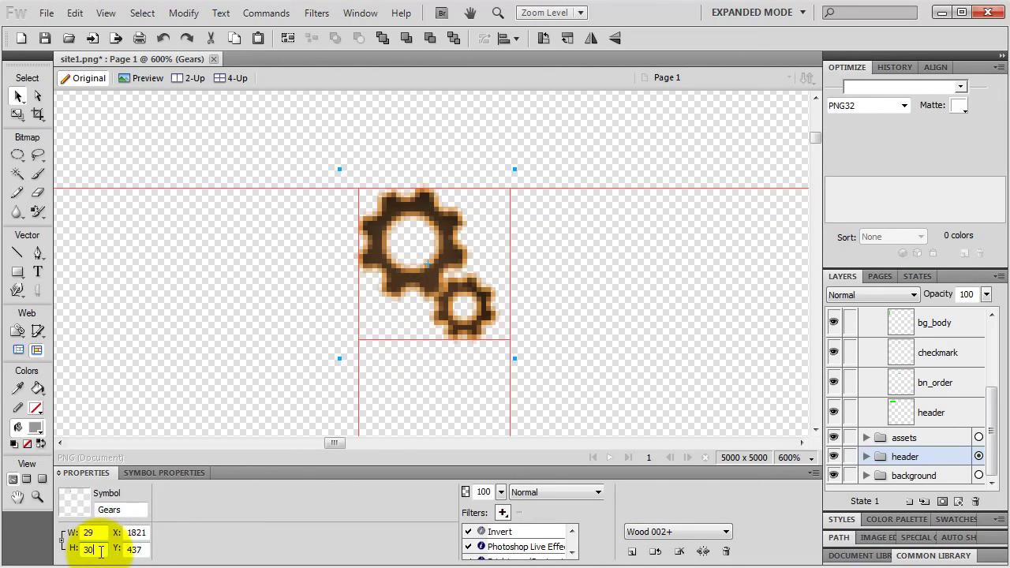
key("Return")
left_click_drag(412, 240, 417, 244)
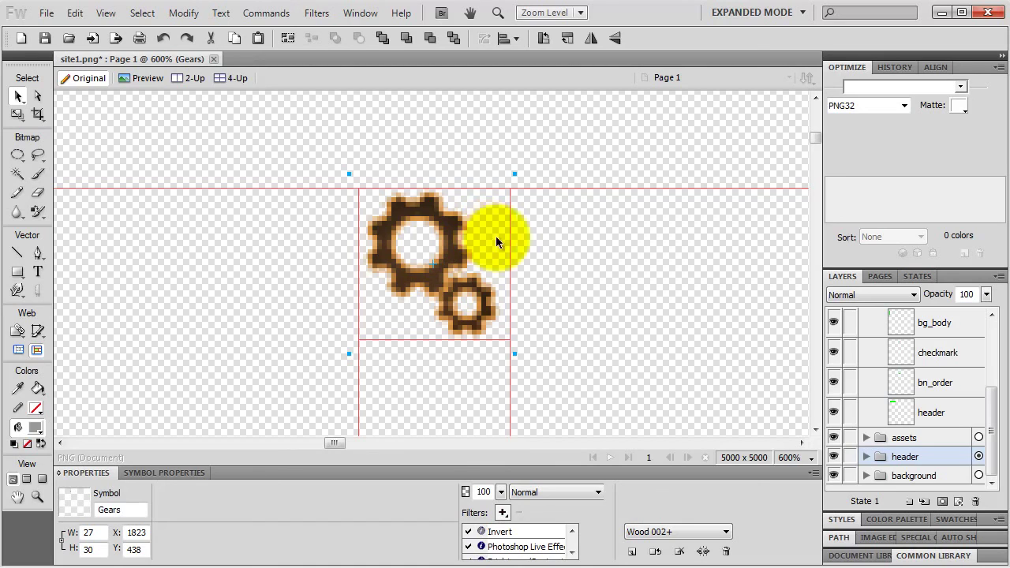
Show the hidden 32 × 32 px slice over the gears and rename it favicon
scroll(906, 385, "up", 1)
scroll(899, 378, "up", 4)
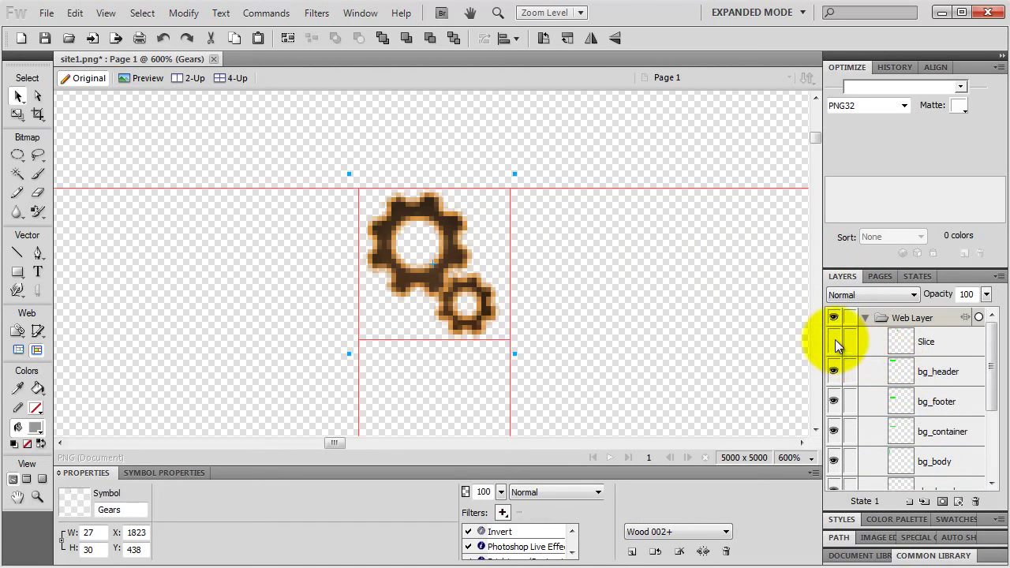
left_click(835, 344)
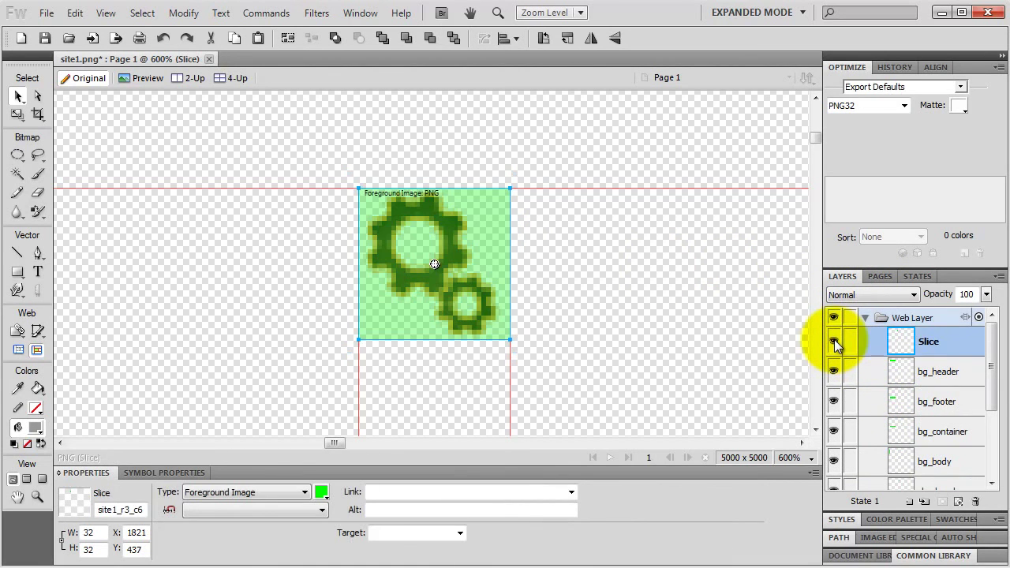
double_click(939, 342)
key("BackSpace")
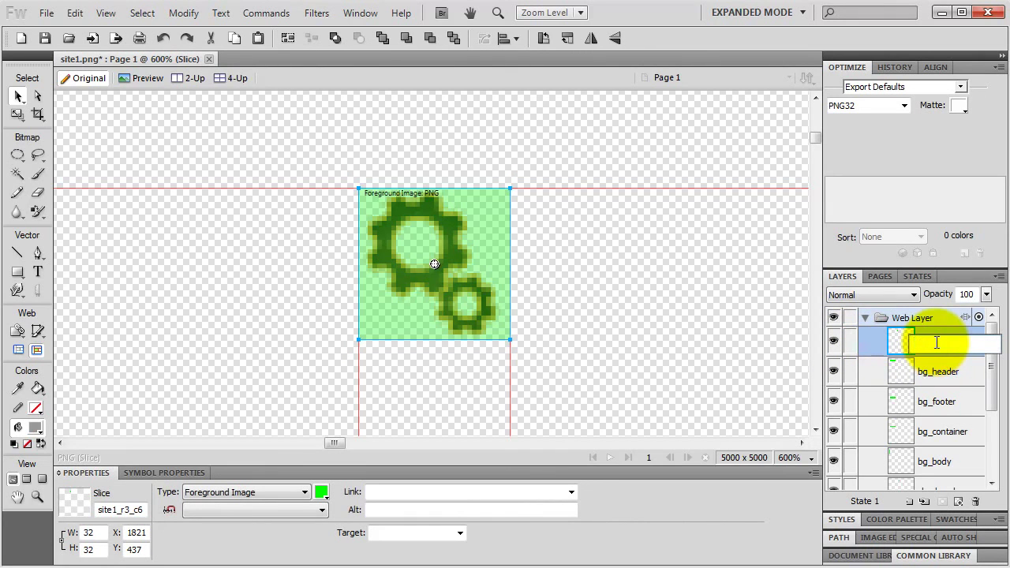
type("favicon")
key("Return")
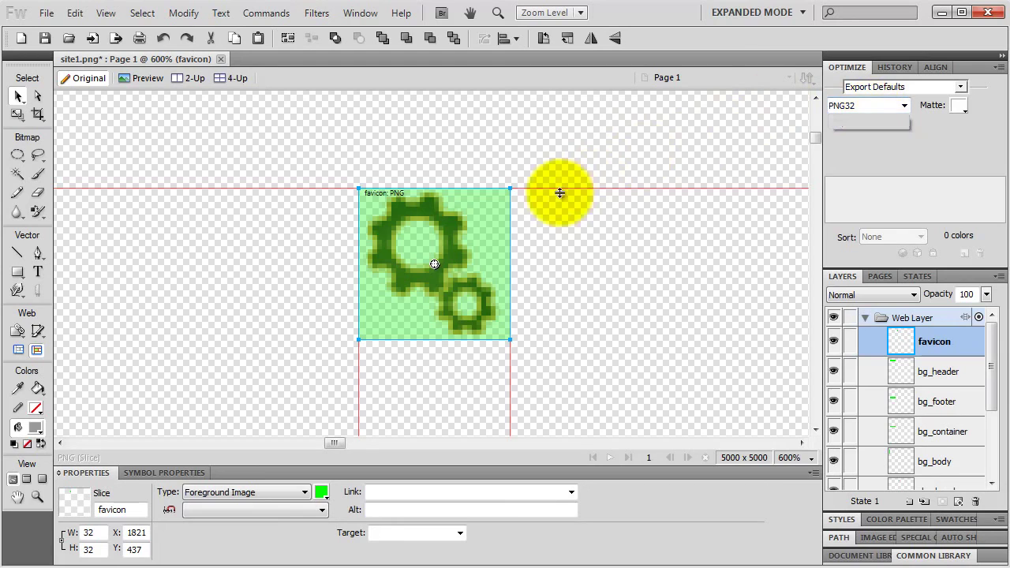
Export only the selected favicon slice as favicon into the images folder, using Images Only
right_click(443, 232)
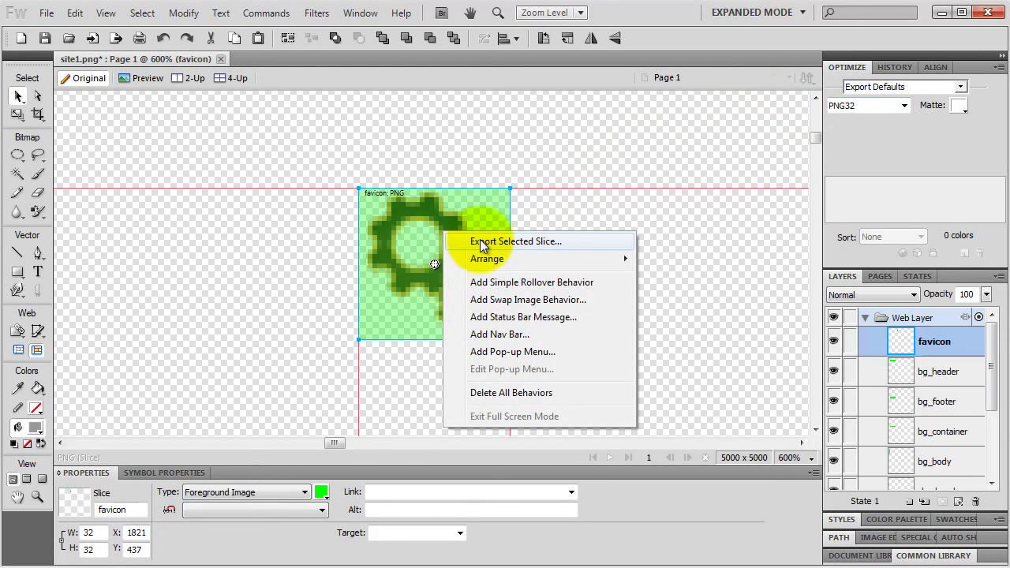
left_click(483, 241)
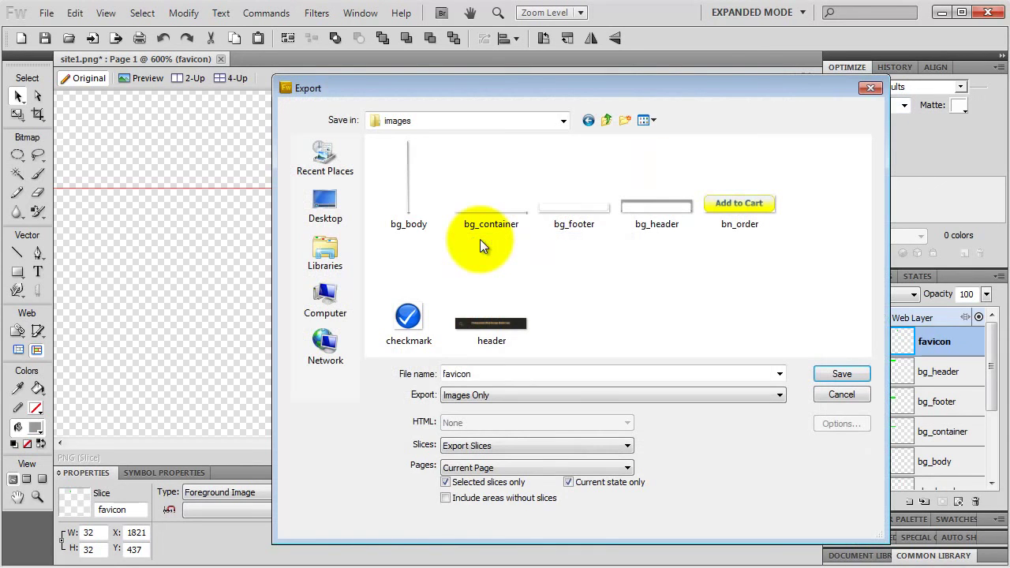
left_click(836, 375)
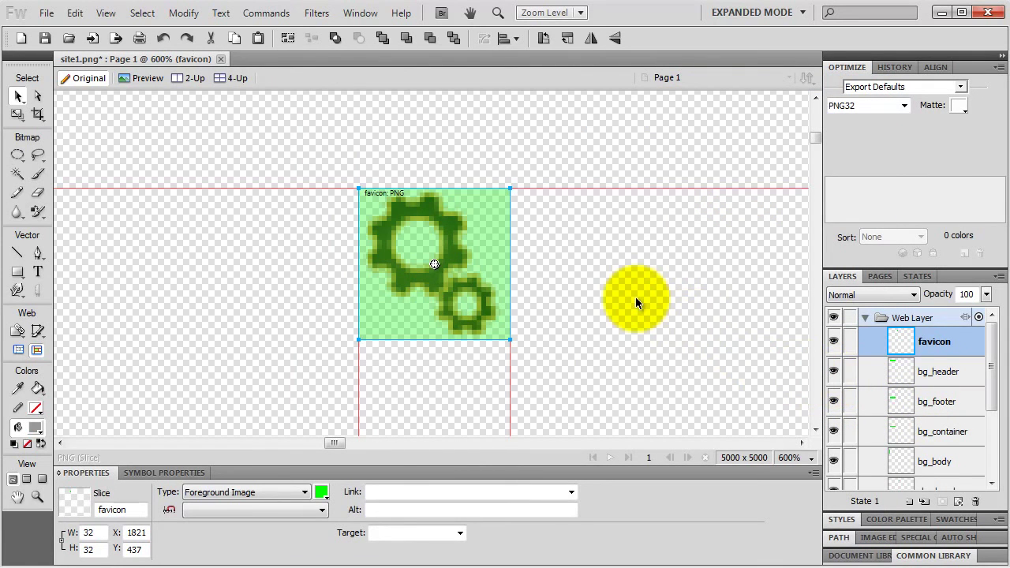
Review the whole sliced page layout together with the graphics placed beside it
key("ctrl+minus")
key("ctrl+minus")
key("ctrl+minus")
key("ctrl+minus")
key("ctrl+minus")
key("ctrl+minus")
key("ctrl+minus")
key("ctrl+minus")
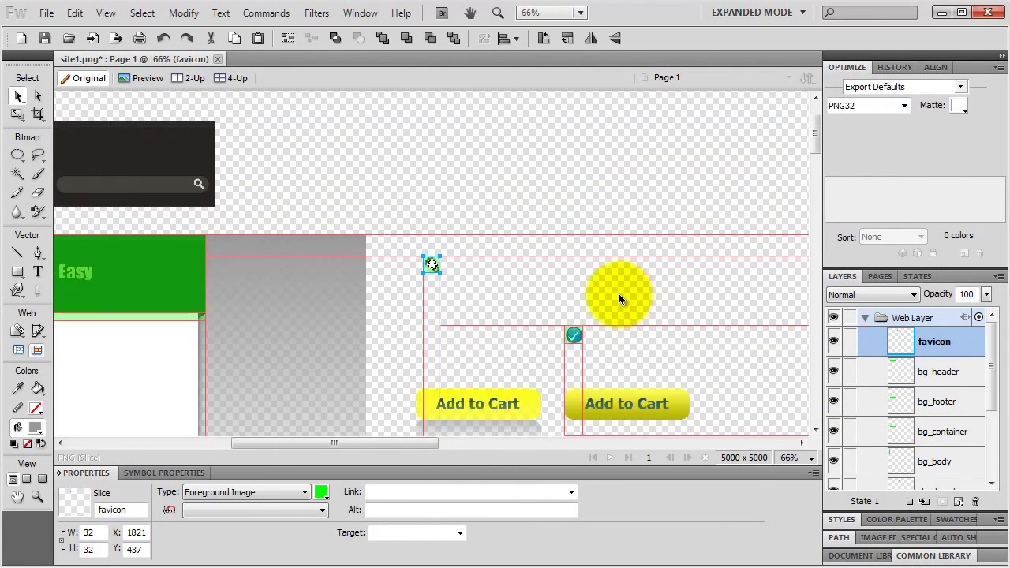
key("ctrl+minus")
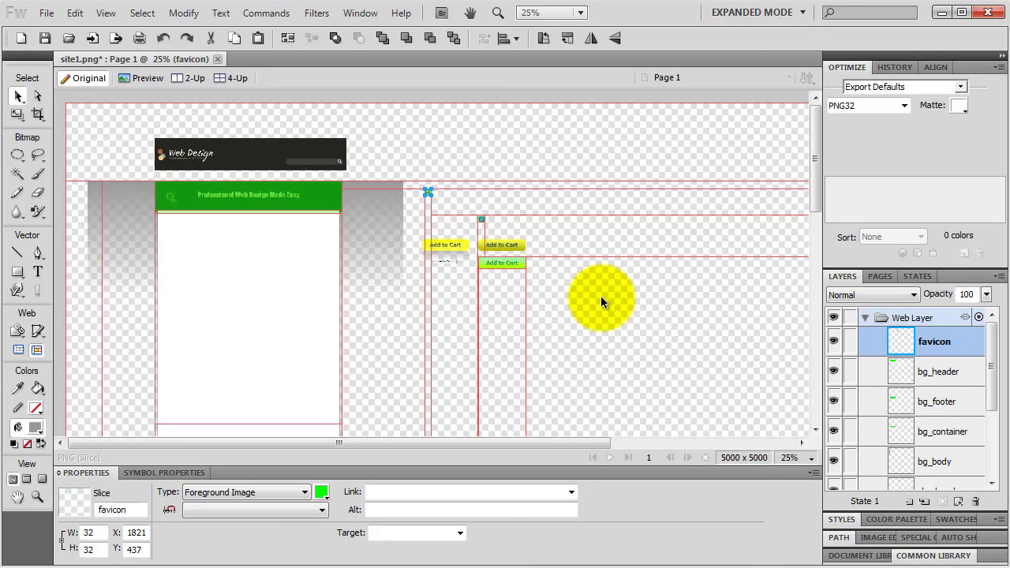
Switch to the browser's ICO converter page, set the icon size to 32x32 pixels, and return to Fireworks
key("alt+Tab")
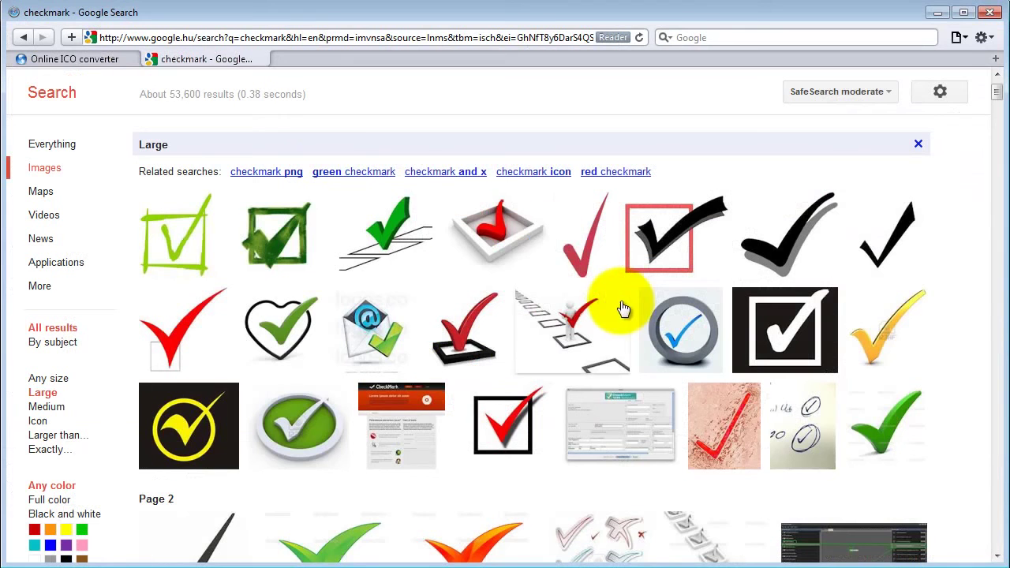
left_click(106, 59)
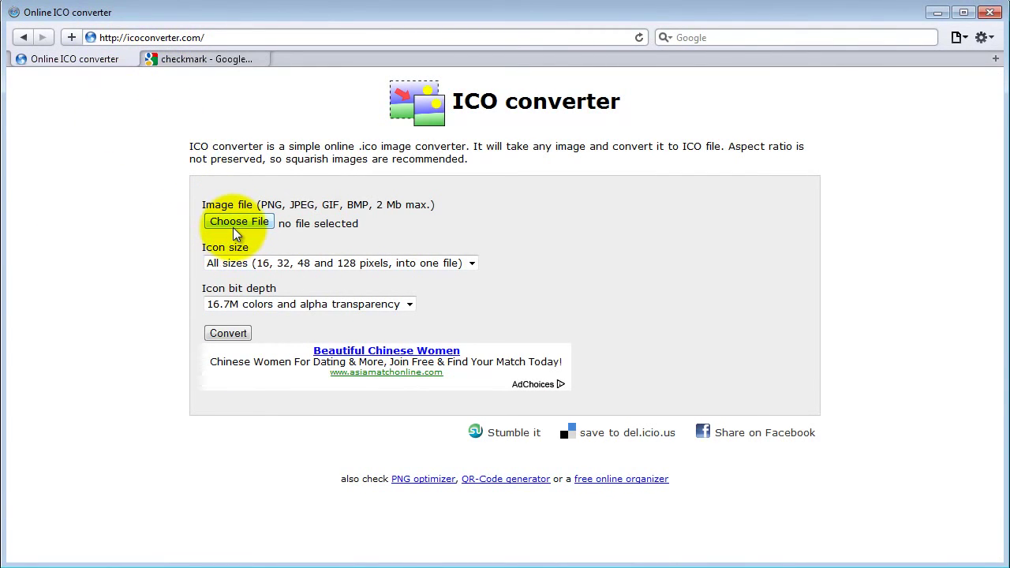
left_click(253, 260)
left_click(249, 292)
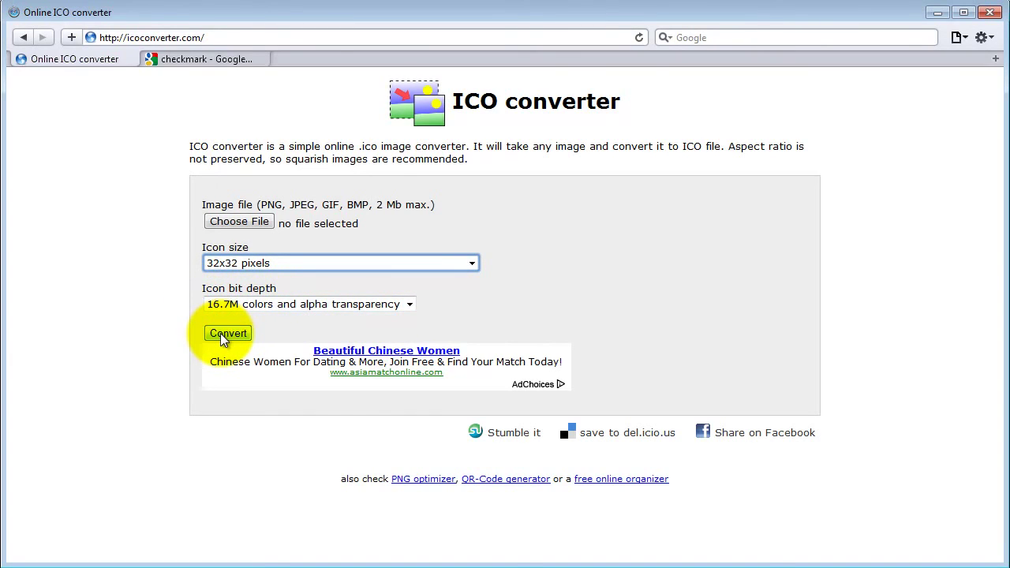
key("alt+Tab")
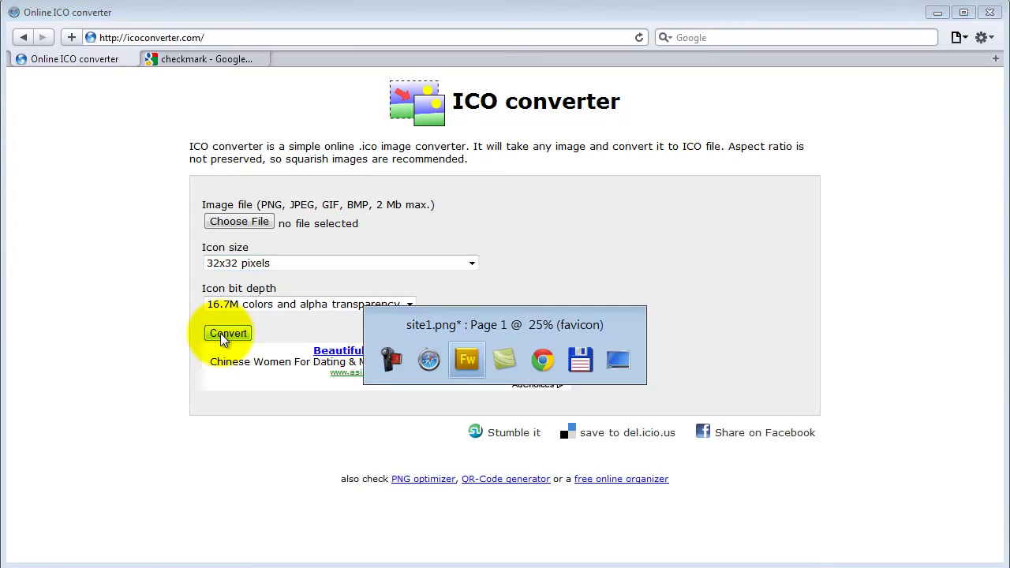